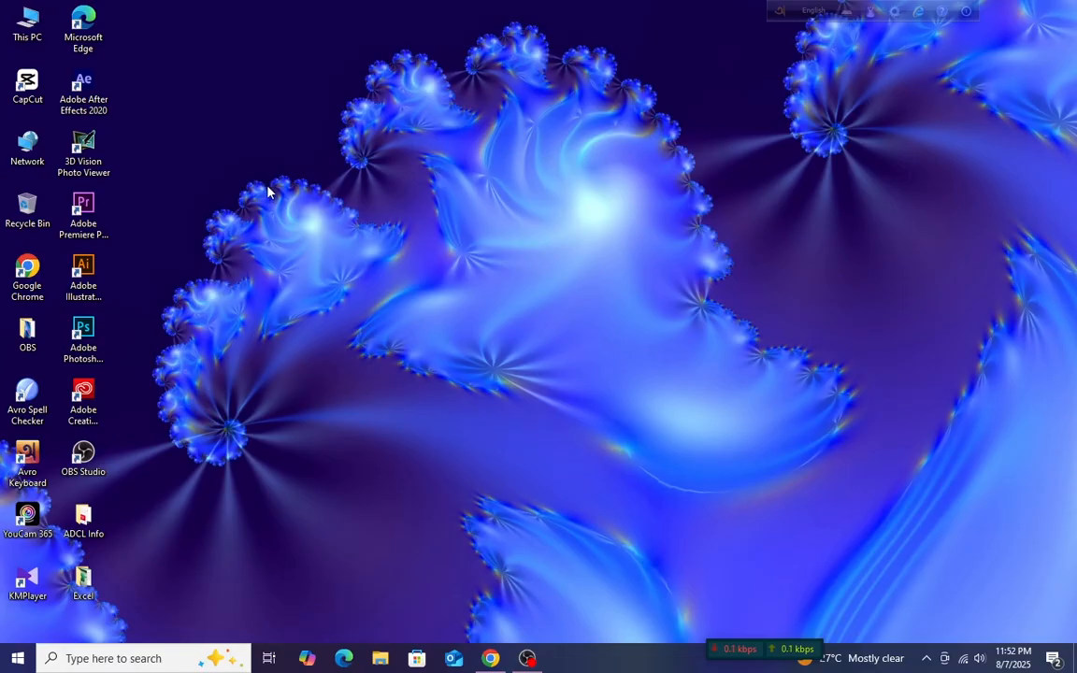
View the list of new file types that can be created on the desktop.
right_click(273, 177)
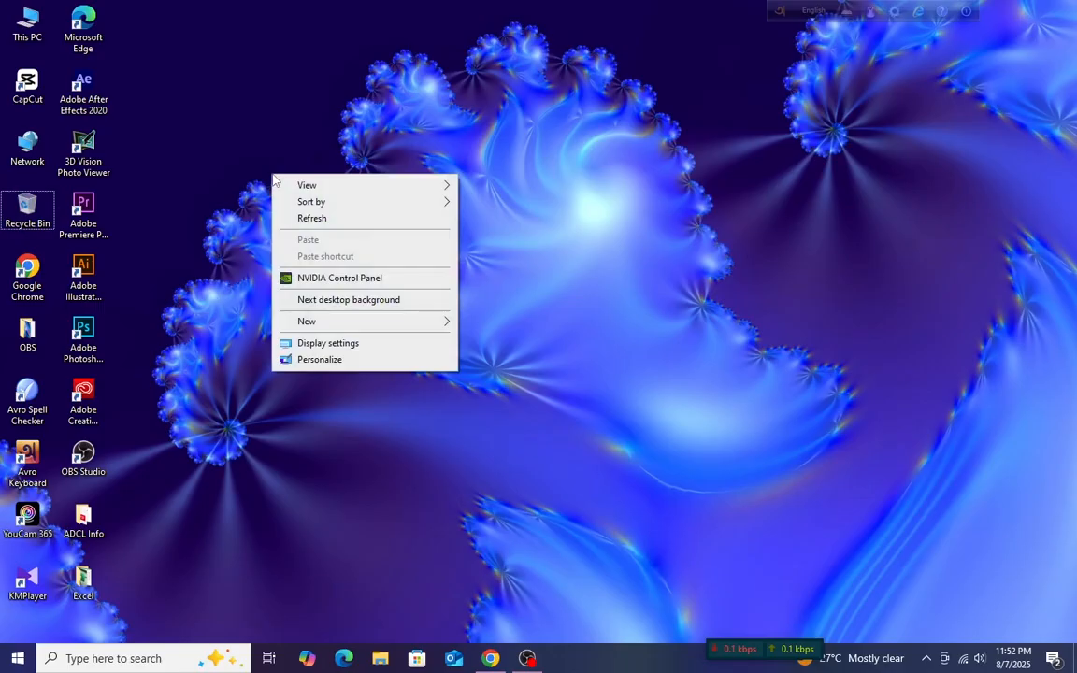
mouse_move(349, 331)
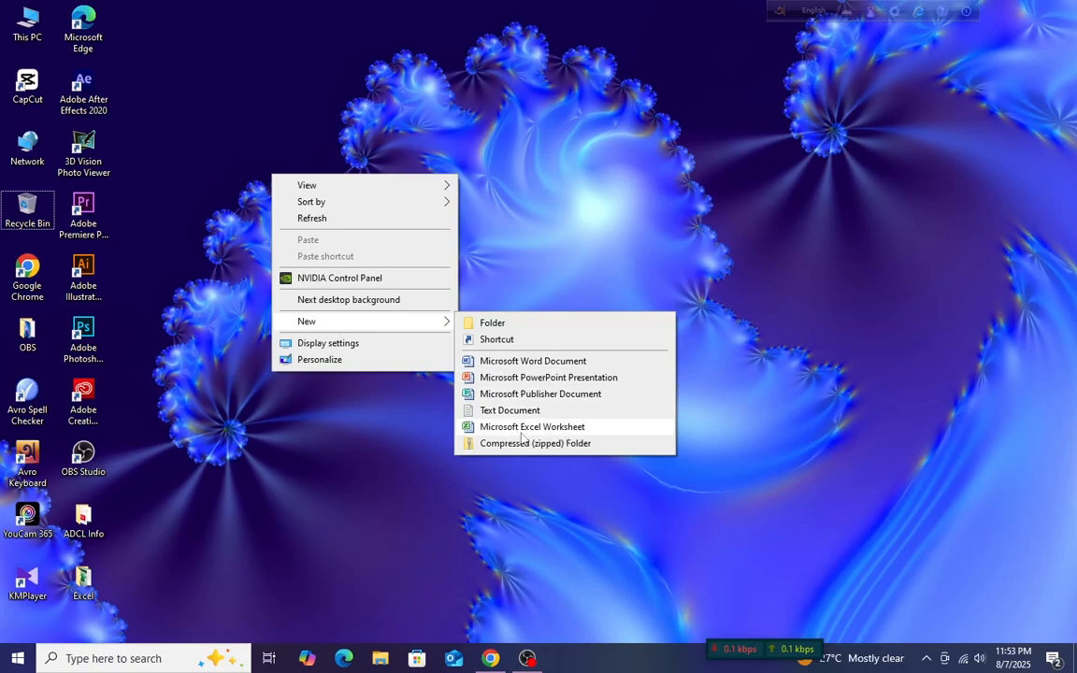
left_click(295, 500)
Search Windows for Microsoft Excel with the text "ms ex", without launching it.
left_click(17, 659)
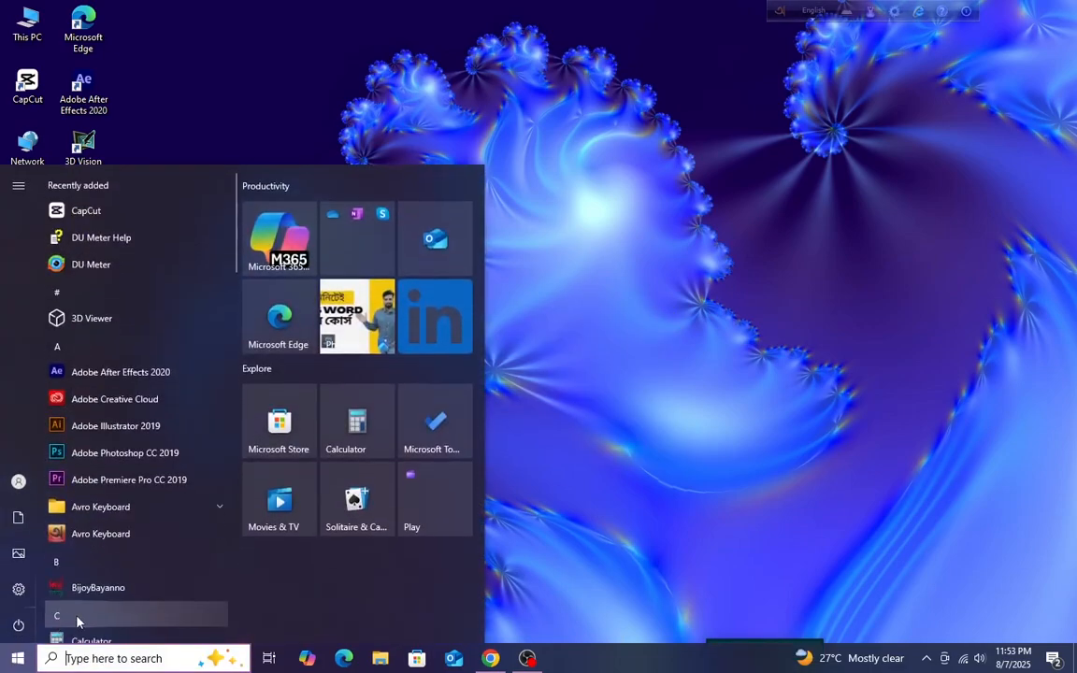
left_click(105, 659)
type("ms")
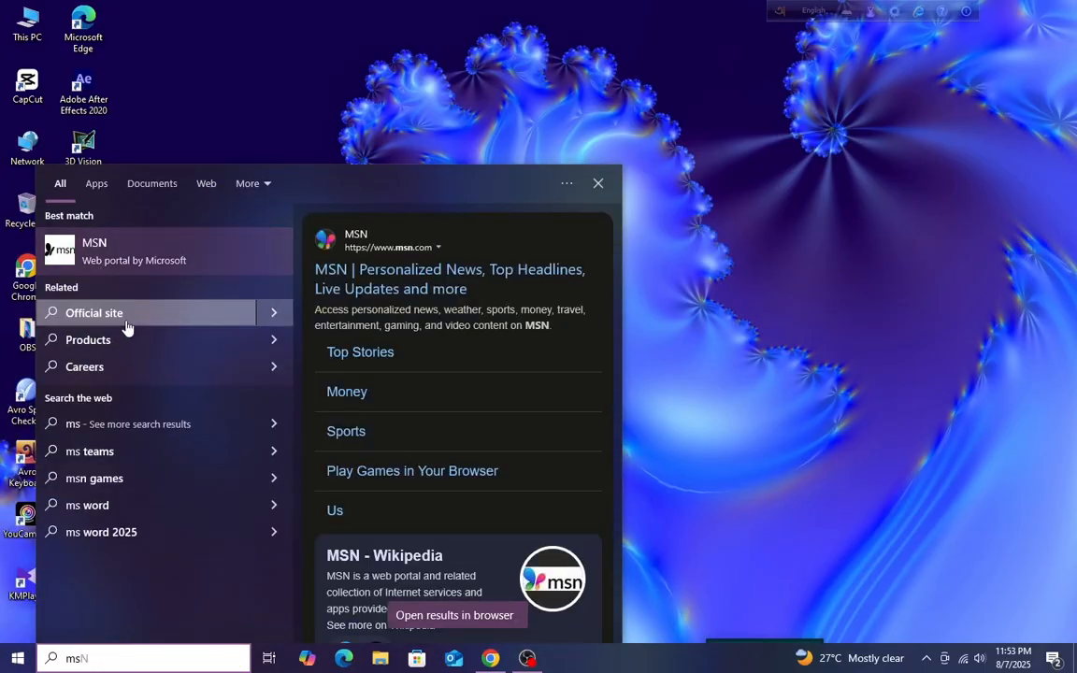
type(" ex")
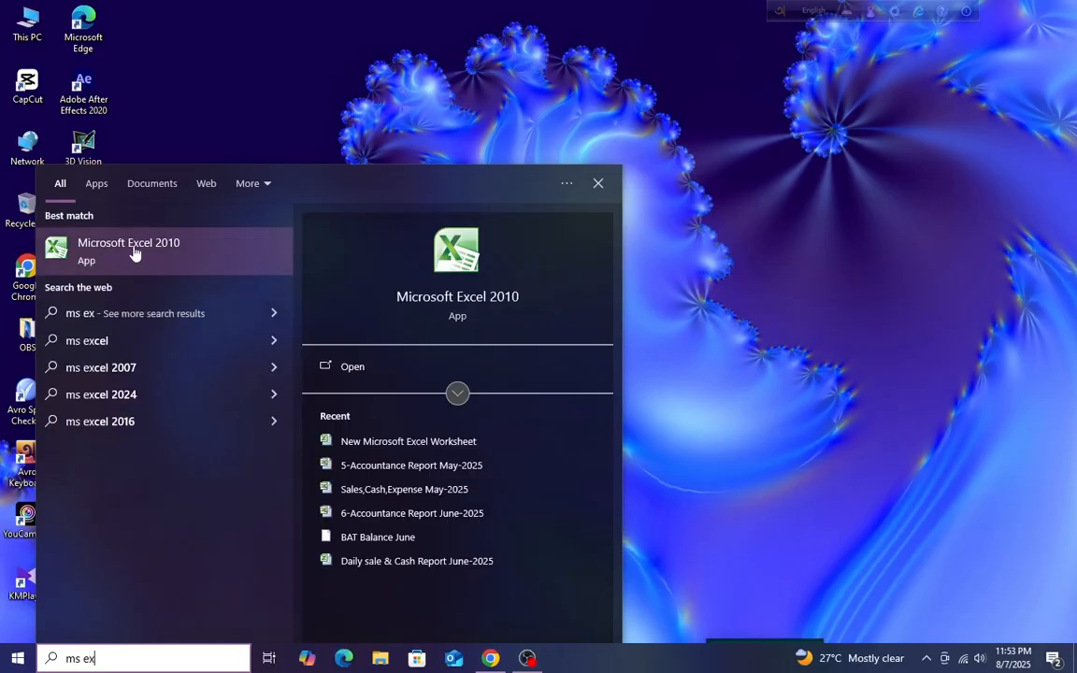
left_click(263, 263)
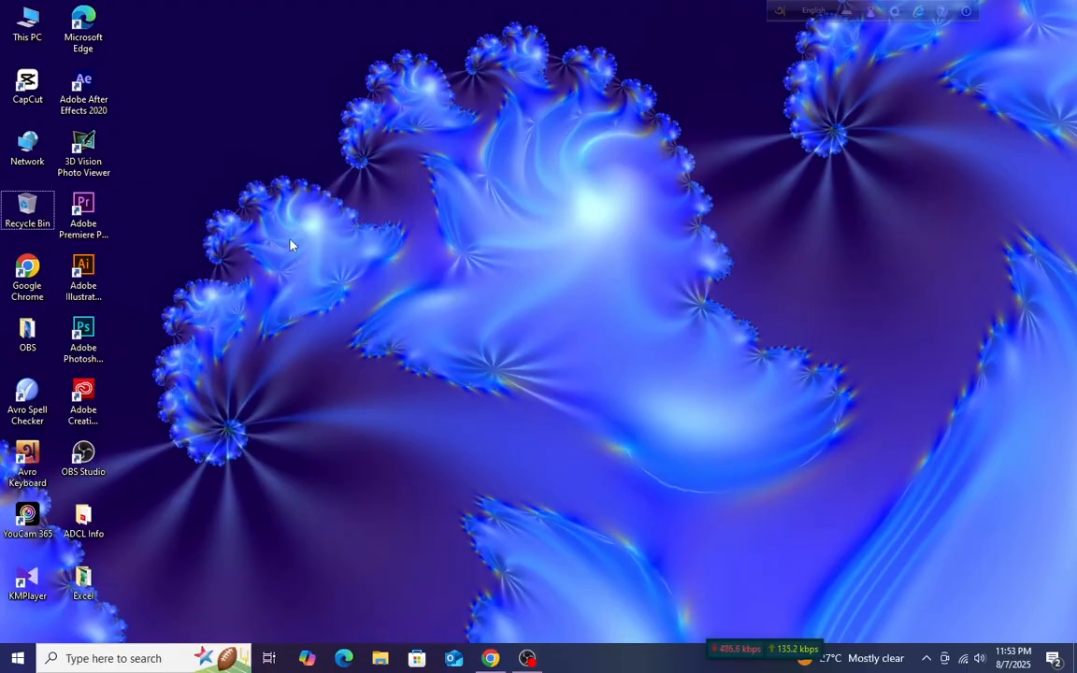
Create a new Microsoft Excel worksheet file on the desktop and keep its default name.
right_click(291, 241)
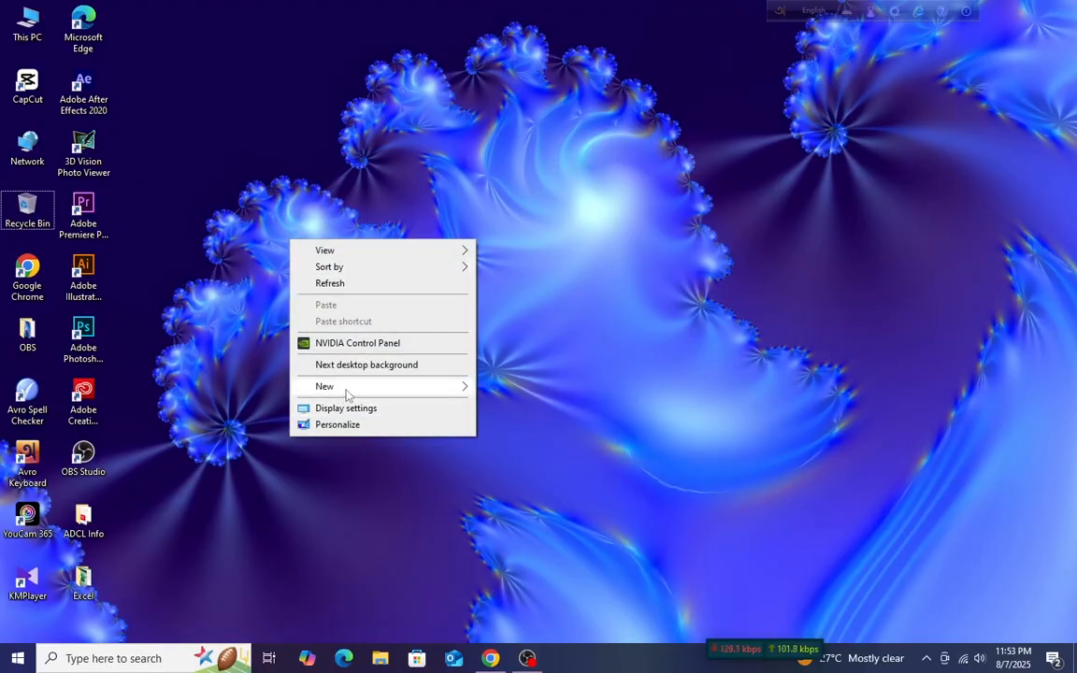
mouse_move(346, 393)
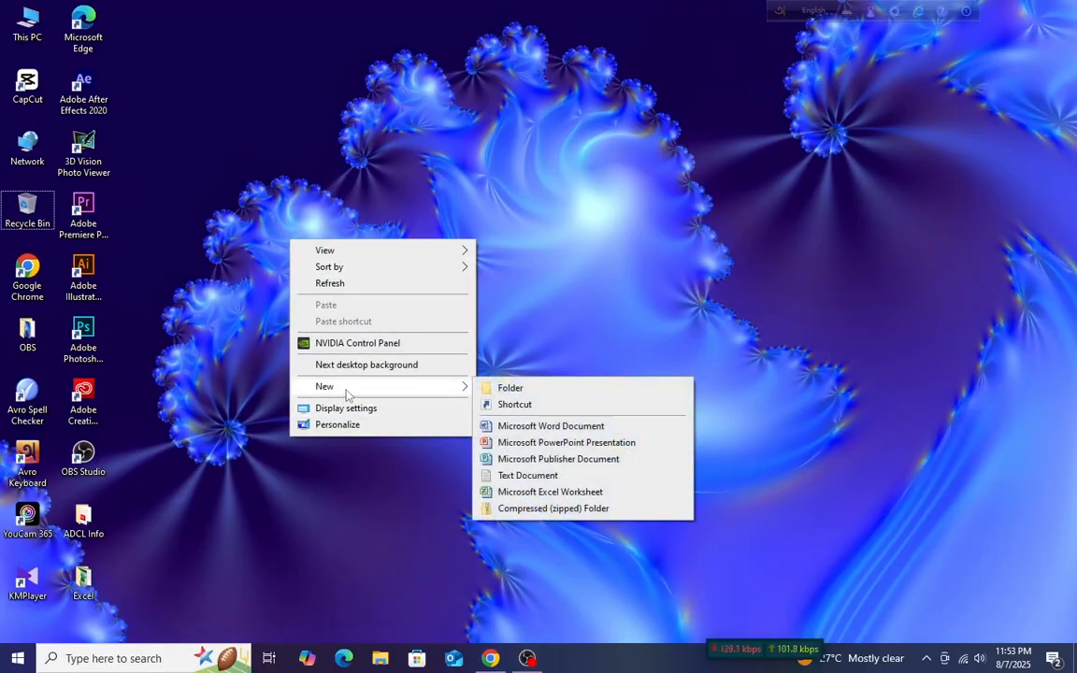
left_click(529, 492)
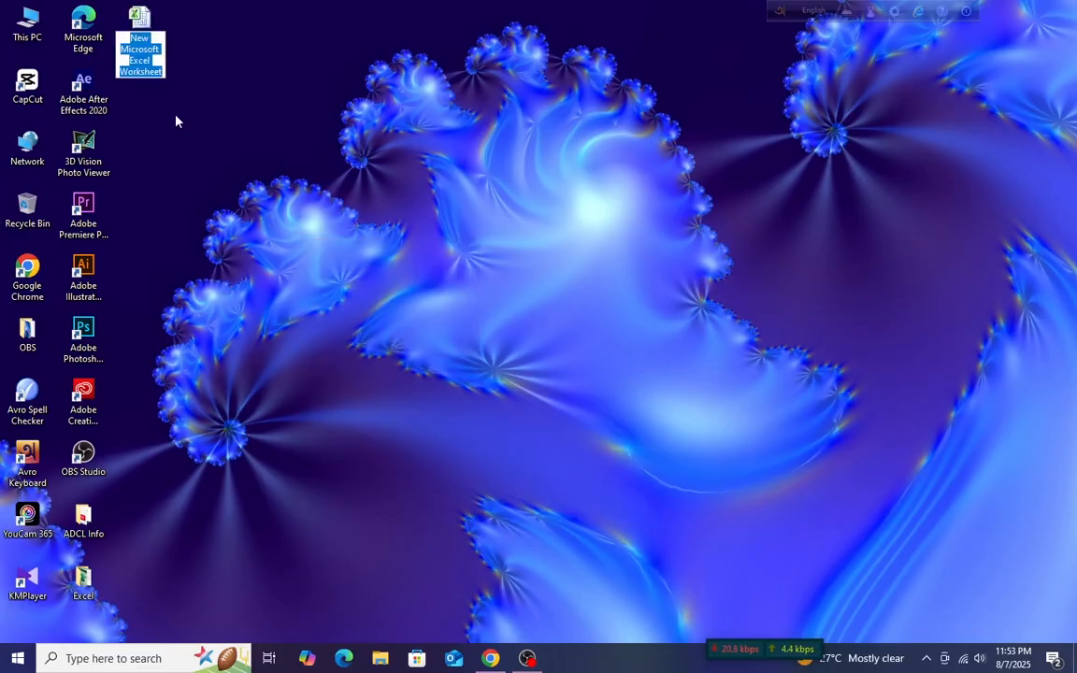
key("Return")
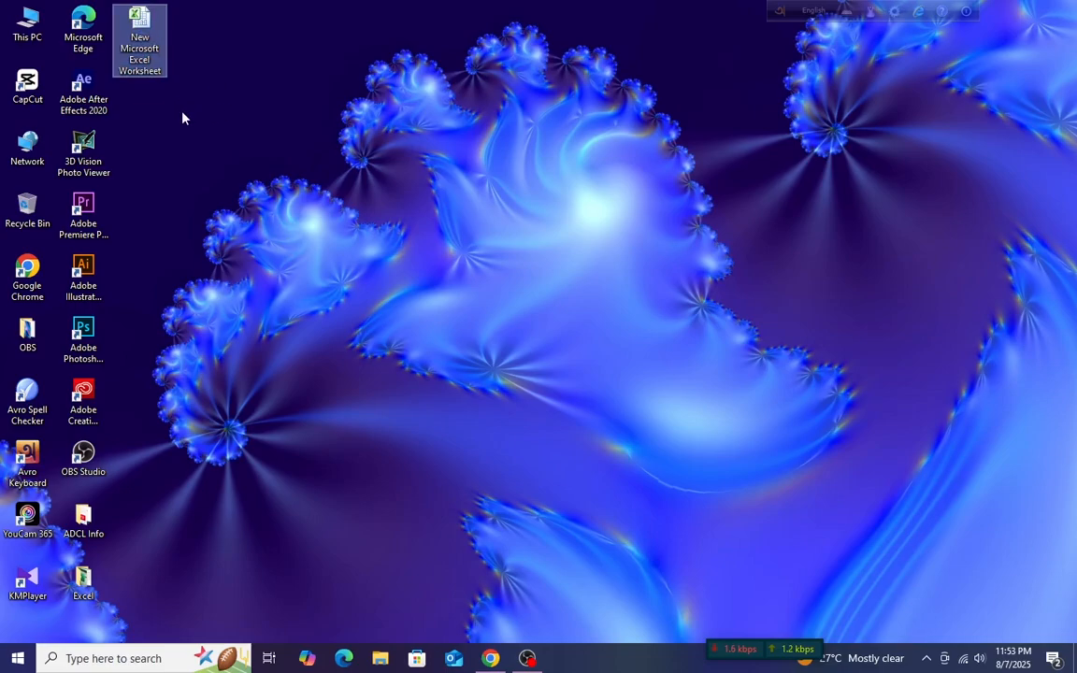
Open the new Excel worksheet from the desktop and maximize its window.
right_click(147, 56)
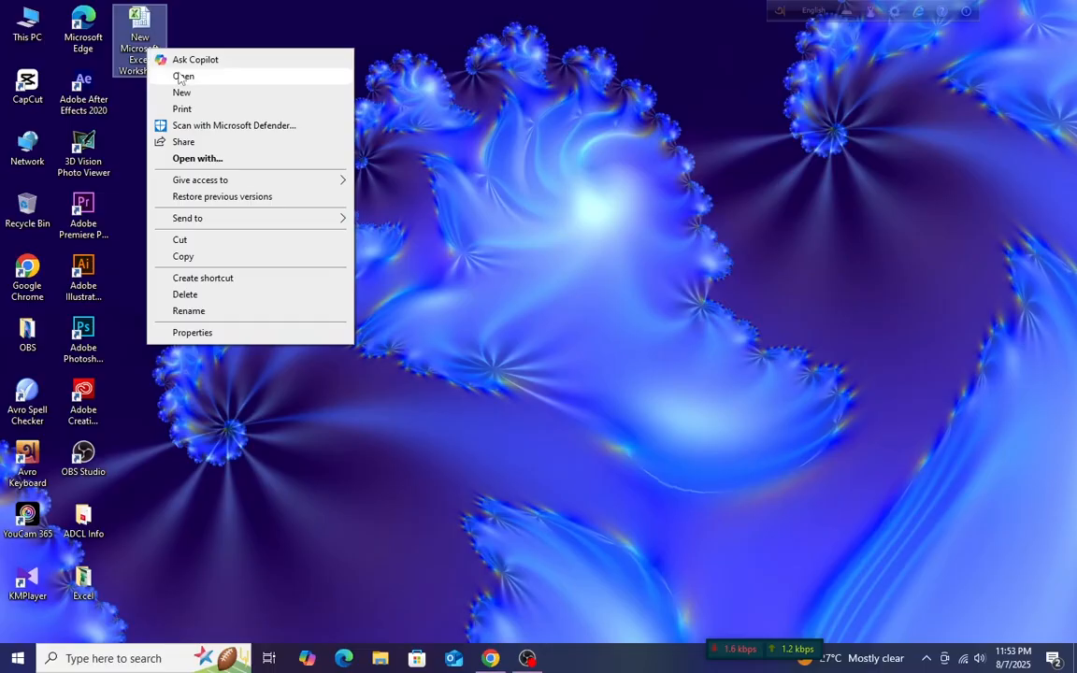
left_click(199, 7)
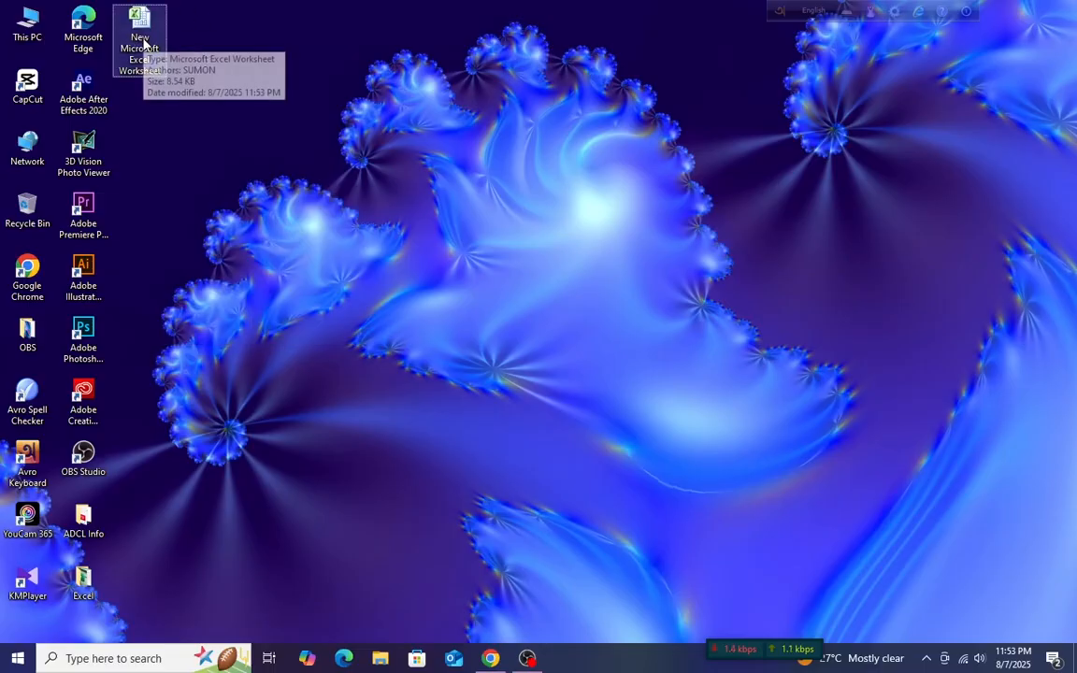
double_click(145, 45)
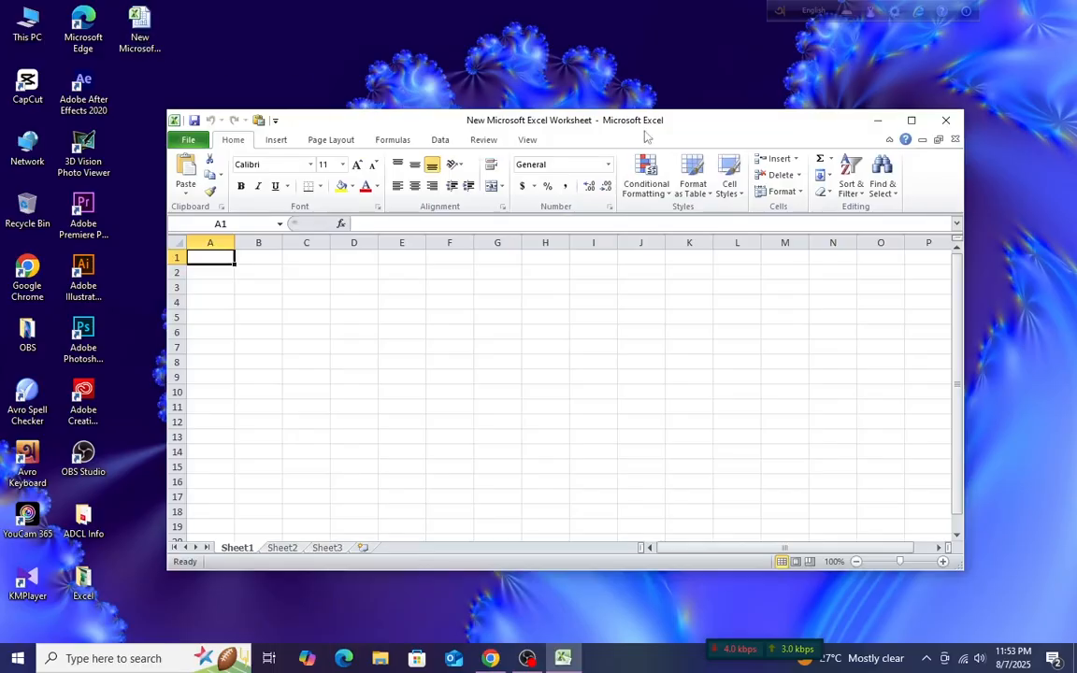
left_click(909, 119)
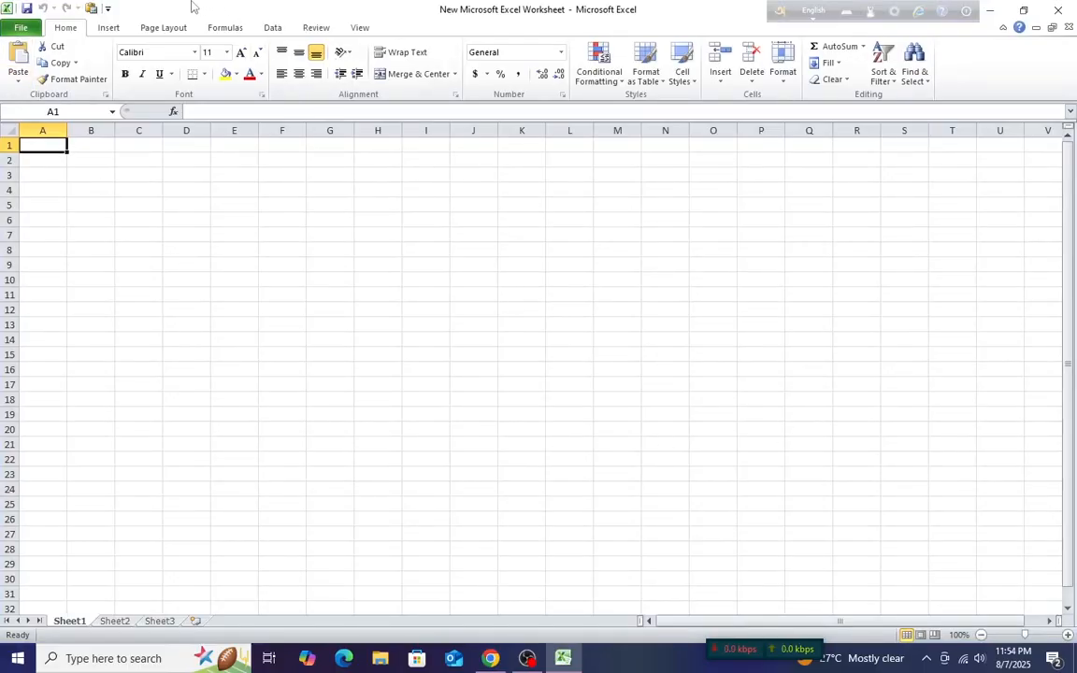
Look over the commands for inserting objects and those for basic cell editing and formatting.
left_click(108, 27)
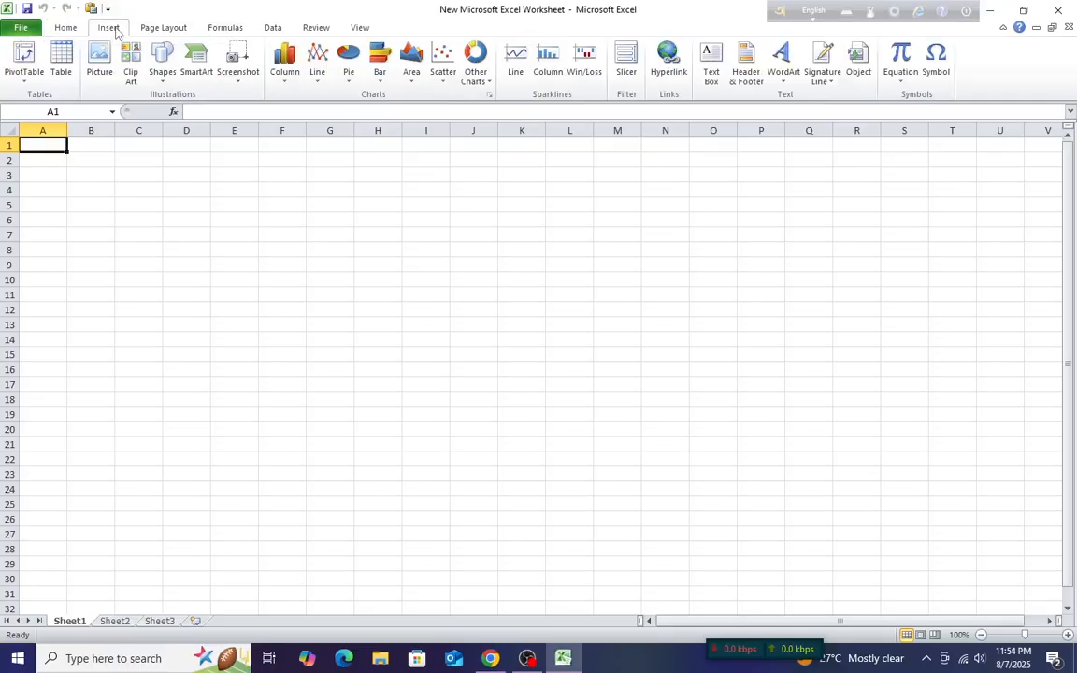
left_click(65, 28)
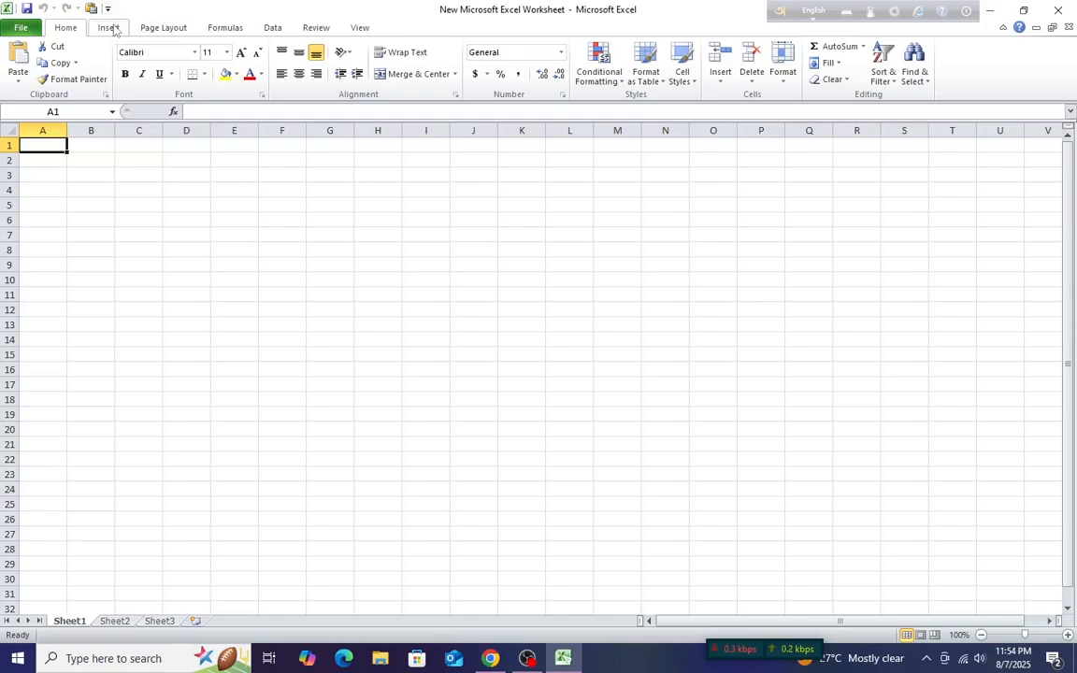
left_click(150, 27)
left_click(108, 27)
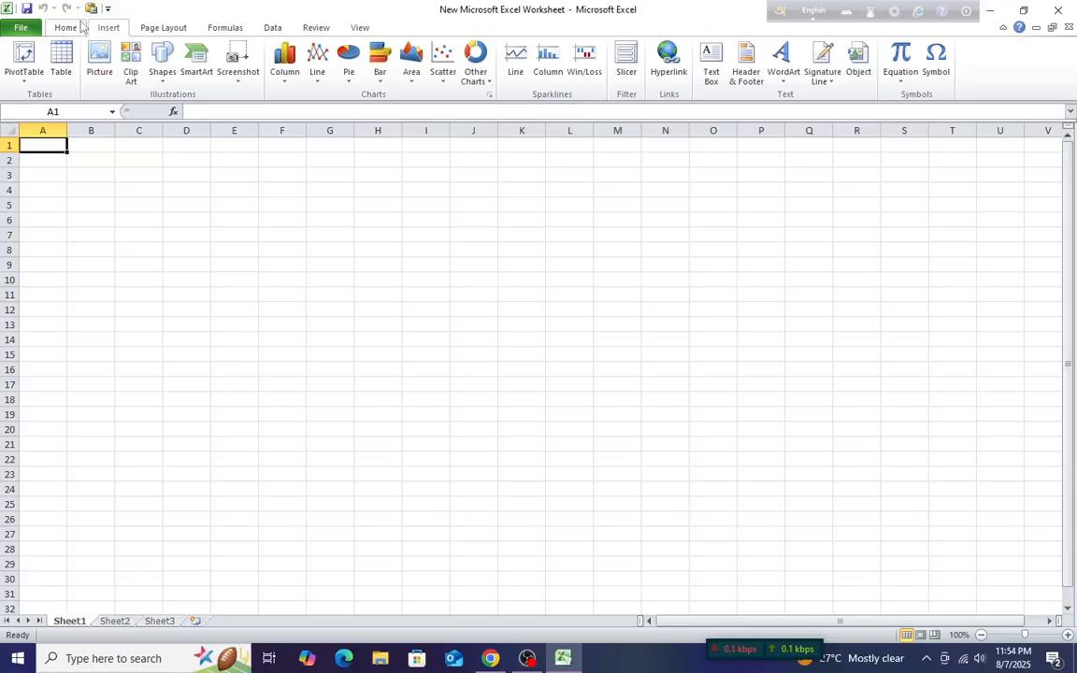
left_click(76, 27)
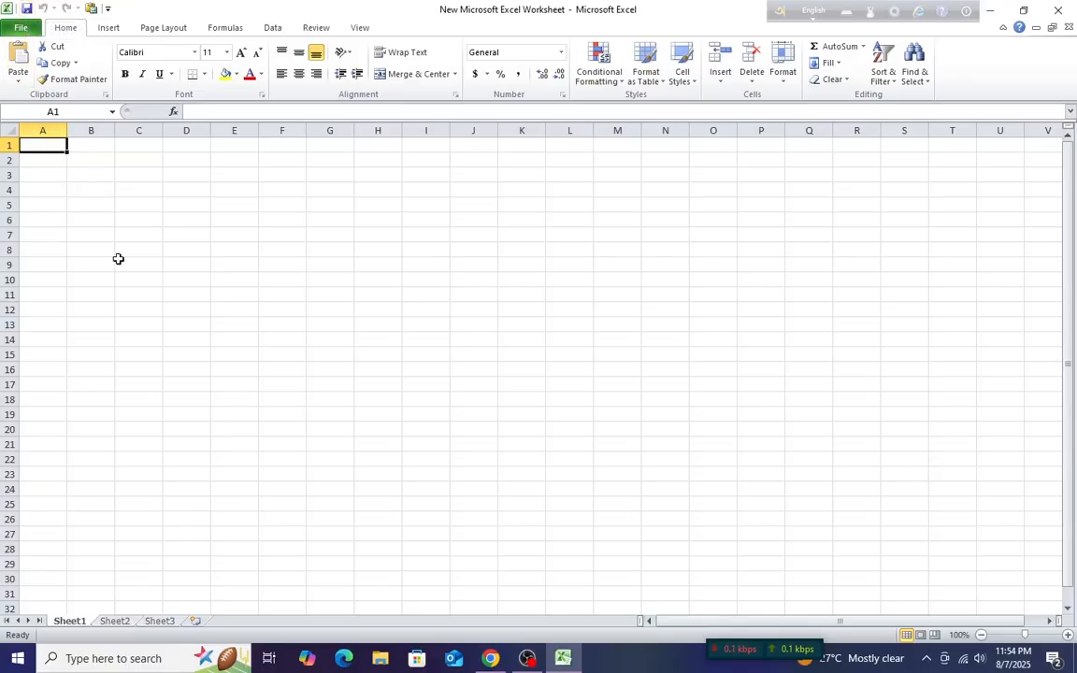
Demonstrate cell selection with single cells such as D6, C7, J10 and A4, plus a large block starting at A1.
left_click(188, 218)
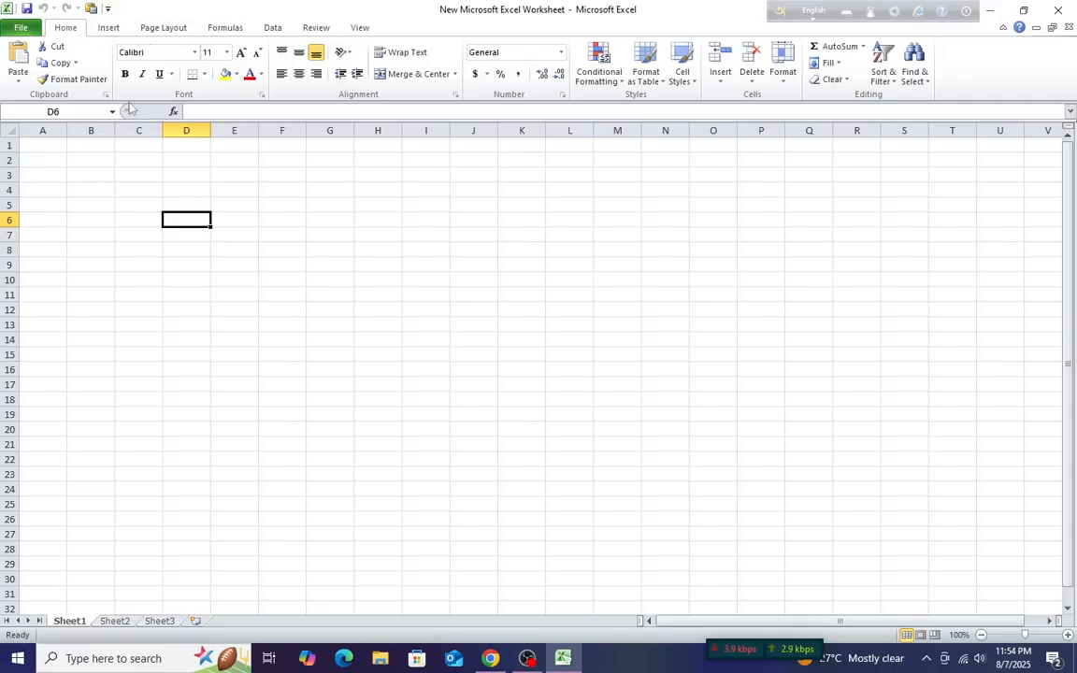
left_click(150, 234)
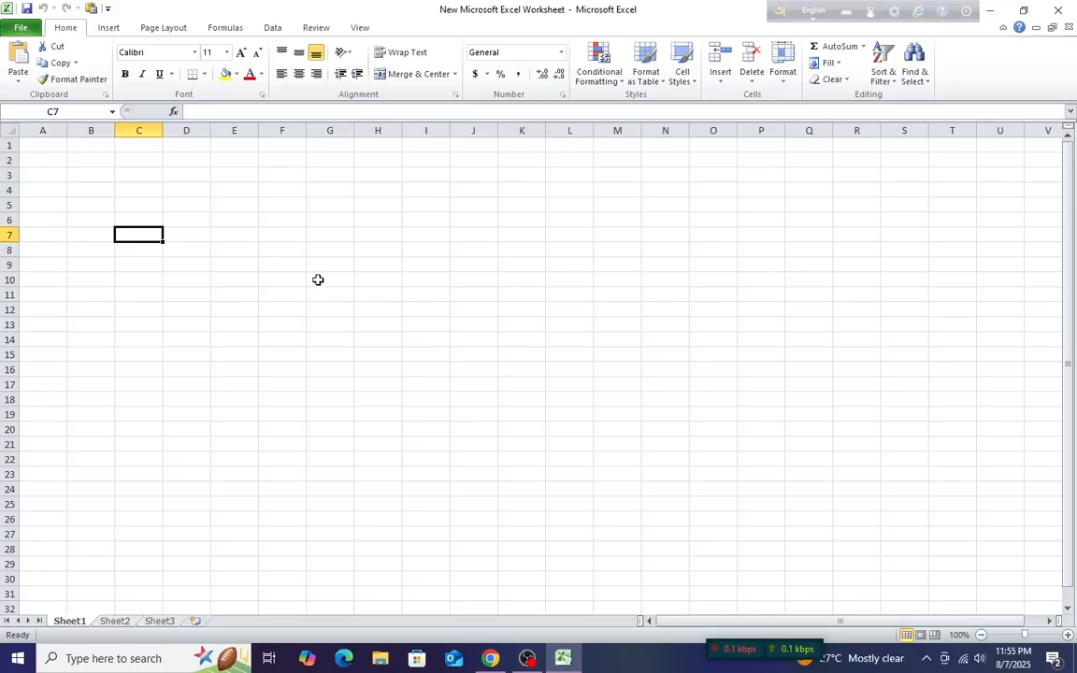
left_click_drag(43, 145, 946, 524)
left_click(467, 279)
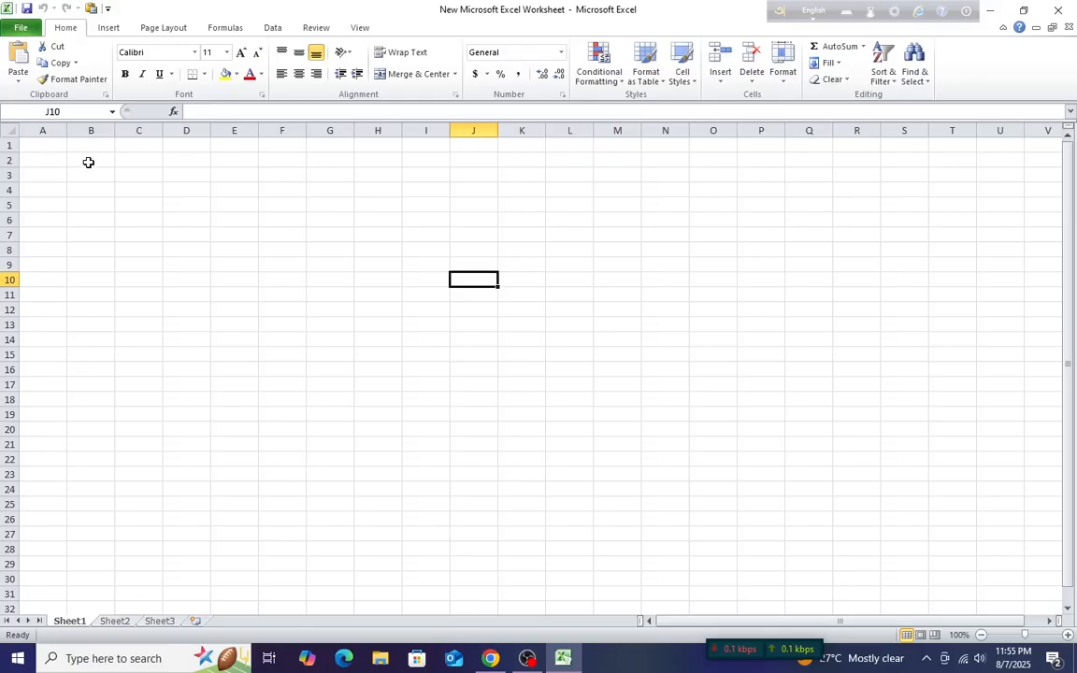
left_click(132, 232)
left_click(53, 146)
left_click(94, 173)
left_click(59, 189)
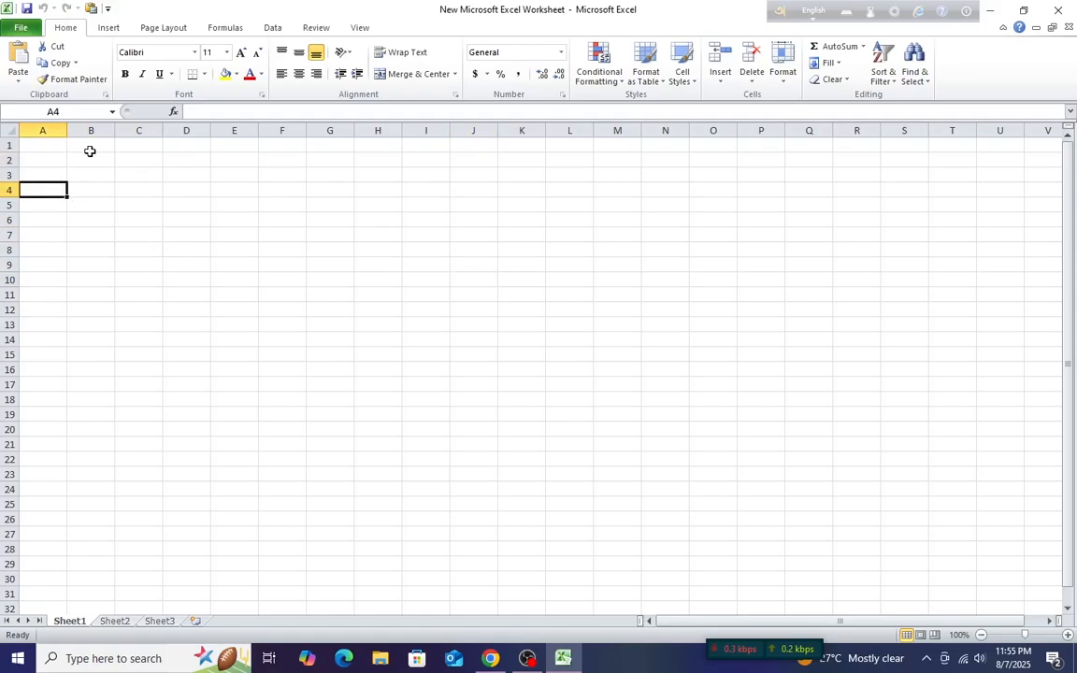
Highlight columns A through F, a wider run of columns starting at A, and row 1 to show columns and rows.
left_click_drag(43, 131, 286, 137)
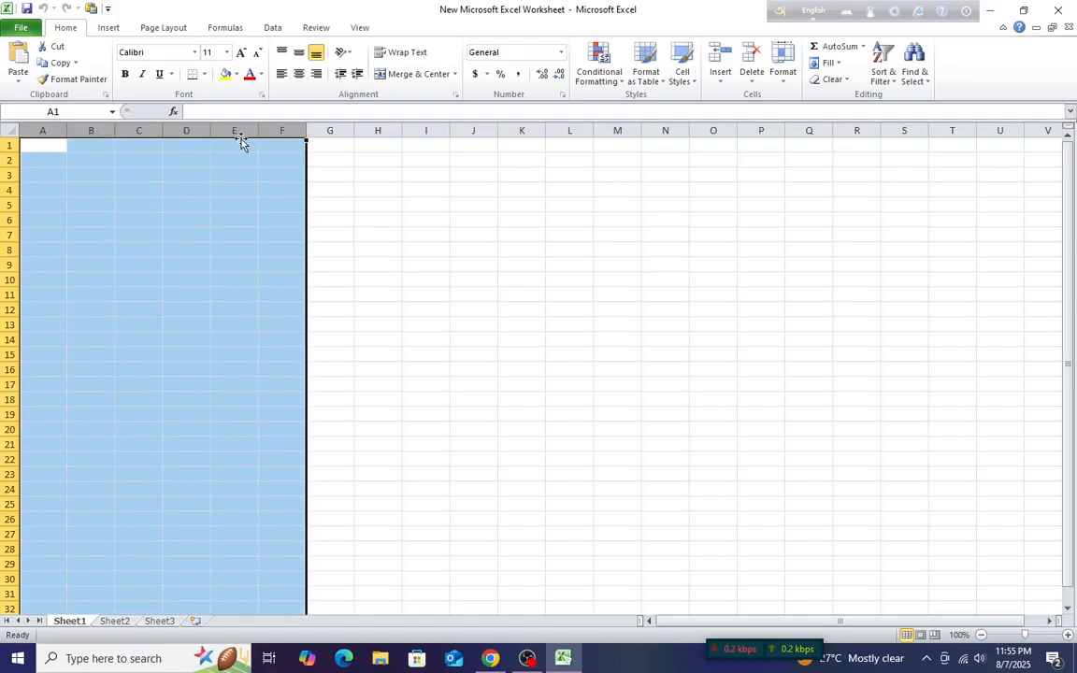
left_click(264, 231)
left_click_drag(42, 131, 972, 131)
left_click(520, 264)
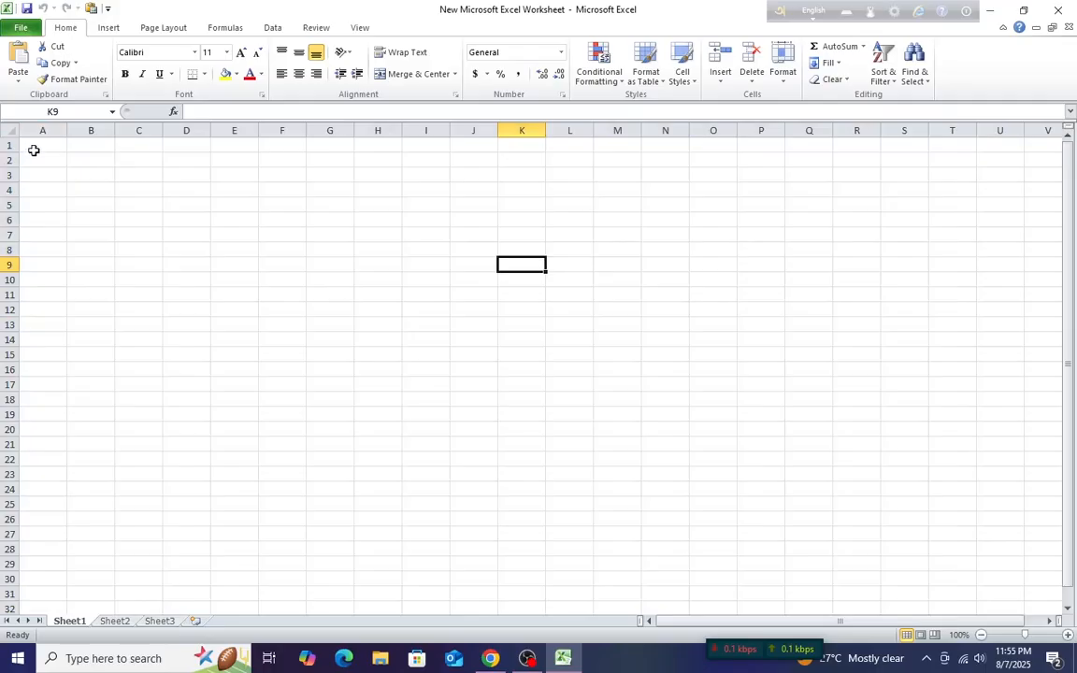
left_click(8, 145)
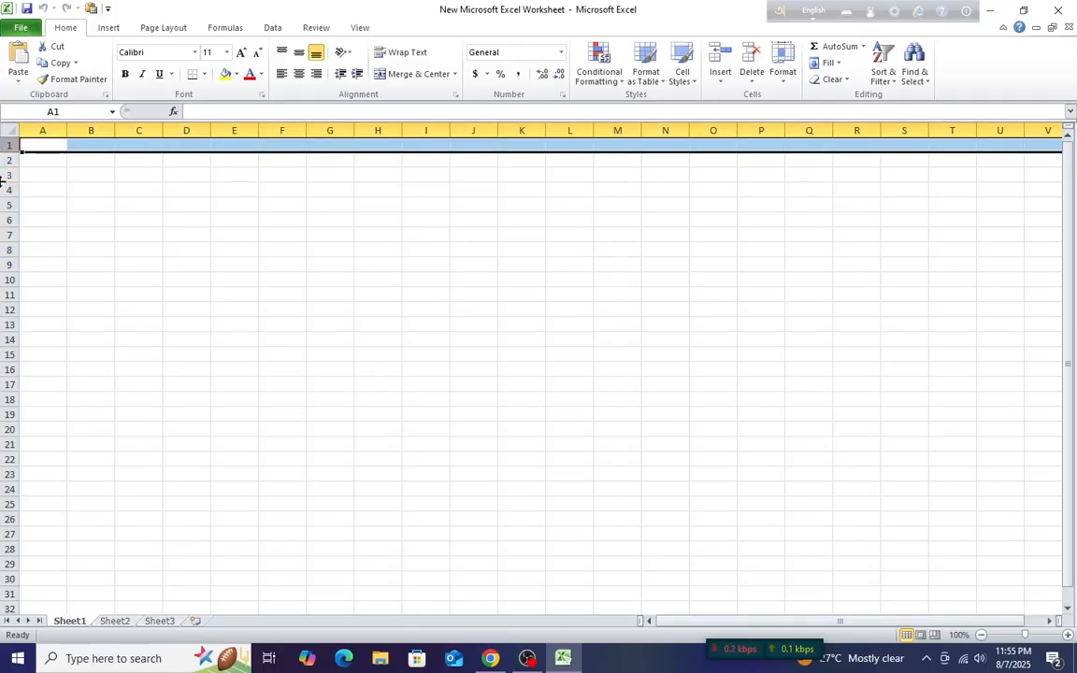
left_click(55, 234)
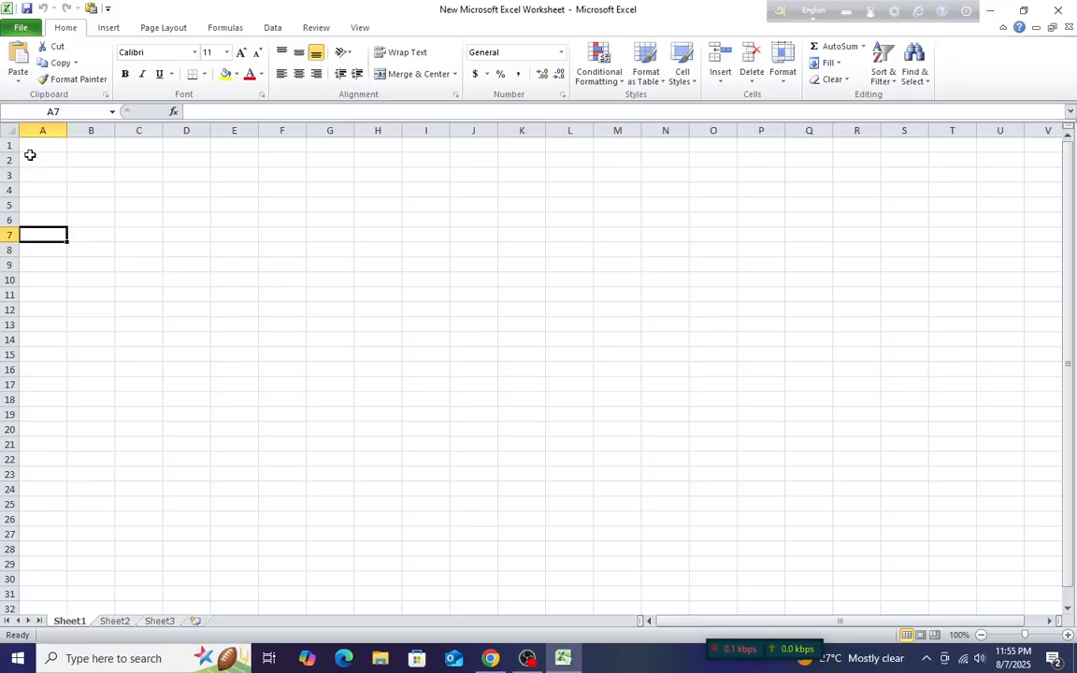
Highlight columns from A across the sheet and rows from 1 downward again to compare columns with rows.
left_click_drag(33, 130, 986, 115)
left_click(147, 309)
left_click_drag(9, 145, 9, 549)
left_click(84, 354)
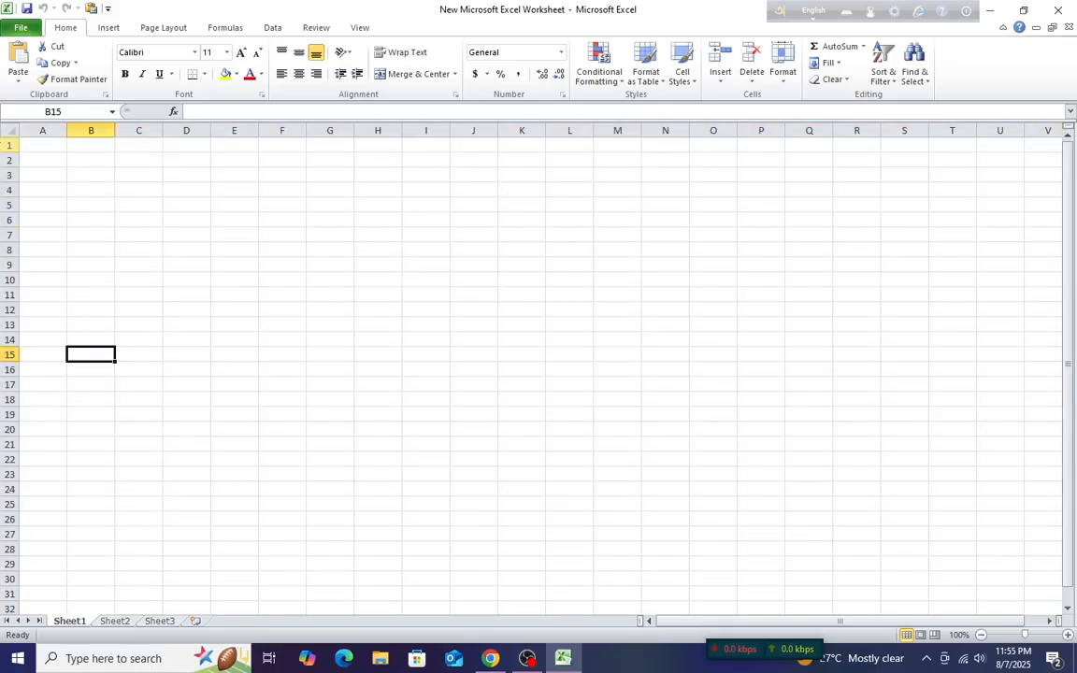
left_click_drag(9, 145, 9, 384)
left_click(77, 266)
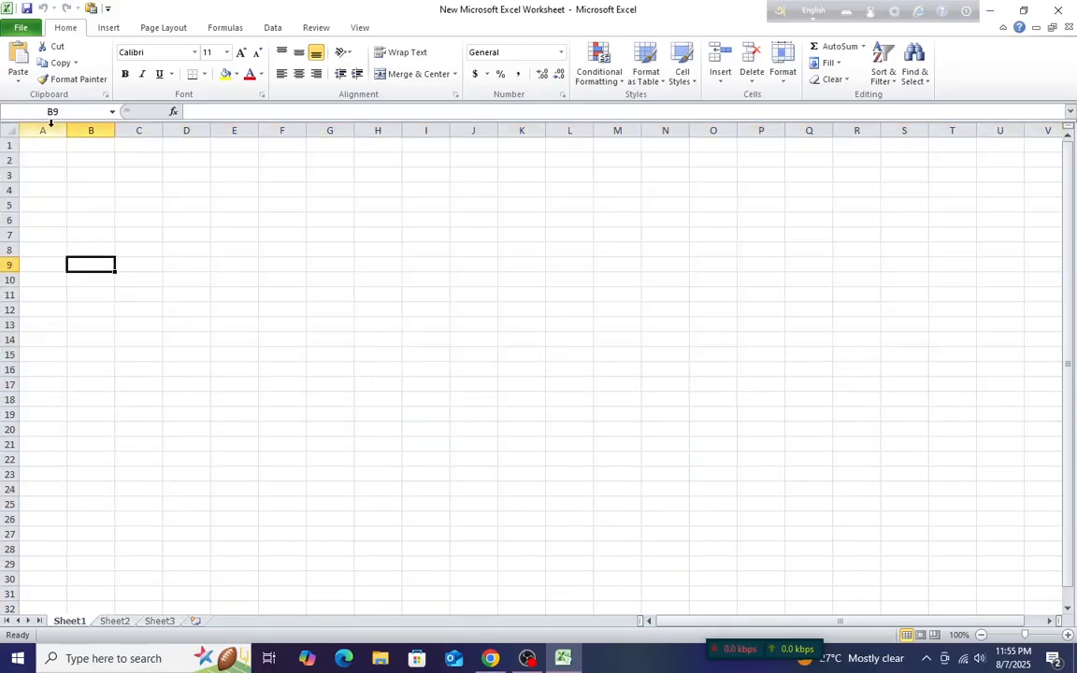
left_click_drag(52, 122, 810, 123)
left_click(521, 399)
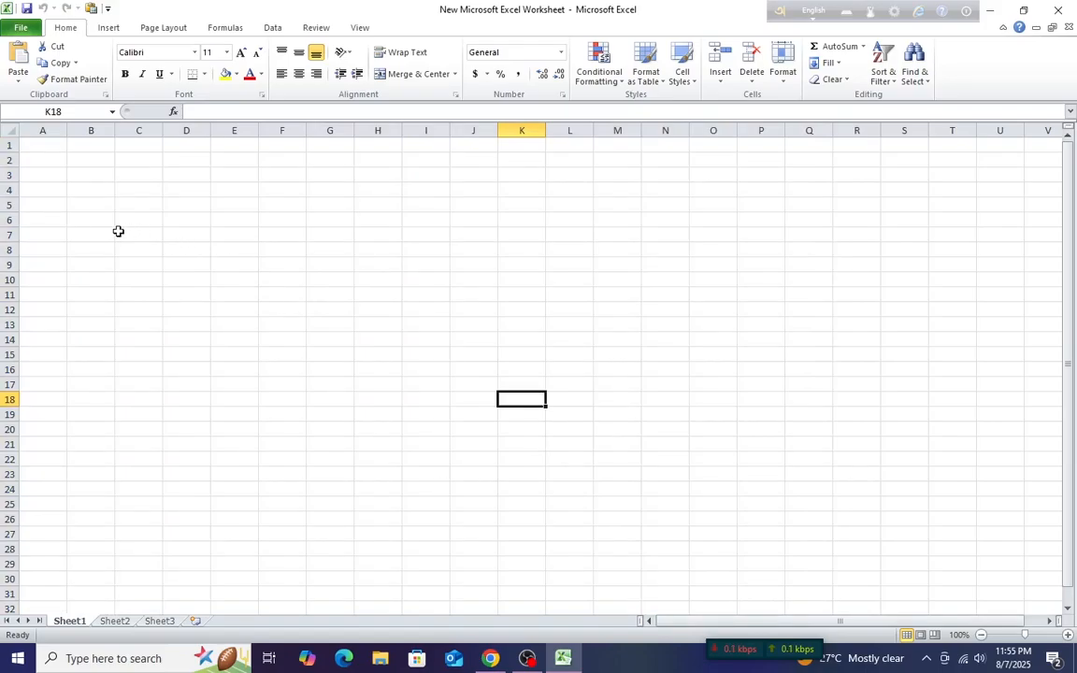
Select cells E7 and C5, a large block of cells starting at A1, and cell M6 to illustrate the worksheet area.
left_click(232, 236)
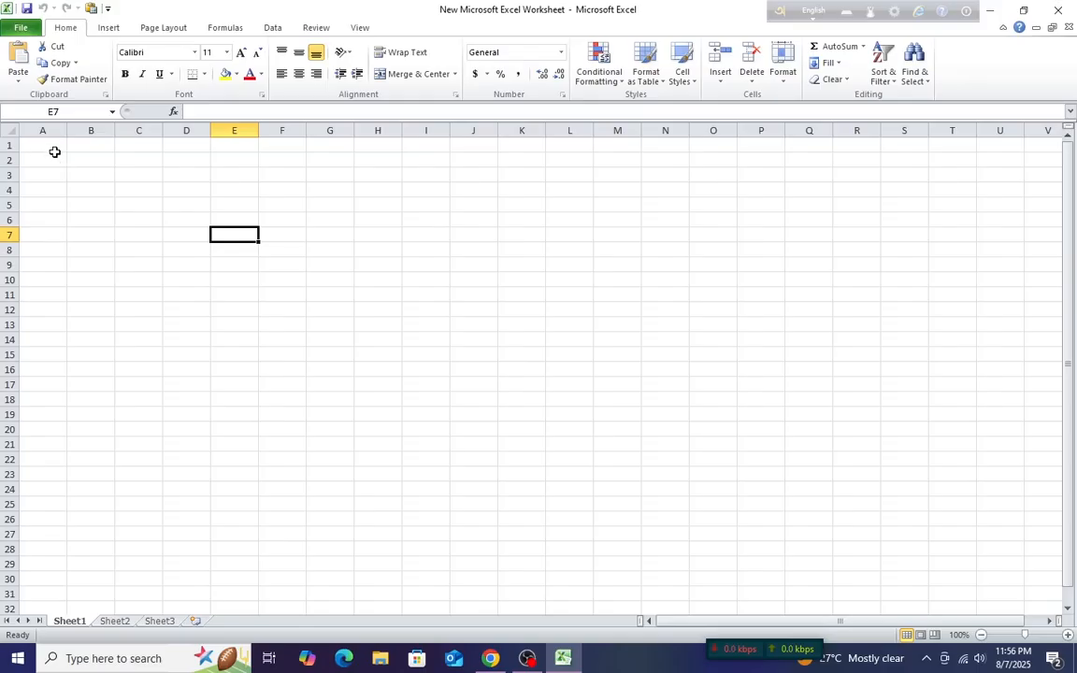
left_click(132, 205)
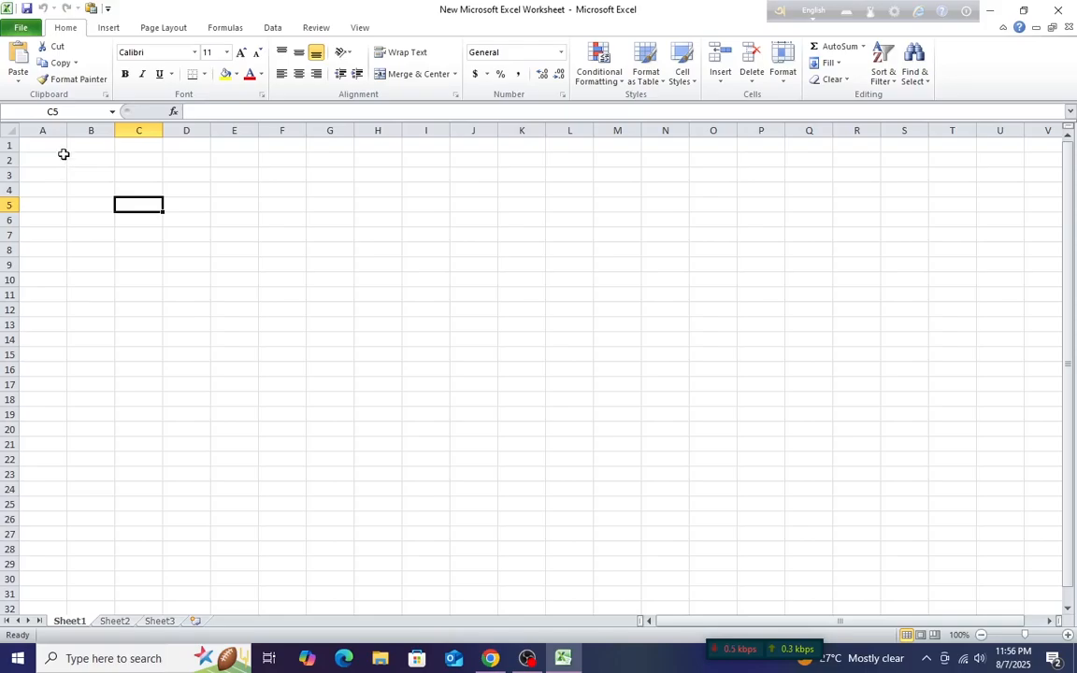
left_click_drag(36, 144, 766, 363)
left_click(618, 220)
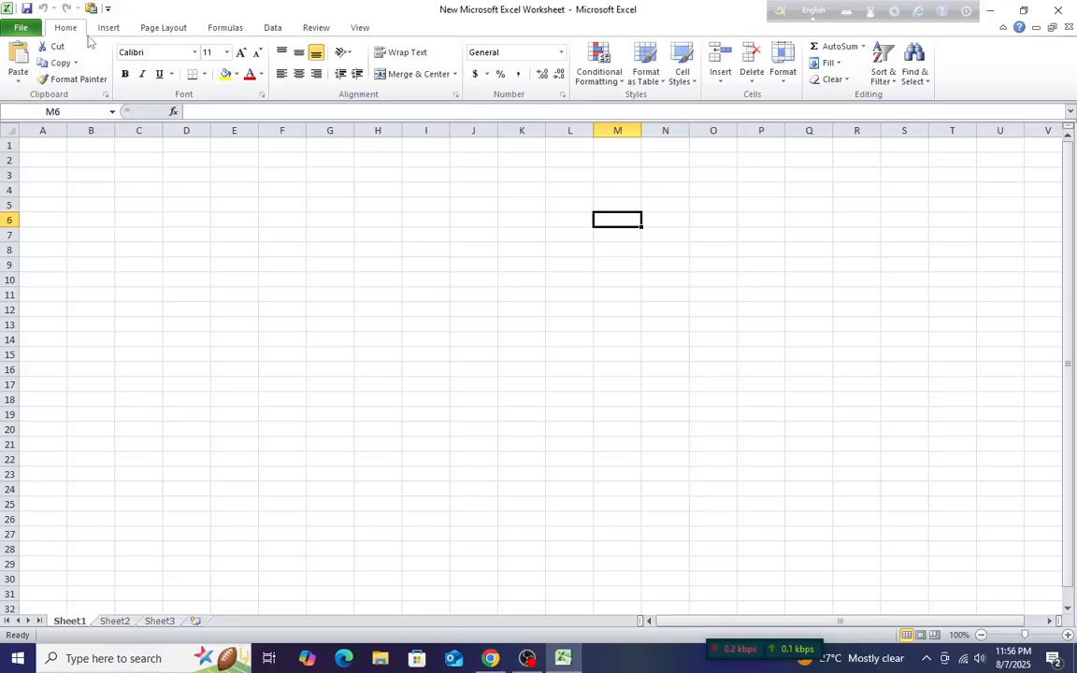
Examine the workbook's information page and file commands, return to the sheet and select cell H13.
left_click(20, 31)
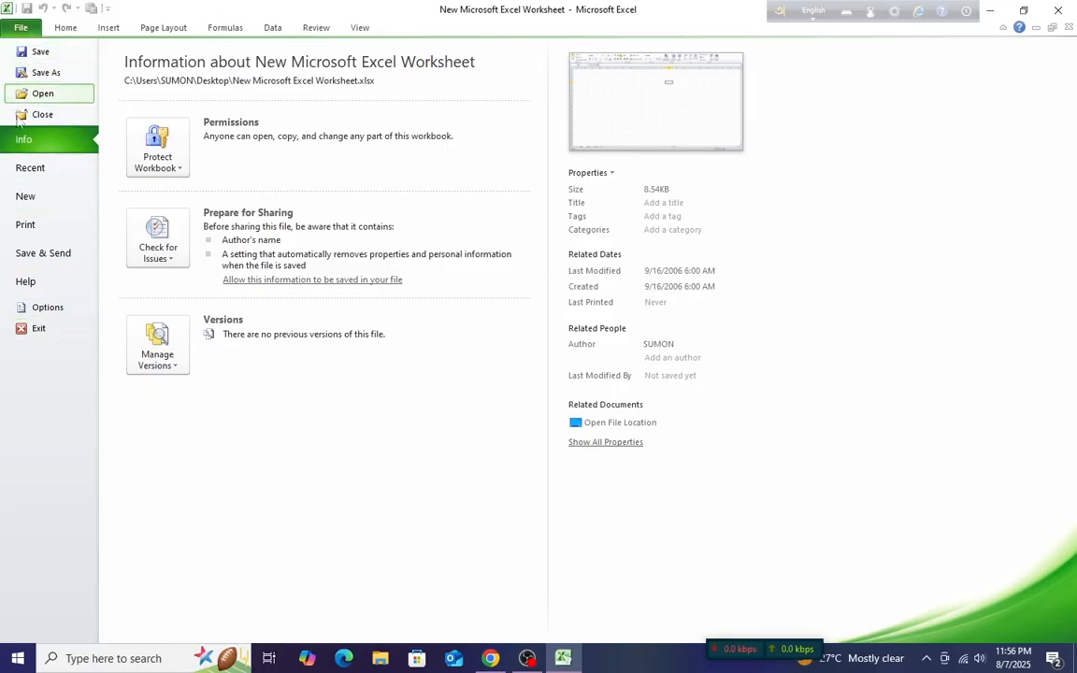
left_click(55, 34)
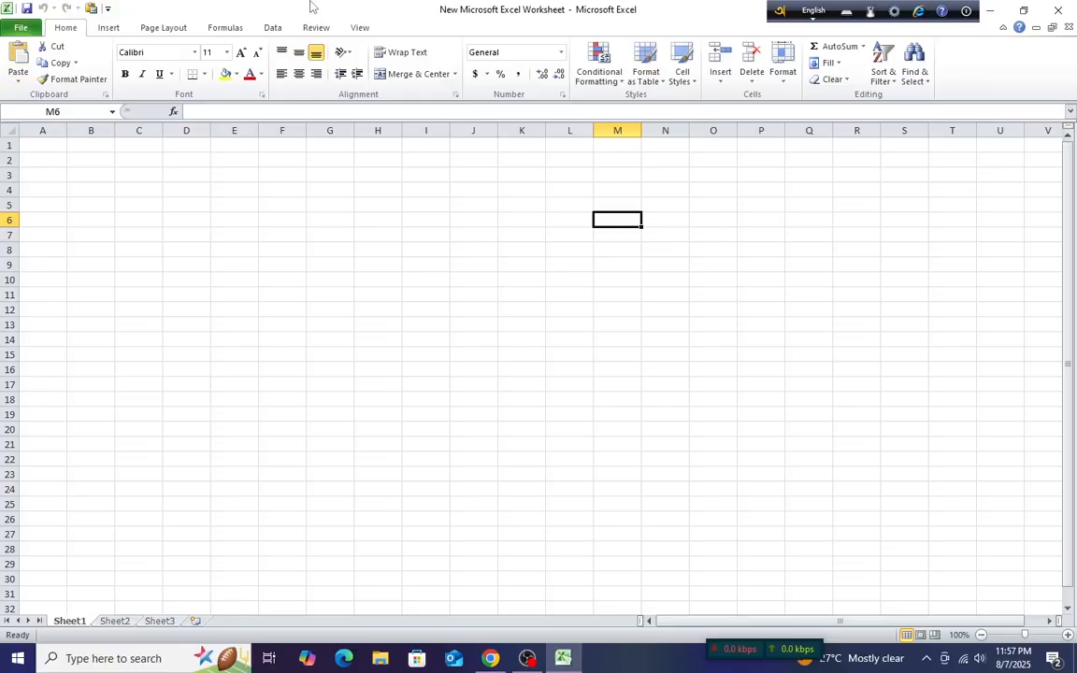
left_click(389, 325)
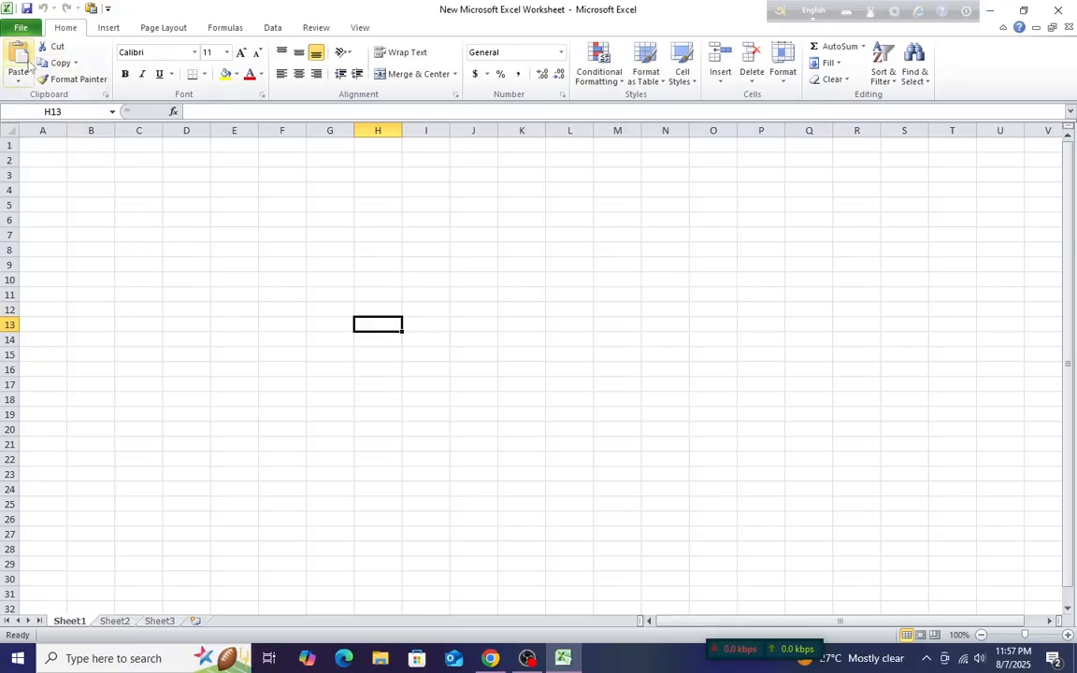
left_click(150, 236)
left_click(183, 236)
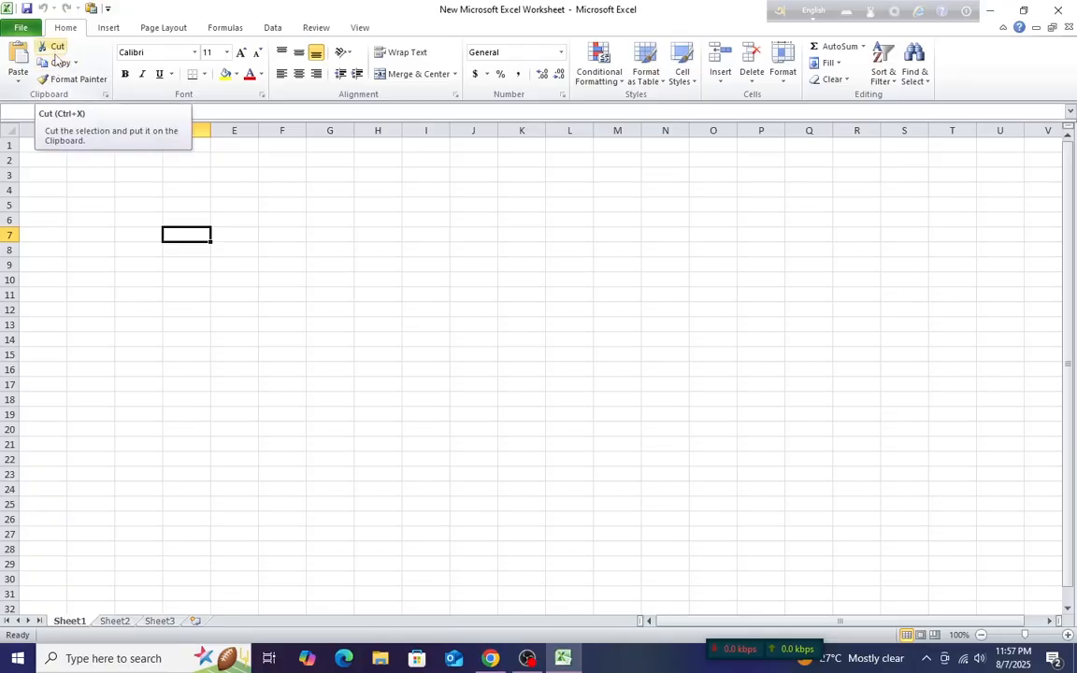
left_click(392, 237)
left_click(222, 236)
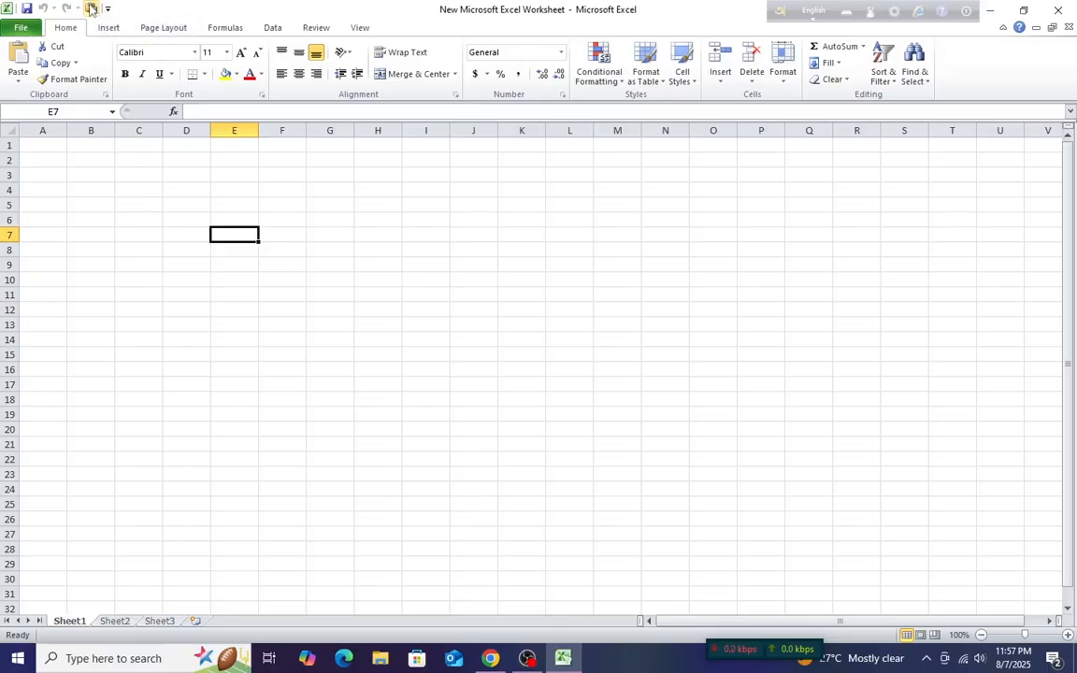
left_click(246, 262)
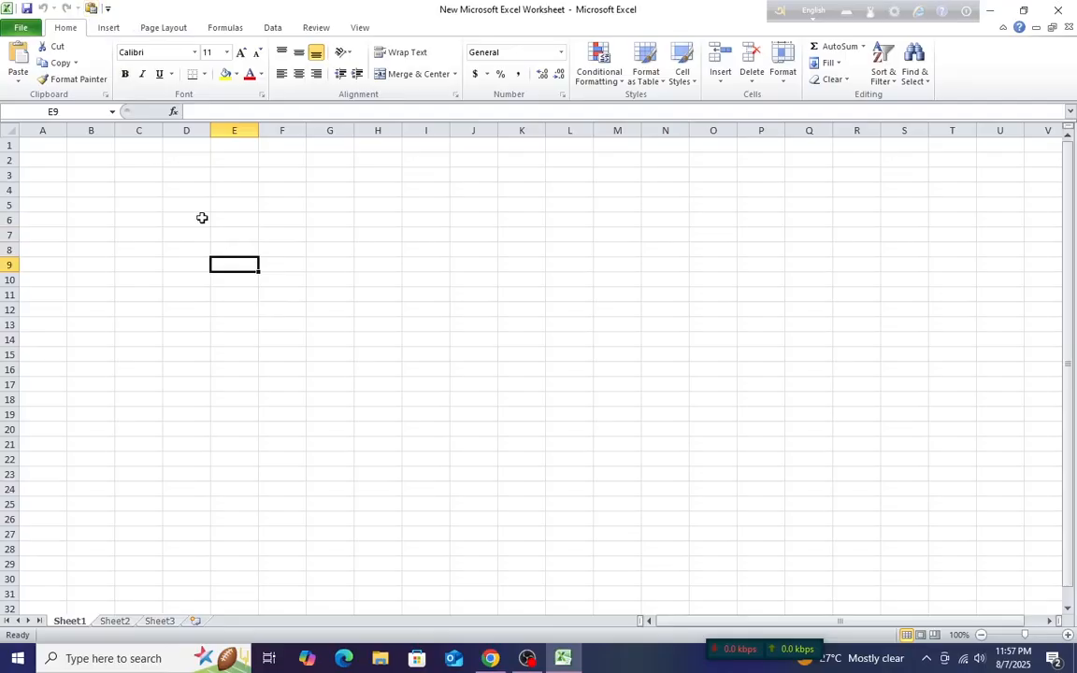
left_click(192, 264)
left_click(172, 231)
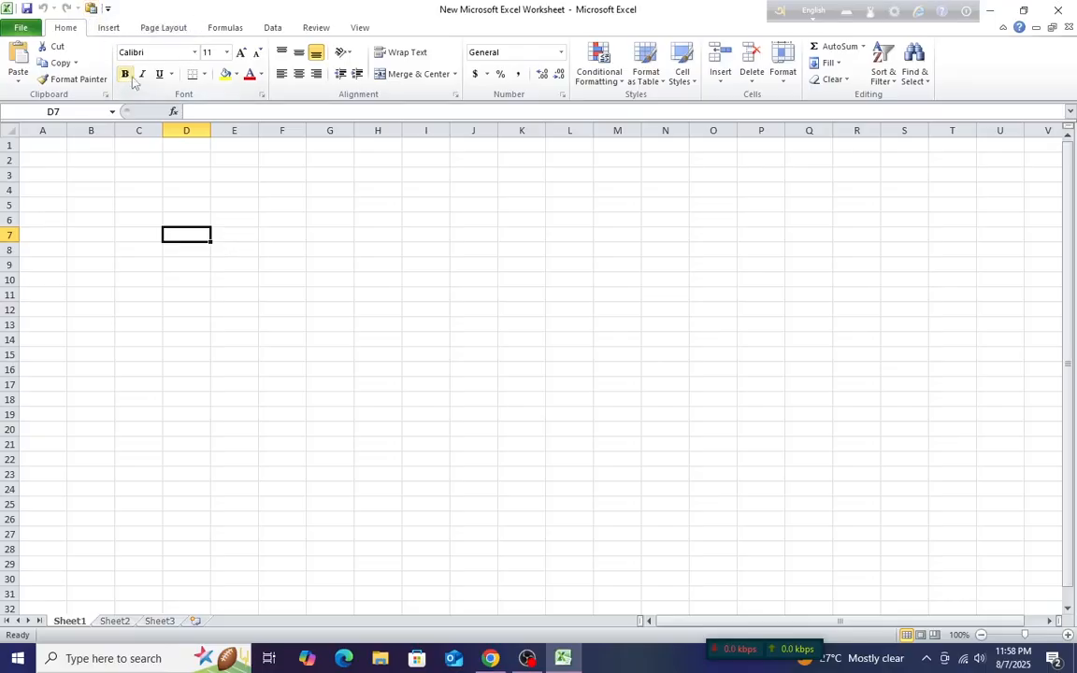
left_click(194, 52)
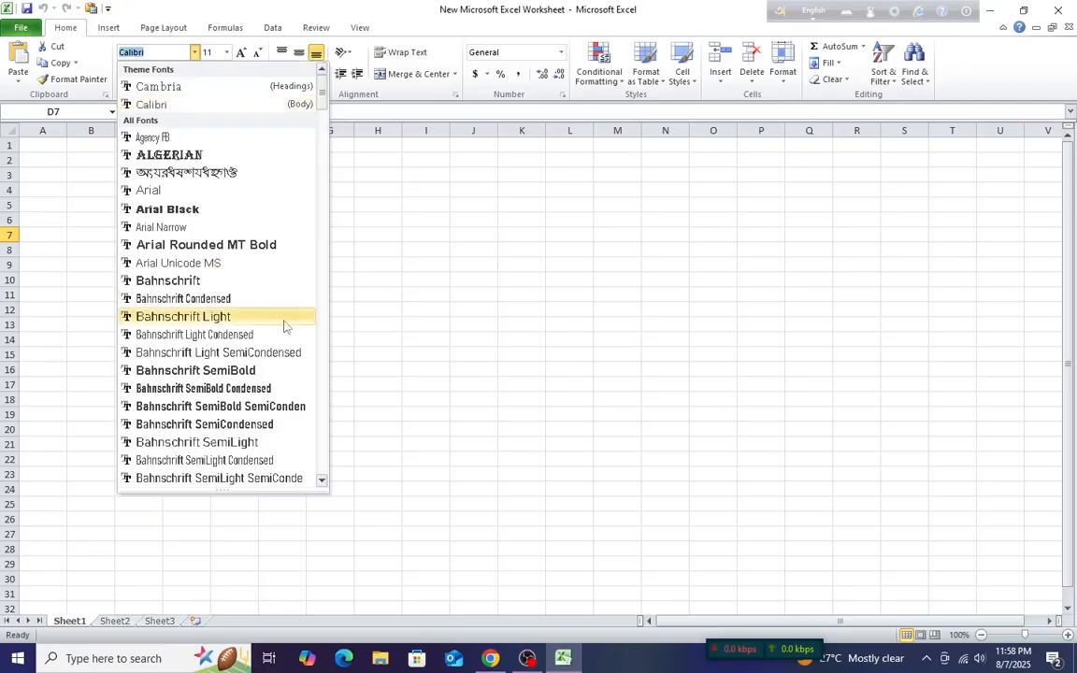
Enter the letters A, B, C and D in cells C3 through F3.
left_click(154, 178)
left_click(154, 177)
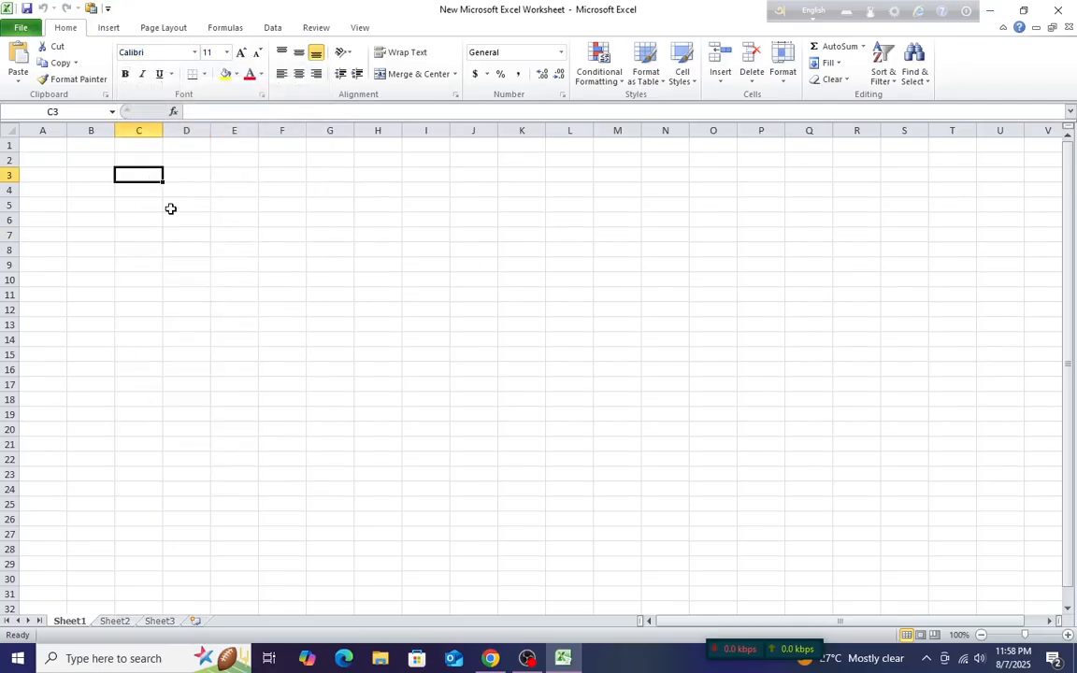
type("A")
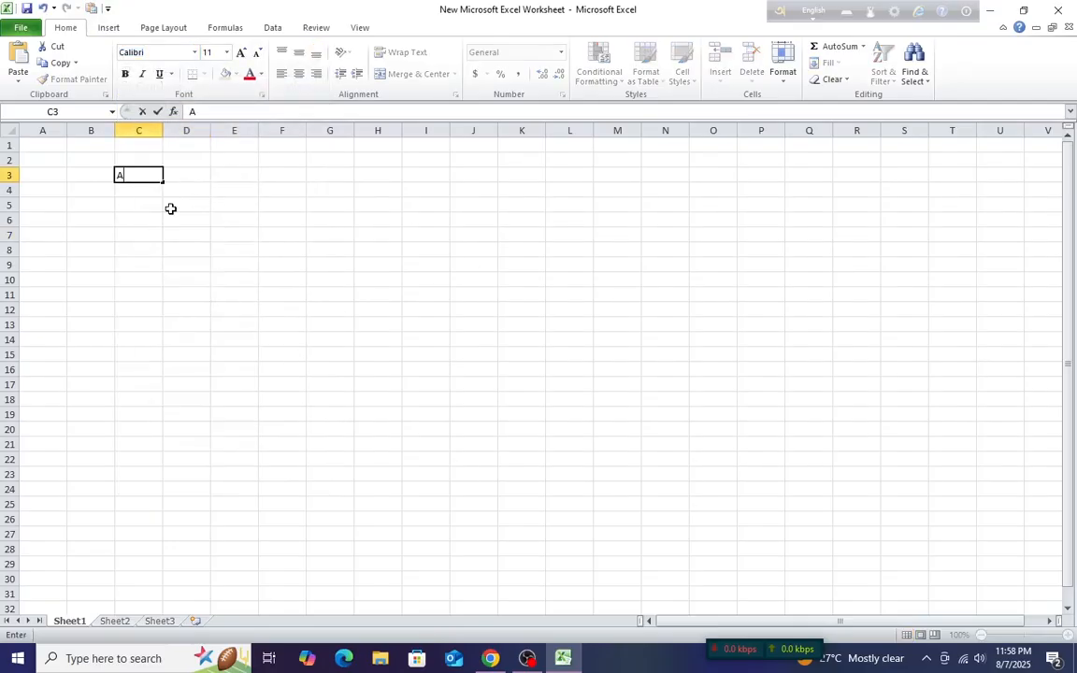
key("Tab")
key("Left")
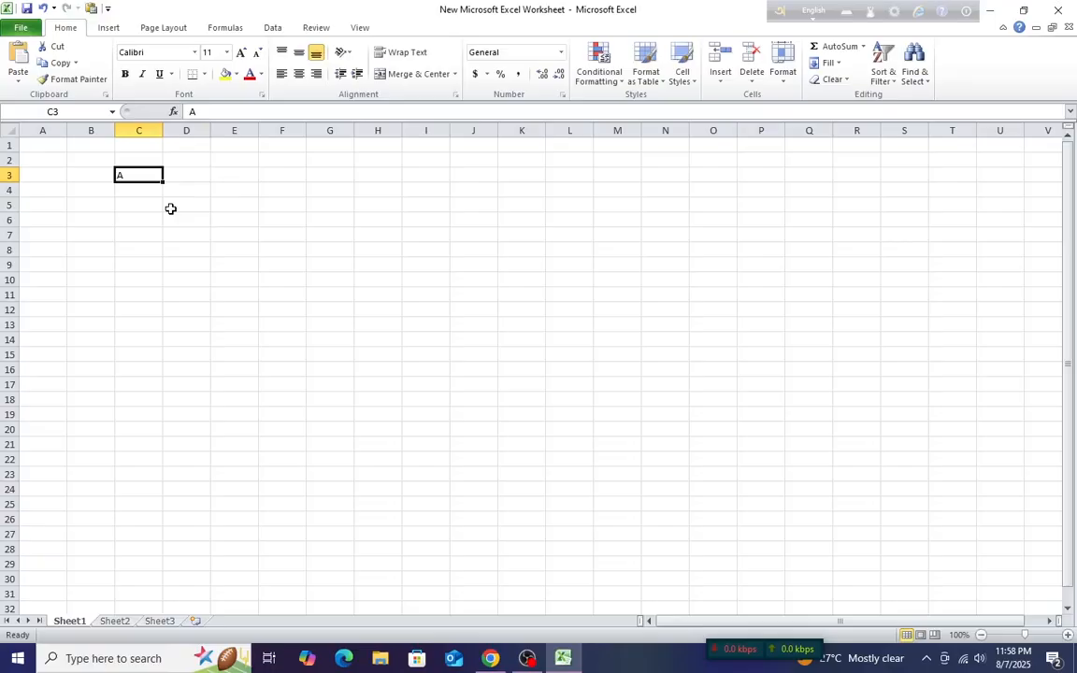
key("Right")
type("B")
key("Tab")
type("C")
key("Tab")
type("D")
key("Tab")
Select the letters in C3:F3 and view the available fonts.
left_click(169, 206)
left_click_drag(132, 175, 241, 176)
left_click(228, 249)
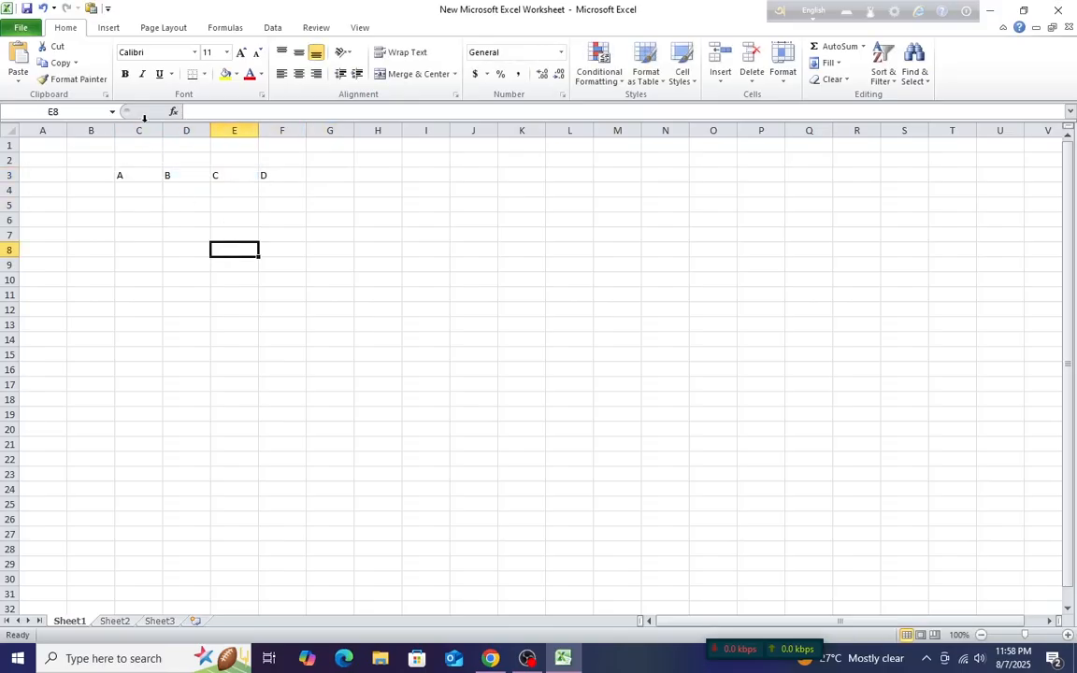
left_click_drag(150, 175, 284, 168)
left_click(145, 263)
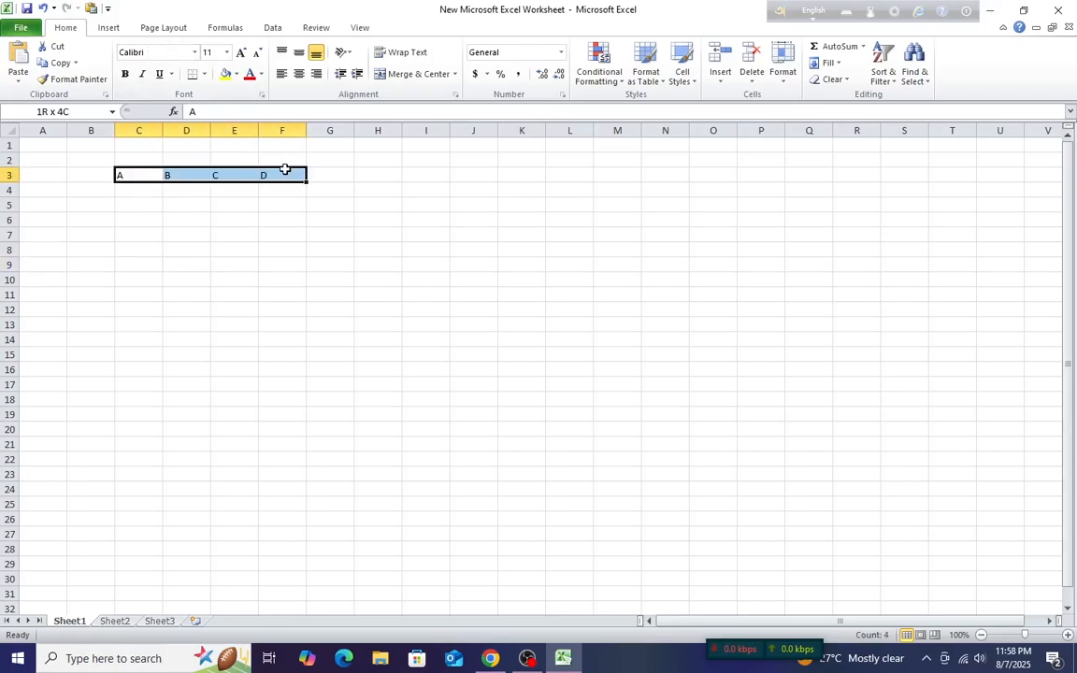
left_click(194, 52)
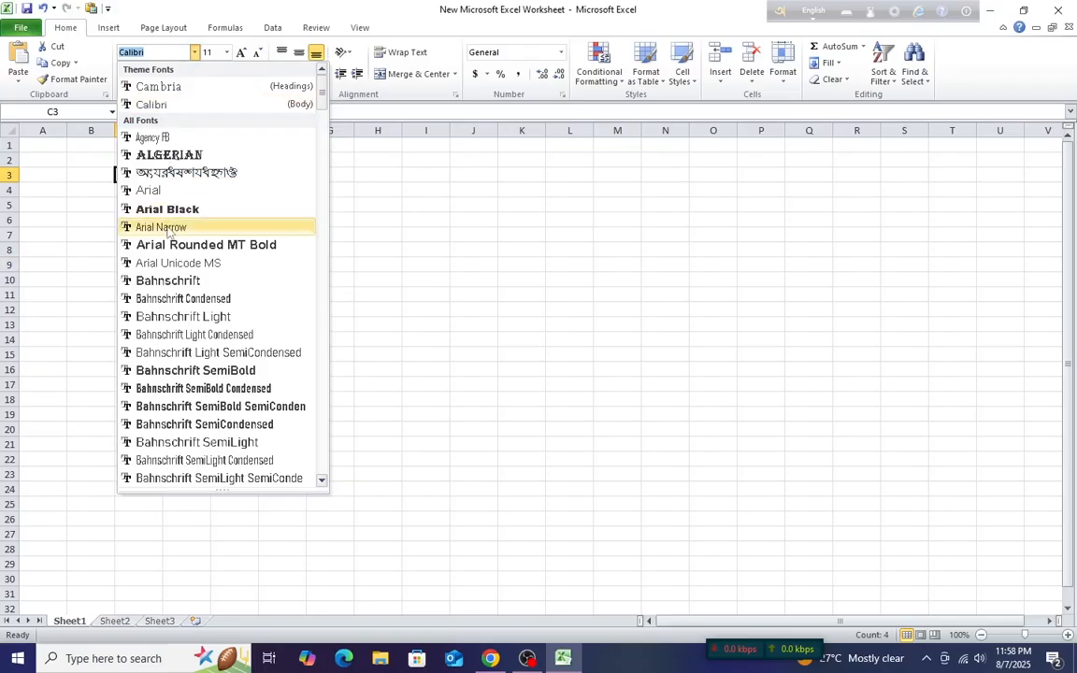
left_click(394, 254)
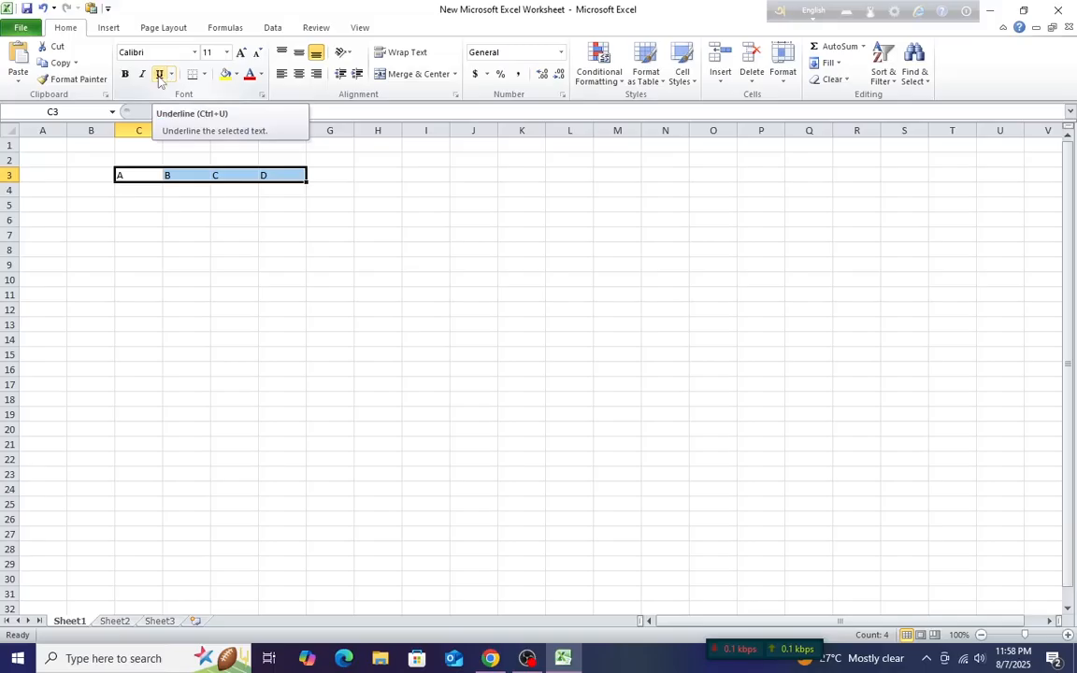
left_click(124, 175)
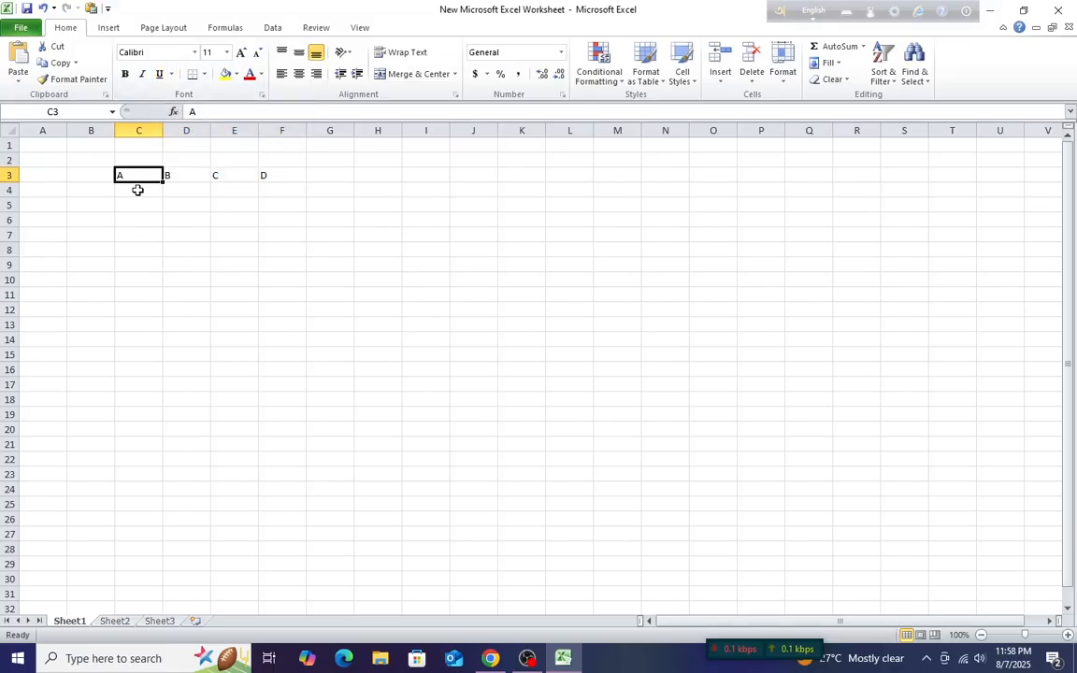
left_click(171, 176)
left_click_drag(143, 177, 252, 173)
left_click(177, 262)
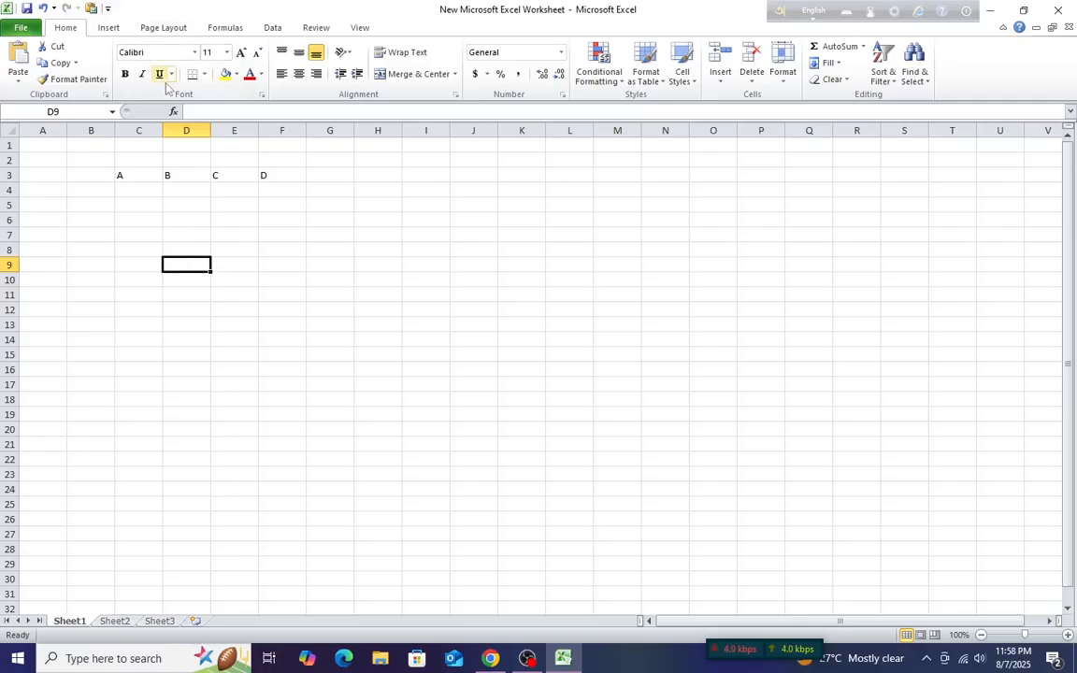
Preview different font sizes on the letters in C3:F3 and choose size 11.
left_click(225, 53)
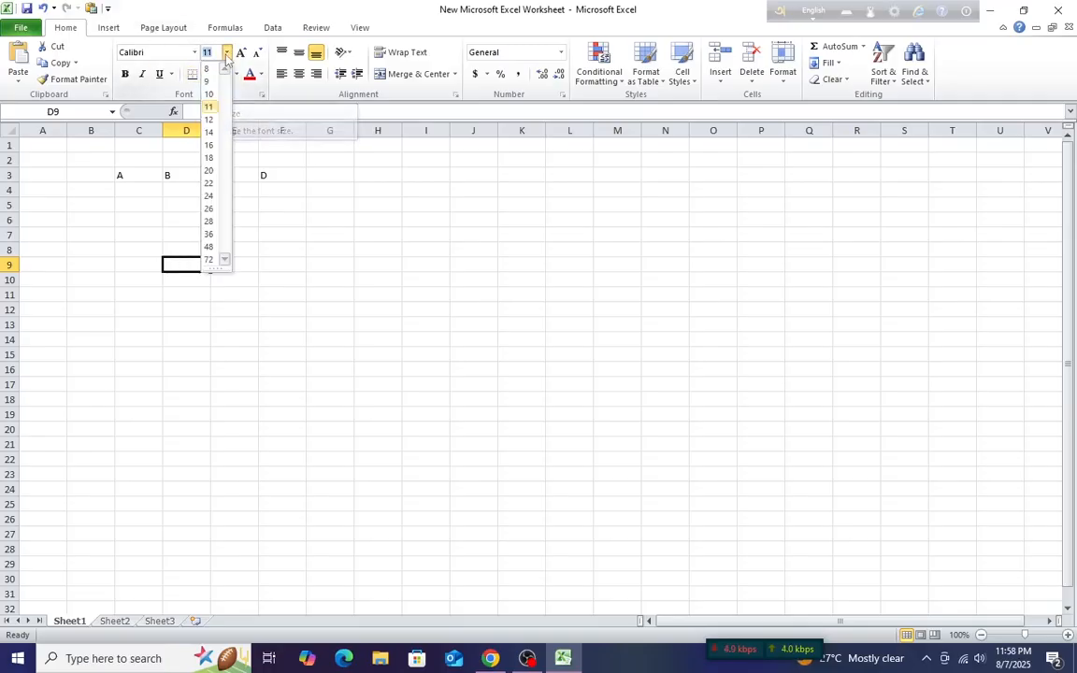
left_click(122, 176)
left_click_drag(124, 178, 147, 173)
left_click(269, 173)
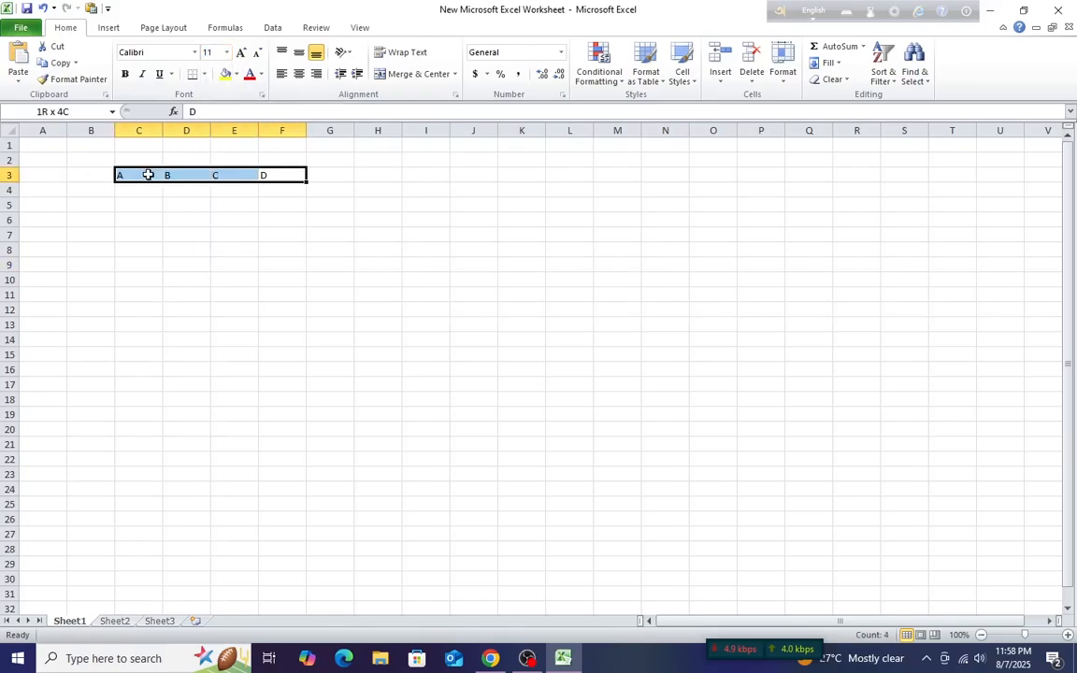
left_click(225, 52)
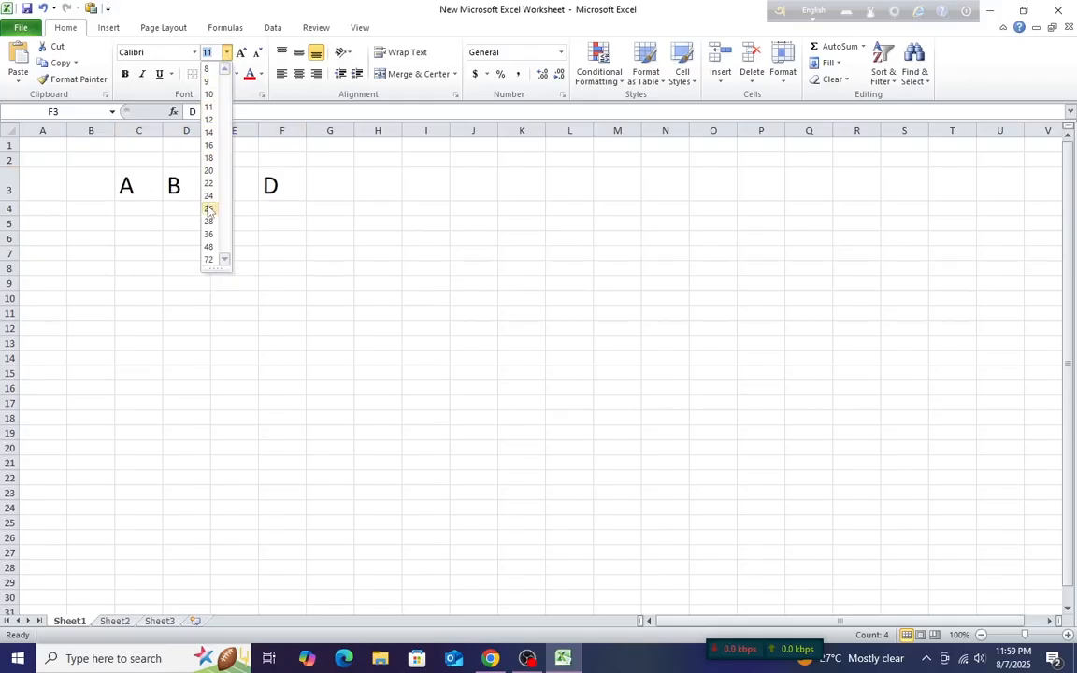
left_click(208, 106)
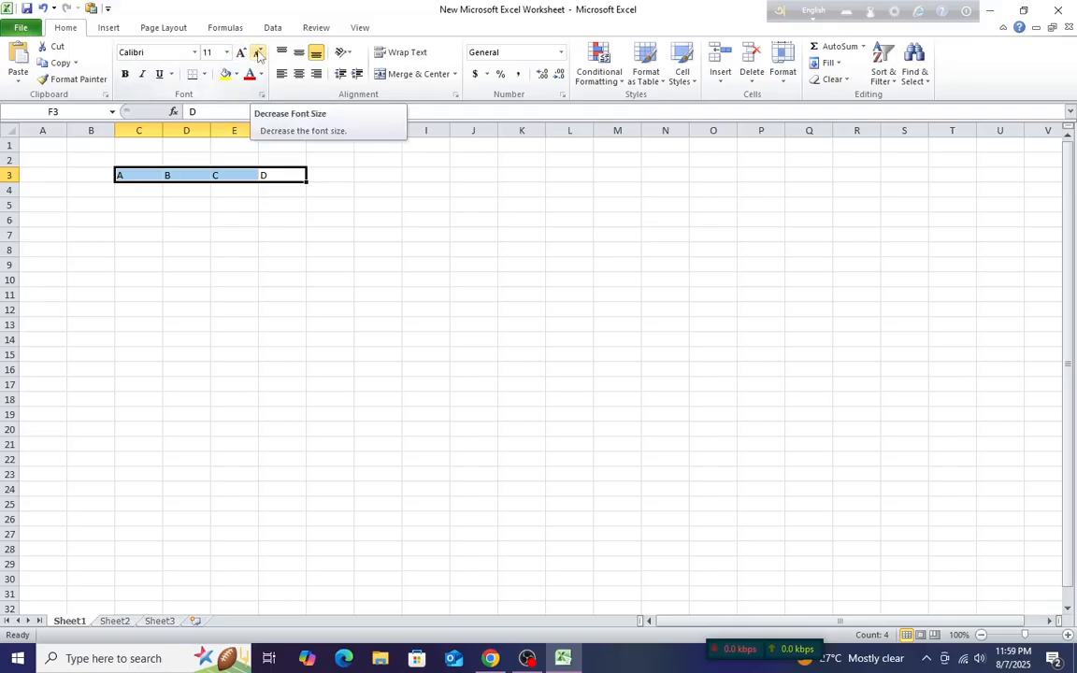
left_click(139, 278)
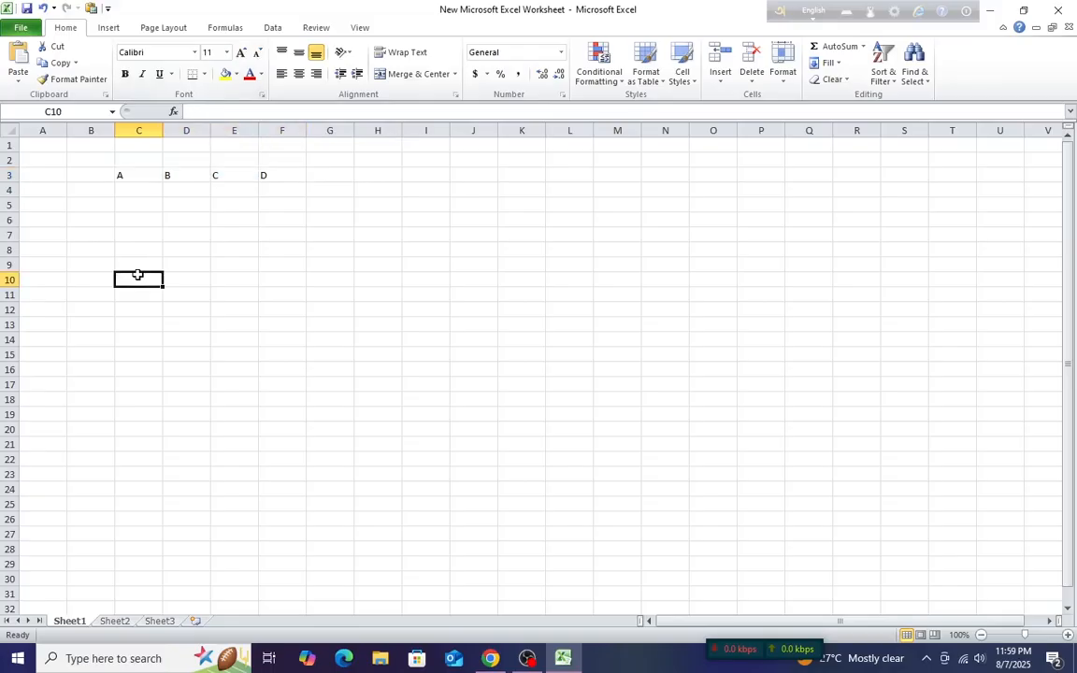
left_click_drag(131, 176, 280, 175)
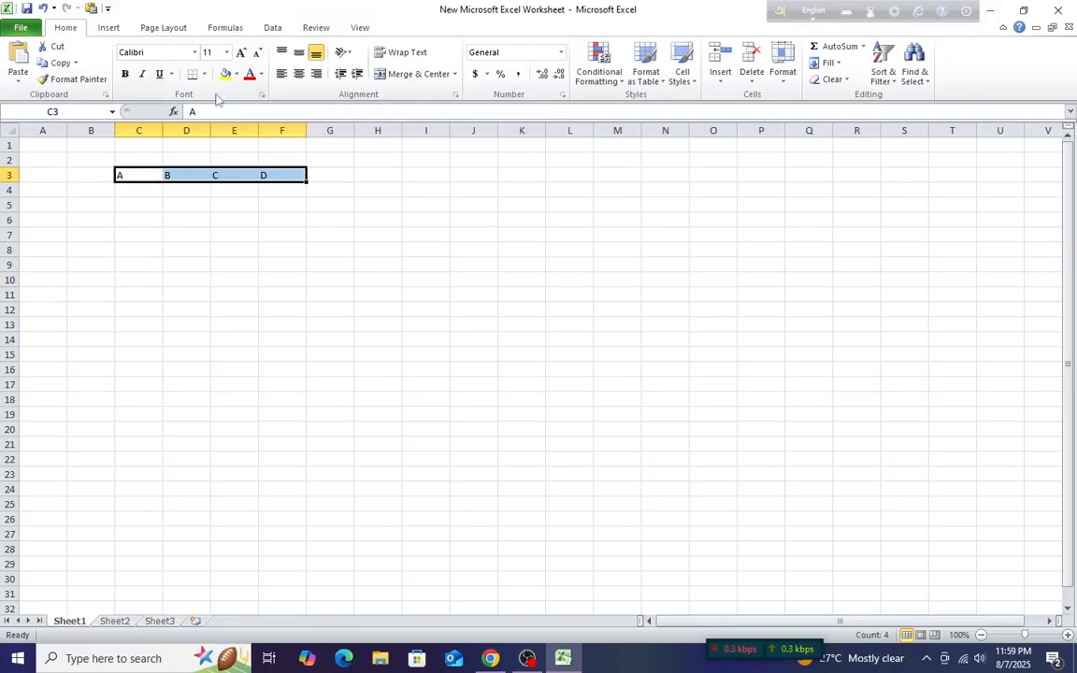
left_click(206, 75)
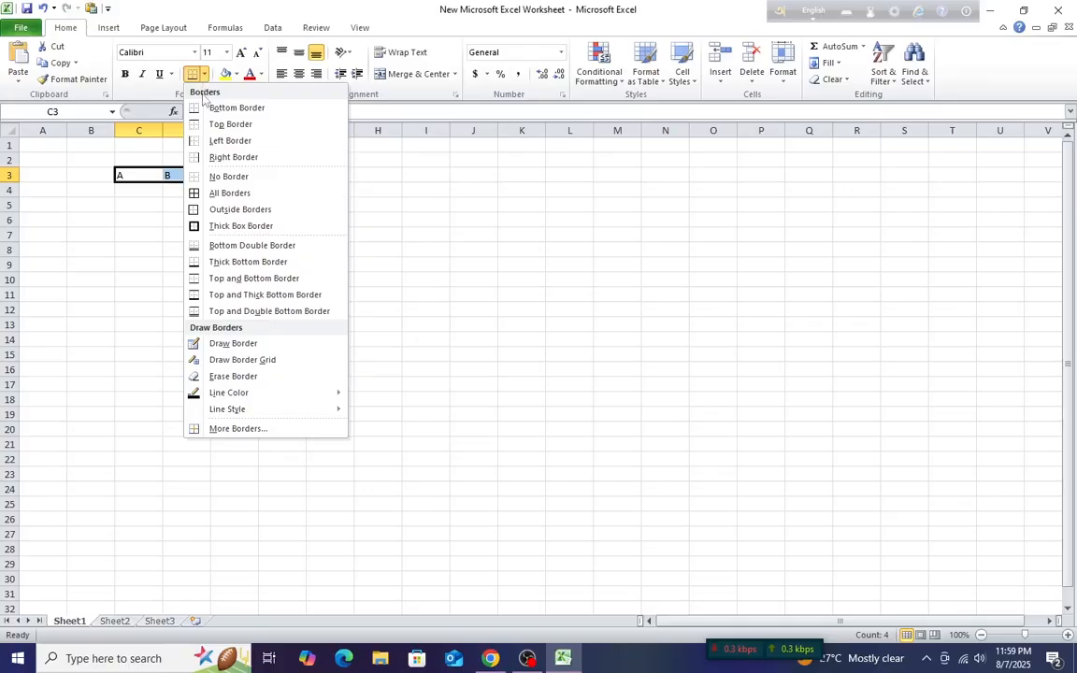
key("Escape")
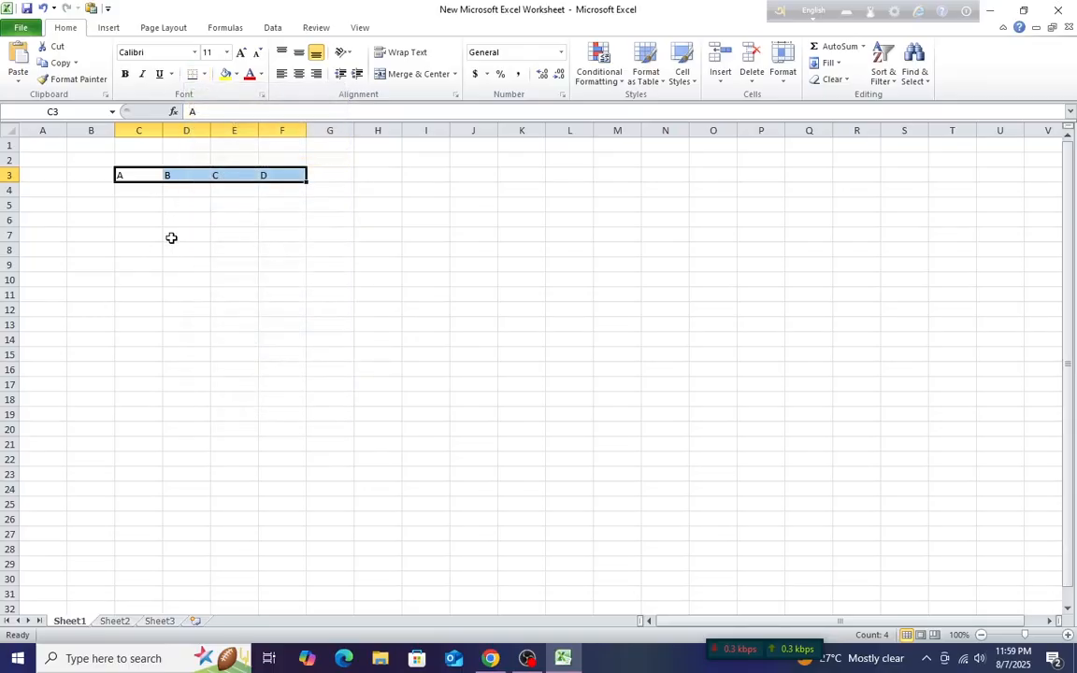
left_click(172, 238)
left_click(209, 312)
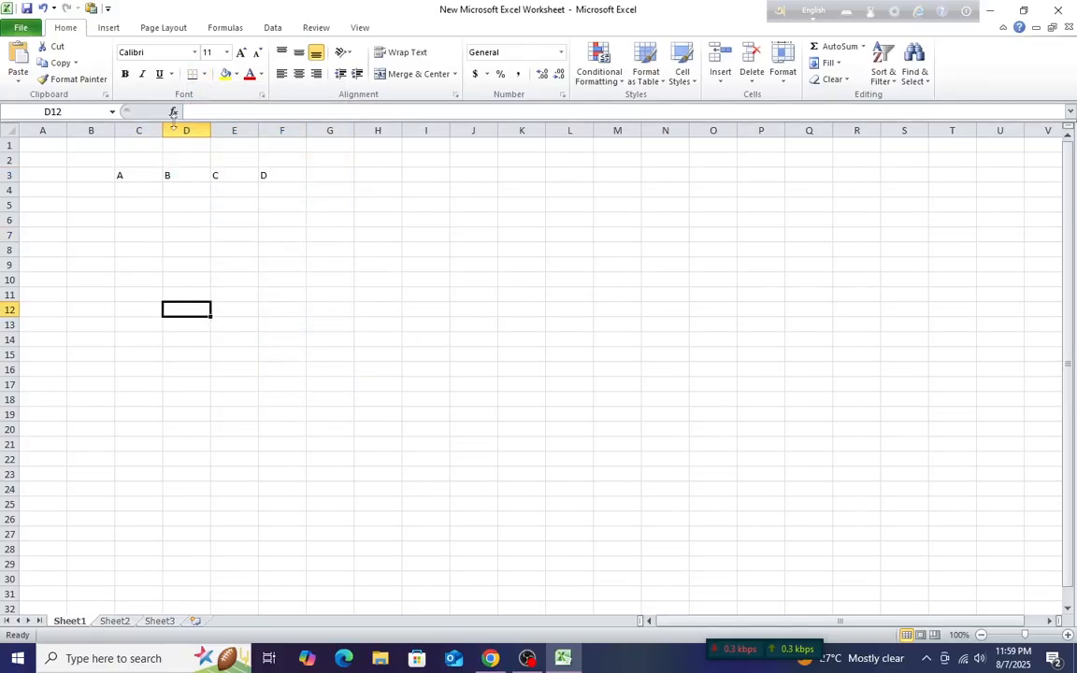
Apply all borders to the cells C3:F3.
left_click_drag(125, 178, 266, 172)
left_click(203, 75)
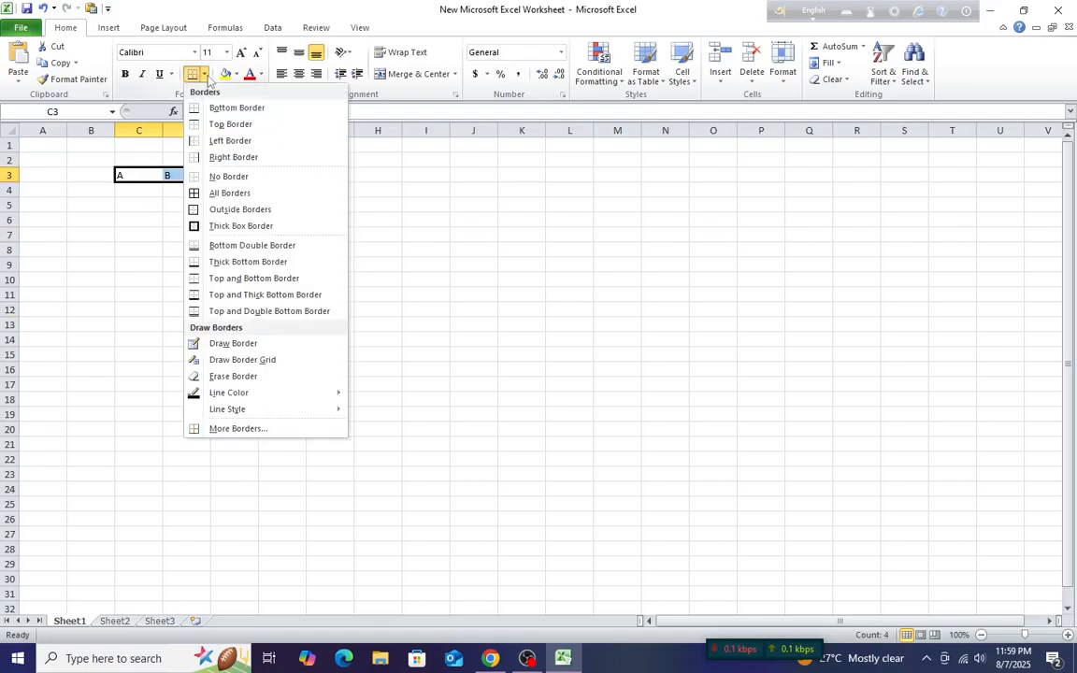
left_click(218, 193)
left_click(147, 267)
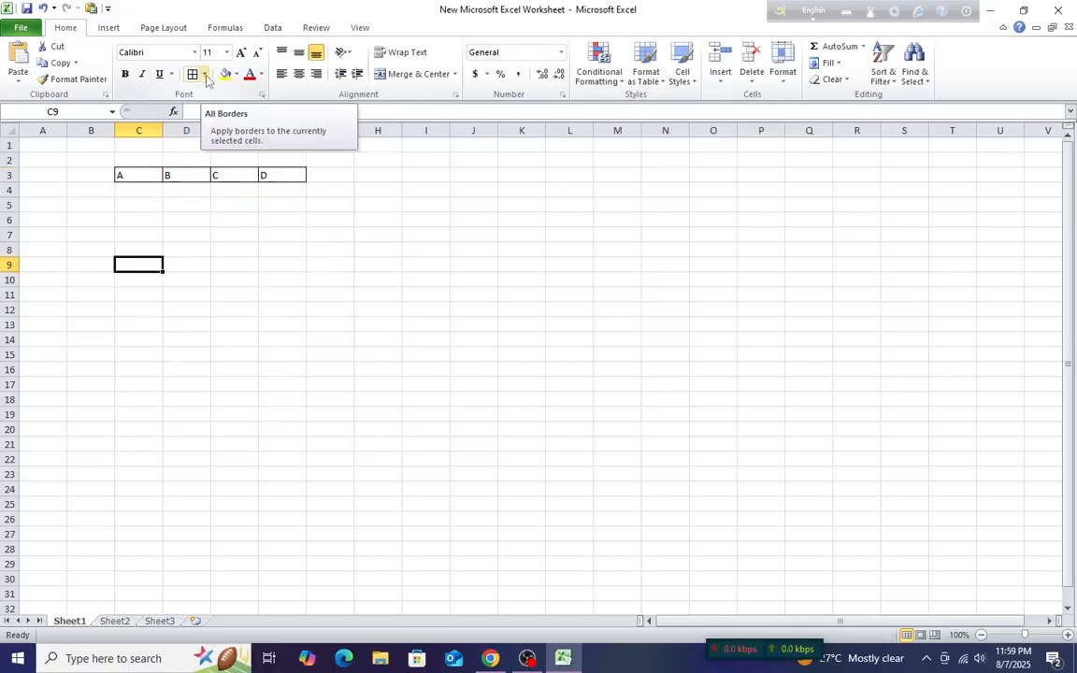
left_click(185, 266)
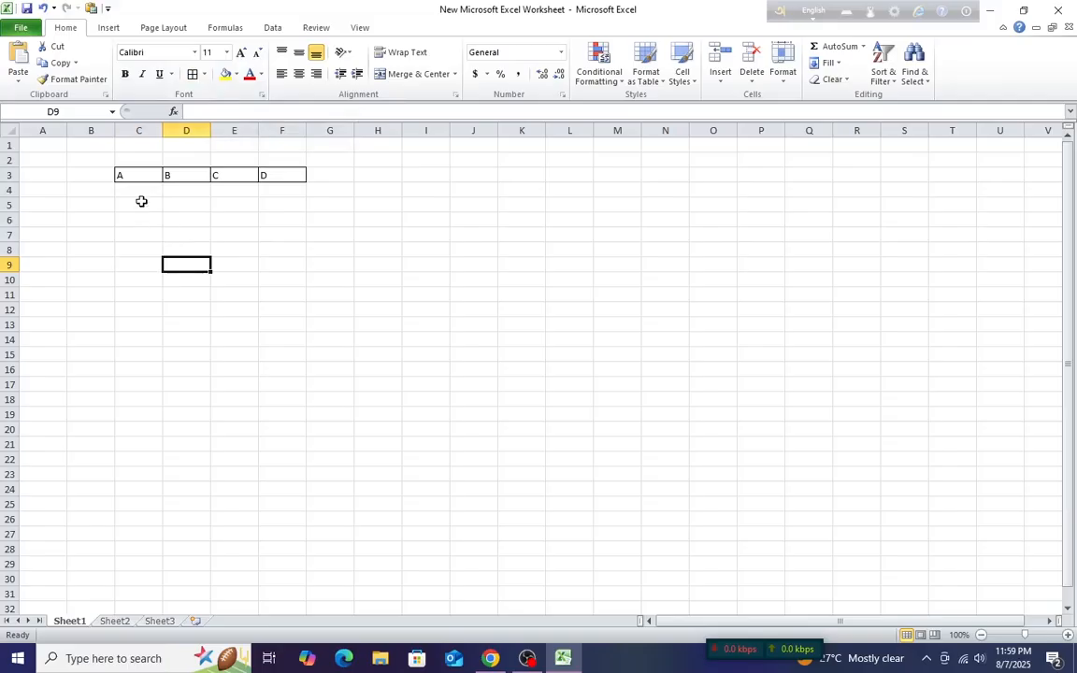
Examine the available border options with the bordered cells C3:F3 selected.
left_click_drag(127, 176, 260, 175)
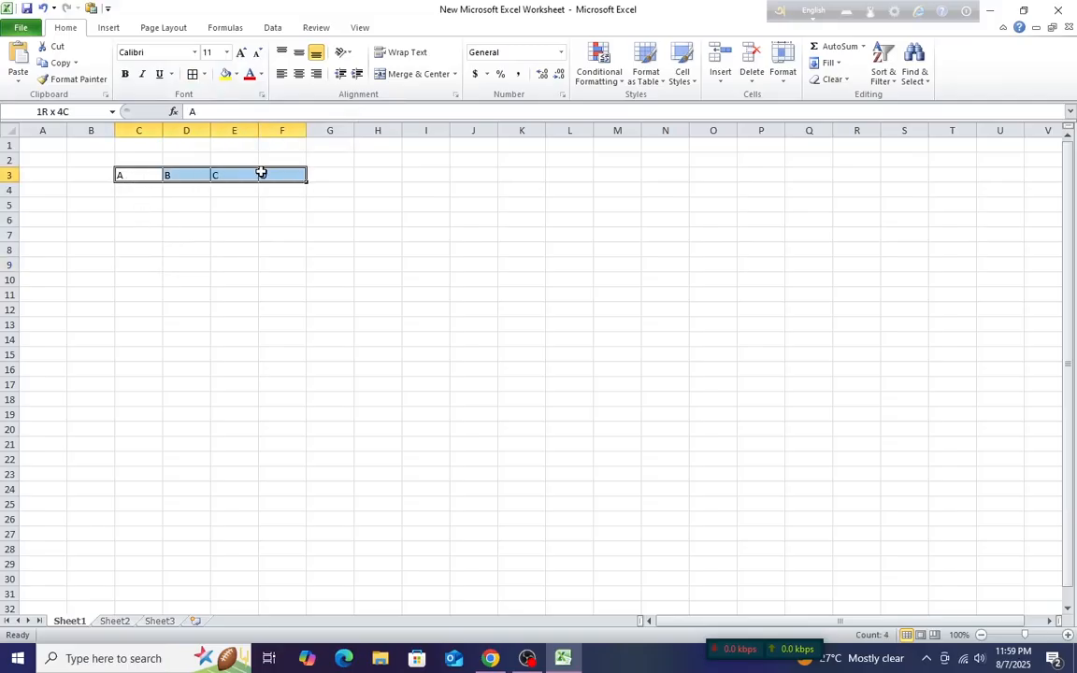
left_click(206, 75)
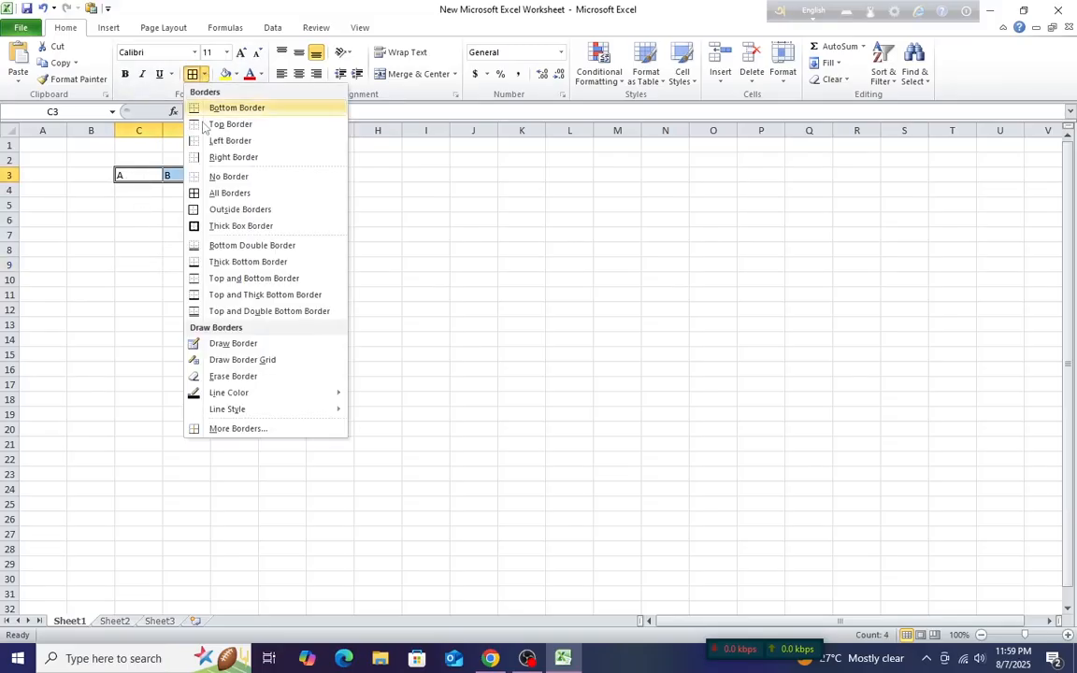
left_click(125, 257)
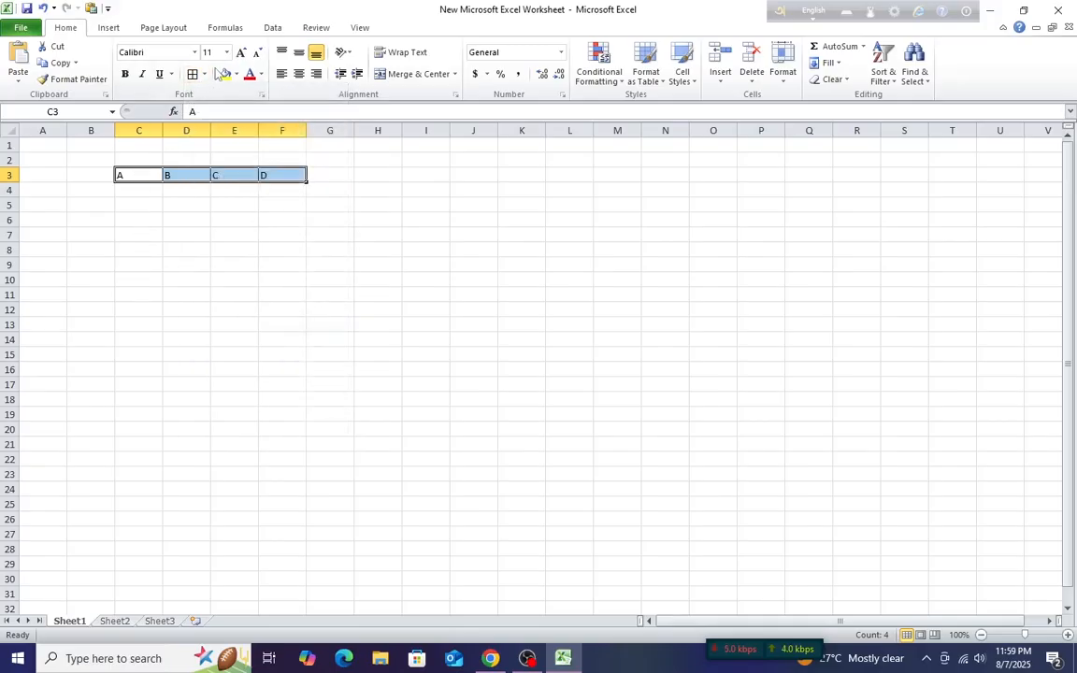
left_click(204, 75)
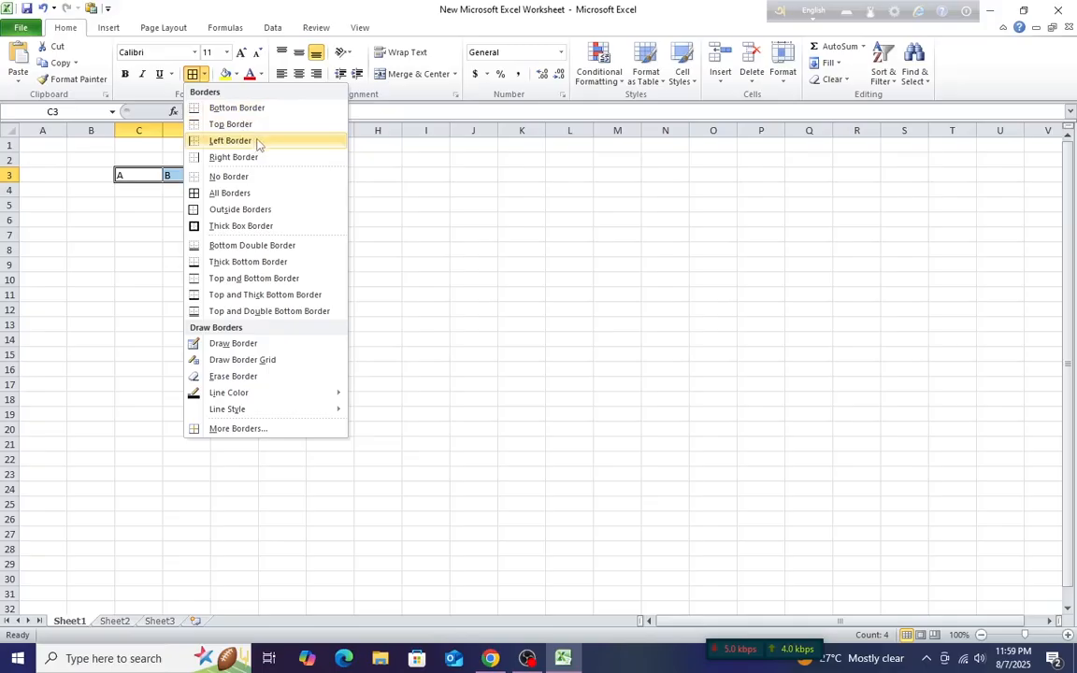
left_click(150, 206)
left_click(157, 236)
left_click_drag(149, 177, 271, 173)
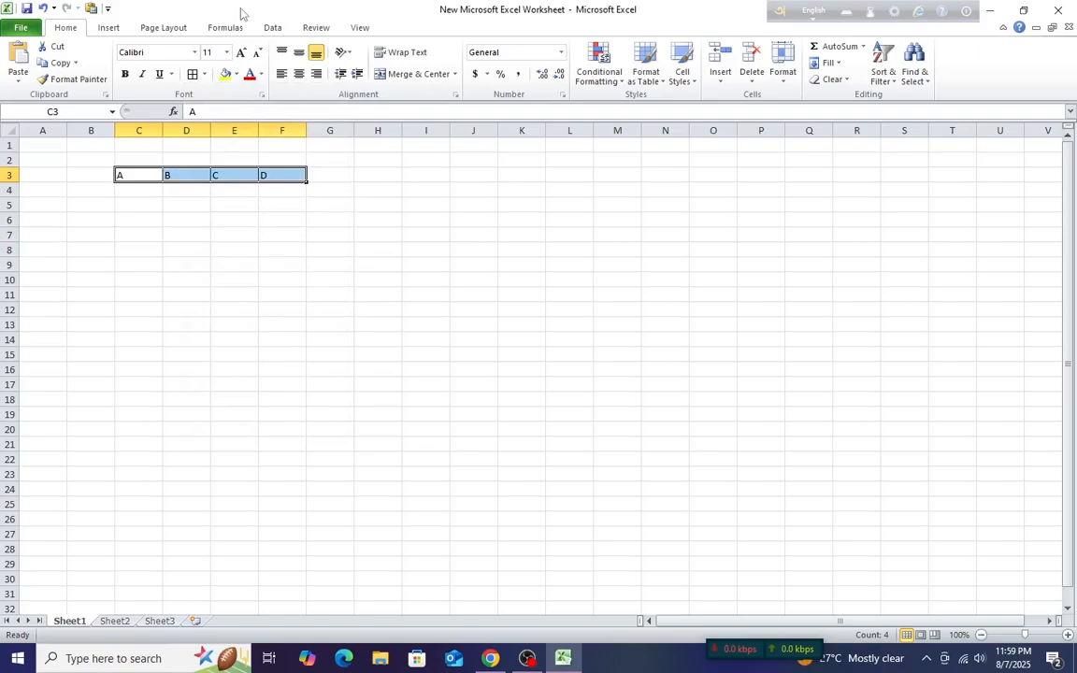
left_click(236, 75)
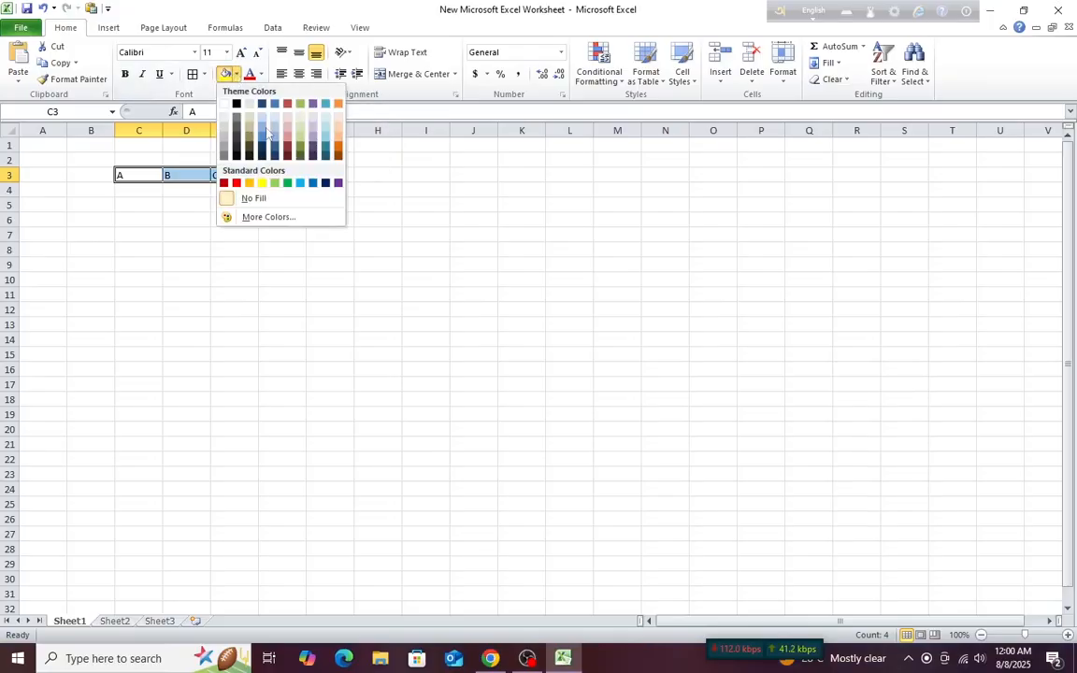
left_click(137, 179)
left_click(136, 175)
left_click(192, 221)
left_click(137, 176)
Fill the cells C3:F3 with the standard yellow color.
left_click_drag(138, 176, 277, 173)
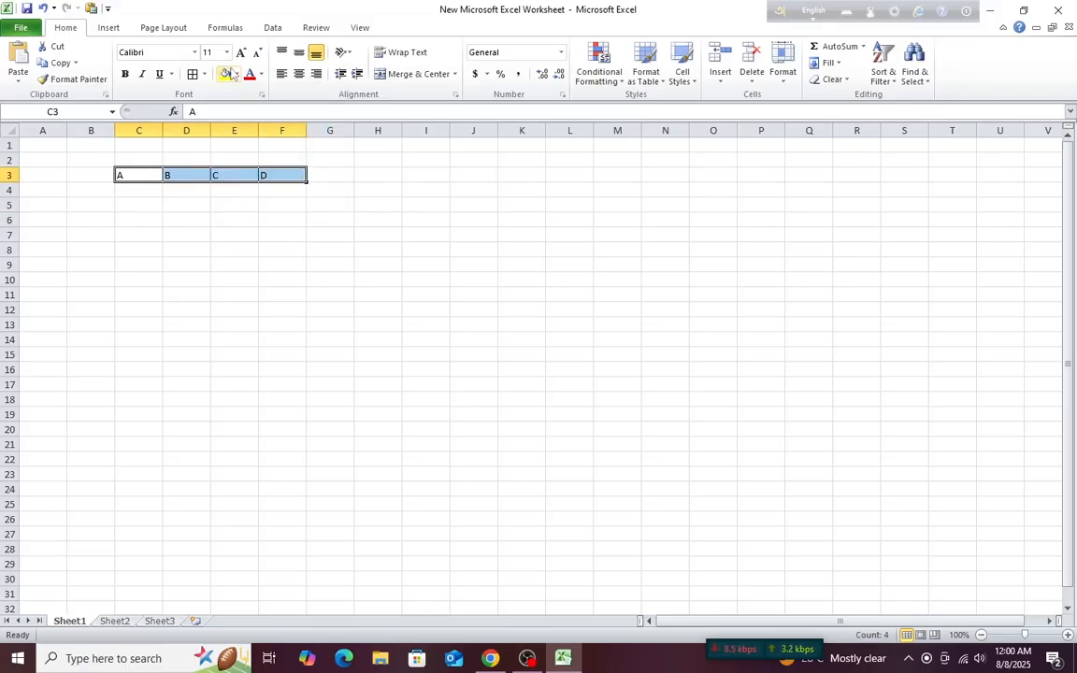
left_click(235, 76)
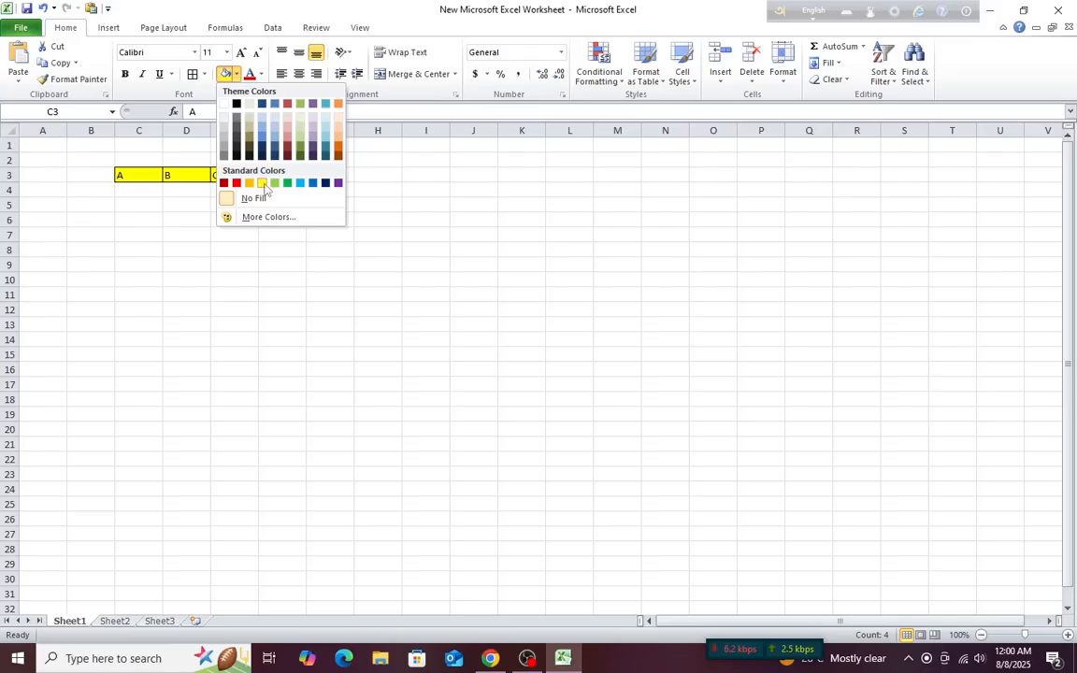
left_click(263, 183)
left_click(186, 293)
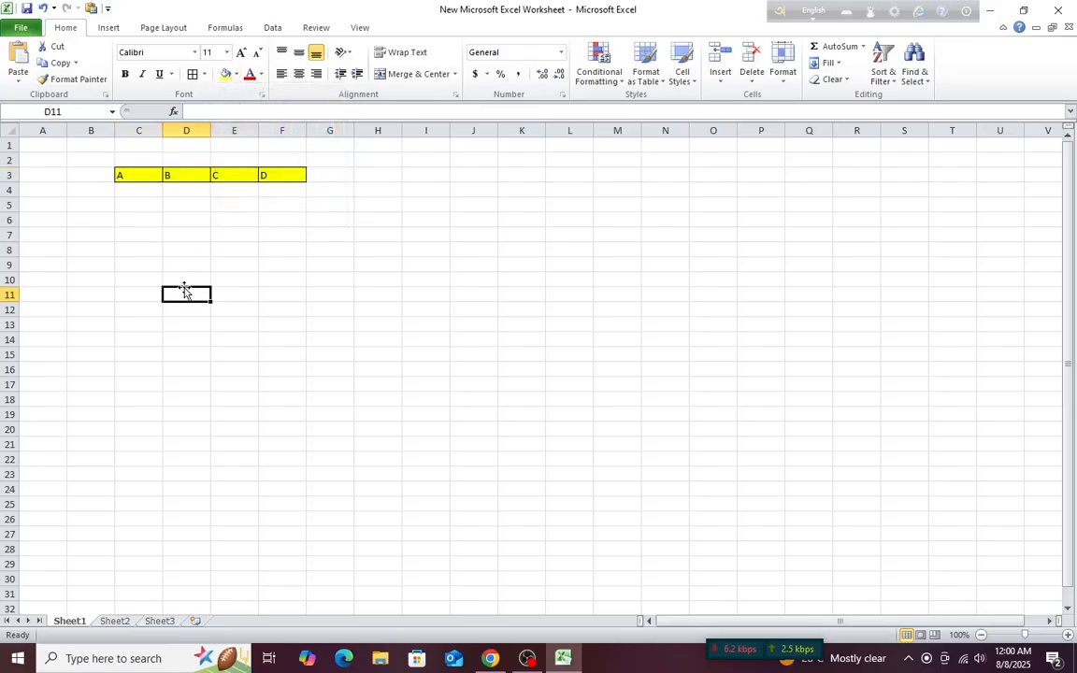
Examine the available font colors with the cells C3:F3 selected.
left_click(262, 75)
left_click(155, 215)
left_click_drag(137, 175, 272, 174)
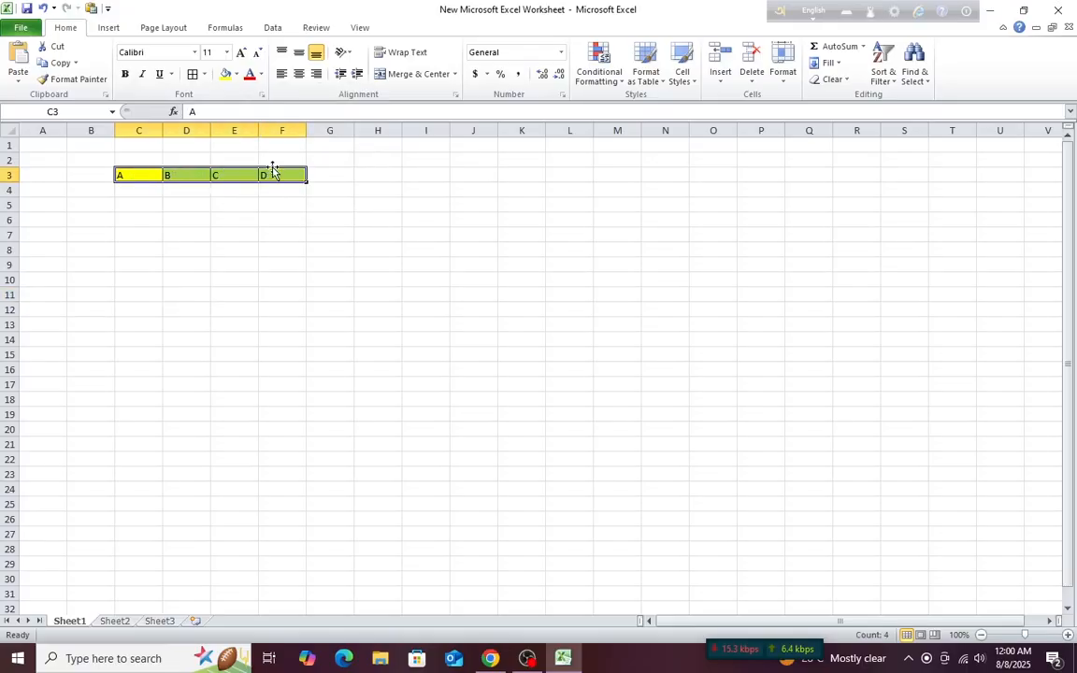
left_click(261, 75)
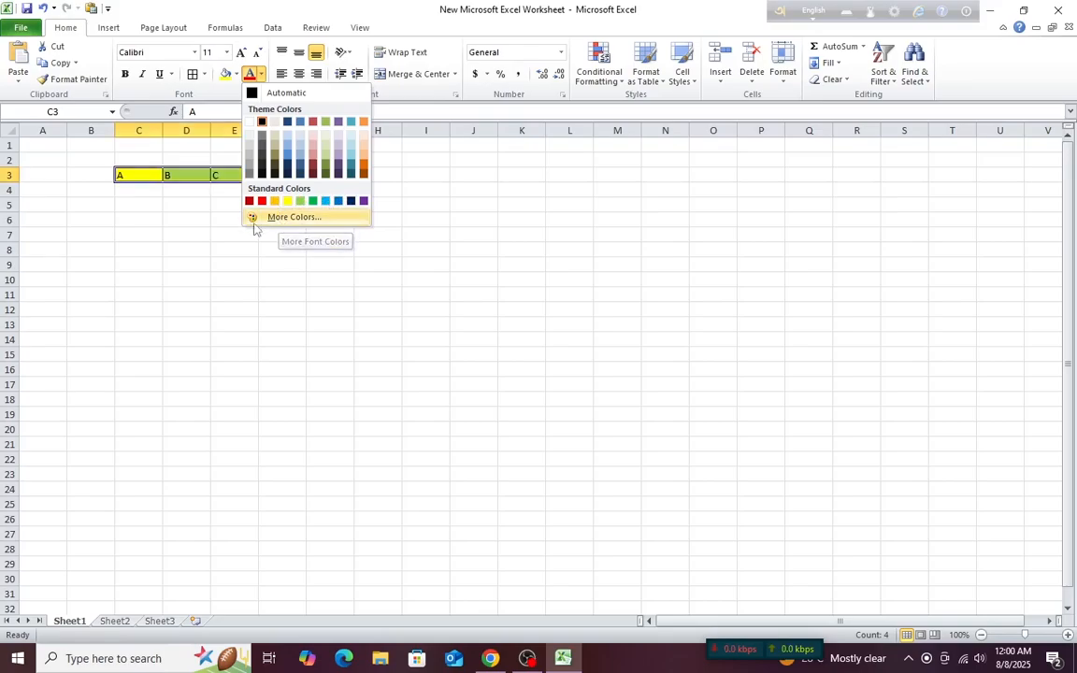
left_click(214, 231)
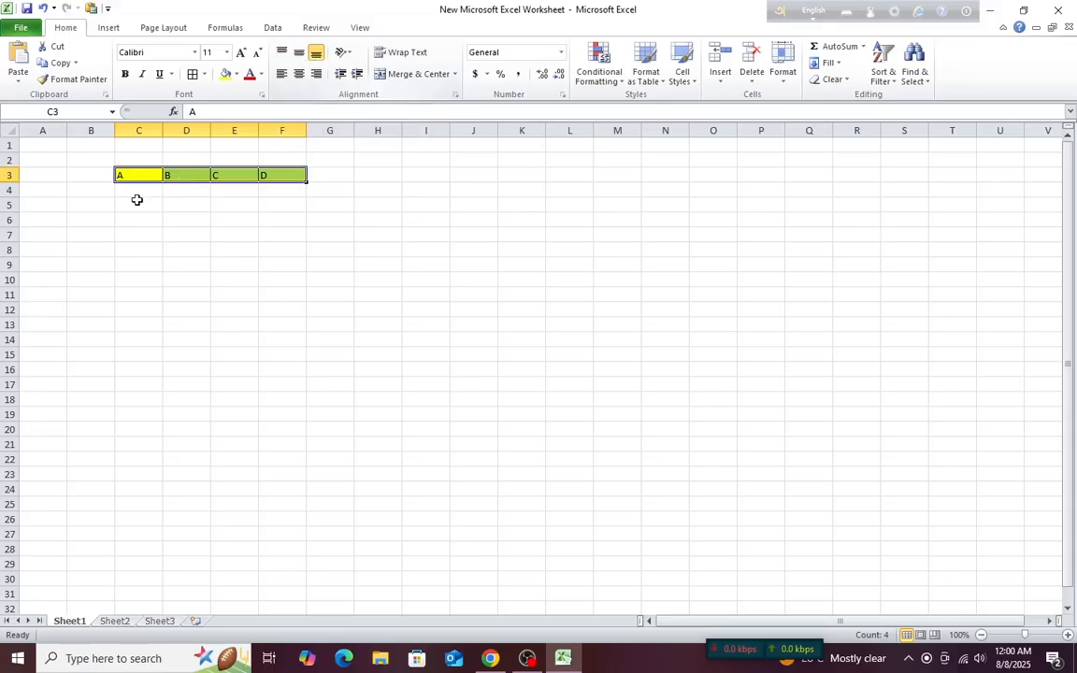
Increase the height of row 3 to about twice the standard row height.
key("Down")
key("Down")
key("Down")
key("Down")
left_click_drag(12, 188, 12, 199)
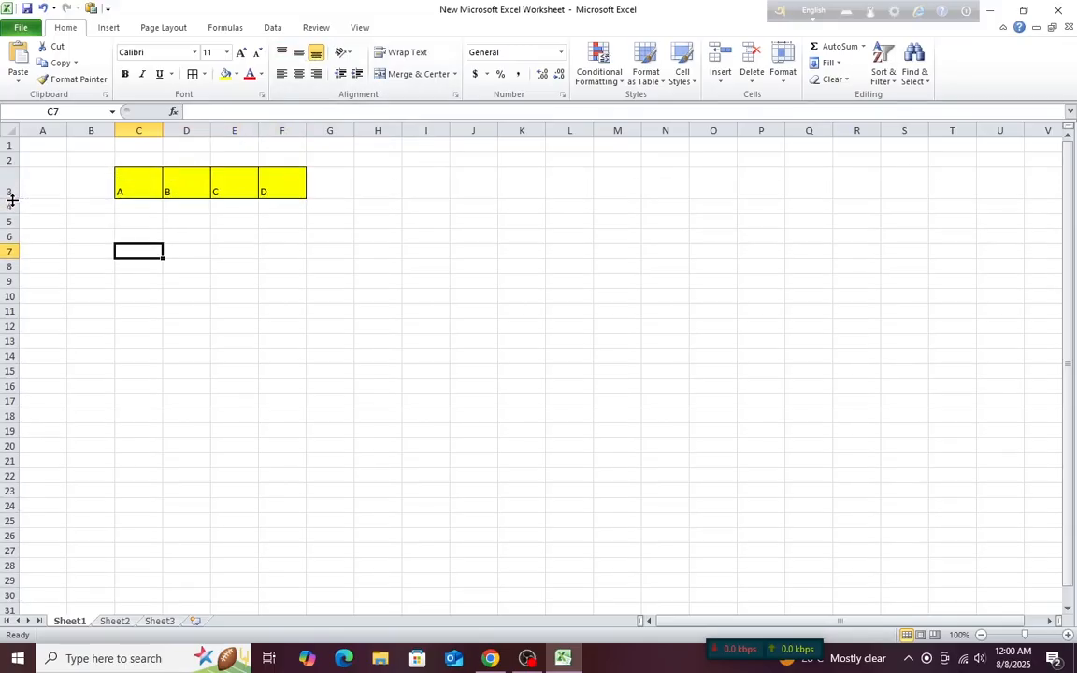
Align the contents of the entire row 3 vertically to the middle.
left_click(9, 185)
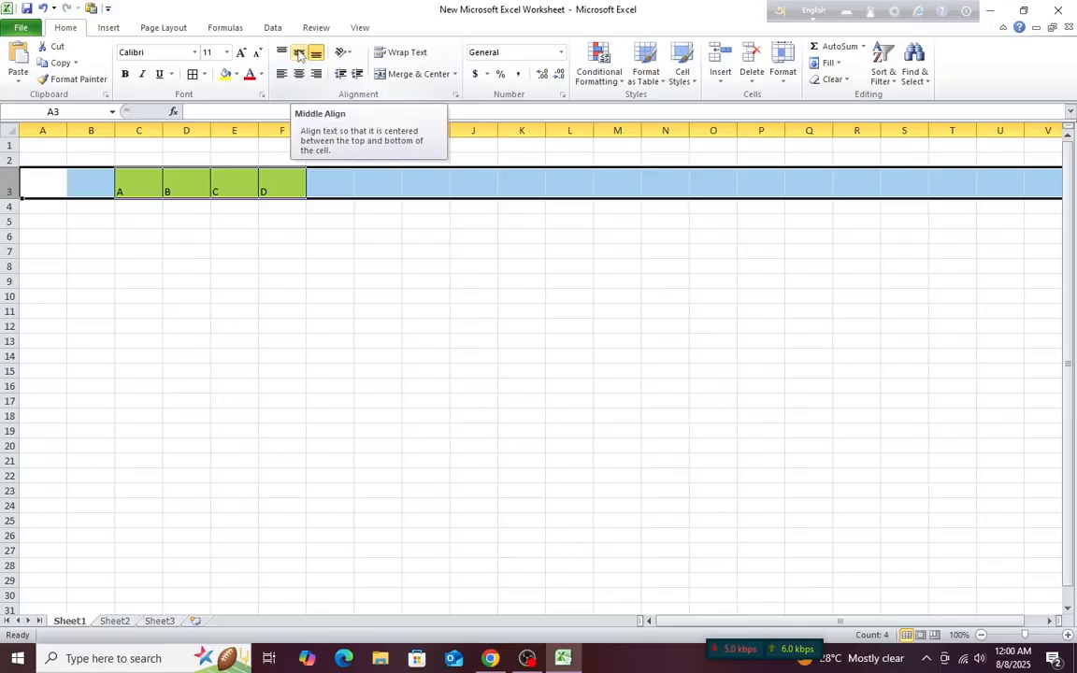
left_click(298, 54)
left_click(139, 234)
Try bottom and top vertical alignment on the cells C3:F3, ending on middle alignment.
left_click(142, 188)
left_click_drag(142, 188, 277, 185)
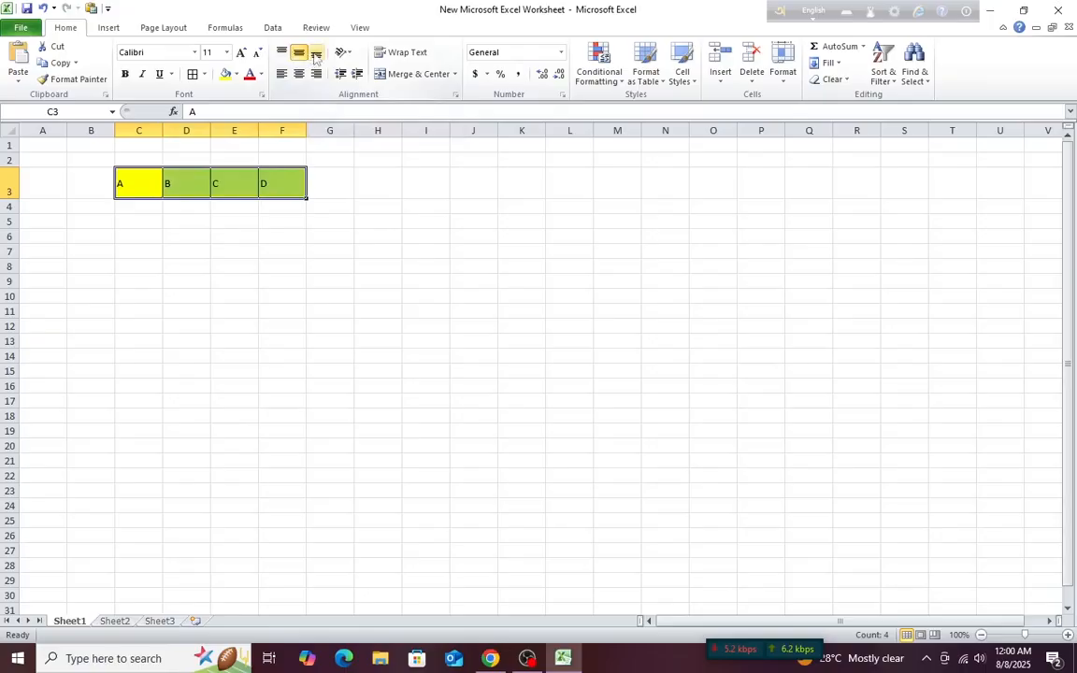
left_click(316, 53)
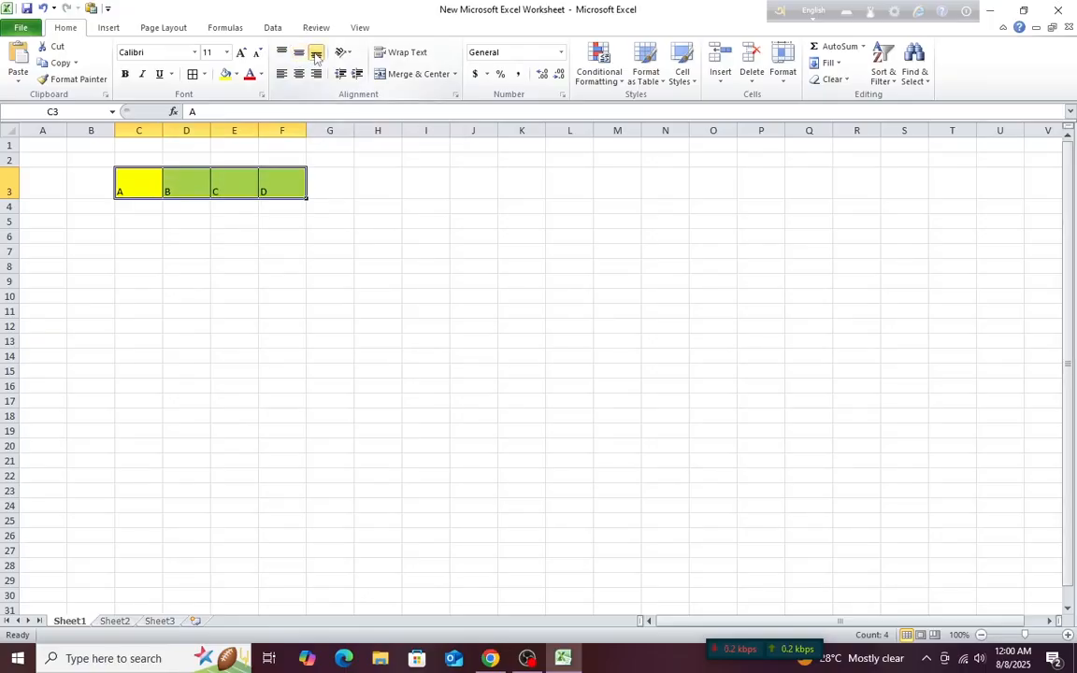
left_click(282, 54)
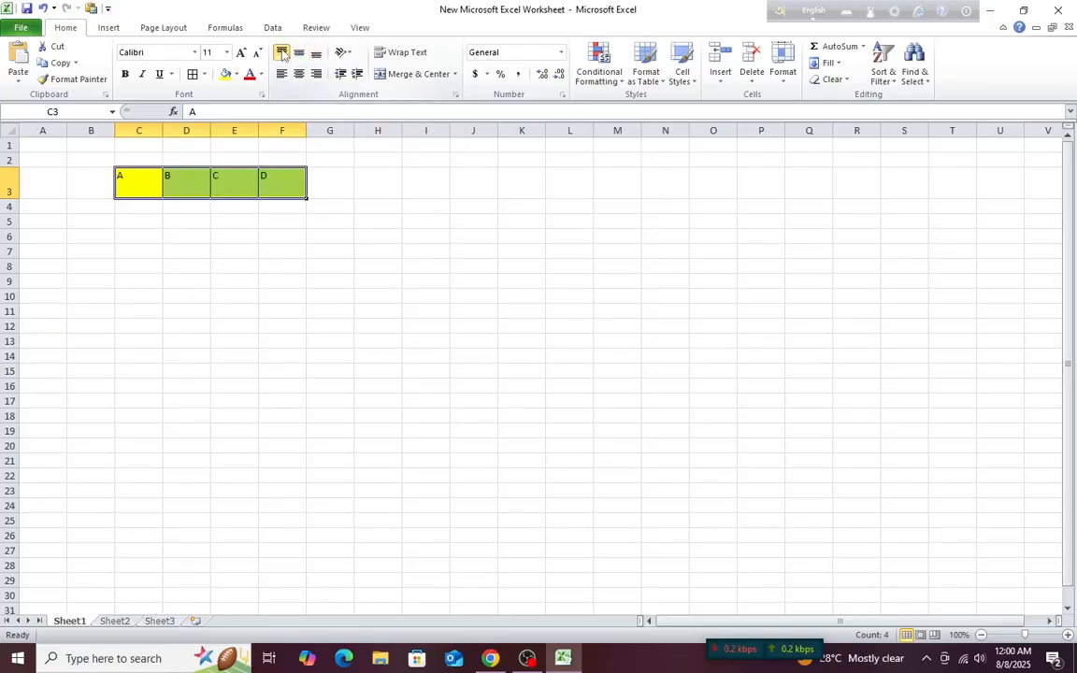
left_click(299, 53)
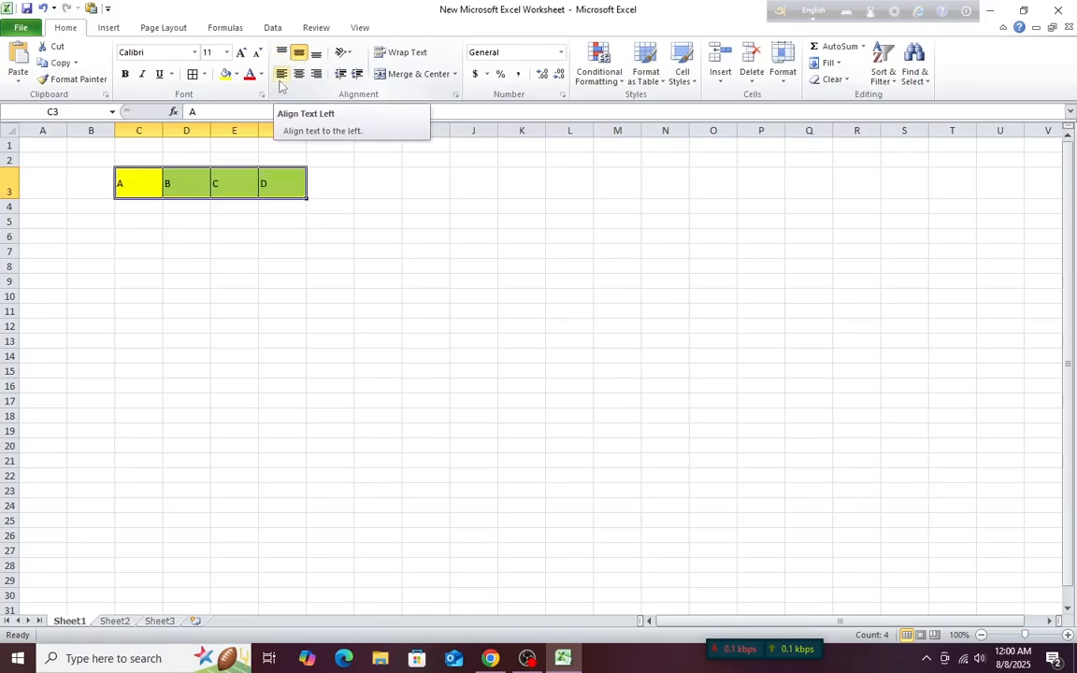
Center the letters horizontally in the cells C3:F3.
left_click(280, 75)
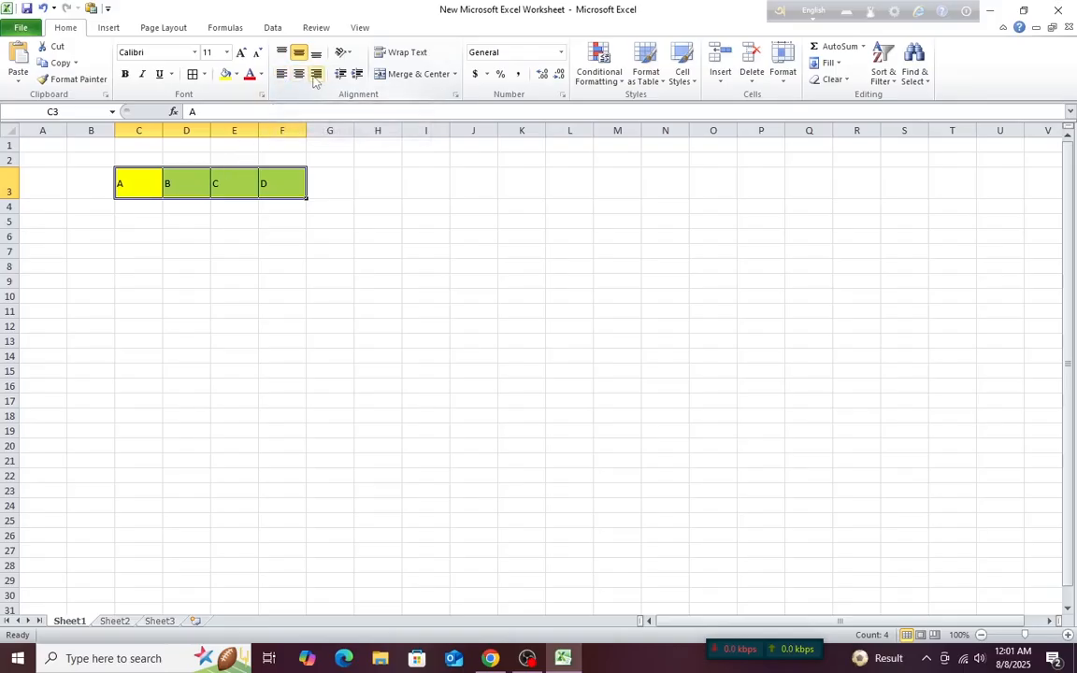
left_click(282, 236)
left_click_drag(150, 183, 273, 181)
left_click(297, 75)
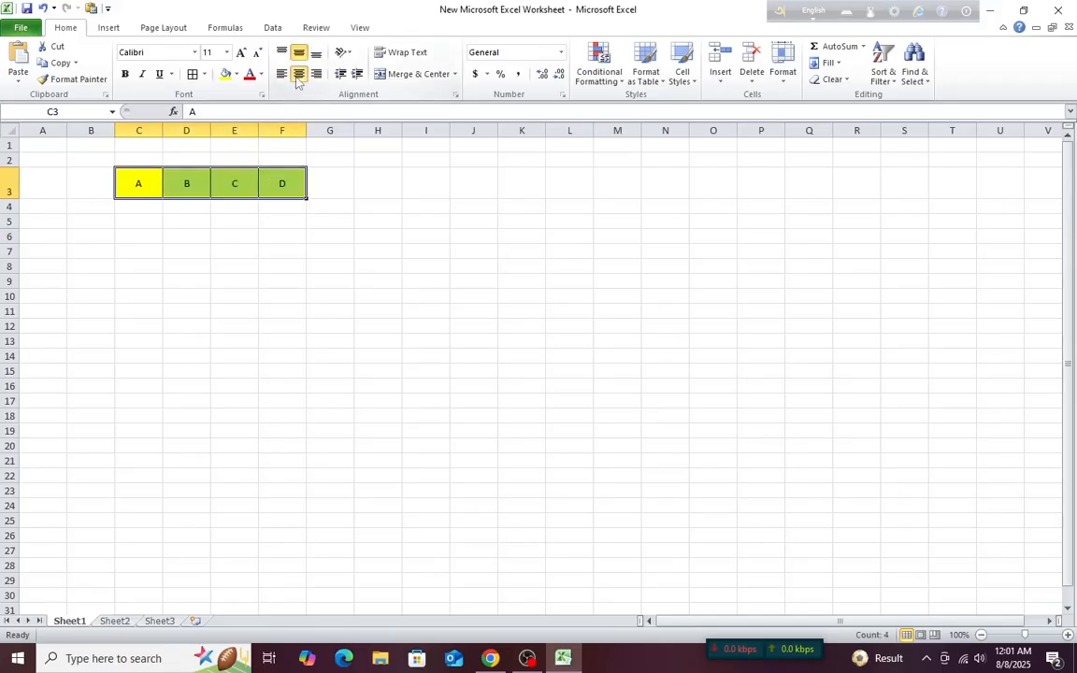
left_click(247, 310)
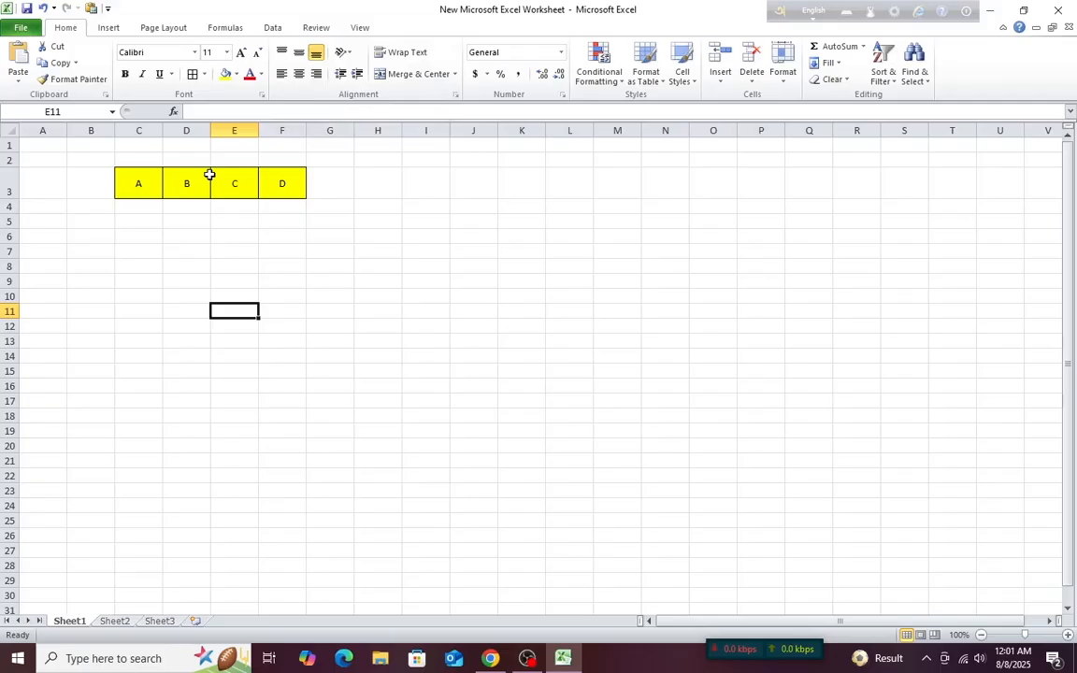
Try the Angle Counterclockwise text orientation on the cells C3:F3.
left_click(348, 52)
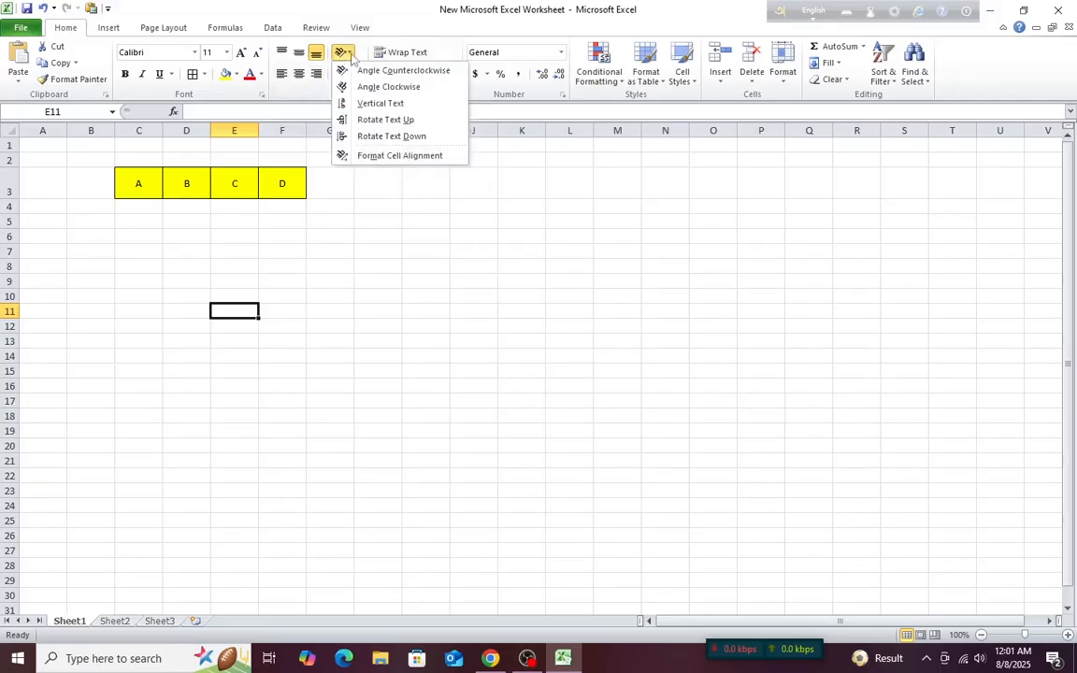
left_click(400, 7)
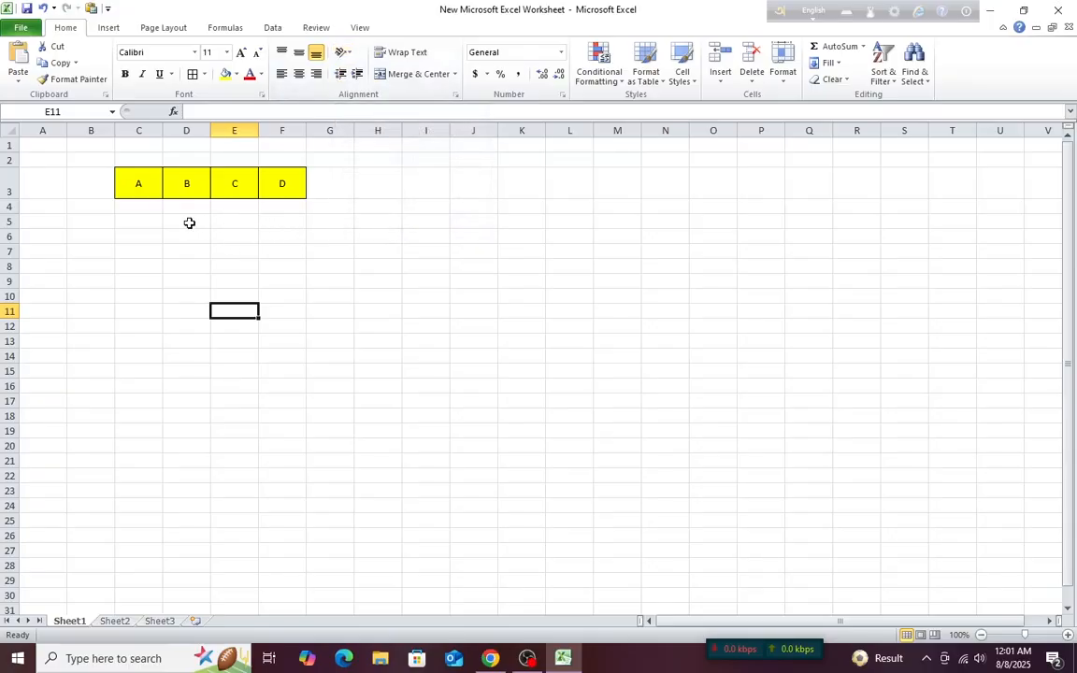
left_click_drag(153, 188, 301, 190)
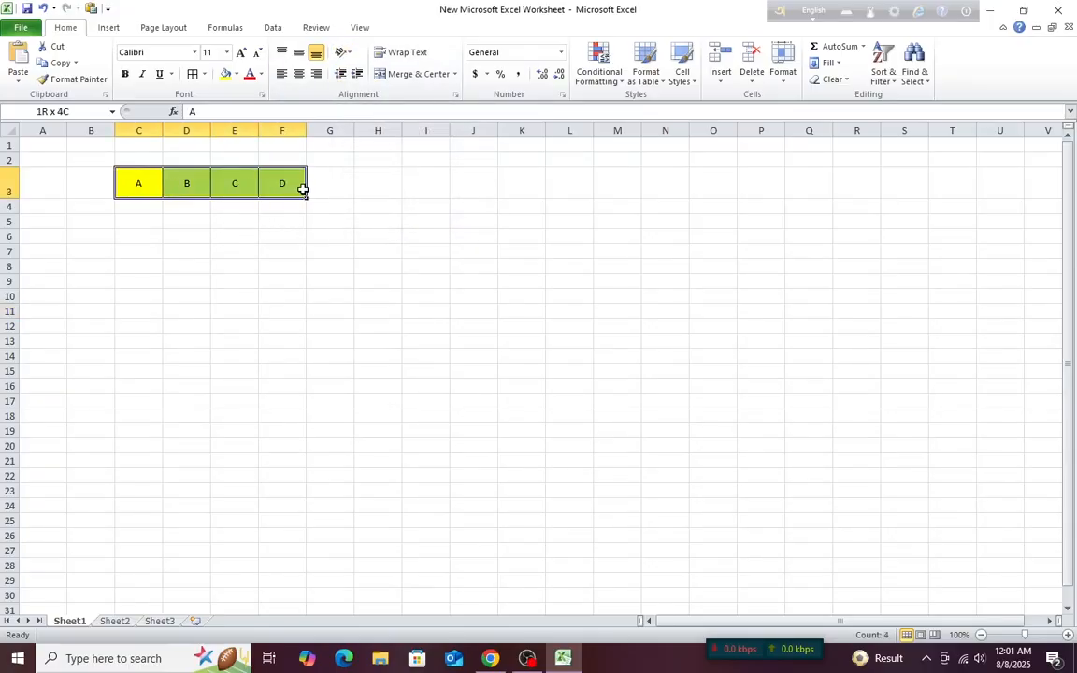
left_click(350, 54)
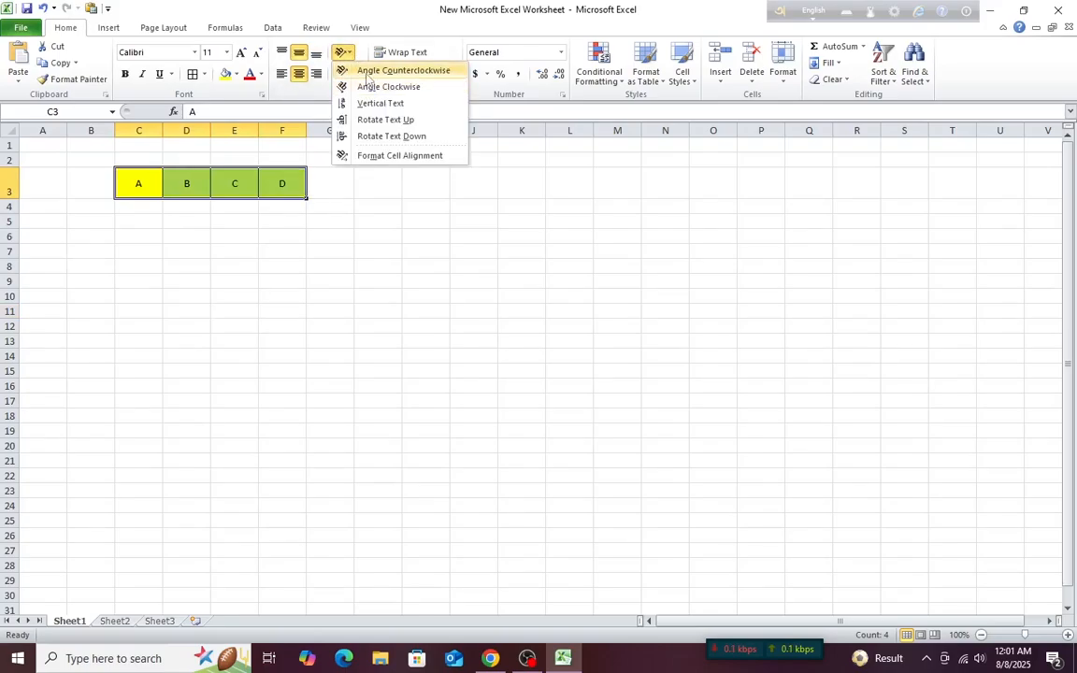
left_click(368, 73)
left_click(283, 280)
Review the other text orientation options for C3:F3 and undo the counterclockwise angle.
left_click_drag(157, 183, 303, 183)
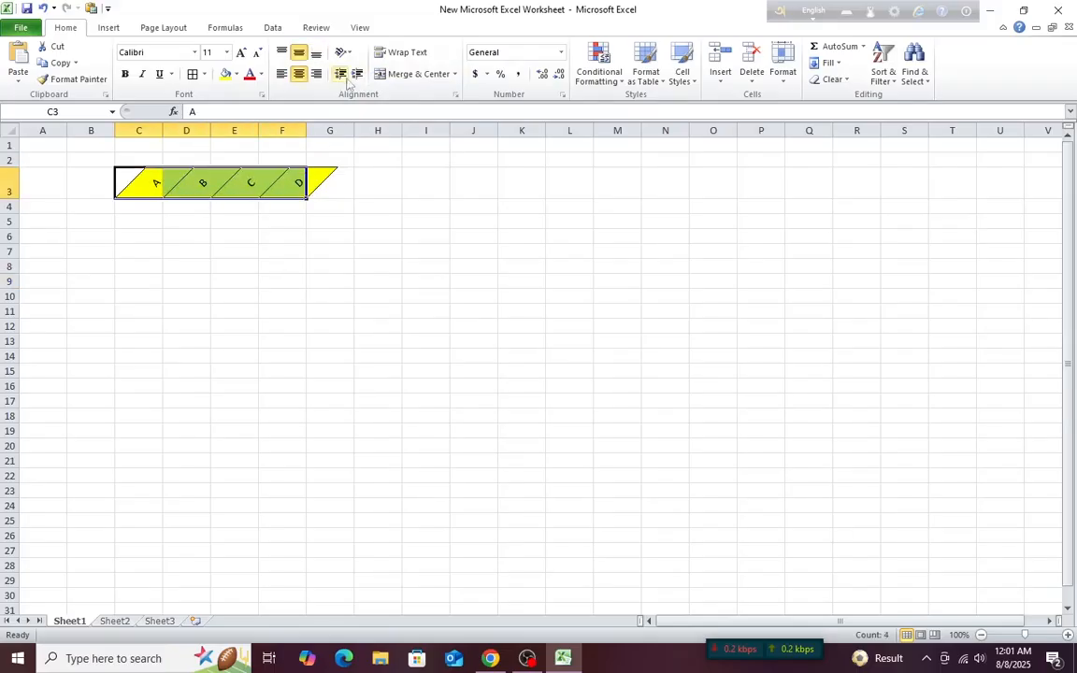
left_click(349, 53)
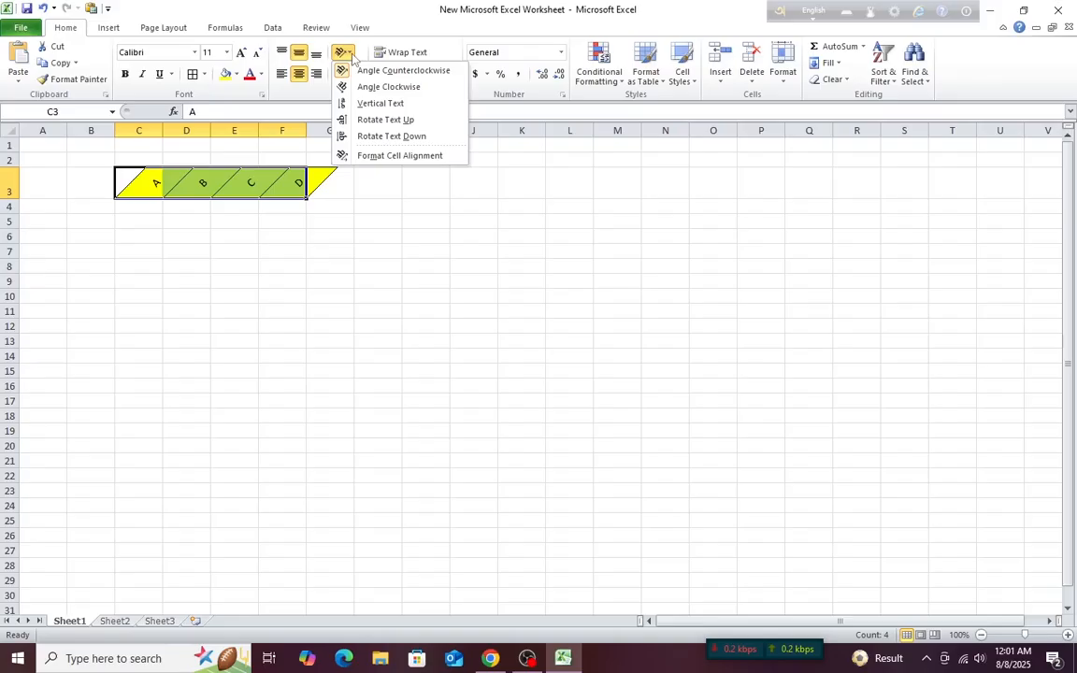
left_click(159, 177)
left_click_drag(159, 177, 297, 178)
left_click(349, 53)
left_click(349, 212)
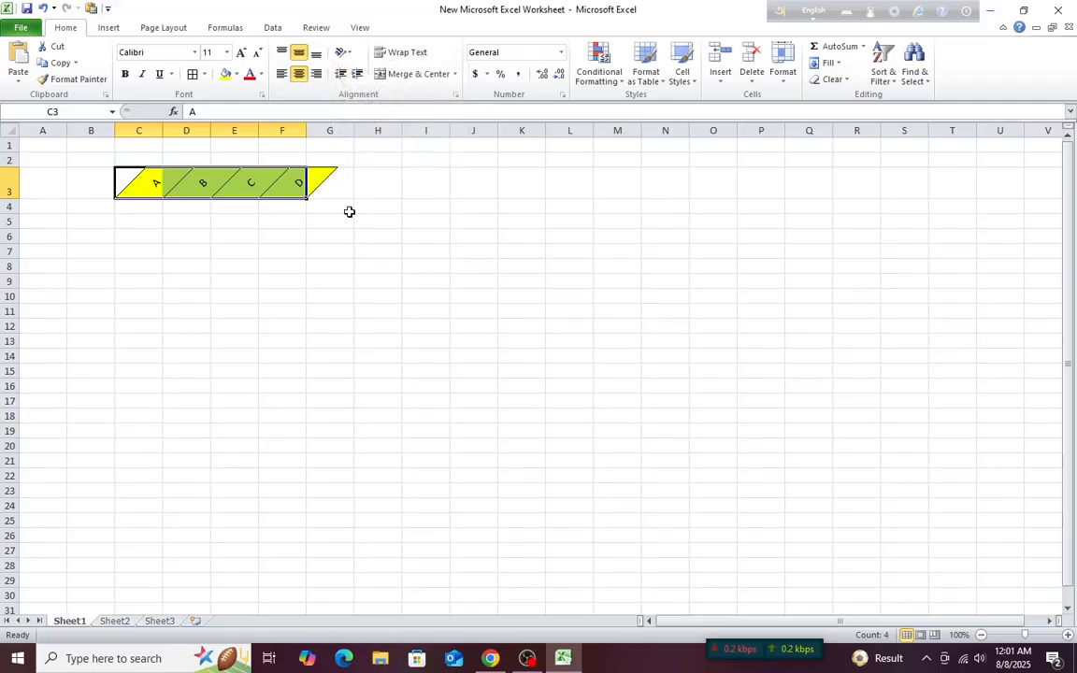
left_click(347, 192)
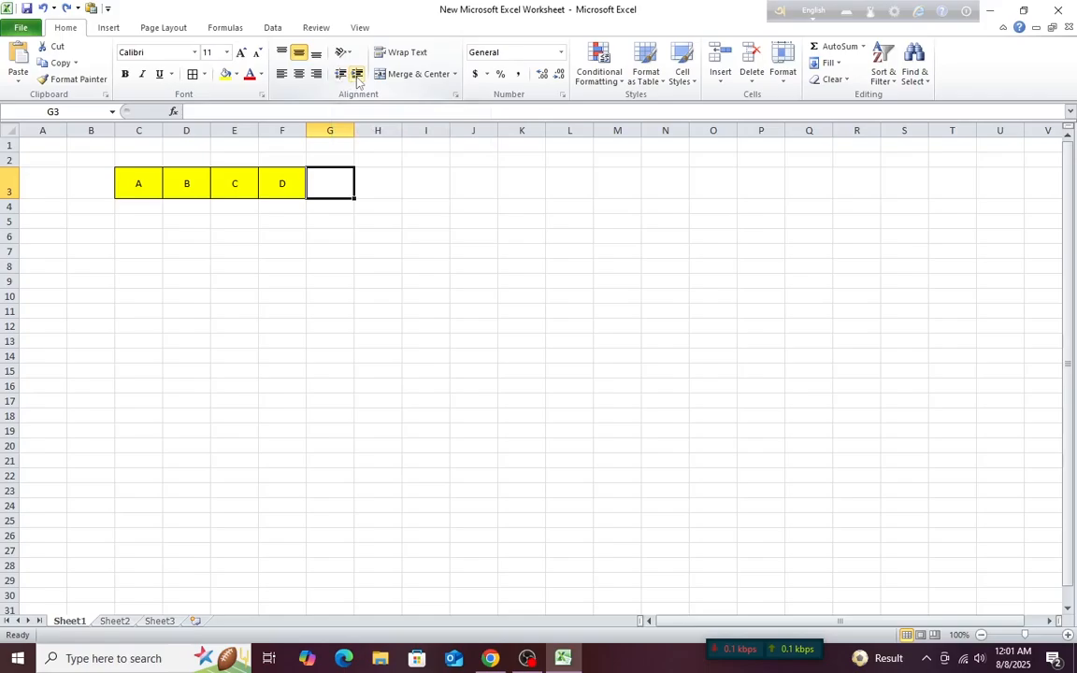
left_click(219, 293)
left_click(137, 187)
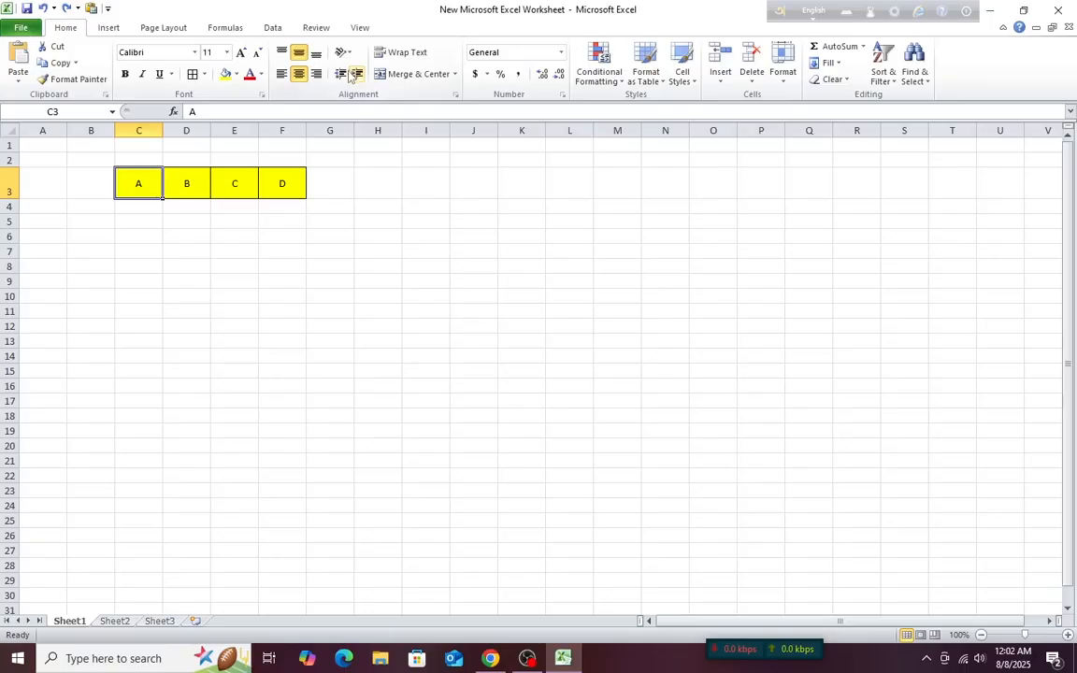
left_click(214, 293)
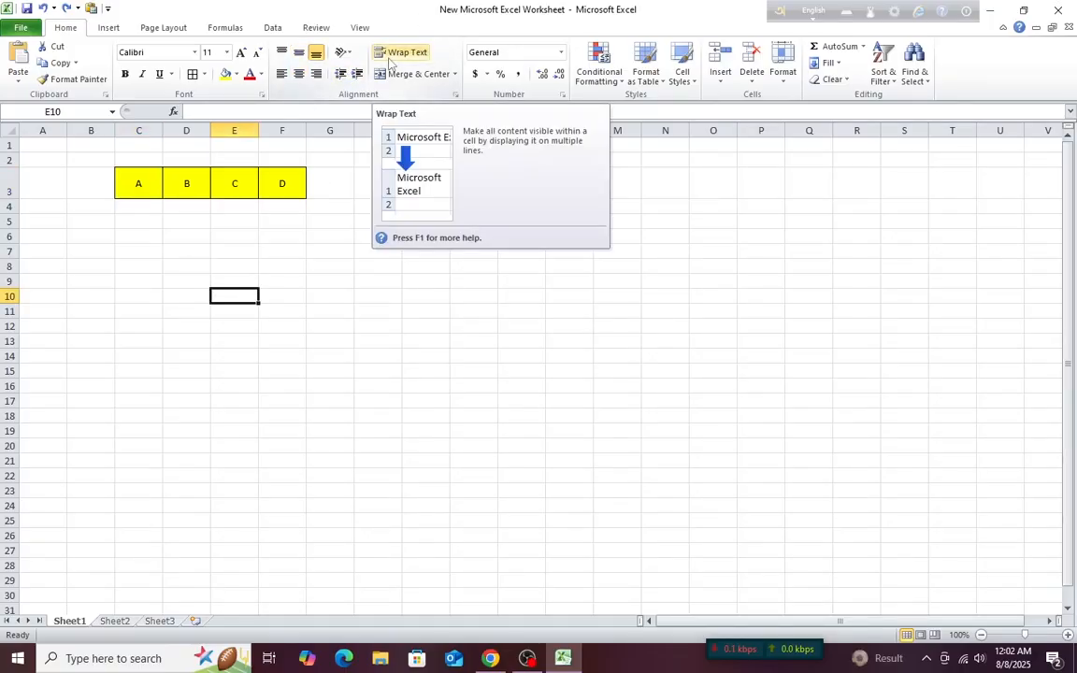
left_click(282, 235)
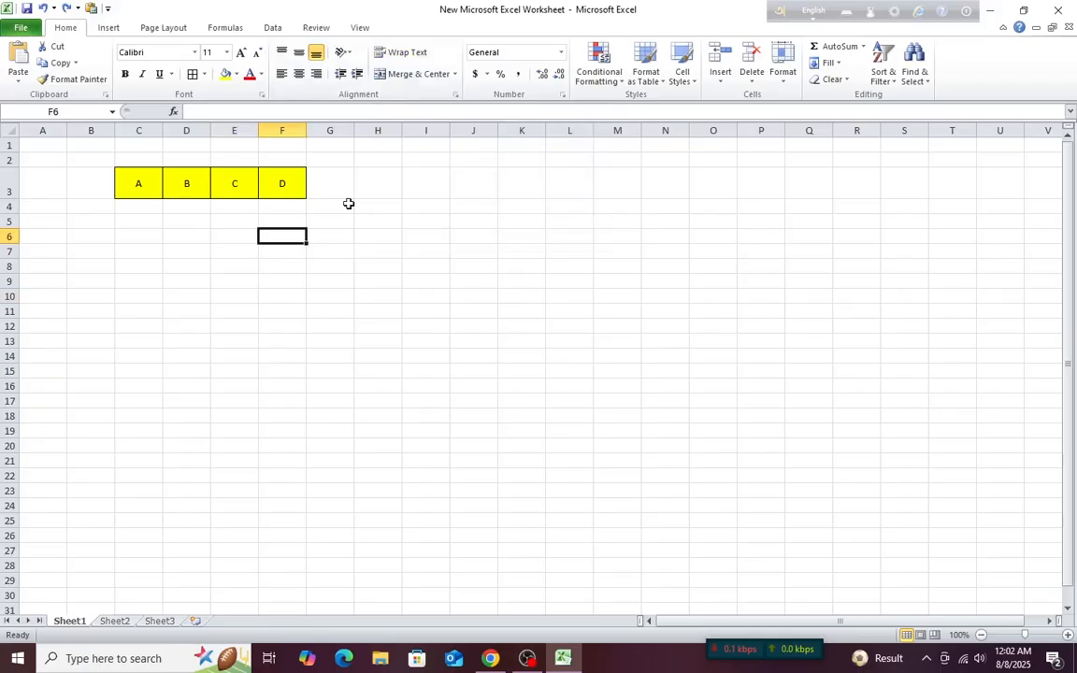
Replace the content of C3 with DHJSADJHSDJS and autofit column C to the text.
left_click(153, 181)
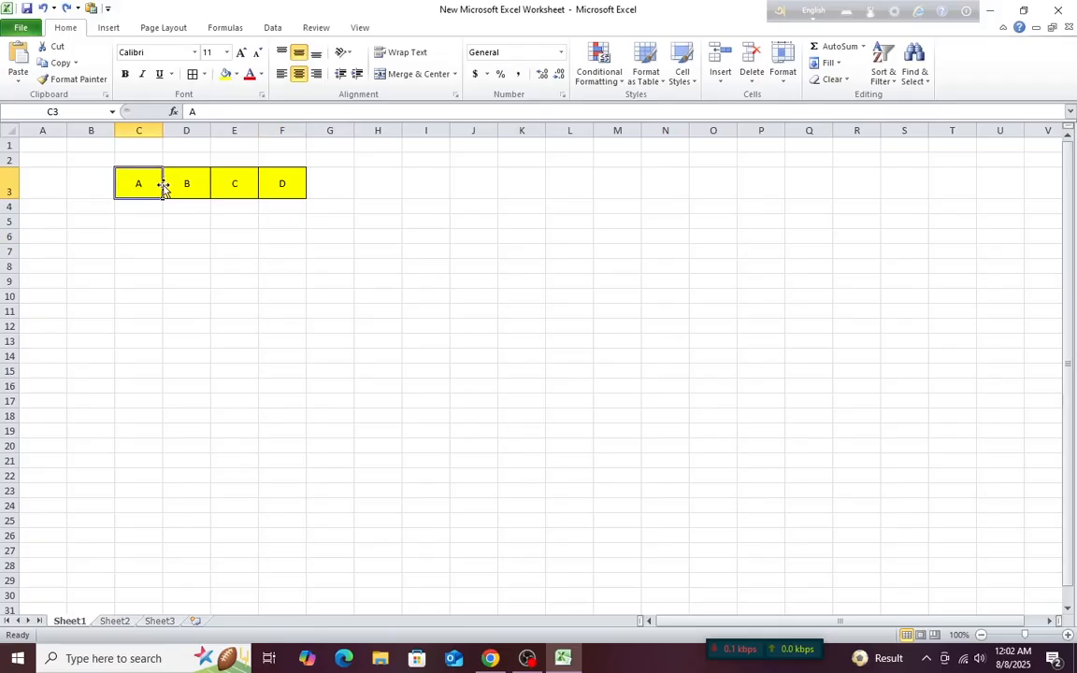
type("DHJSADJHSDJS")
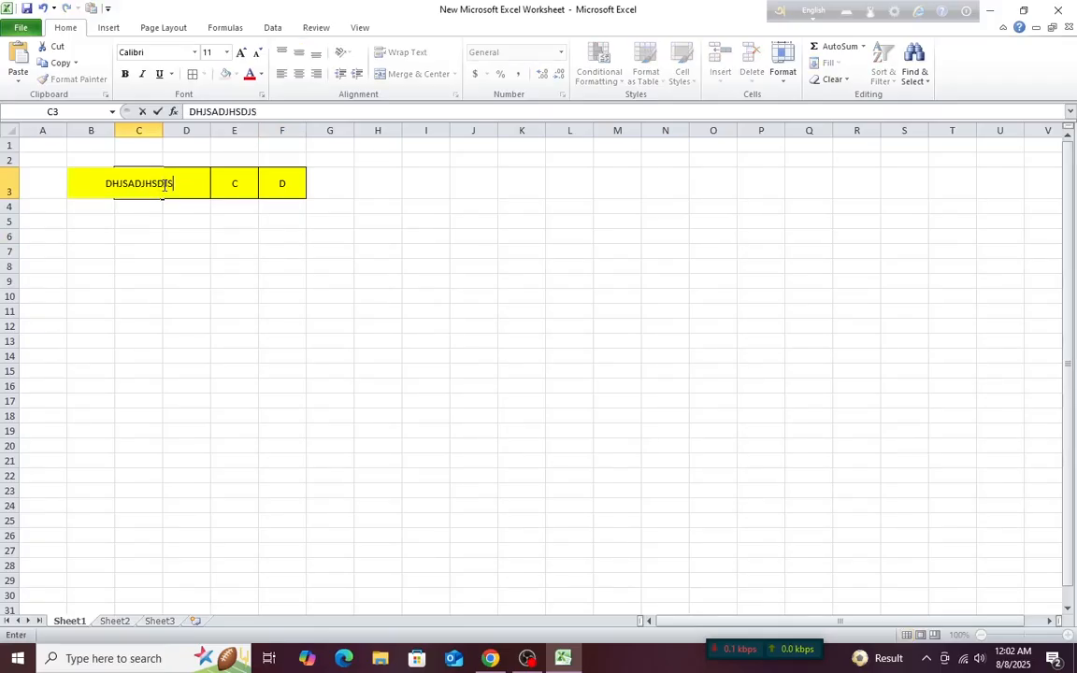
left_click(202, 250)
double_click(163, 130)
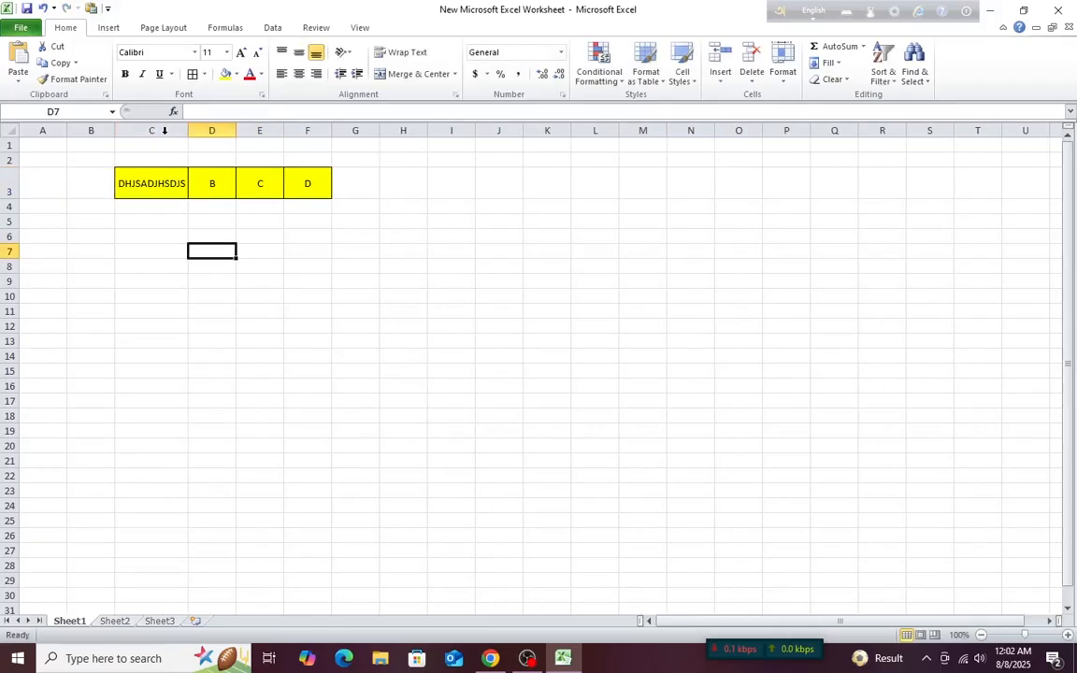
Narrow column C to less than the text's width and wrap the text in C3.
left_click(164, 181)
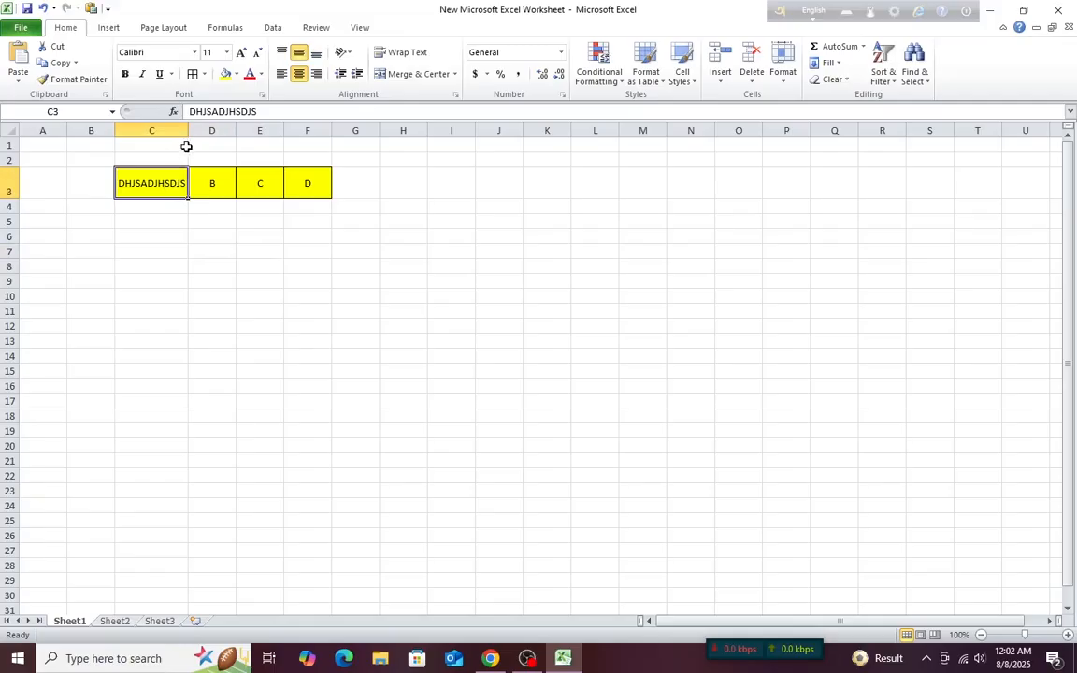
left_click_drag(187, 130, 159, 126)
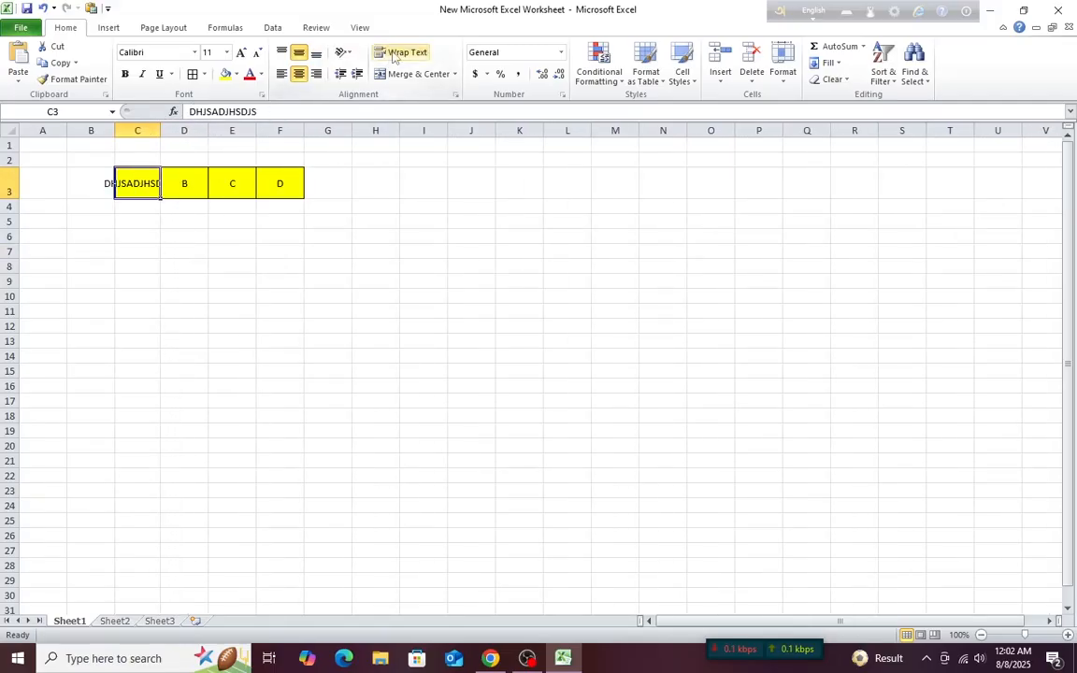
left_click(393, 54)
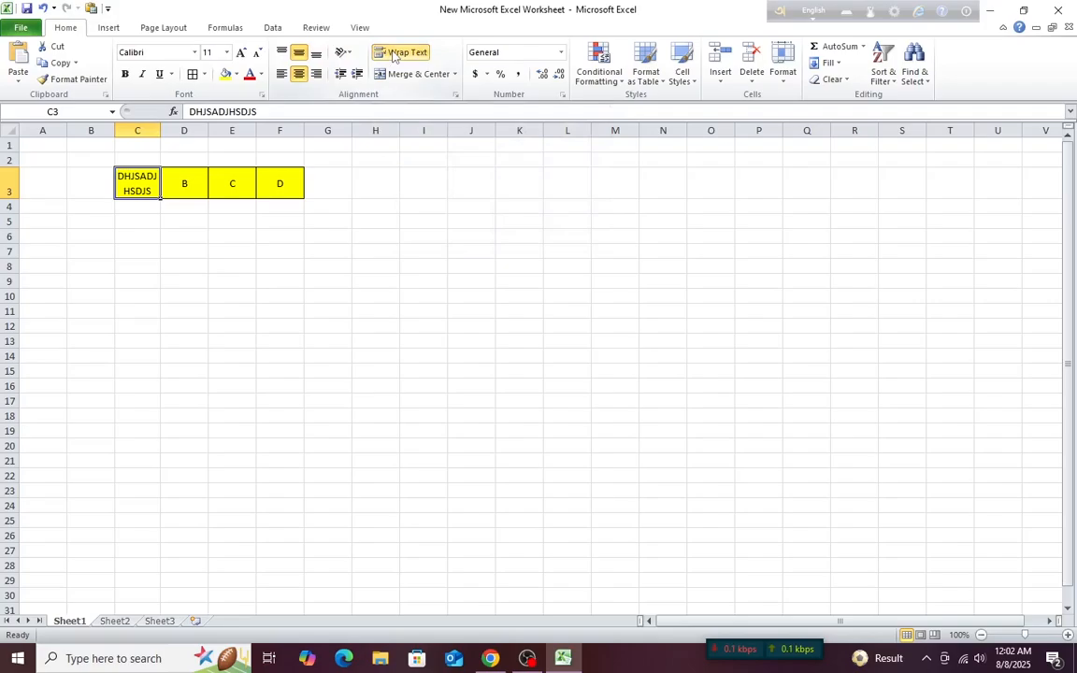
left_click(135, 234)
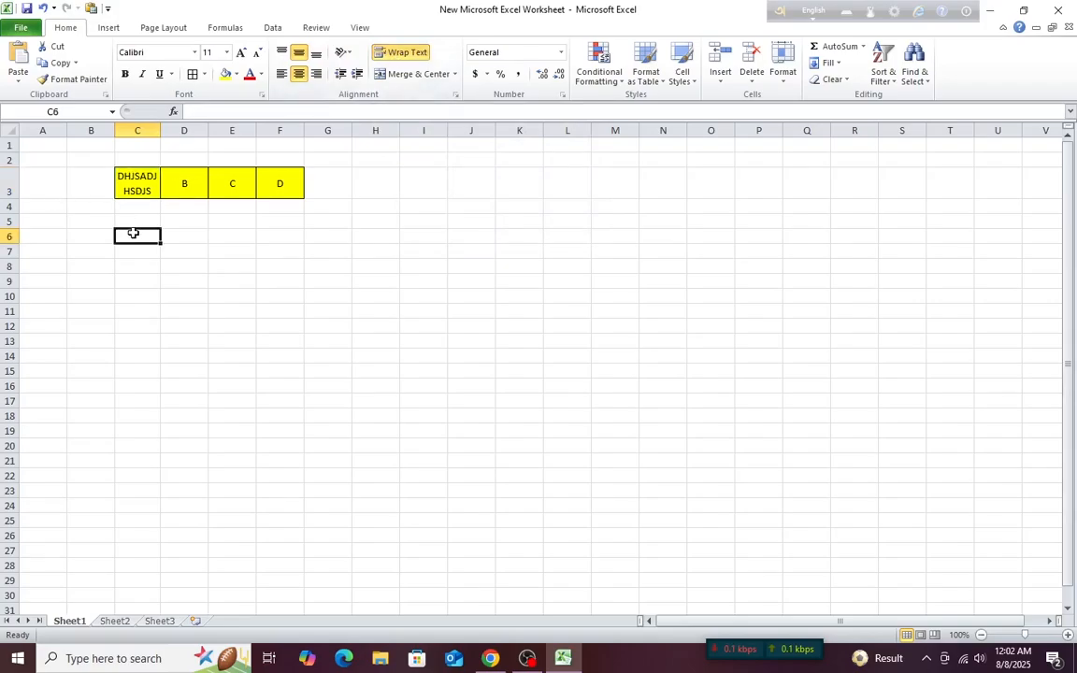
left_click(142, 184)
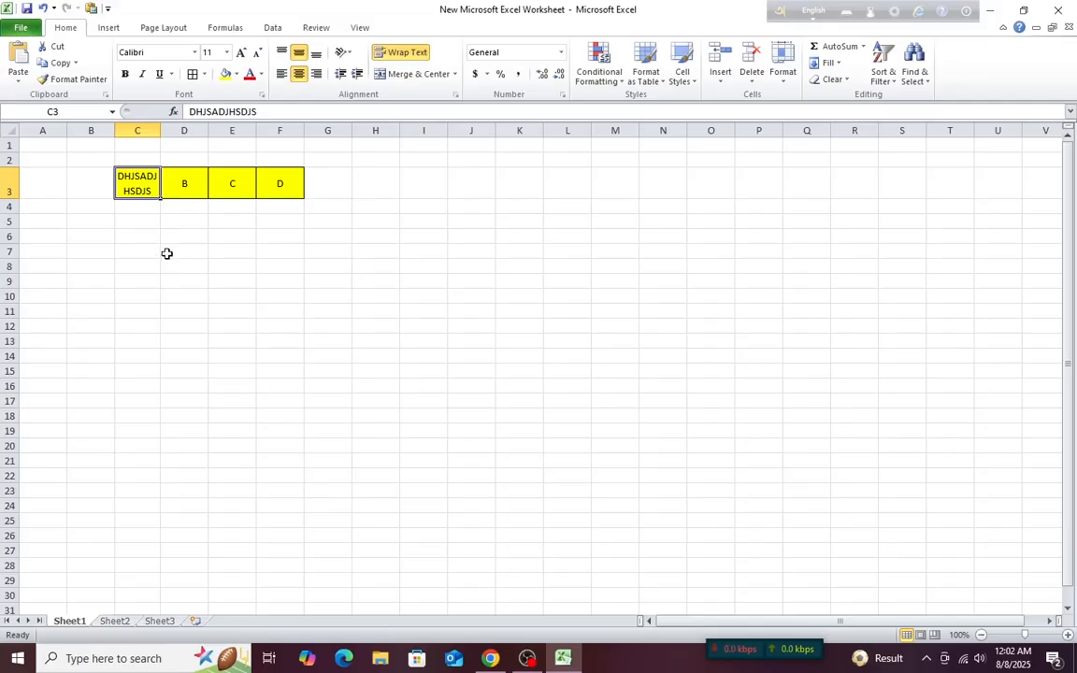
left_click(164, 221)
left_click(130, 181)
left_click(138, 249)
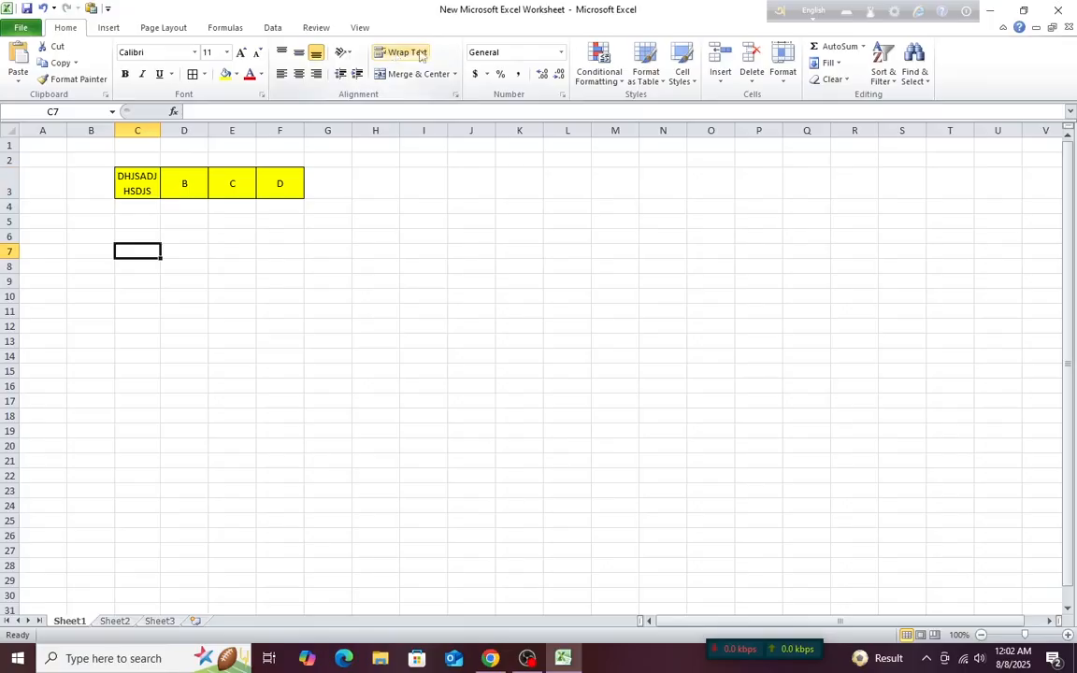
left_click(145, 187)
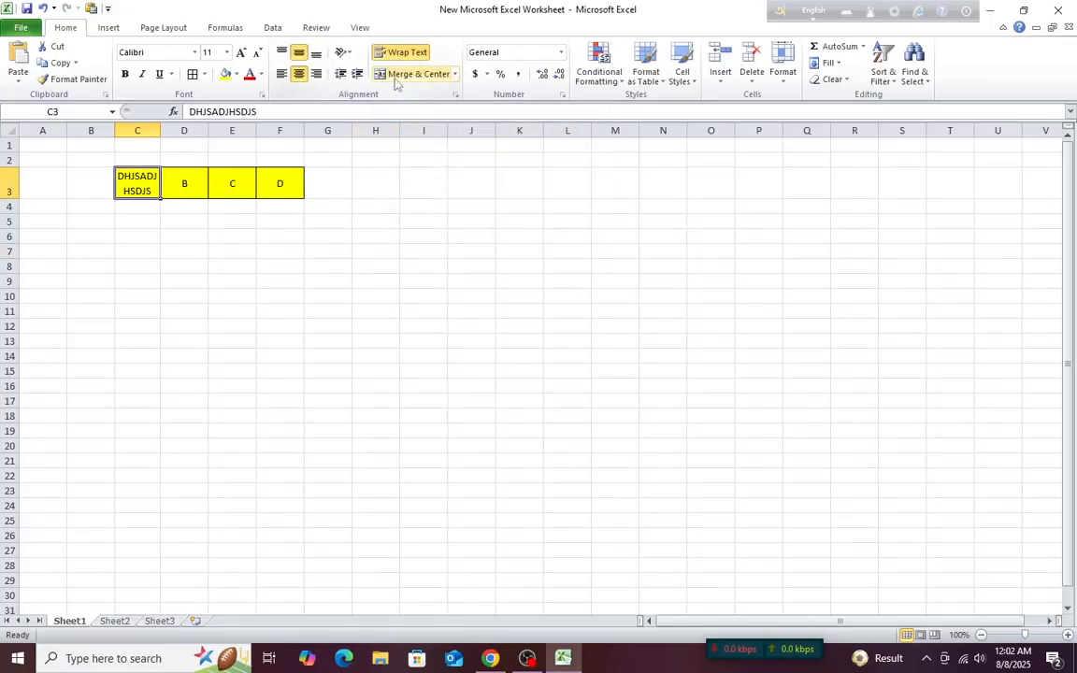
left_click(202, 382)
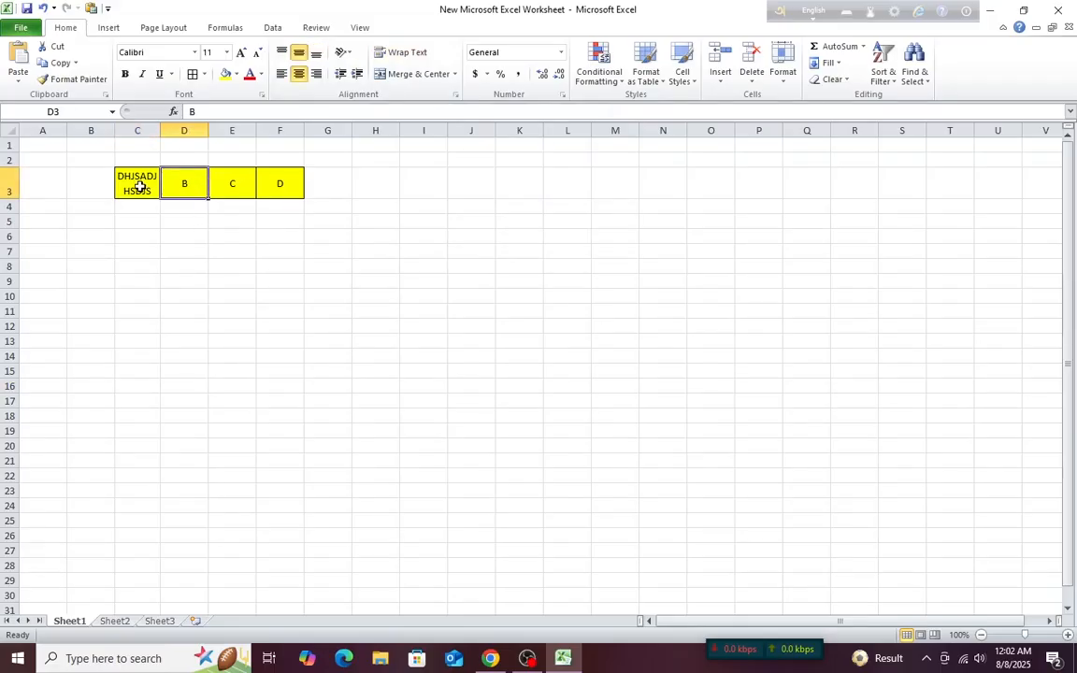
left_click(137, 184)
left_click(192, 185)
left_click(288, 182)
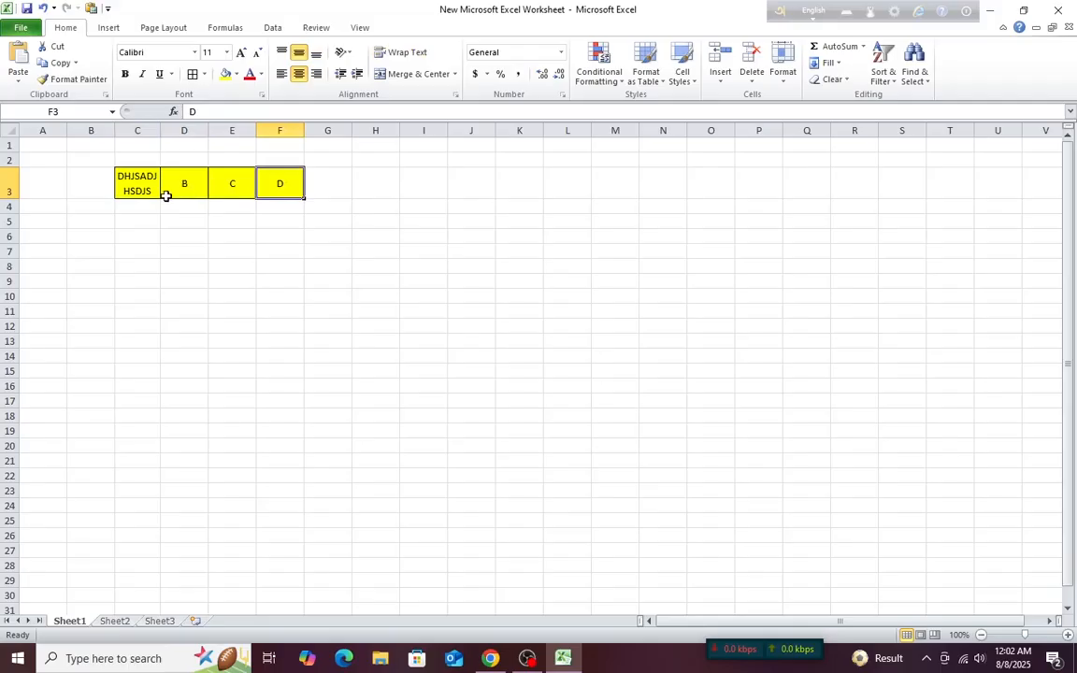
Merge and center the cells A3:C3 into one cell holding DHJSADJHSDJS.
left_click(130, 188)
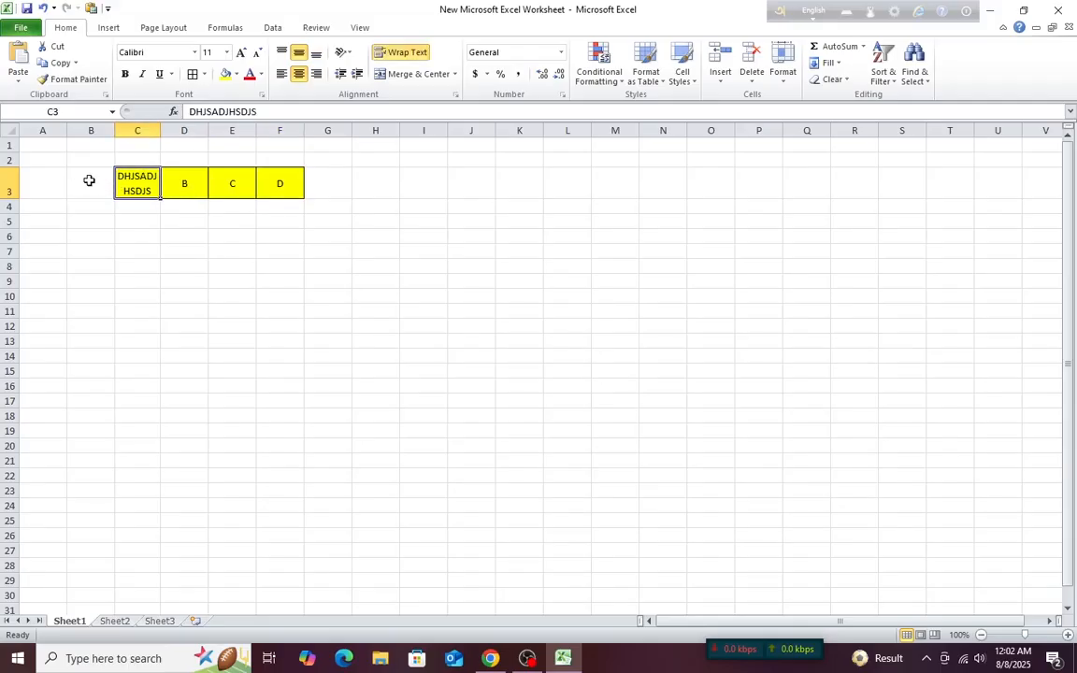
left_click(91, 183)
left_click_drag(92, 183, 141, 177)
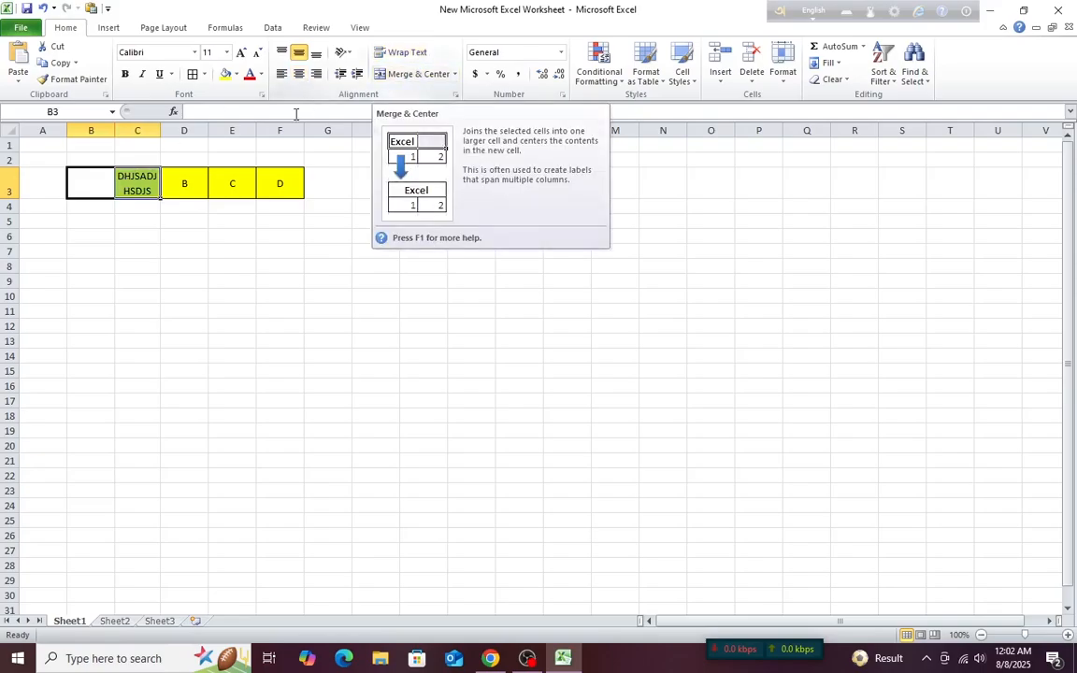
left_click(138, 282)
left_click_drag(54, 178, 129, 183)
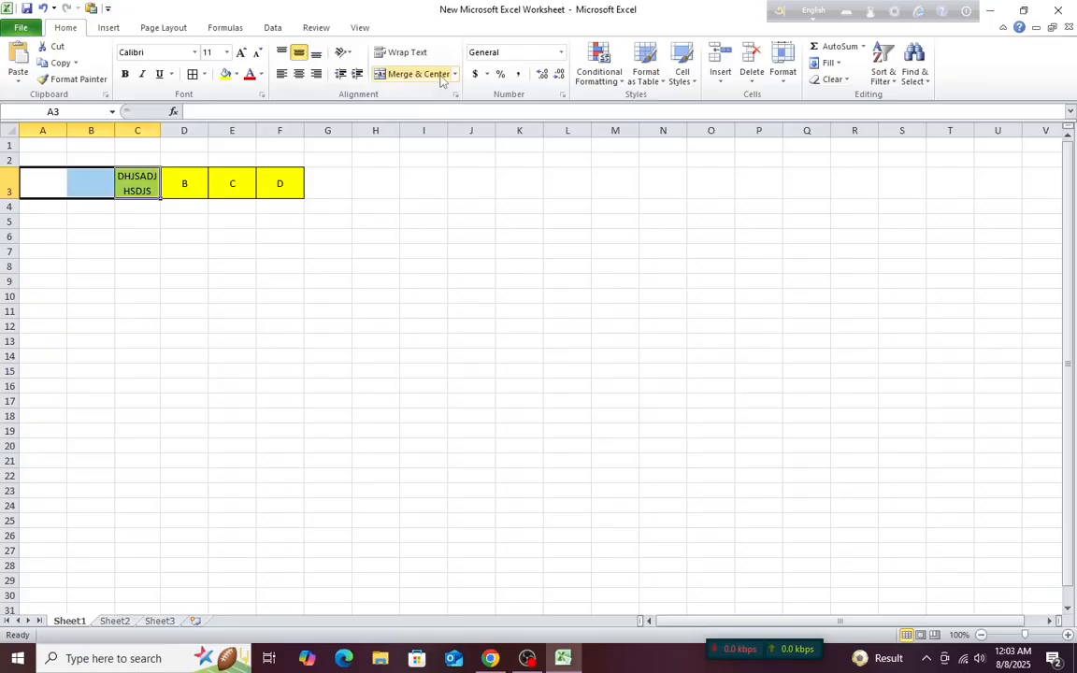
left_click_drag(37, 179, 131, 181)
left_click(375, 74)
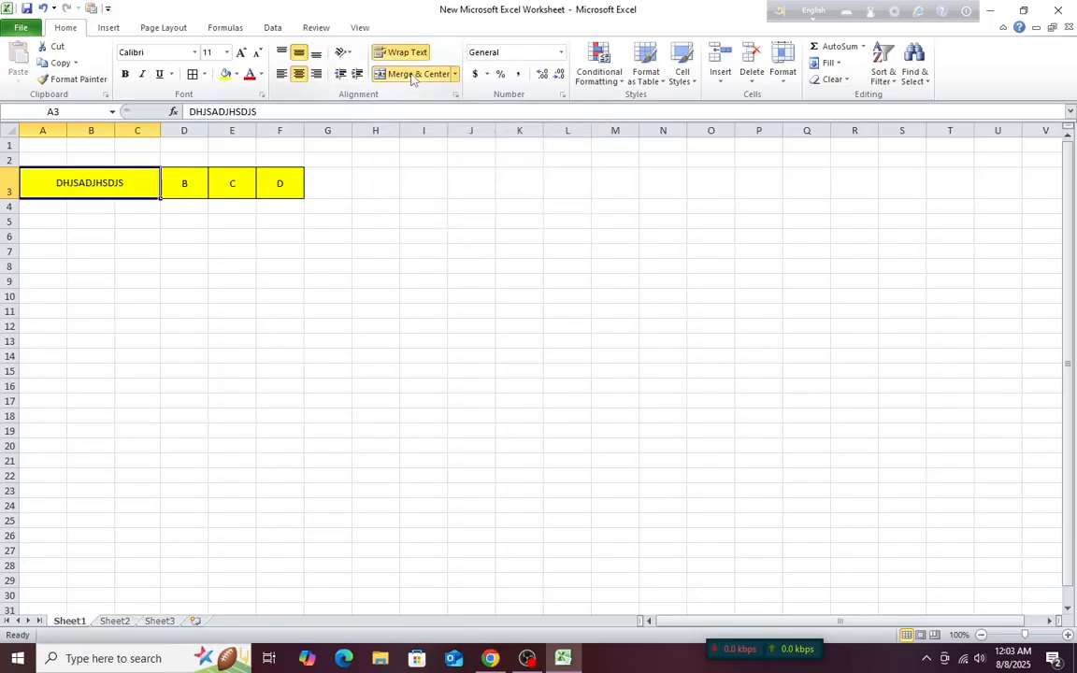
left_click(192, 317)
Reduce the width of column C to zero so that the merged cell in row 3 spans only columns A and B.
left_click(57, 183)
left_click(131, 265)
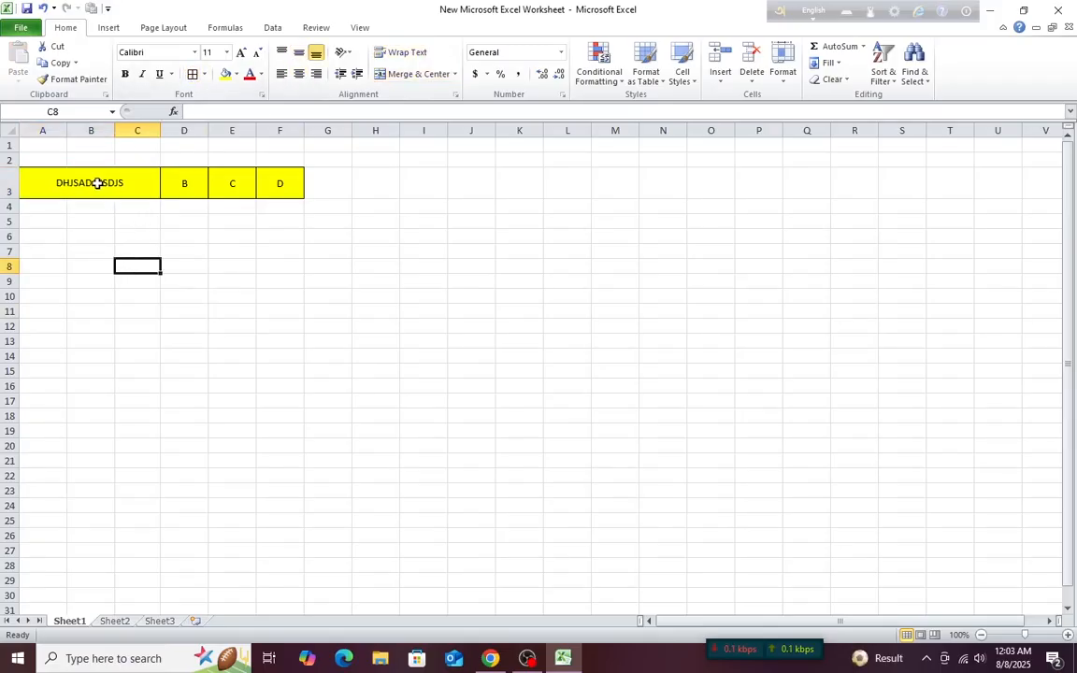
left_click(145, 222)
left_click(84, 178)
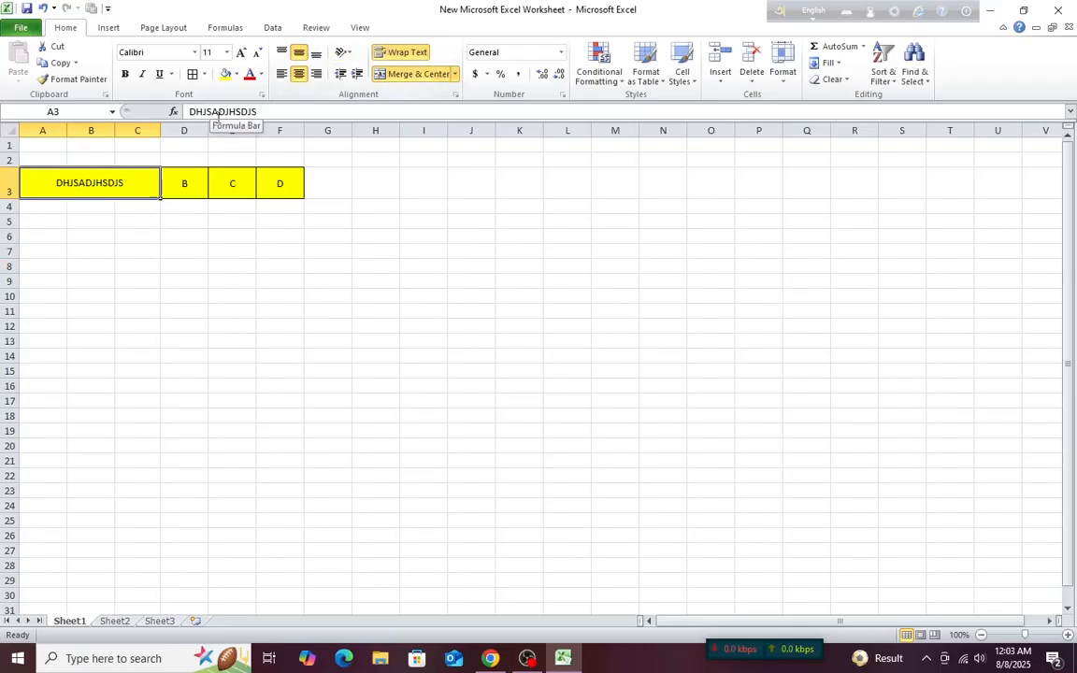
left_click_drag(161, 130, 118, 130)
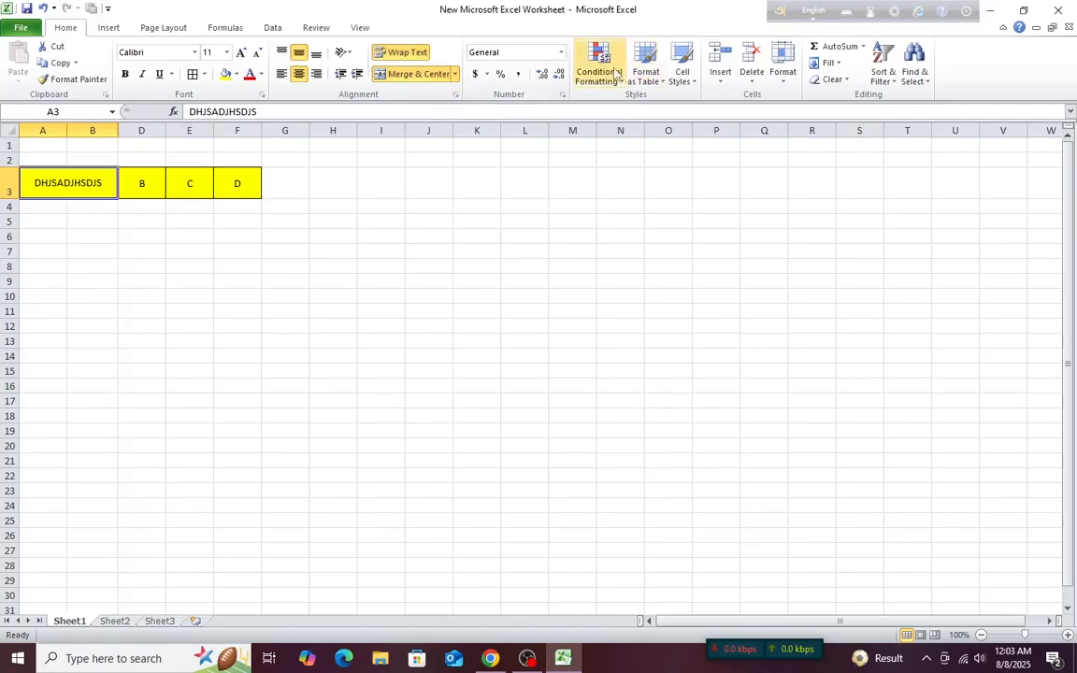
Examine the available number formats, such as Currency, Date and Percentage, for the merged cell, the range A3:F3 and cell D3.
left_click(561, 53)
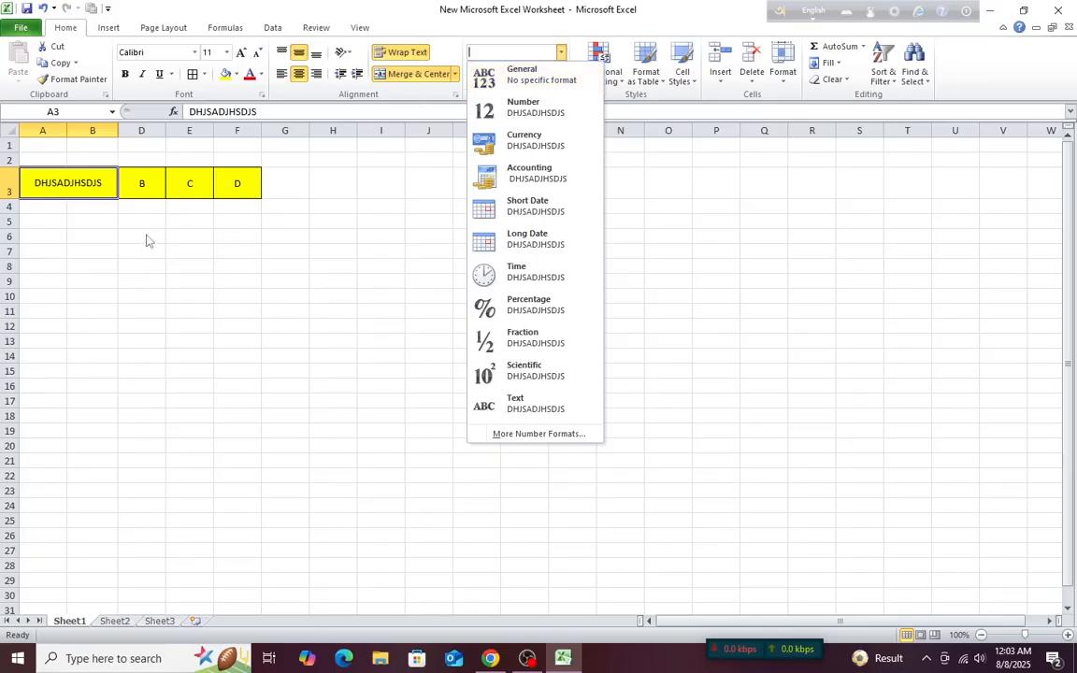
left_click(98, 191)
left_click_drag(109, 185, 230, 183)
left_click(561, 54)
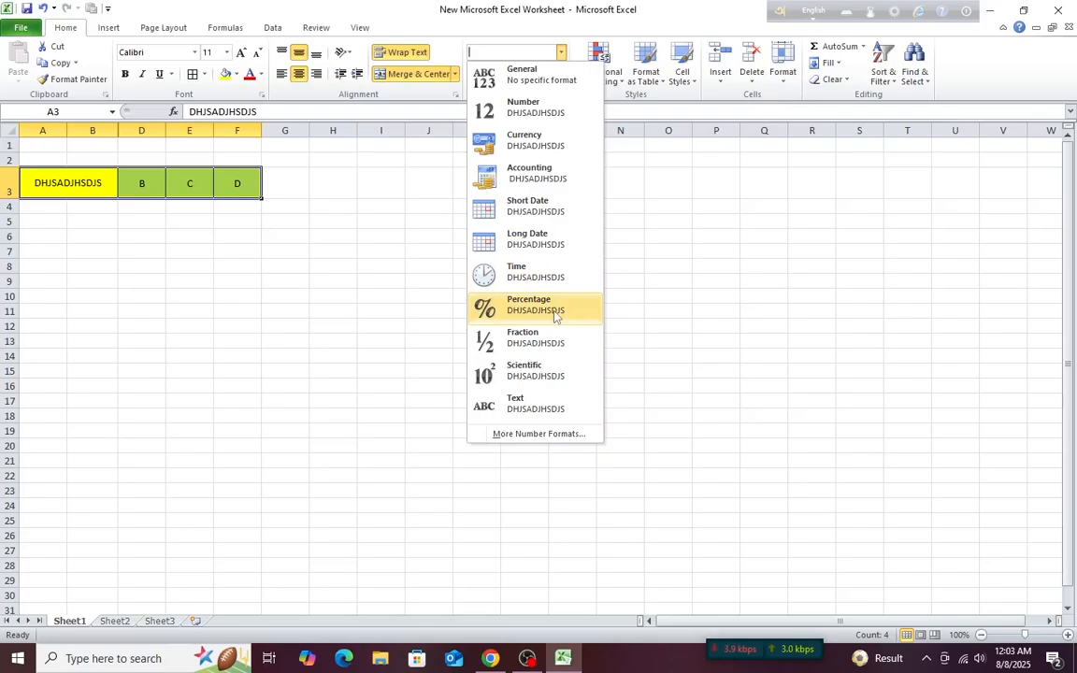
left_click(173, 184)
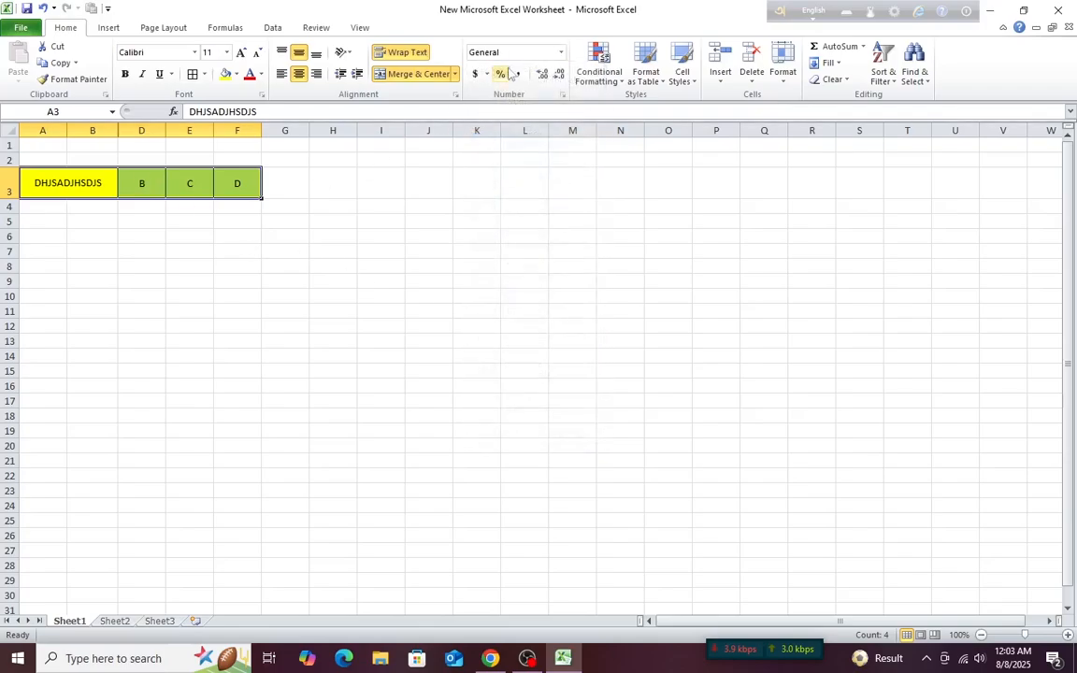
left_click(560, 54)
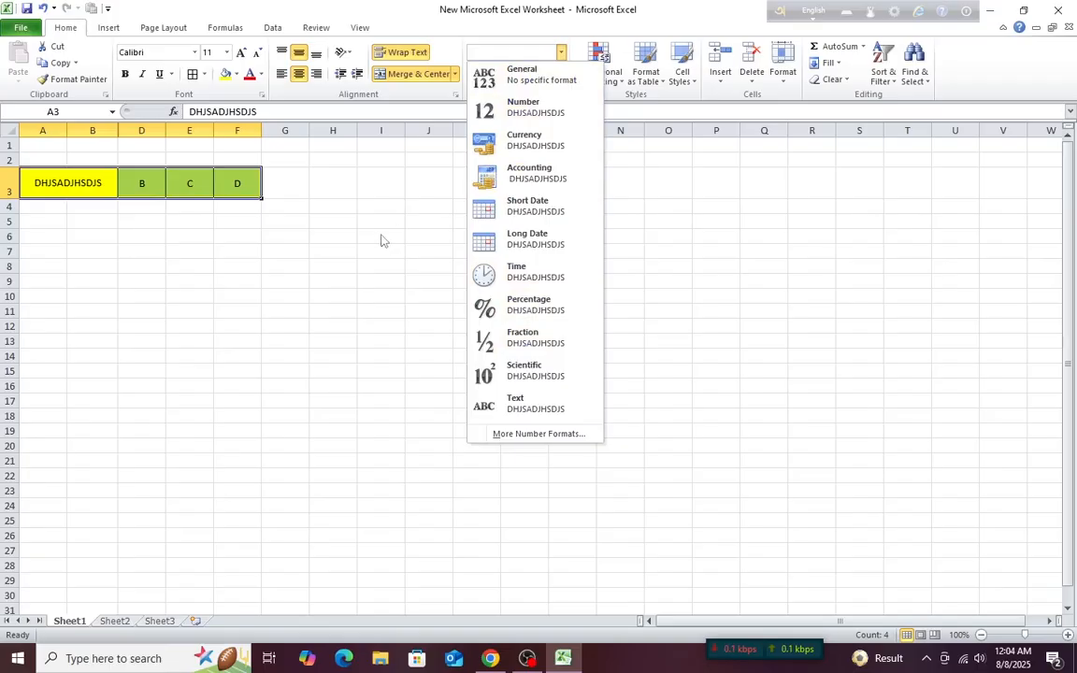
key("Escape")
left_click(80, 183)
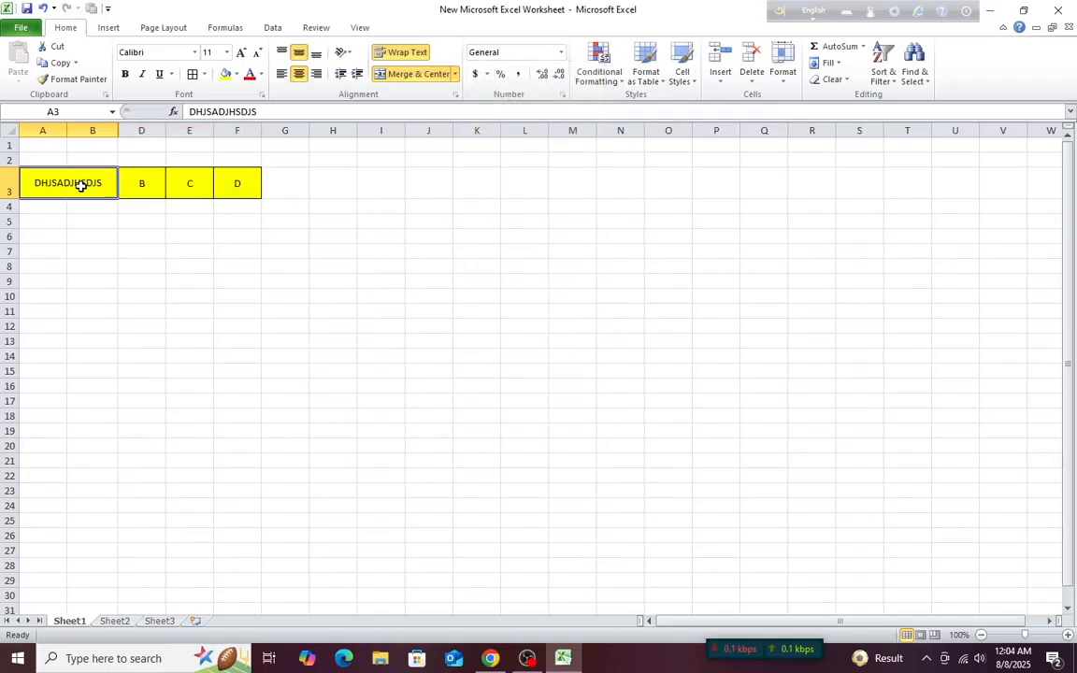
left_click(142, 180)
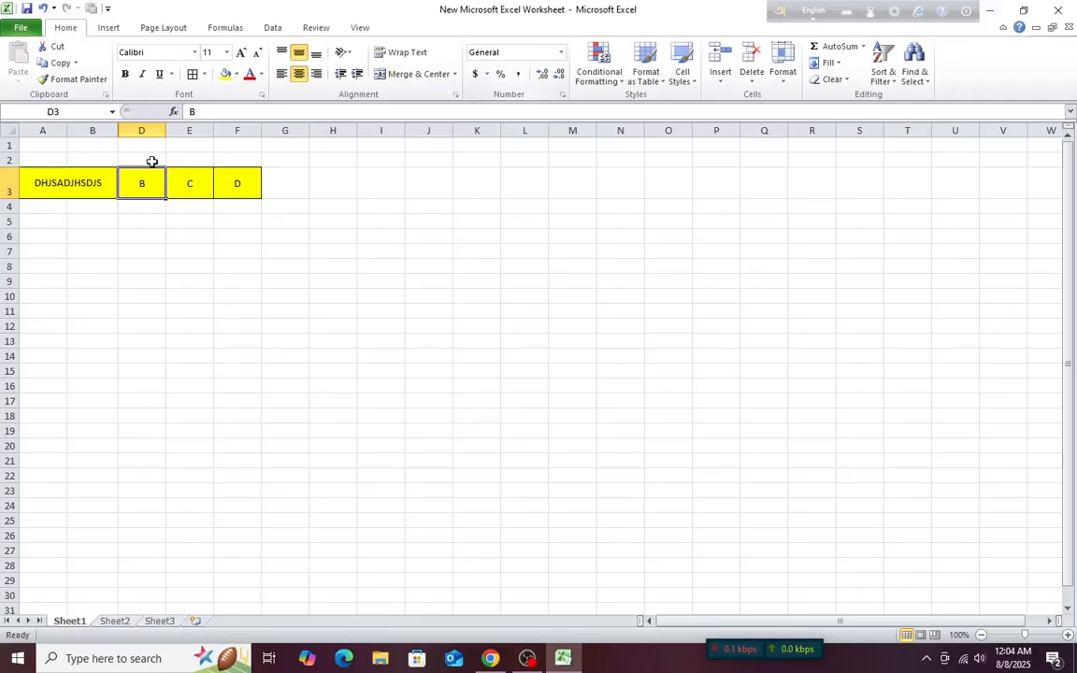
left_click(561, 52)
left_click(561, 52)
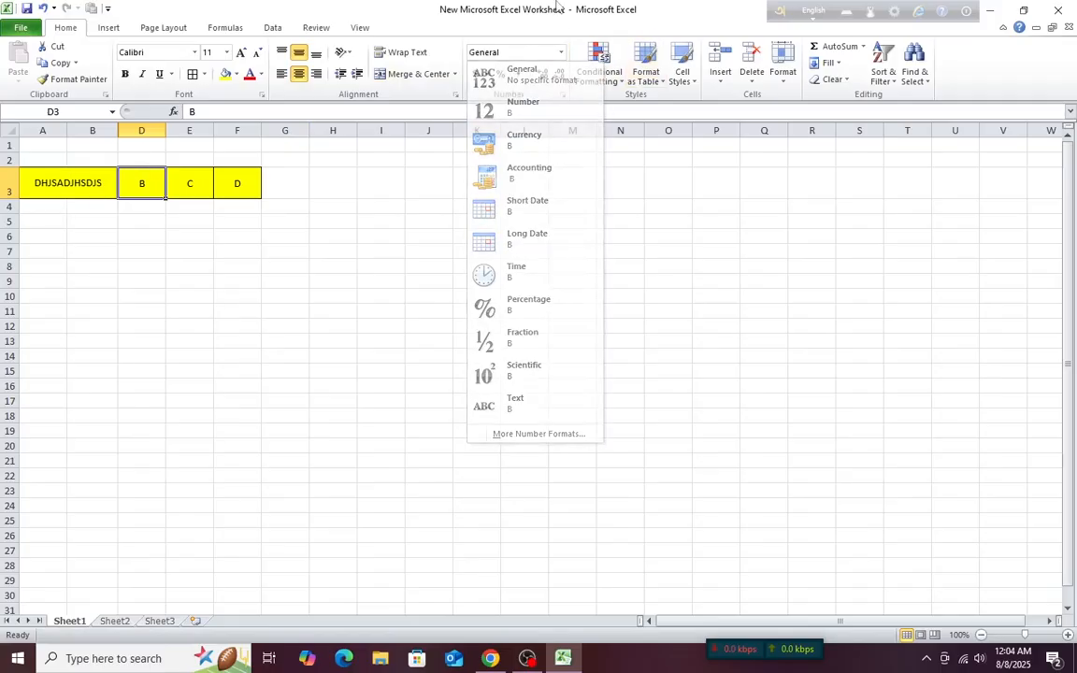
left_click(248, 296)
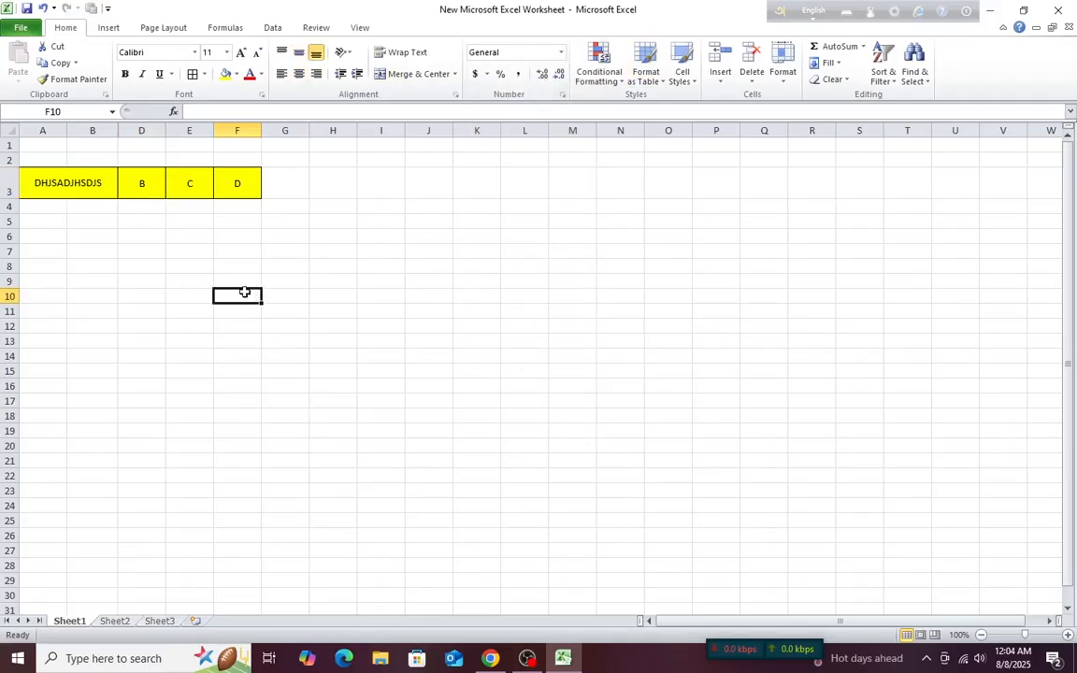
Look through the accounting currency formats offered for the range A3:F3.
left_click_drag(103, 191, 240, 178)
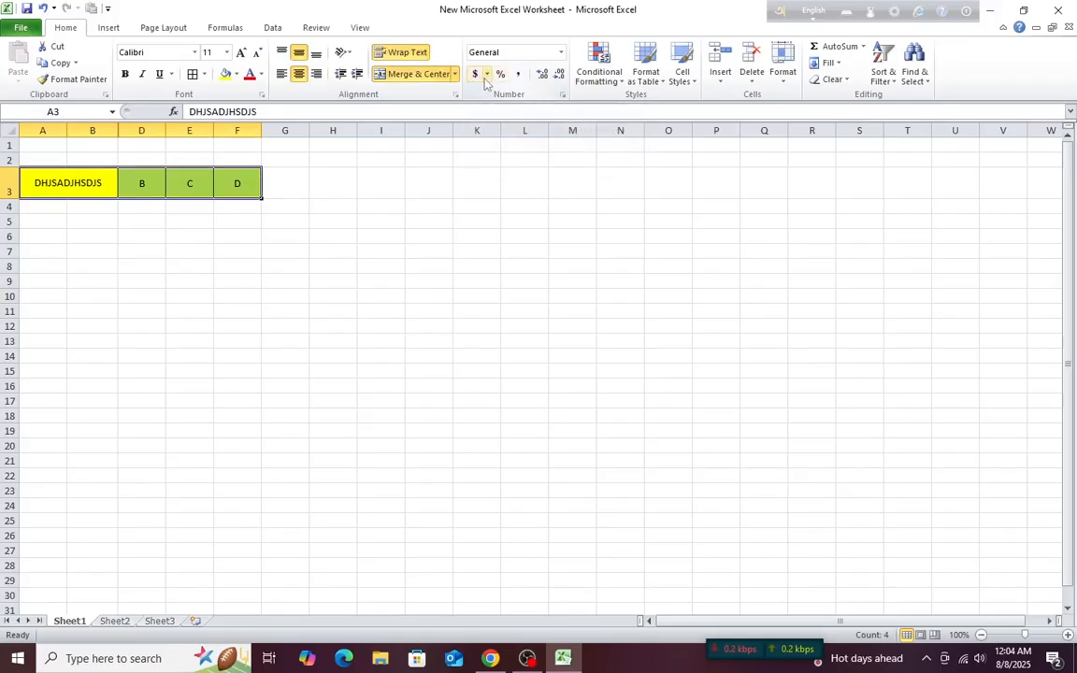
left_click(488, 75)
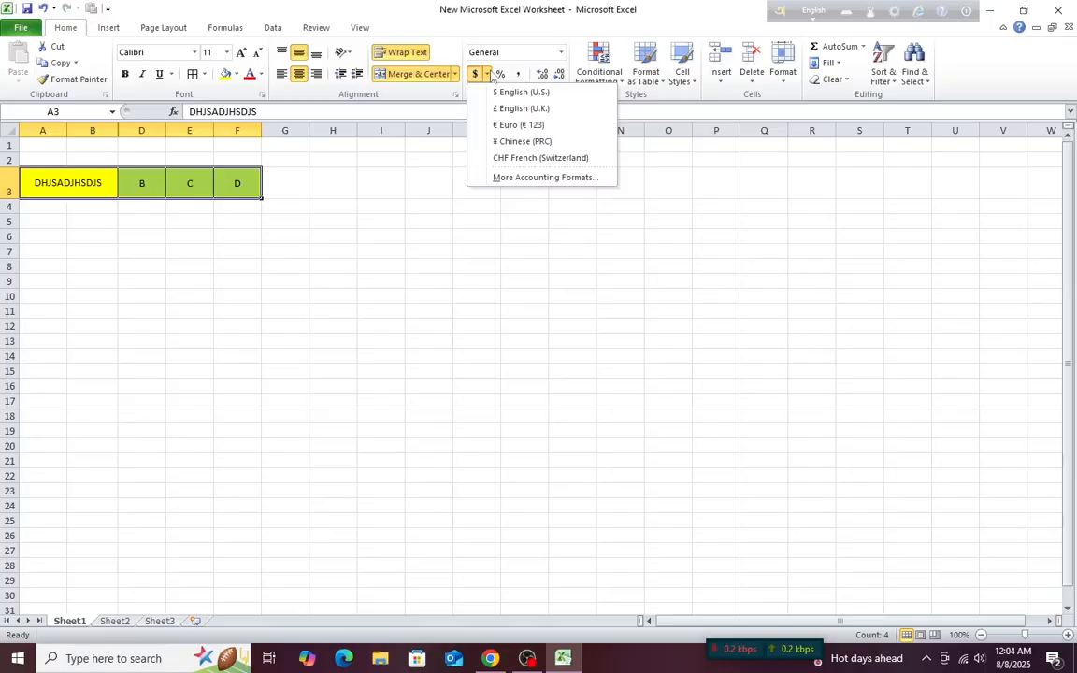
left_click(241, 247)
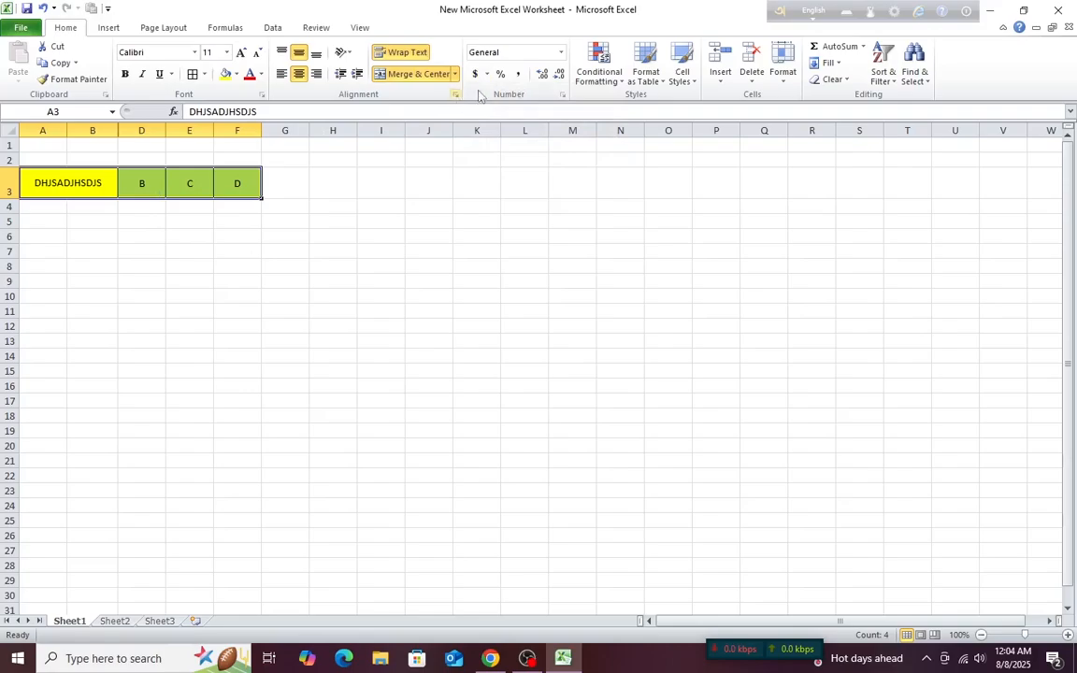
left_click(156, 284)
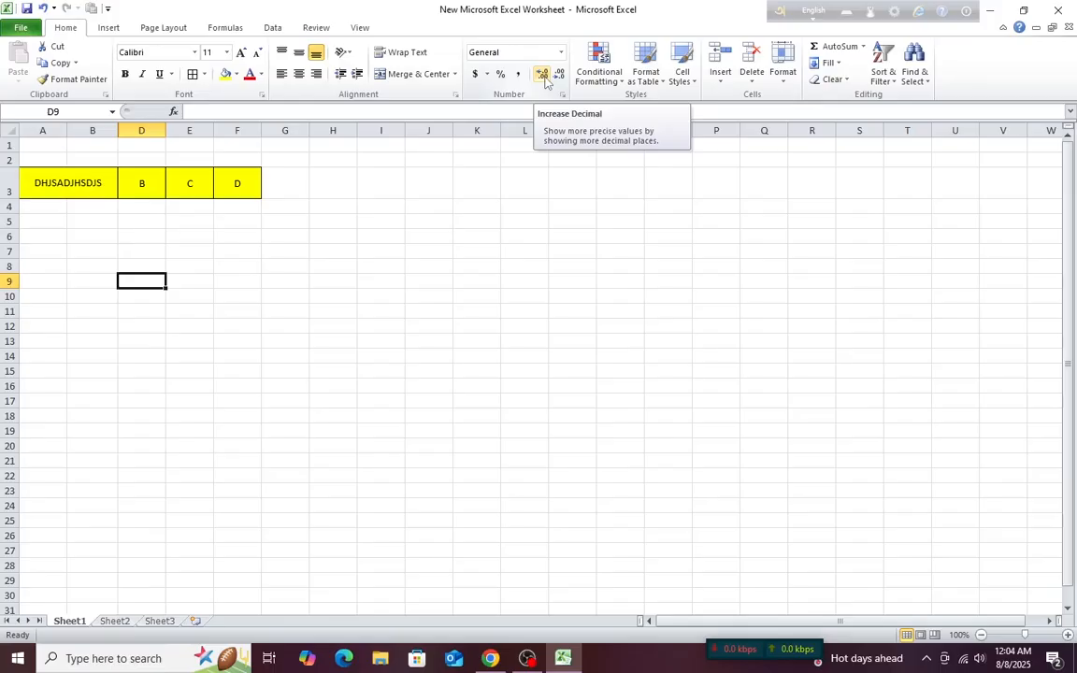
Enter the number 1 in cell G3.
left_click(301, 185)
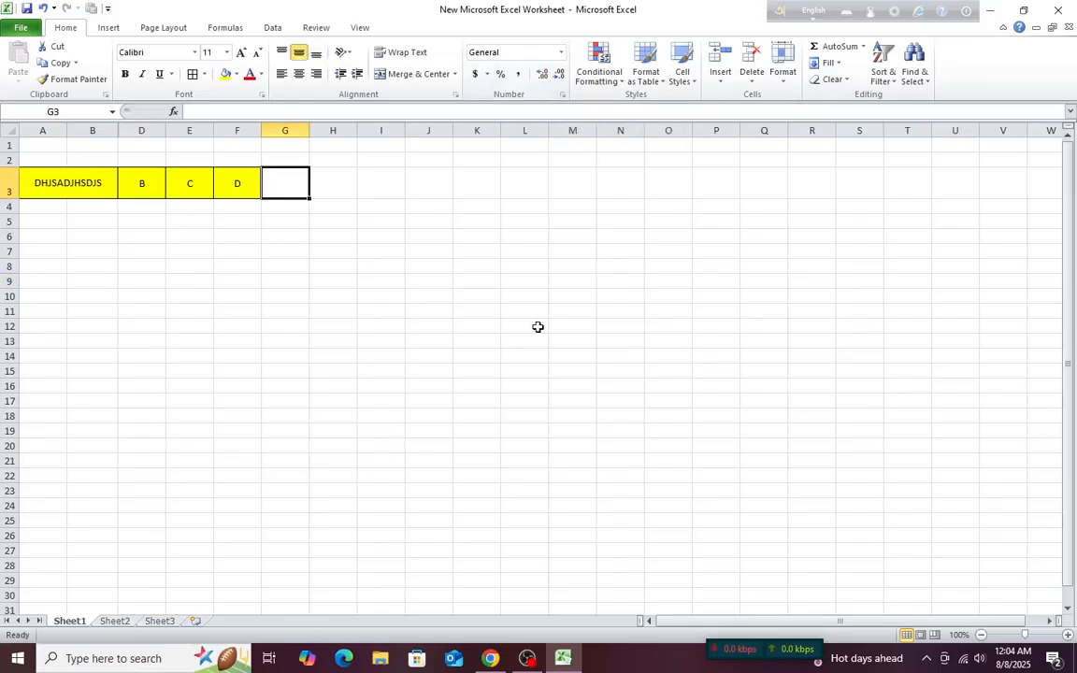
type("1")
key("Tab")
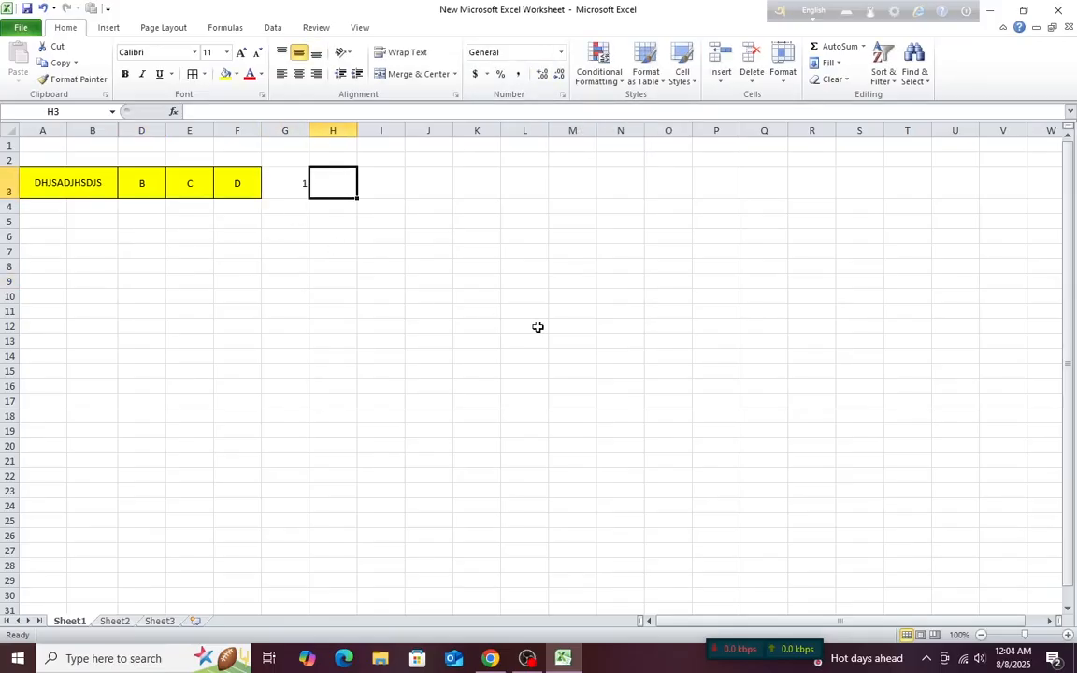
Demonstrate increasing and decreasing the decimals of G3, finishing with two decimal places.
left_click(281, 176)
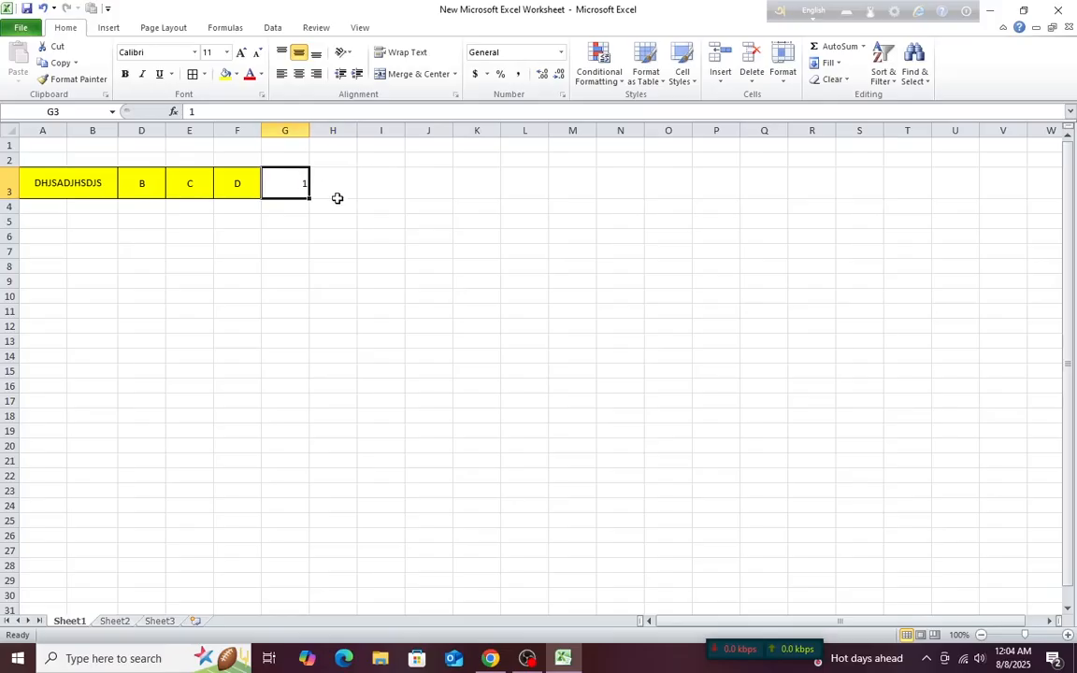
left_click(541, 79)
left_click(540, 79)
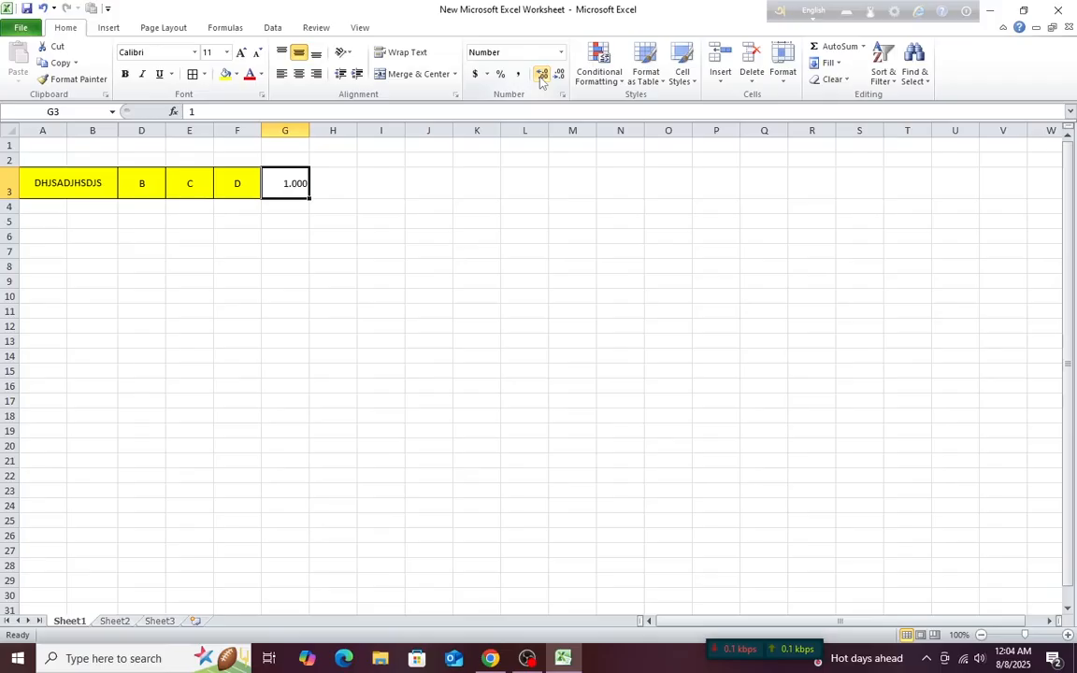
left_click(559, 77)
left_click(541, 79)
left_click(557, 75)
left_click(545, 77)
Examine the conditional formatting rules, data bars, color scales and icon sets for G3, as well as the table style gallery.
left_click(612, 86)
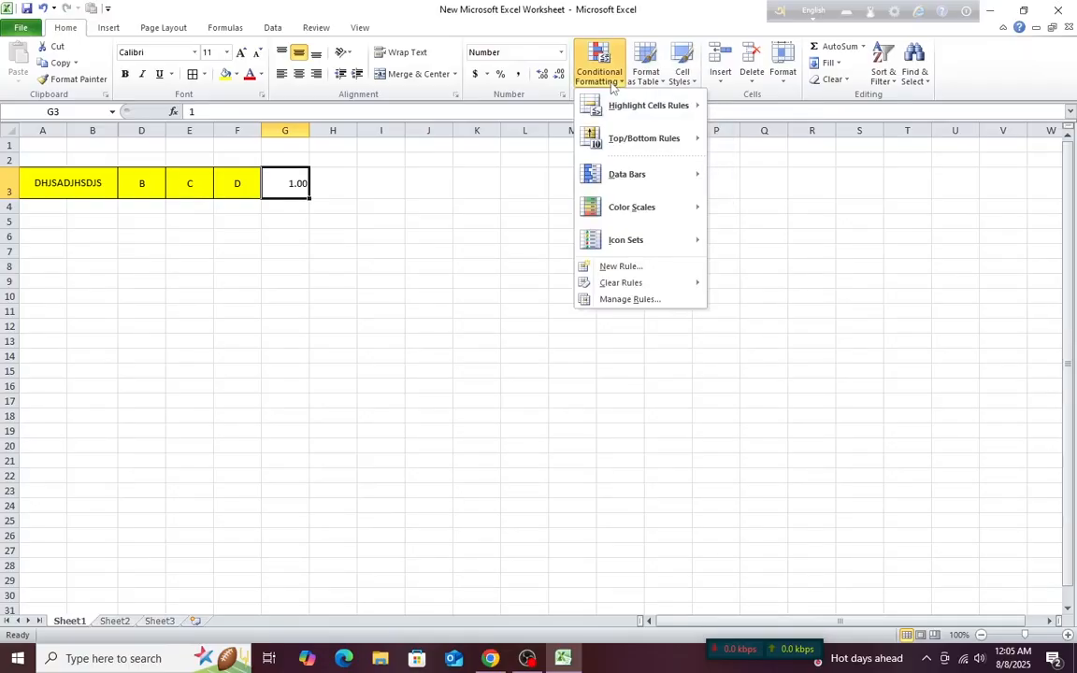
mouse_move(627, 99)
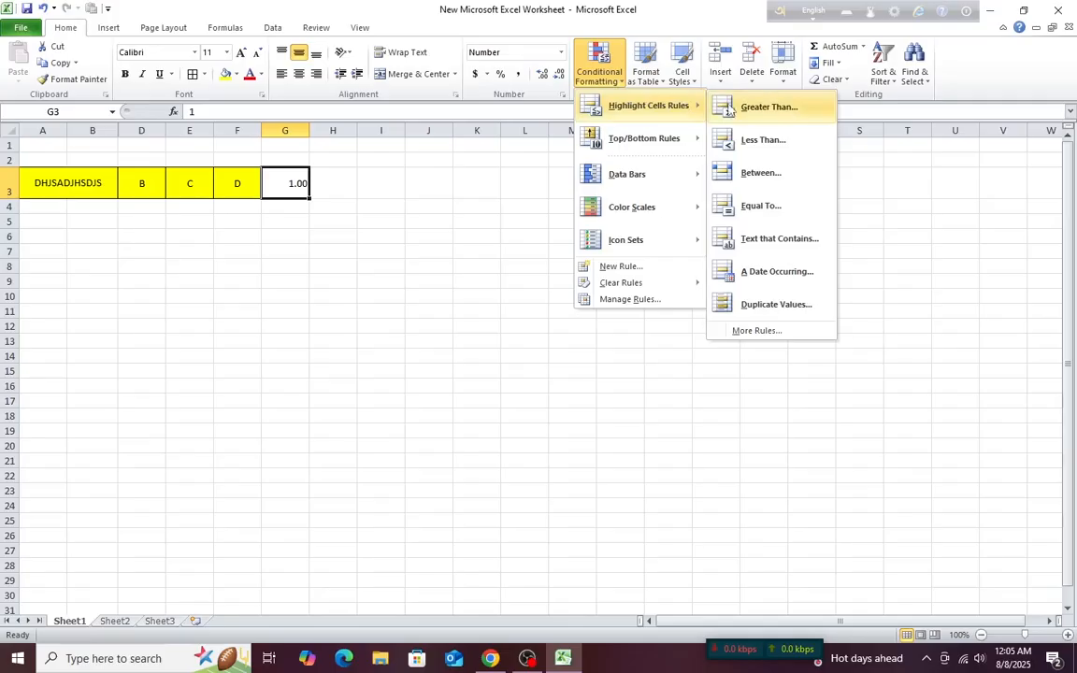
mouse_move(640, 158)
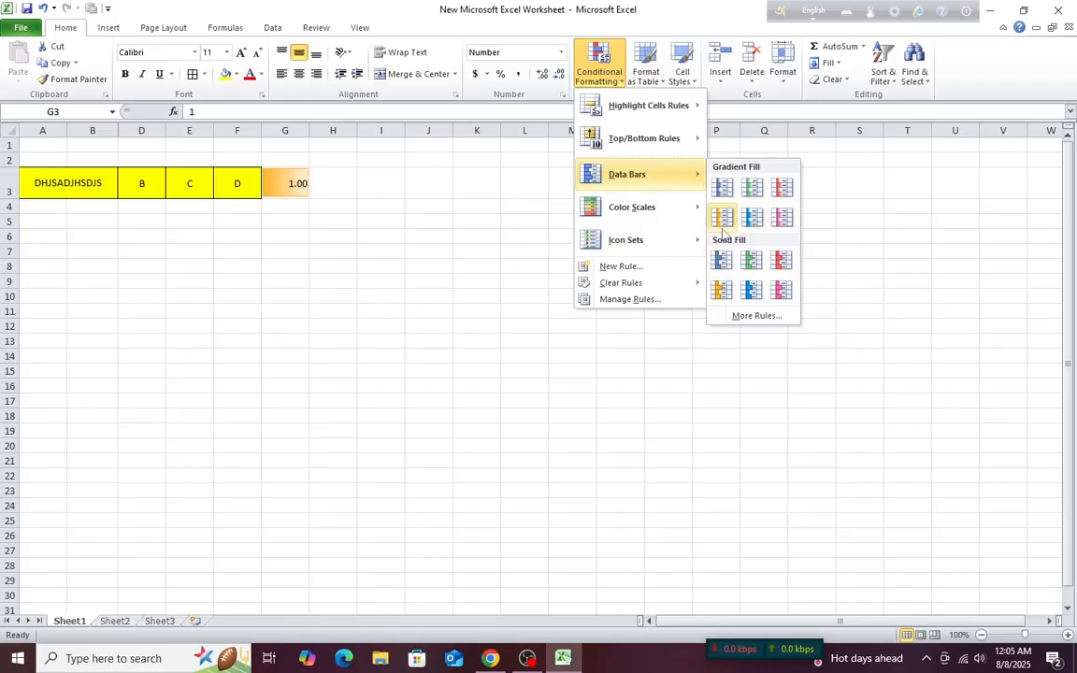
mouse_move(694, 215)
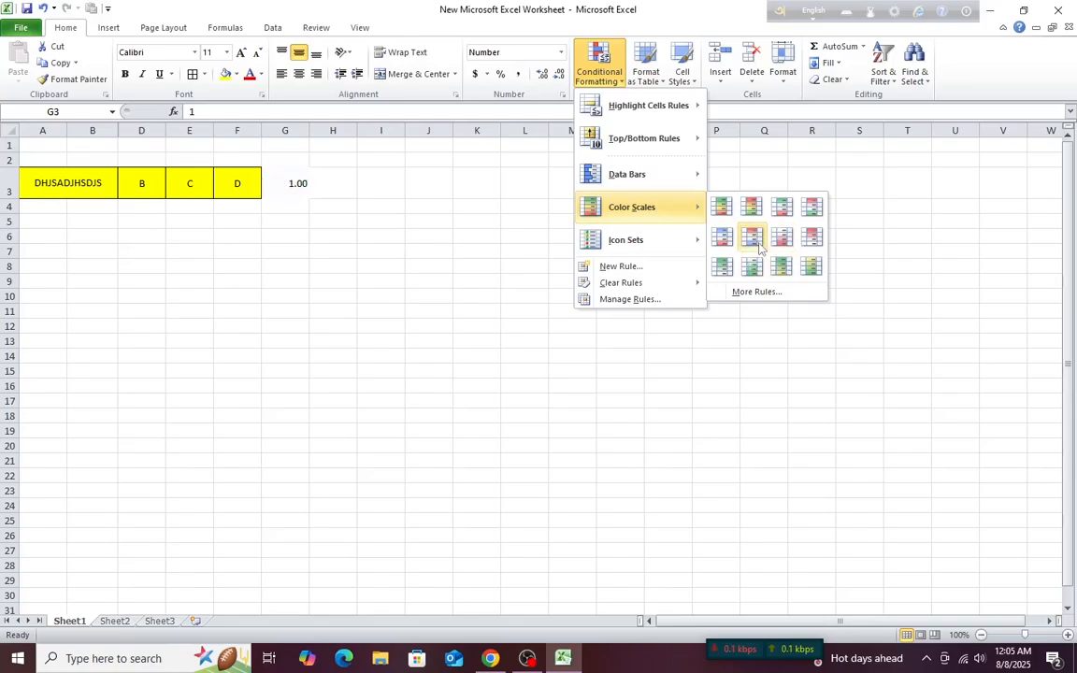
mouse_move(704, 244)
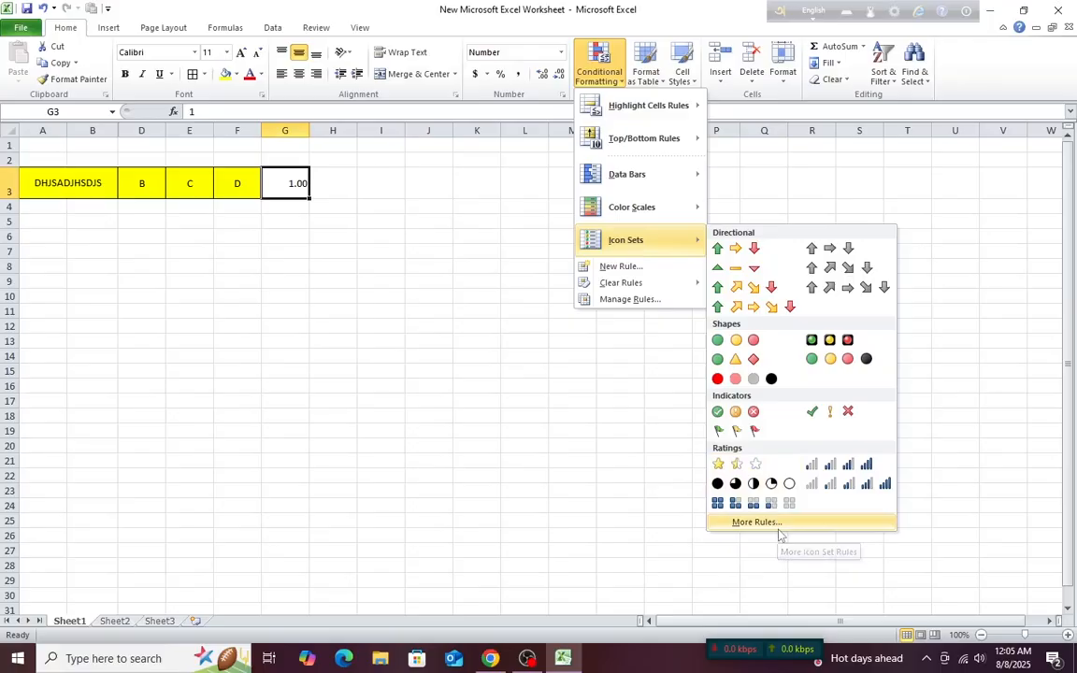
left_click(430, 229)
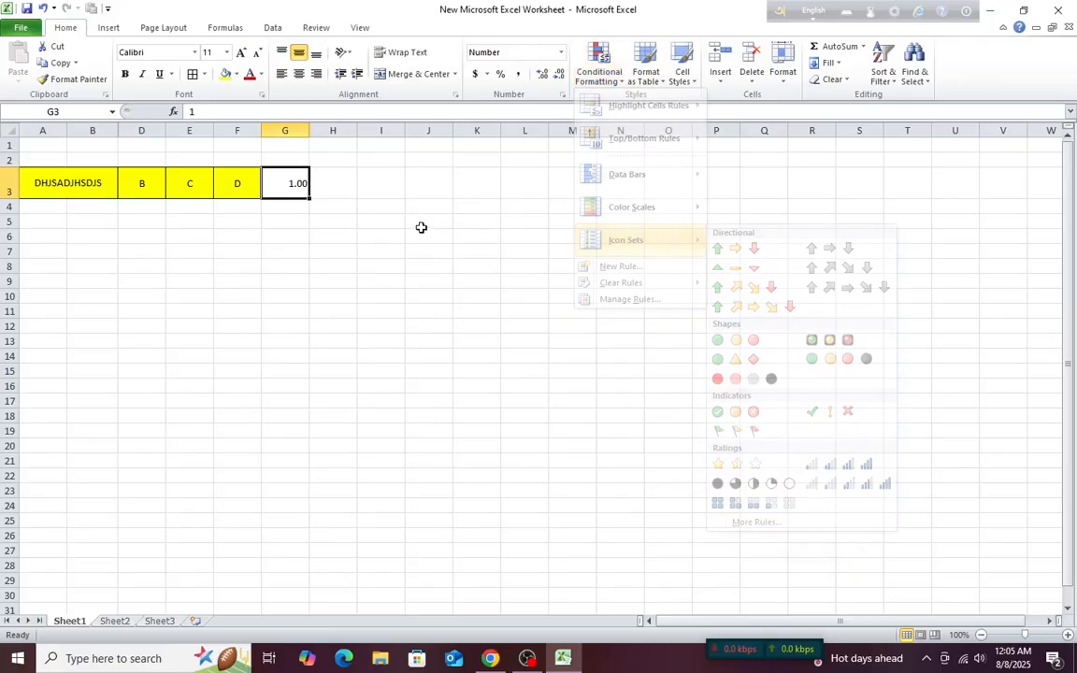
left_click(657, 84)
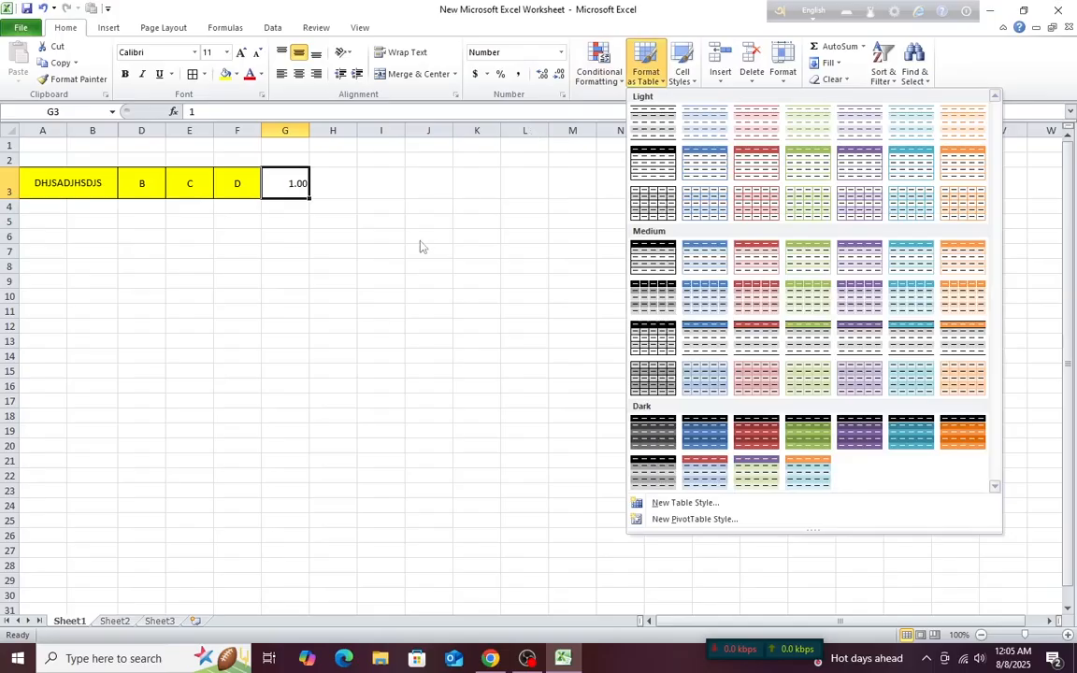
left_click(387, 233)
Apply all borders to the range H3:N19.
left_click_drag(318, 176, 615, 435)
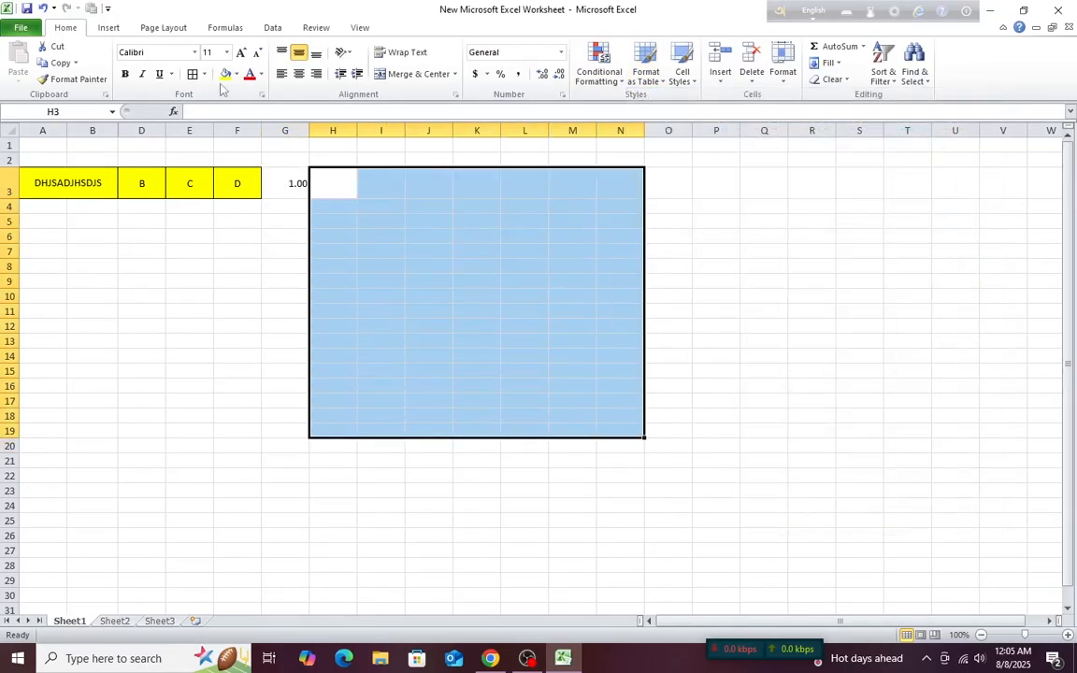
left_click(191, 74)
left_click(562, 358)
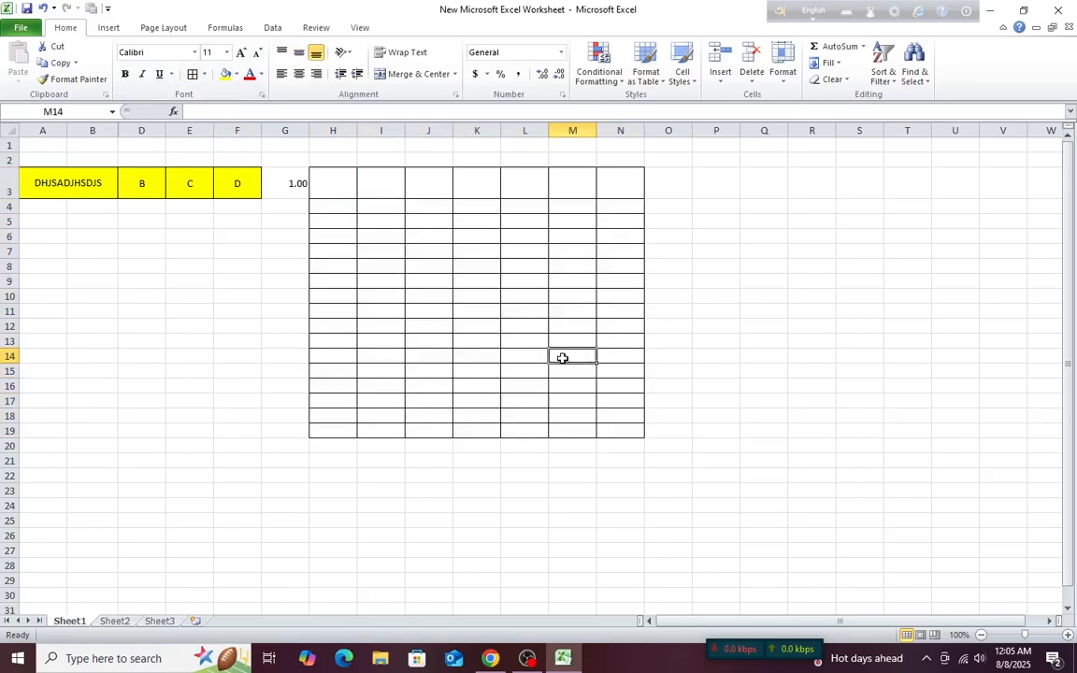
Copy the merged DHJSADJHSDJS cell and paste it into the bordered range starting at H3.
left_click(330, 181)
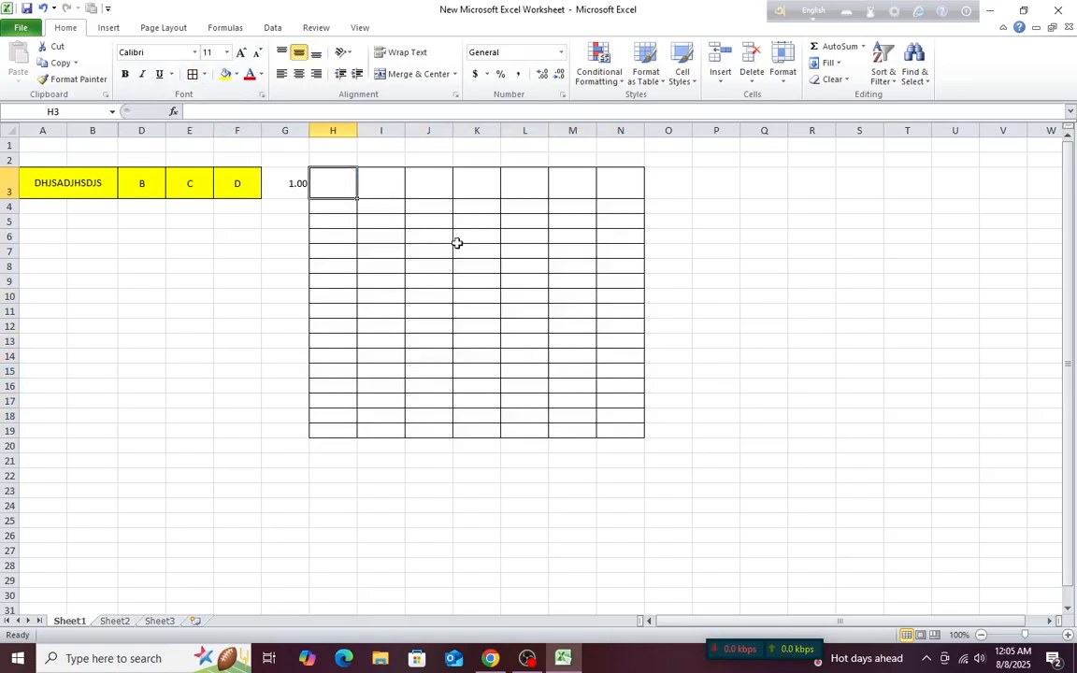
left_click(76, 187)
key("ctrl+c")
left_click_drag(329, 183, 628, 424)
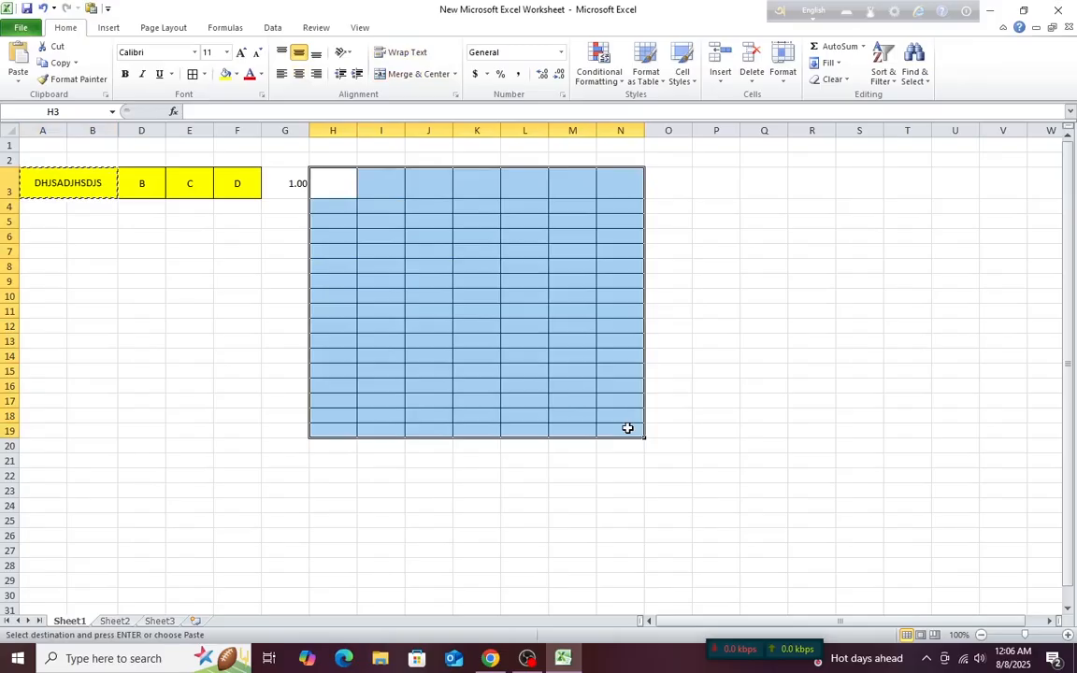
key("ctrl+v")
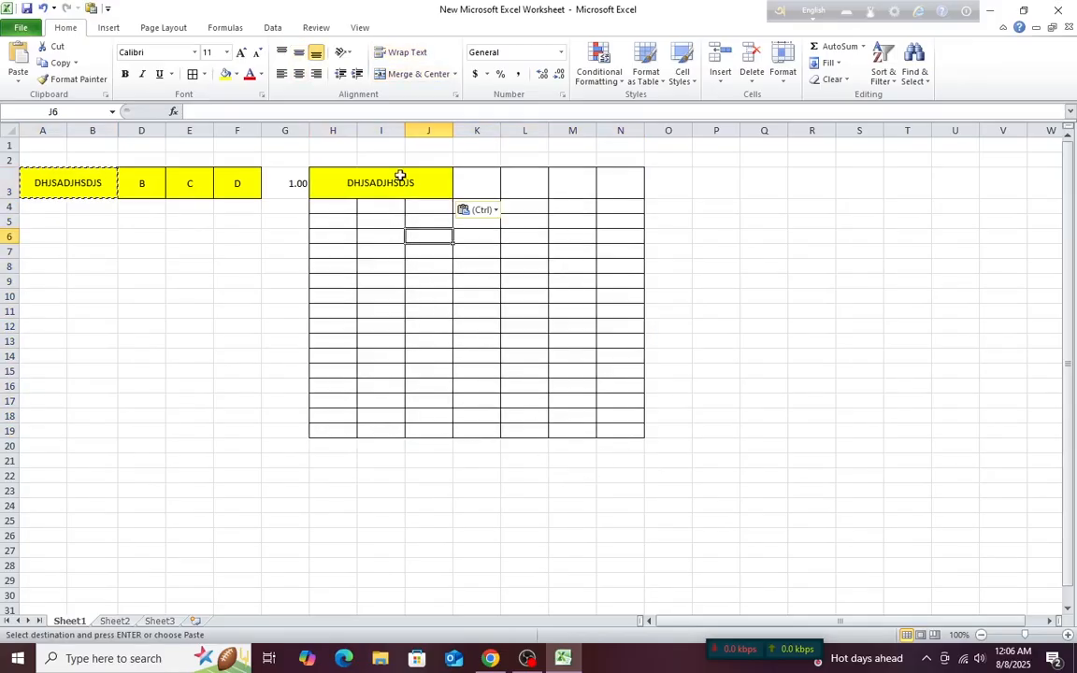
Enter DHJSA, the opening part of the merged heading's text, in cell H4.
left_click(104, 185)
left_click(145, 187)
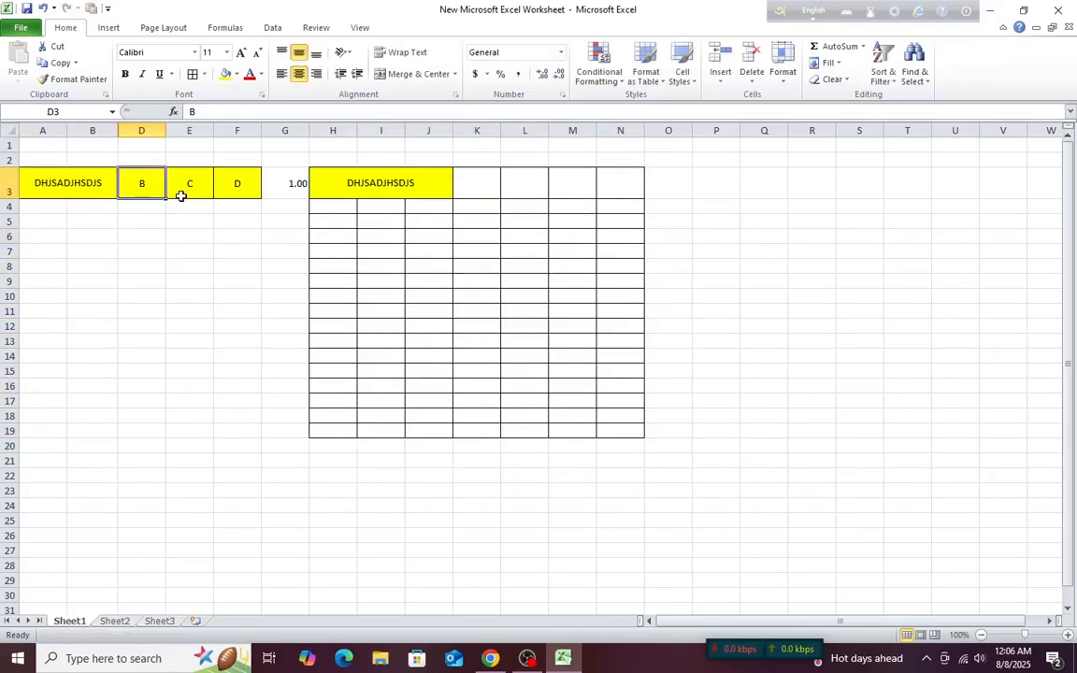
left_click(357, 196)
double_click(361, 184)
left_click_drag(377, 184, 603, 414)
left_click(434, 311)
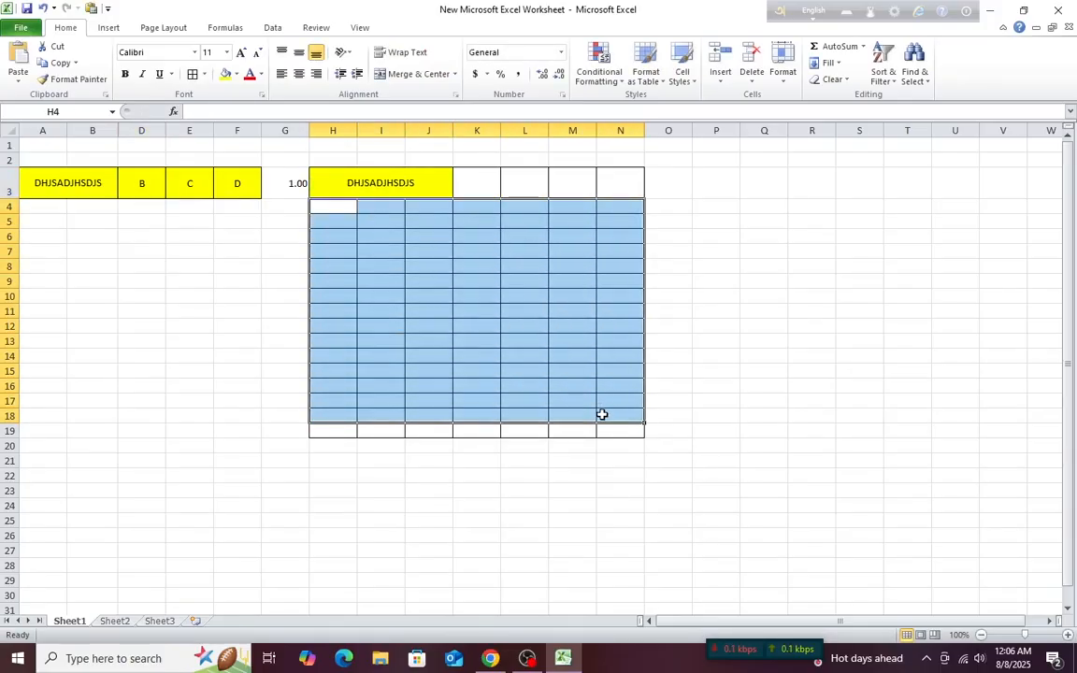
key("ctrl+v")
left_click(512, 368)
left_click(488, 359)
Copy the DHJSA cell H4 and paste it into the range H5:N19.
left_click(346, 205)
key("ctrl+c")
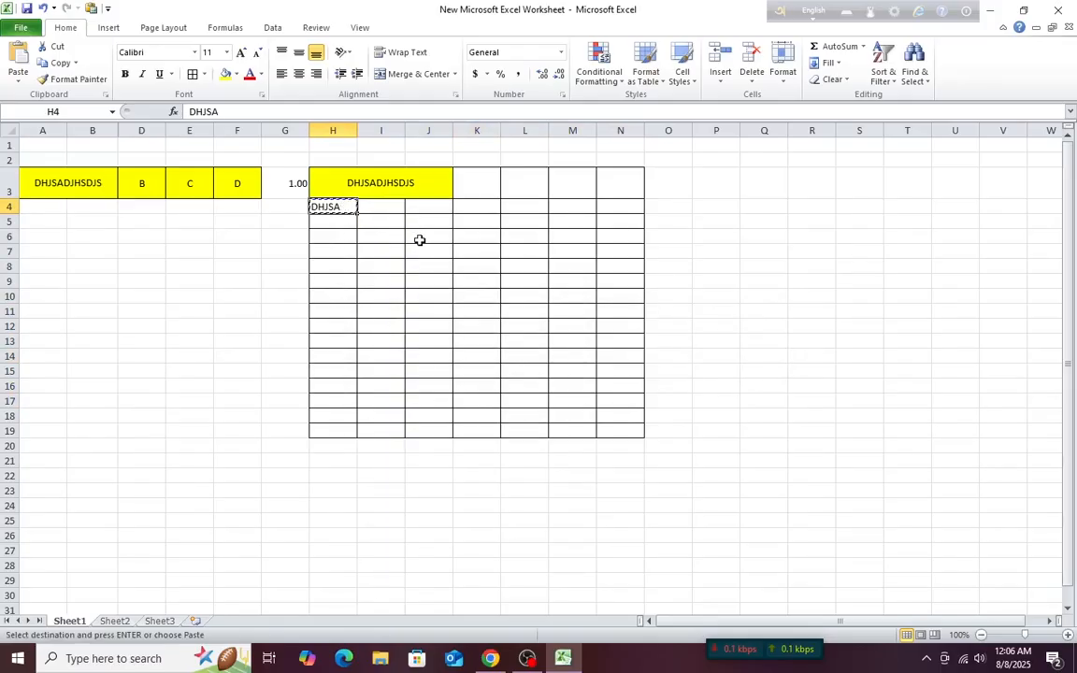
left_click_drag(375, 210, 622, 430)
key("ctrl+v")
left_click(524, 534)
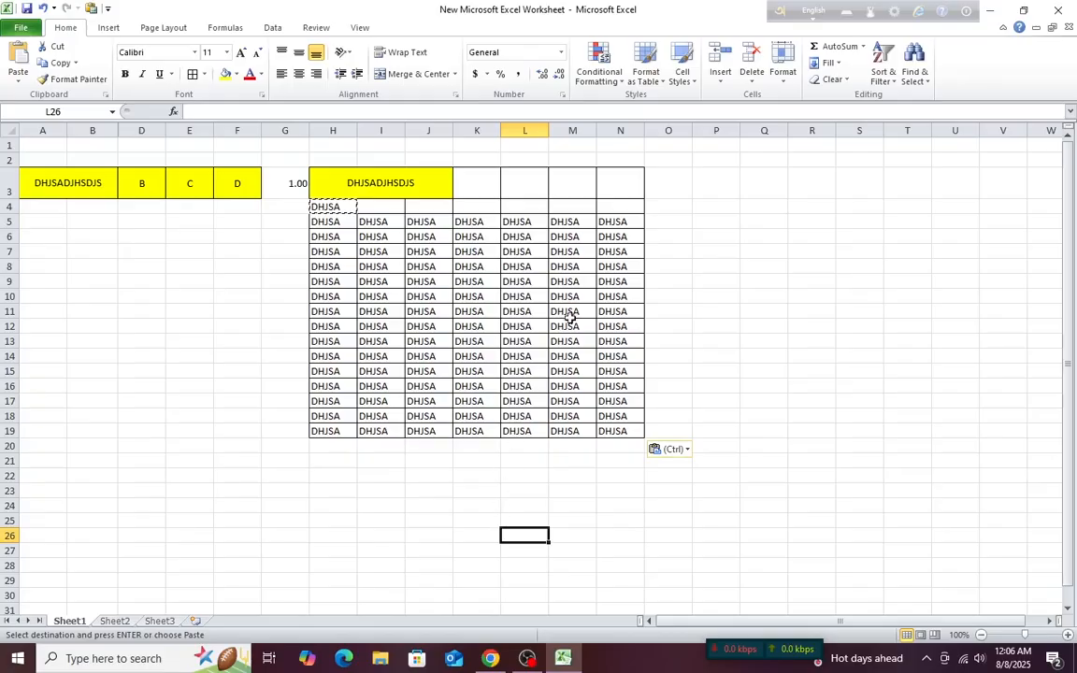
left_click(471, 318)
left_click(378, 267)
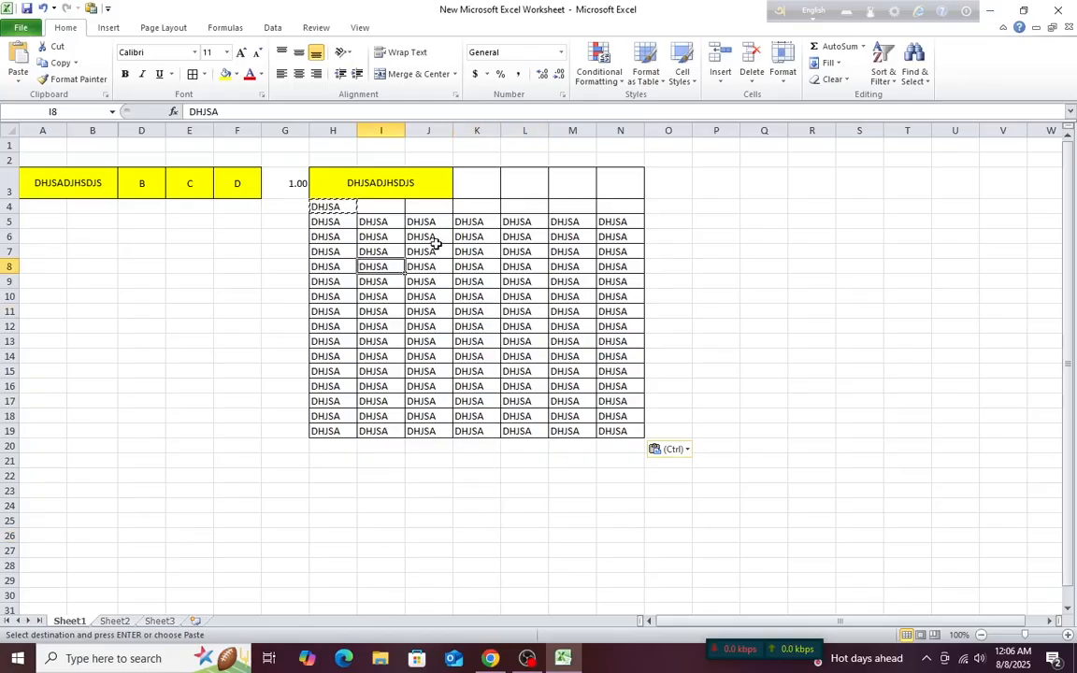
Format the range H4:N19 as a table with the light style that has a solid blue header, without marking existing headers.
left_click_drag(337, 206, 631, 425)
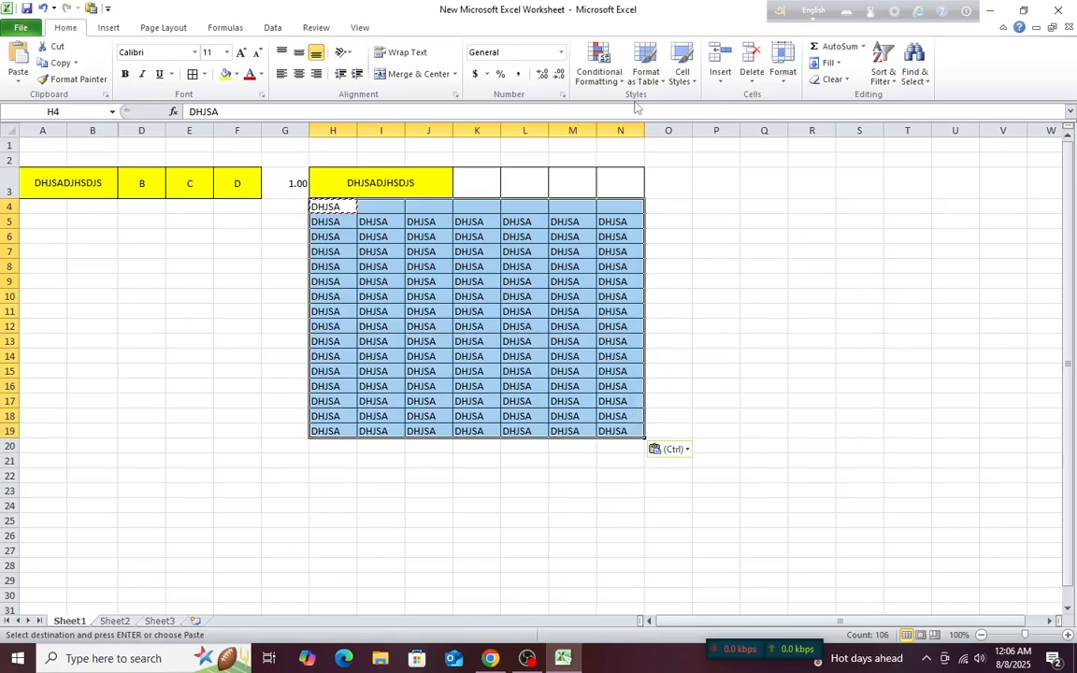
left_click(658, 84)
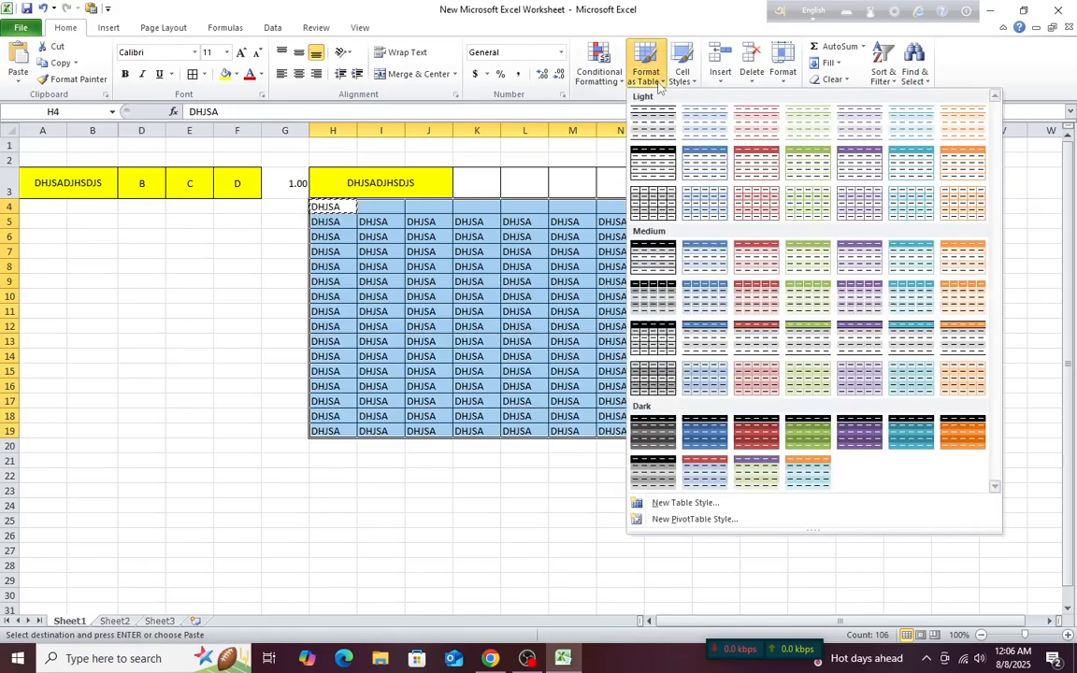
left_click(715, 177)
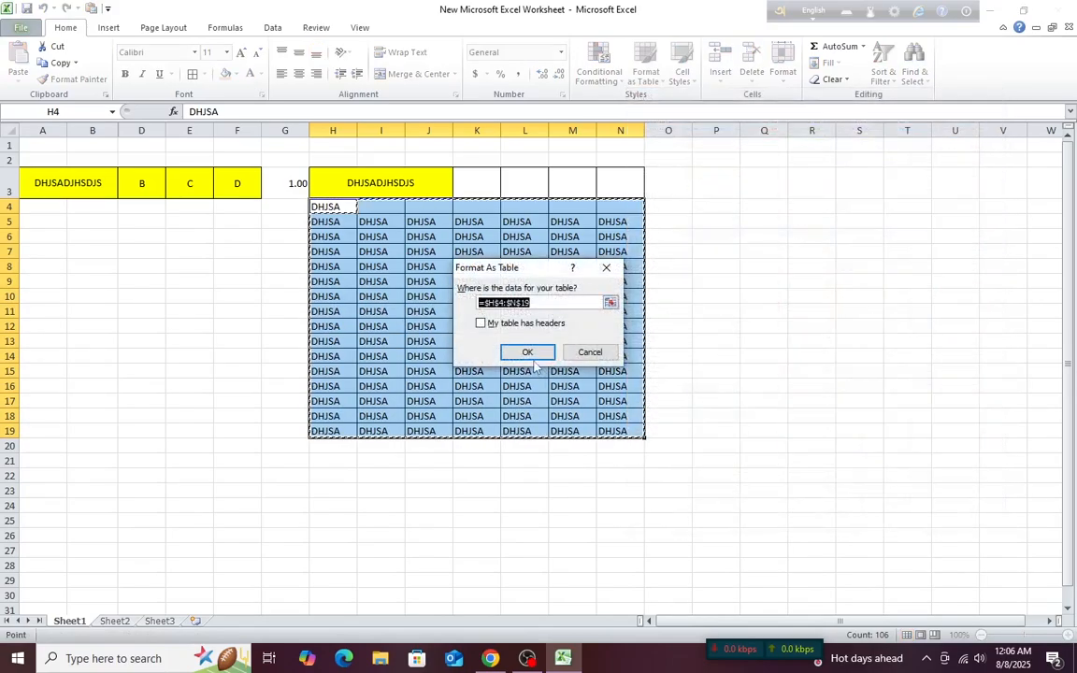
left_click(542, 354)
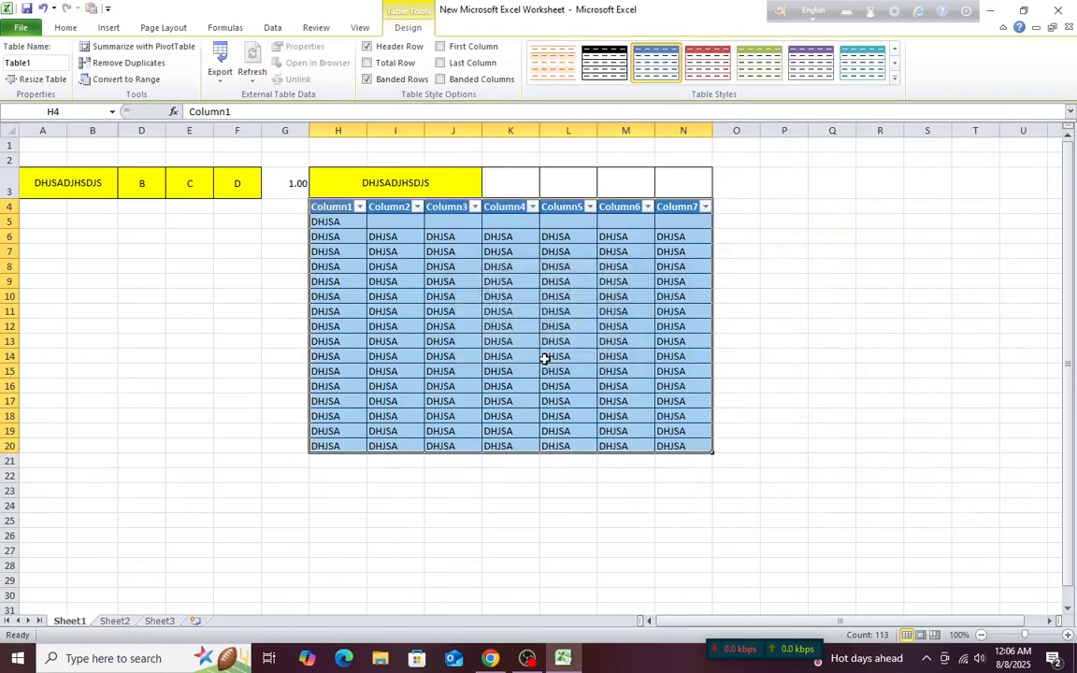
Switch the table to the light style with the aqua header and preview other styles in the table style gallery.
left_click(709, 66)
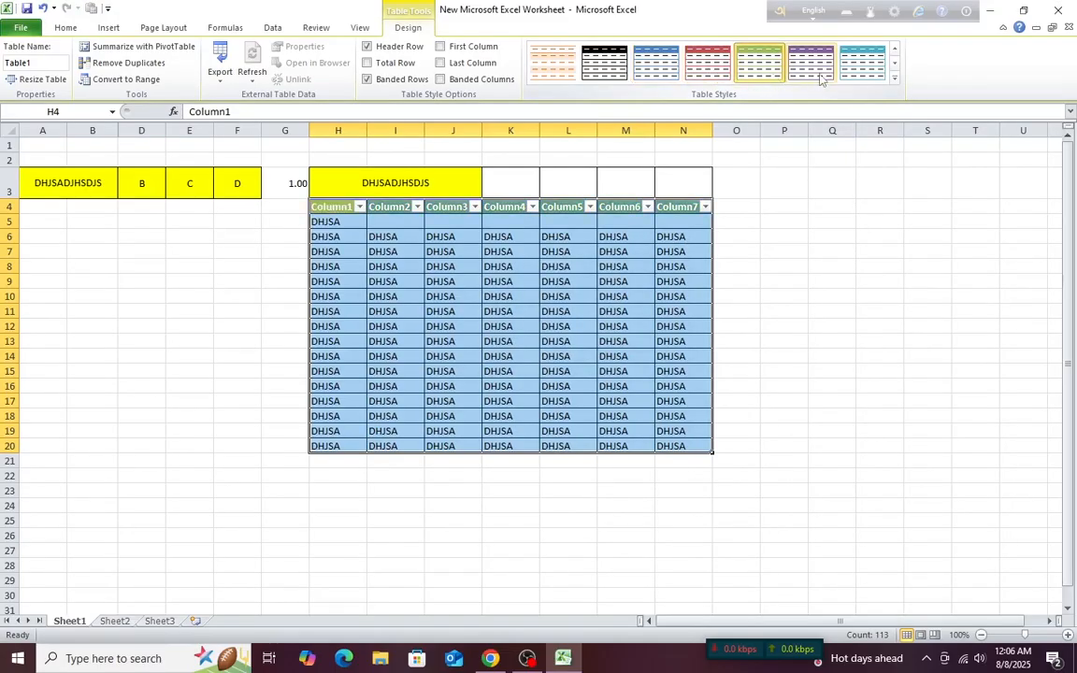
left_click(862, 75)
left_click(895, 80)
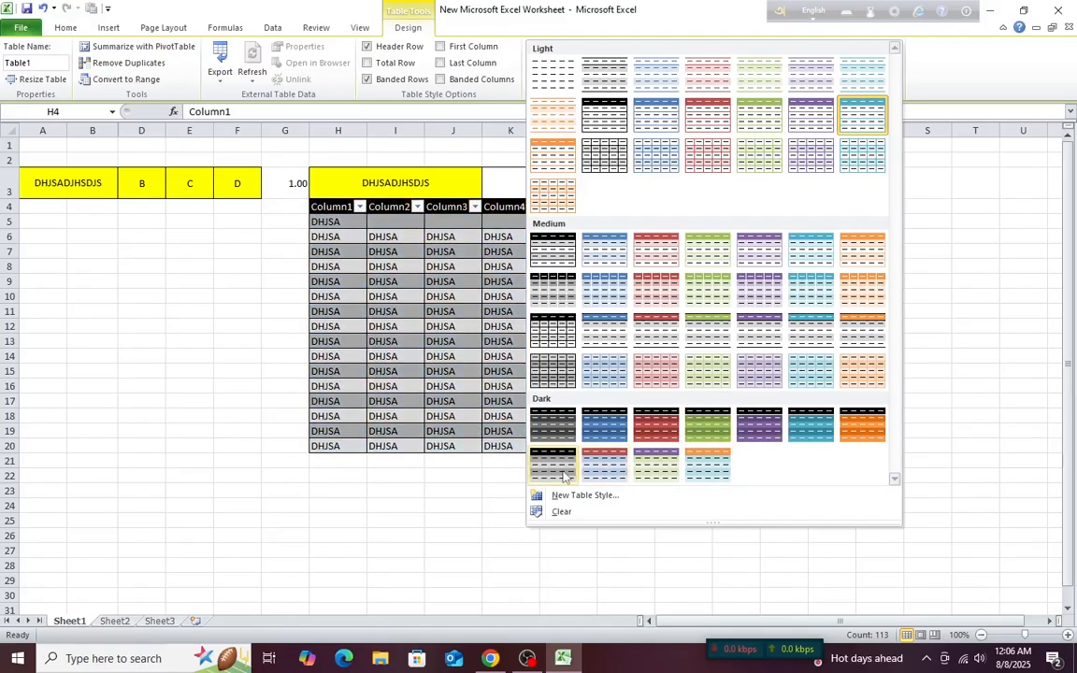
left_click(473, 290)
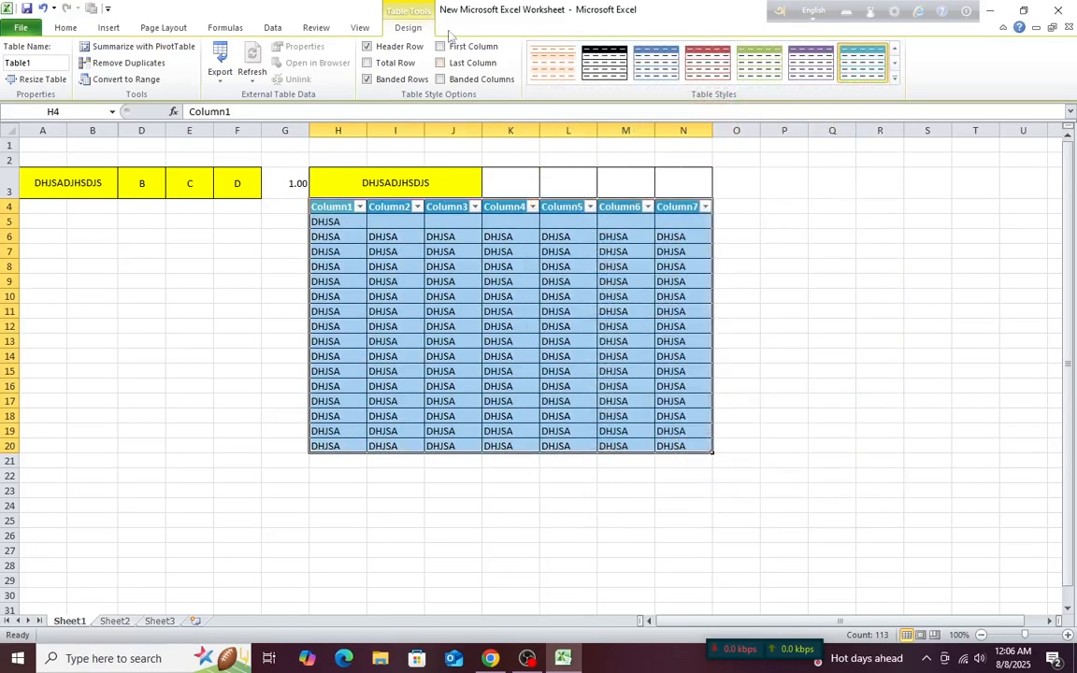
Examine the cell styles available for the table and preview themed styles such as Accent2 on the Column1 header.
left_click(65, 27)
left_click(684, 83)
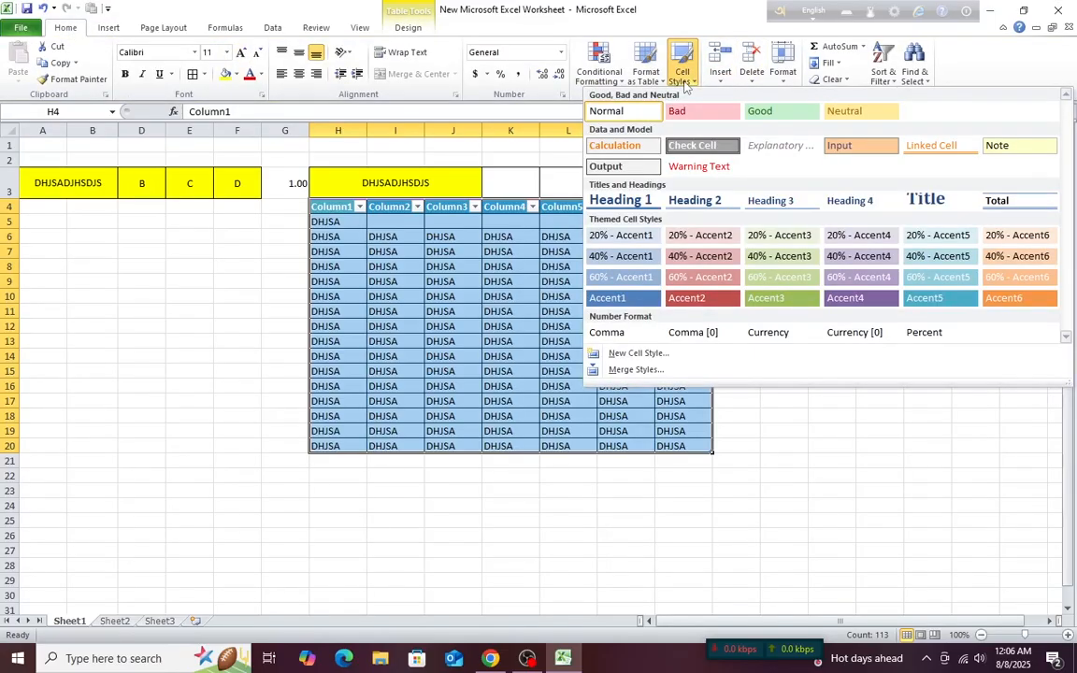
left_click(332, 223)
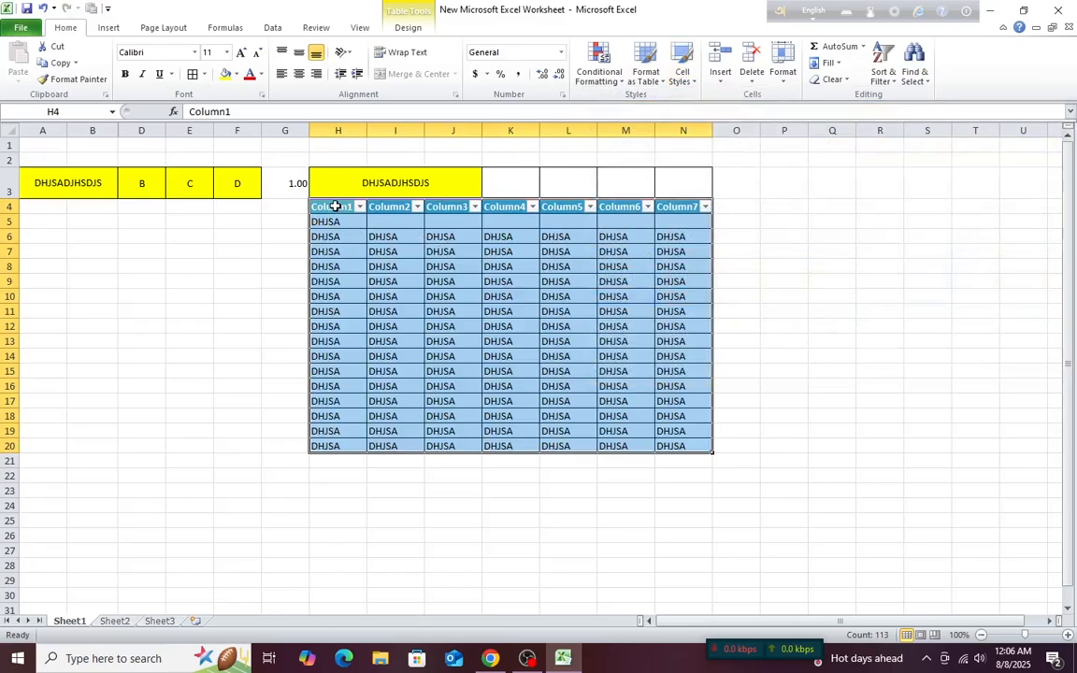
left_click(334, 208)
left_click(394, 208)
left_click(332, 224)
left_click(333, 236)
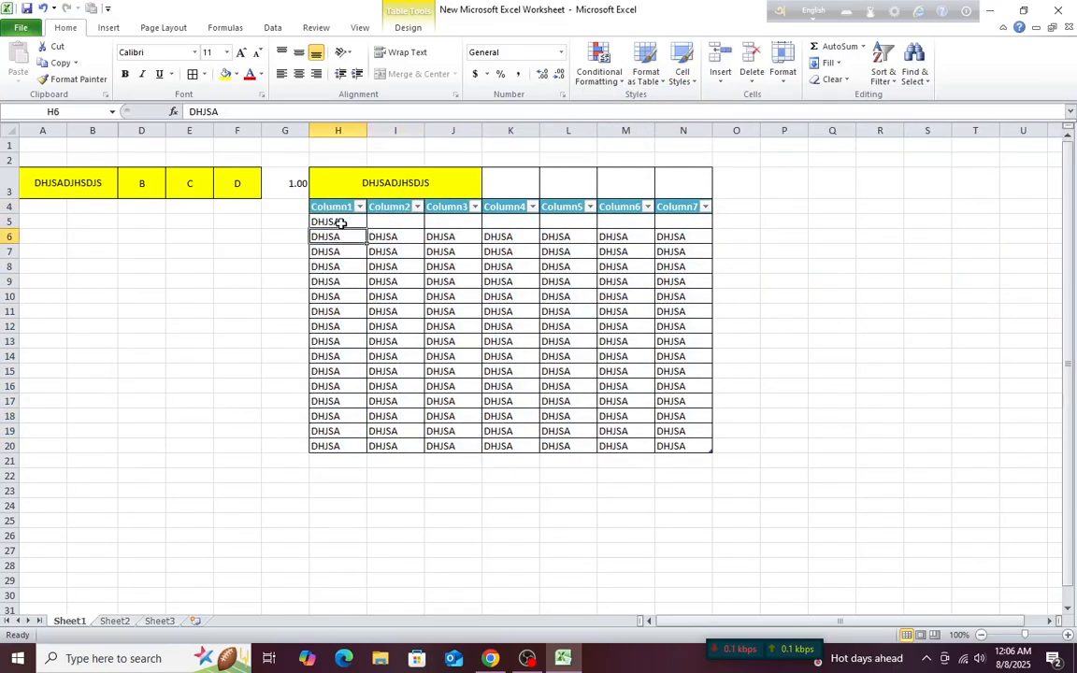
left_click(336, 222)
left_click(334, 207)
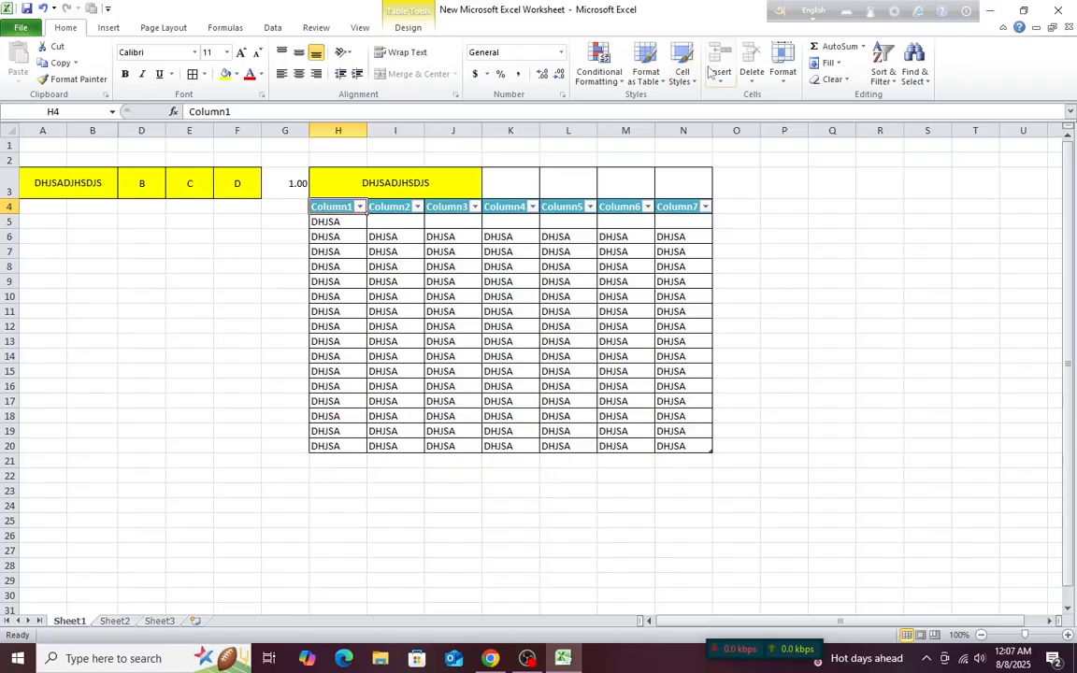
left_click(682, 75)
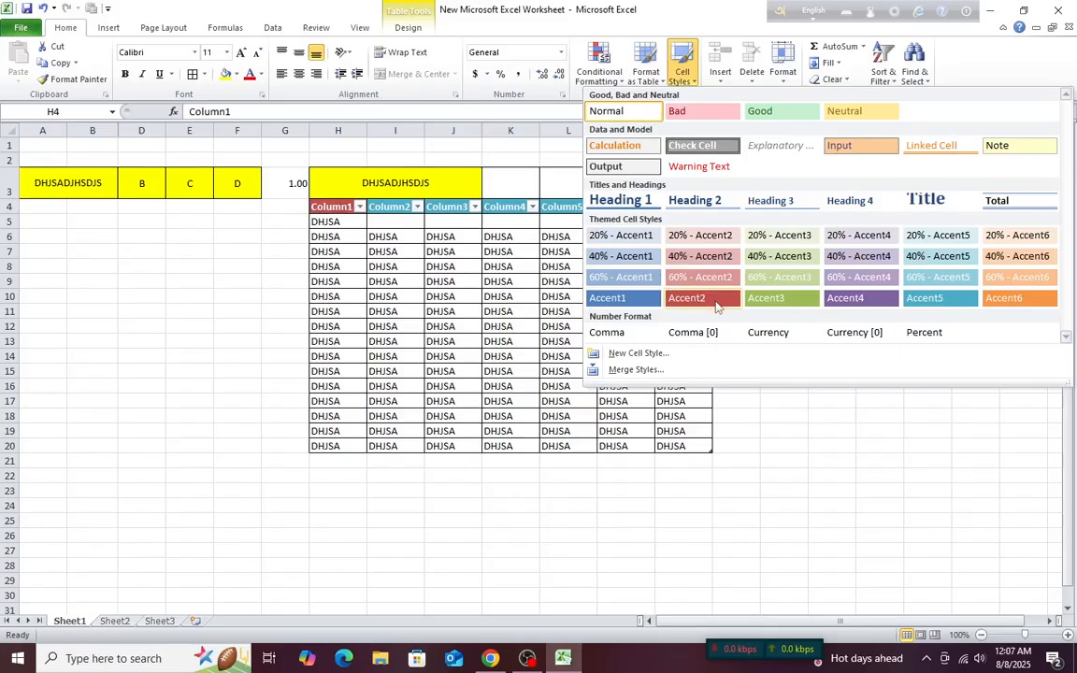
Widen column H and preview cell styles such as Warning Text on the Column1 header without applying one.
left_click(367, 132)
left_click_drag(367, 130, 404, 133)
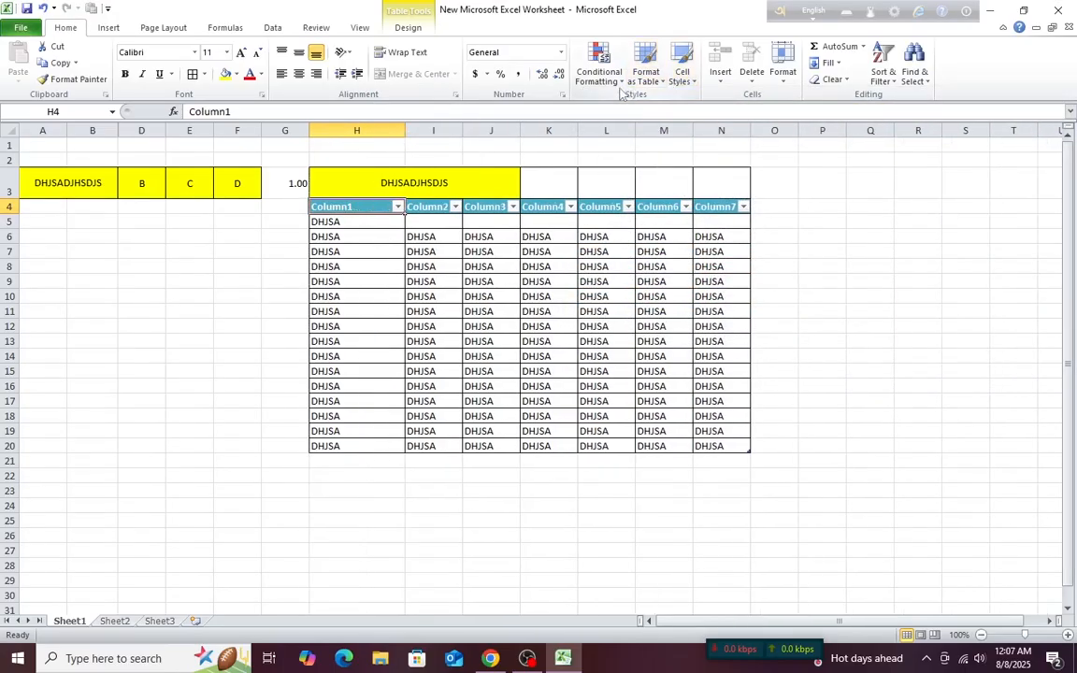
left_click(682, 73)
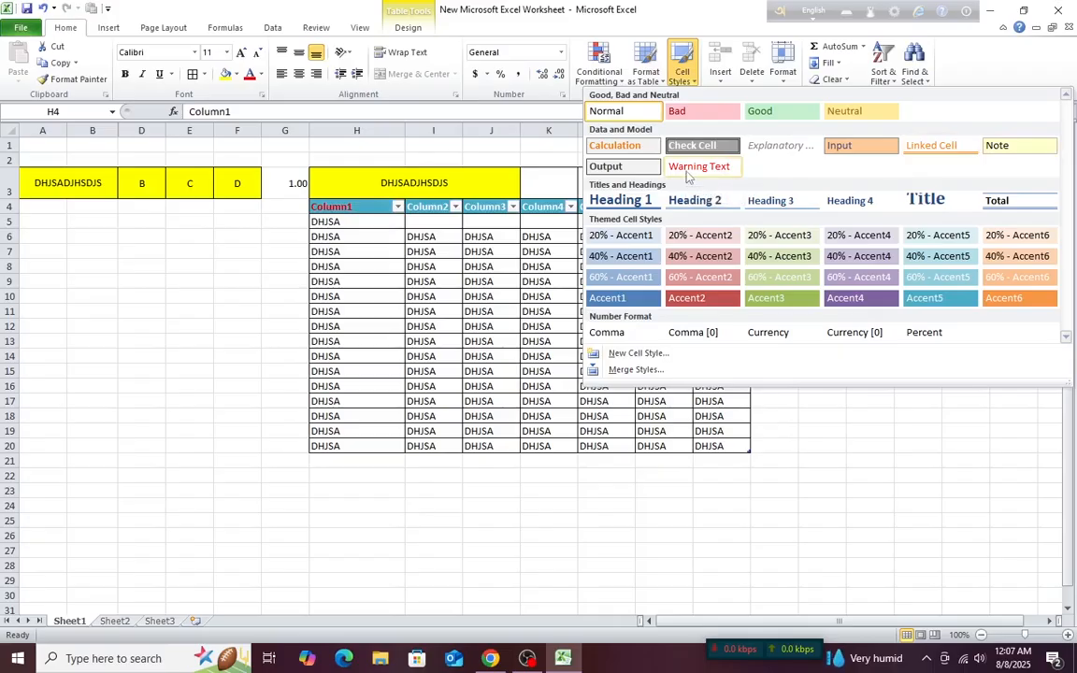
key("Escape")
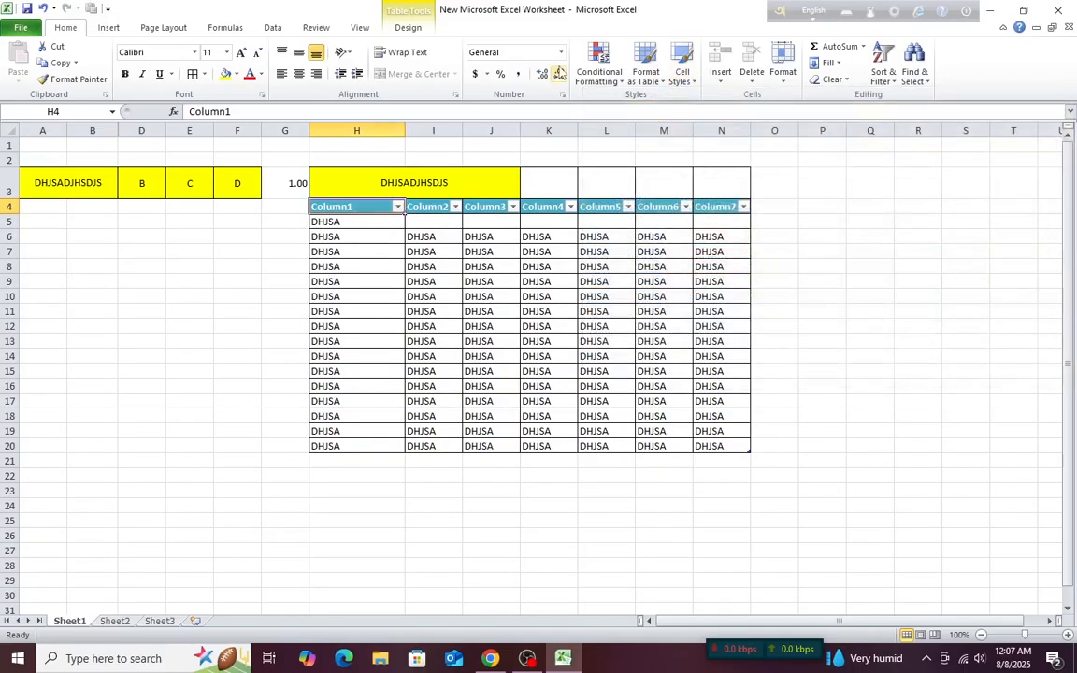
Examine the options for inserting and deleting rows, columns and sheets with the Column1 header selected.
left_click(728, 83)
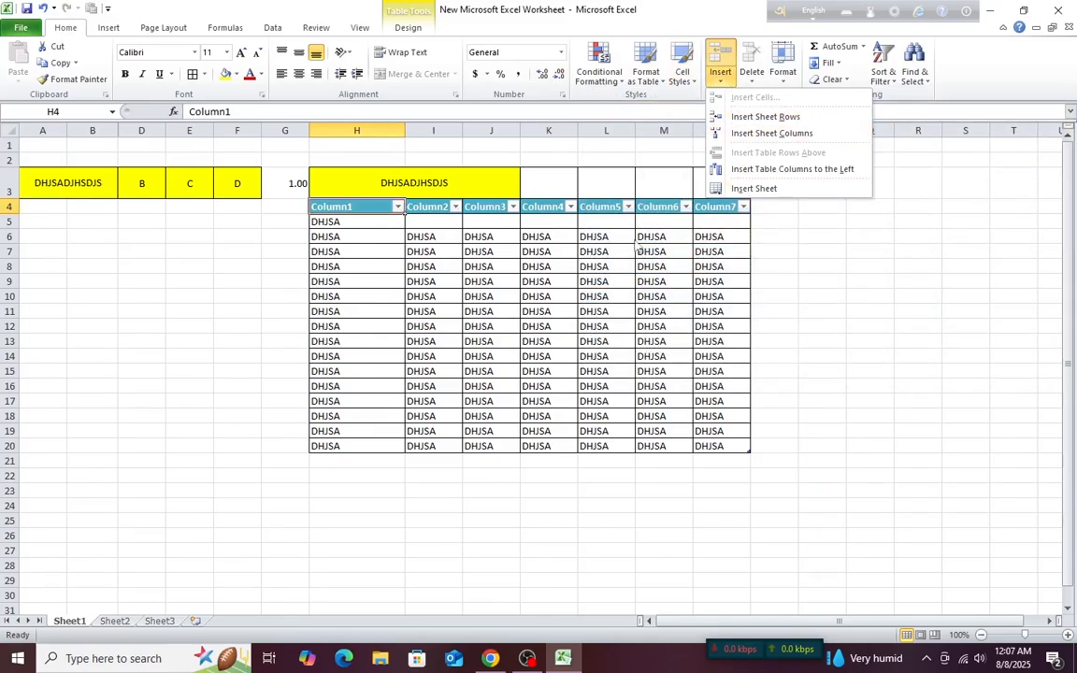
key("Escape")
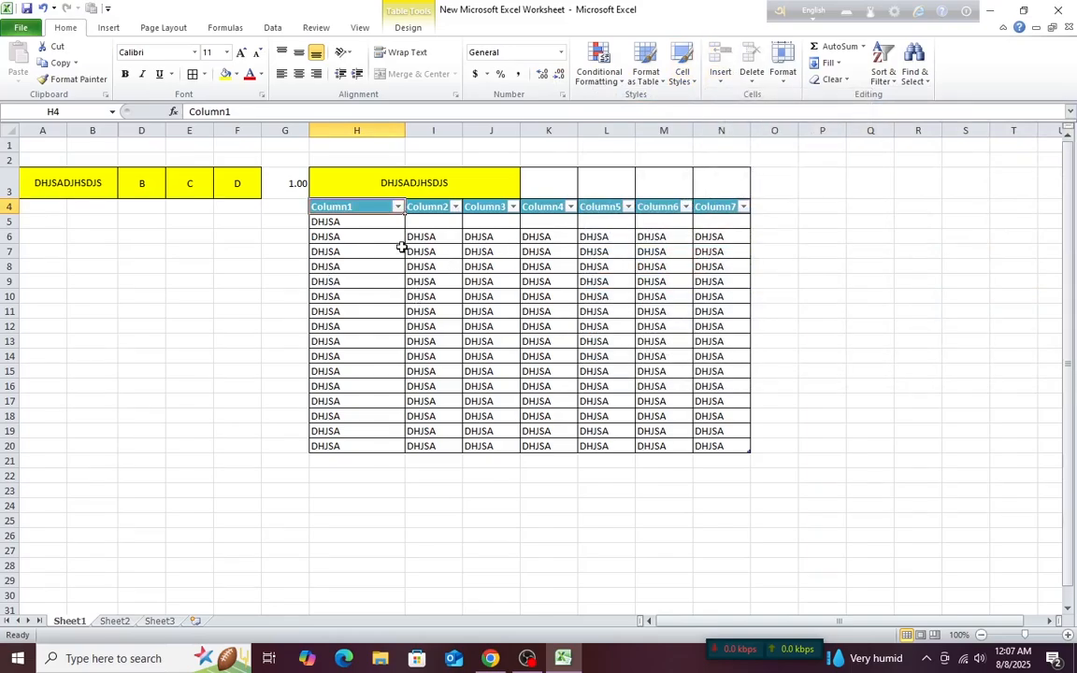
left_click(765, 82)
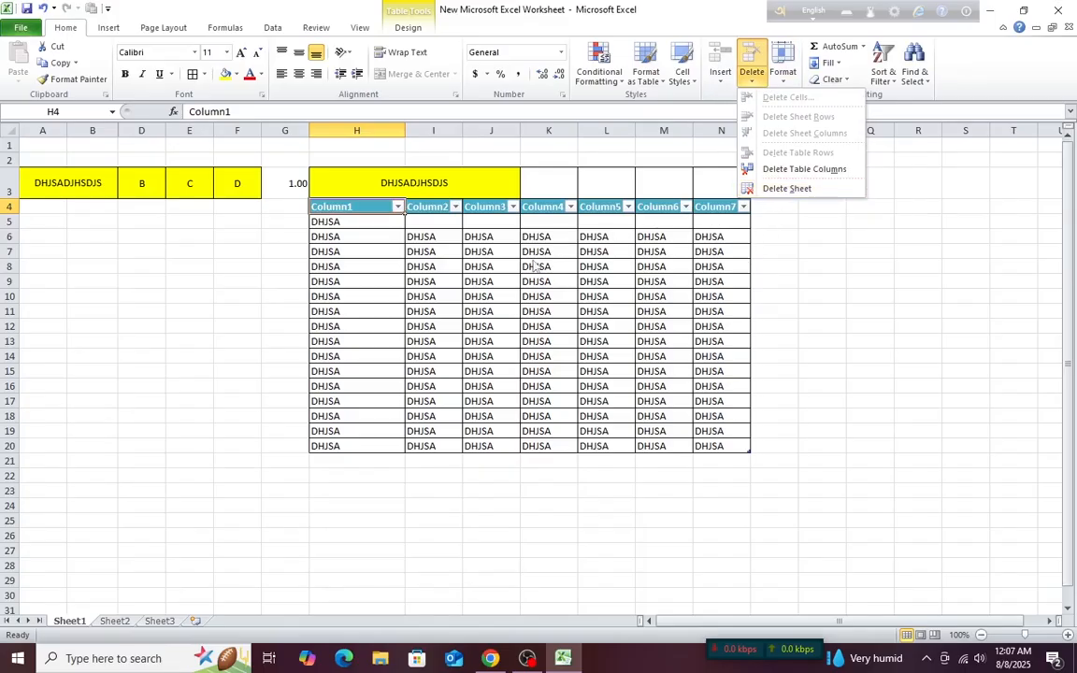
left_click(355, 284)
left_click(238, 280)
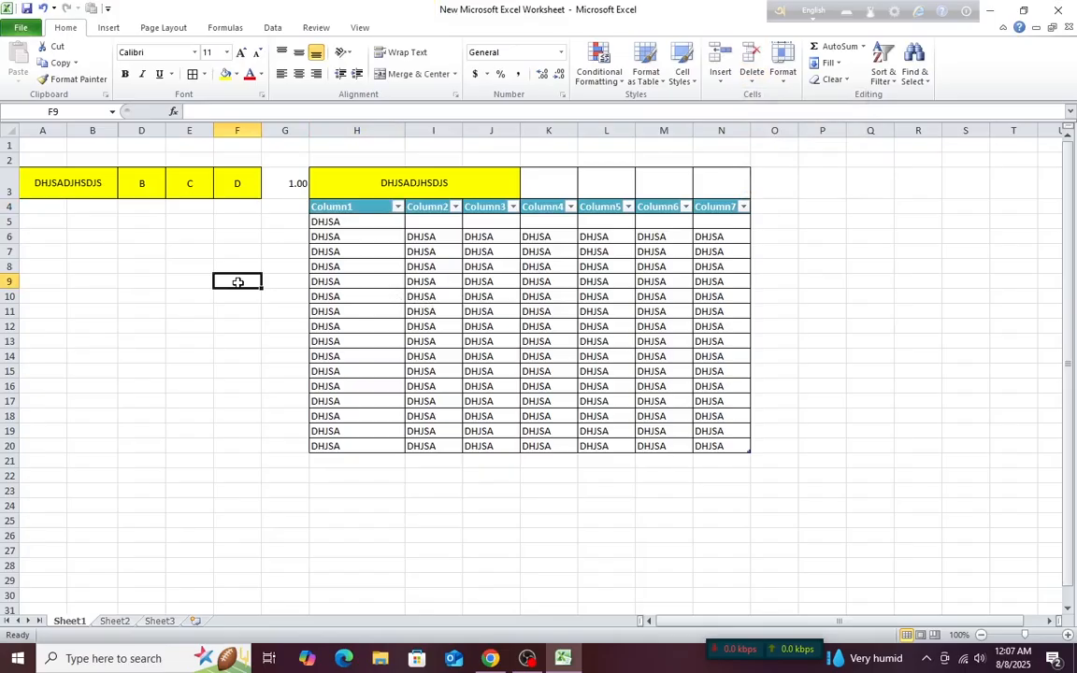
left_click(512, 295)
Delete sheet row 10 across the table.
left_click_drag(4, 268, 5, 298)
left_click(42, 341)
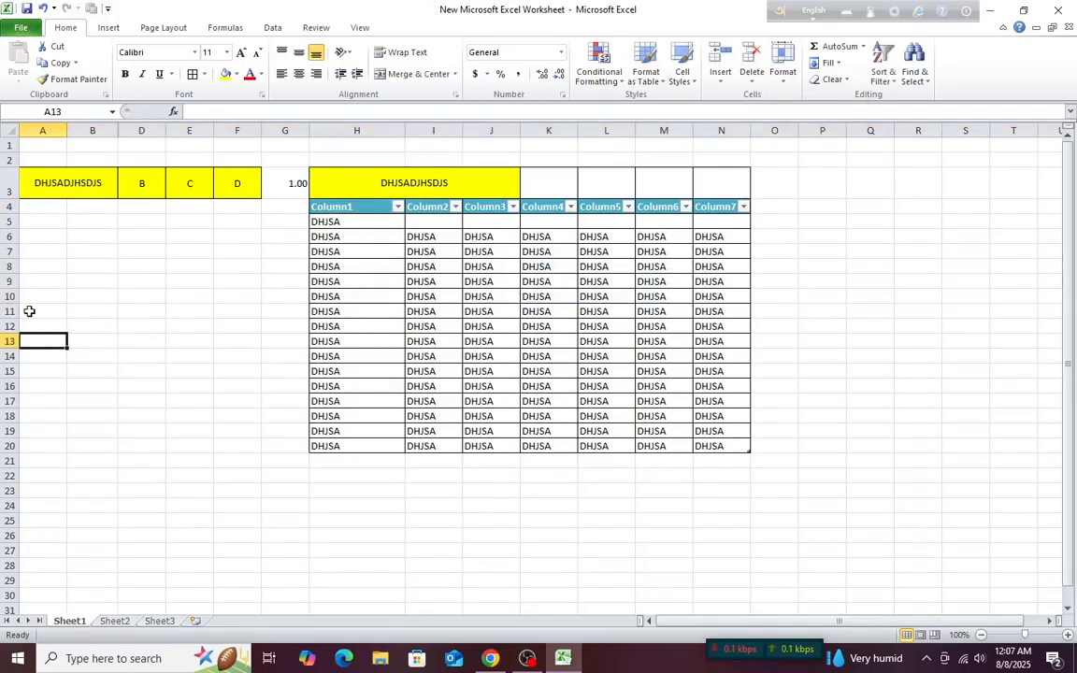
left_click(8, 296)
right_click(7, 296)
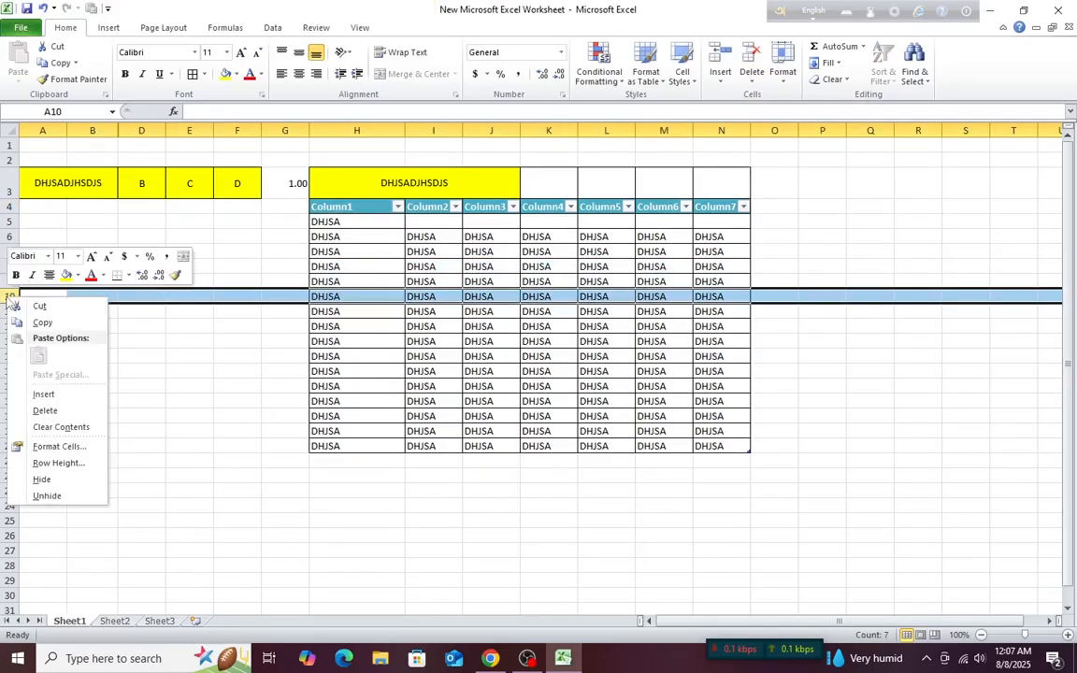
left_click(44, 411)
left_click(49, 384)
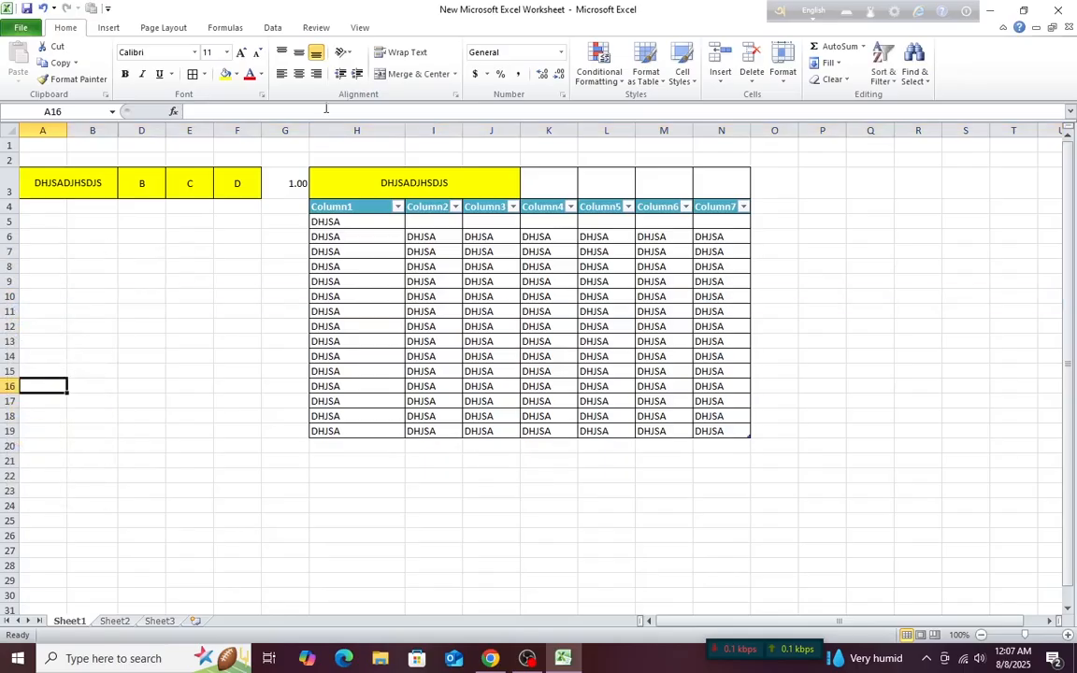
Delete sheet column L, which holds the table's Column5.
left_click(599, 128)
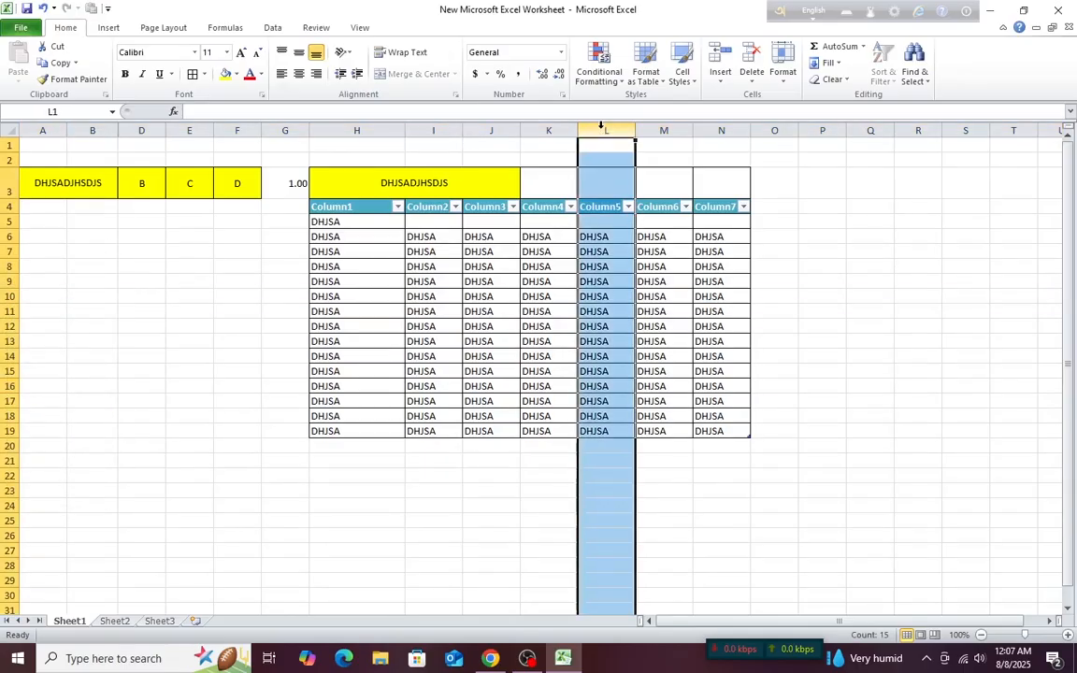
right_click(601, 126)
left_click(633, 243)
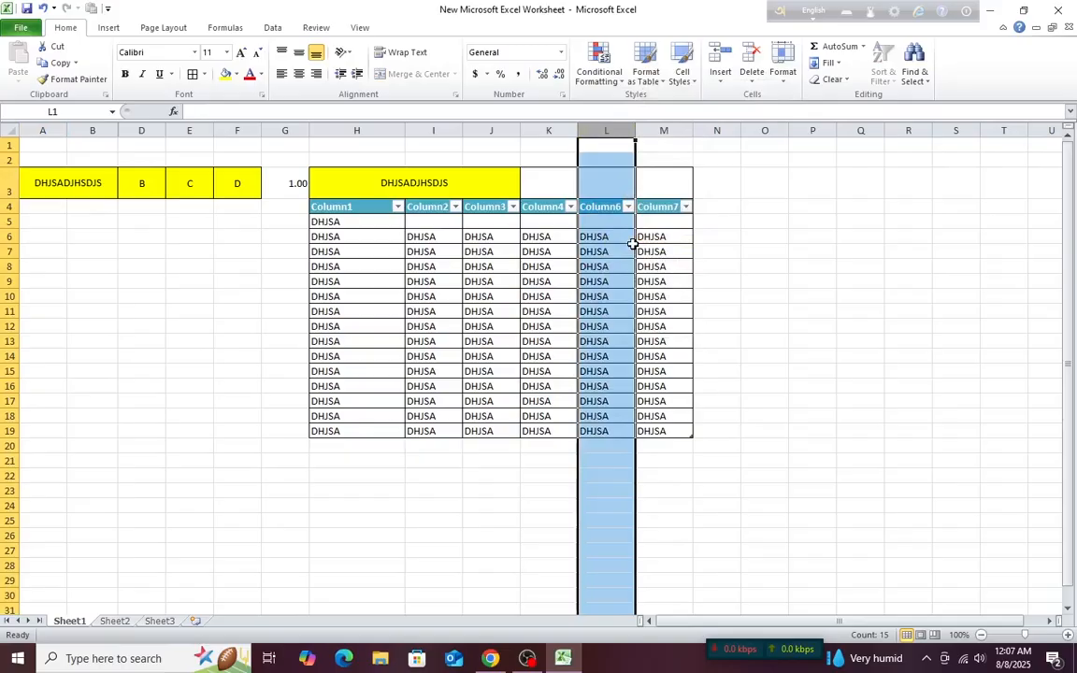
left_click(737, 266)
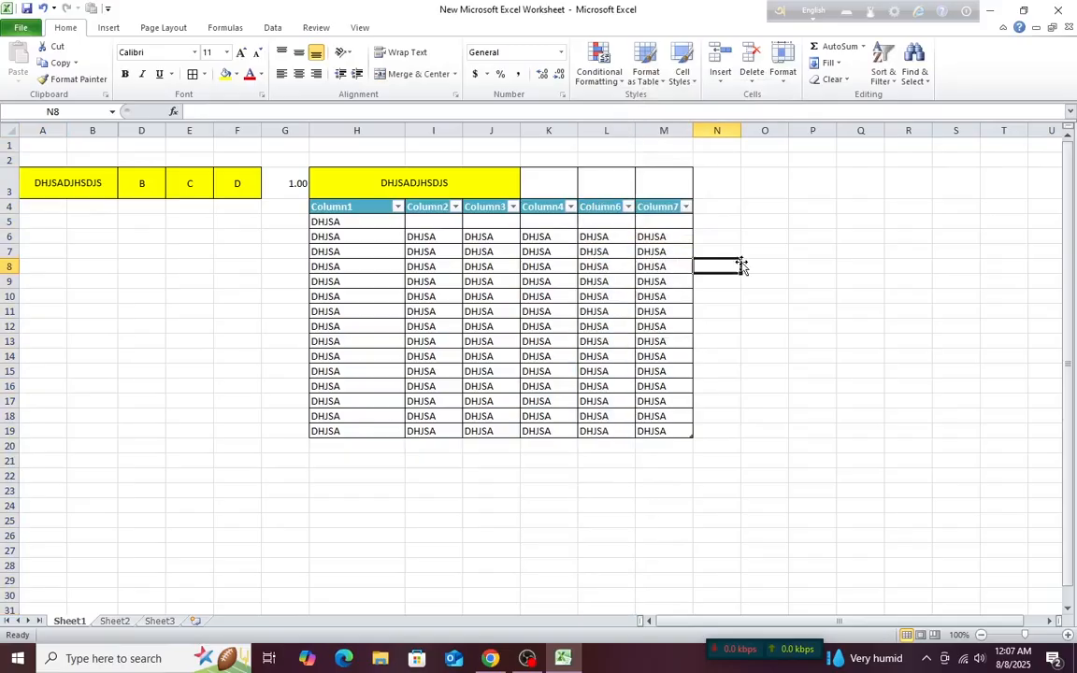
Examine the AutoSum functions, including Sum, Average, Count Numbers, Max and Min.
left_click(862, 47)
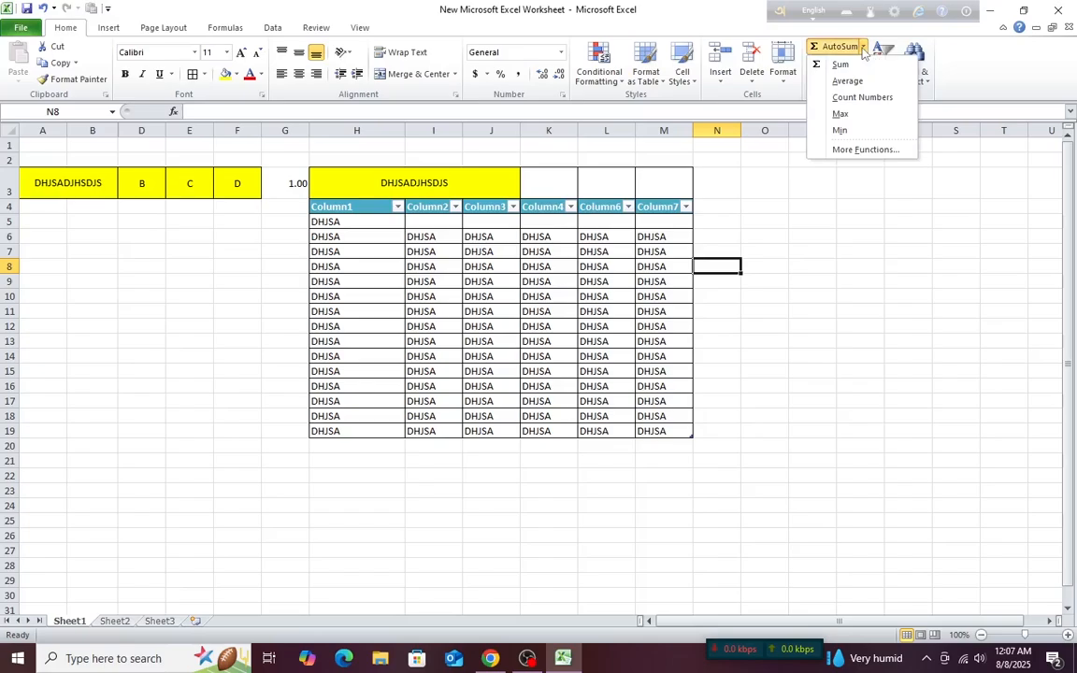
left_click(746, 7)
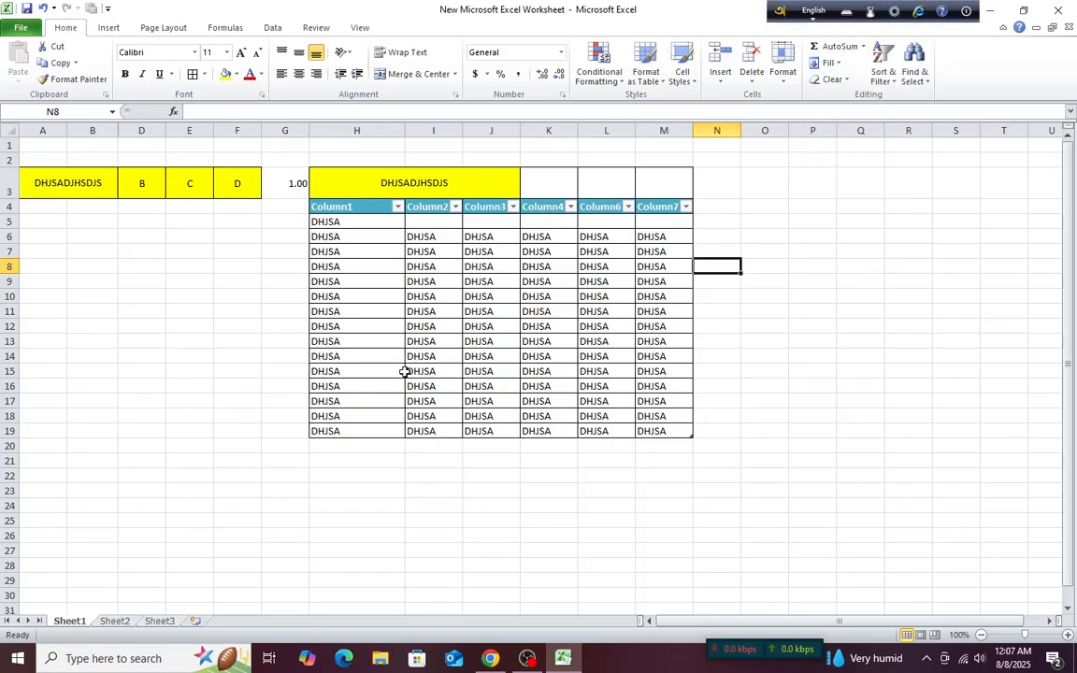
left_click(260, 427)
scroll(260, 426, "down", 3)
scroll(261, 426, "up", 3)
left_click(225, 296)
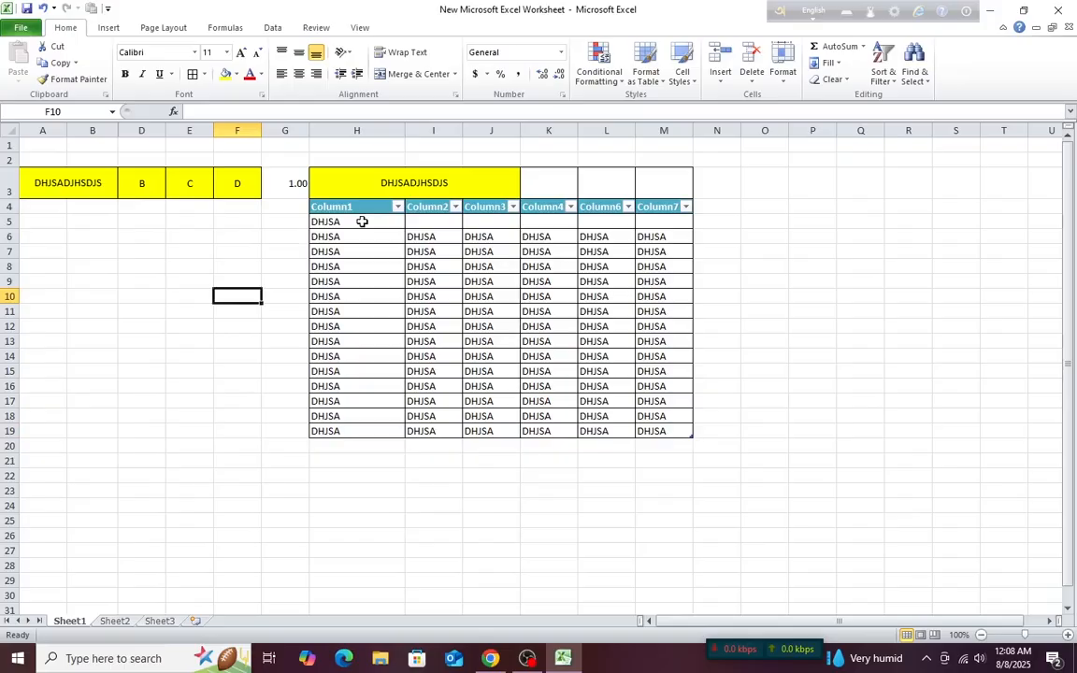
left_click(863, 47)
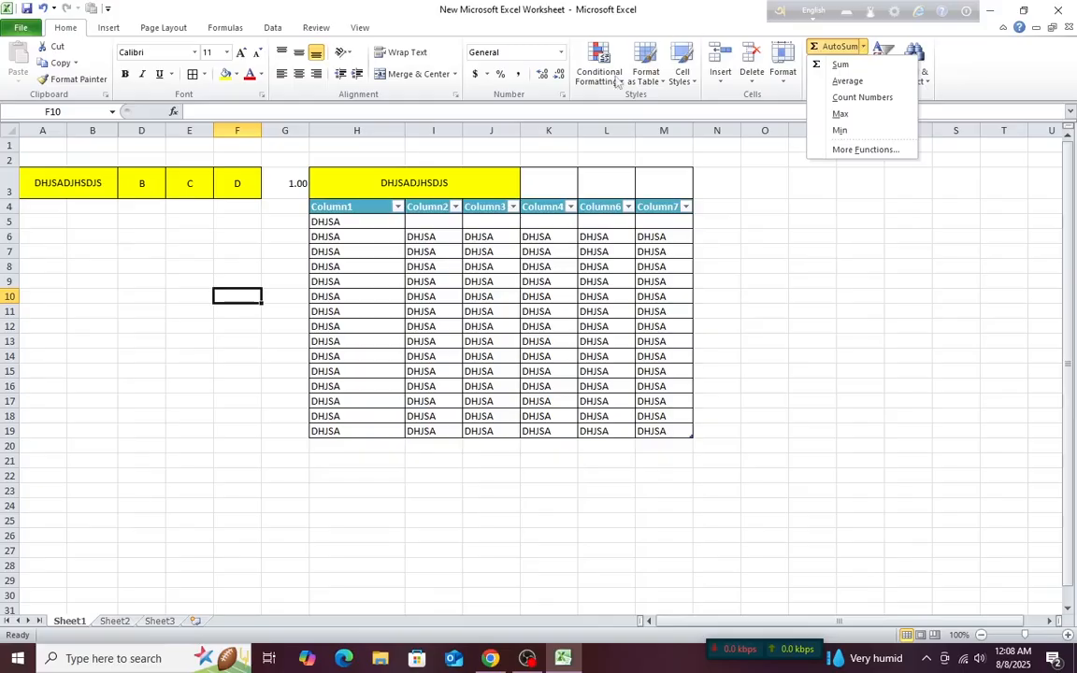
left_click(287, 222)
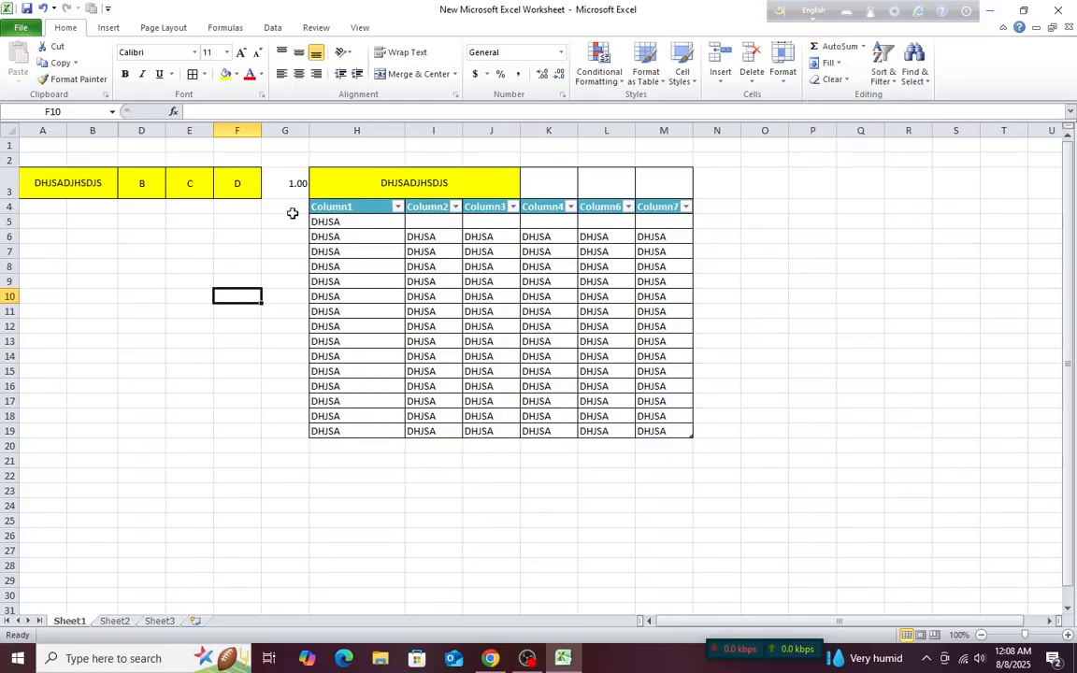
Enter the numbers 1 to 6 down column D, in cells D7 through D12.
left_click(409, 267)
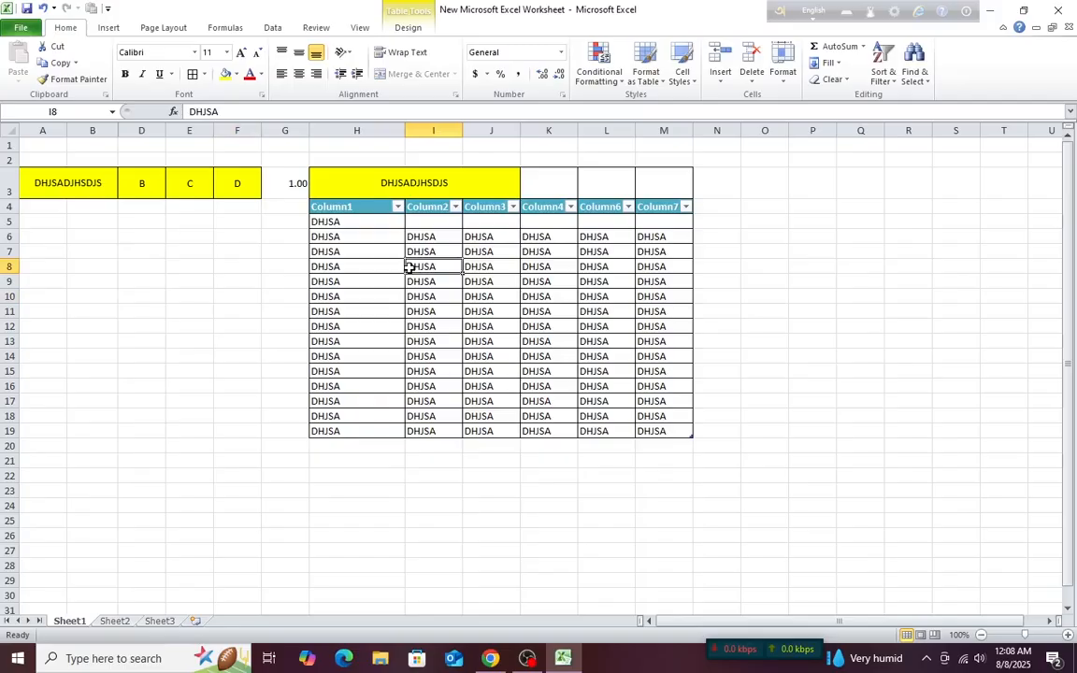
left_click(142, 250)
type("1")
key("Return")
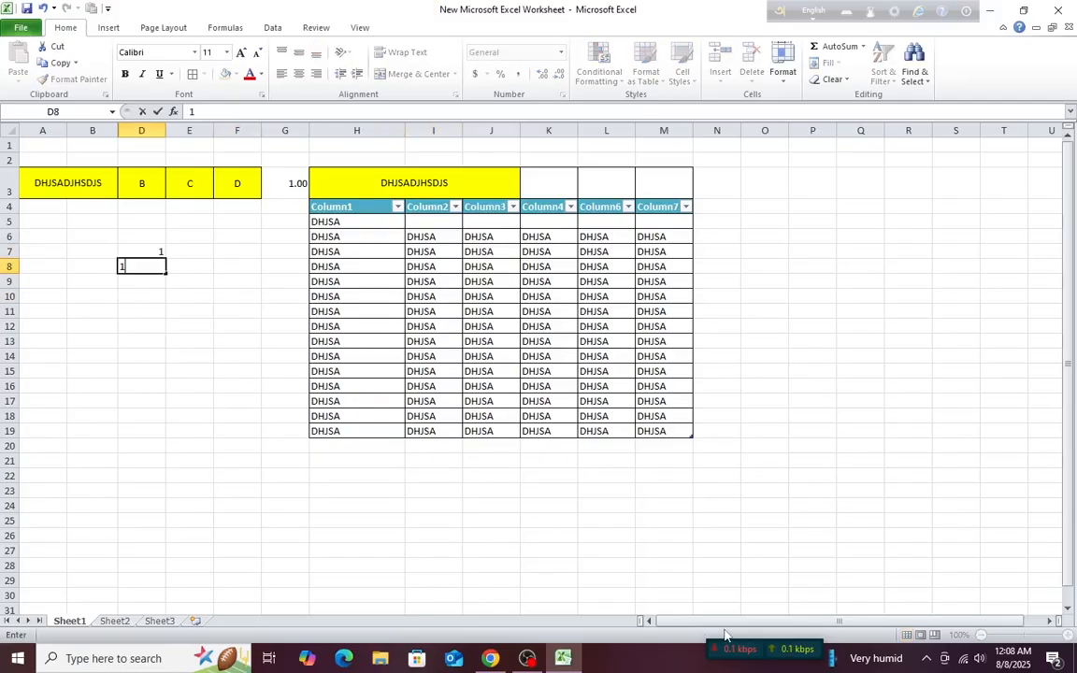
type("2")
key("Return")
type("3")
key("Return")
type("4")
key("Return")
type("5")
key("Return")
type("6")
key("Return")
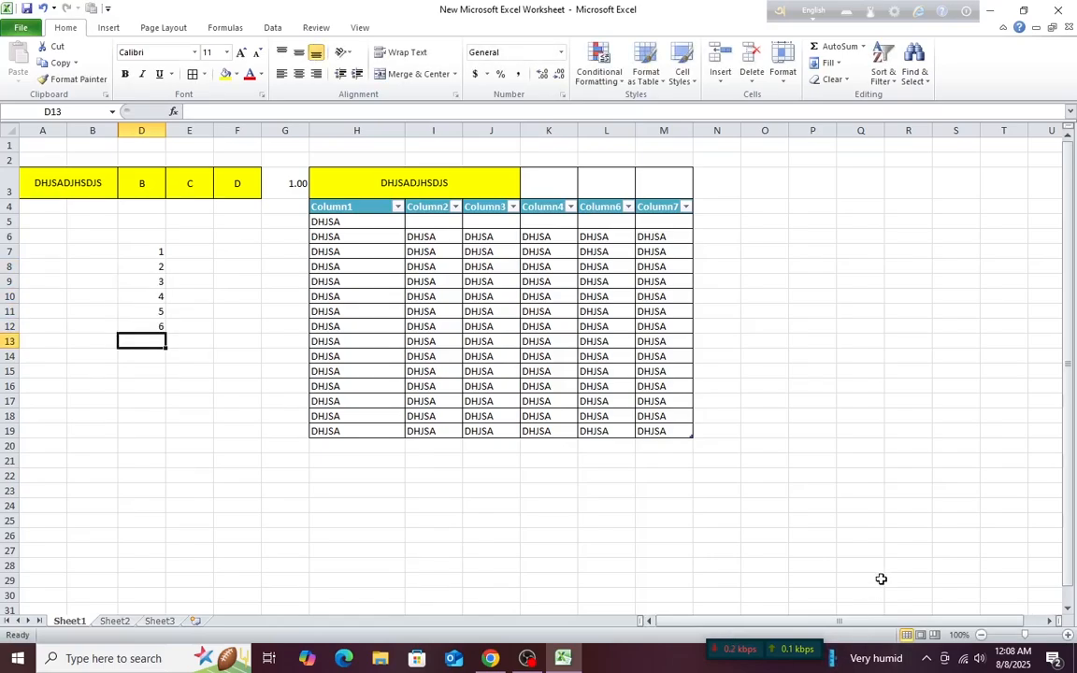
Total the numbers in D7:D12 with AutoSum in cell D13, and check the summed range and its formula.
left_click(185, 357)
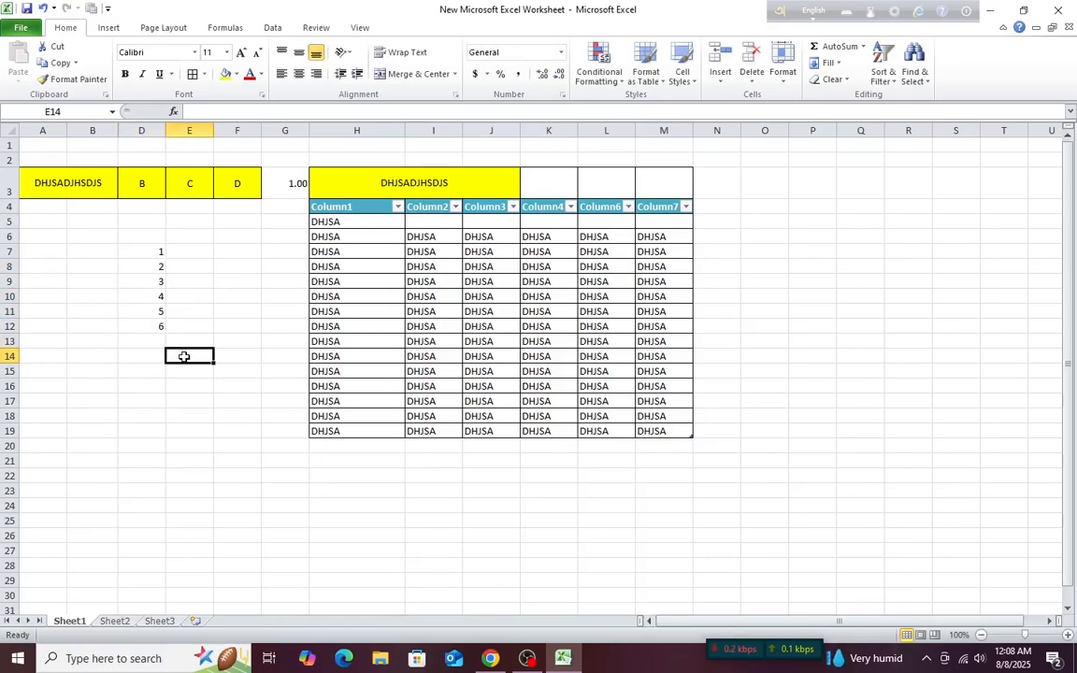
left_click(135, 340)
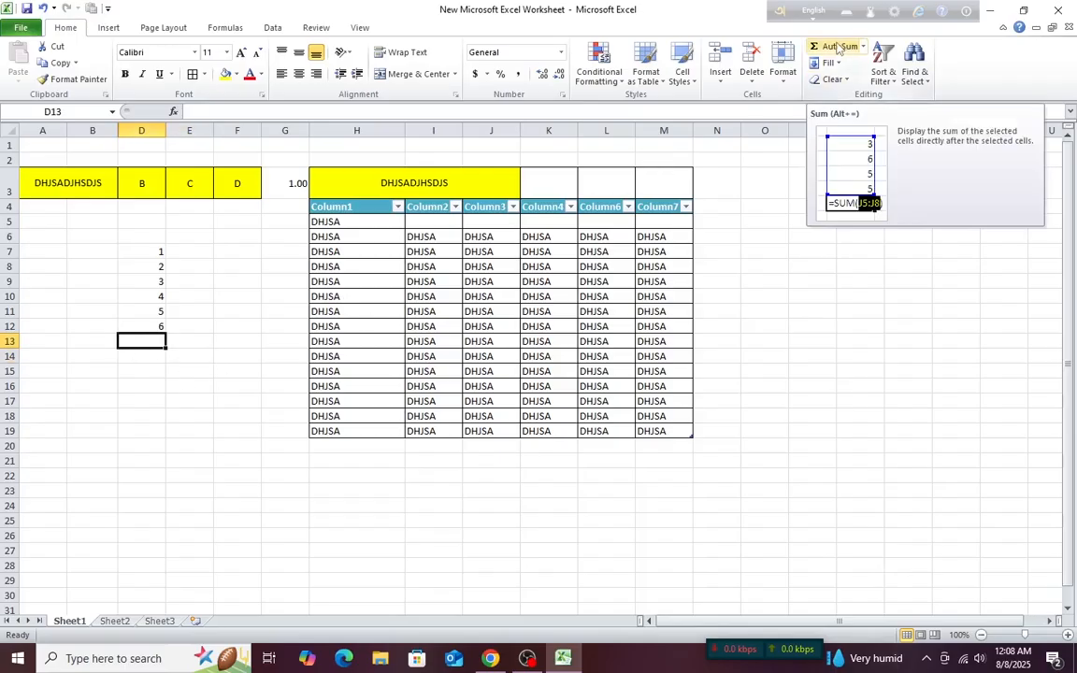
left_click(838, 46)
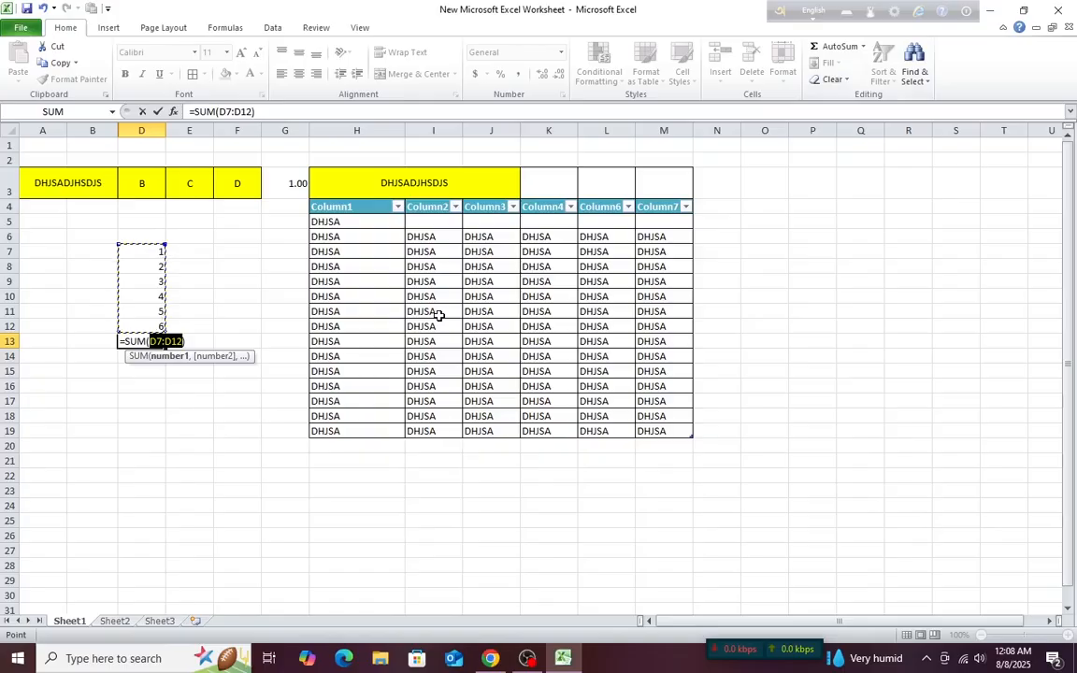
key("Return")
left_click_drag(137, 254, 142, 328)
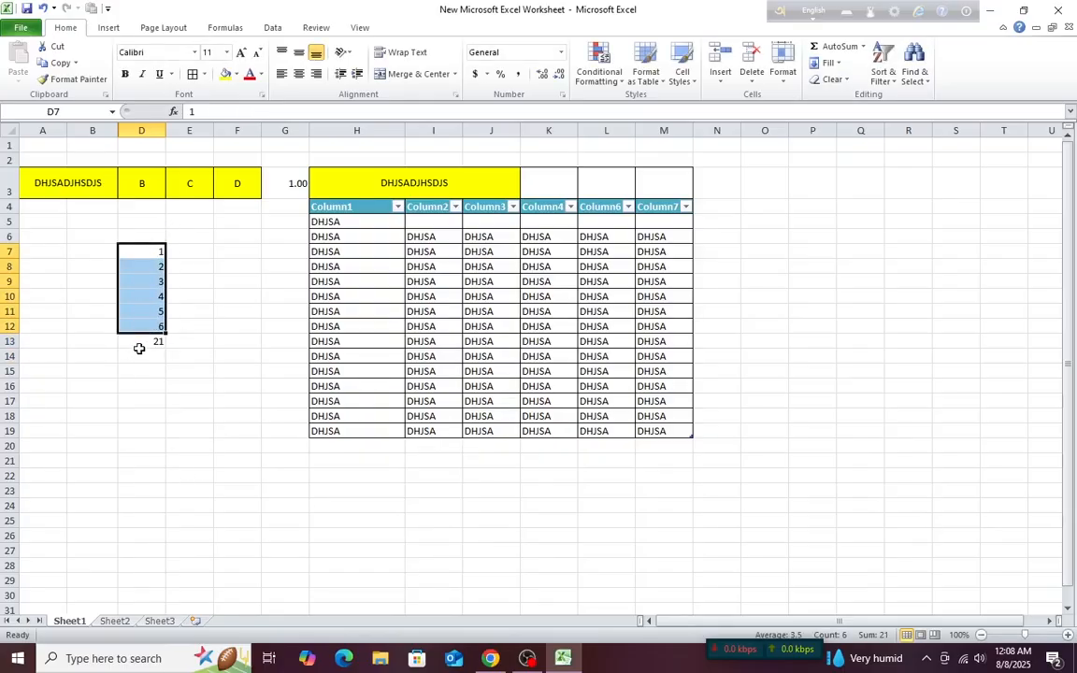
left_click(138, 346)
left_click_drag(149, 250, 149, 323)
left_click(135, 352)
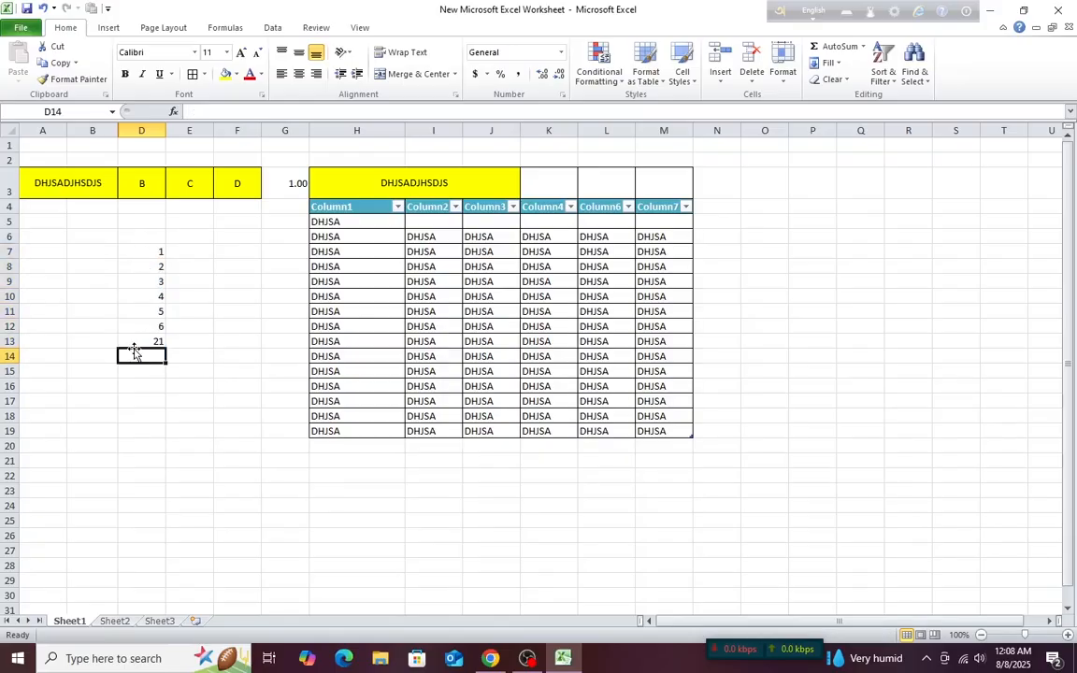
left_click(151, 343)
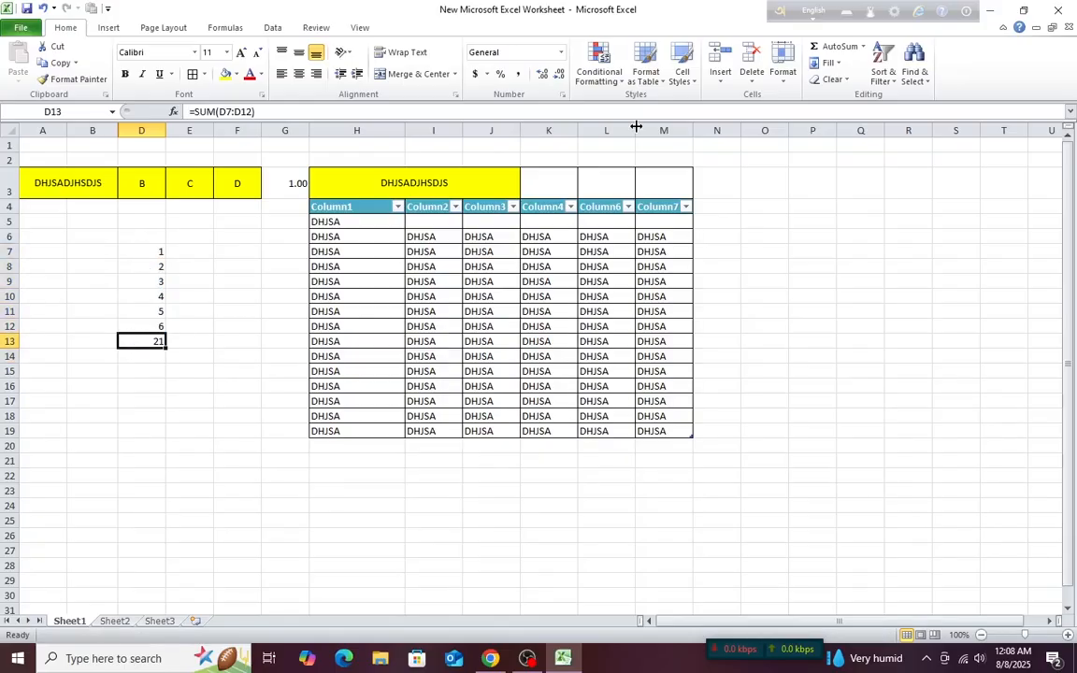
Calculate the average of D7:D12 in cell D14 with the AutoSum Average function, and inspect its formula.
left_click(865, 48)
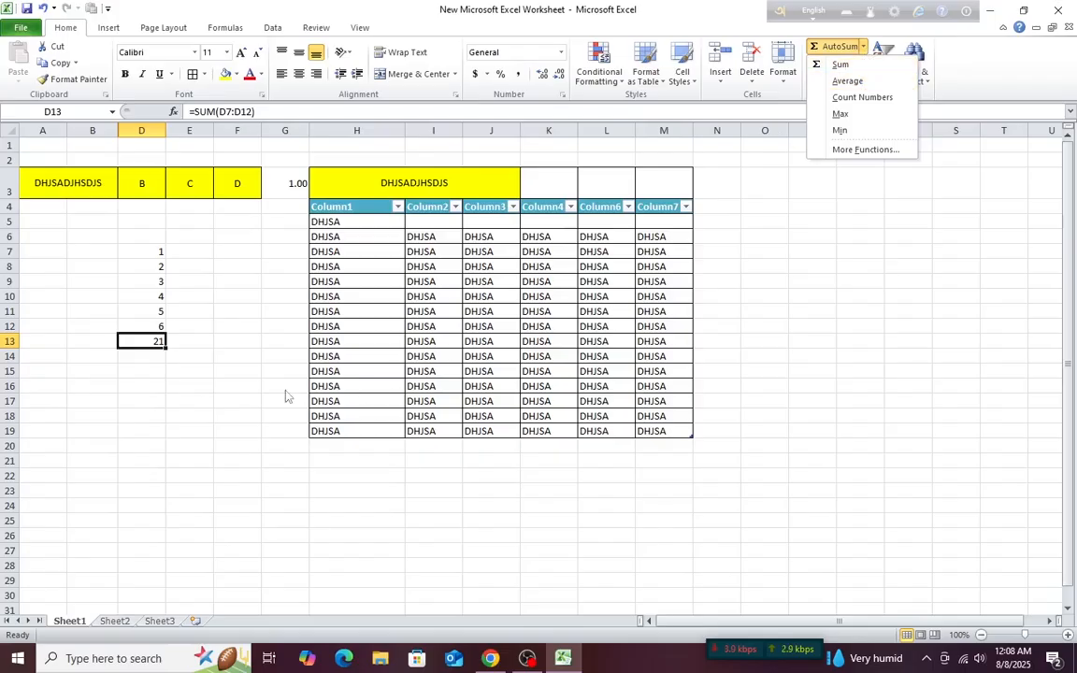
left_click(187, 346)
left_click_drag(147, 253, 140, 319)
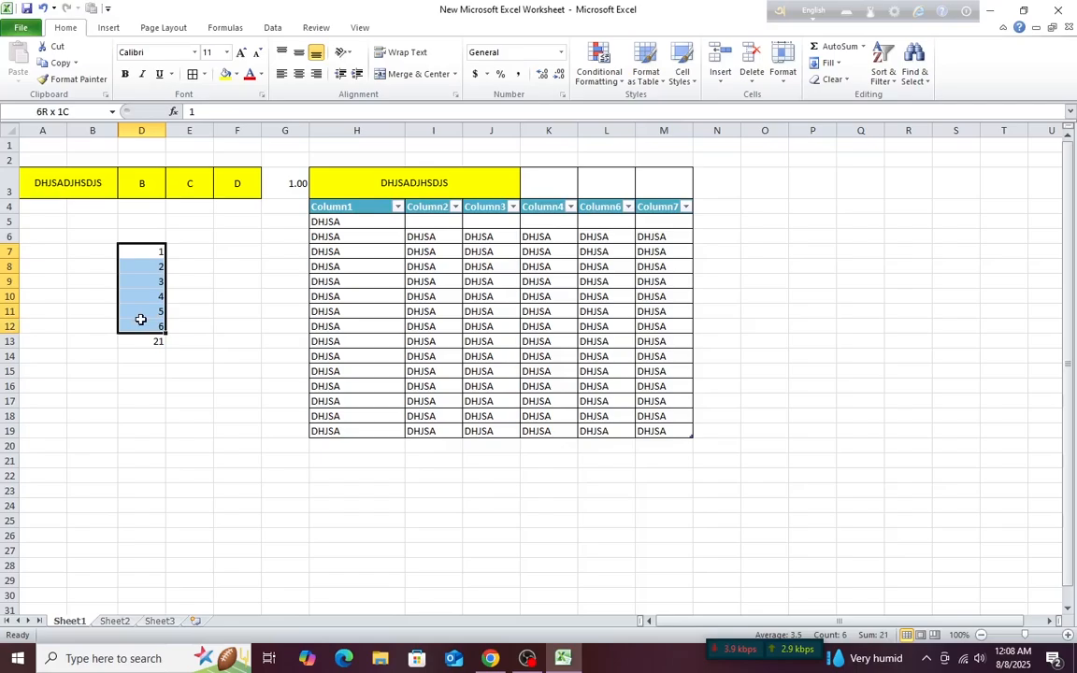
left_click_drag(140, 320, 140, 319)
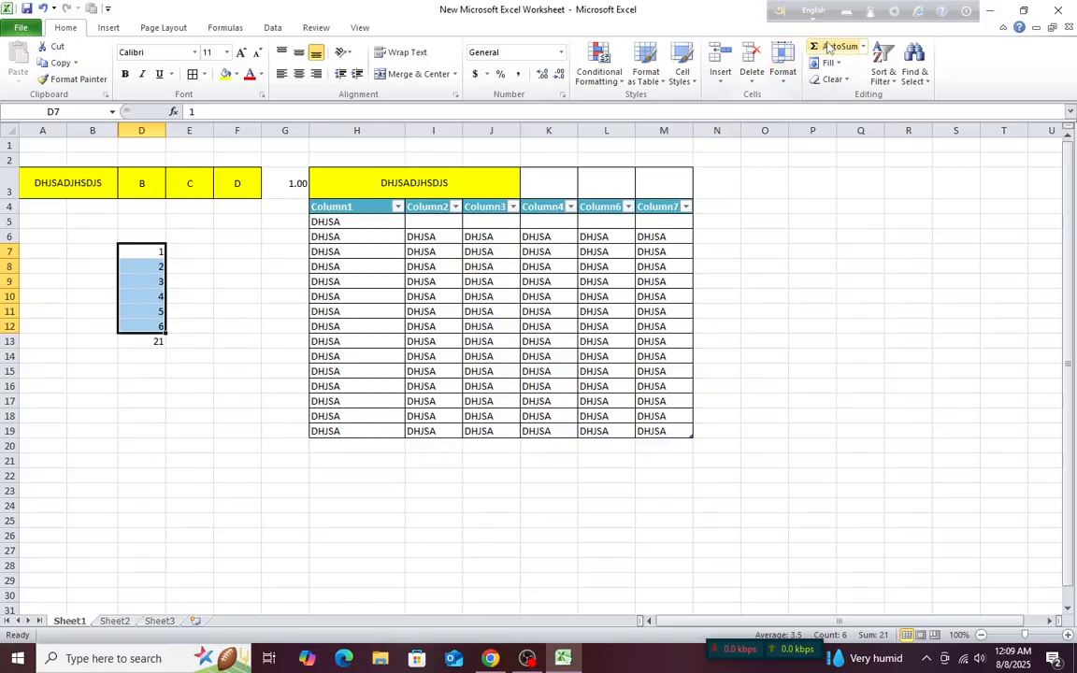
left_click(863, 46)
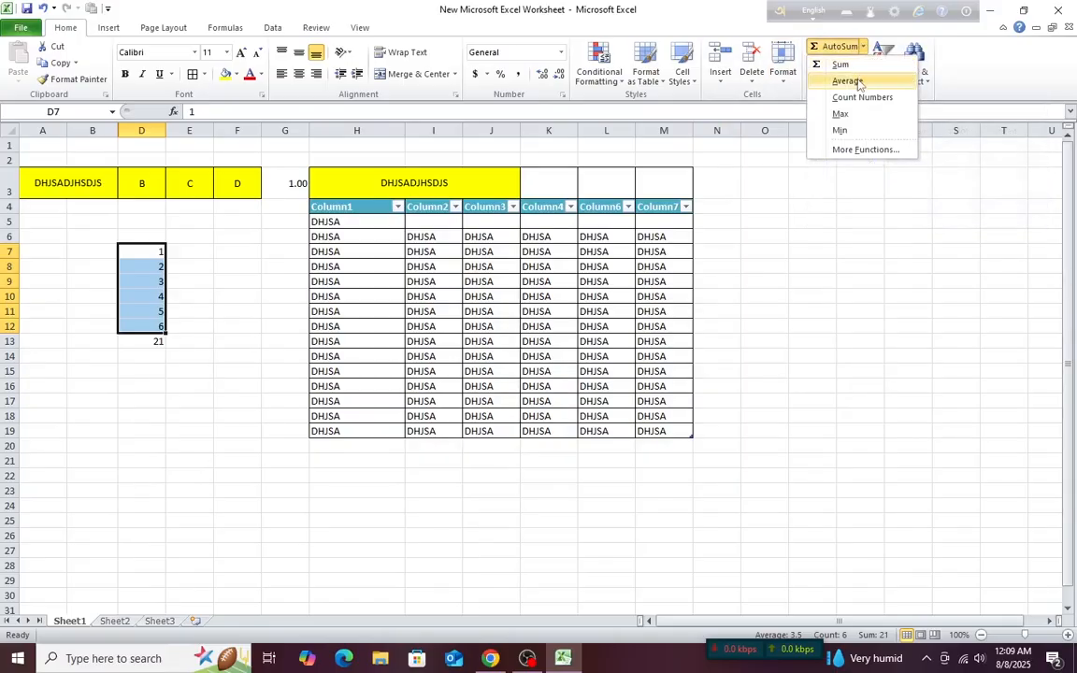
left_click(859, 81)
left_click(103, 371)
left_click(148, 358)
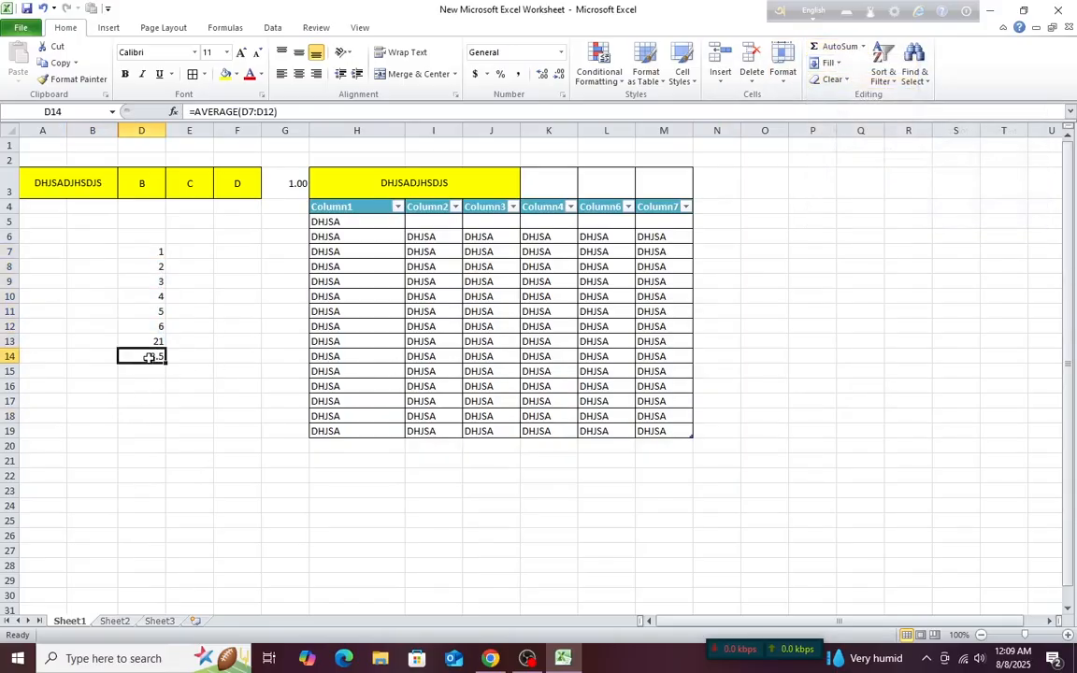
left_click_drag(142, 249, 144, 324)
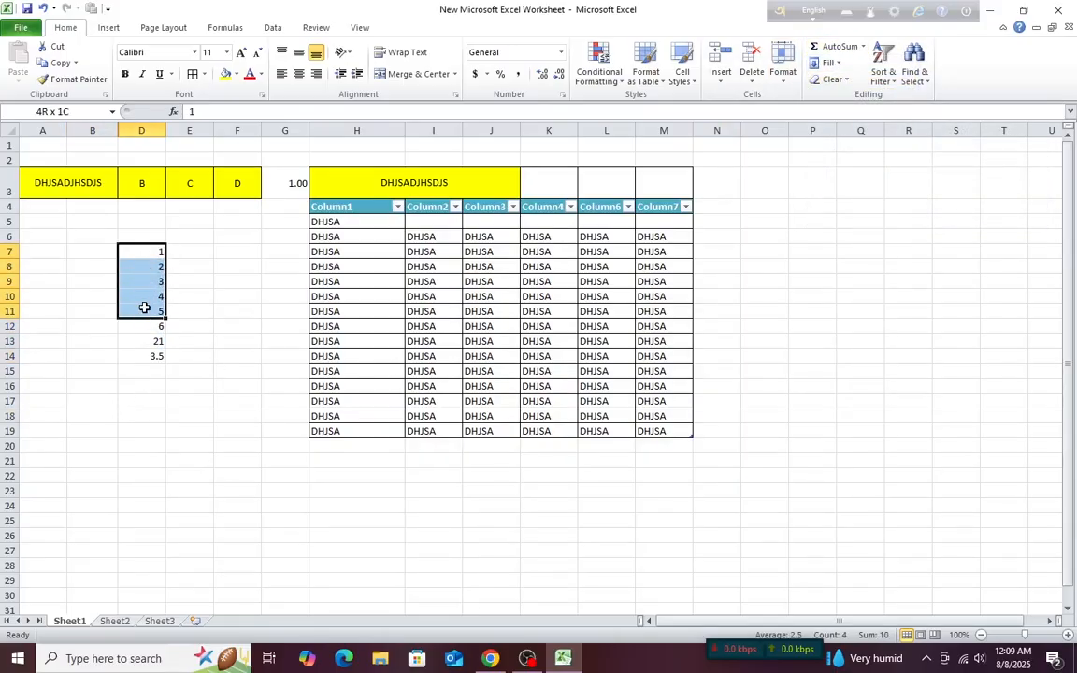
left_click(134, 362)
left_click(838, 46)
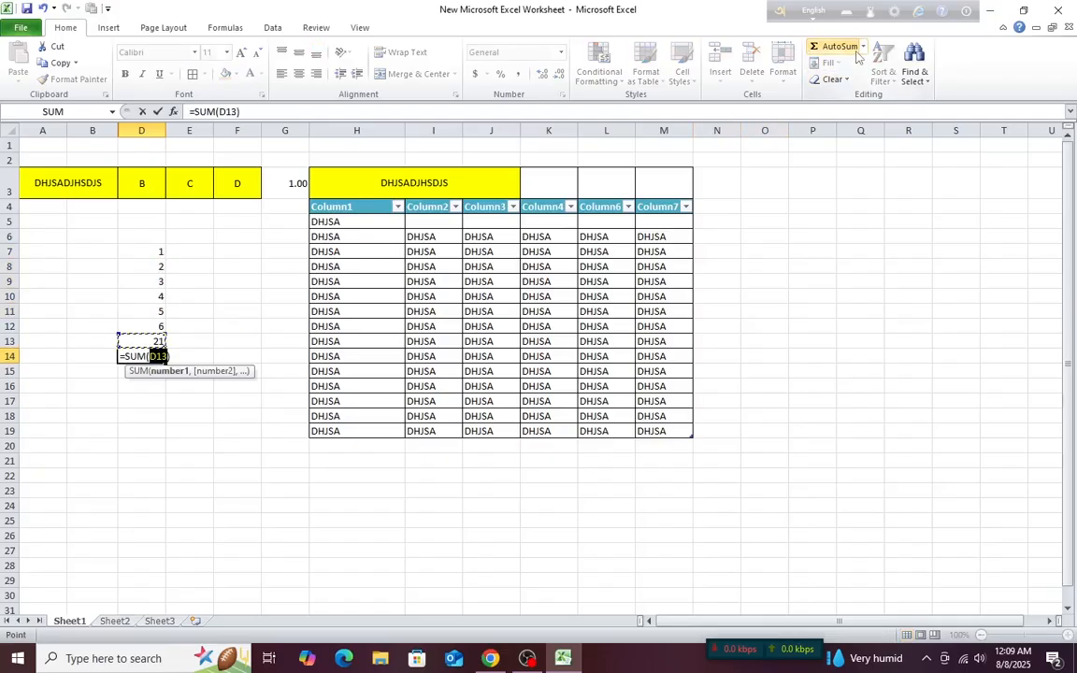
key("Escape")
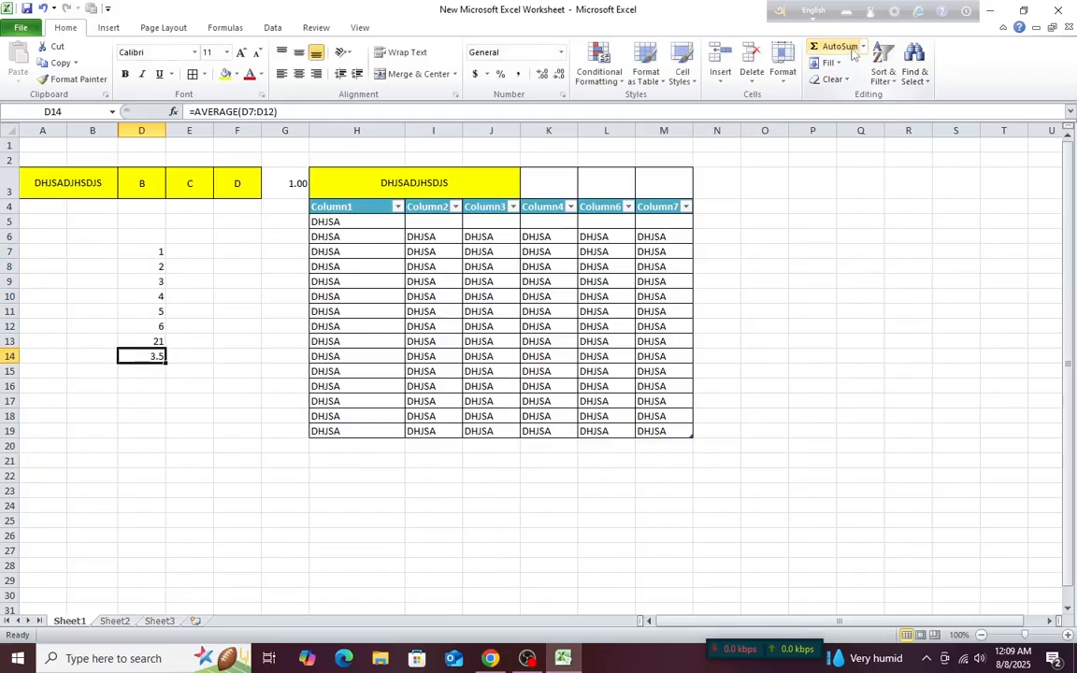
left_click(863, 46)
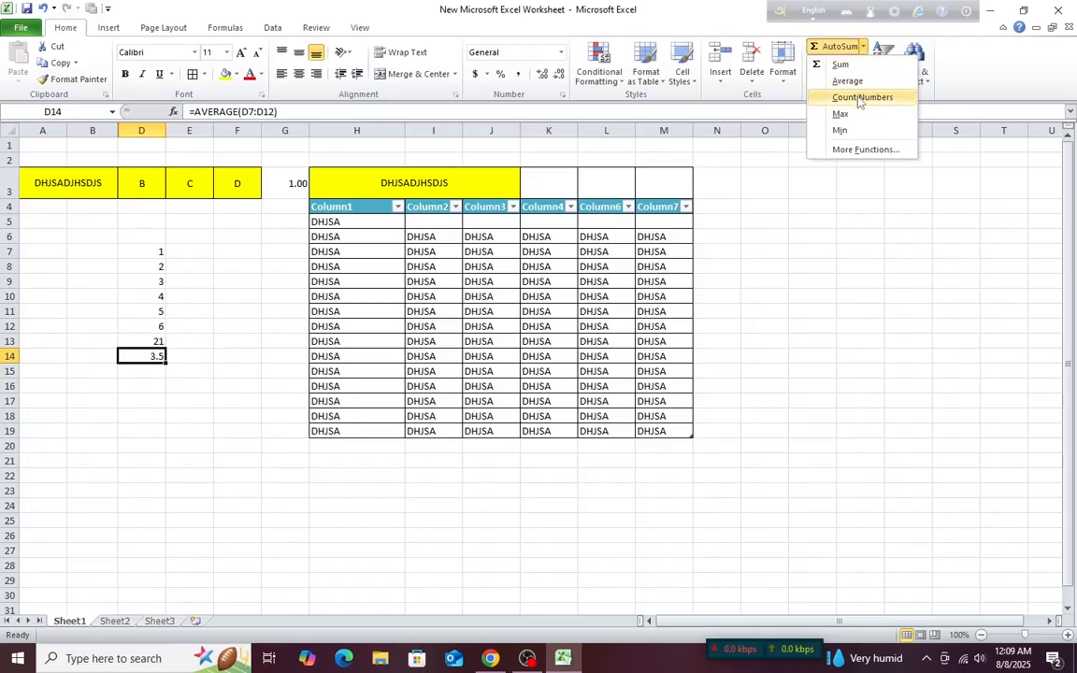
key("Escape")
Count the numbers in D7:D12 with the AutoSum Count Numbers function, and inspect the formula in D15.
left_click_drag(143, 248, 142, 327)
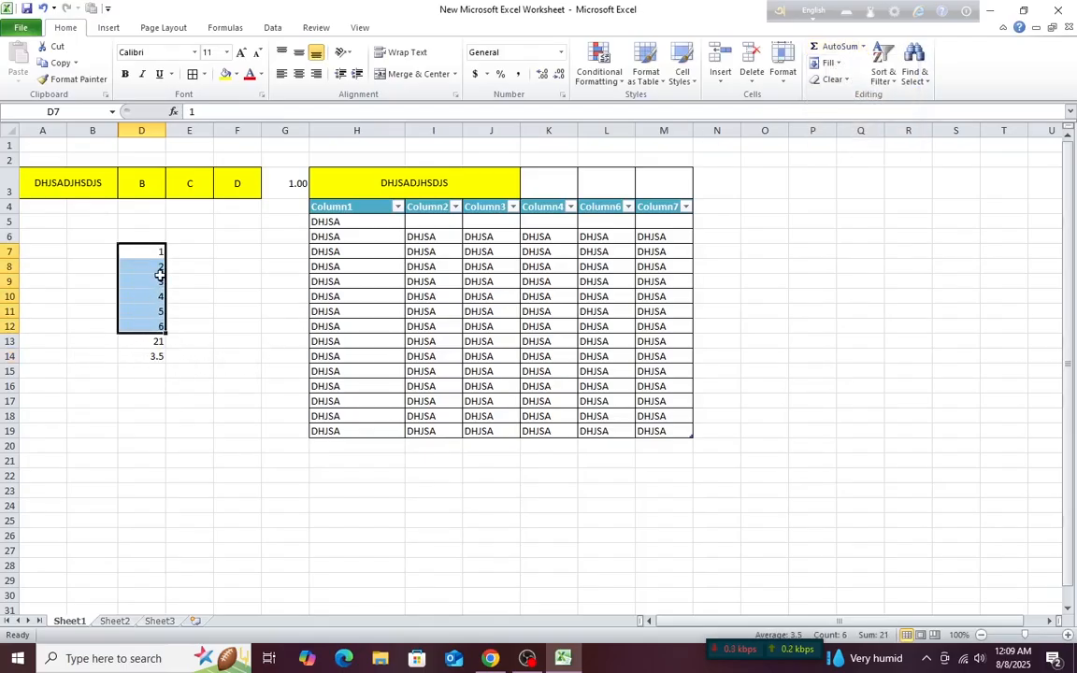
left_click_drag(141, 250, 142, 323)
left_click(863, 48)
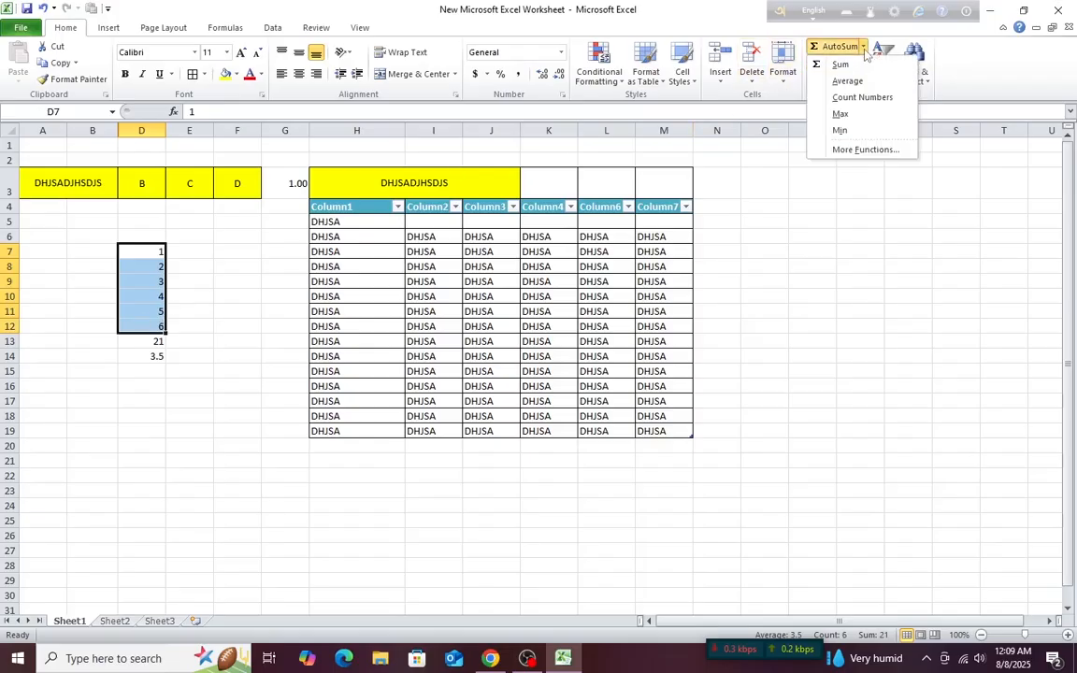
left_click(861, 97)
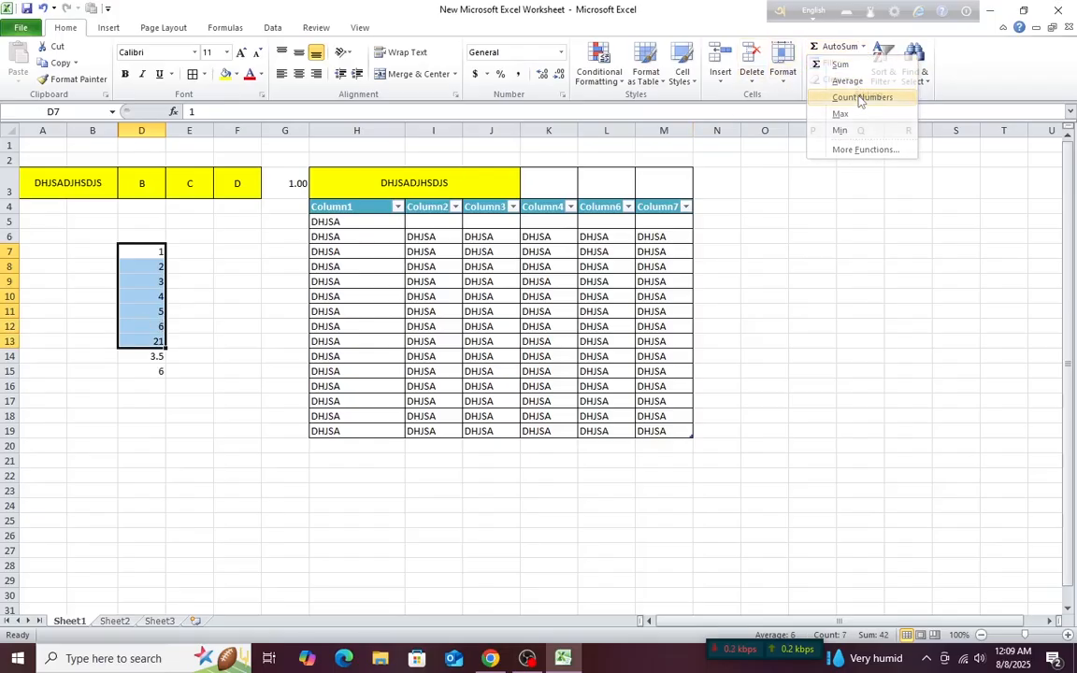
left_click(156, 375)
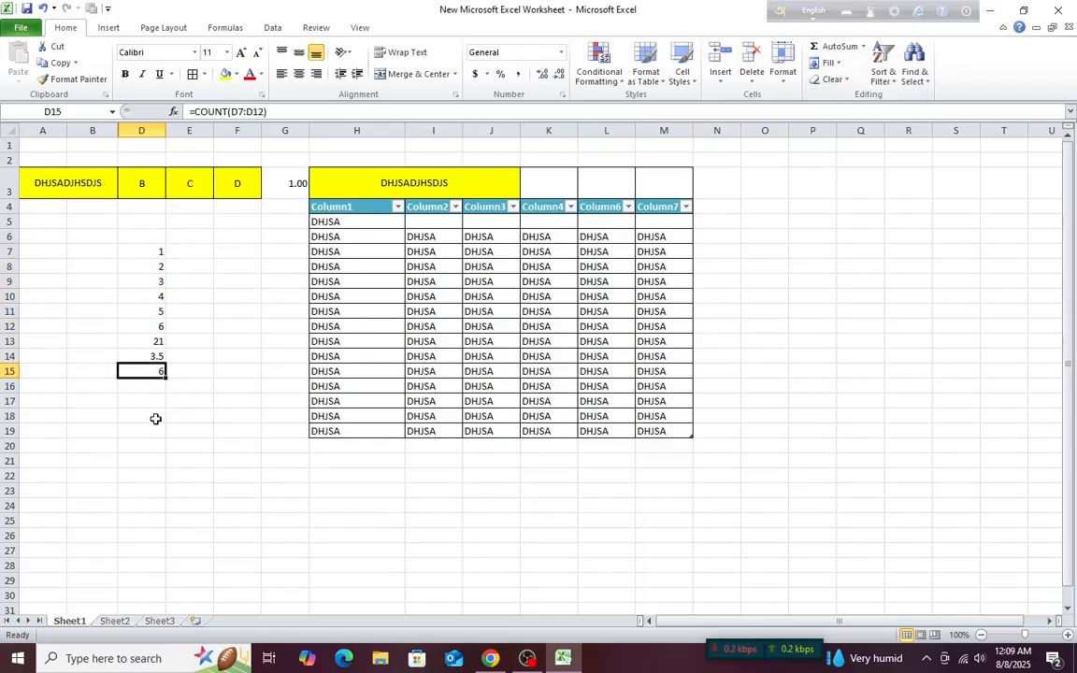
Find the largest value of D7:D12 with the AutoSum Max function, and inspect the formula in D16.
left_click(864, 45)
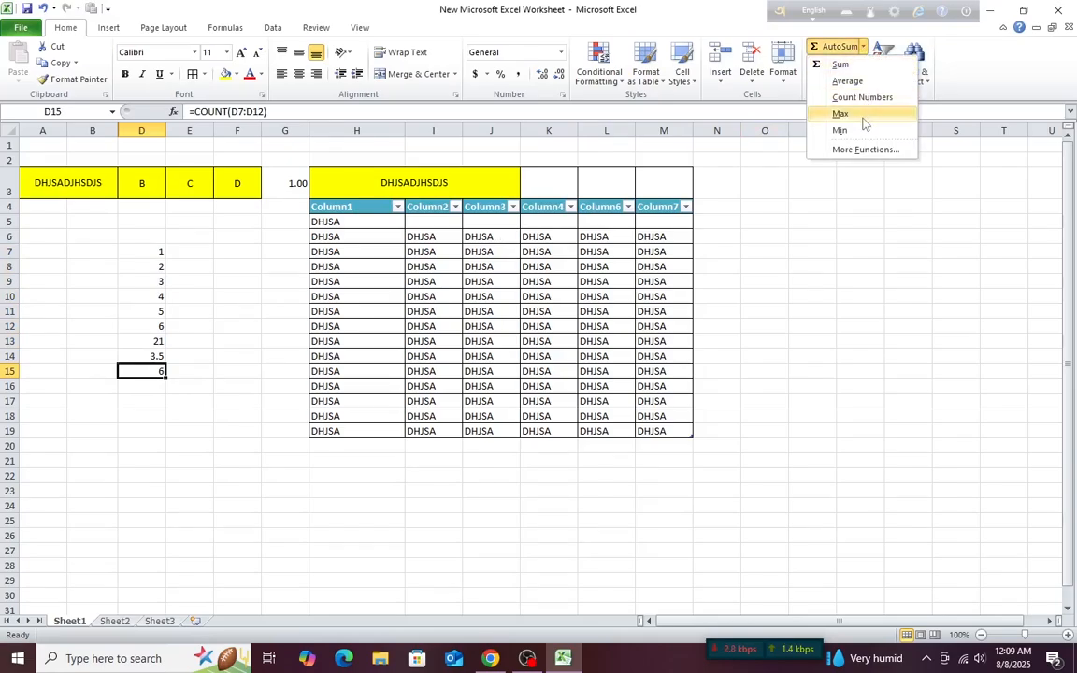
left_click(248, 363)
left_click_drag(149, 250, 153, 330)
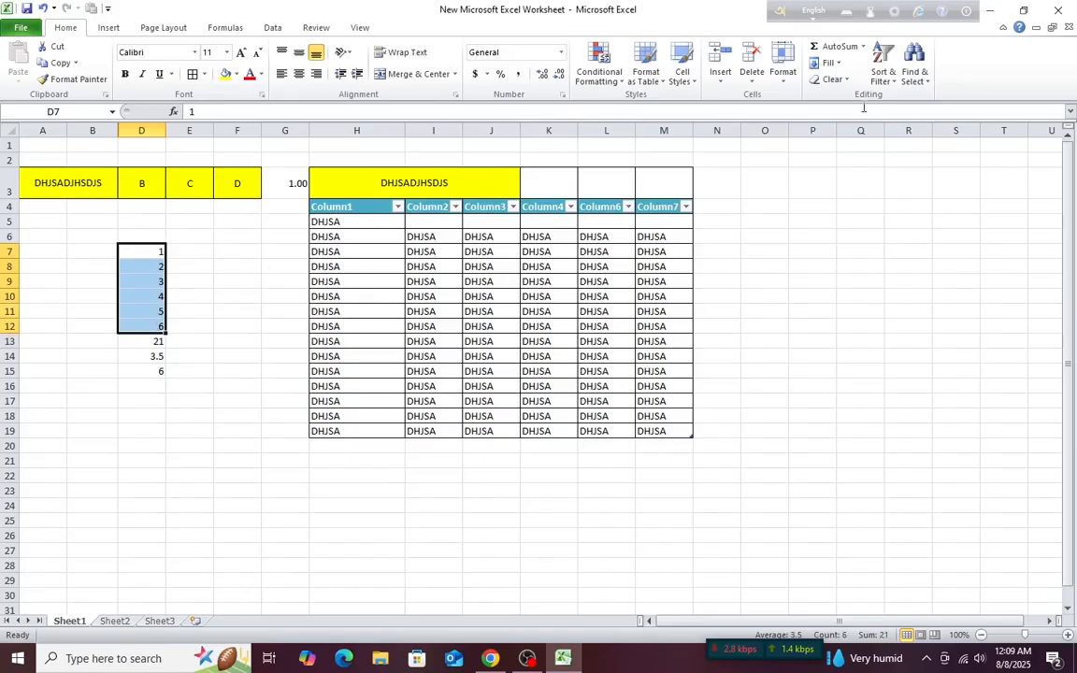
left_click(863, 47)
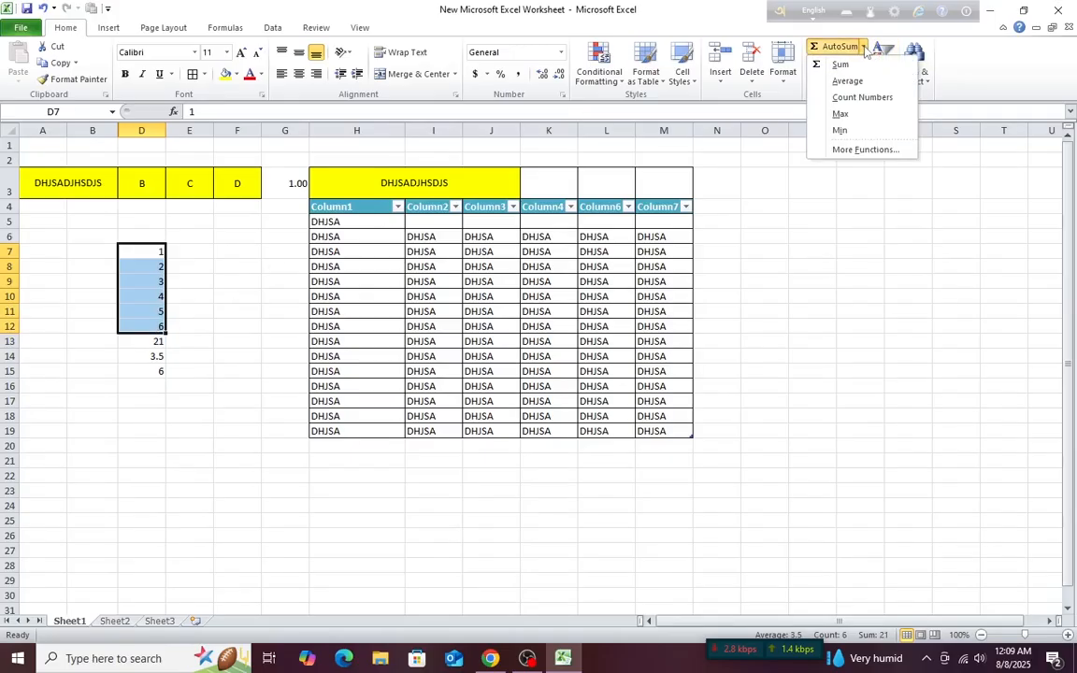
left_click(845, 114)
left_click(153, 387)
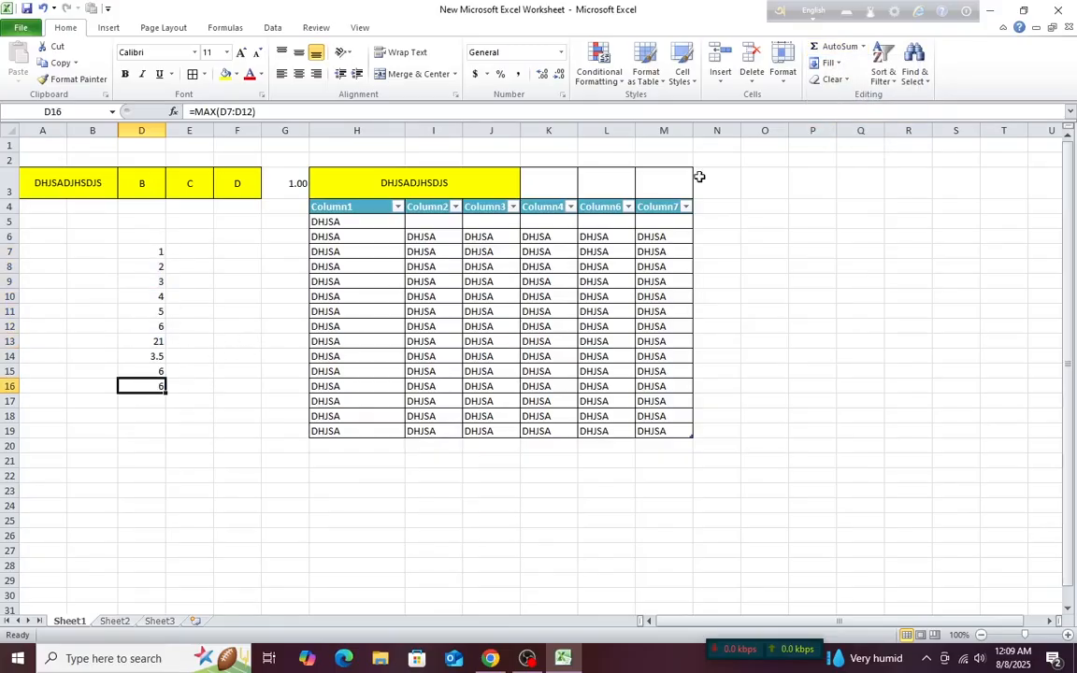
Find the smallest value of D7:D12 with the AutoSum Min function, and inspect the formula in D17.
left_click(217, 341)
left_click_drag(144, 250, 141, 324)
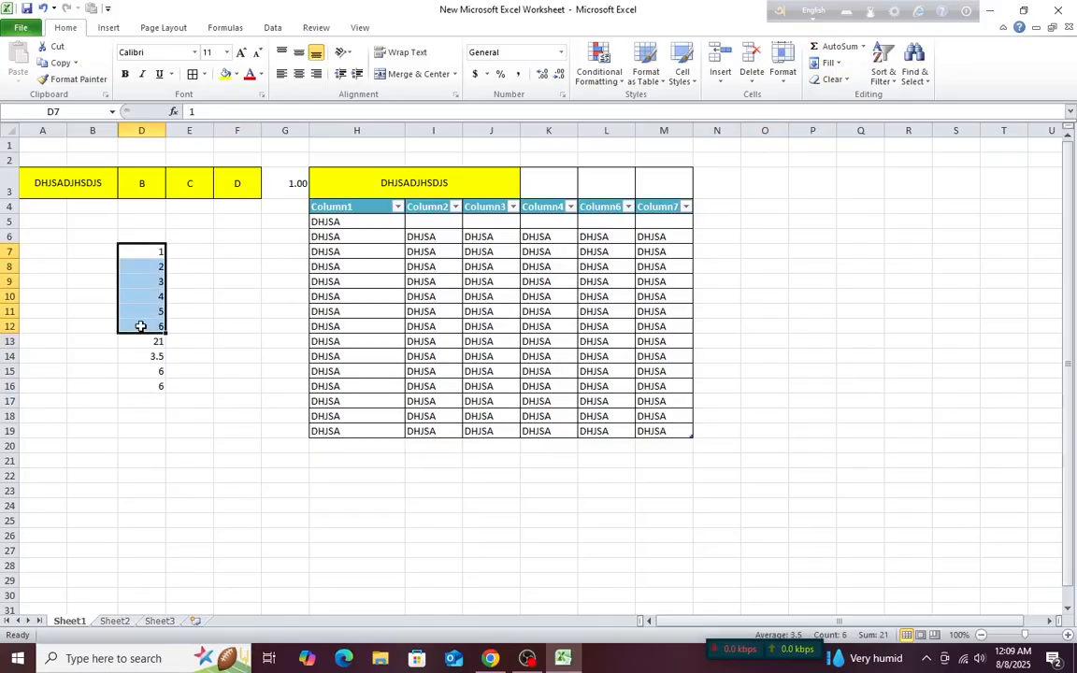
left_click(864, 46)
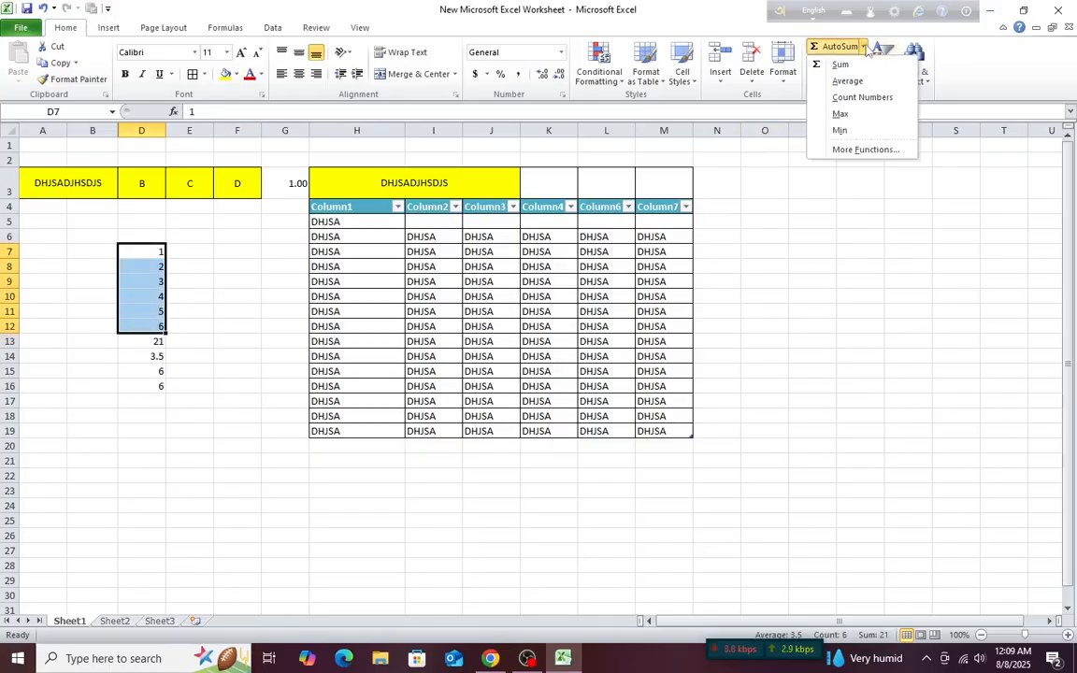
left_click(840, 131)
left_click(142, 402)
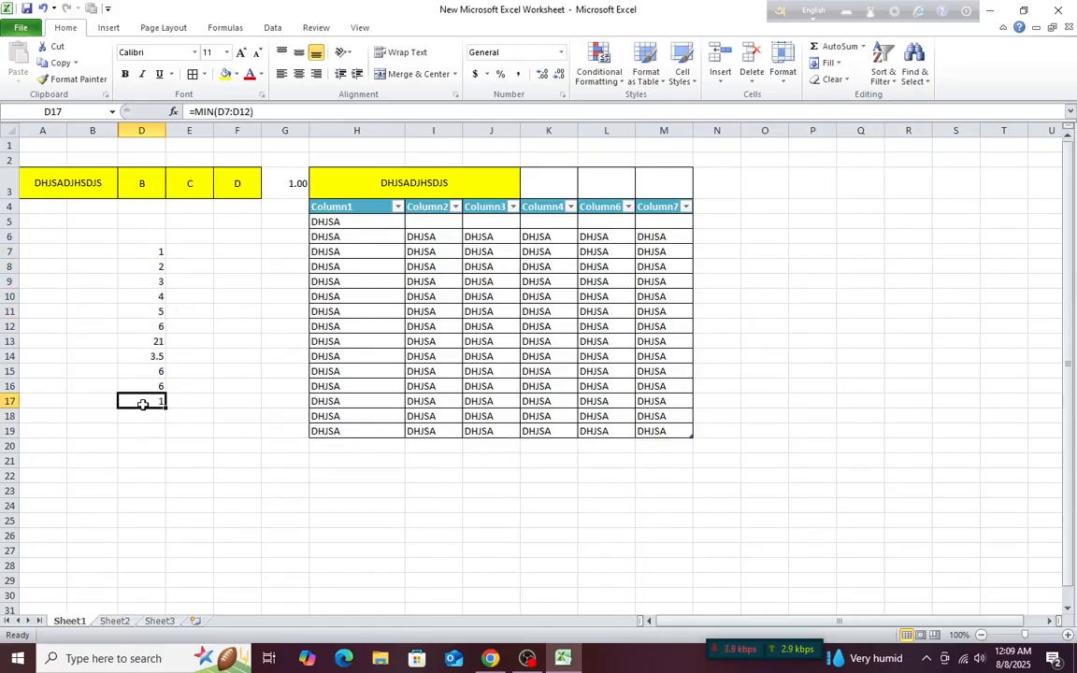
View the function arguments of the MIN formula in D17 through AutoSum's More Functions, and close them without changes.
left_click(864, 47)
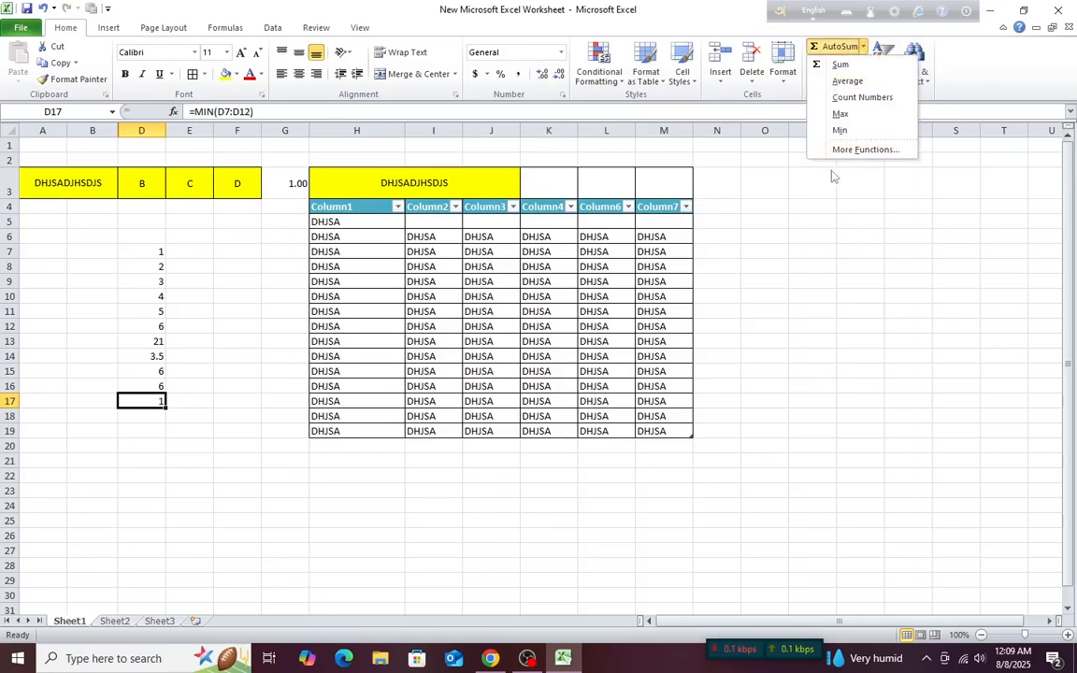
left_click(865, 150)
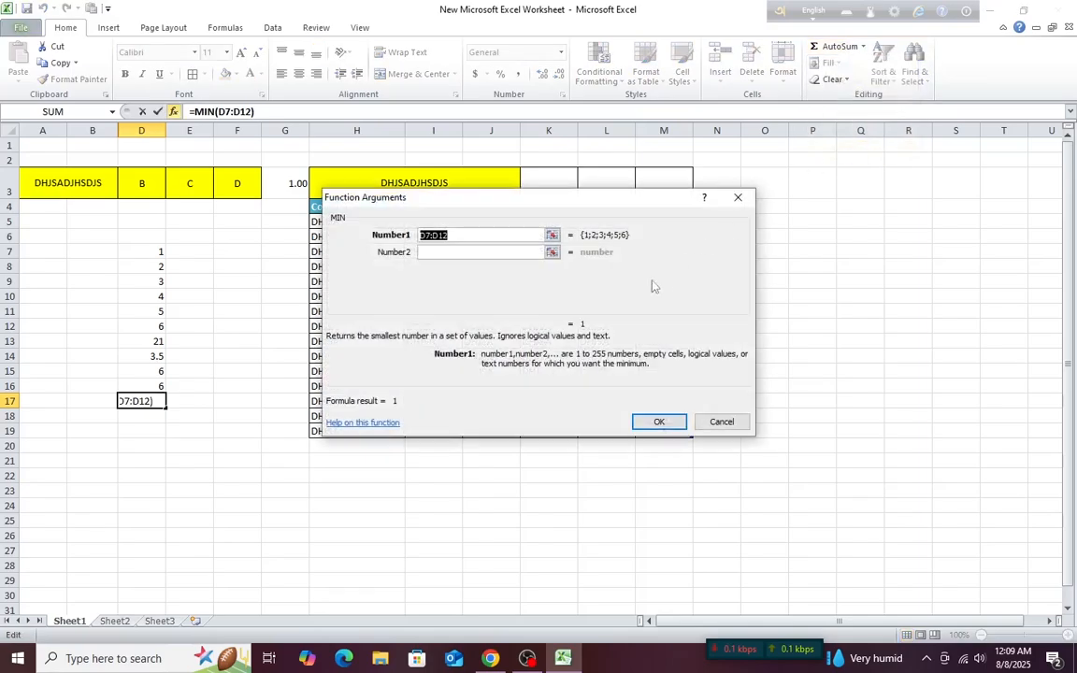
left_click(722, 422)
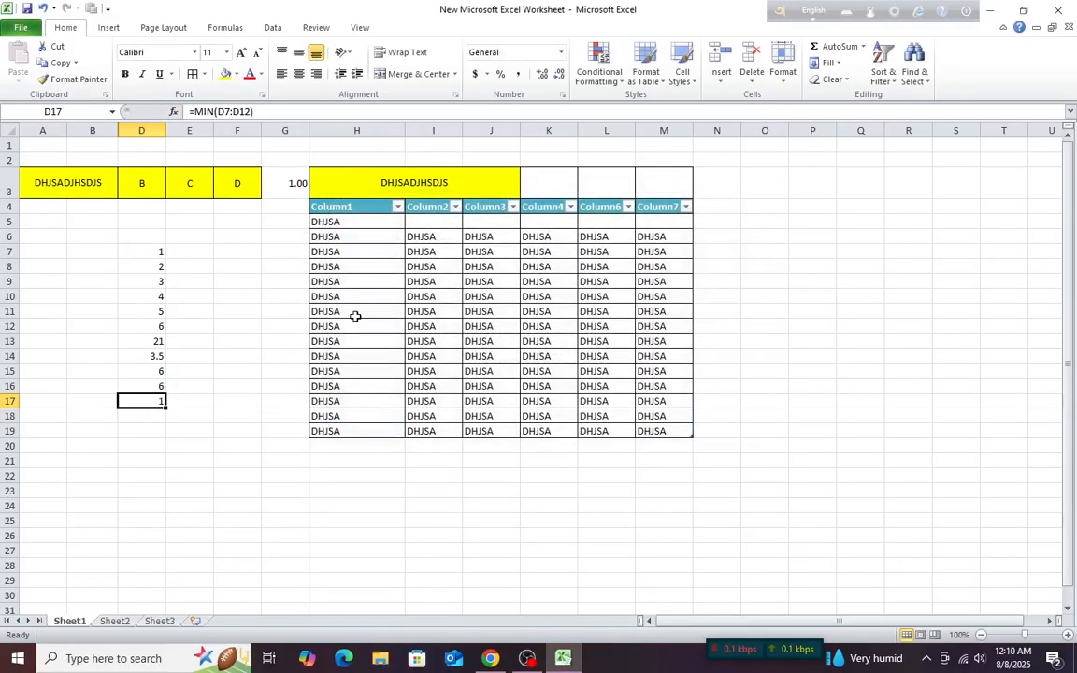
Try to average D7:D12 in D18 with a manually entered AVERAGE formula, and dismiss the resulting dialog.
left_click(190, 474)
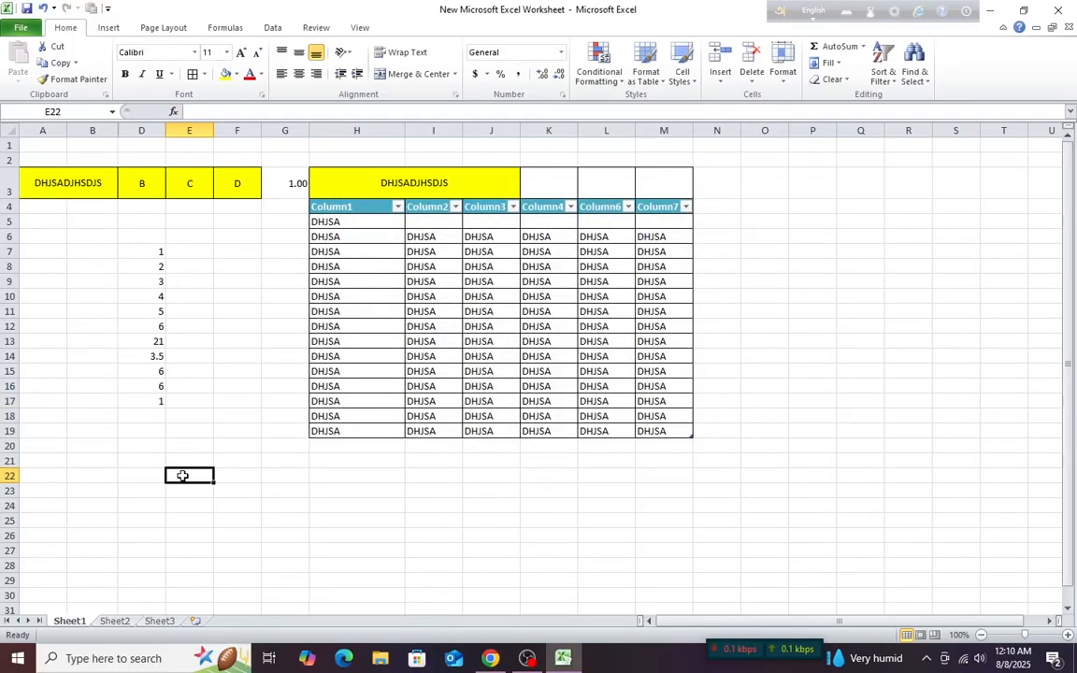
left_click(146, 419)
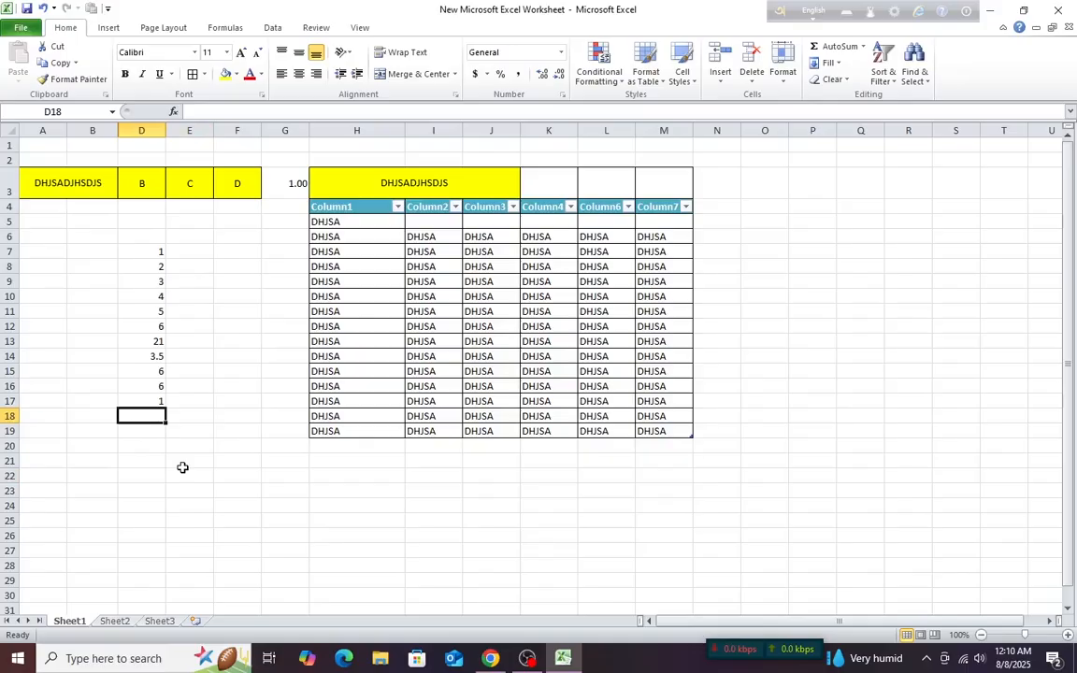
type("=")
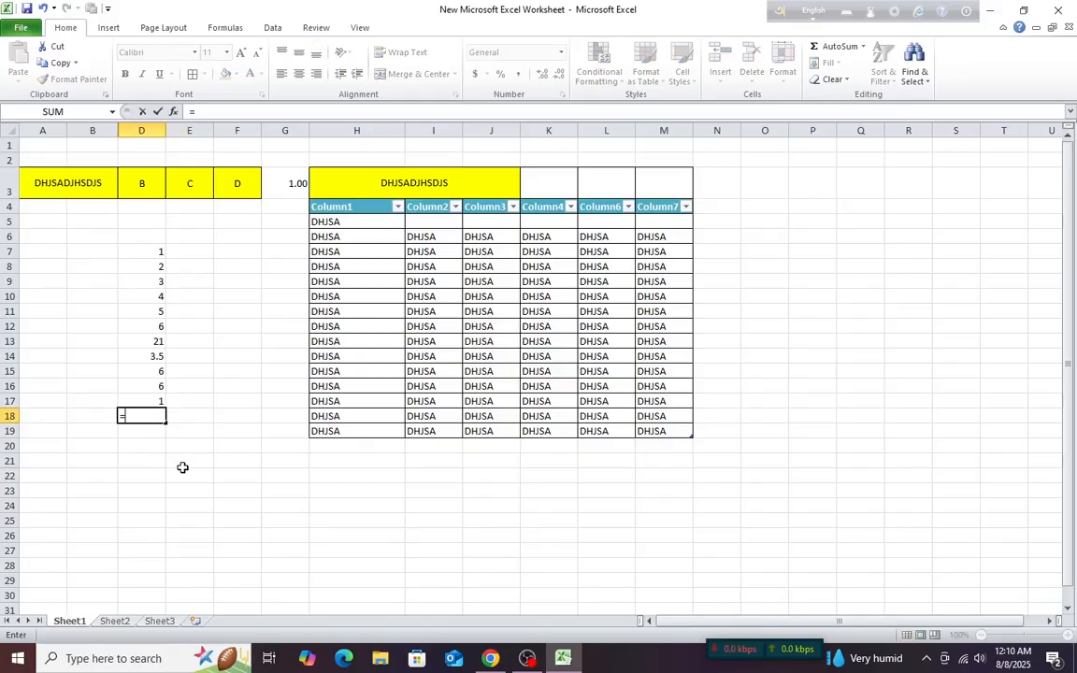
type("AF")
key("BackSpace")
type("VA")
key("BackSpace")
key("BackSpace")
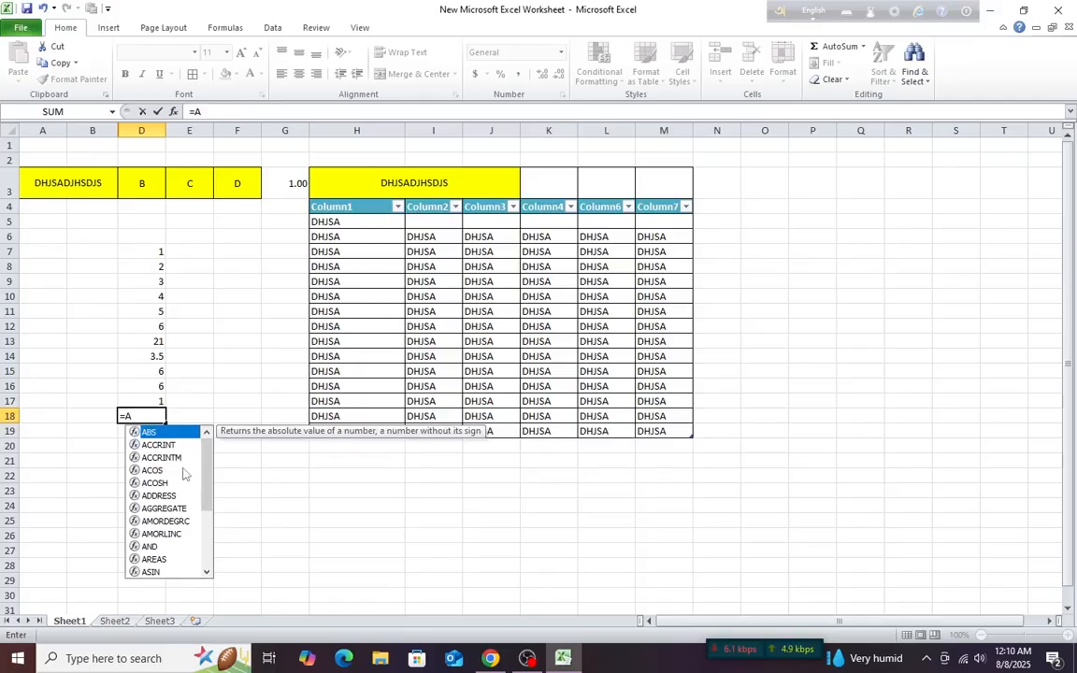
type("VAB")
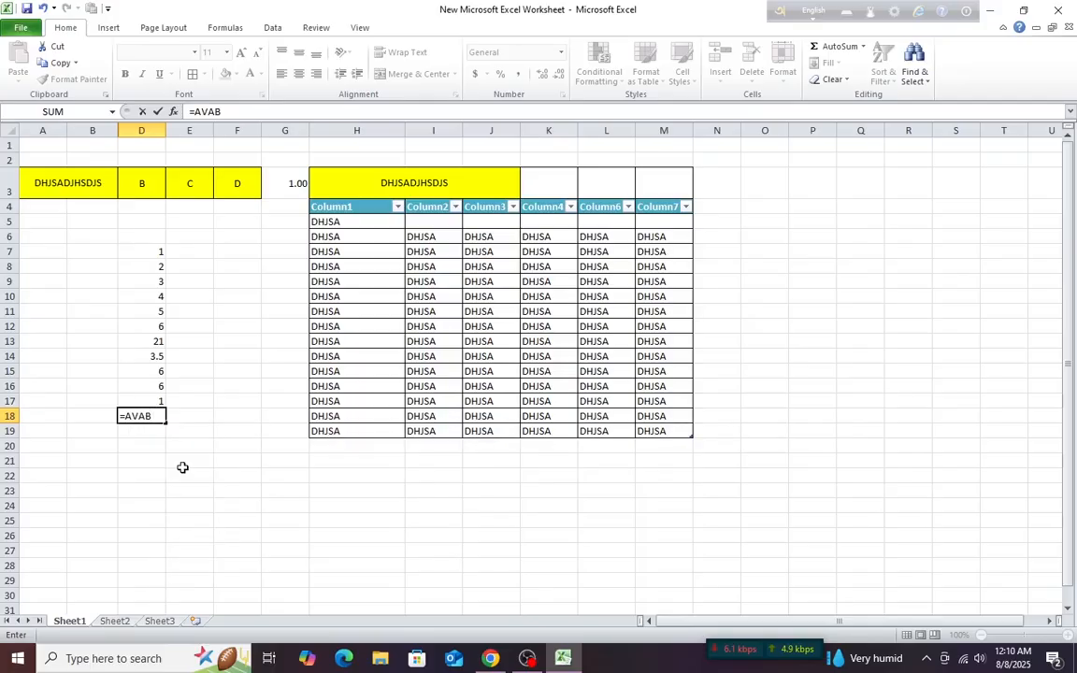
key("F12")
key("BackSpace")
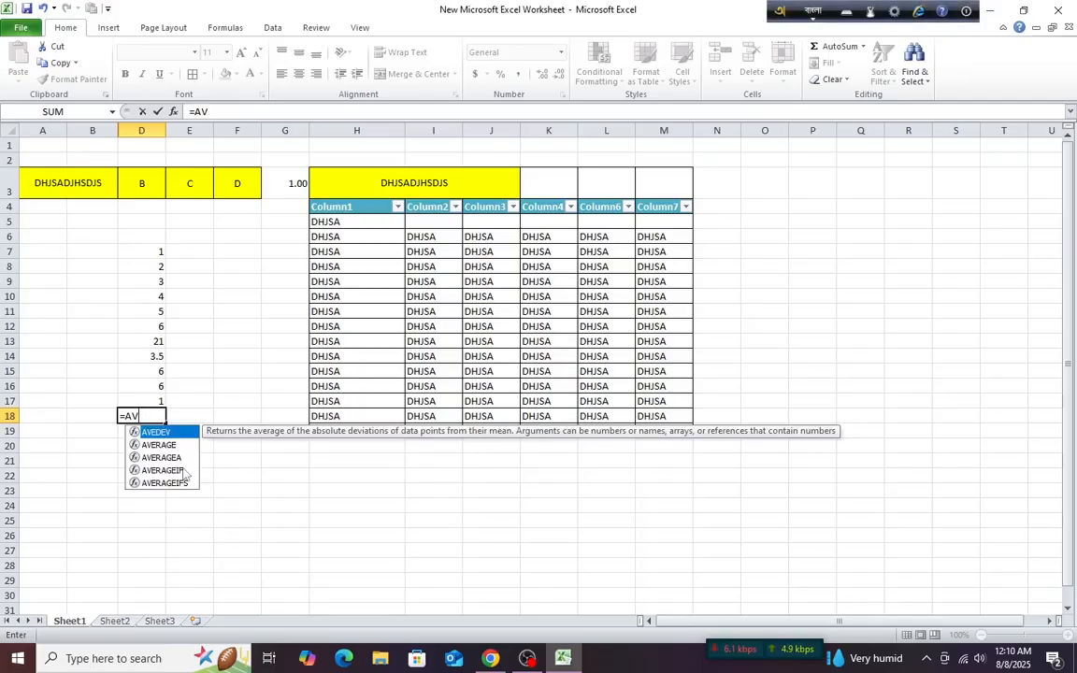
double_click(155, 445)
left_click_drag(156, 251, 148, 321)
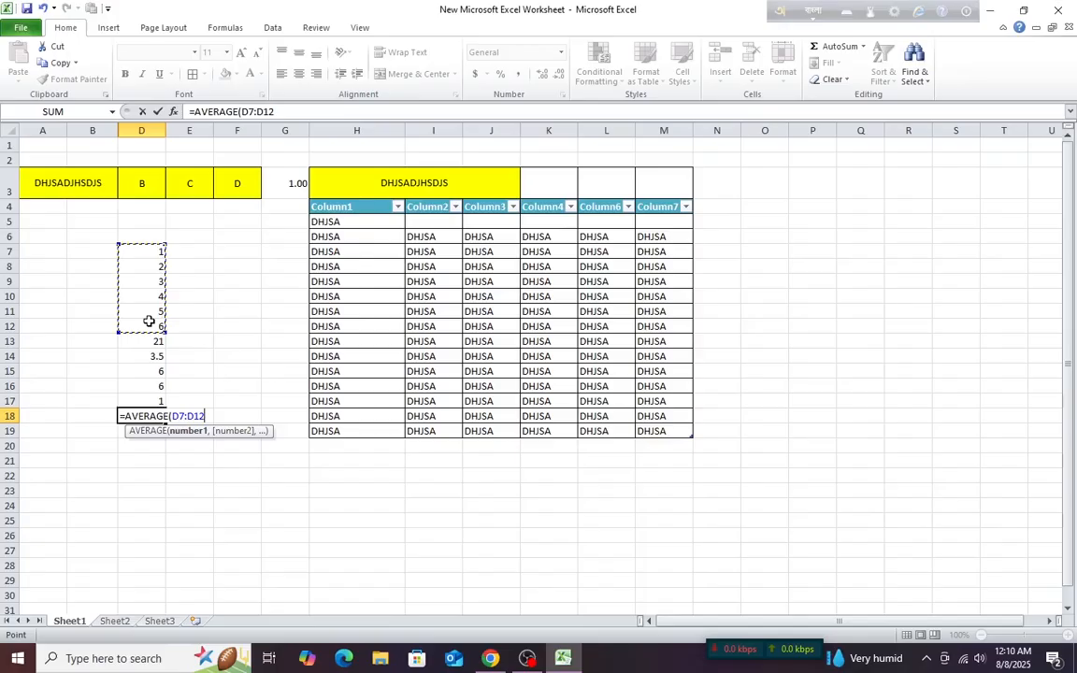
type("0")
key("Return")
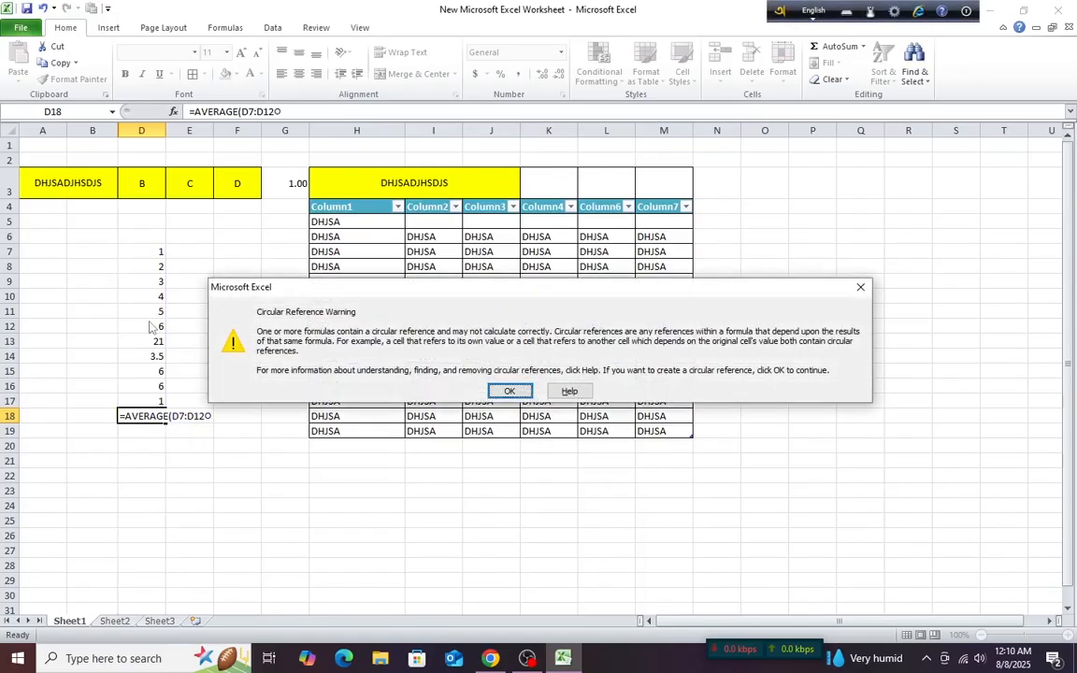
left_click(510, 391)
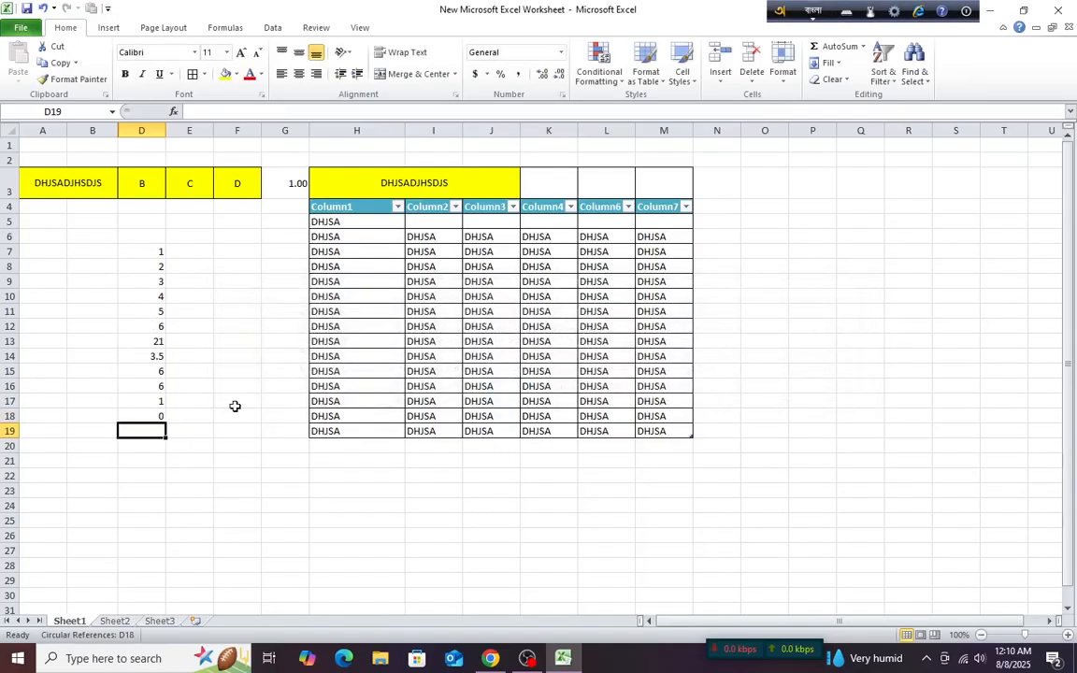
left_click(142, 255)
left_click_drag(142, 254, 139, 322)
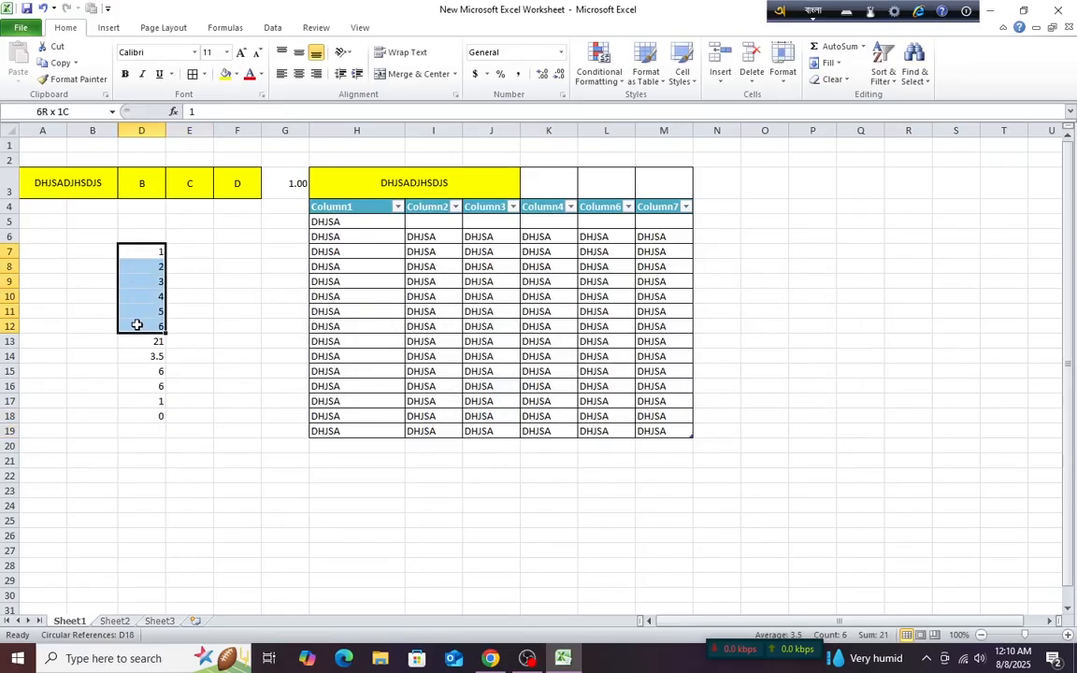
left_click(156, 414)
left_click_drag(151, 251, 145, 325)
left_click(142, 431)
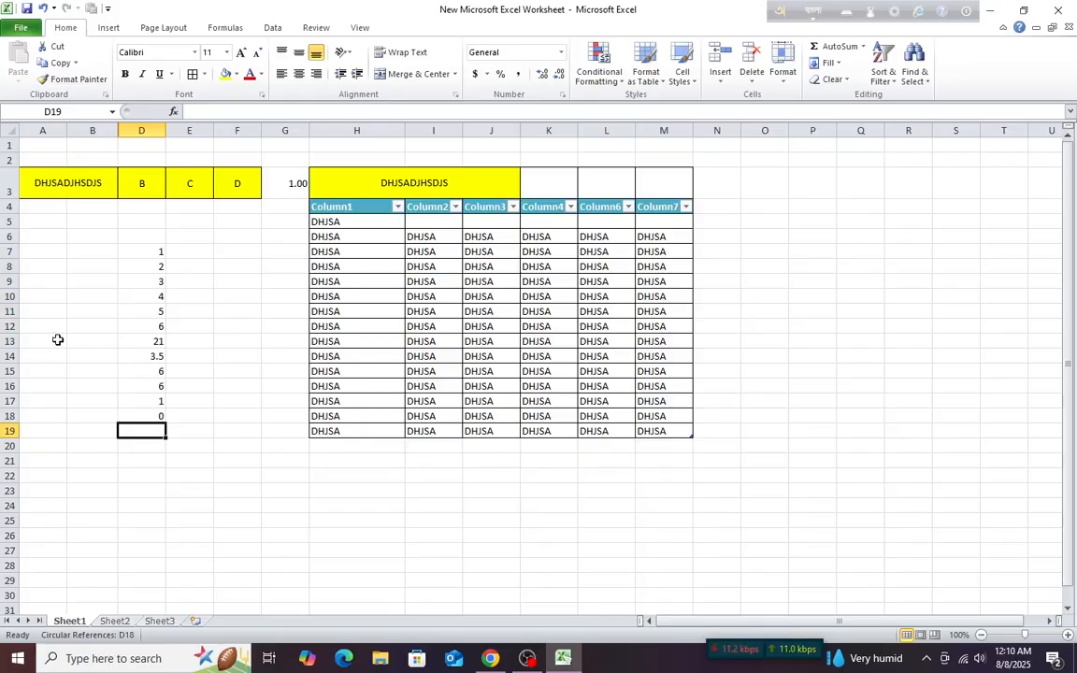
Insert seven blank rows above row 13, and select the empty cell D13 below the numbers.
left_click_drag(2, 341, 9, 426)
right_click(11, 396)
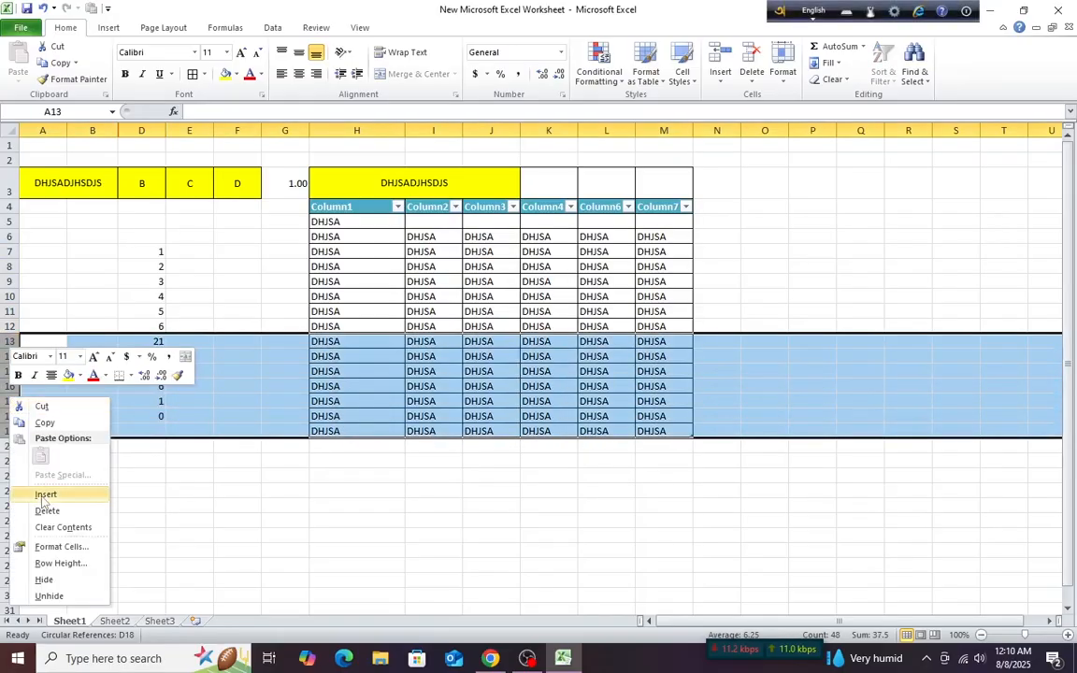
left_click(43, 495)
left_click(43, 504)
left_click(142, 446)
left_click(159, 355)
left_click(152, 345)
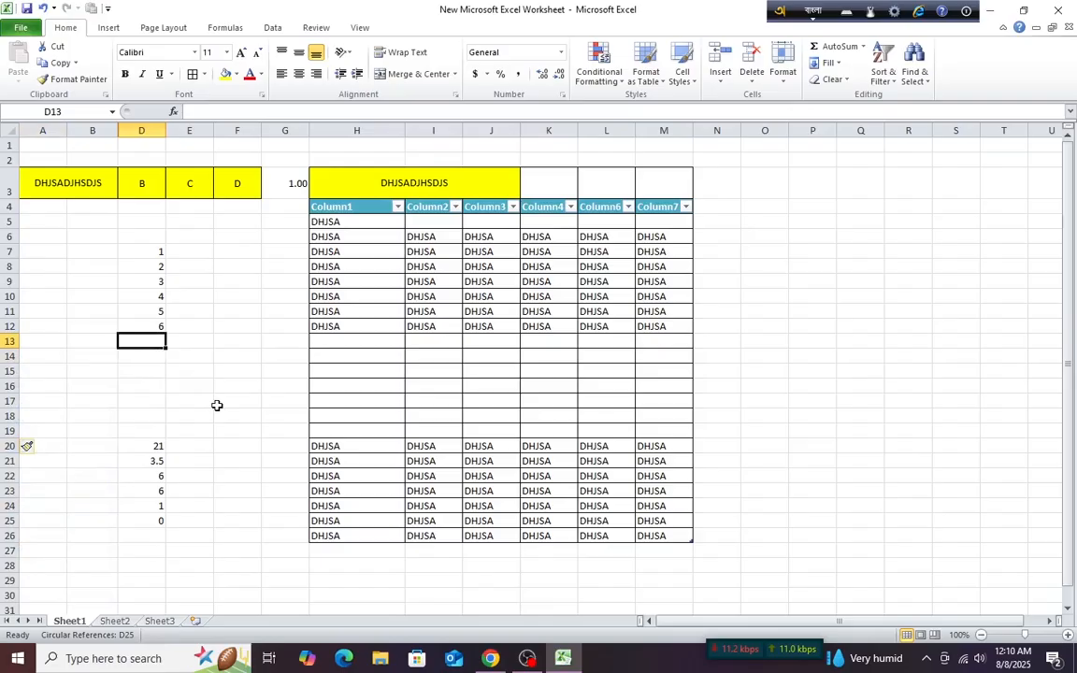
type("=")
key("BackSpace")
type("+")
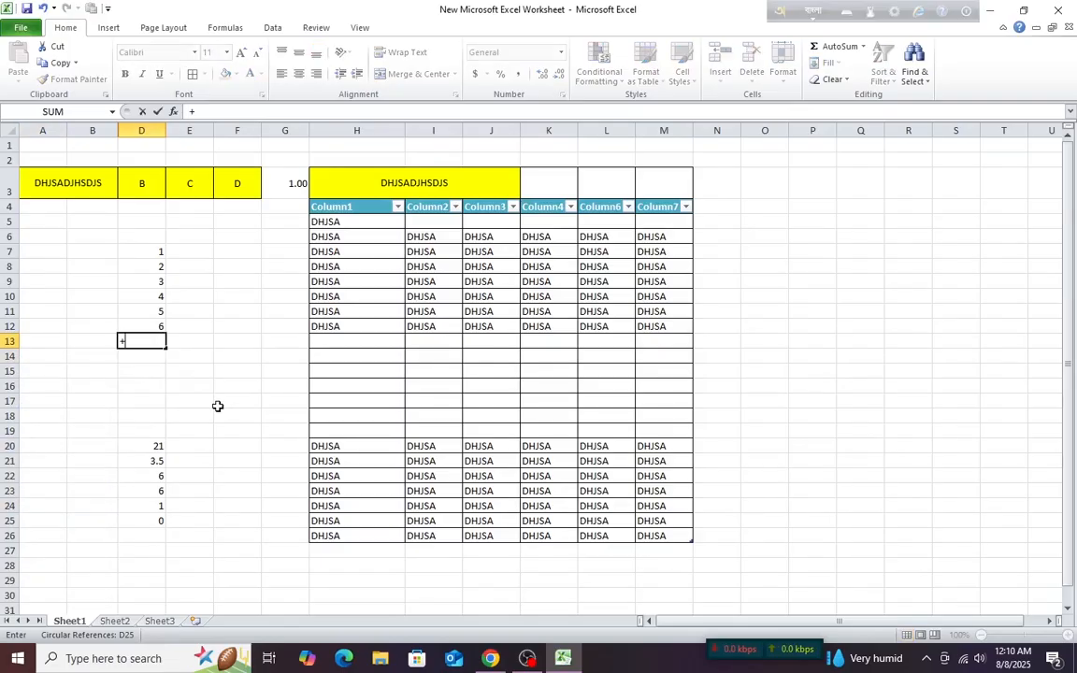
key("BackSpace")
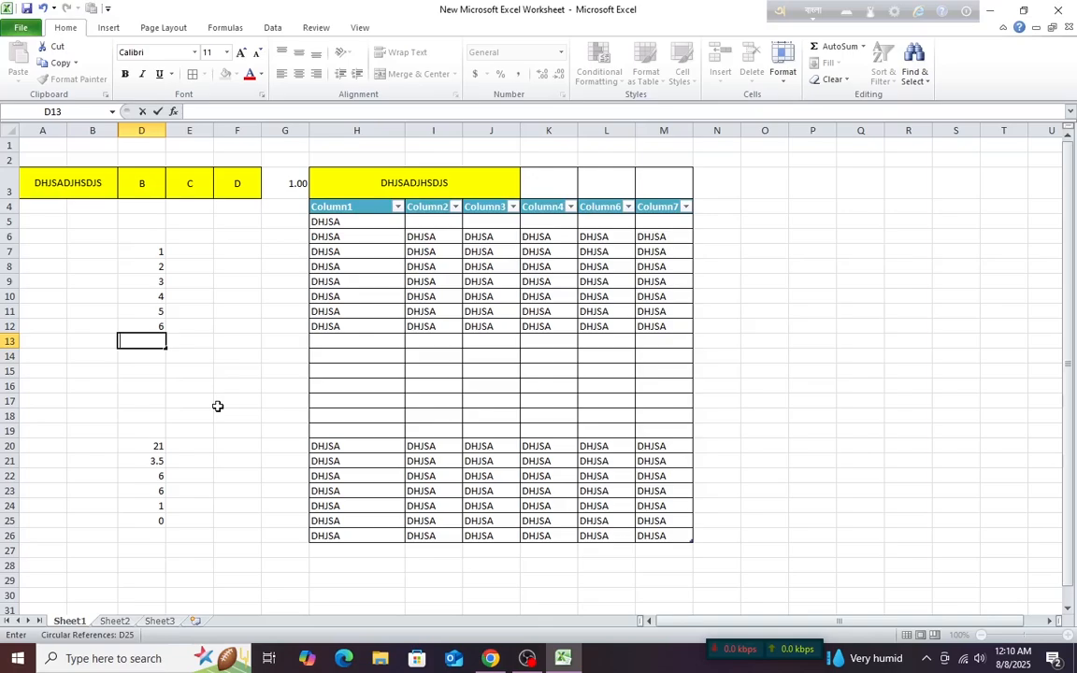
type("=")
key("BackSpace")
type("=খর")
key("BackSpace")
key("BackSpace")
key("BackSpace")
Exit the Bangla keyboard tool, and enter =AVERAGE(D7:D12) manually in D13.
right_click(956, 12)
left_click(963, 50)
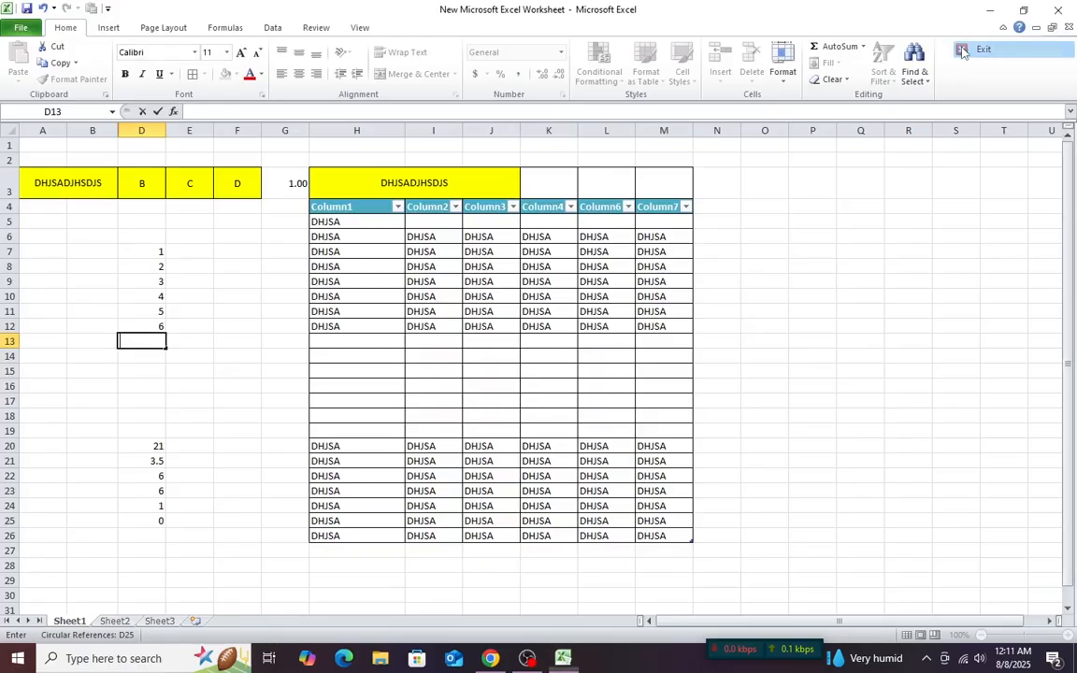
type("=ava")
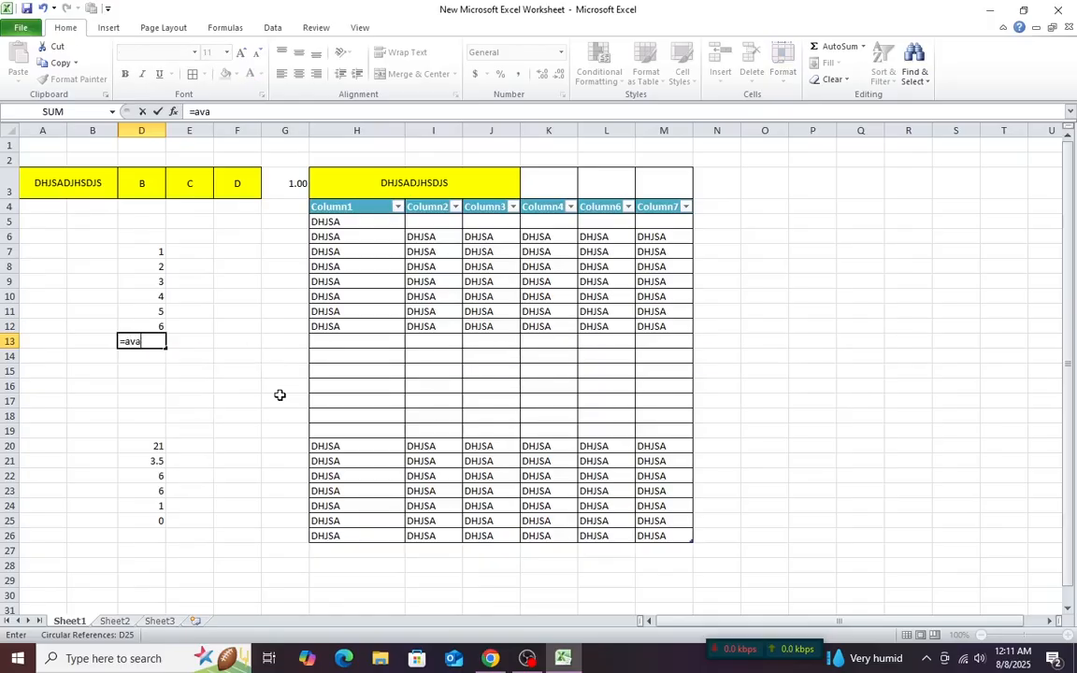
key("BackSpace")
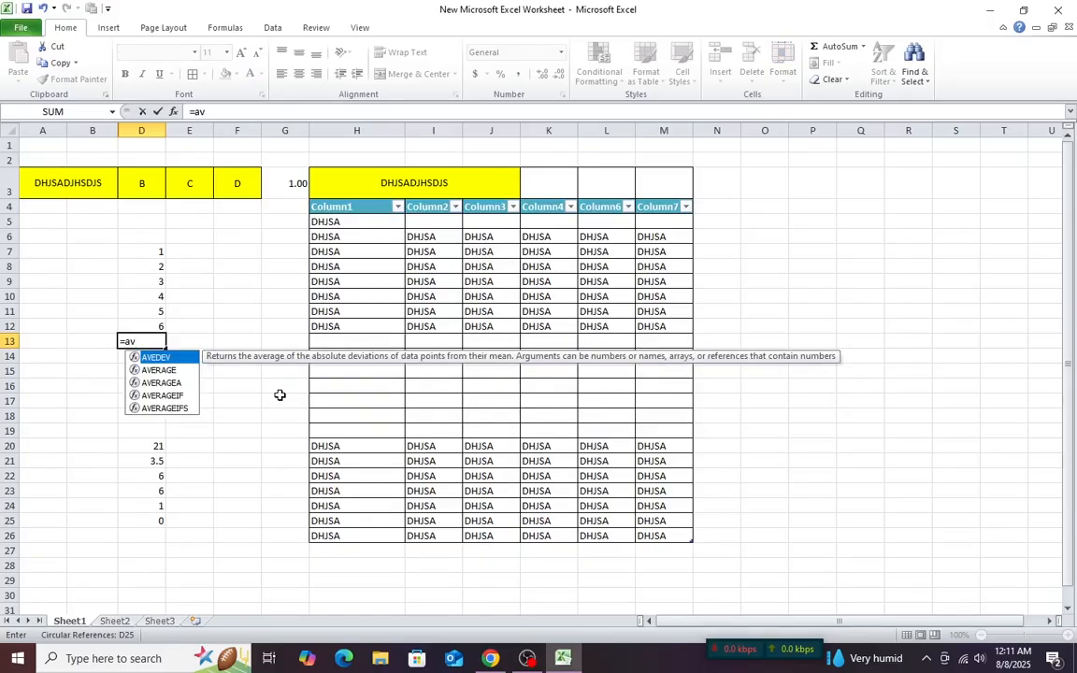
key("Down")
key("Tab")
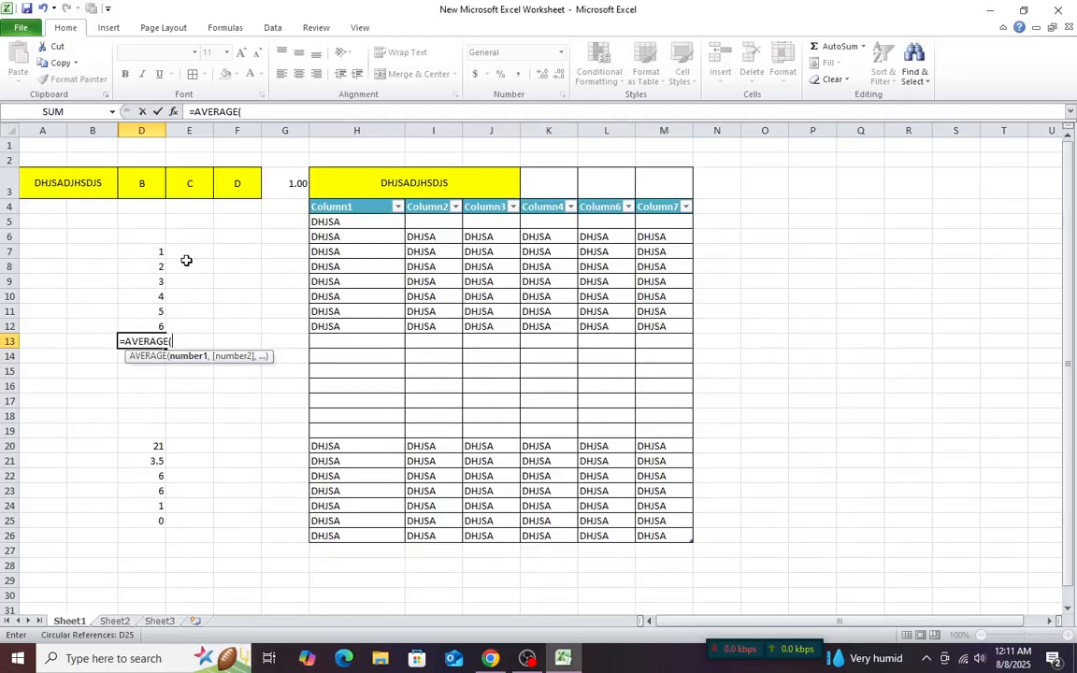
left_click_drag(156, 253, 153, 325)
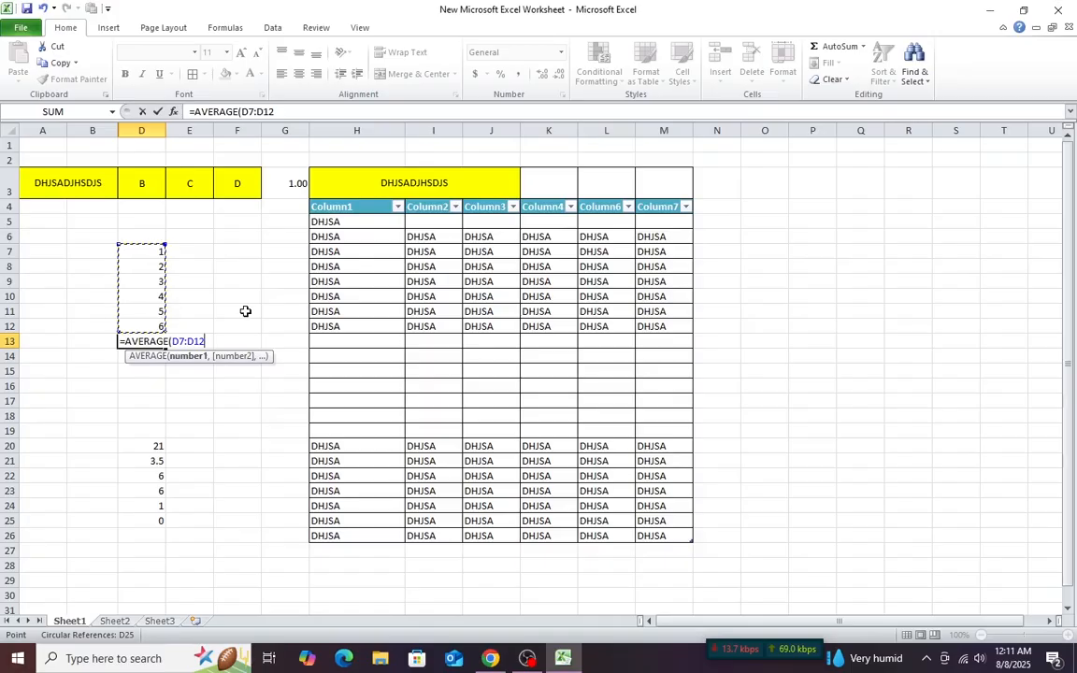
type(")")
key("Return")
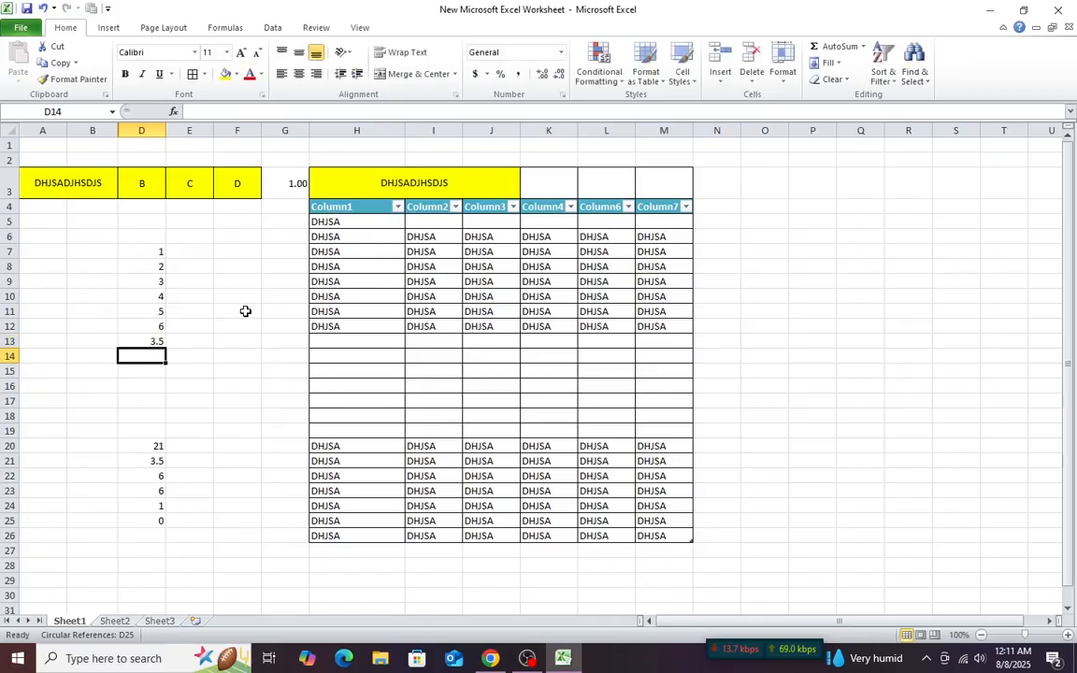
Inspect the AVERAGE formula in D13.
left_click(145, 341)
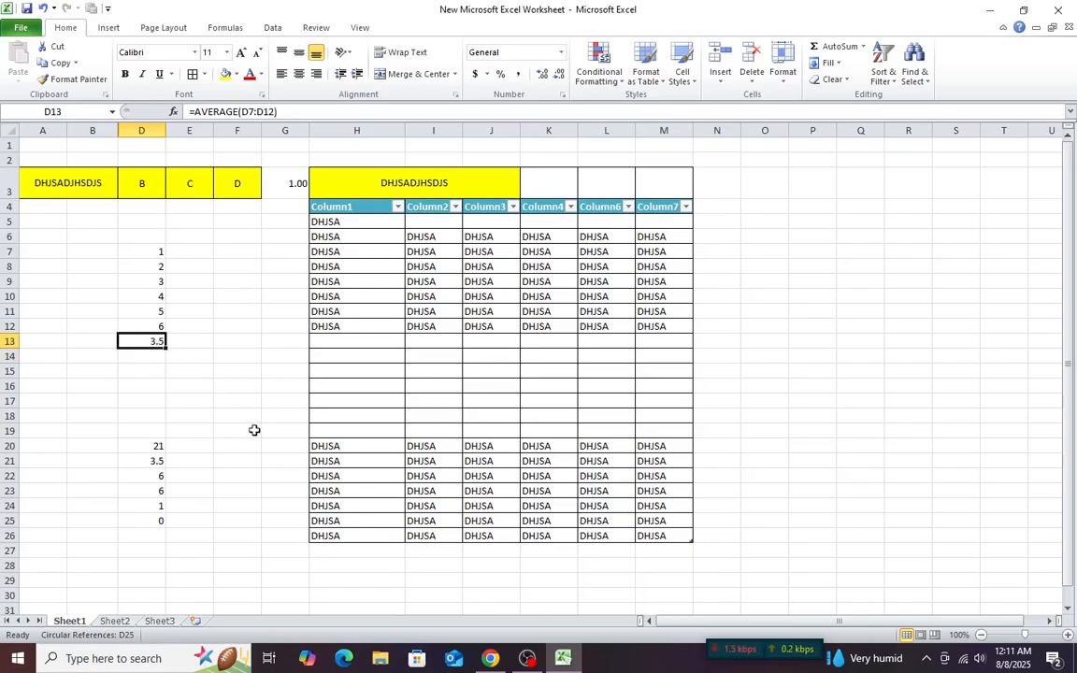
left_click(142, 356)
left_click(148, 342)
left_click(148, 356)
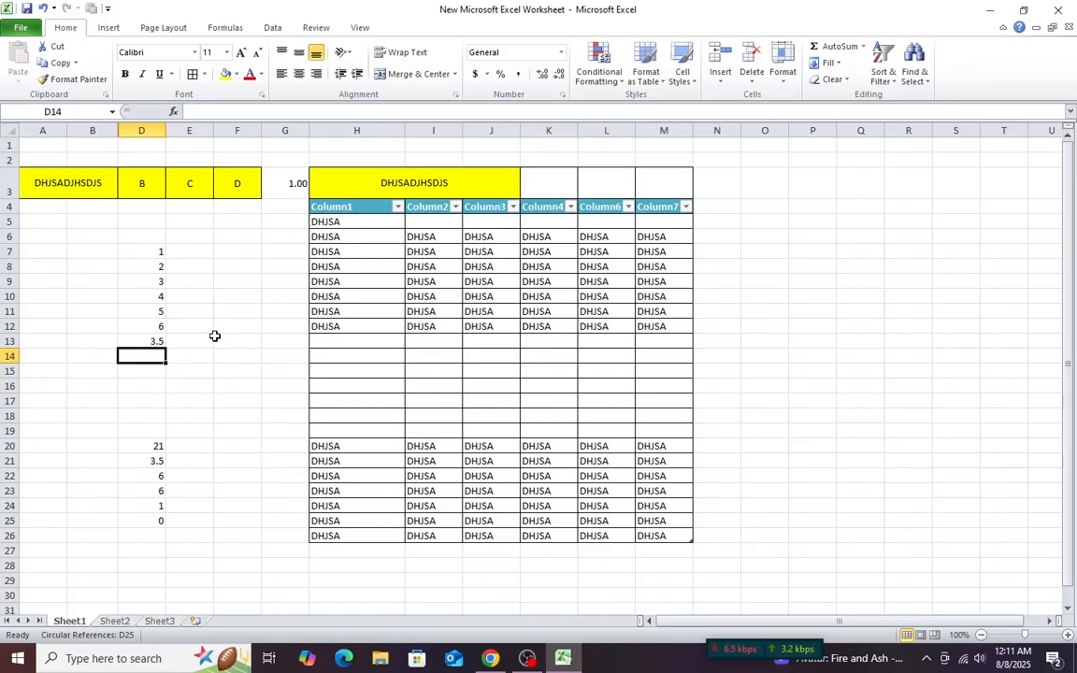
left_click(204, 281)
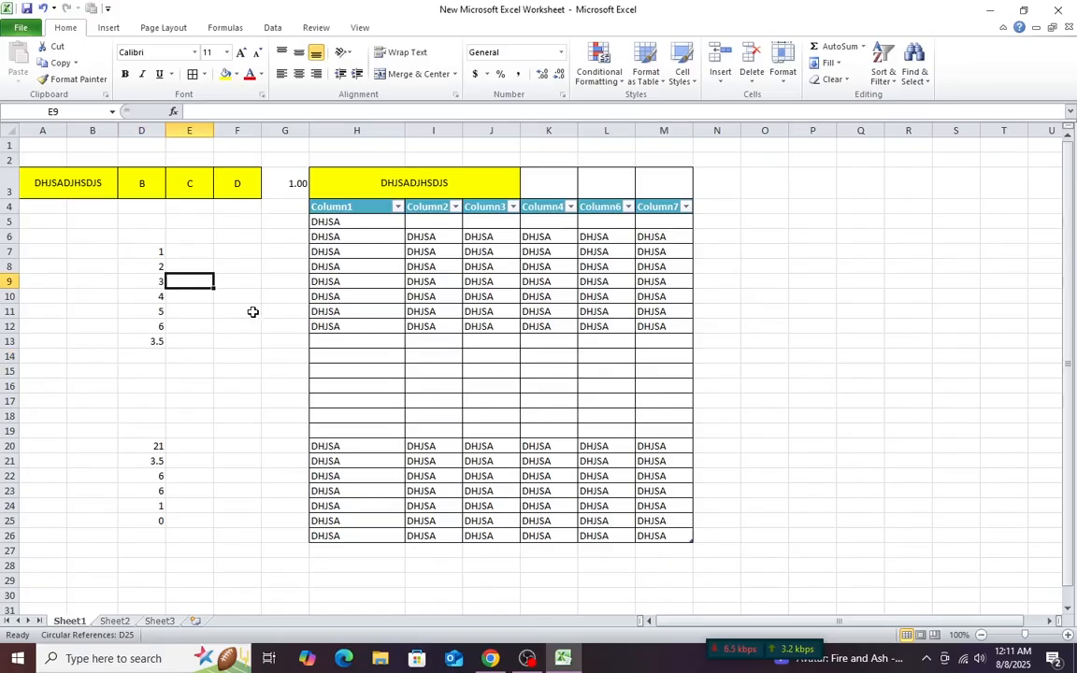
left_click_drag(134, 252, 148, 350)
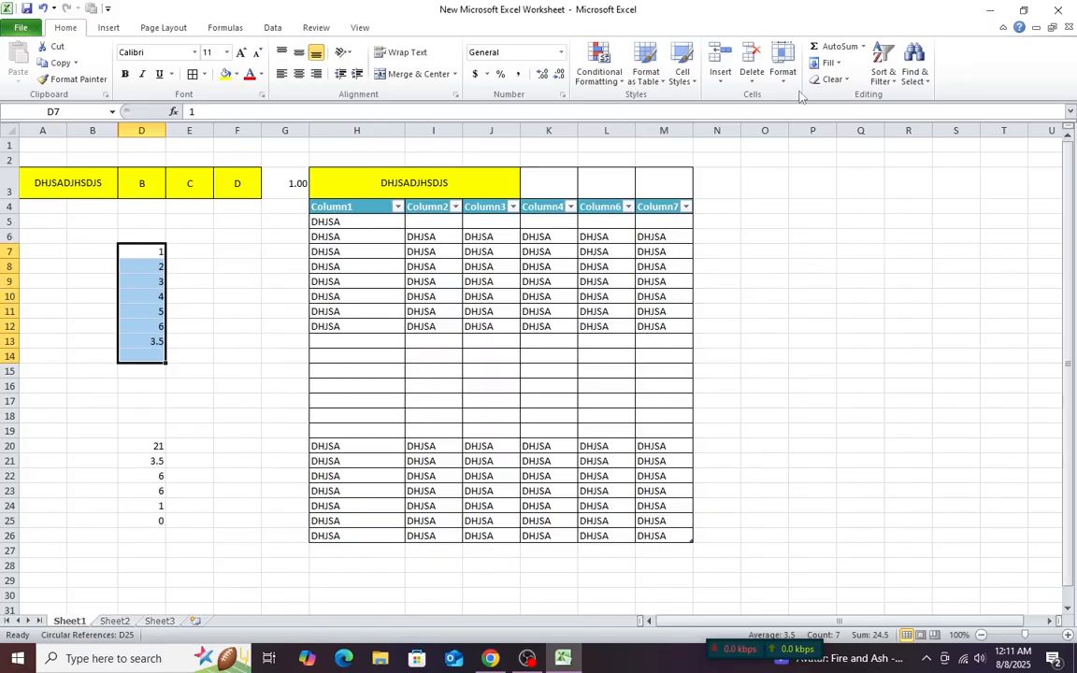
left_click(182, 386)
left_click_drag(156, 252, 154, 279)
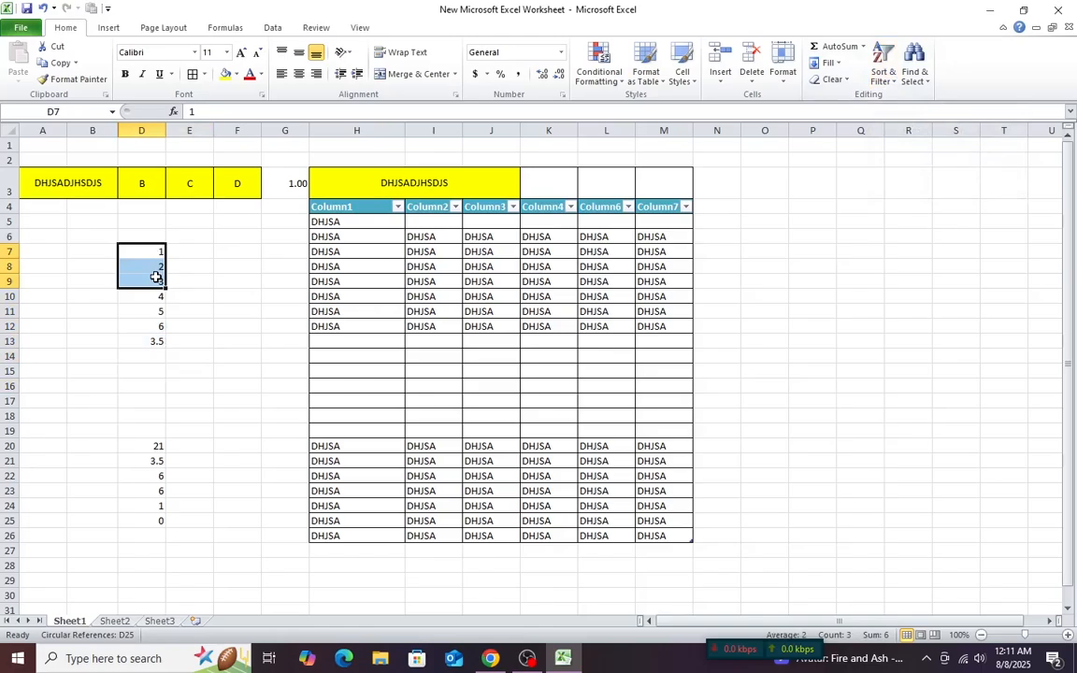
left_click(342, 341)
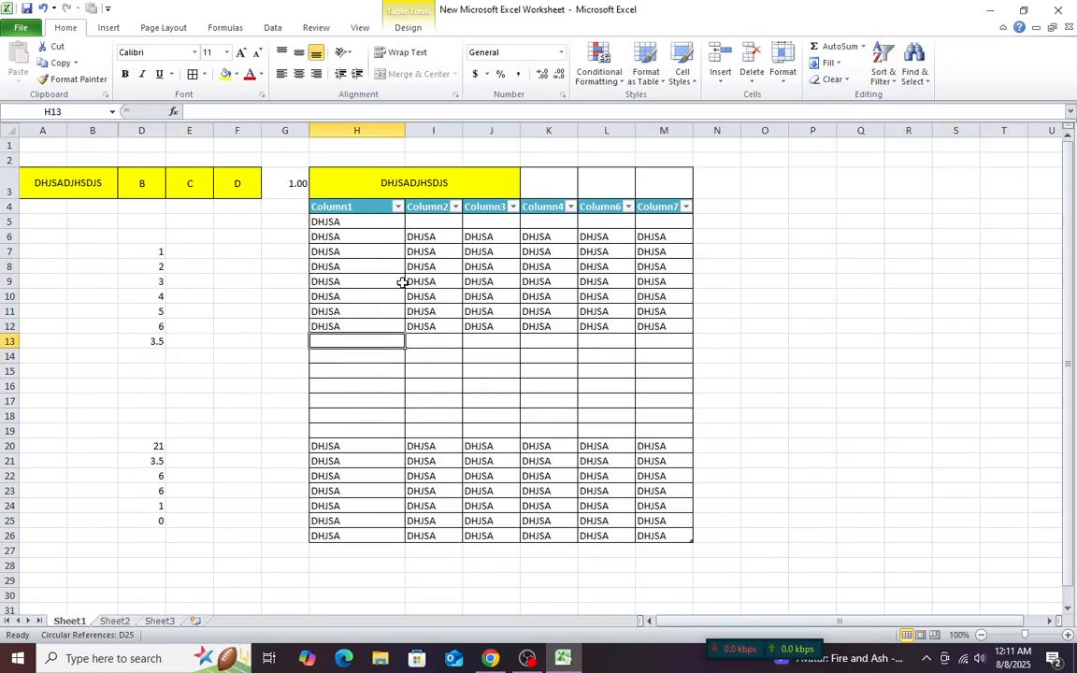
left_click(351, 237)
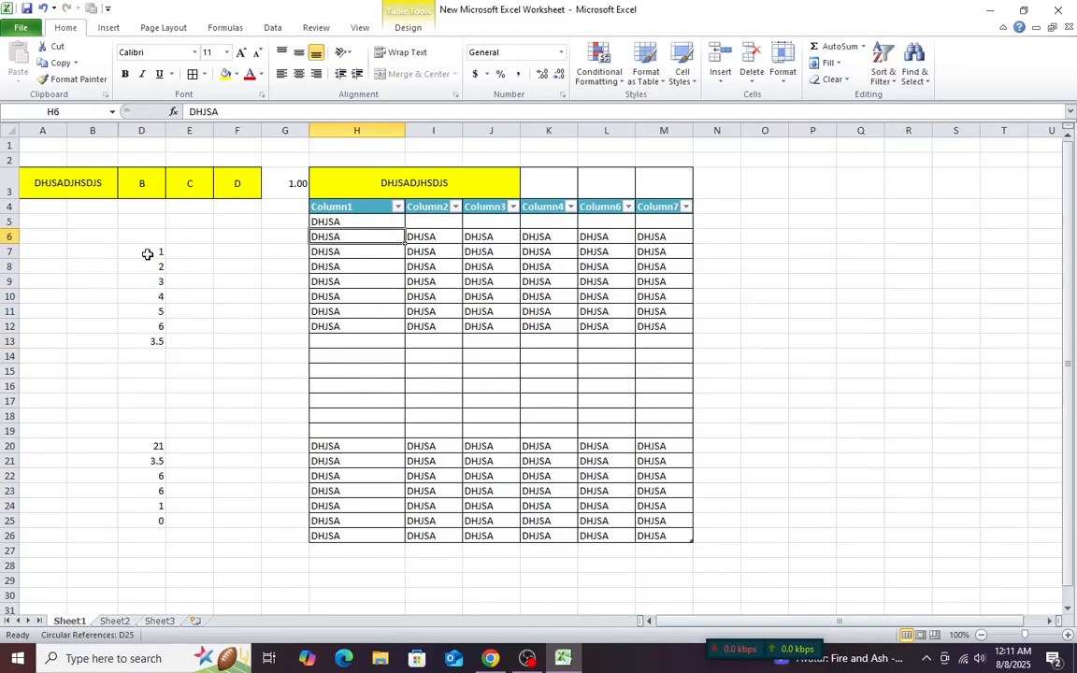
left_click(347, 254)
left_click(329, 205)
left_click_drag(141, 182, 206, 183)
Rename the first four table column headers in H4:K4 to A, B, C and D.
left_click(358, 208)
type("A")
key("Tab")
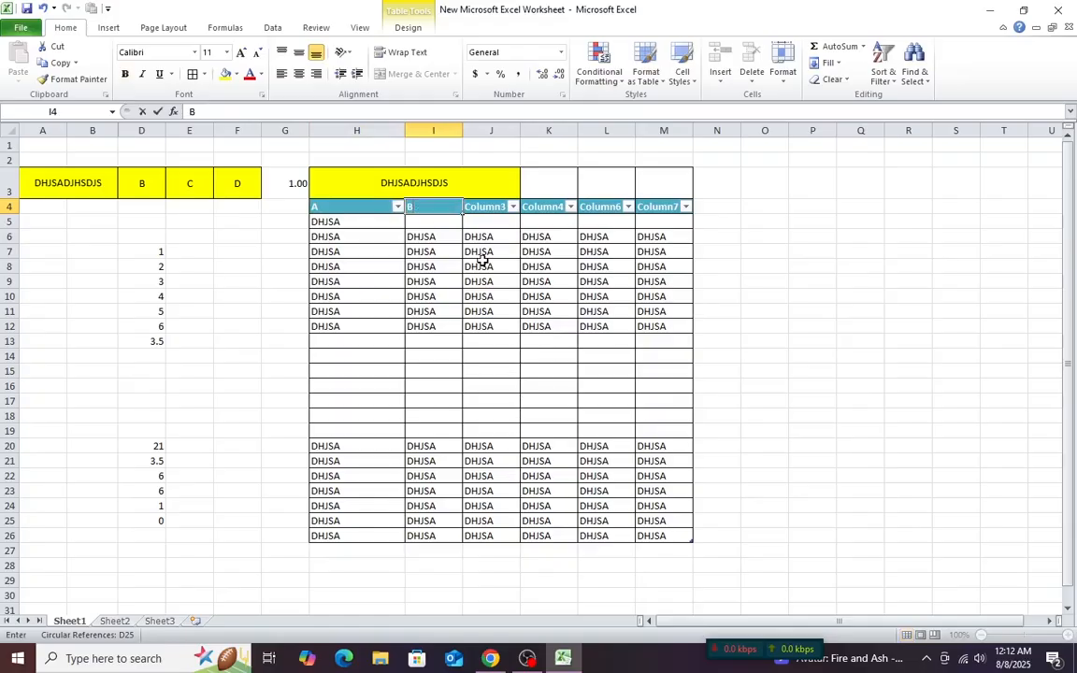
type("B")
key("Tab")
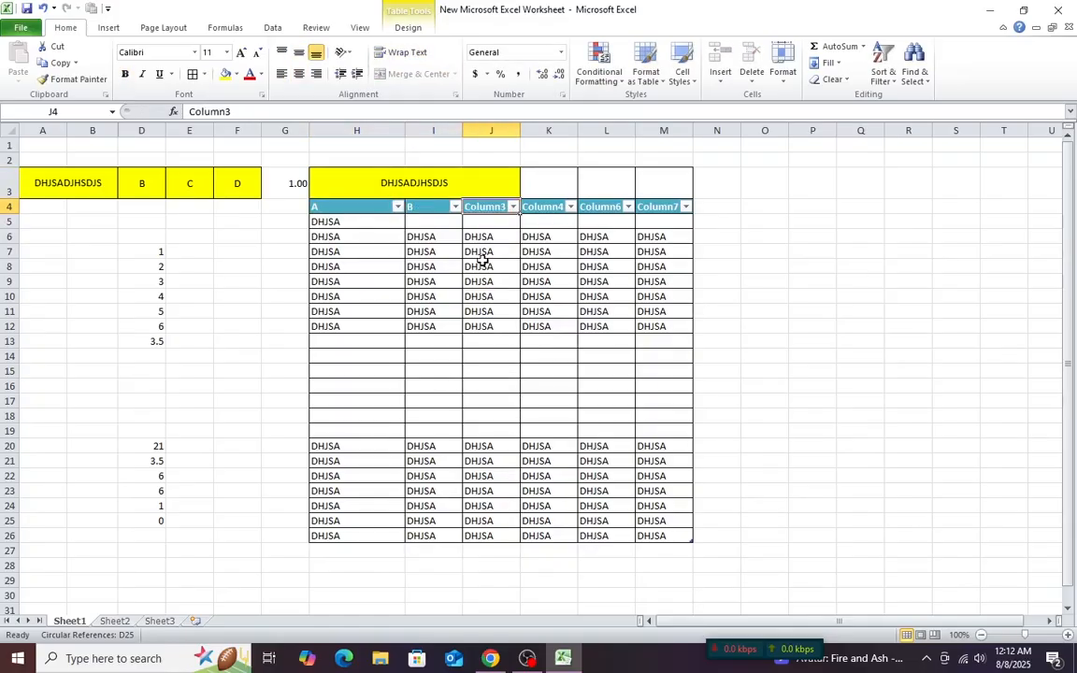
type("C")
key("Tab")
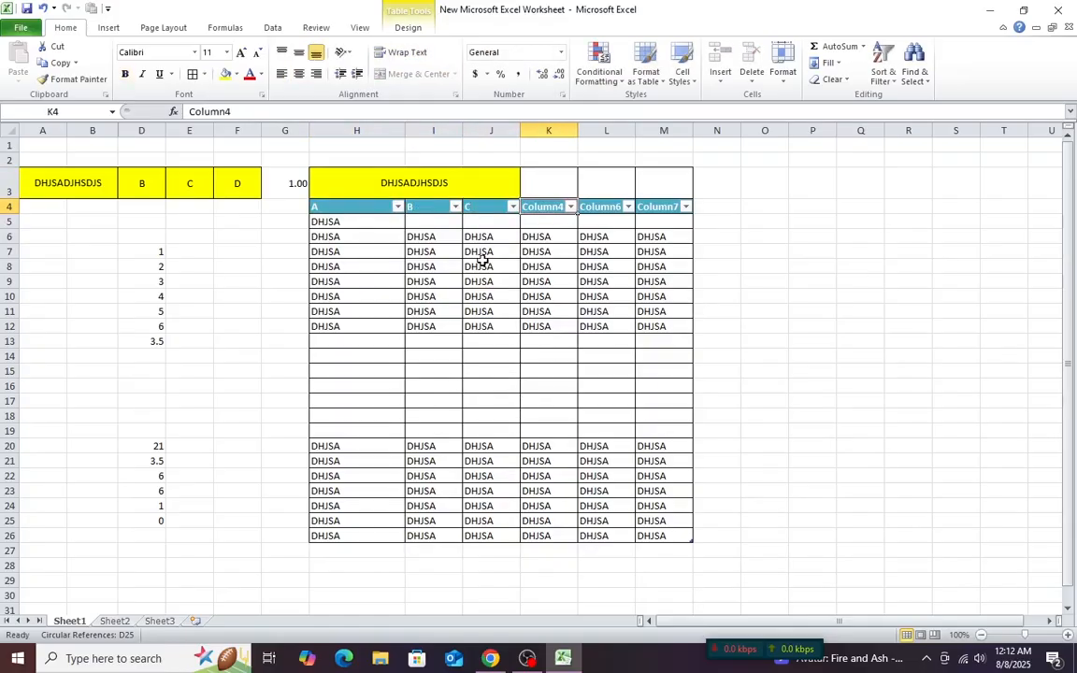
type("B")
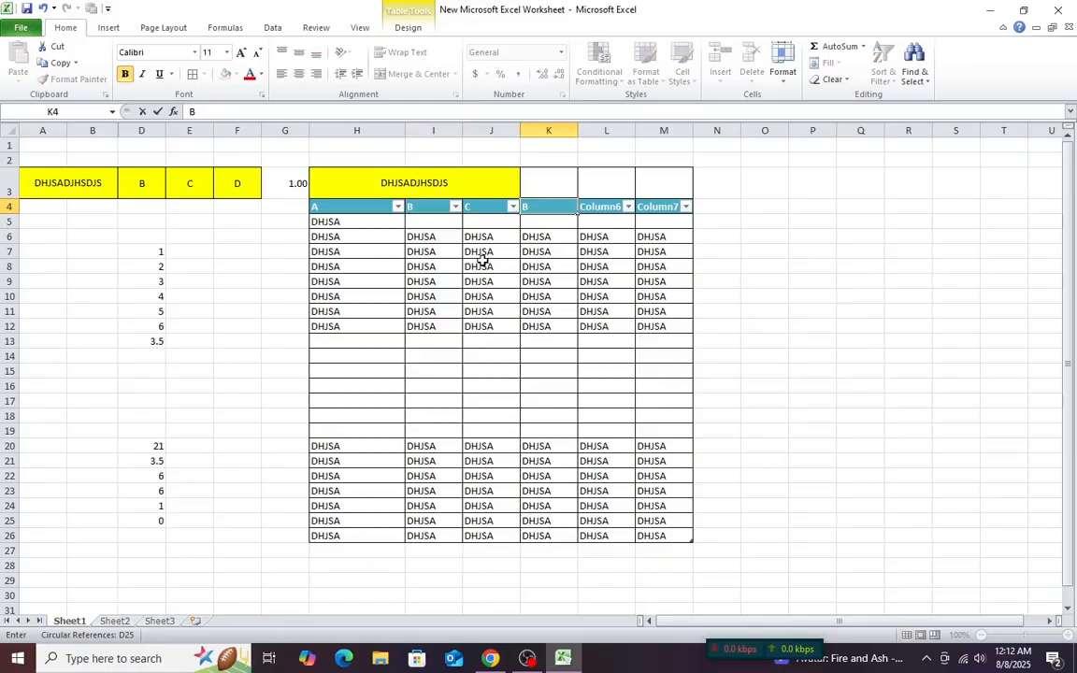
type("DHJSA")
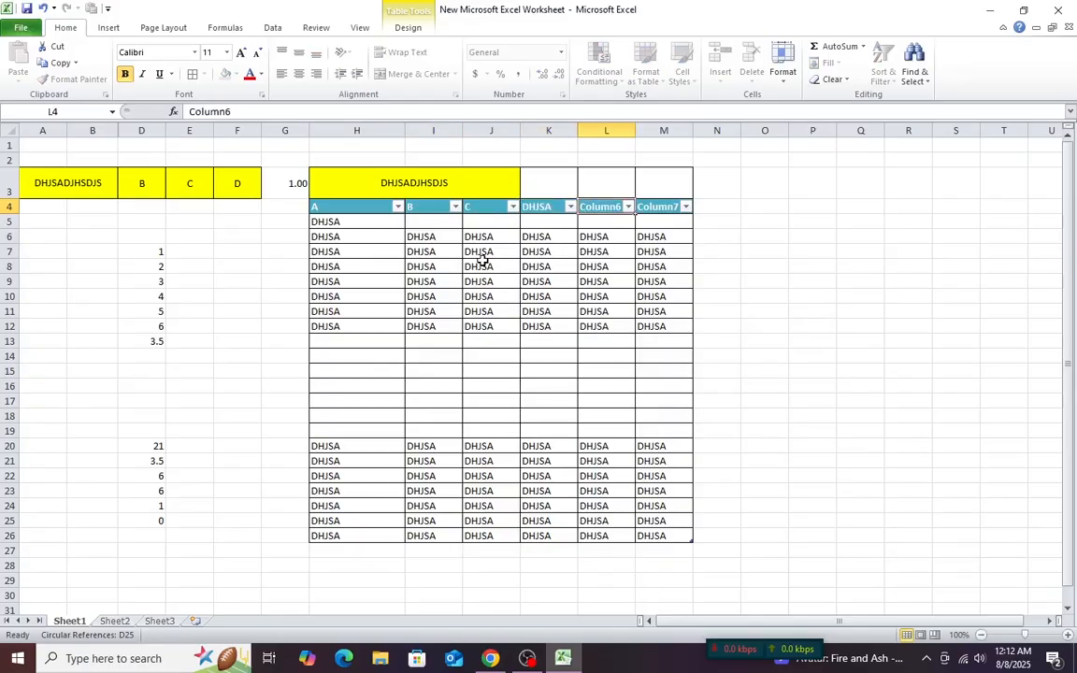
key("Tab")
key("shift+Tab")
type("D")
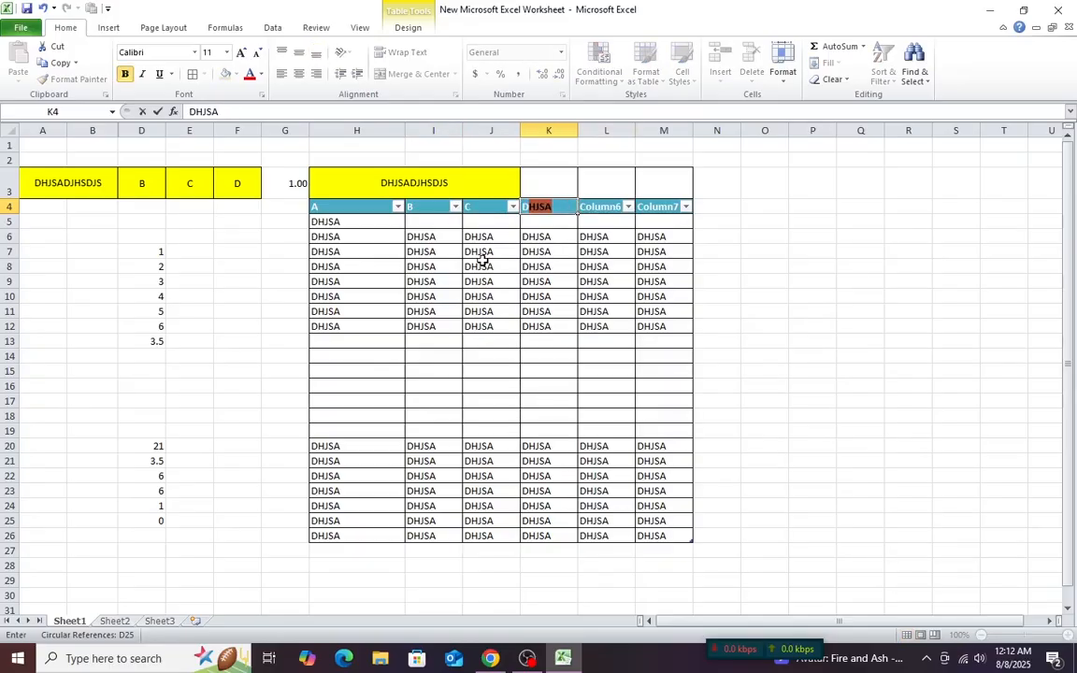
key("Delete")
key("Tab")
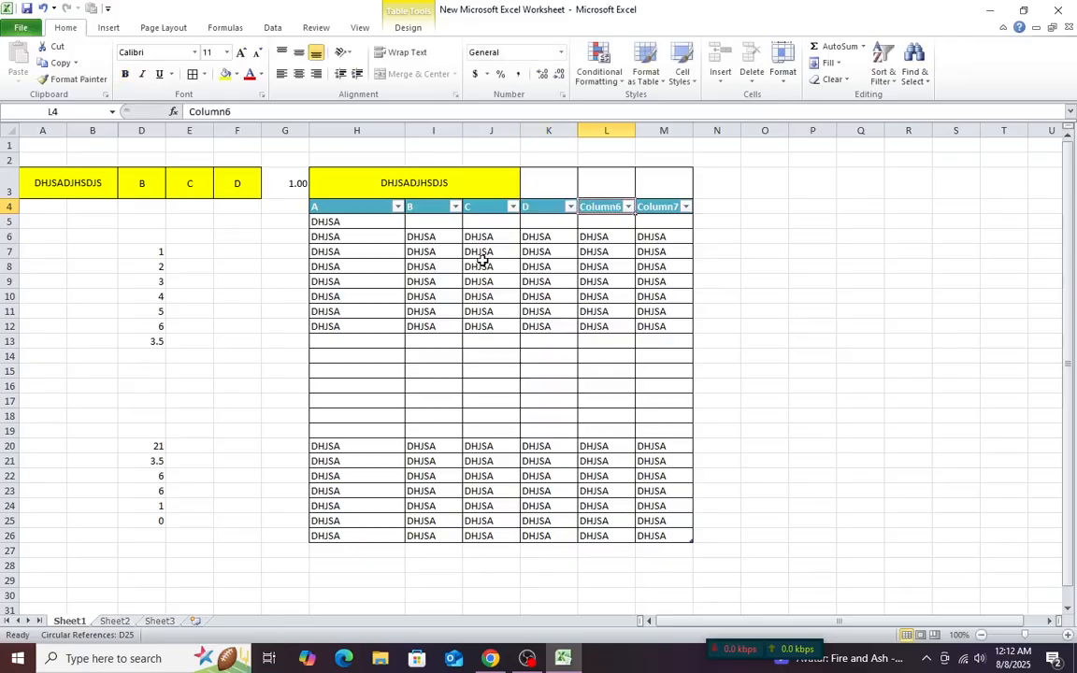
Rename the last two table column headers in L4:M4 to E and F.
type("E")
key("Tab")
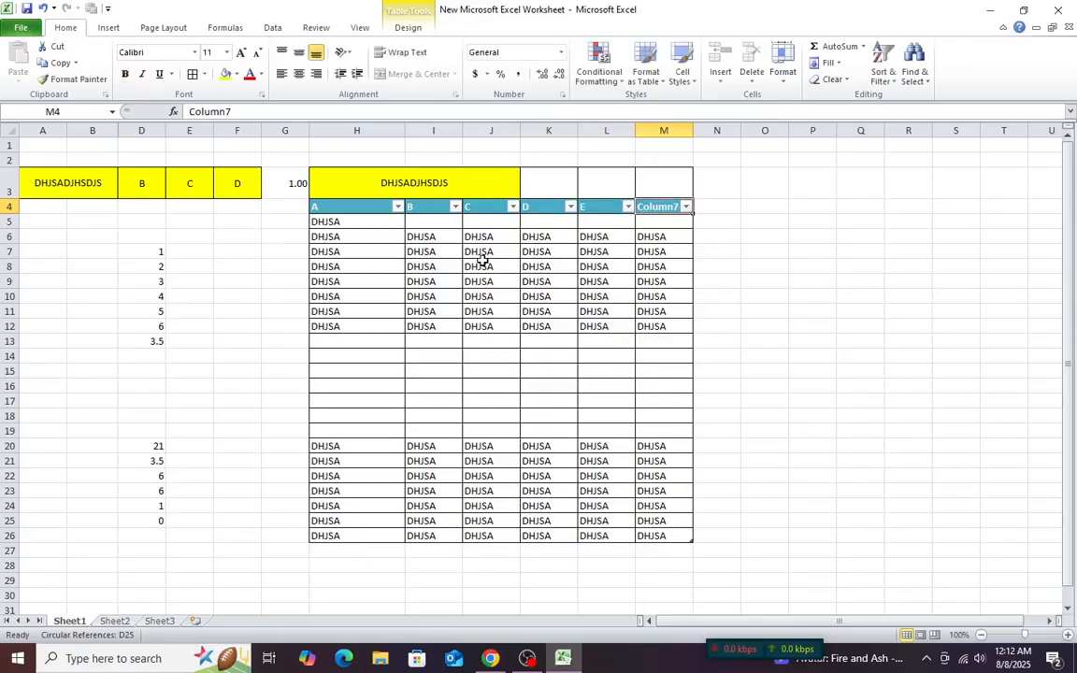
type("F")
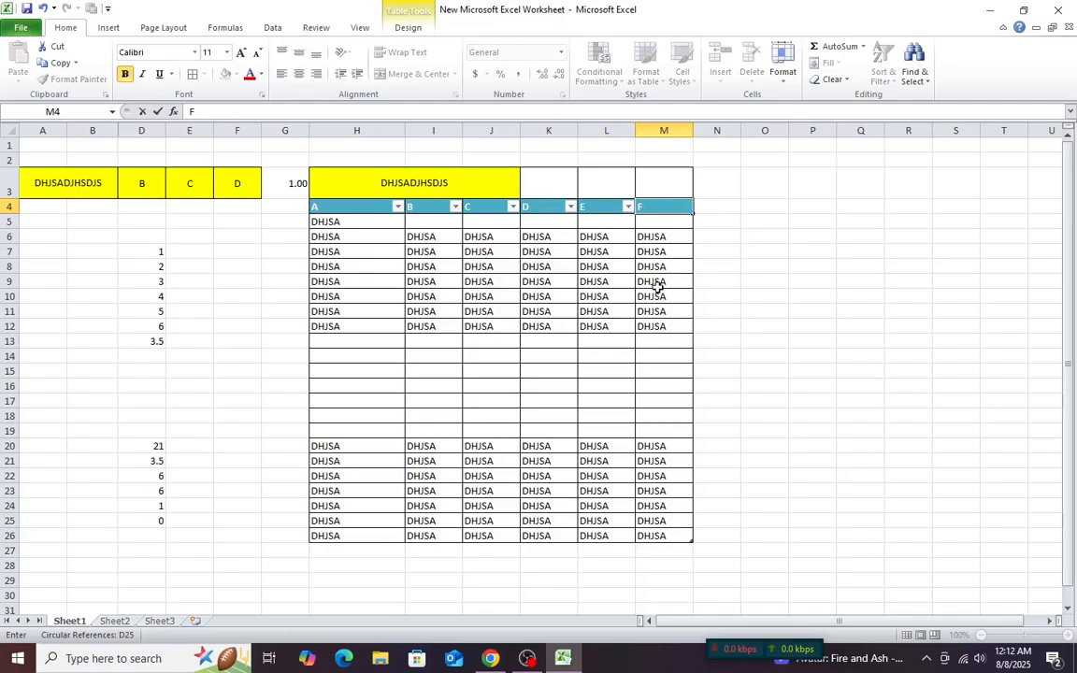
left_click(748, 268)
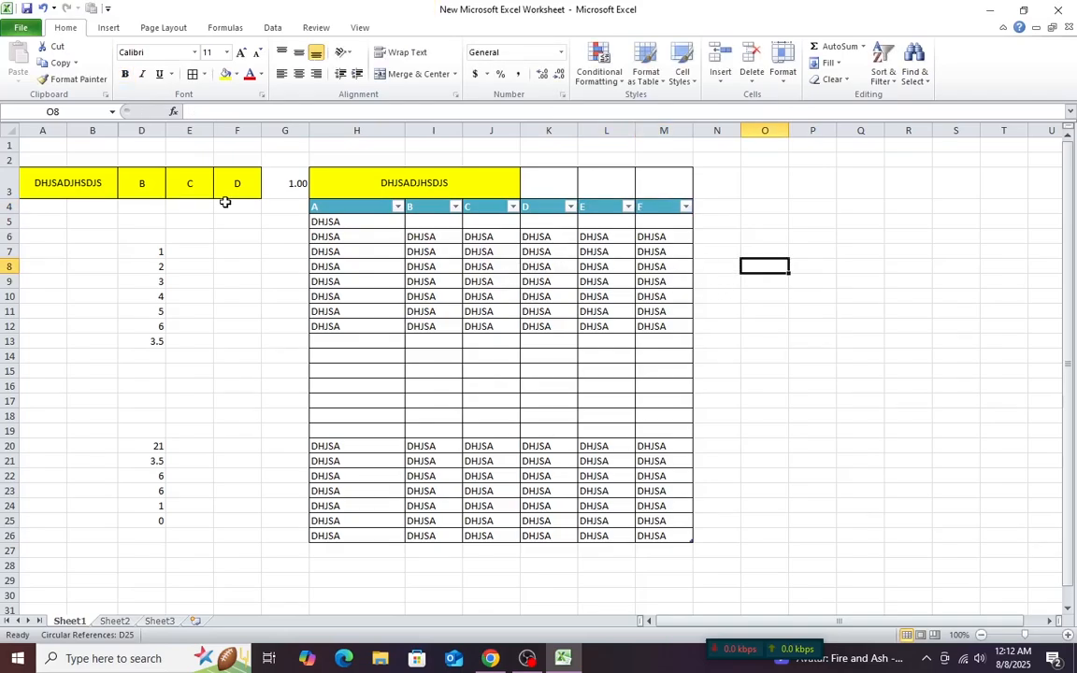
Turn off the filter on the table's header row H4:M4.
left_click(18, 207)
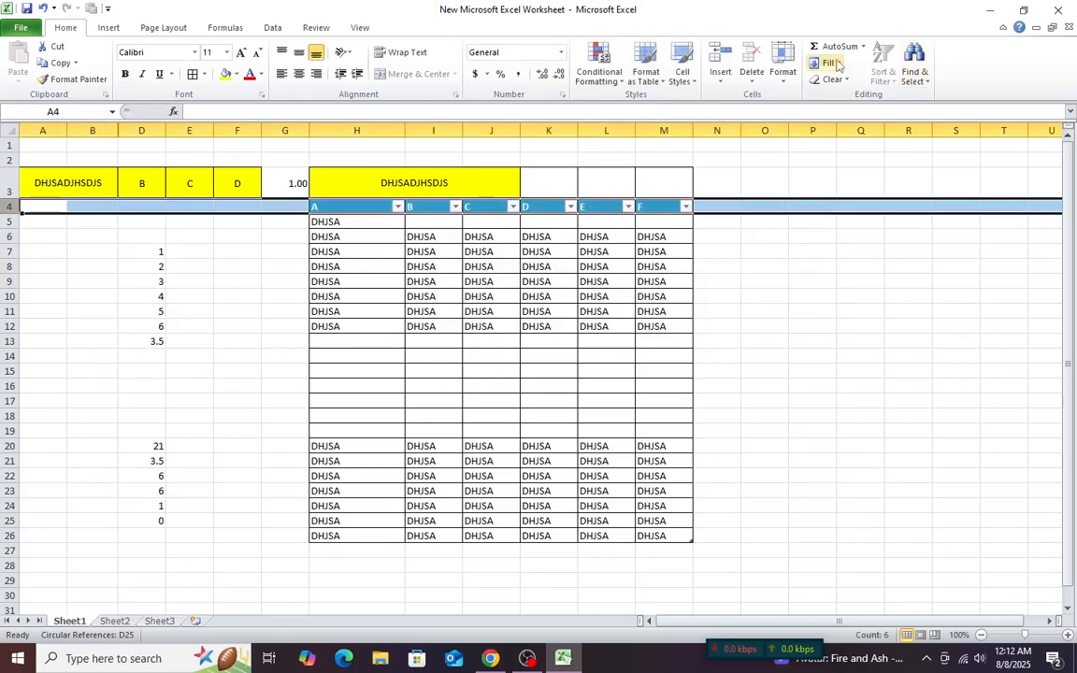
left_click(516, 234)
left_click_drag(366, 206, 650, 203)
left_click(884, 71)
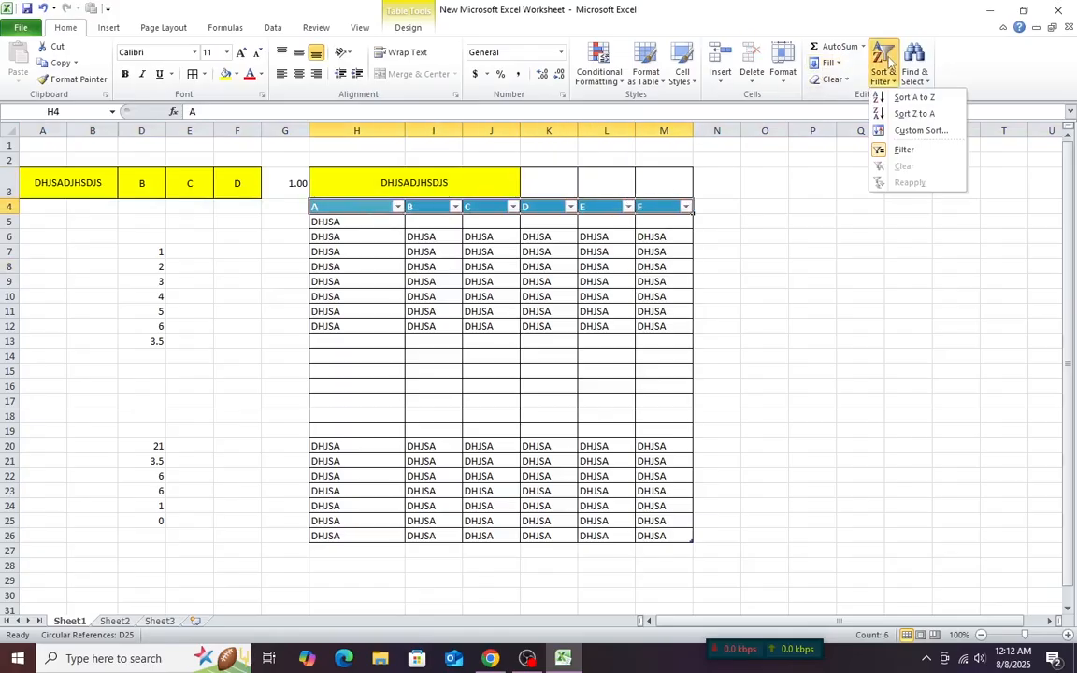
left_click(899, 150)
left_click(791, 295)
Clear the contents of the table body in H5:M26, keeping the headers.
left_click(608, 339)
left_click_drag(335, 222, 651, 512)
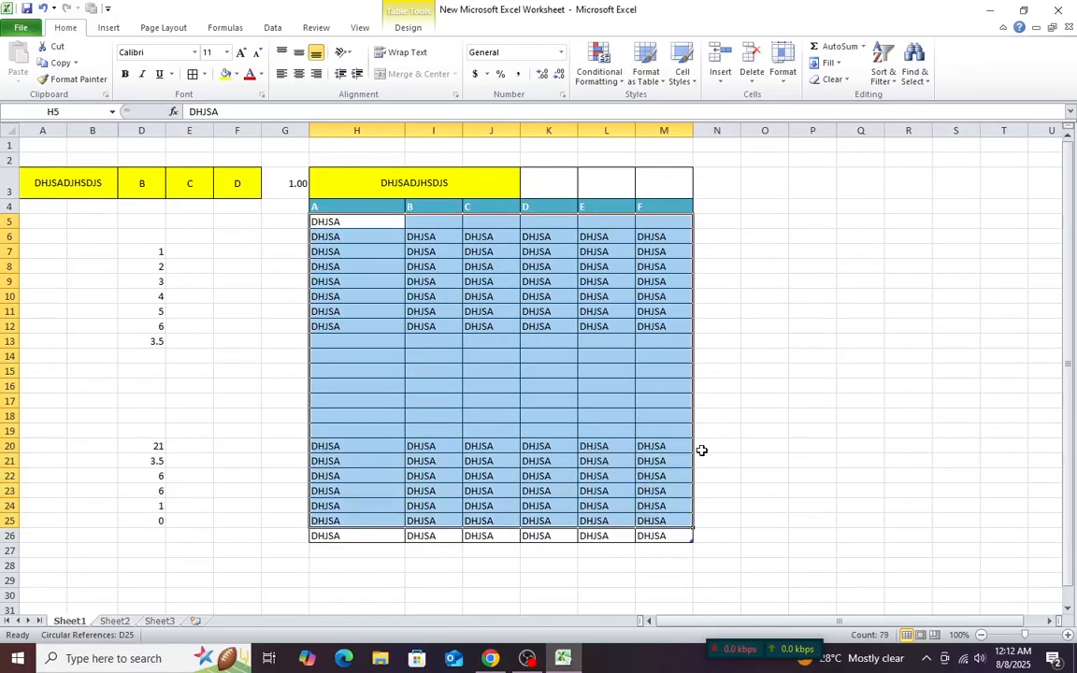
key("Delete")
left_click(765, 386)
left_click_drag(346, 536, 637, 536)
key("Delete")
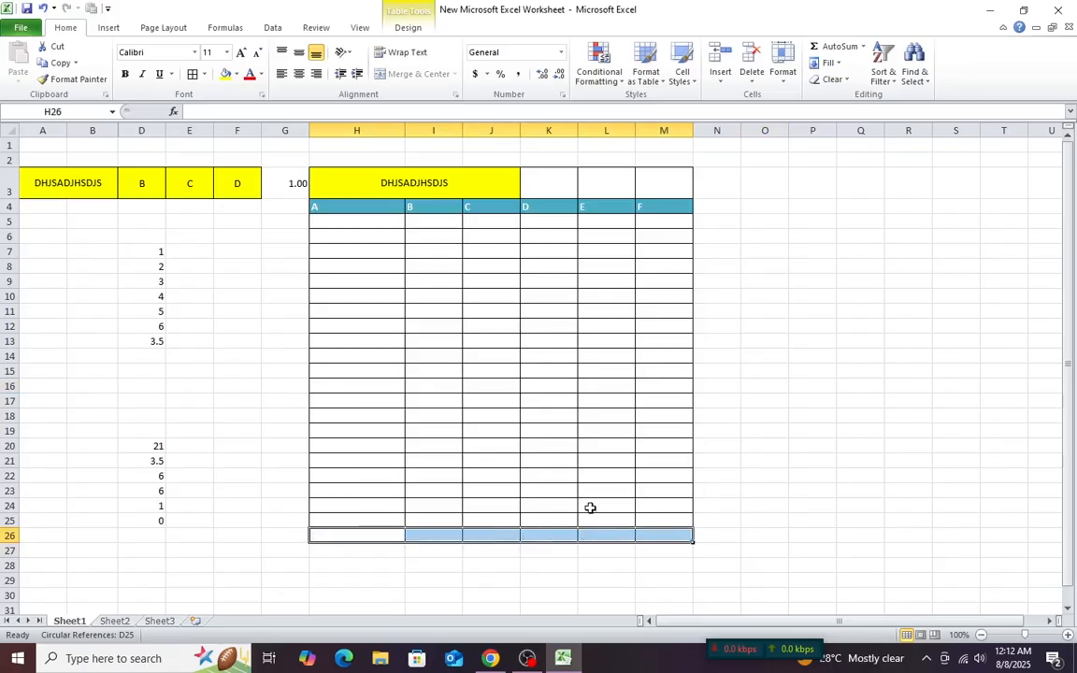
Enter the numbers 1 to 8 down table column A in H5:H12.
left_click(357, 356)
left_click(355, 223)
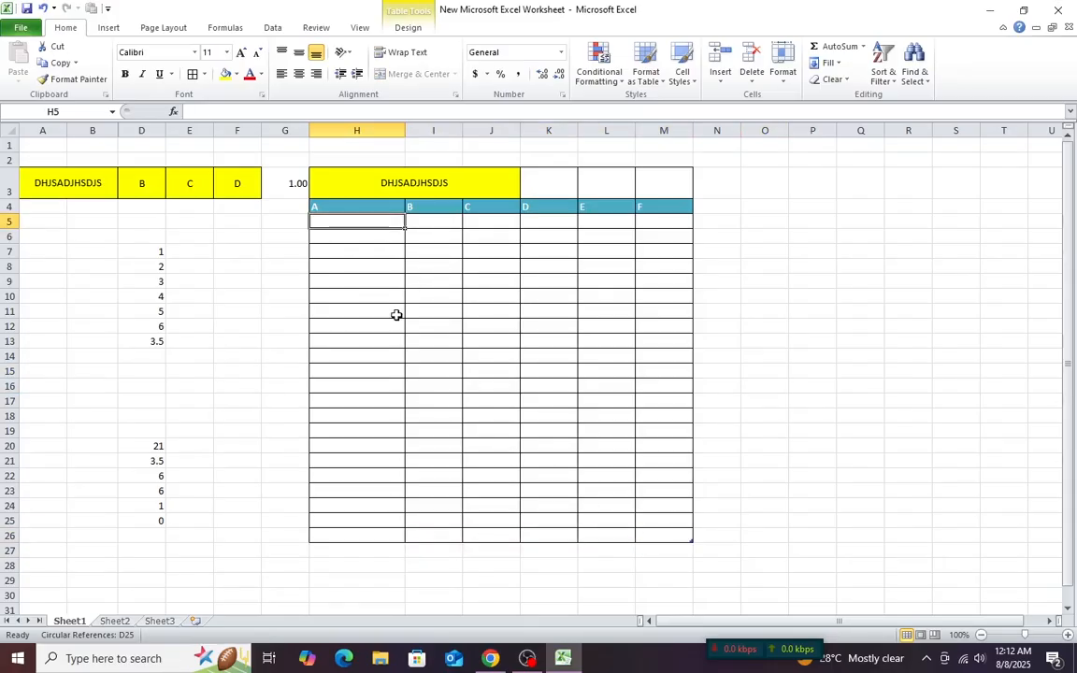
type("1")
key("Return")
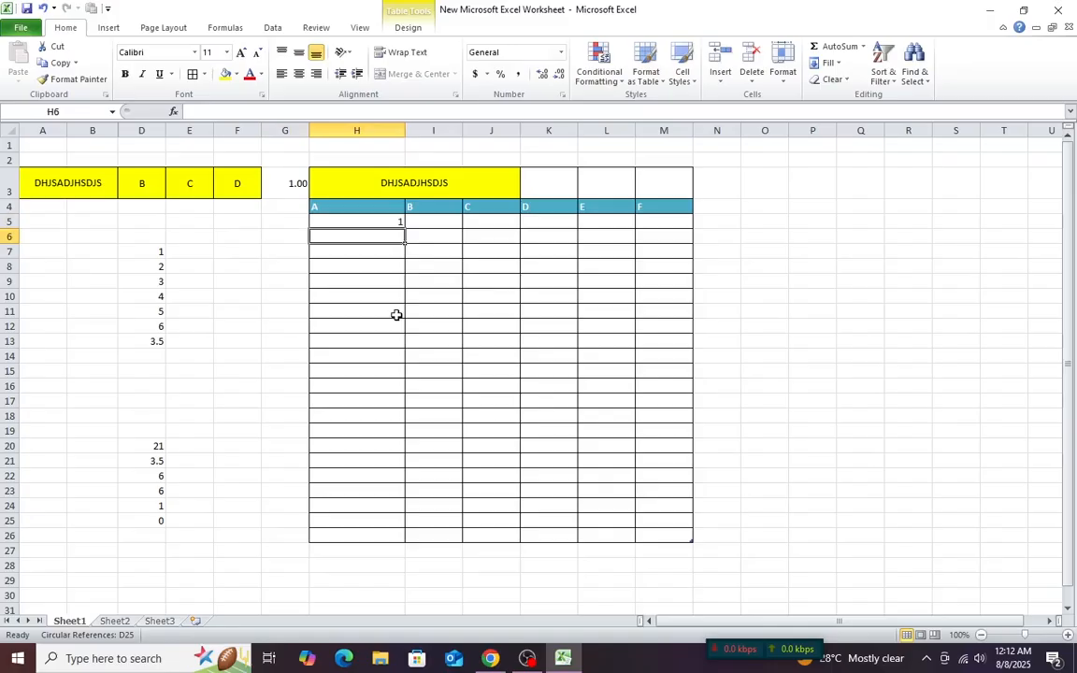
type("2")
key("Return")
type("3")
key("Return")
type("4")
key("Return")
type("5")
key("Return")
type("6")
key("Return")
type("7")
key("Return")
type("8")
key("Return")
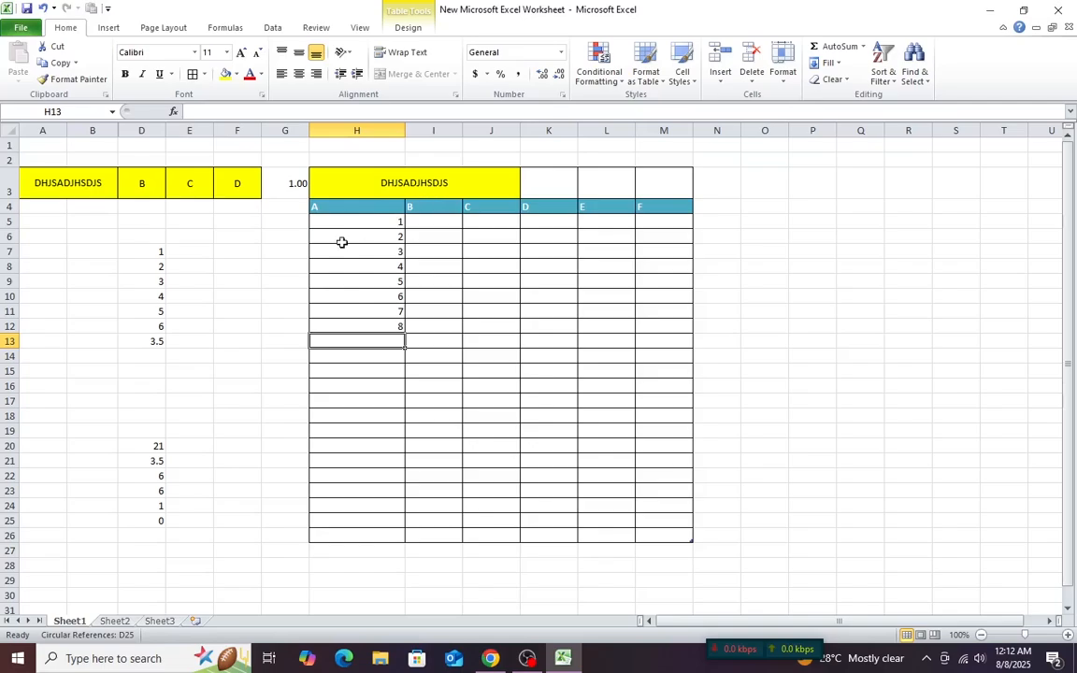
Enter the numbers 4 to 11 down table column B in I5:I12.
left_click_drag(368, 227, 370, 321)
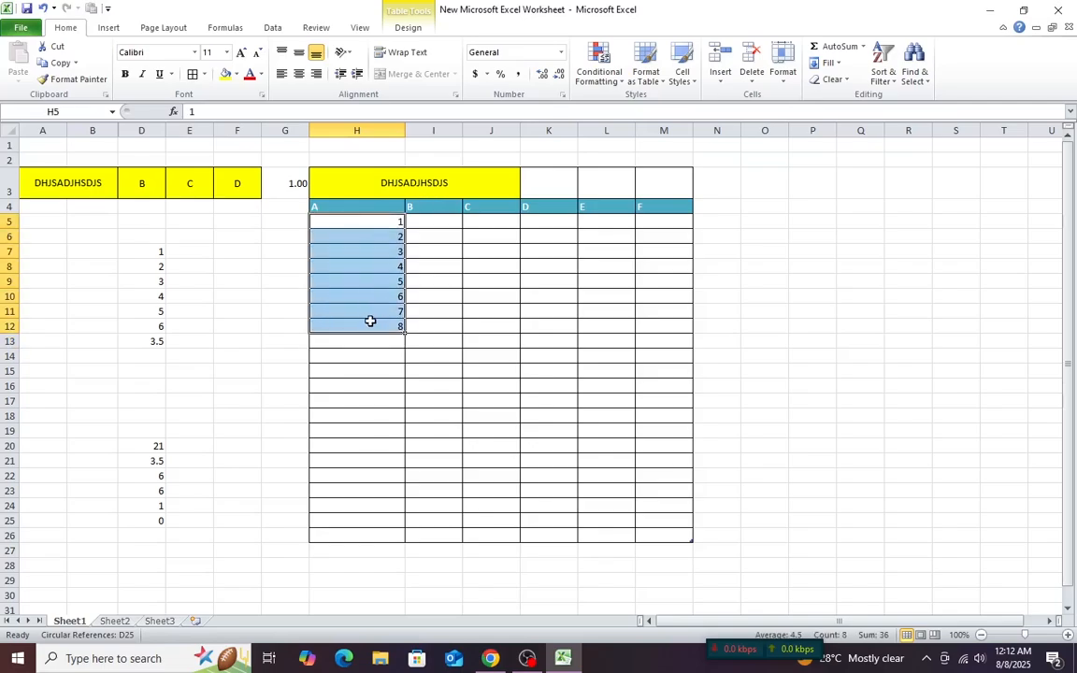
key("ctrl+c")
left_click(439, 220)
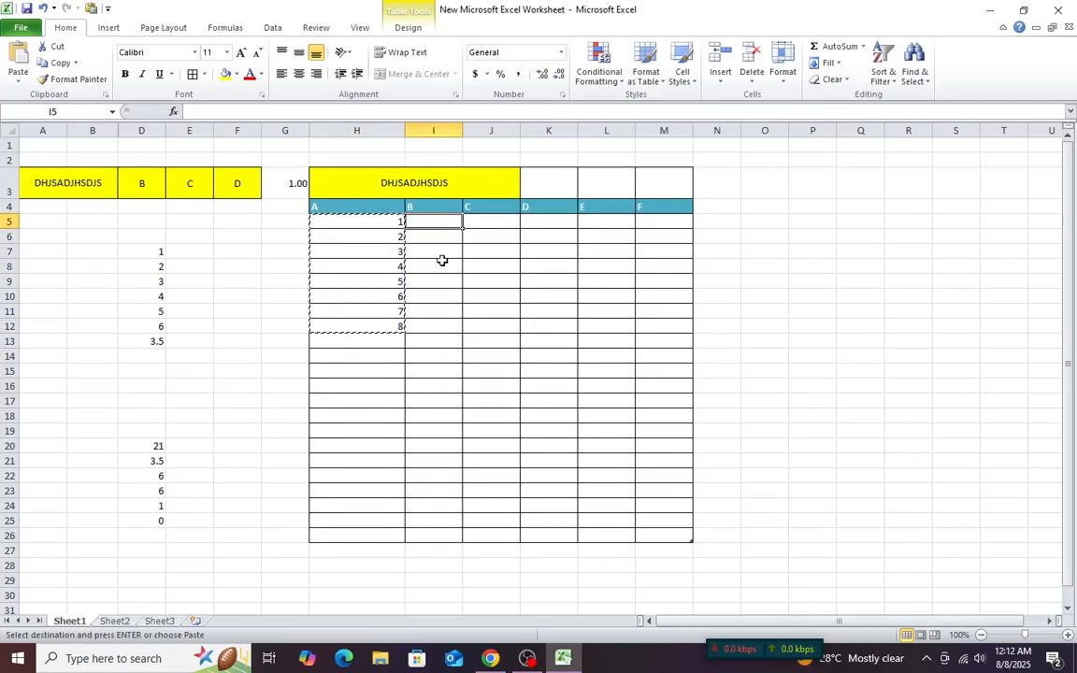
type("46")
key("Return")
key("Up")
type("4")
key("Return")
type("5")
key("Return")
type("6")
key("Return")
type("7")
key("Return")
type("8")
key("Return")
type("9")
key("Return")
type("10")
key("Return")
type("11")
key("Up")
key("Right")
key("Right")
key("Up")
key("Up")
key("Up")
key("Up")
right_click(420, 404)
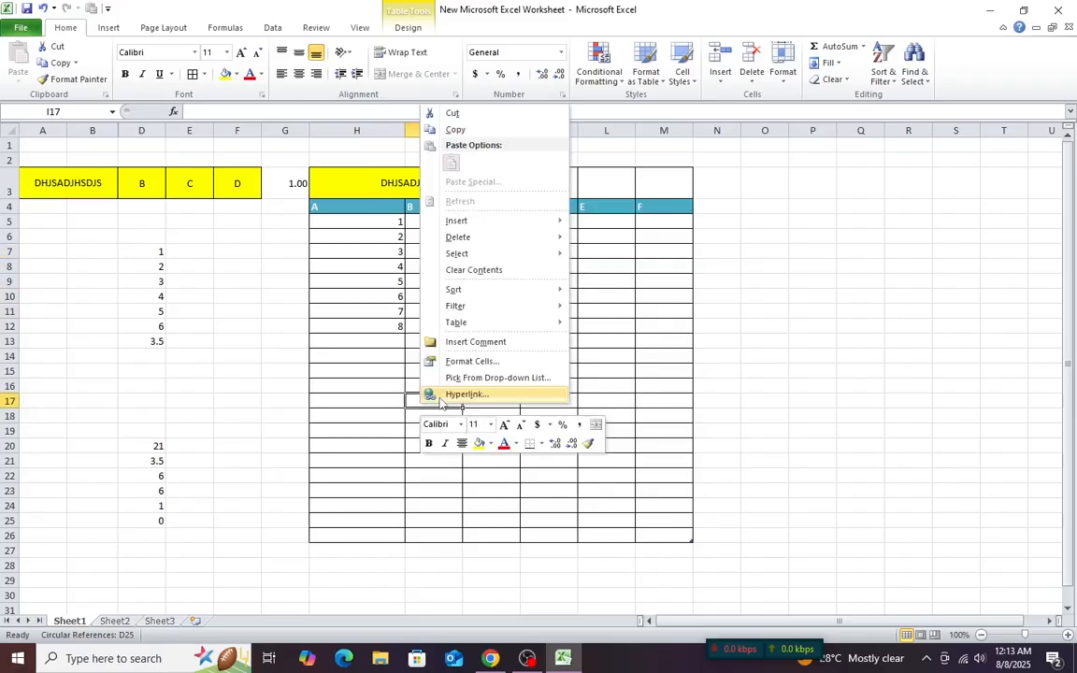
key("Escape")
Copy H8:I12 and paste it as values only into columns D and E, starting at K5.
left_click_drag(393, 267, 459, 325)
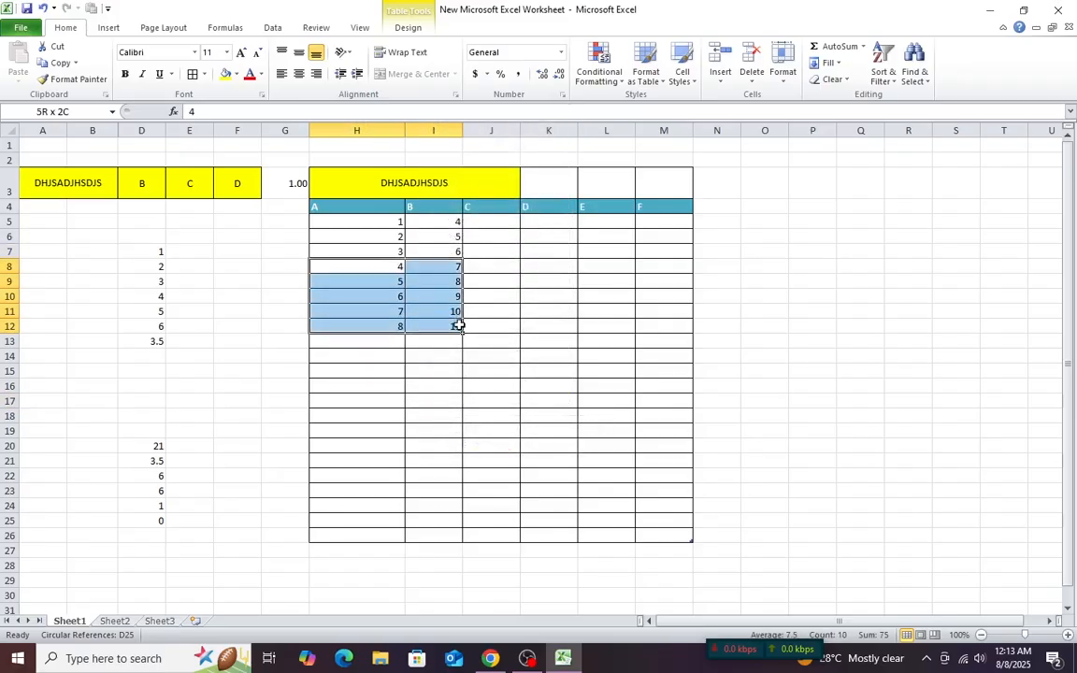
key("ctrl+c")
left_click(502, 221)
left_click(559, 224)
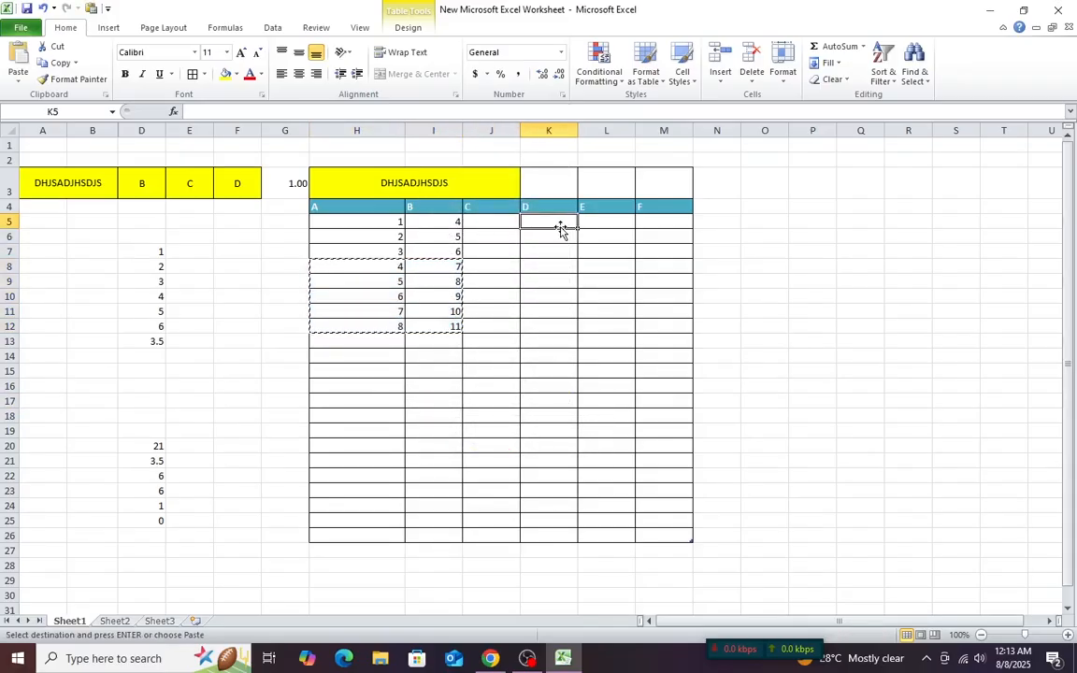
key("ctrl+alt+v")
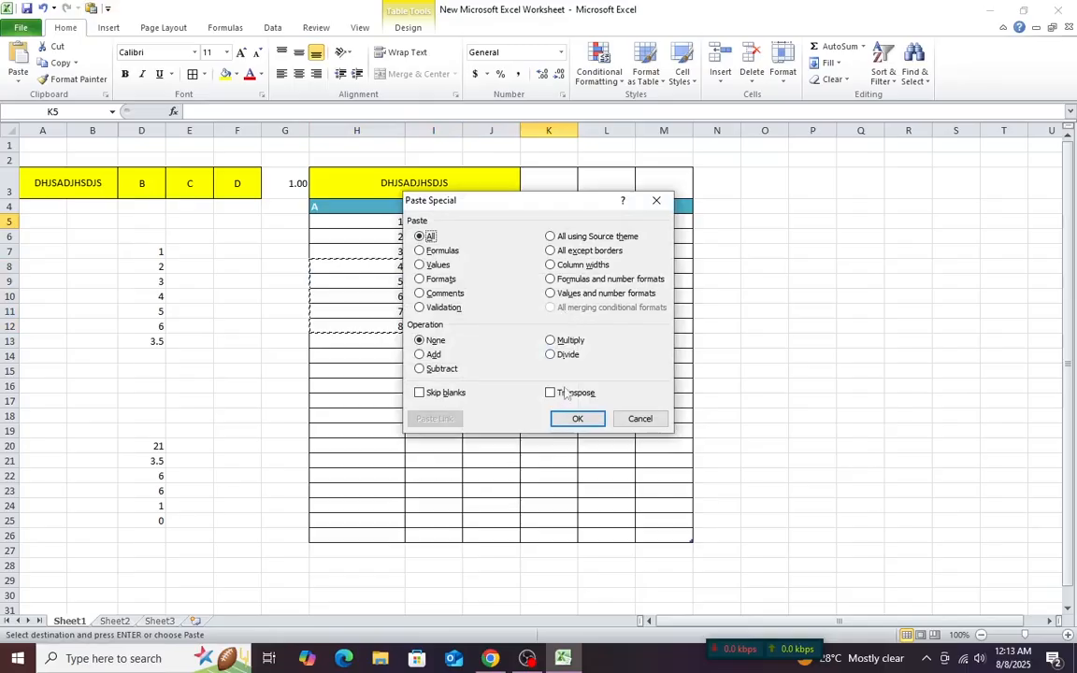
left_click(445, 266)
left_click(572, 419)
left_click(588, 414)
left_click(548, 295)
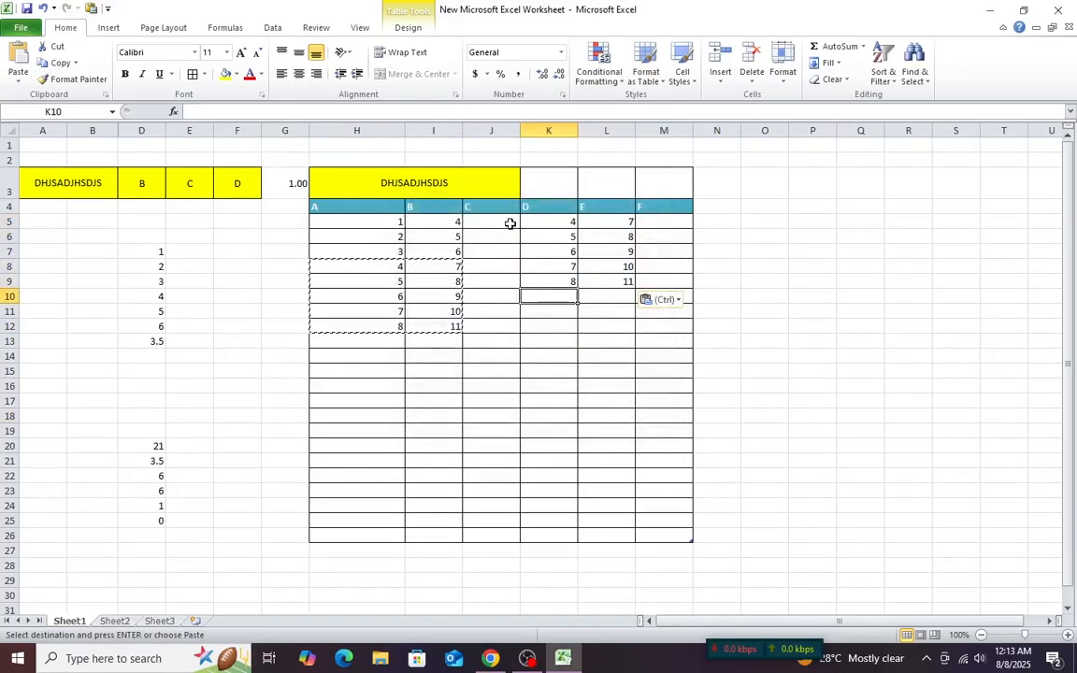
Copy I5:I8 and paste it into columns C and F, starting at J5 and M5.
left_click_drag(451, 223, 445, 269)
key("ctrl+c")
left_click_drag(493, 225, 503, 294)
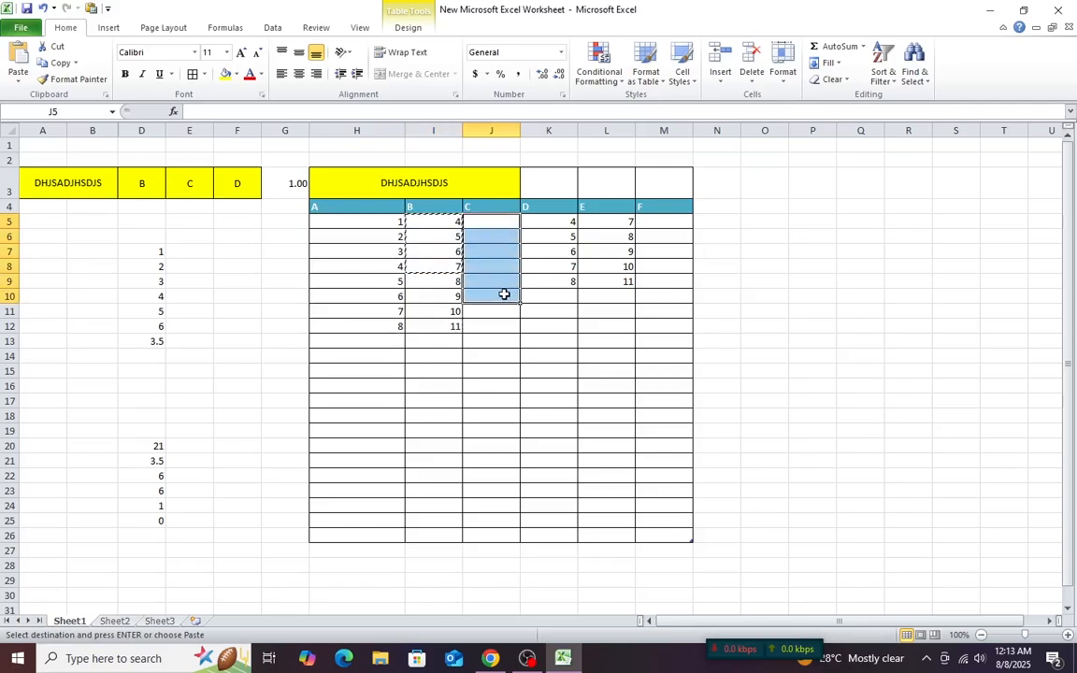
key("ctrl+v")
left_click_drag(657, 224, 651, 285)
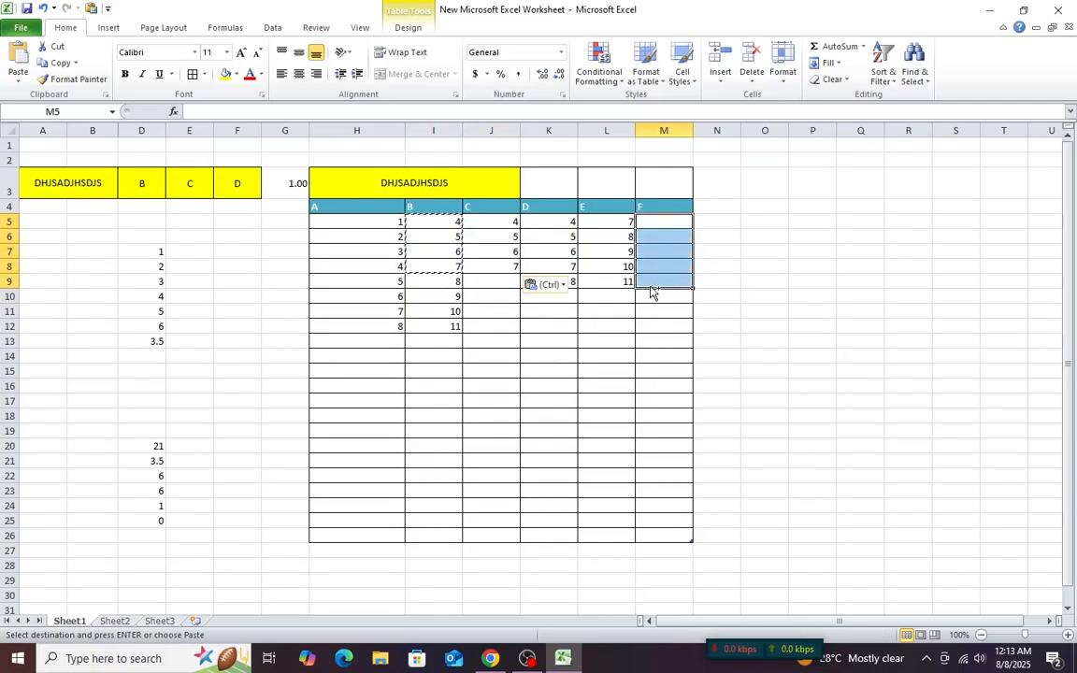
key("ctrl+v")
left_click(645, 401)
Clear the surplus numbers in H10:I12, and enter 10 in the empty cell M9.
left_click_drag(379, 297, 430, 324)
key("Delete")
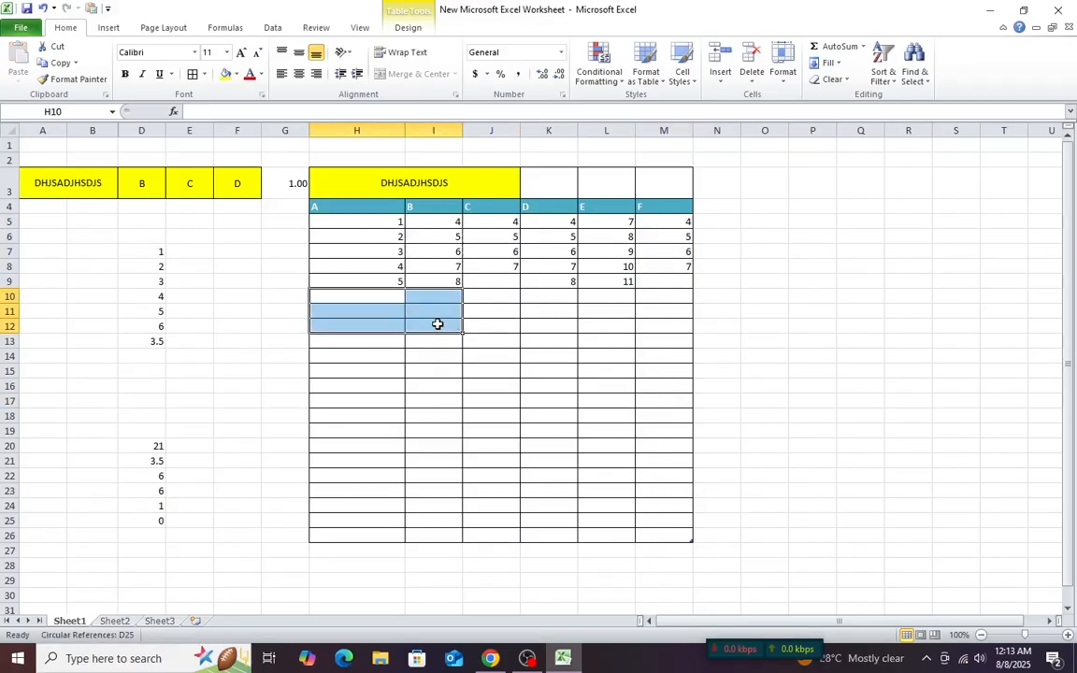
left_click(435, 340)
left_click(675, 281)
type("10")
key("Right")
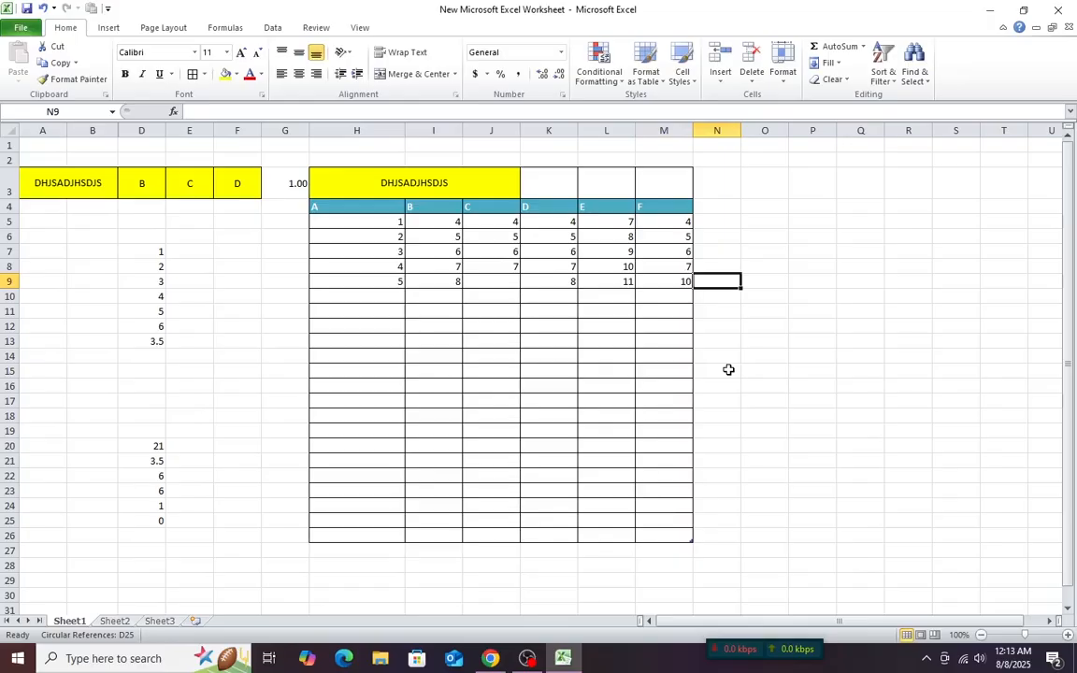
Center the headers and numbers horizontally in H4:M9.
left_click(468, 278)
left_click(368, 209)
left_click_drag(368, 209, 666, 278)
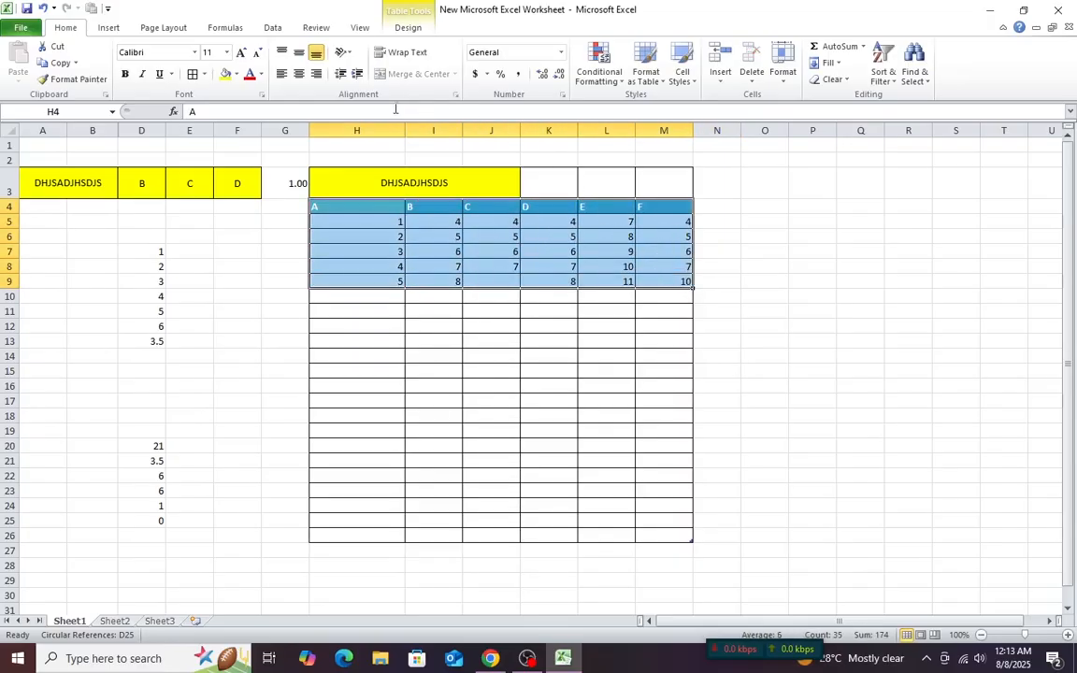
left_click(300, 75)
left_click(529, 399)
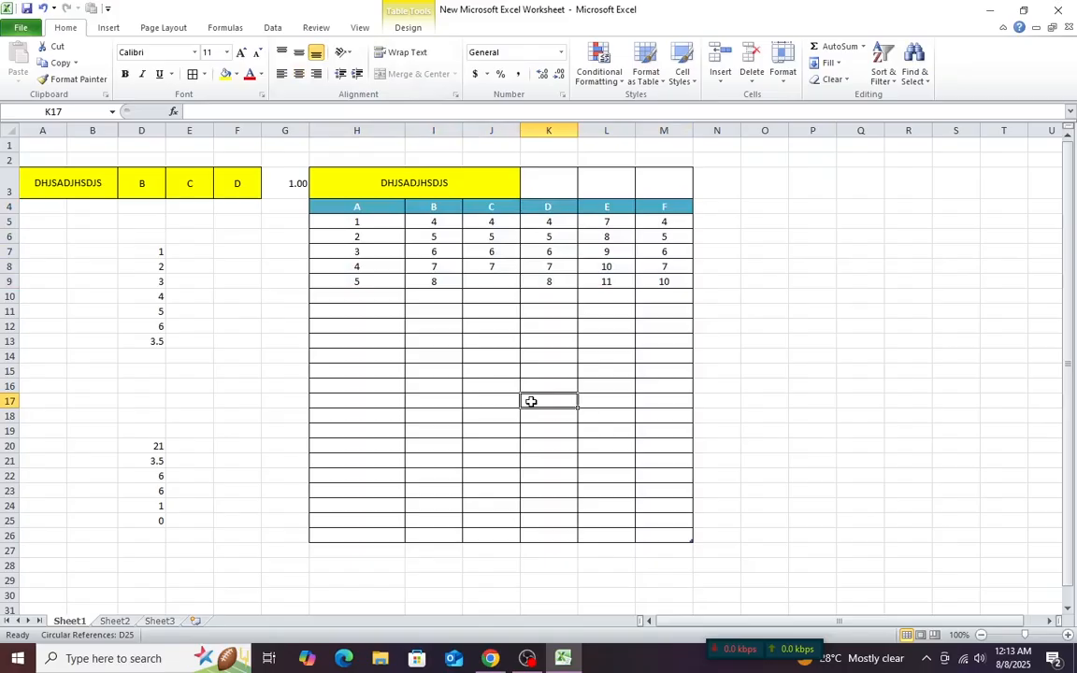
Enter 8 in the empty cell J9, and select the table's first header cell H4.
left_click(488, 268)
left_click(496, 283)
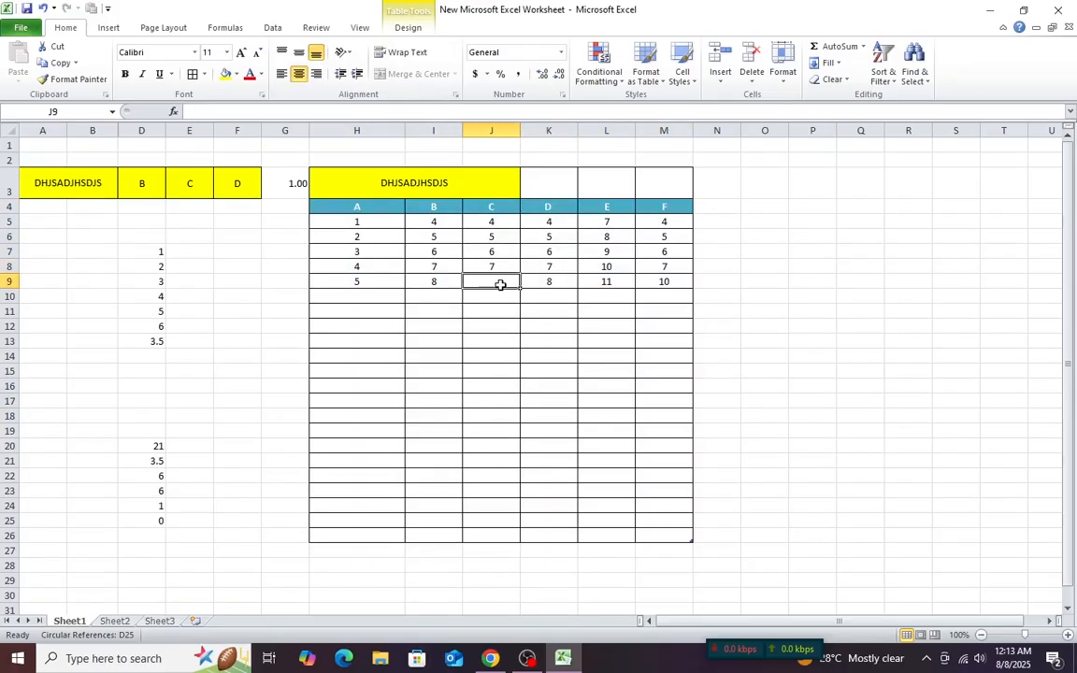
type("8")
key("Tab")
left_click(575, 327)
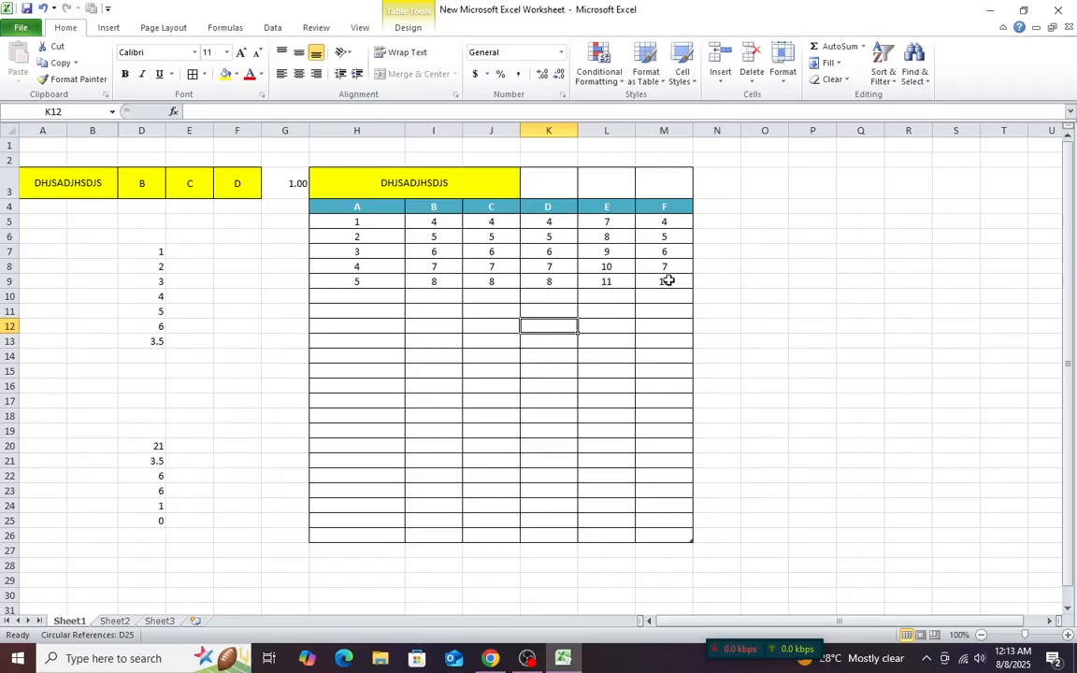
left_click(398, 298)
left_click(339, 207)
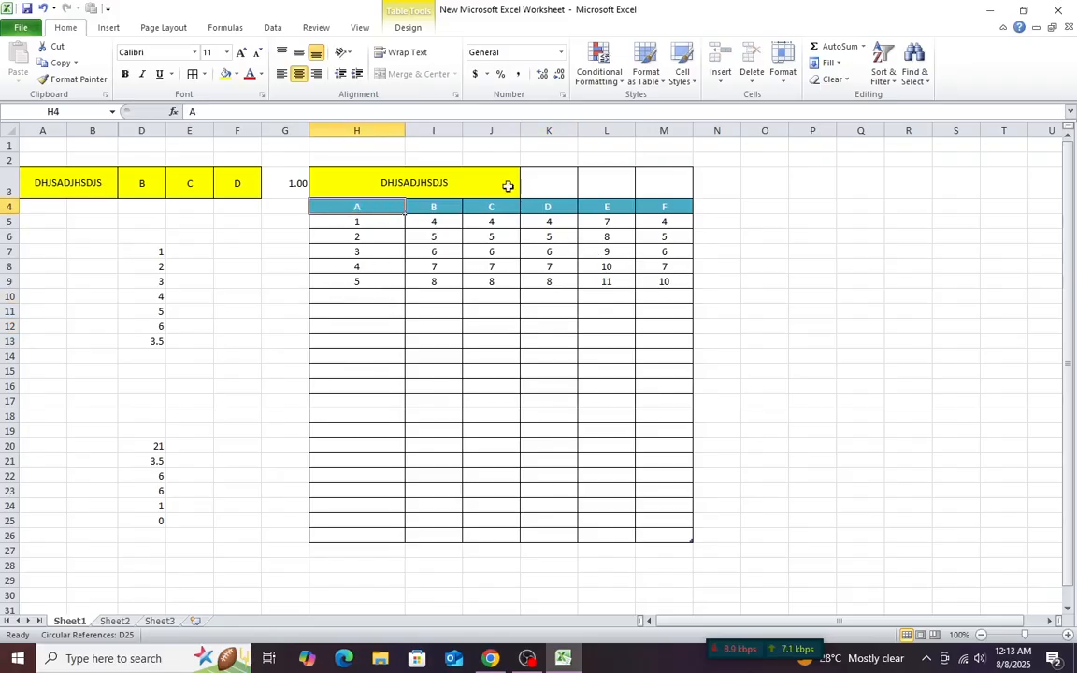
Delete sheet rows 11 through 26 to remove the empty table rows and the values beside them.
left_click(4, 296)
left_click(5, 311)
left_click_drag(4, 312, 8, 536)
right_click(8, 449)
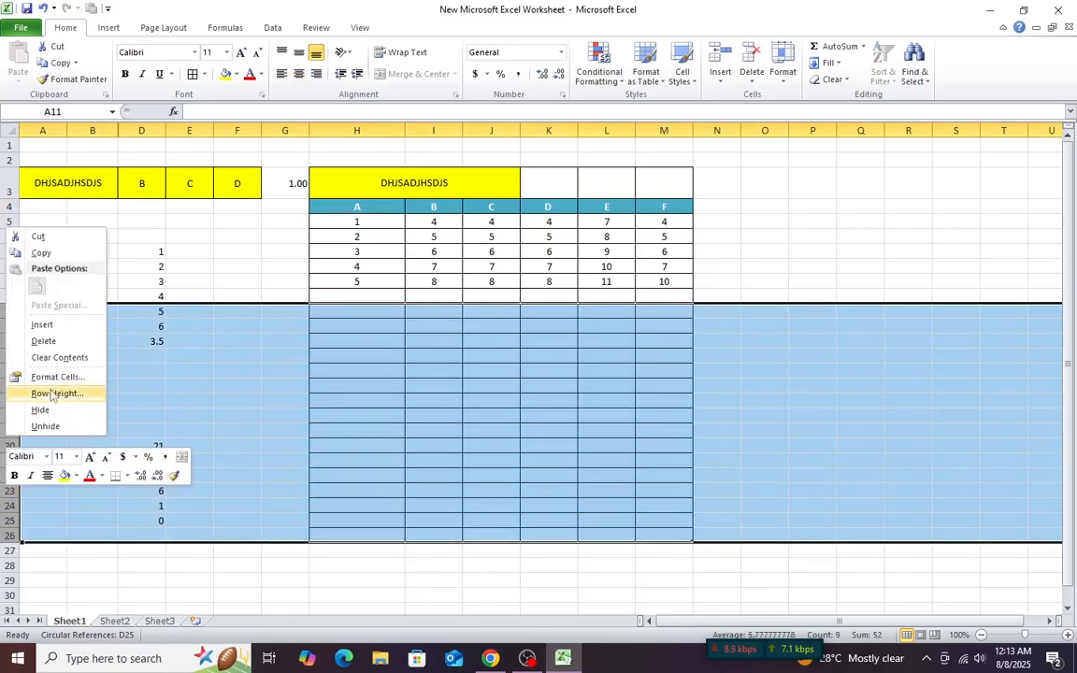
left_click(44, 341)
left_click(240, 399)
Label the table's last row by entering "Total" in cell G10.
left_click(301, 298)
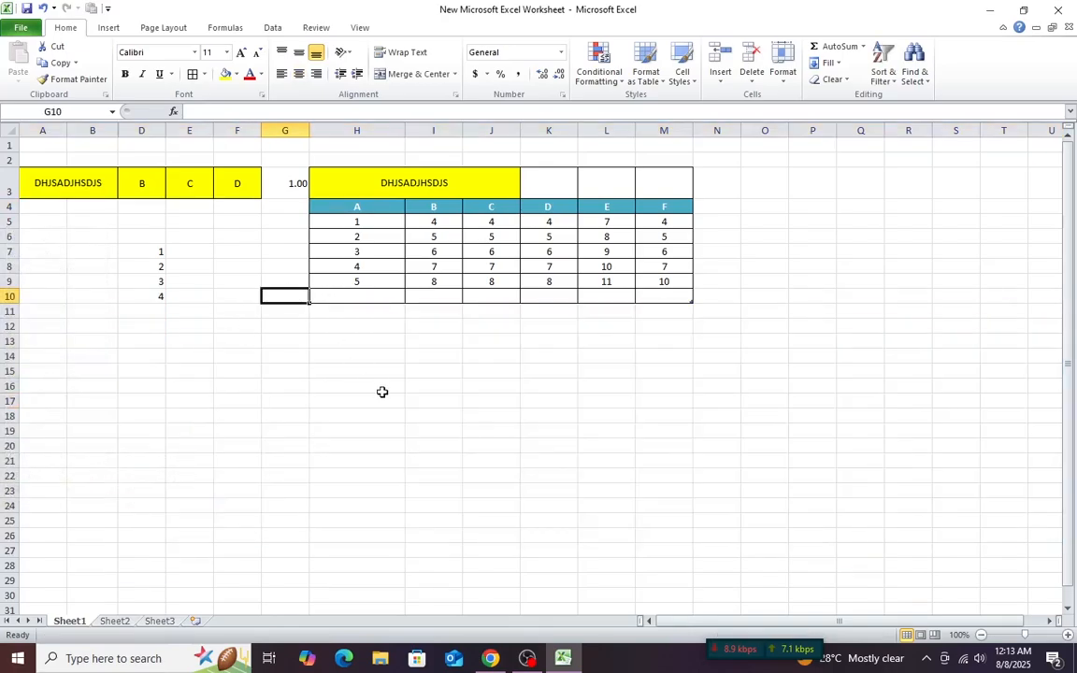
type("Total")
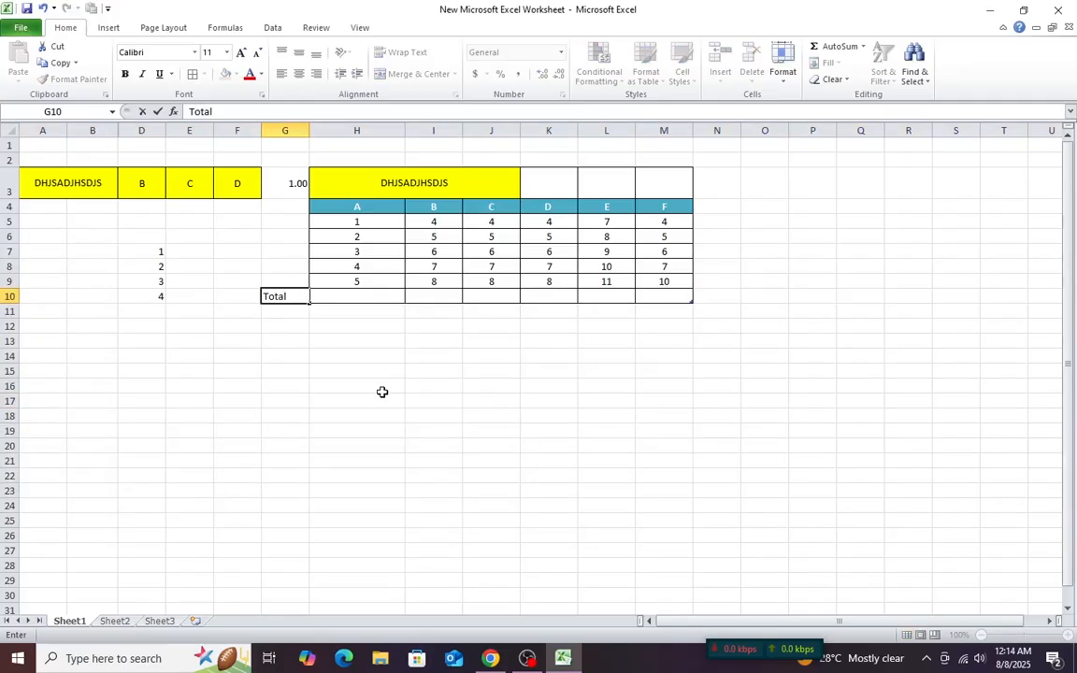
left_click(378, 388)
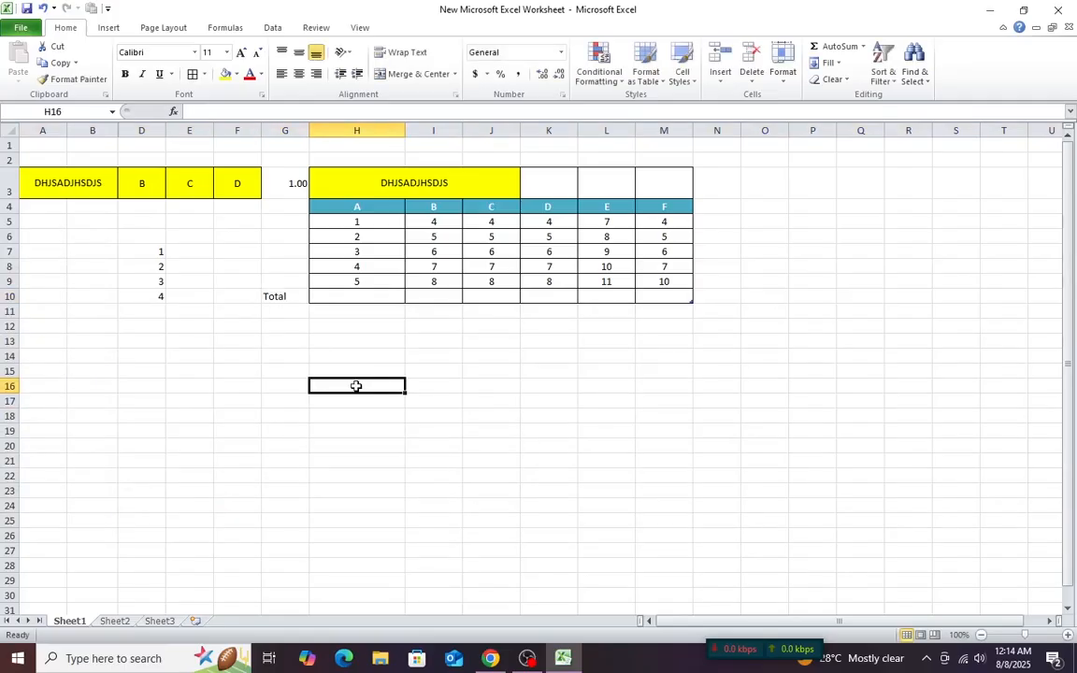
Enter the formula =SUM(H5:H9) in cell H10 to total column A of the table.
left_click(372, 297)
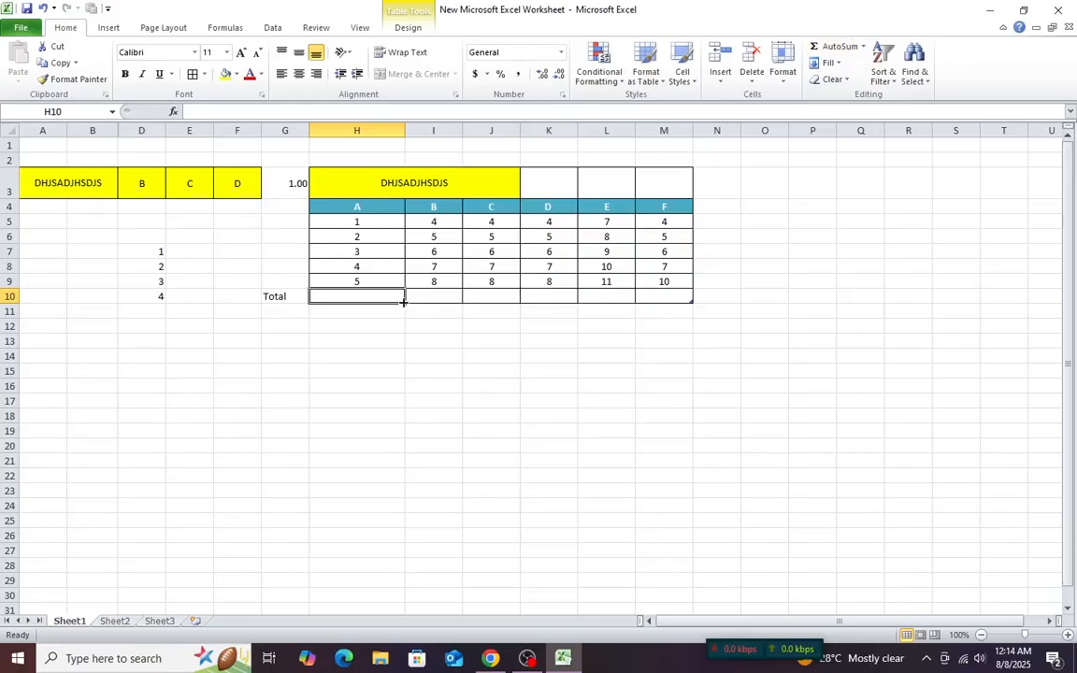
type("=")
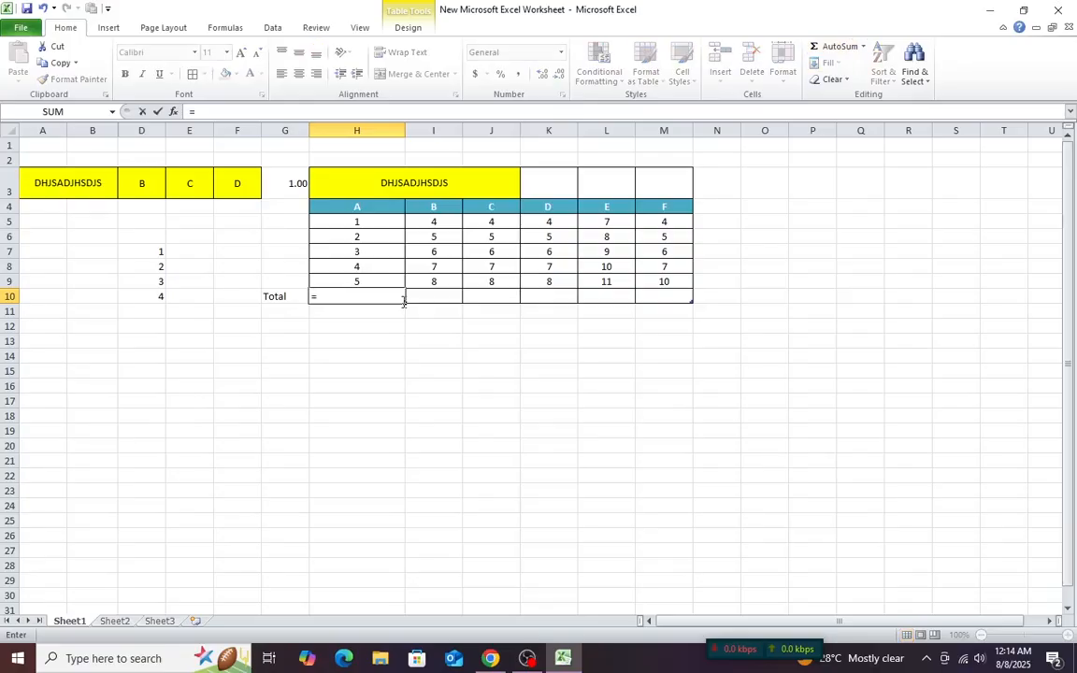
type("sum")
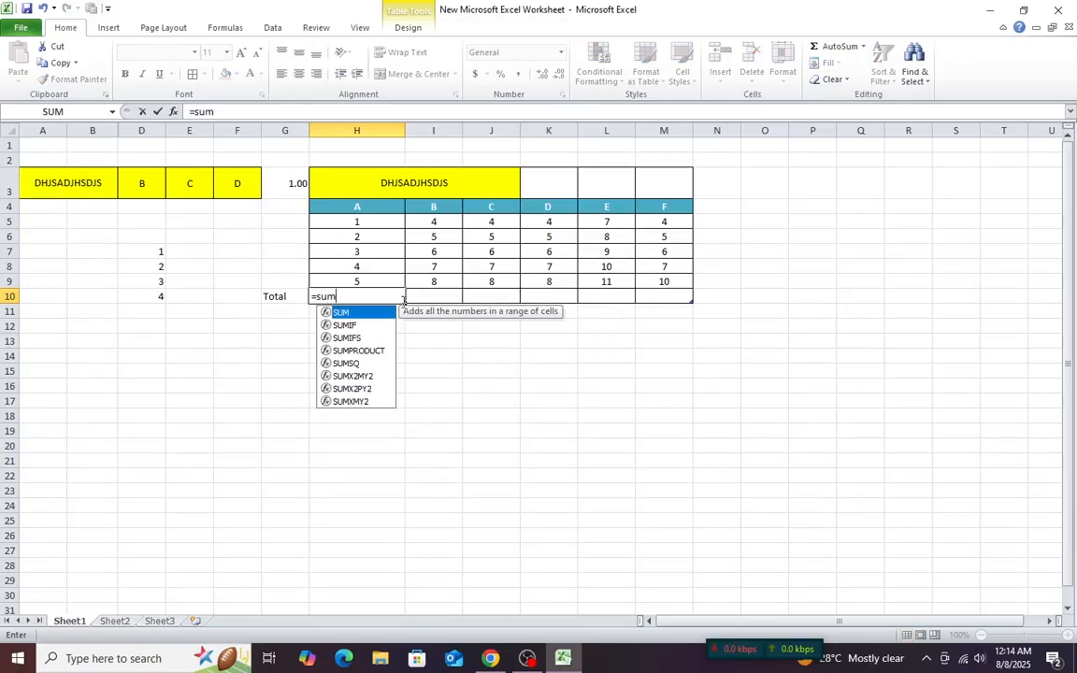
double_click(358, 315)
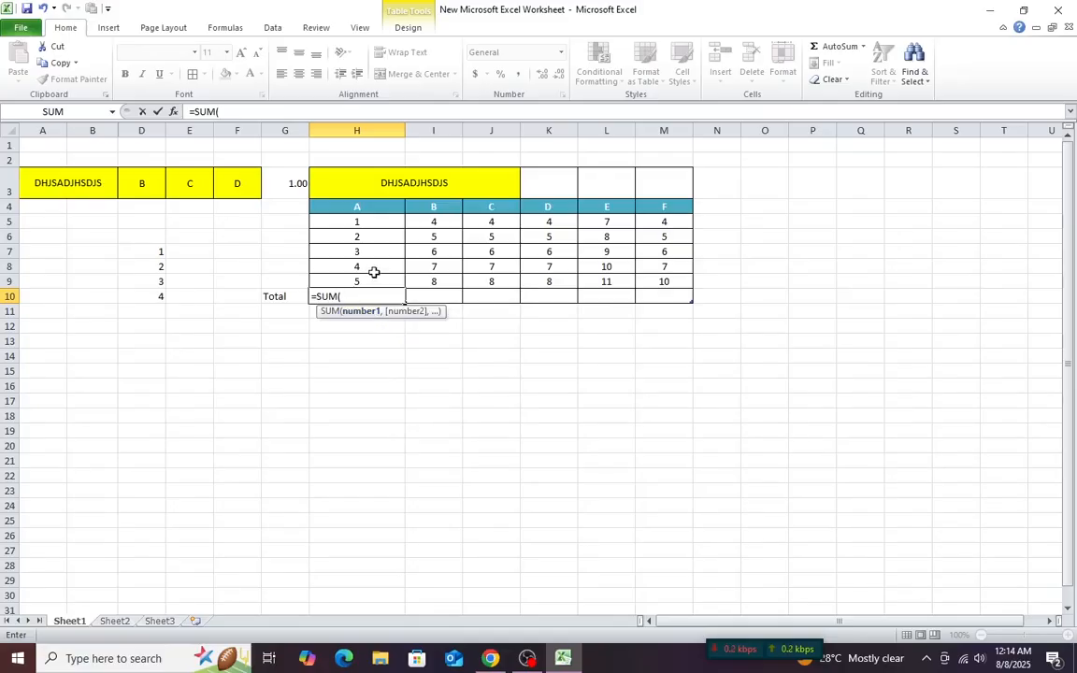
left_click_drag(355, 219, 356, 280)
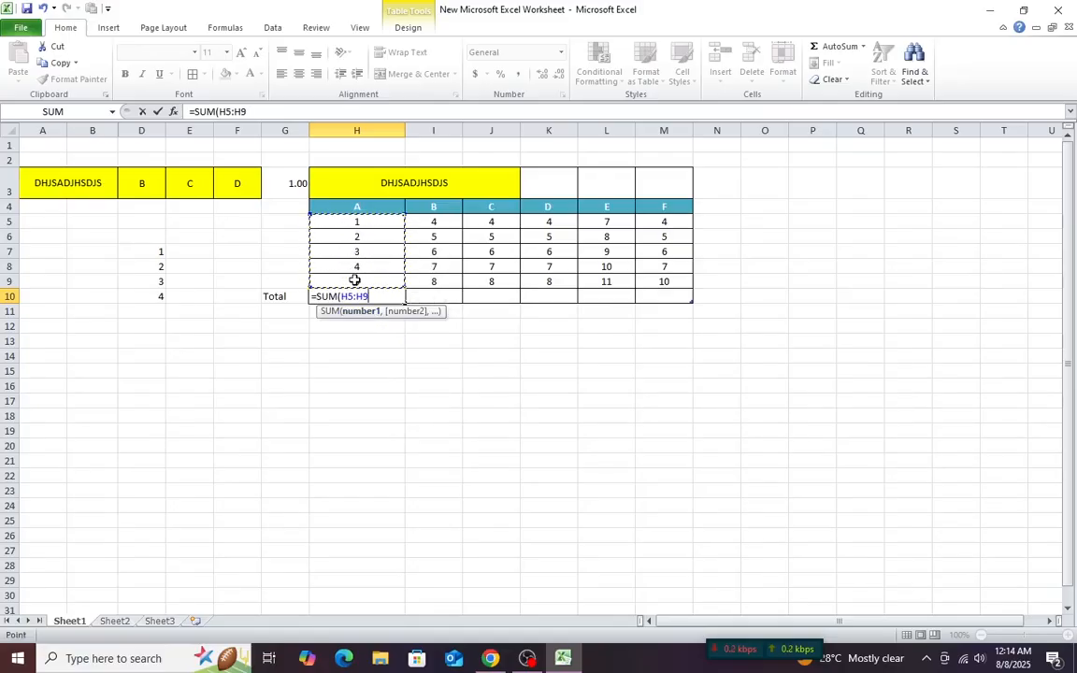
type(")")
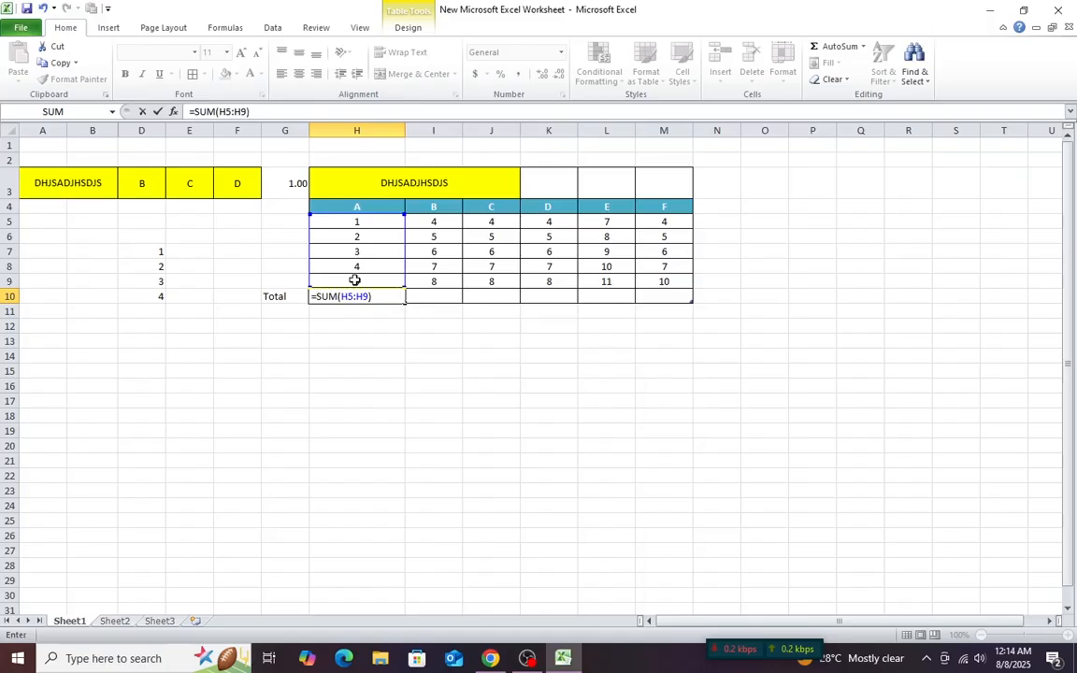
key("Return")
Copy the SUM formula from H10 across cells I10 to M10.
key("Up")
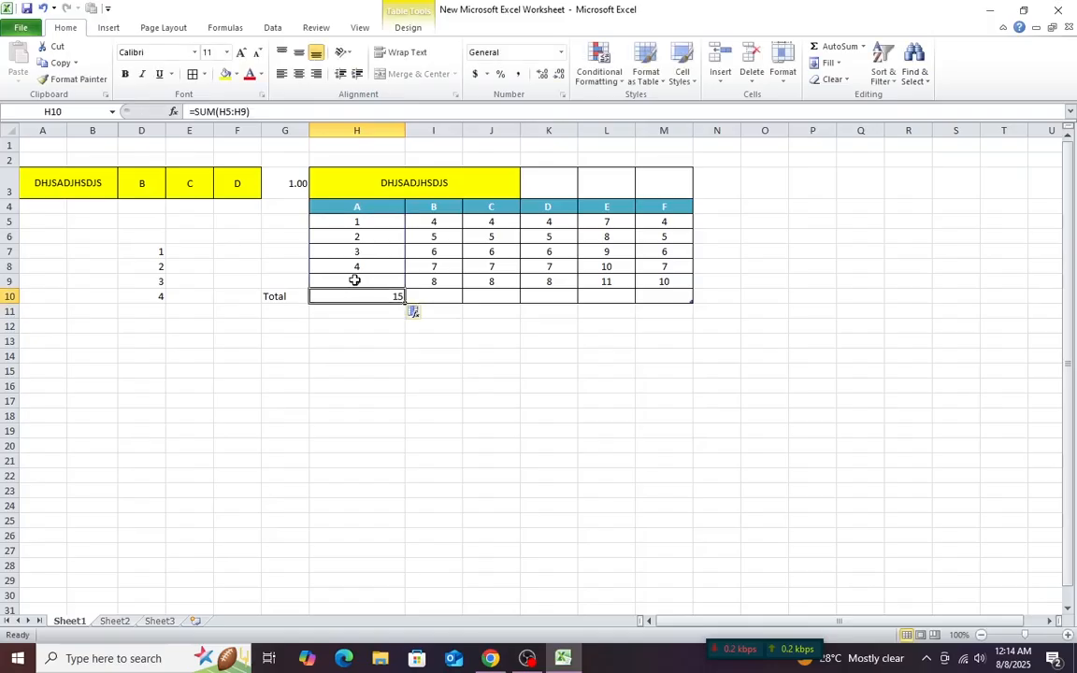
key("ctrl+c")
key("Right")
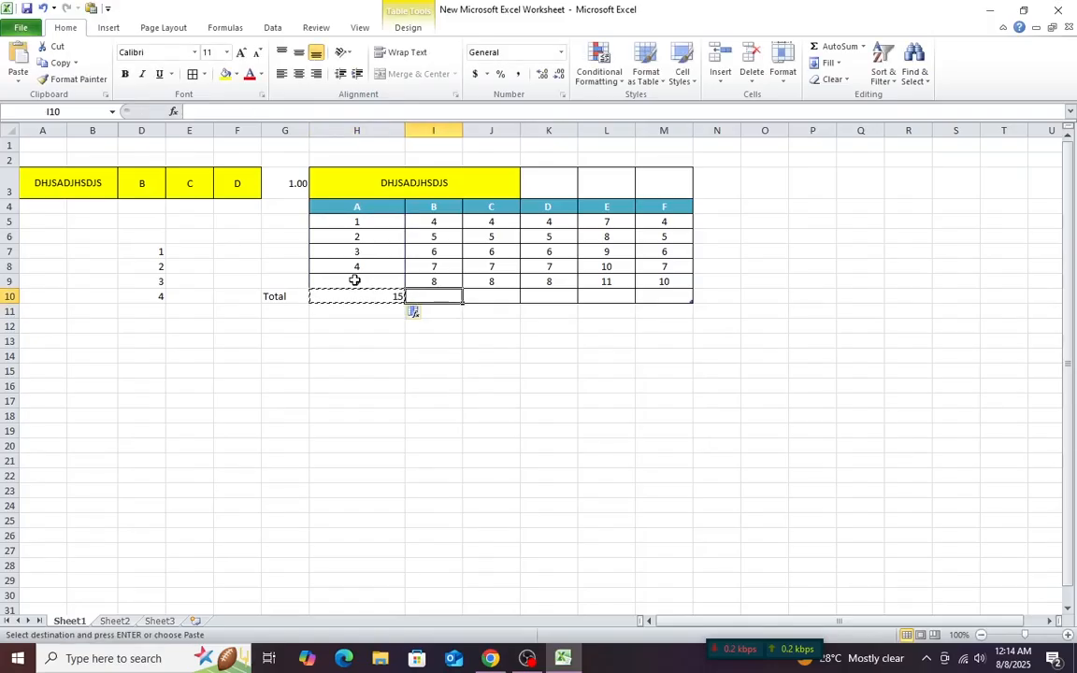
key("shift+Right")
key("shift+Right")
key("shift+Right")
key("shift+Right")
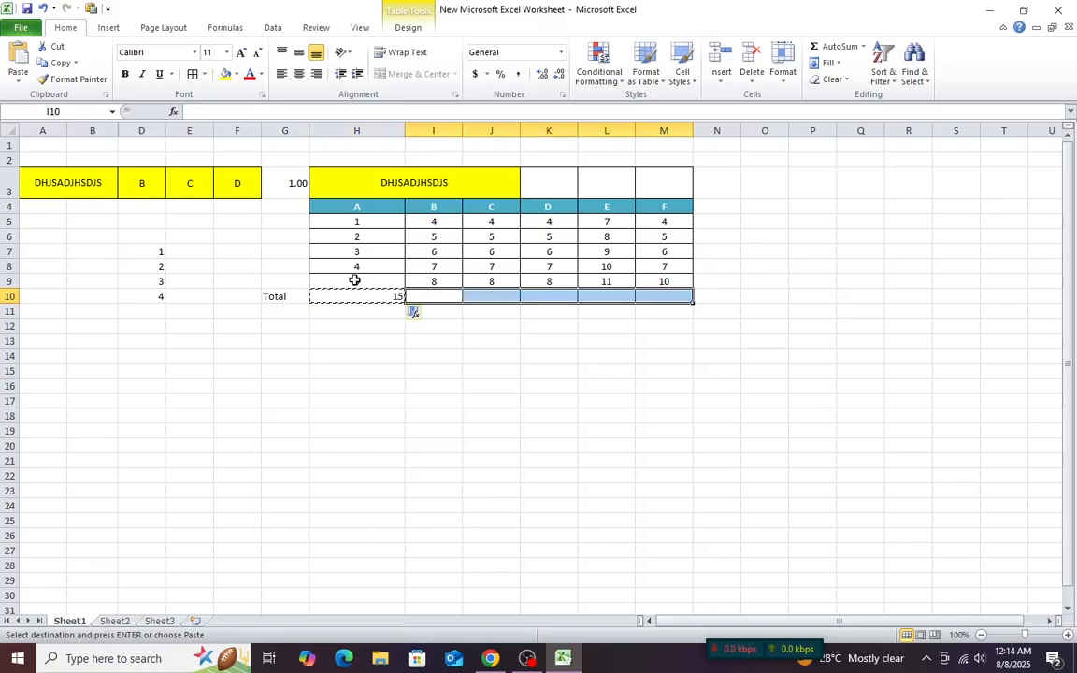
key("Return")
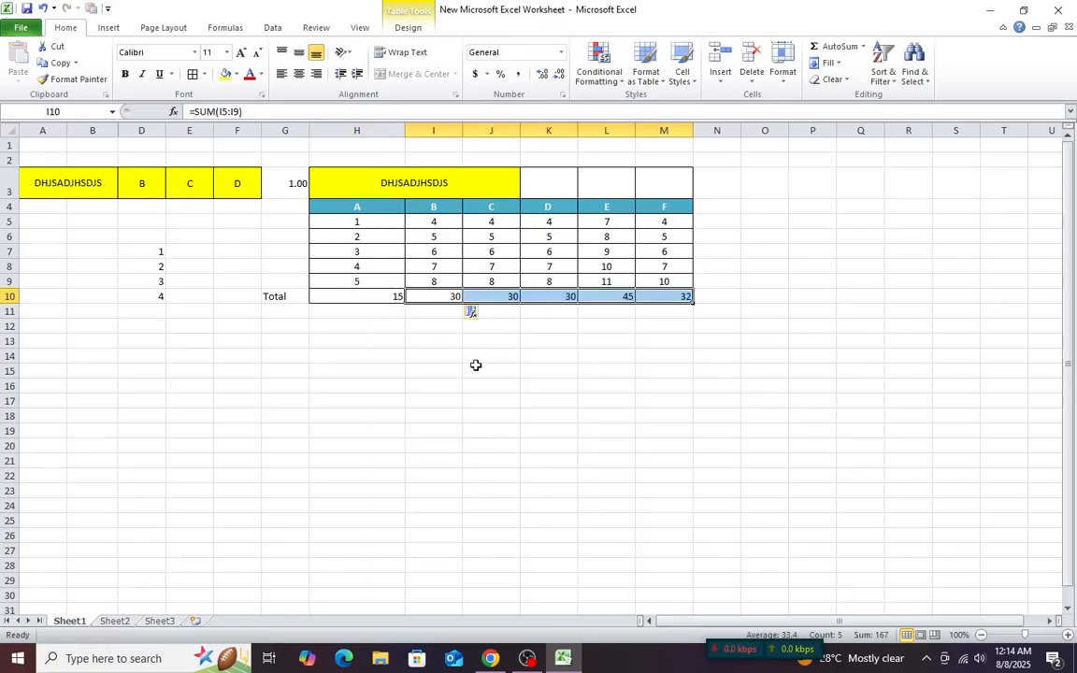
Center the totals in cells H10 to M10 and make them bold.
left_click_drag(374, 297, 645, 297)
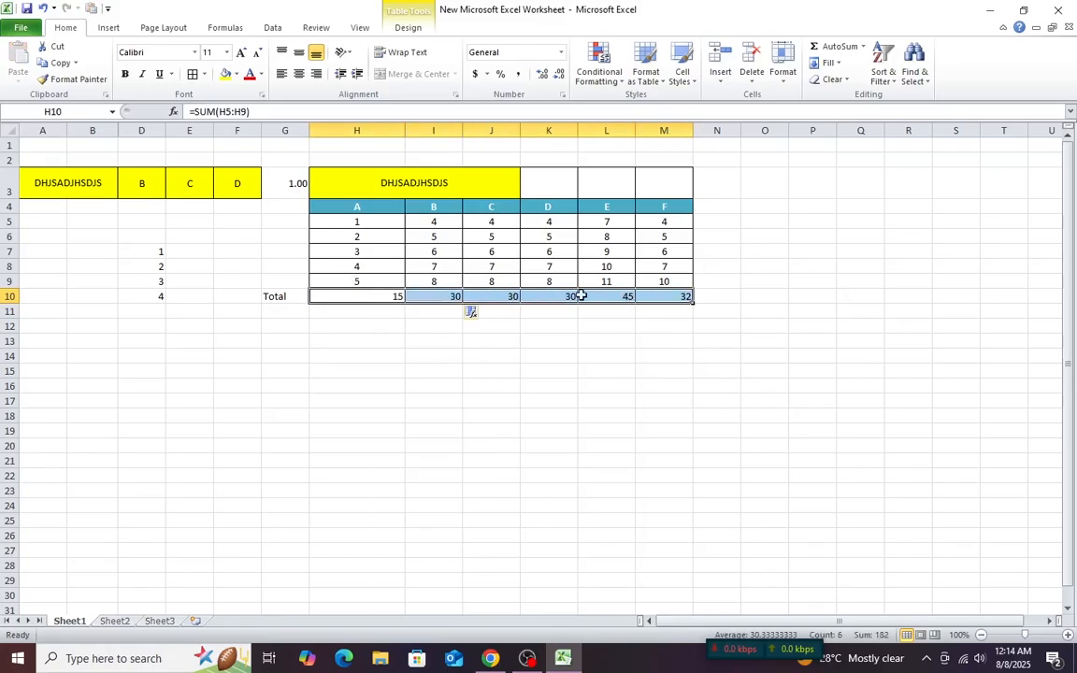
left_click(300, 75)
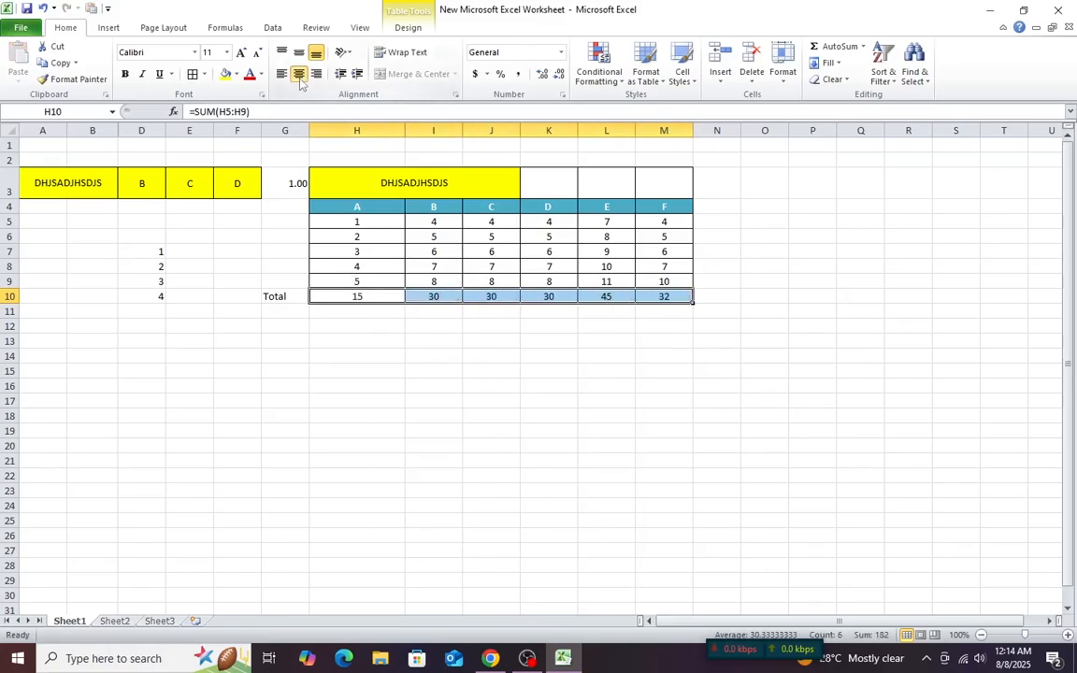
left_click(542, 481)
left_click(281, 298)
left_click_drag(334, 299, 644, 296)
left_click(124, 73)
left_click(498, 477)
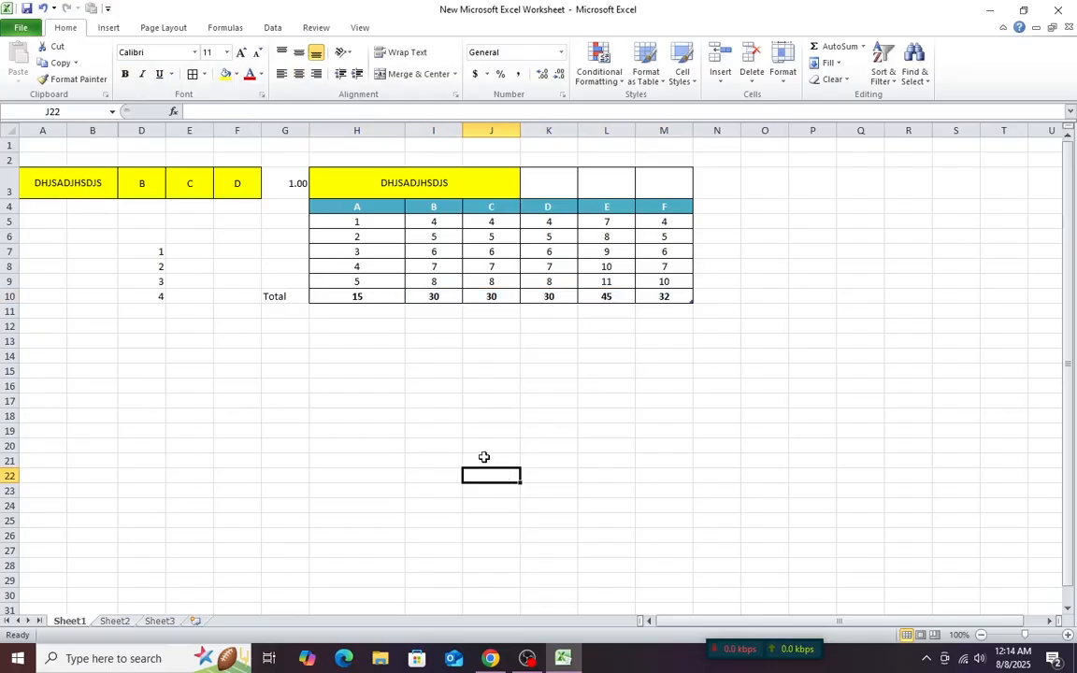
Check the totals by selecting the values in rows 5 to 9 of each table column from H to M.
left_click_drag(365, 224, 366, 282)
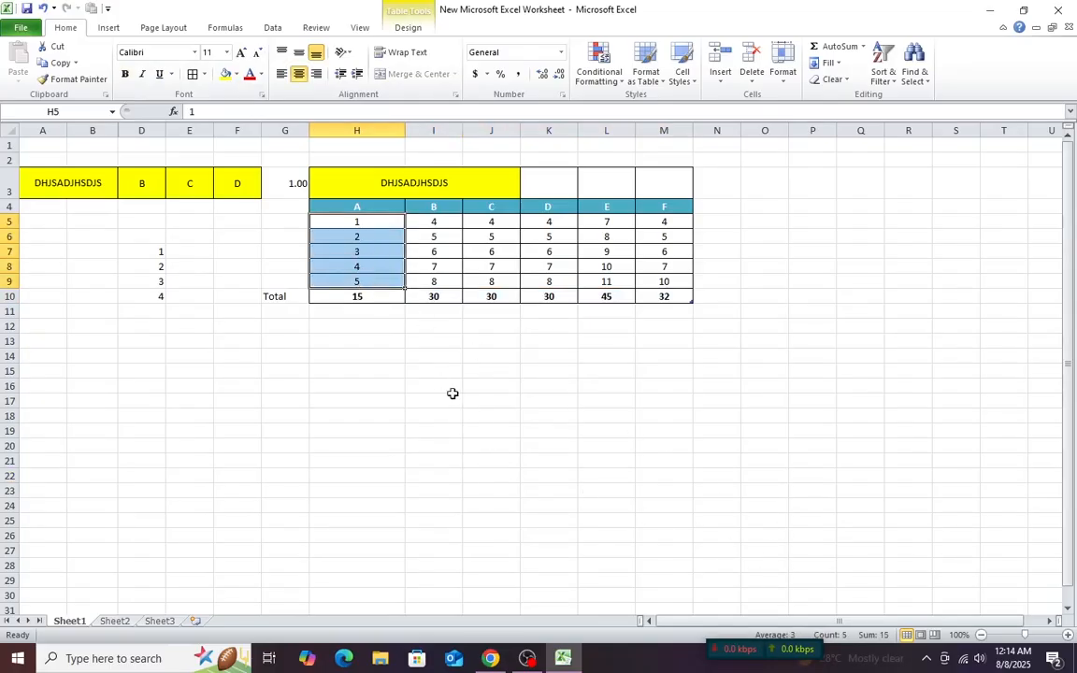
left_click(372, 339)
left_click_drag(450, 221, 453, 296)
left_click_drag(493, 222, 505, 278)
left_click_drag(551, 225, 557, 277)
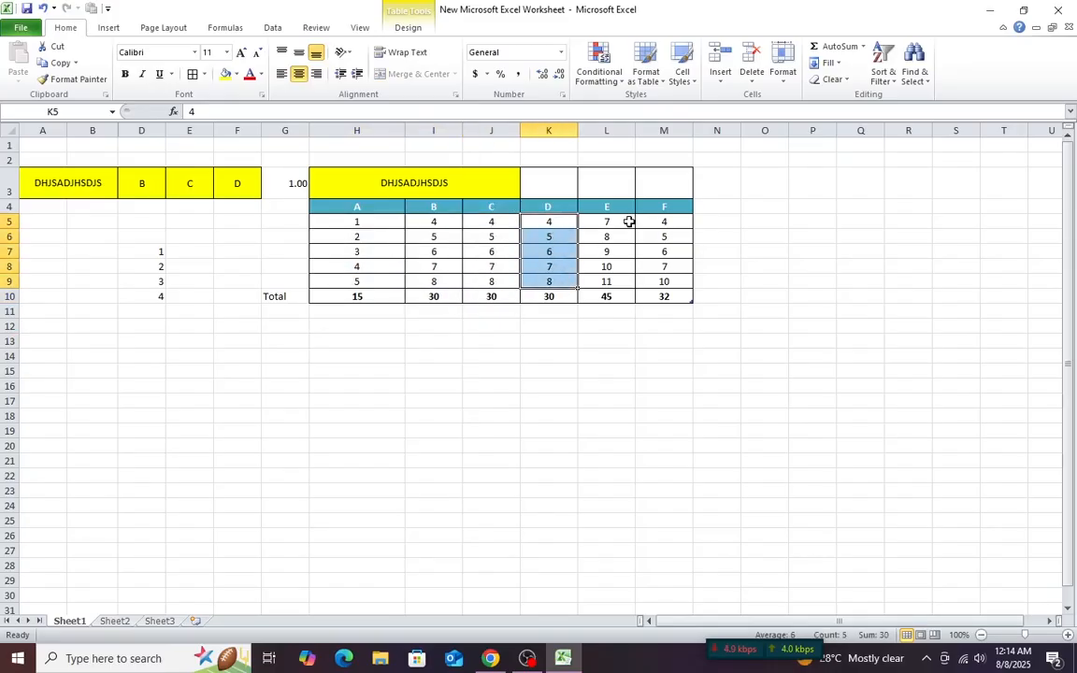
left_click_drag(630, 221, 620, 279)
left_click_drag(664, 228, 661, 277)
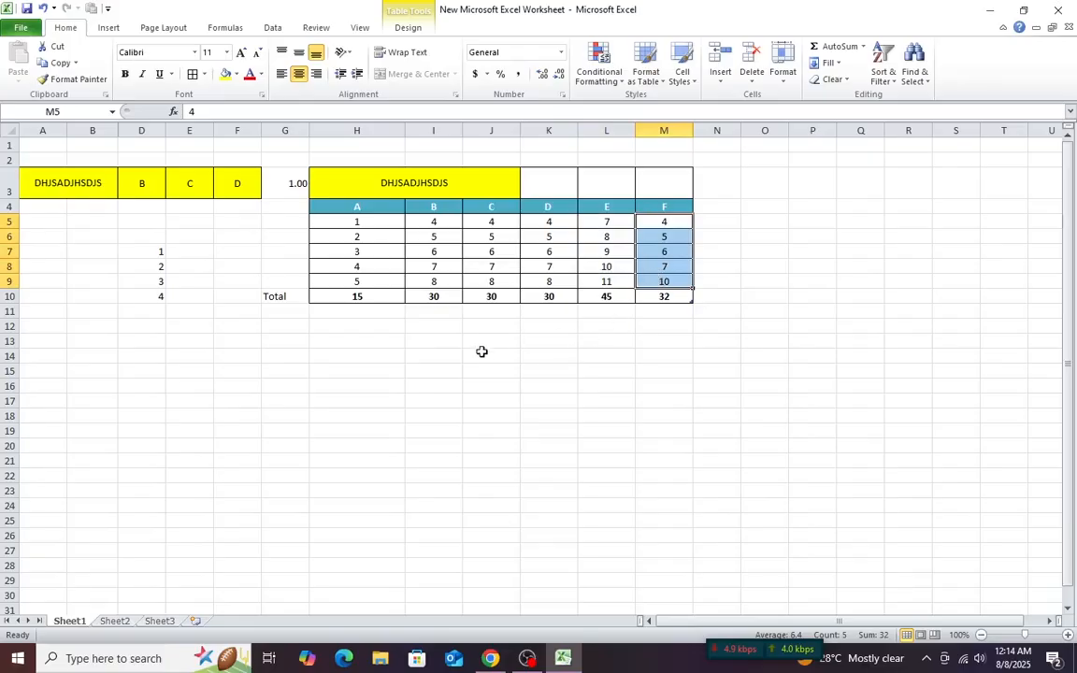
left_click(265, 385)
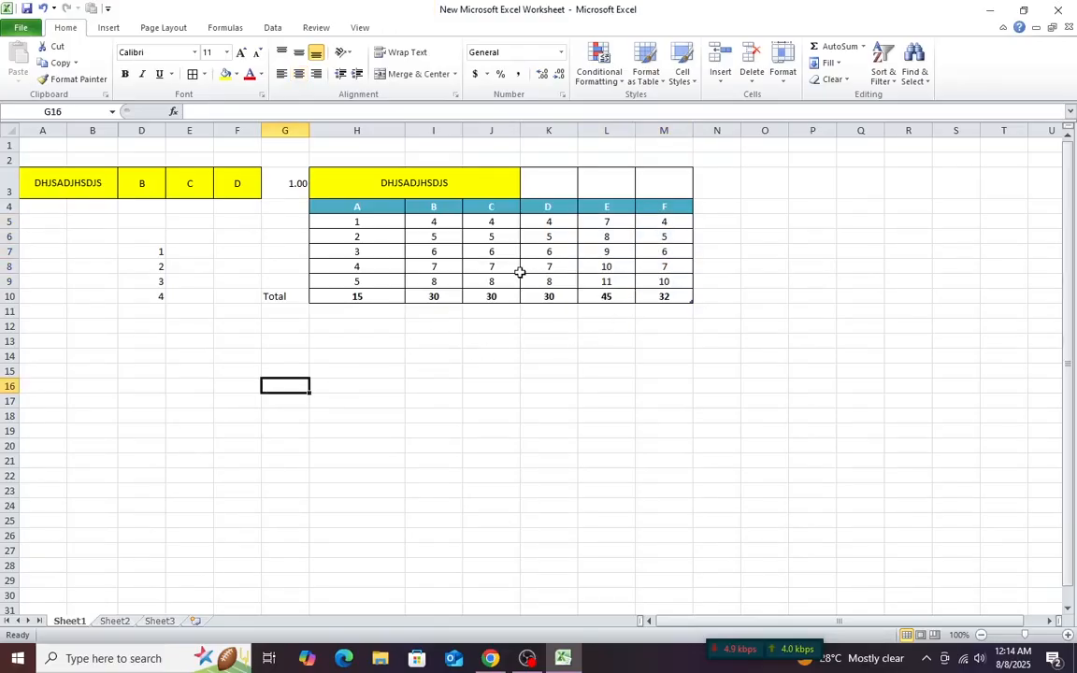
Enter the formula =H10*10% in cell H11 to calculate 10% of the first total.
left_click(360, 312)
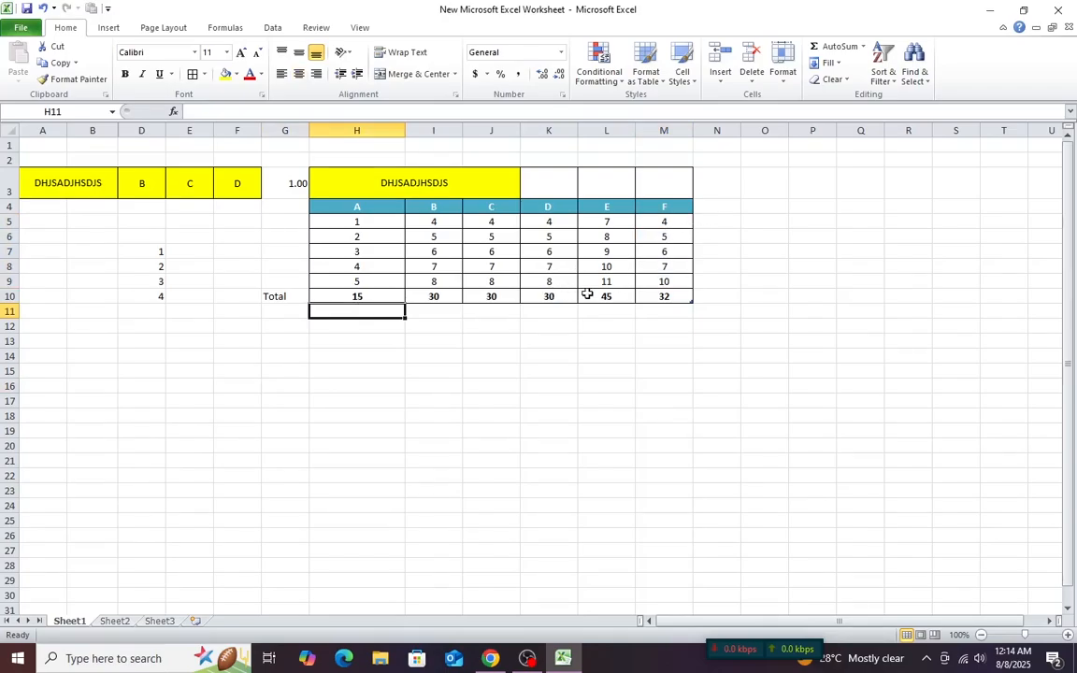
left_click(386, 382)
left_click(358, 312)
type("=")
left_click(350, 298)
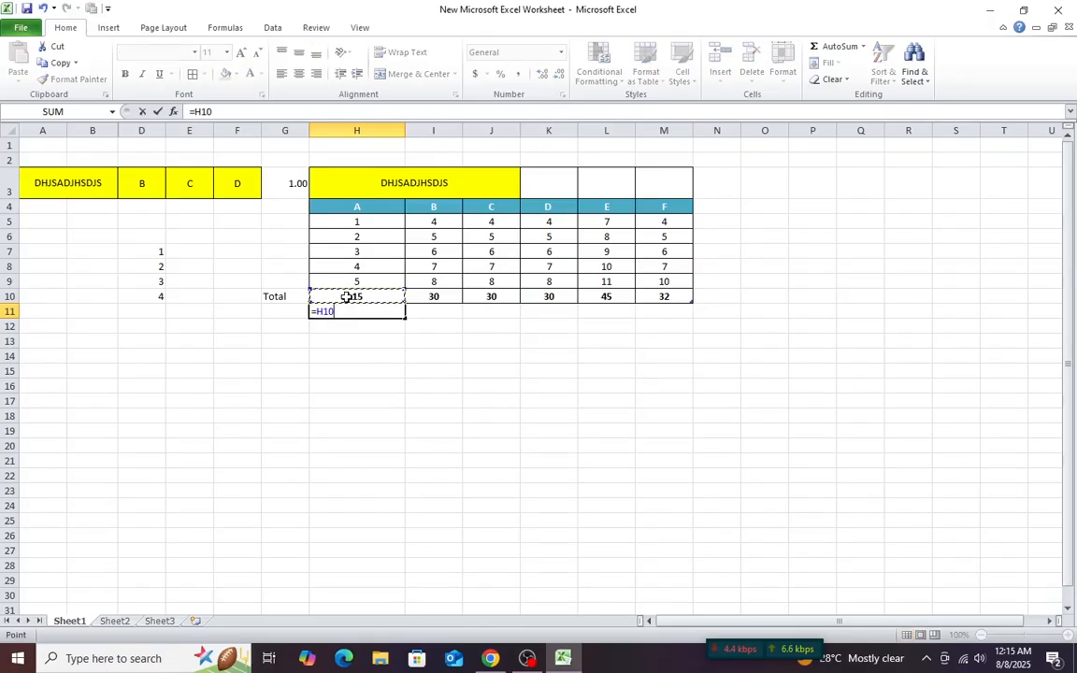
type("*")
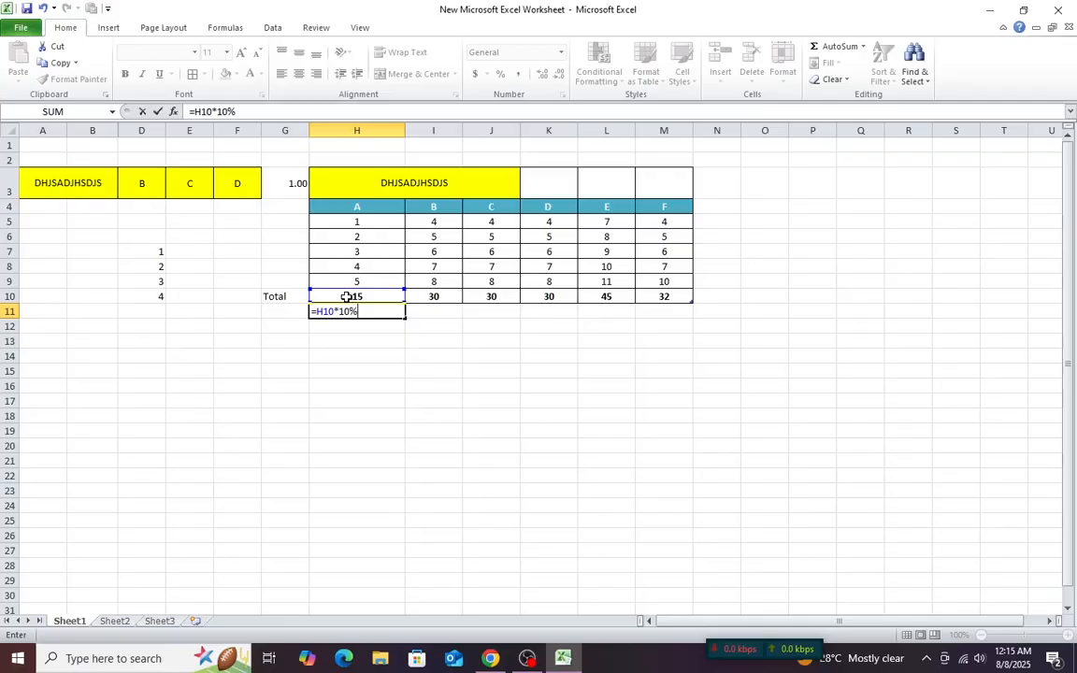
key("Return")
key("Return")
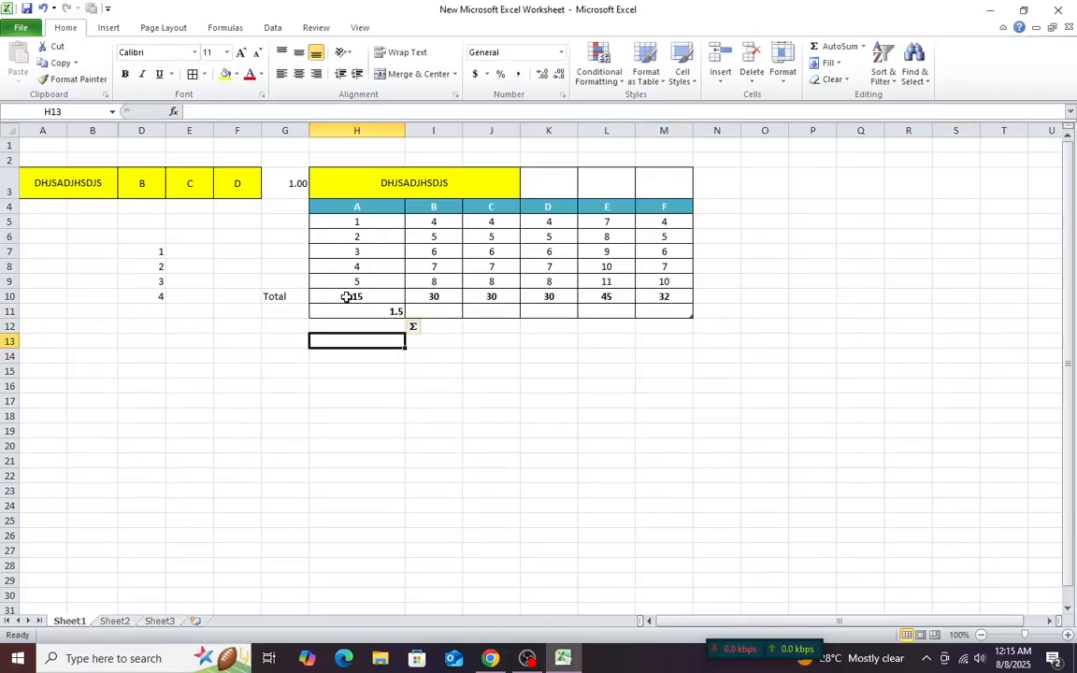
Copy the 10% formula from H11 into each of the cells I11 to M11.
left_click(364, 311)
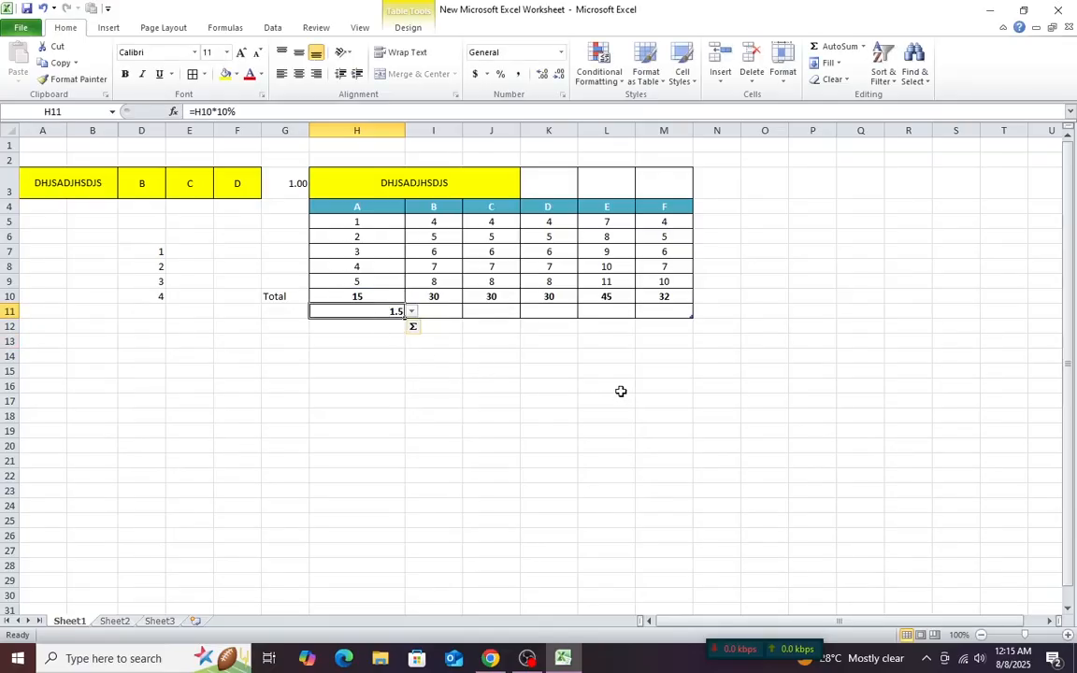
key("ctrl+c")
key("Right")
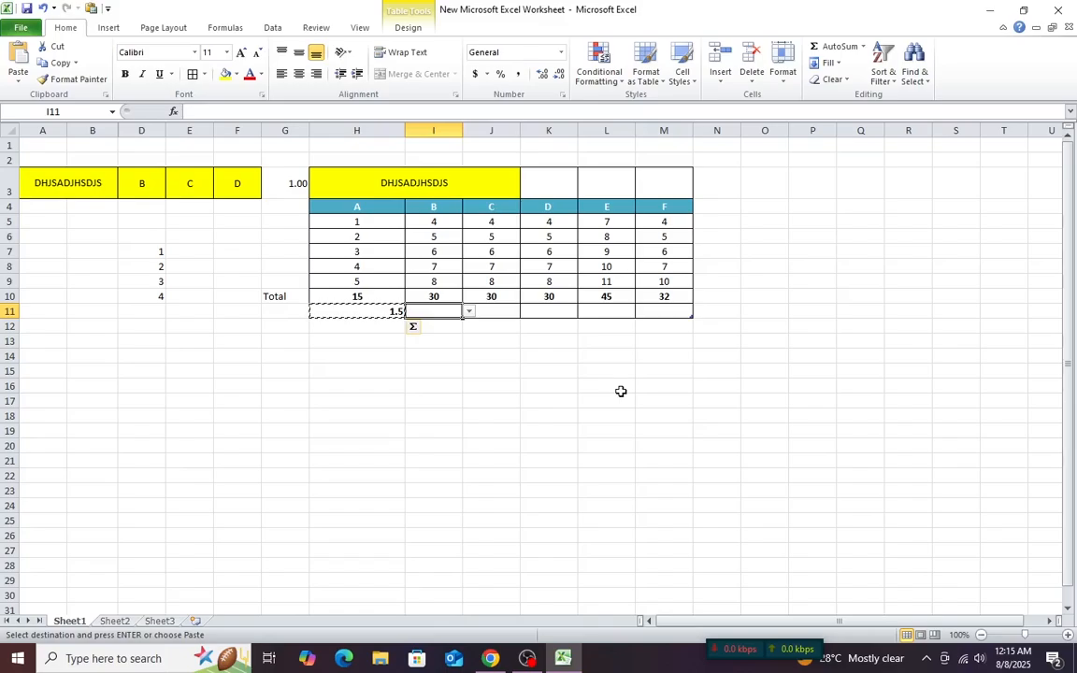
key("ctrl+v")
key("Right")
key("ctrl+v")
key("Right")
key("ctrl+v")
key("Right")
key("ctrl+v")
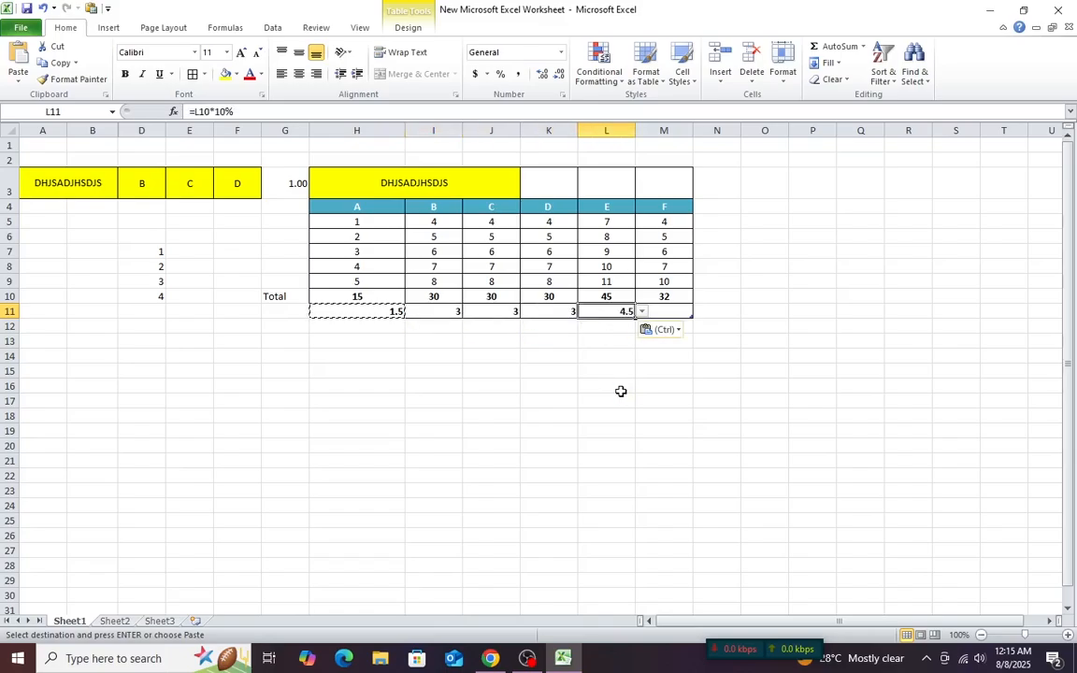
key("Right")
key("ctrl+v")
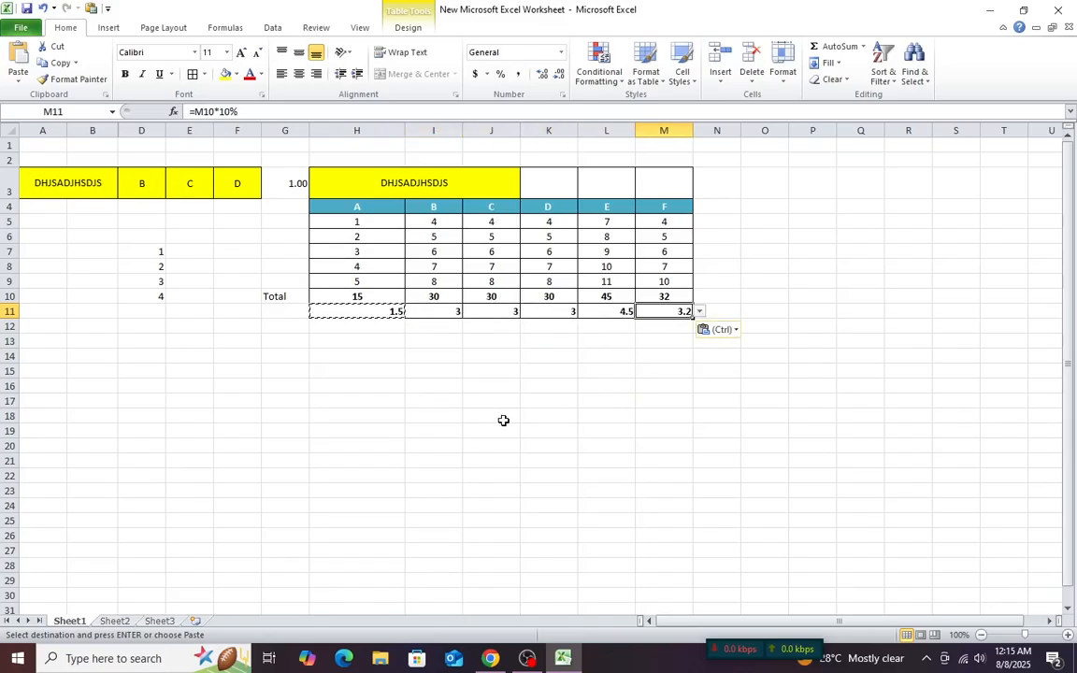
Check each 10% formula in row 11 against its column total in row 10, from column H to M.
double_click(365, 308)
key("Escape")
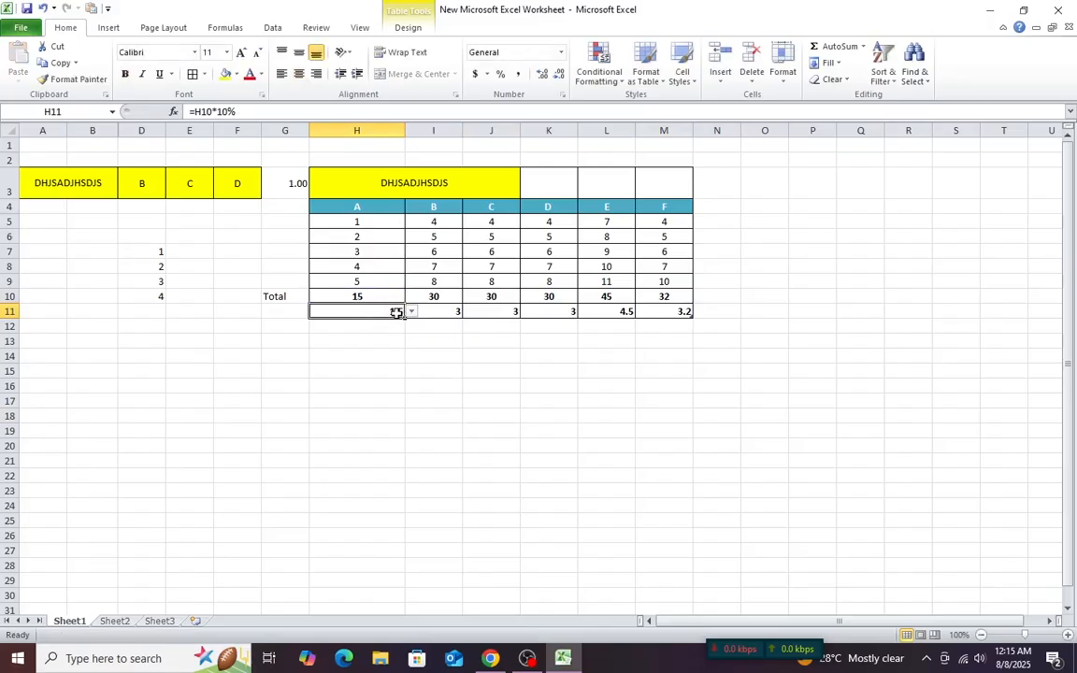
left_click(435, 296)
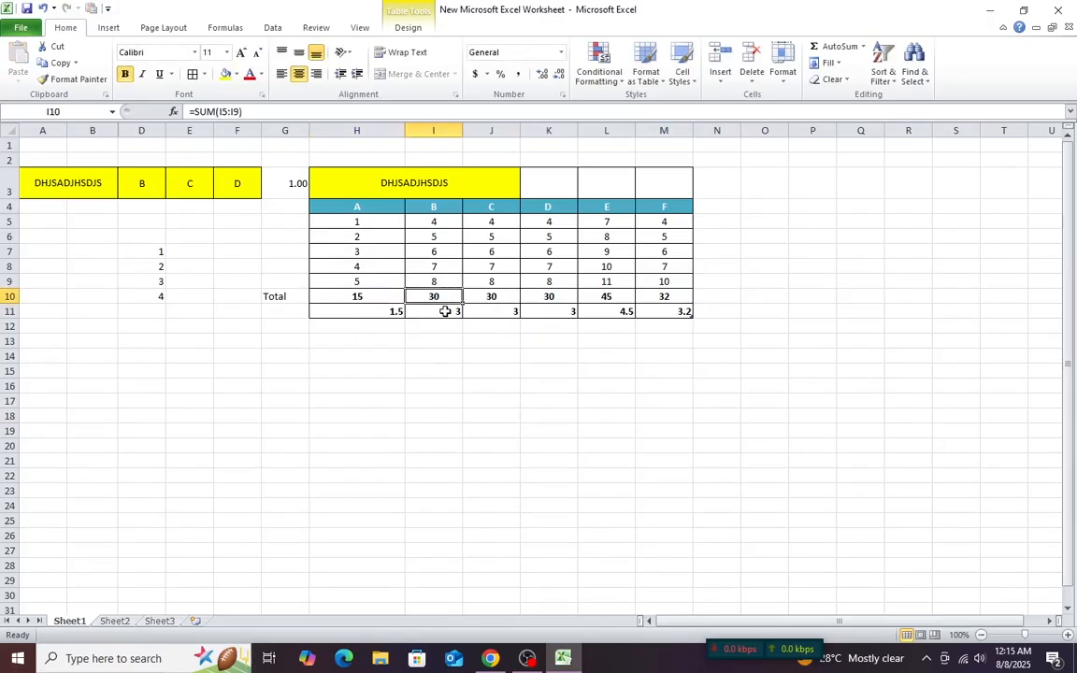
left_click(443, 313)
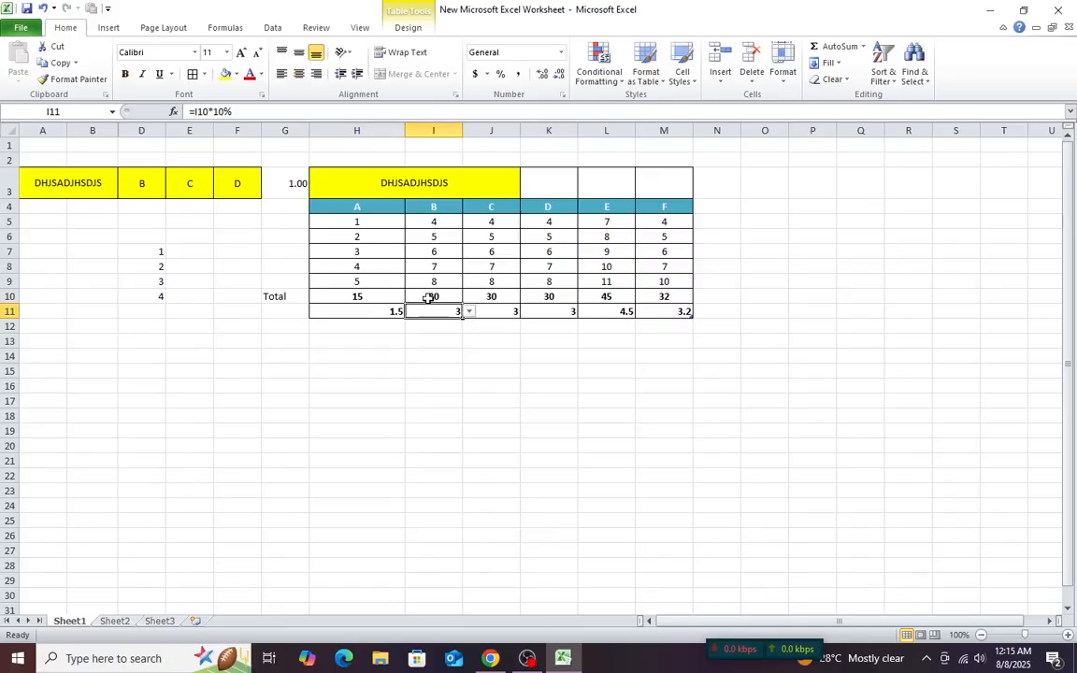
left_click(428, 296)
left_click(431, 310)
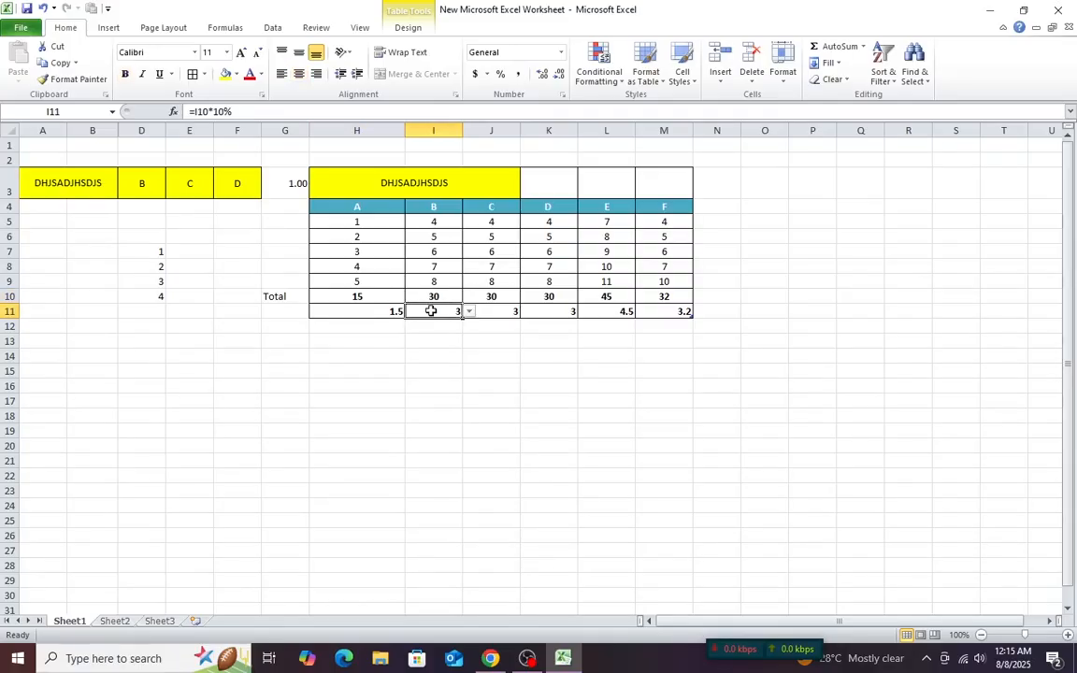
left_click(508, 300)
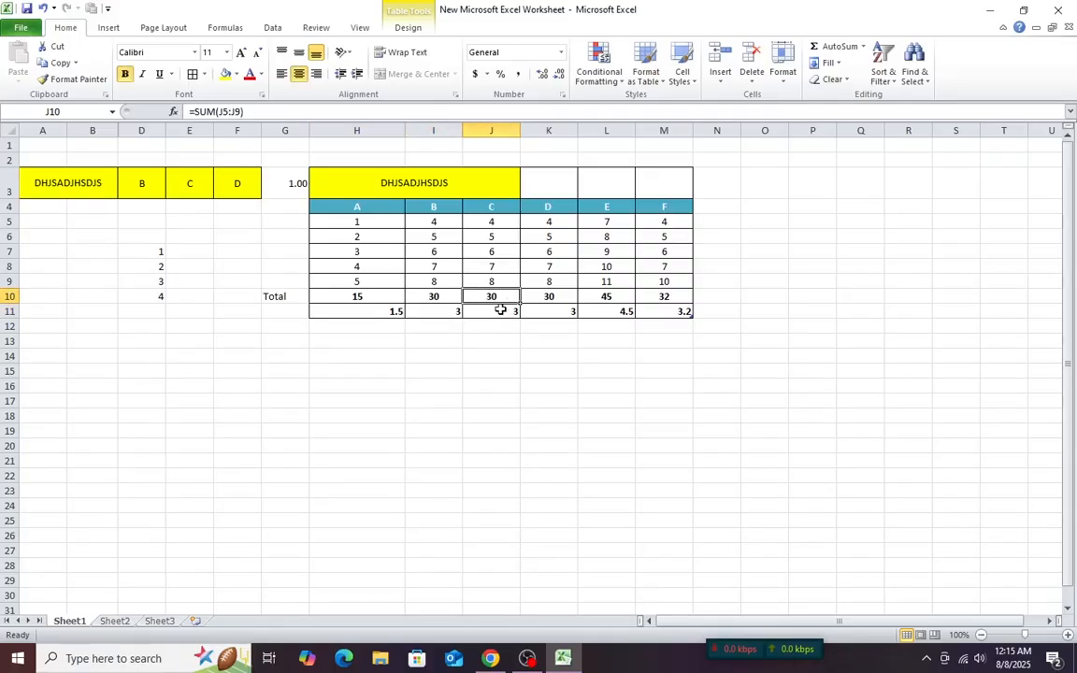
left_click(512, 313)
left_click(559, 300)
left_click(568, 312)
left_click(617, 298)
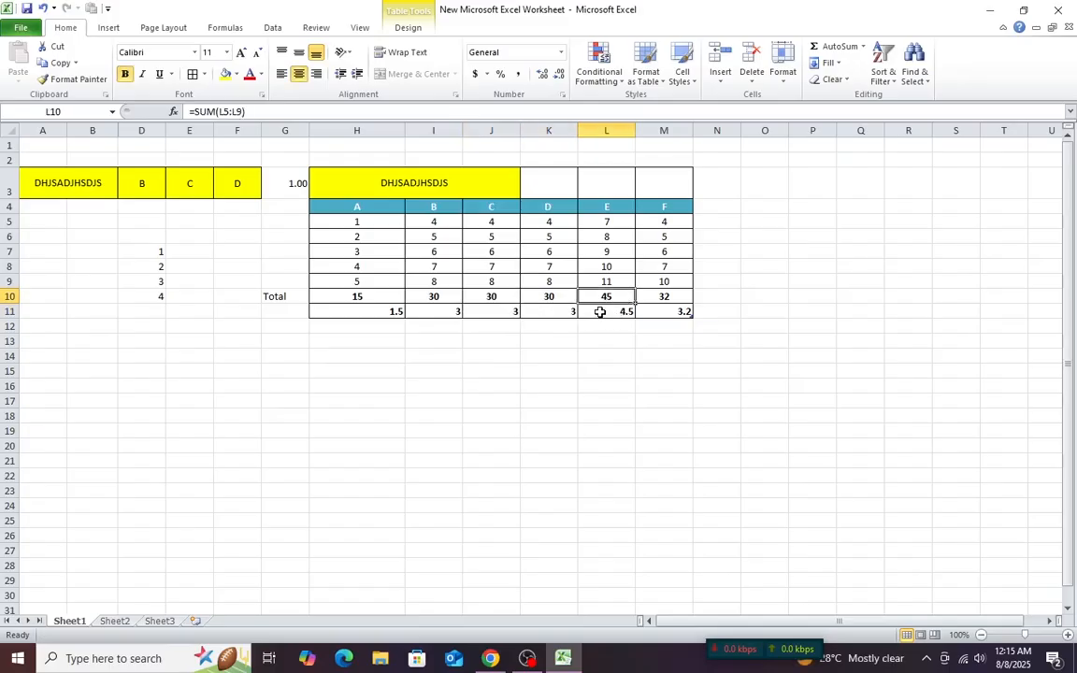
left_click(605, 316)
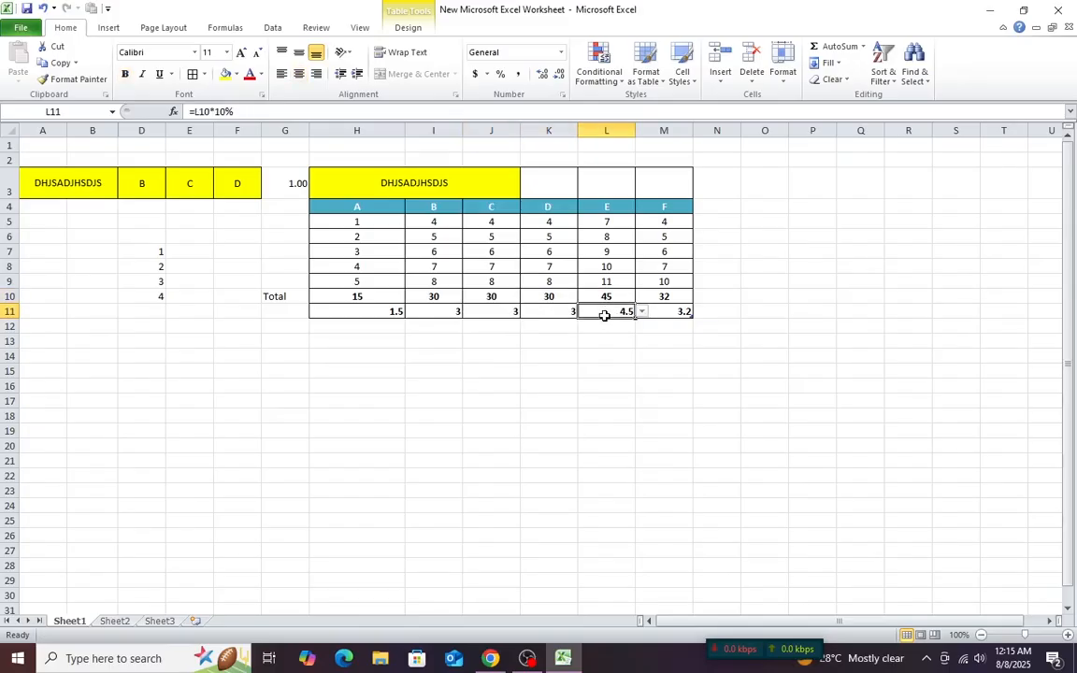
left_click(657, 339)
left_click(664, 296)
left_click(660, 312)
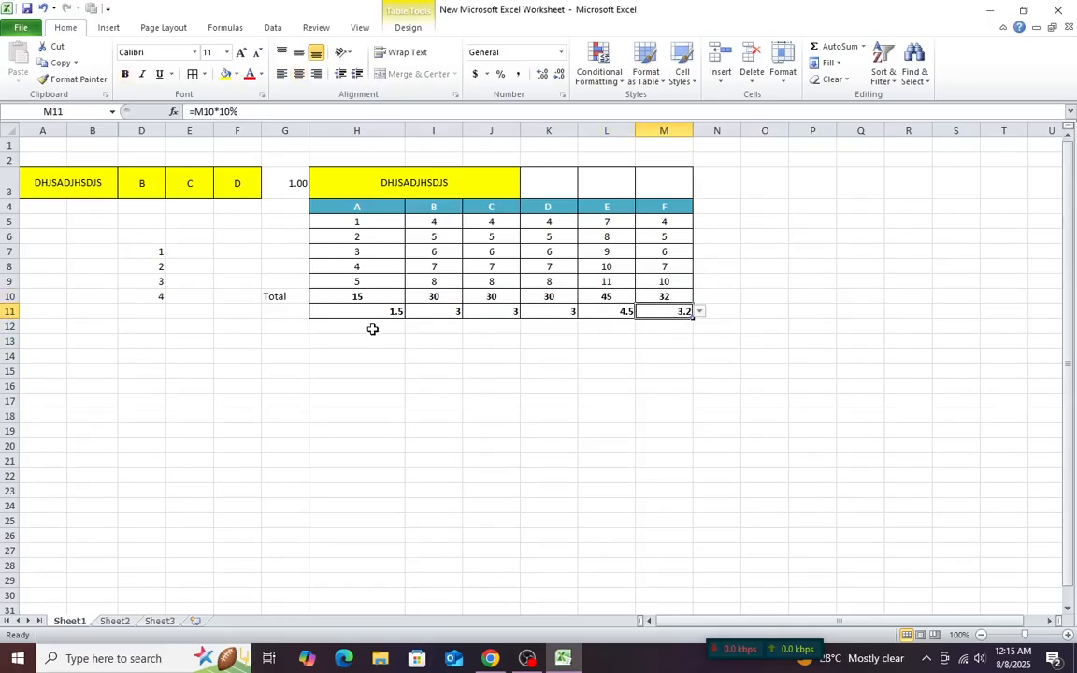
Center the 10% values in cells H11 to M11.
left_click_drag(368, 310, 683, 311)
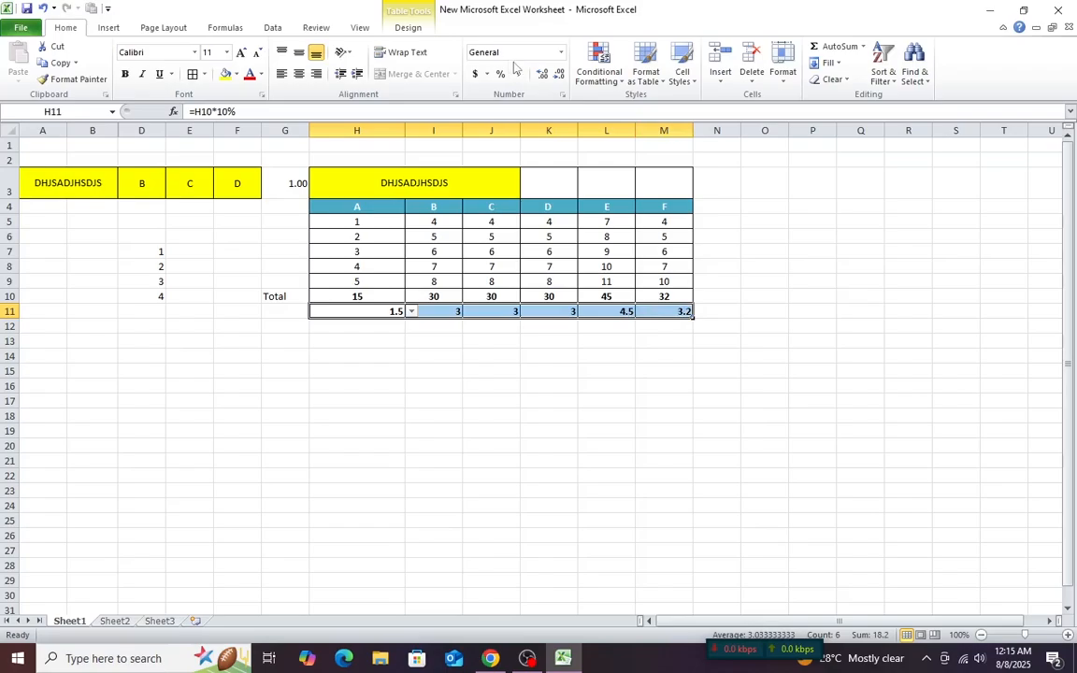
left_click(299, 73)
left_click(589, 420)
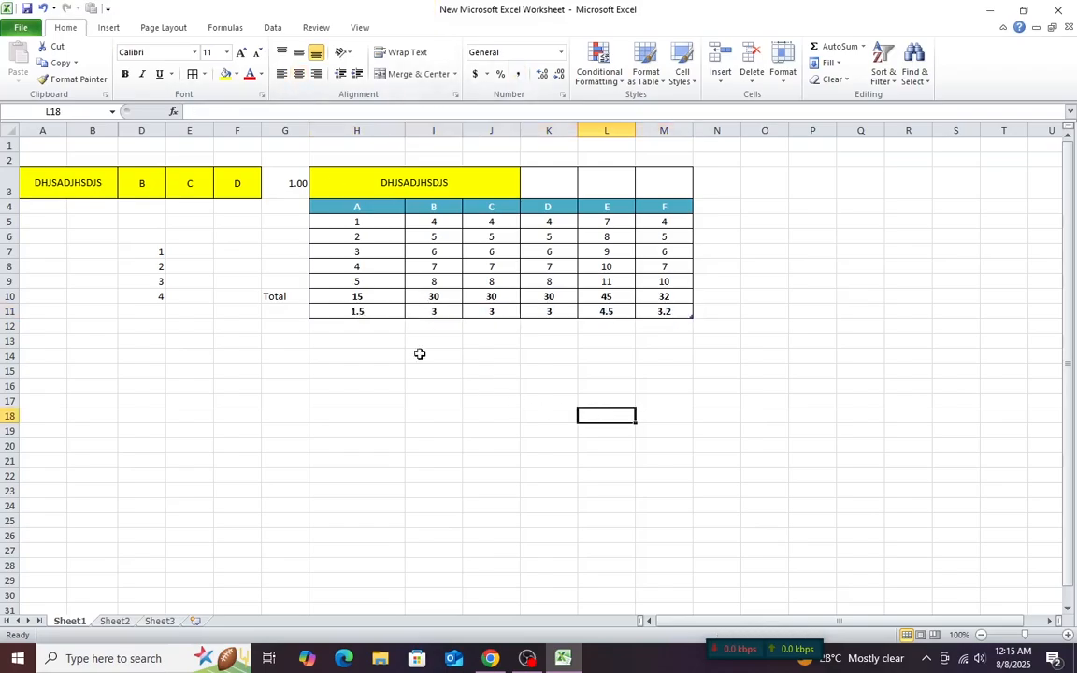
Enter a formula in cell H12 that subtracts the 10% value in H11 from the total in H10.
left_click(351, 327)
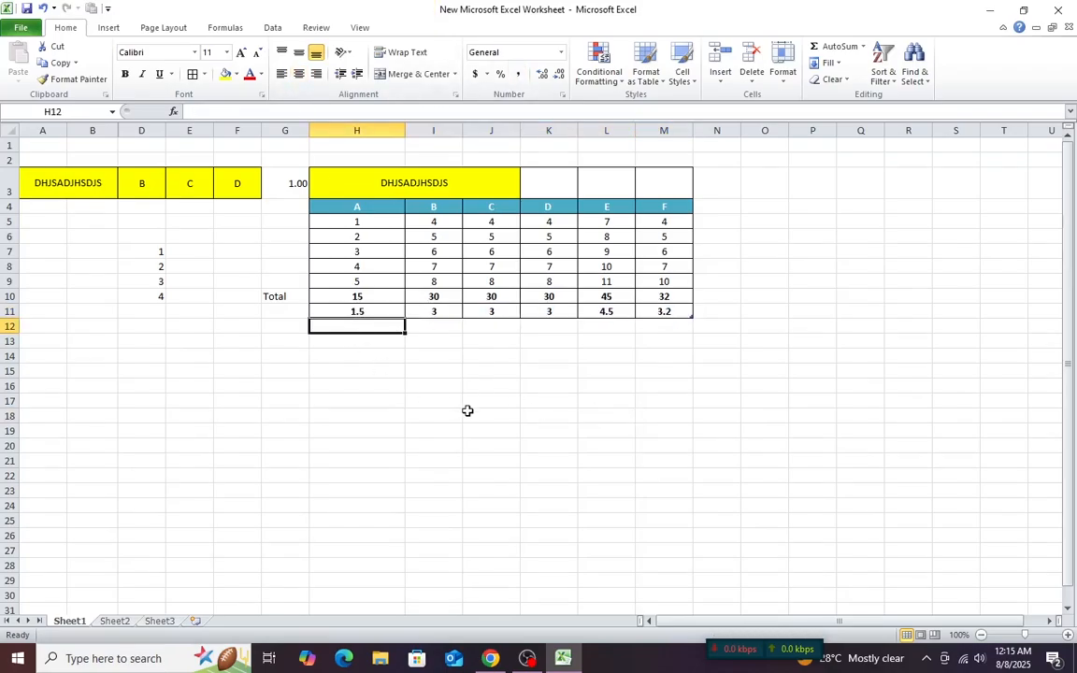
type("=")
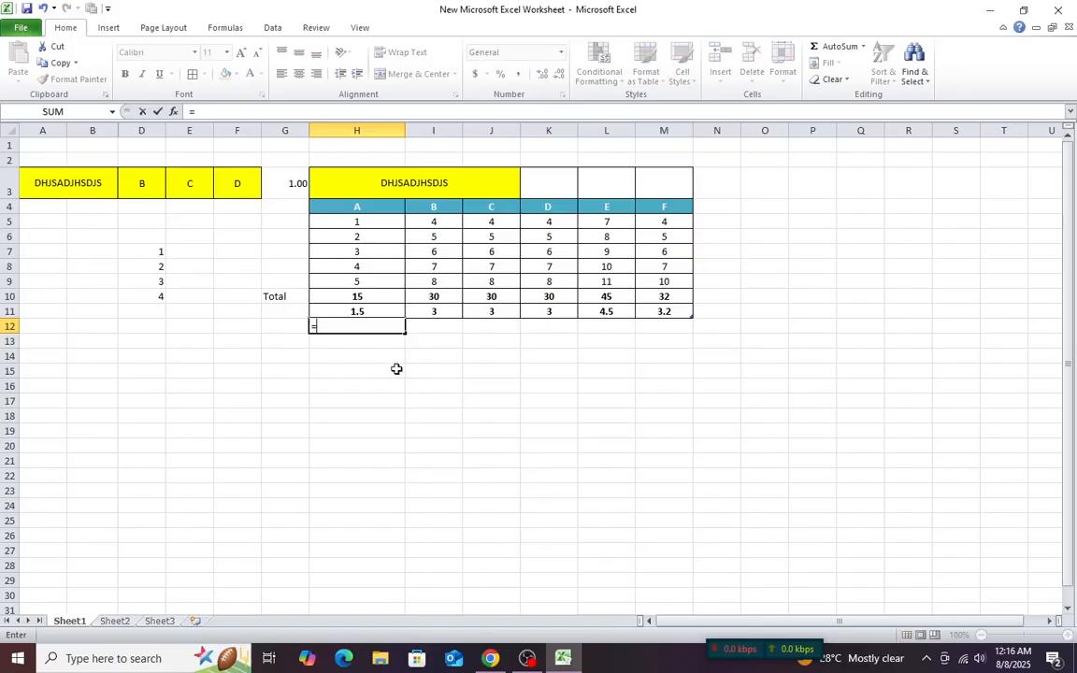
left_click(360, 298)
type("-")
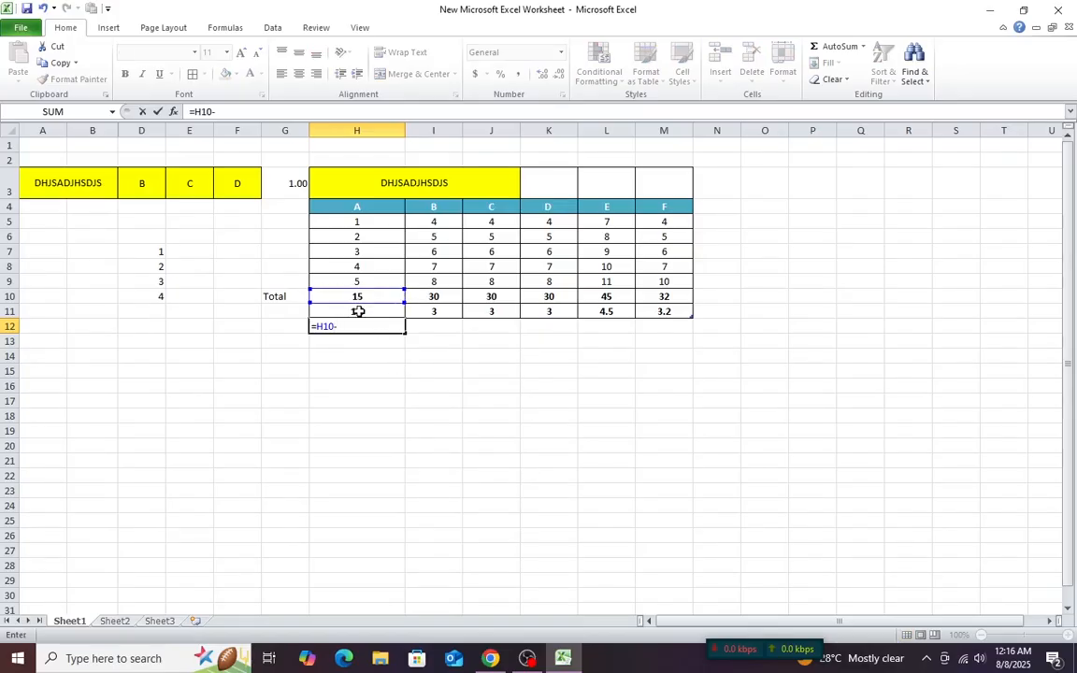
left_click(359, 311)
key("Return")
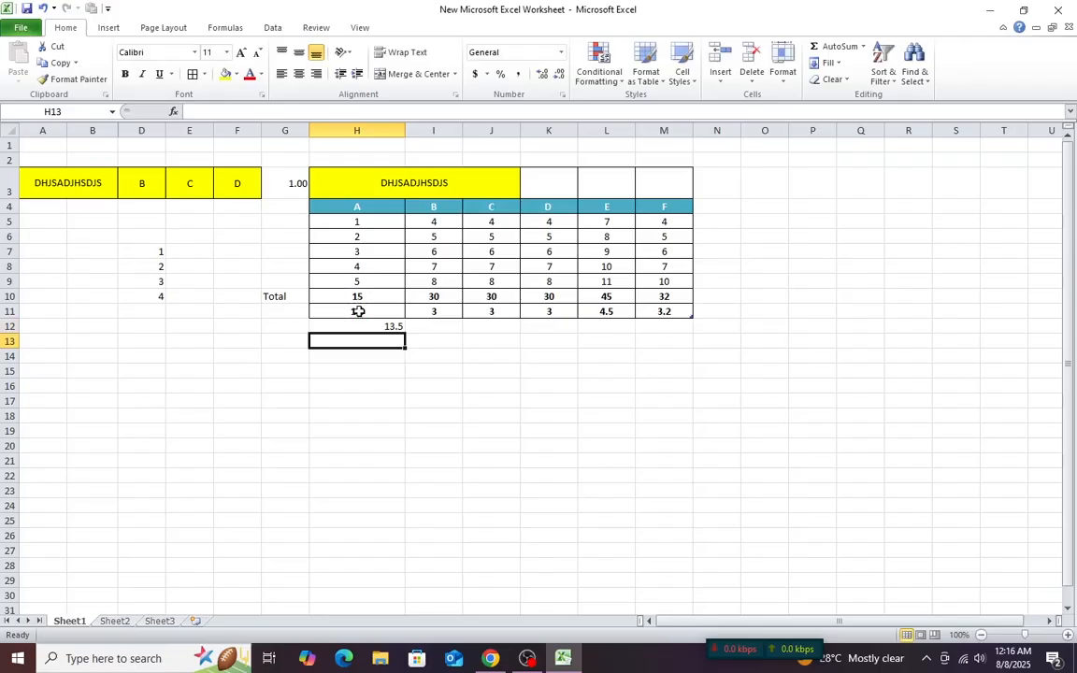
Copy the subtraction formula from H12 into cells I12 to M12.
left_click(368, 327)
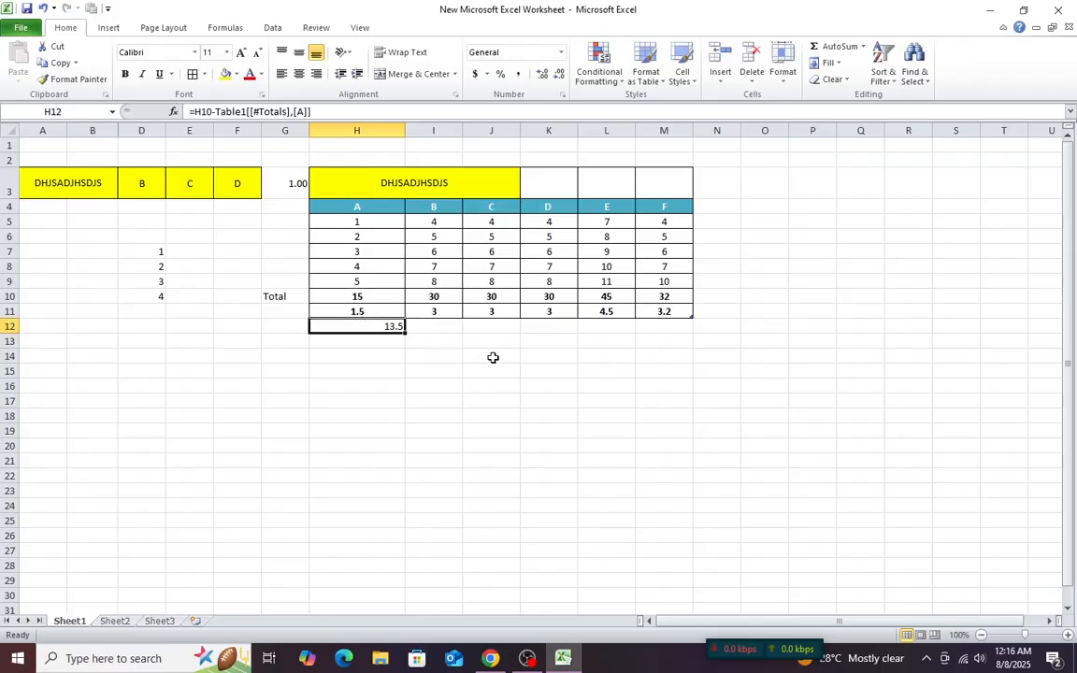
key("ctrl+c")
key("Right")
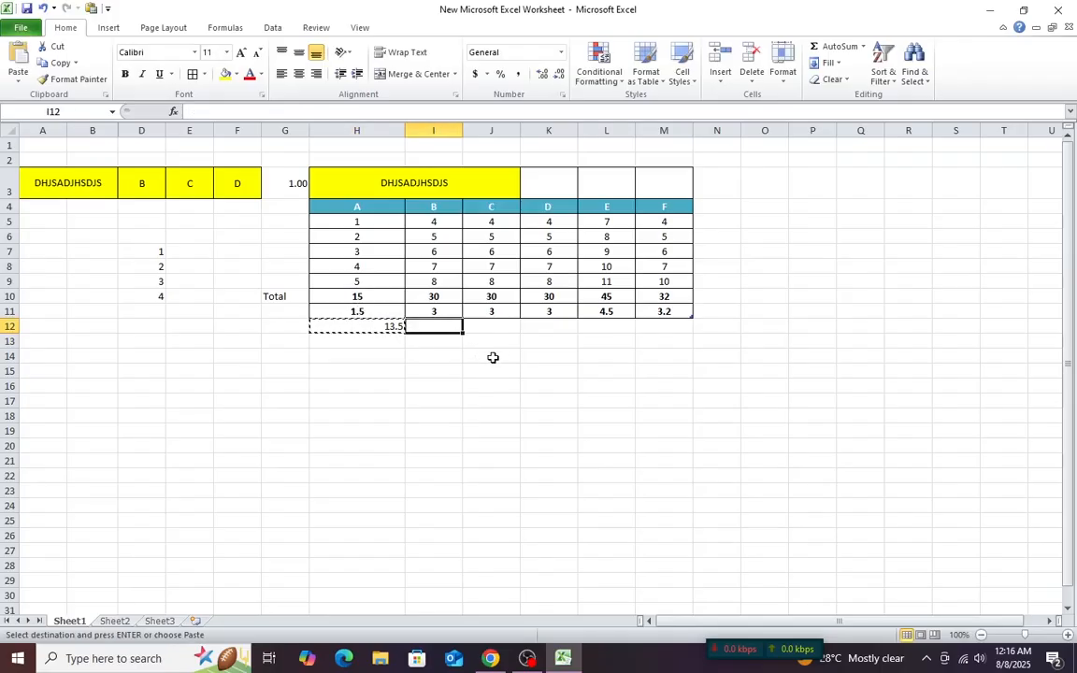
key("shift+Right")
key("shift+Right")
key("shift+Right")
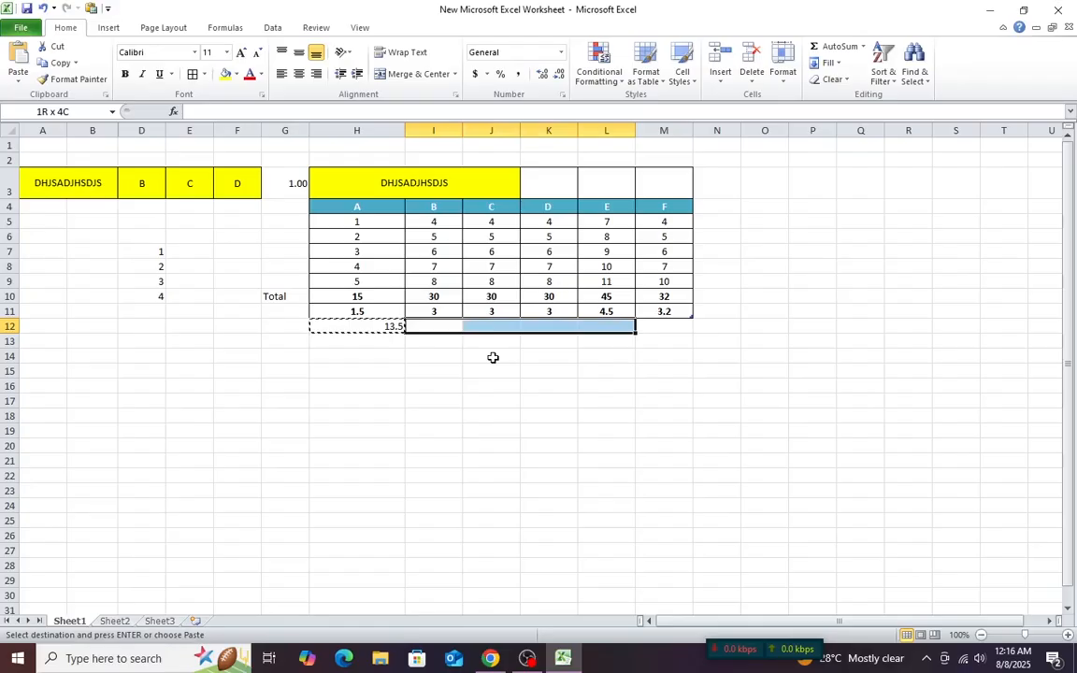
key("shift+Right")
key("Return")
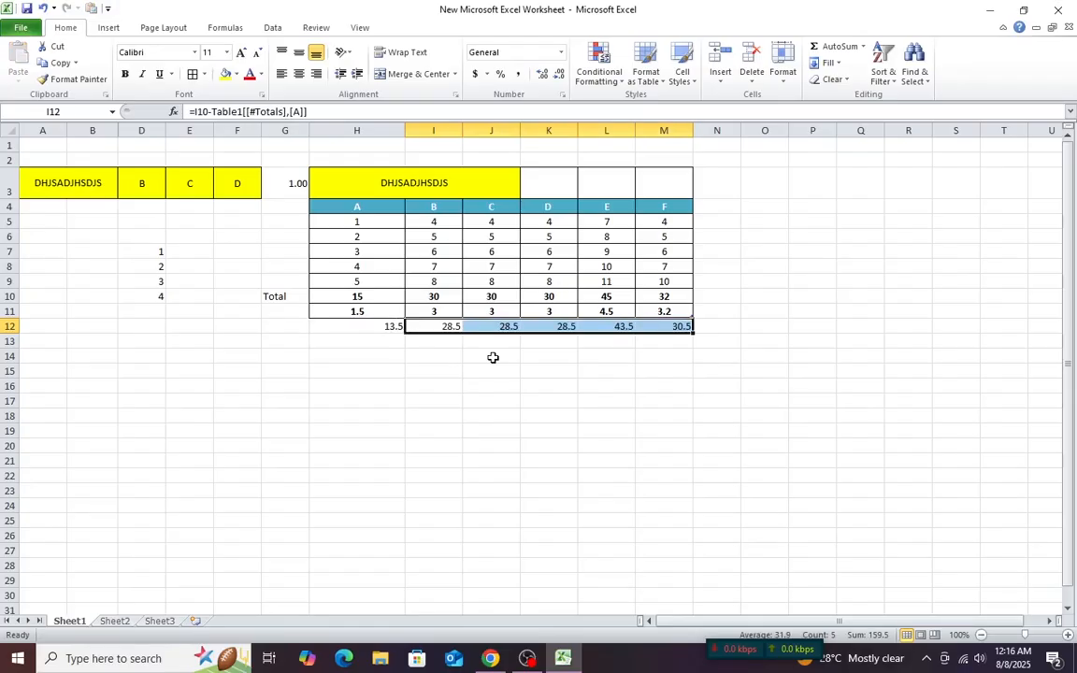
Center the subtraction results in cells H12 to M12.
left_click(400, 361)
left_click_drag(392, 327, 646, 326)
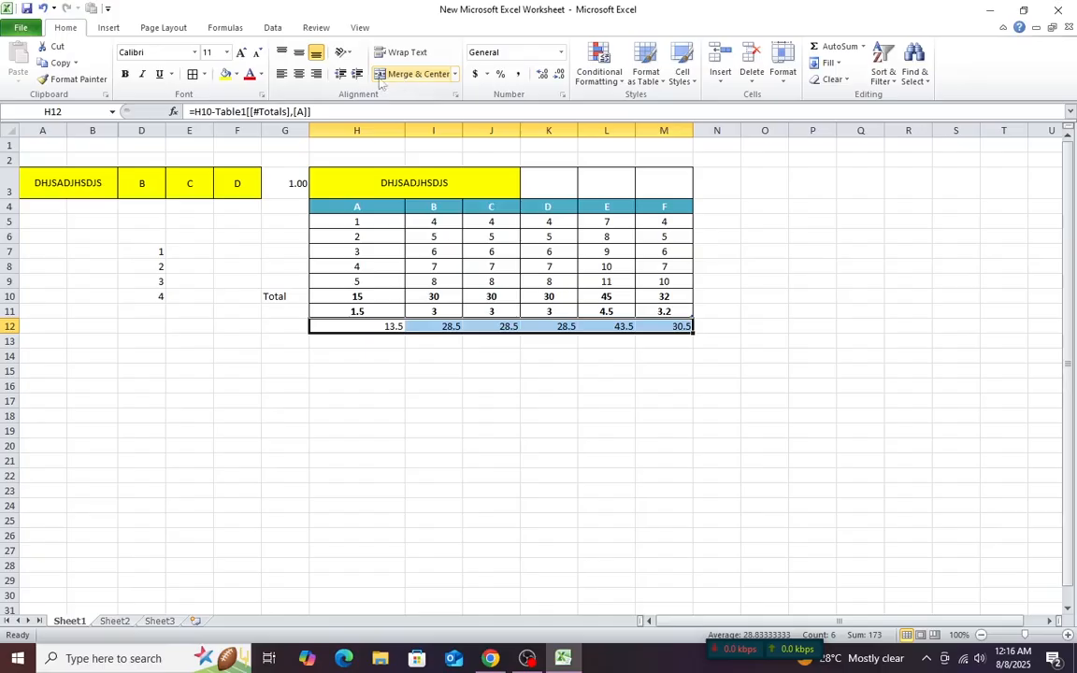
left_click(299, 75)
left_click(390, 368)
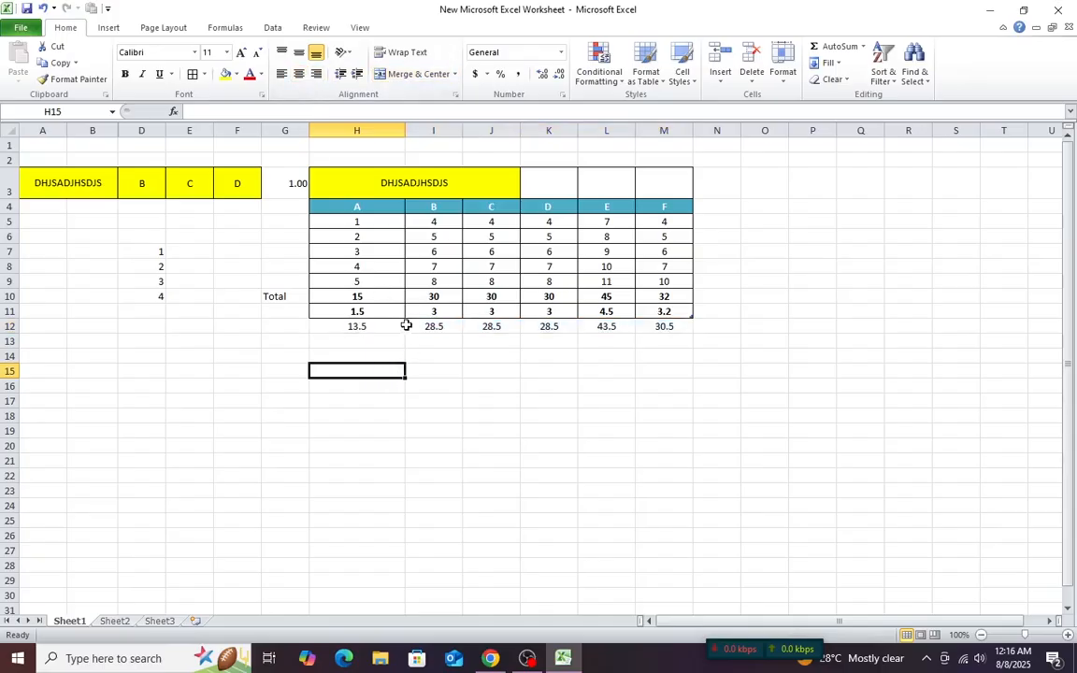
Review column H's source values, total, 10% formula and subtraction formula in turn.
left_click(375, 297)
left_click_drag(377, 221, 378, 282)
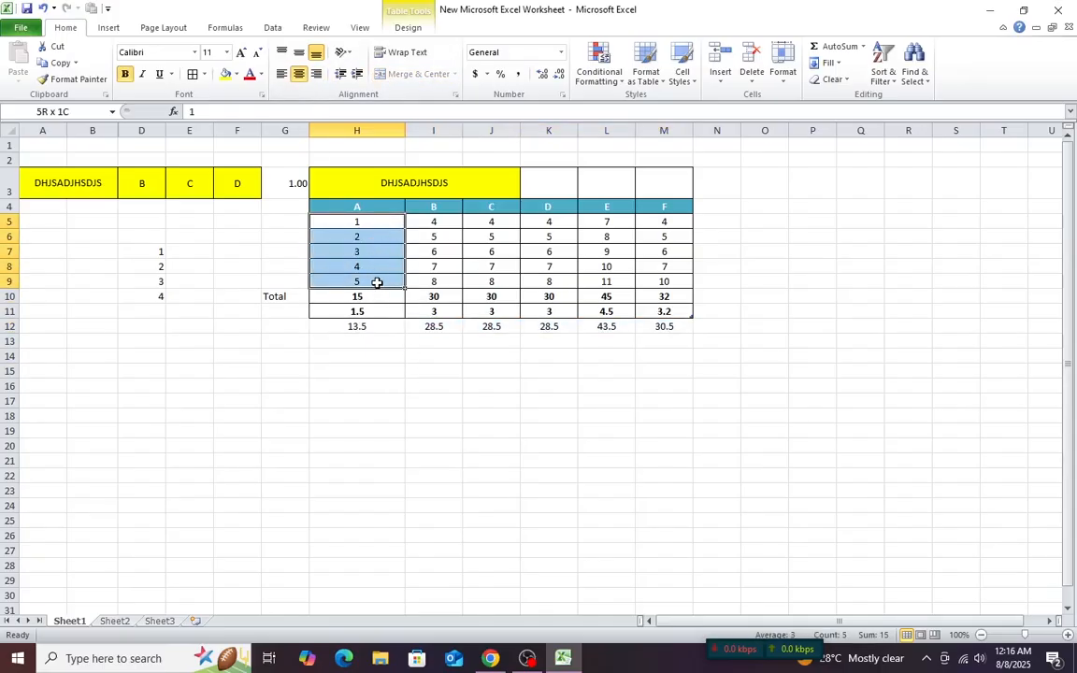
left_click(374, 311)
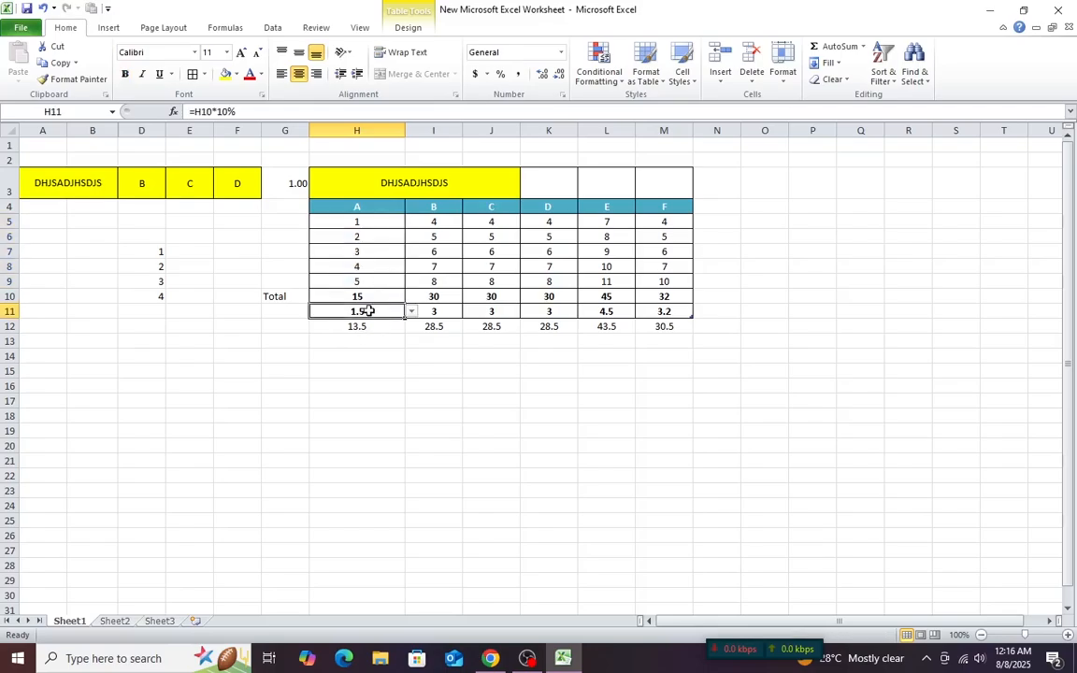
left_click(370, 327)
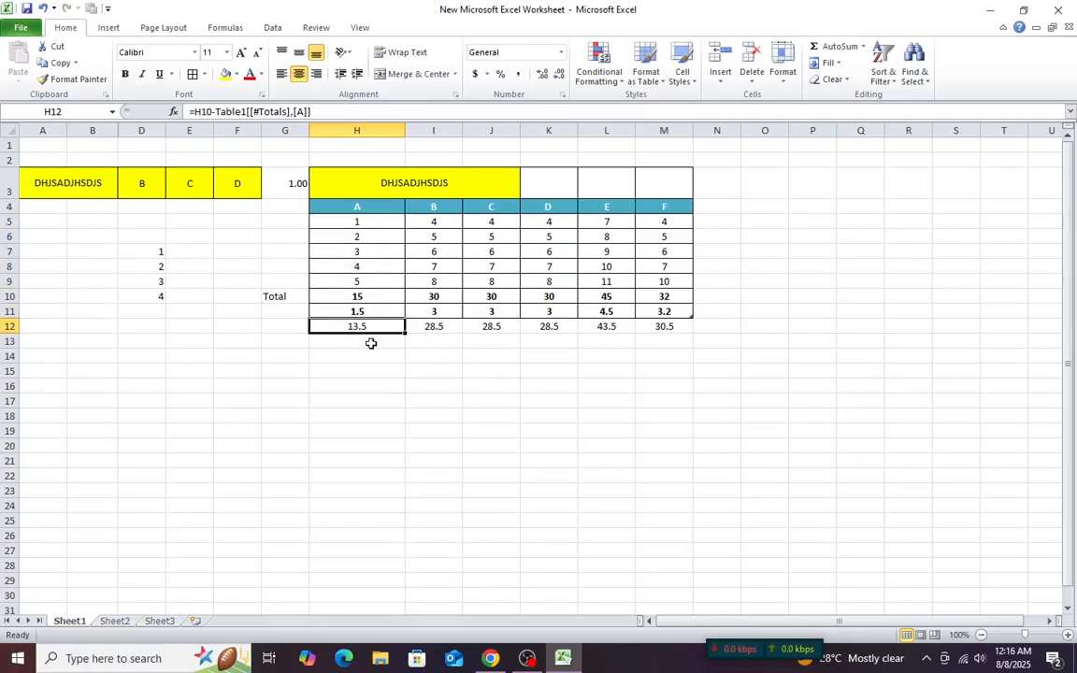
left_click(410, 381)
left_click(363, 326)
left_click(469, 419)
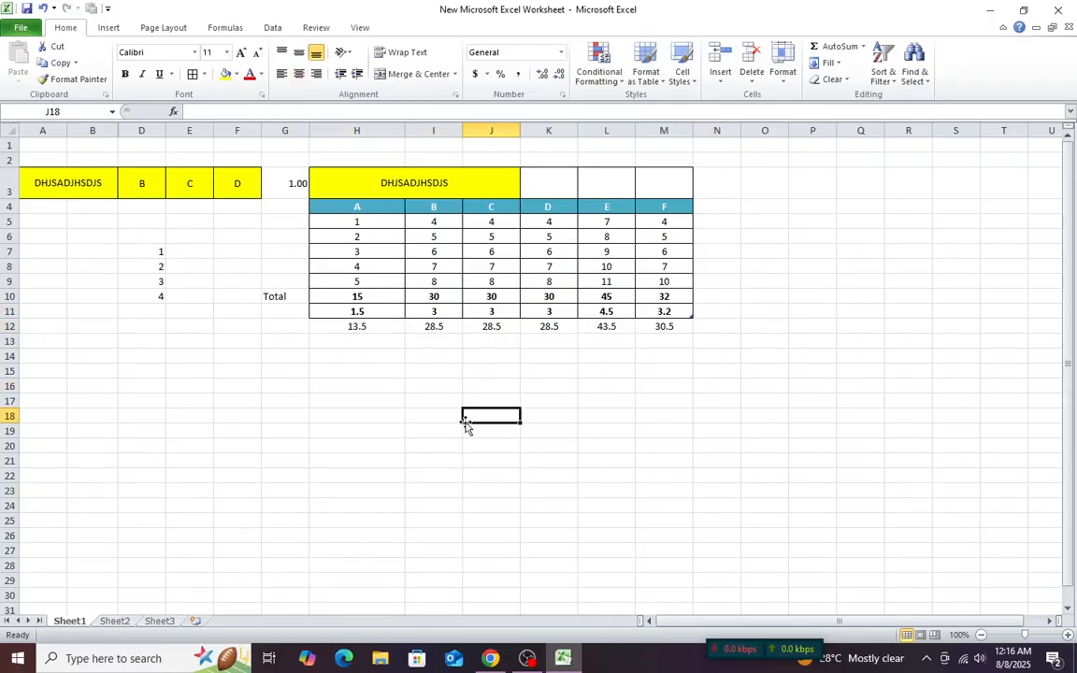
Unmerge the yellow title cell spanning H3 to J3 above the table.
left_click(355, 266)
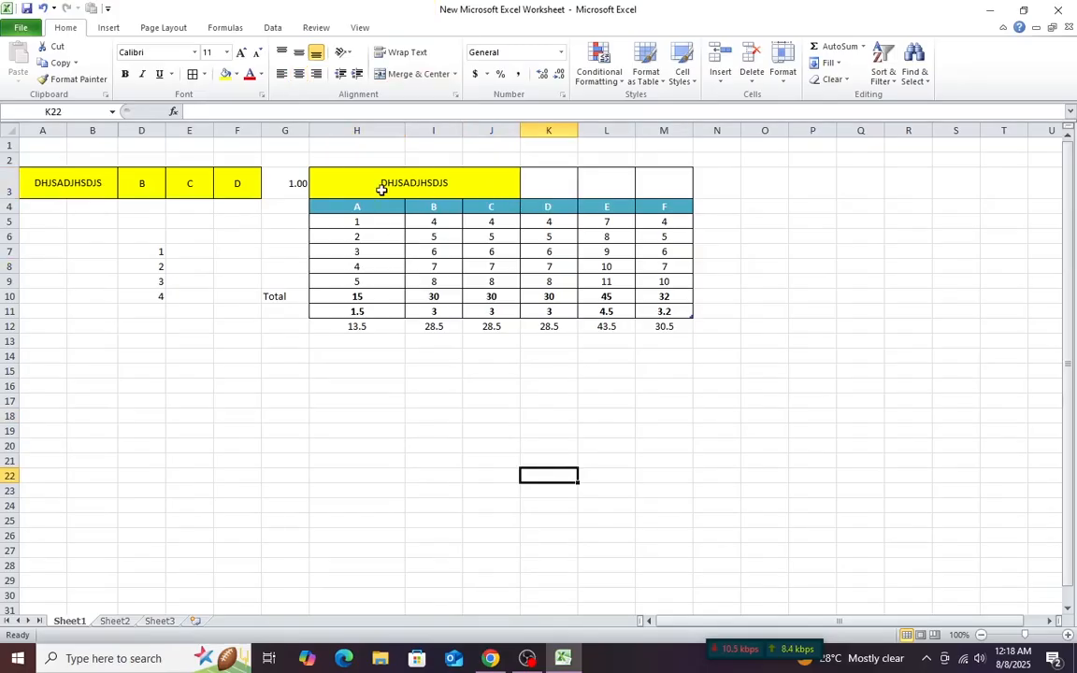
left_click(383, 187)
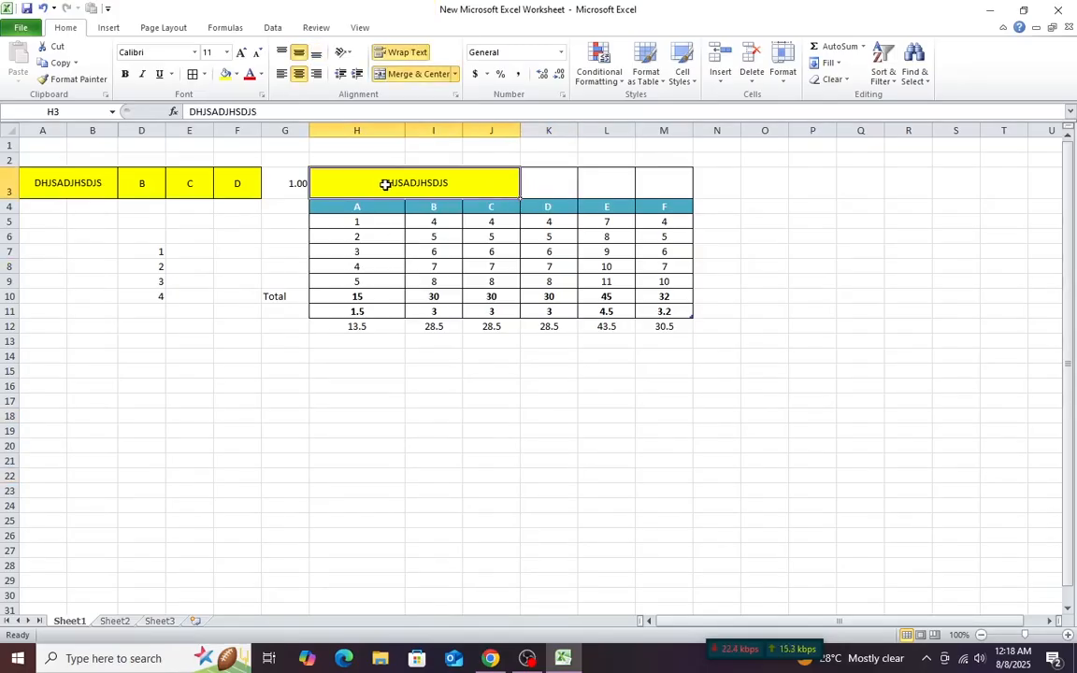
left_click(532, 182)
left_click_drag(390, 183, 457, 177)
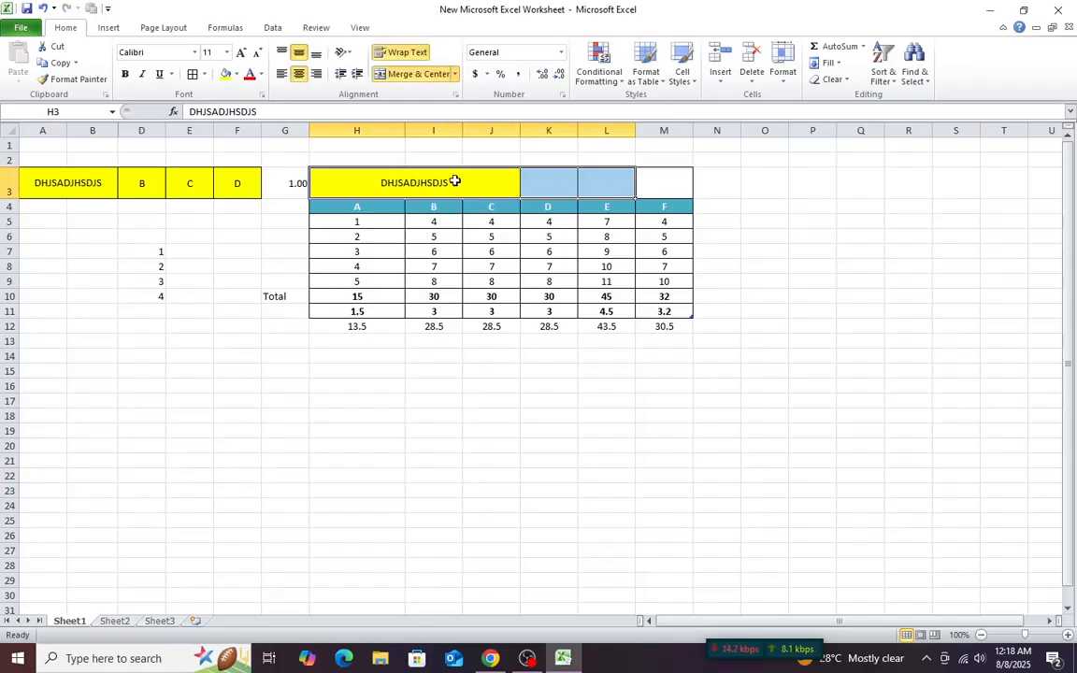
left_click(421, 74)
left_click(426, 294)
left_click_drag(355, 178, 636, 178)
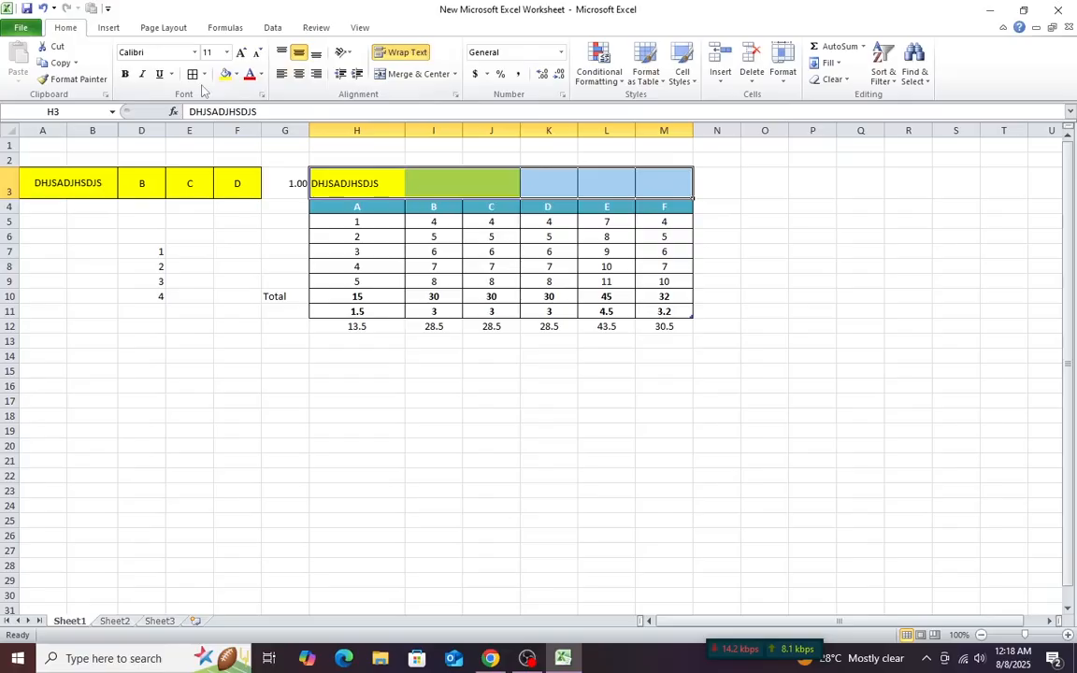
left_click(416, 353)
left_click_drag(357, 192, 683, 183)
left_click(357, 231)
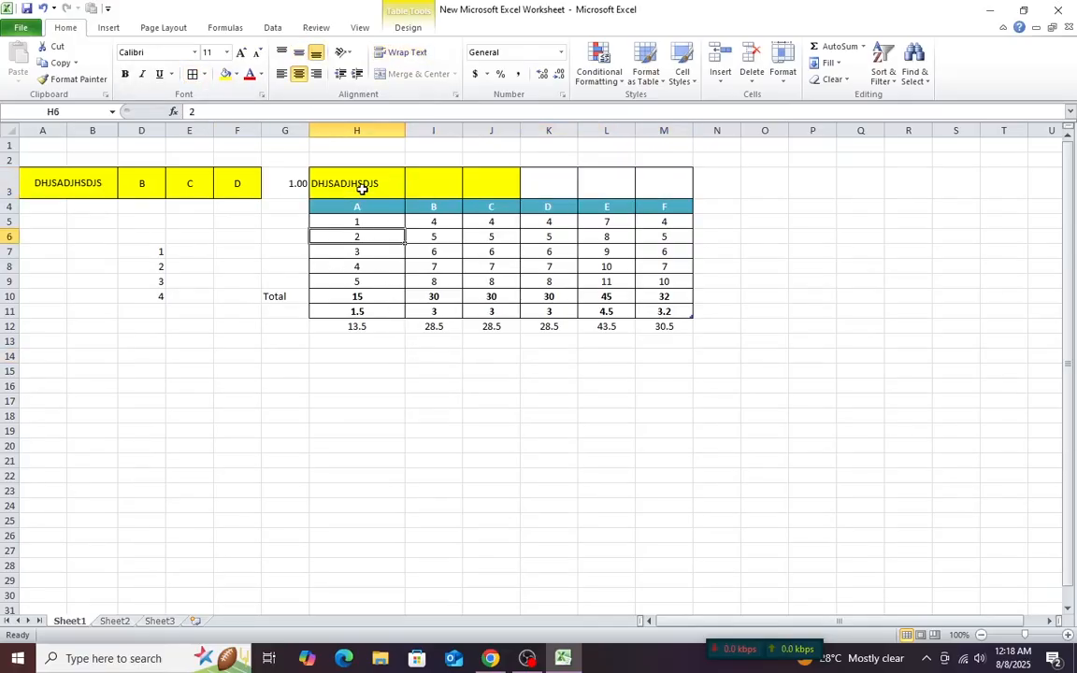
left_click_drag(361, 185, 568, 193)
left_click(384, 270)
Fill the table's header cells H4 to M4 with light green.
left_click_drag(361, 205, 670, 203)
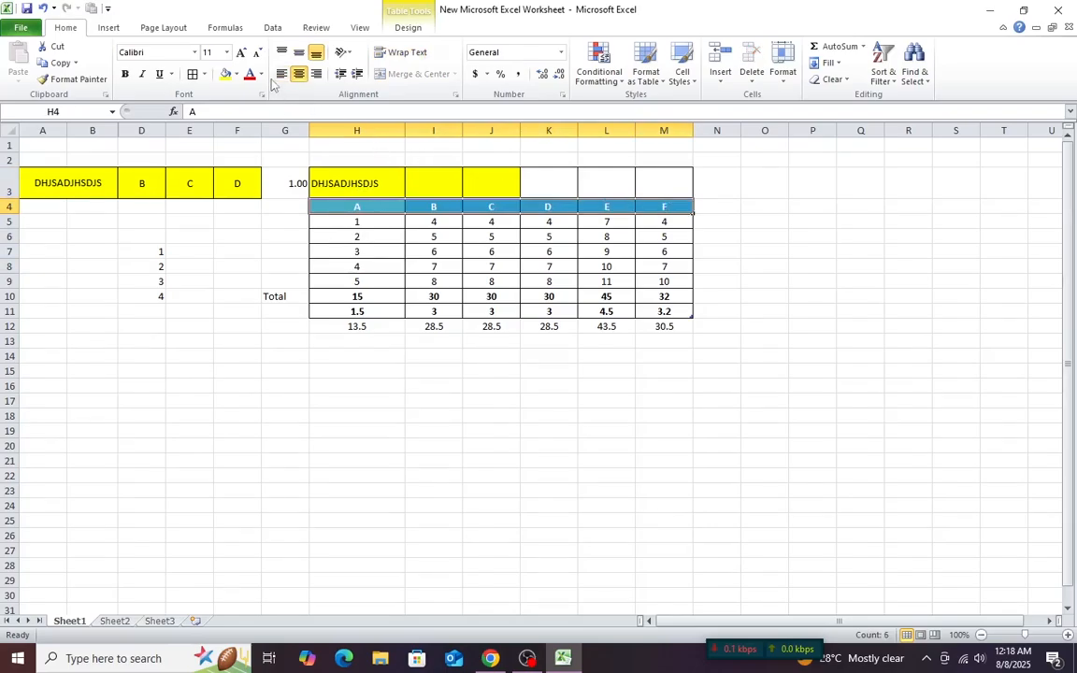
left_click(235, 74)
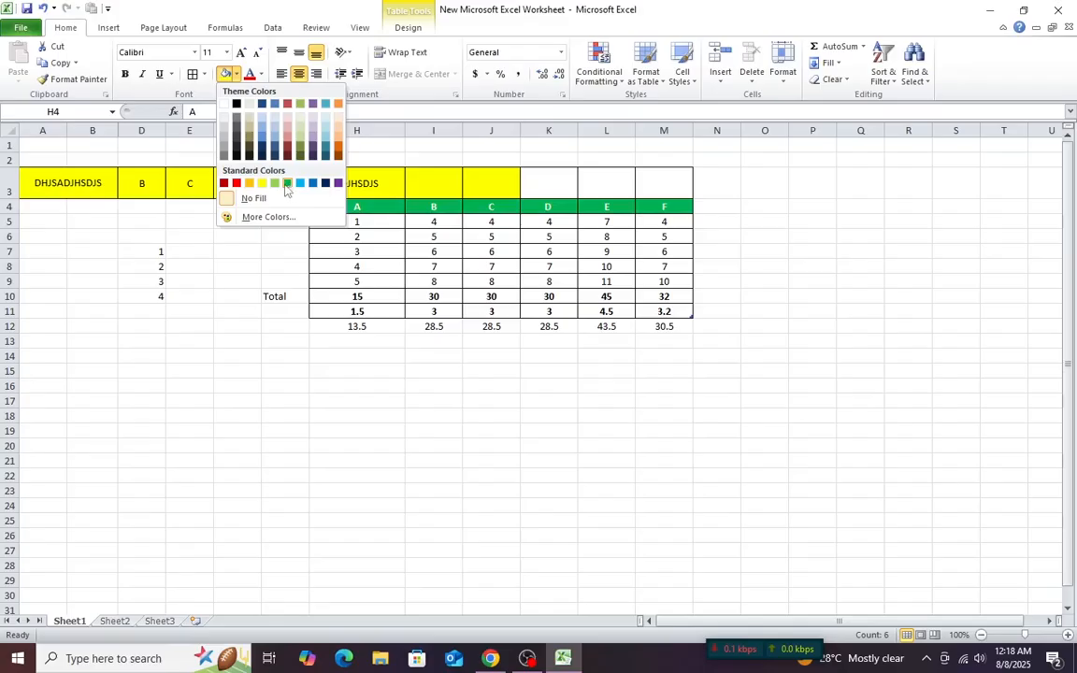
left_click(286, 187)
left_click(433, 385)
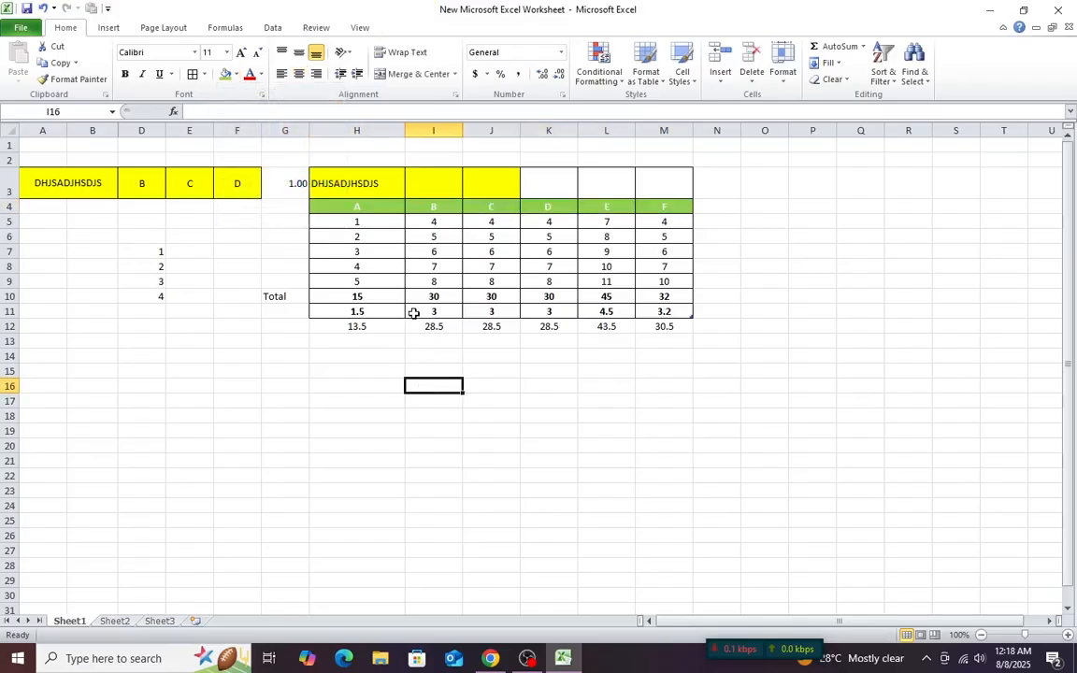
Insert the White Blue Minimalist Simple Travel picture file from the Downloads folder into the worksheet.
left_click(357, 278)
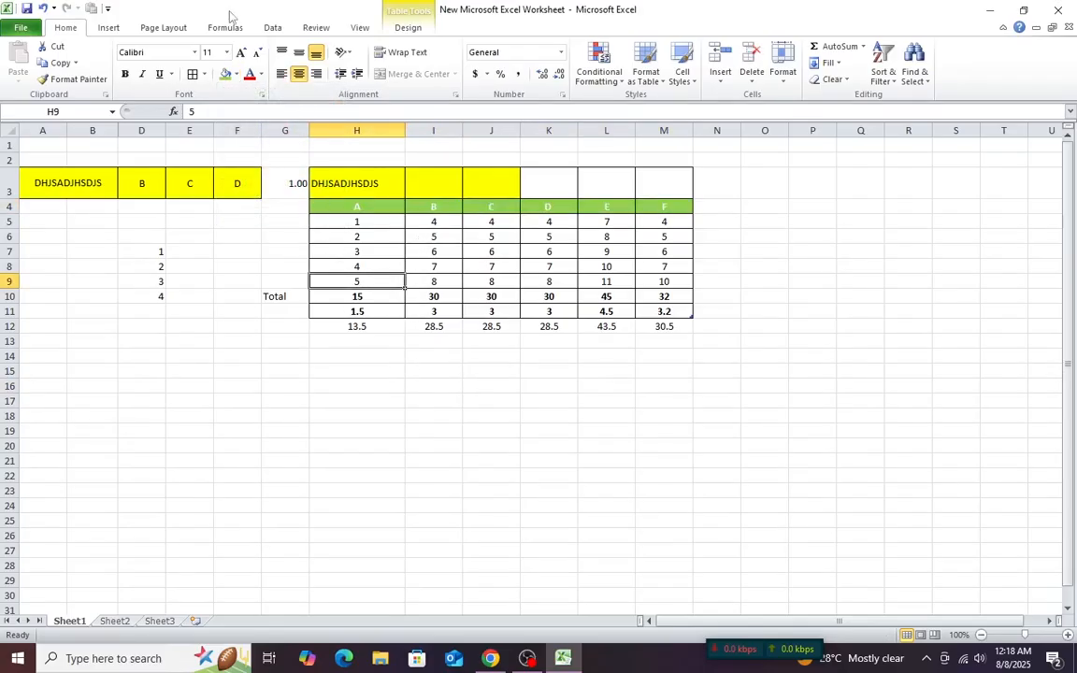
left_click(110, 28)
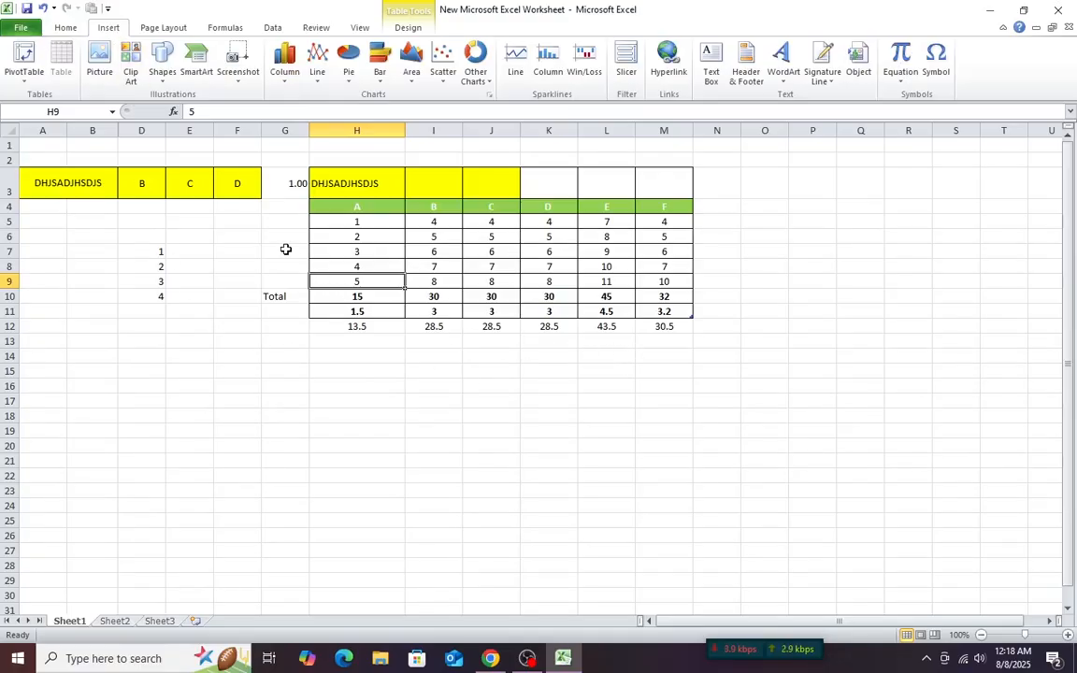
left_click(102, 73)
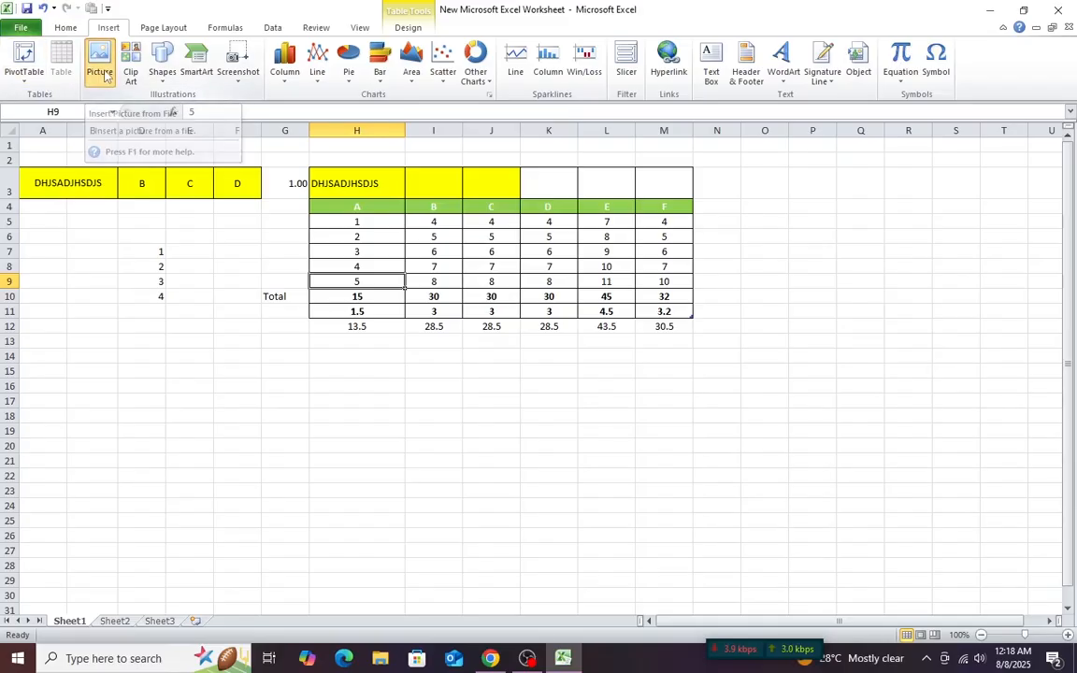
left_click(190, 151)
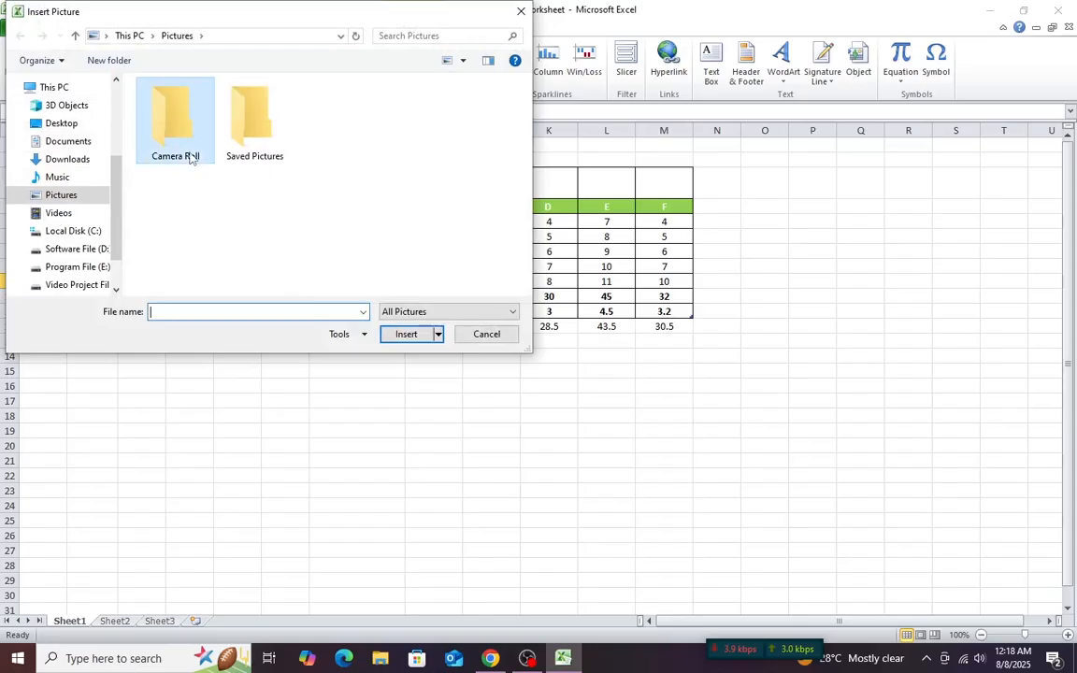
left_click(66, 144)
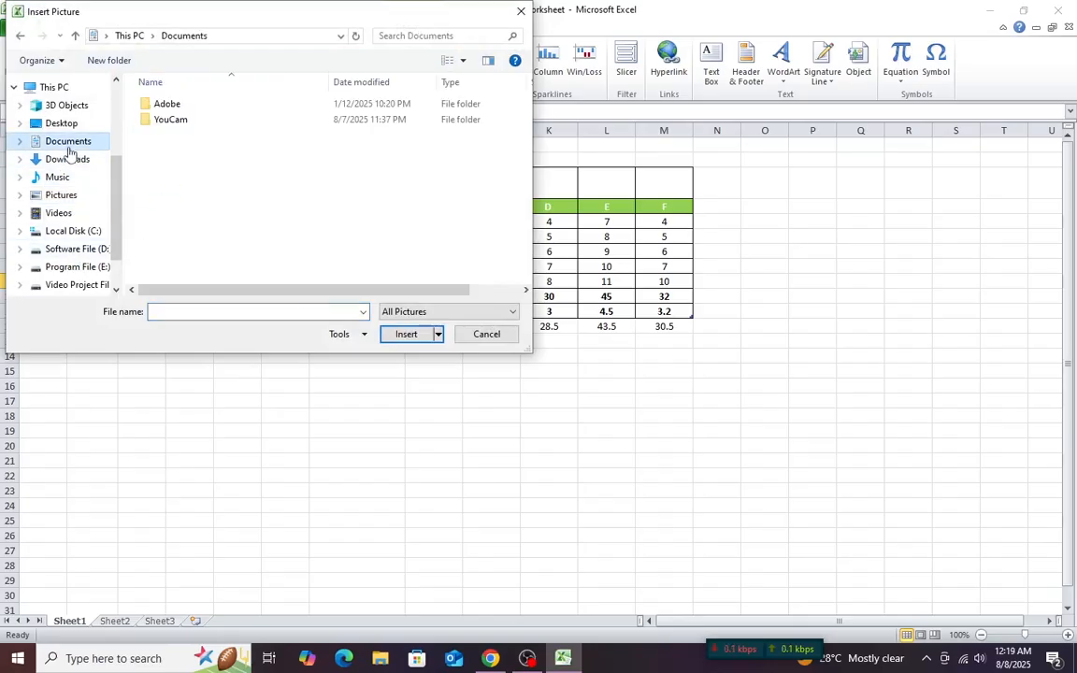
scroll(120, 182, "down", 2)
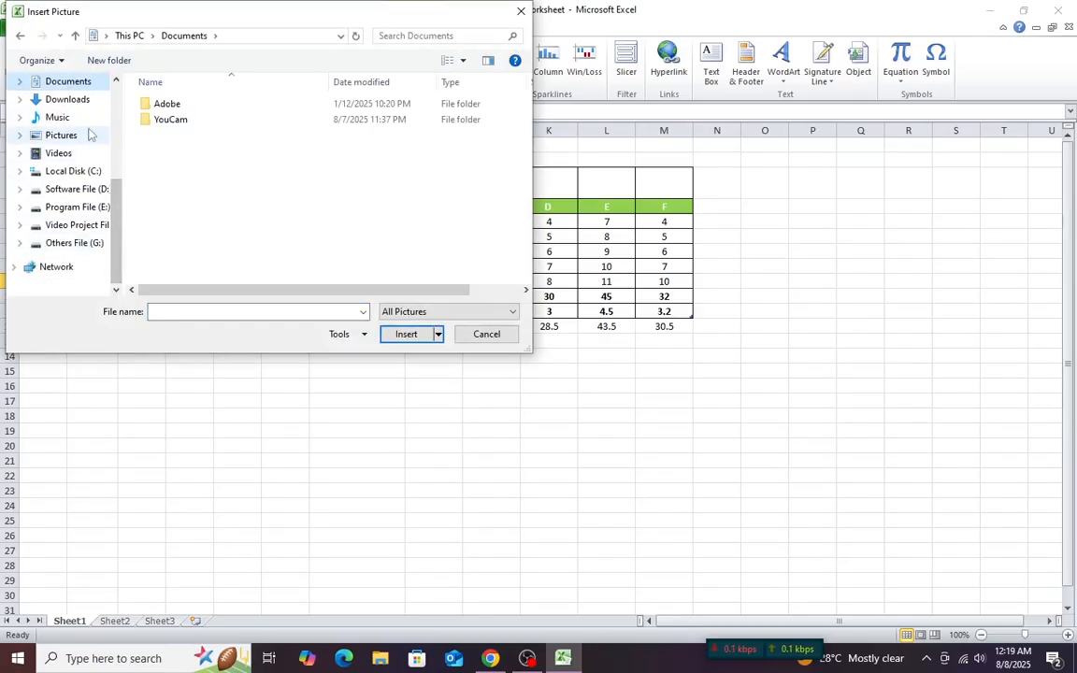
left_click(75, 100)
double_click(201, 168)
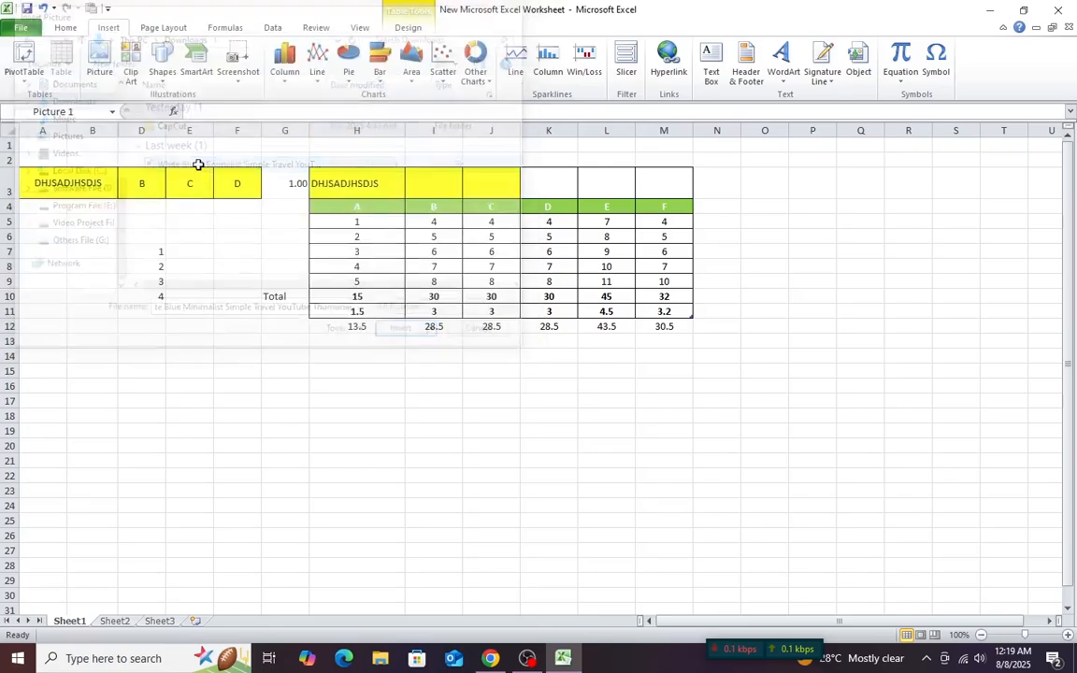
Move the inserted picture over the table's upper right part, then make row 3 taller and column K wider.
left_click_drag(397, 346, 649, 218)
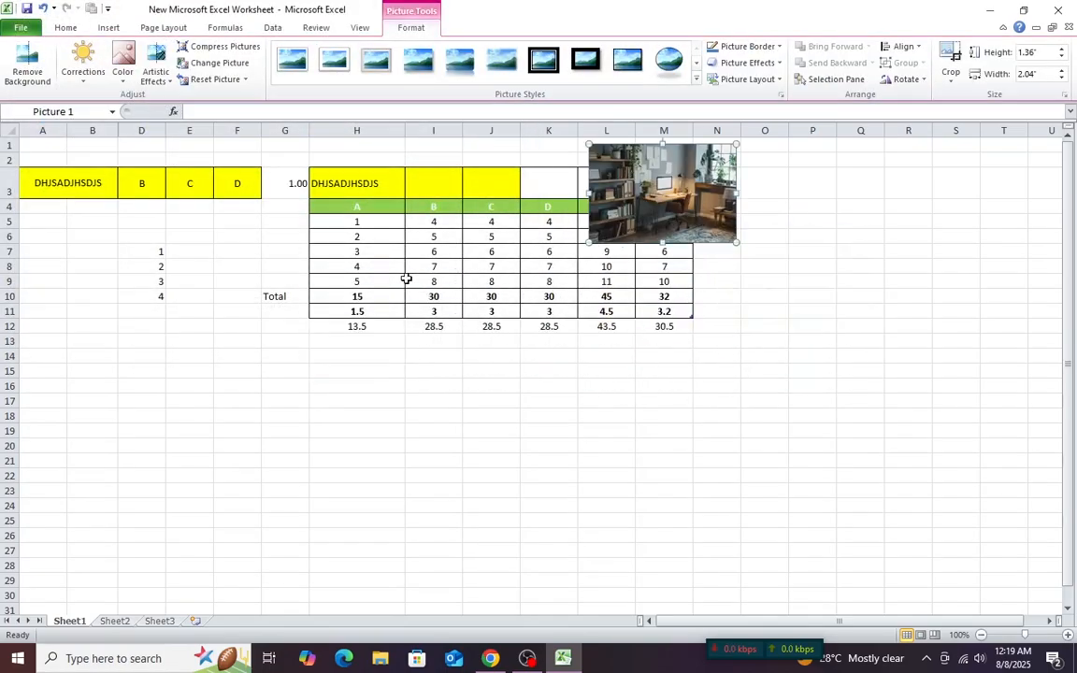
left_click_drag(13, 200, 10, 279)
left_click_drag(579, 130, 646, 130)
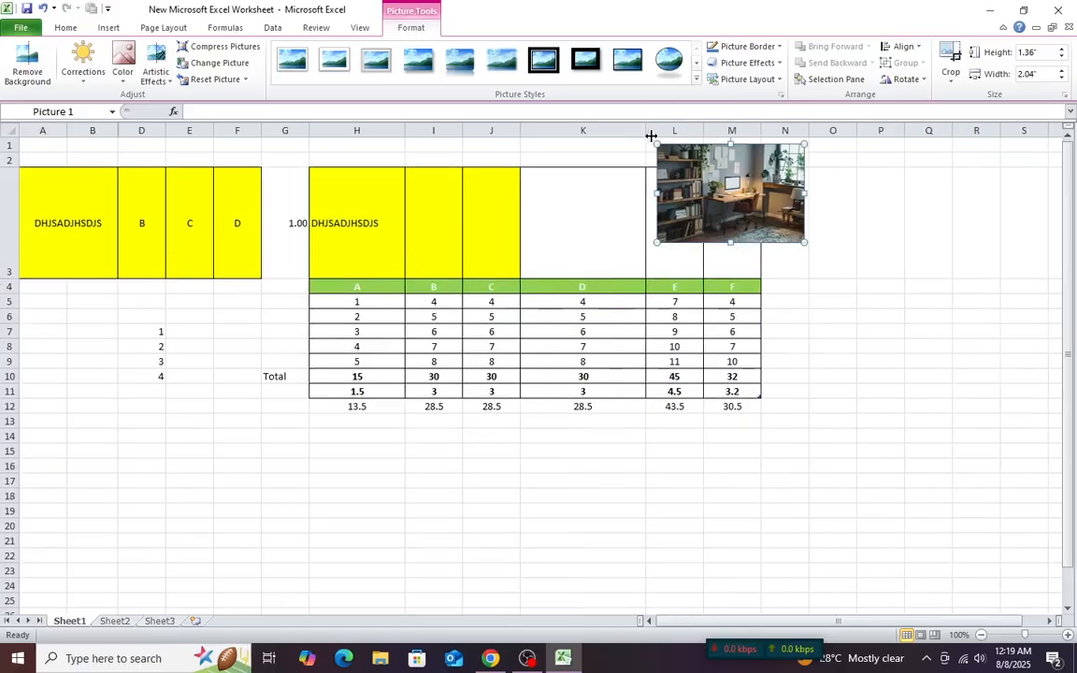
Move the picture into cell K3 and resize it to fill the cell, about 1.51" high and 1.74" wide.
left_click_drag(775, 199, 636, 223)
left_click_drag(662, 268, 674, 275)
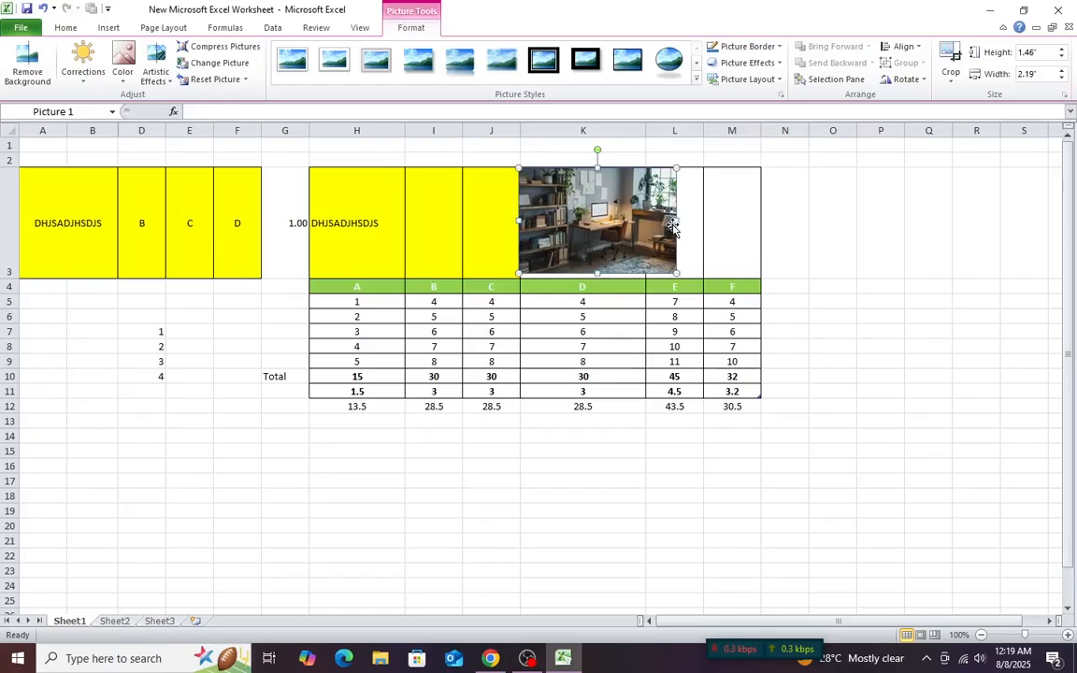
left_click_drag(675, 221, 644, 220)
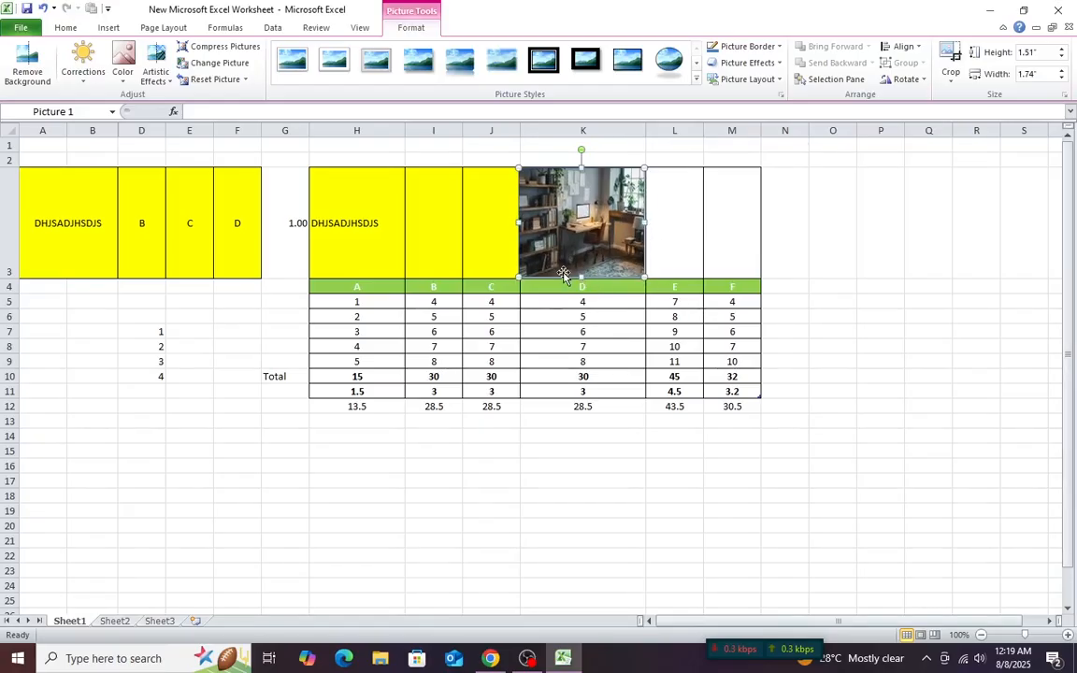
left_click(535, 335)
left_click(580, 242)
left_click(714, 468)
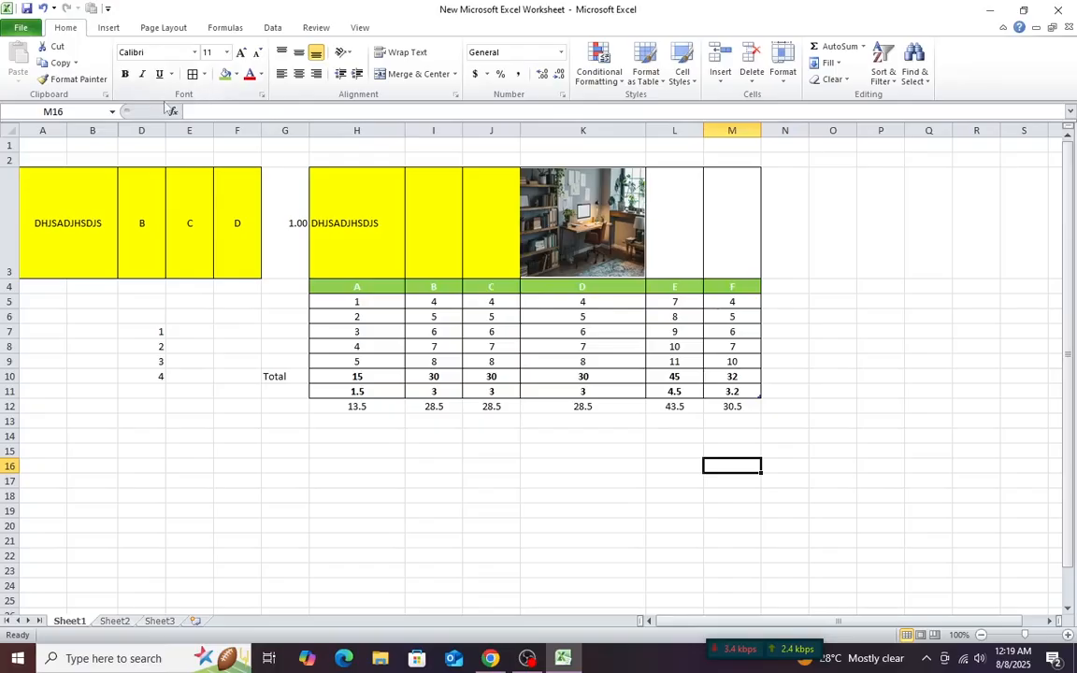
left_click(105, 28)
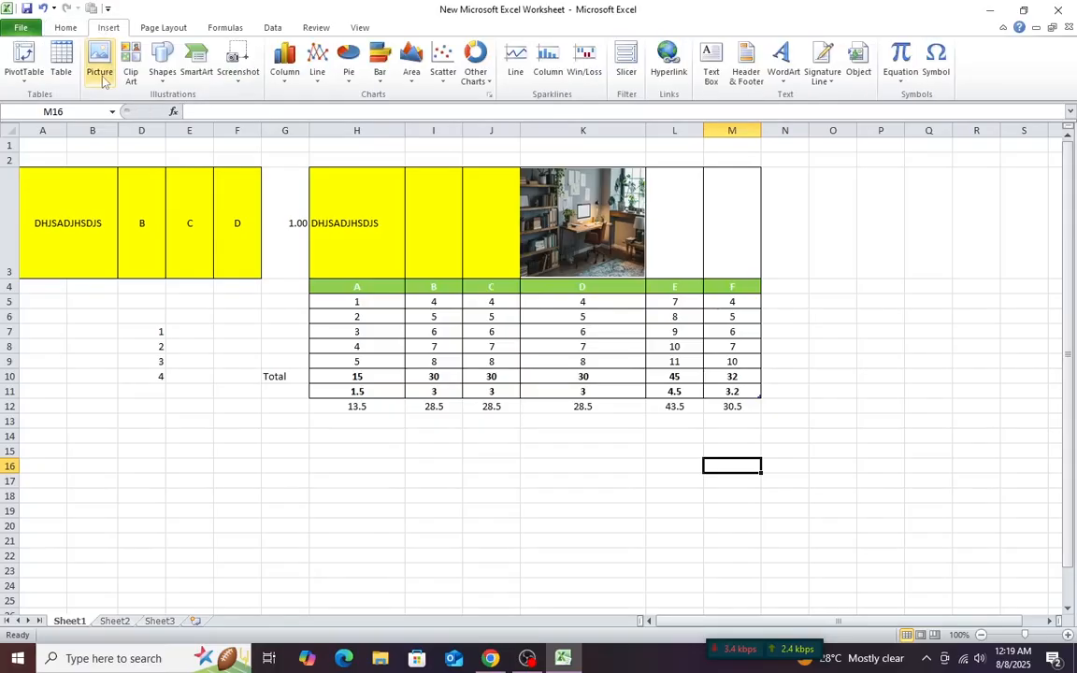
left_click(132, 74)
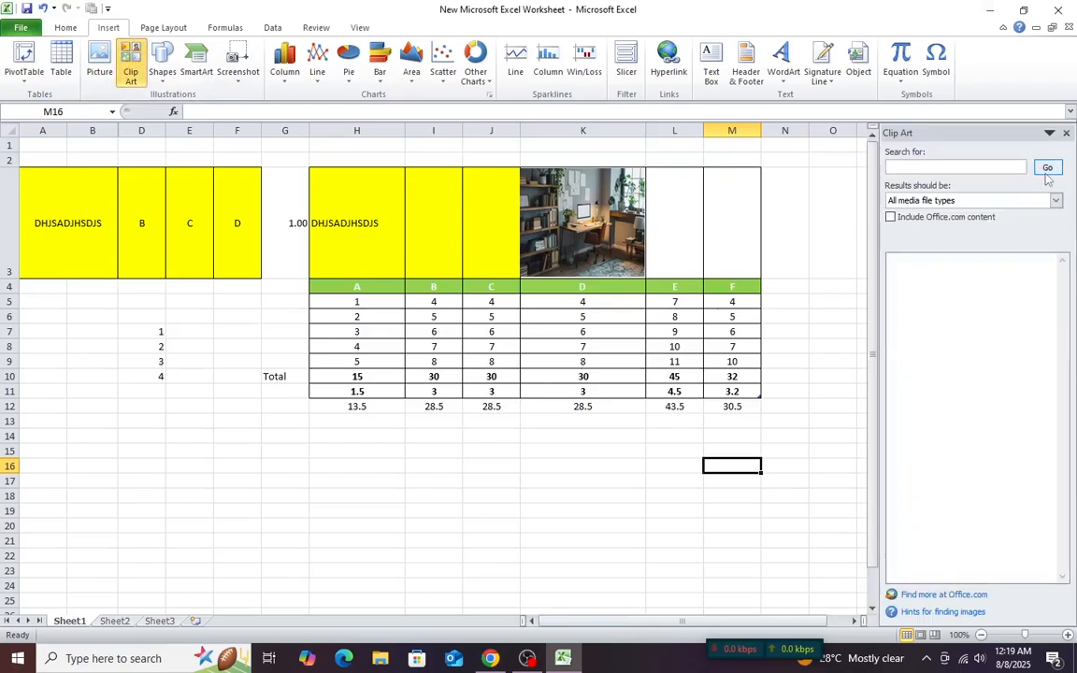
left_click(1053, 200)
left_click(1066, 133)
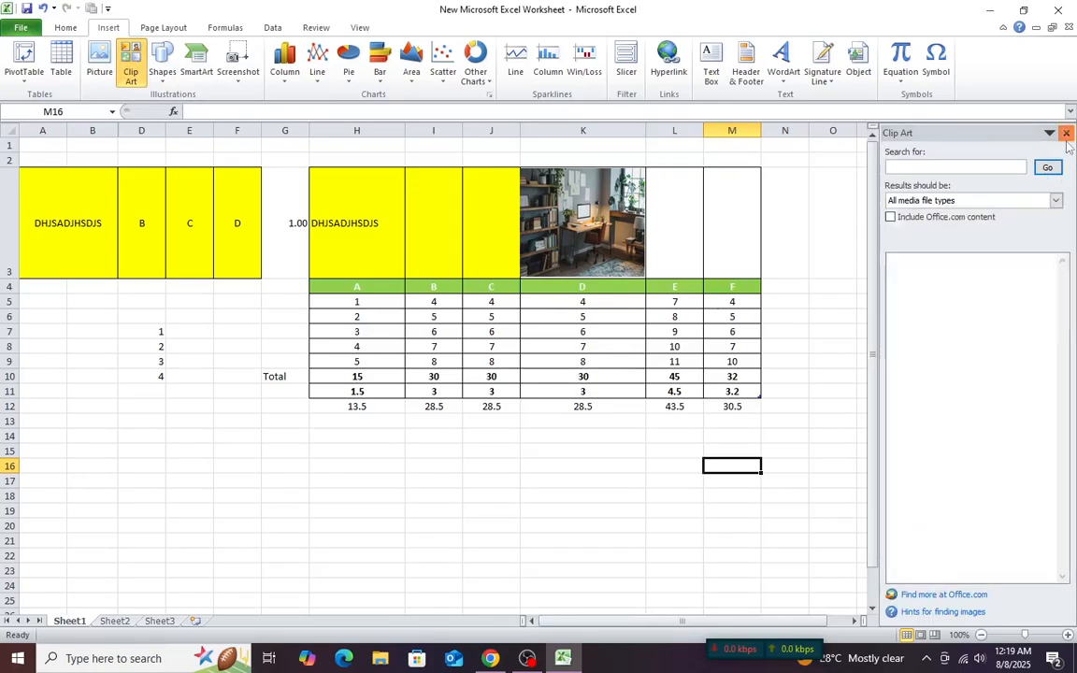
Draw a rectangle about 3.93" wide and 2.17" high below the table and give it the glossy green preset shape style.
left_click(164, 80)
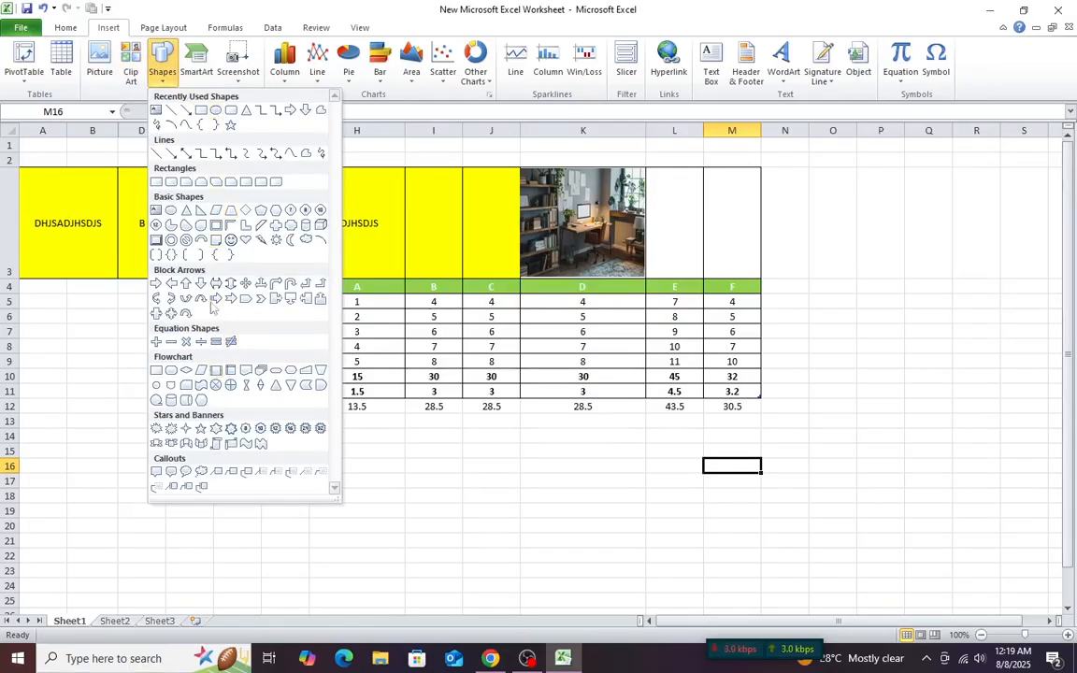
left_click(201, 111)
left_click_drag(140, 423, 420, 580)
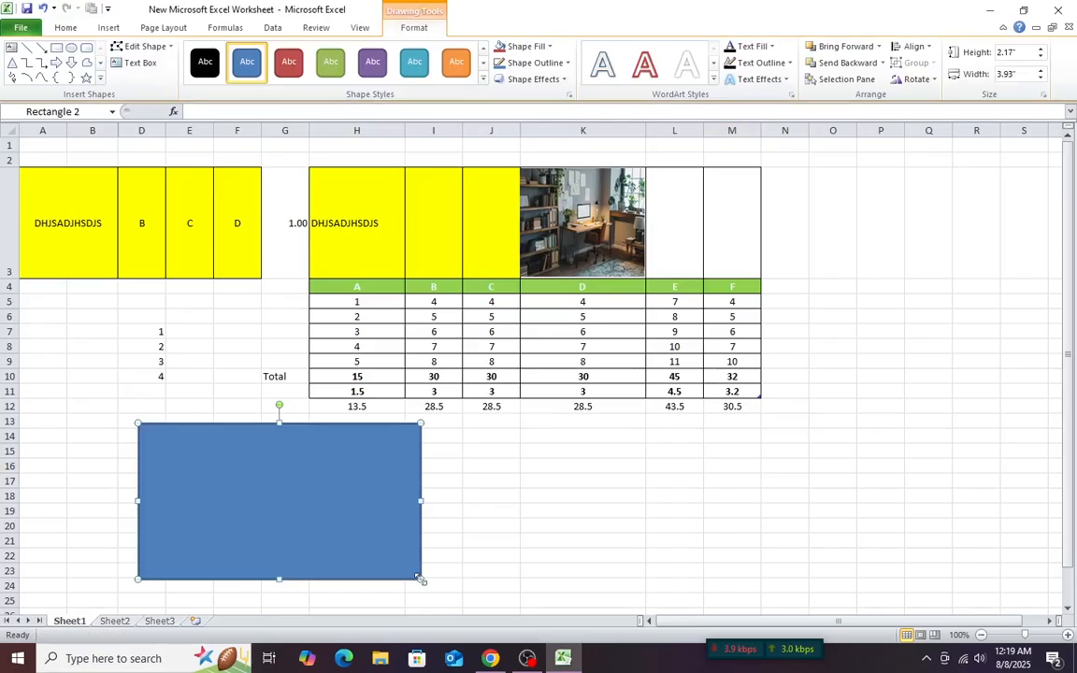
left_click(483, 79)
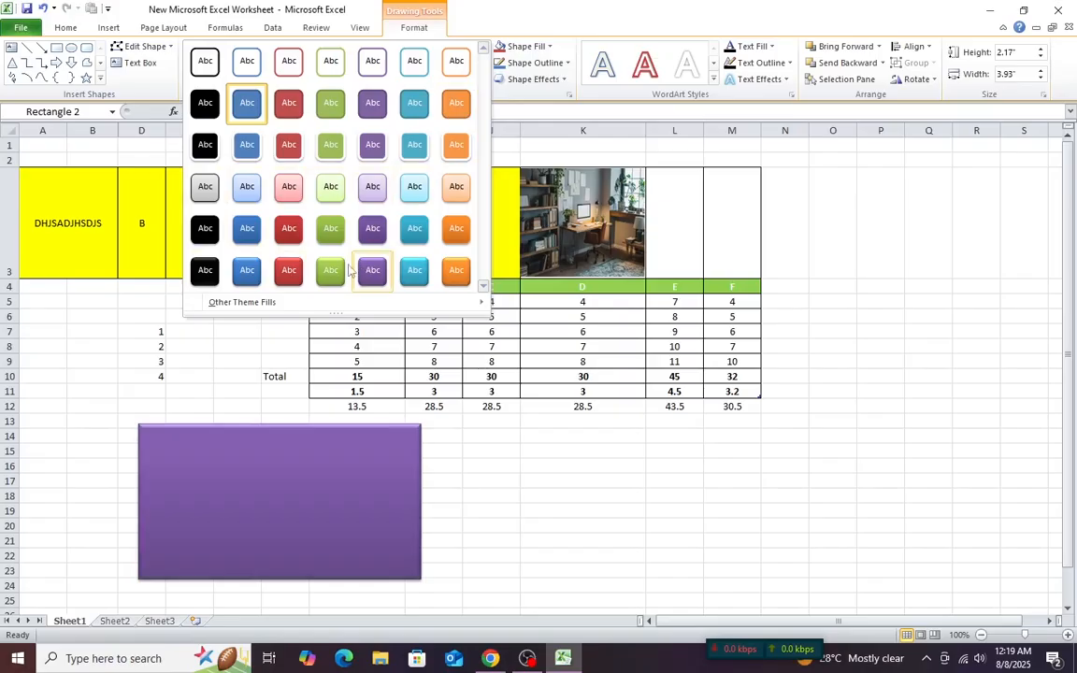
left_click(331, 270)
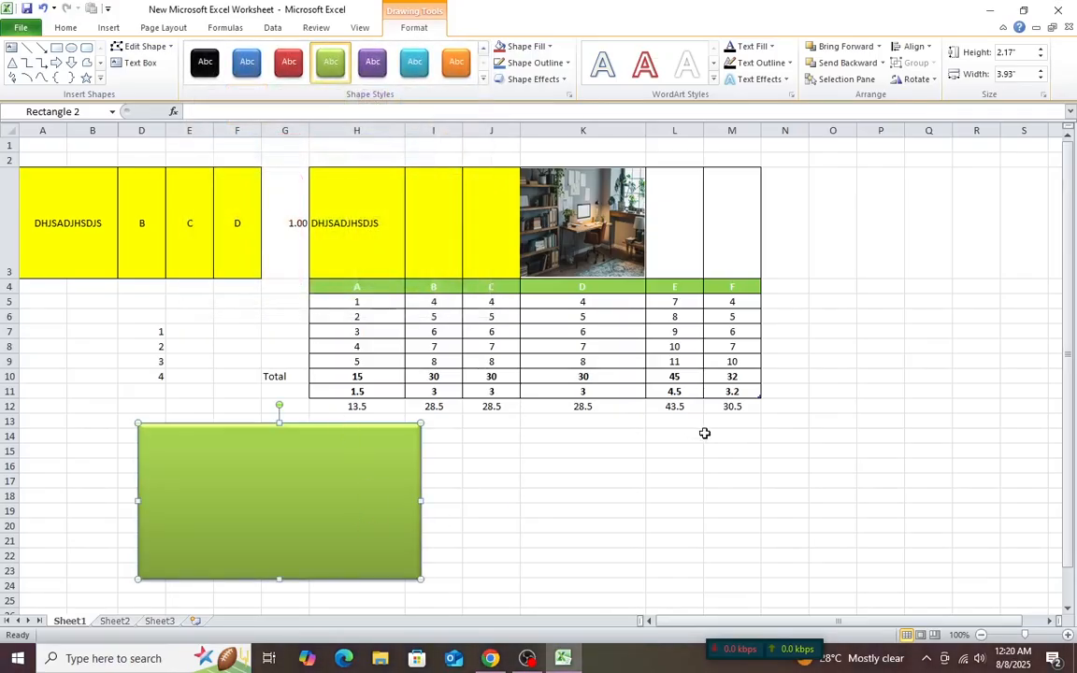
left_click(573, 479)
Enter a person's name in the green rectangle and enlarge the text to 72 points.
left_click(211, 480)
left_click(215, 483)
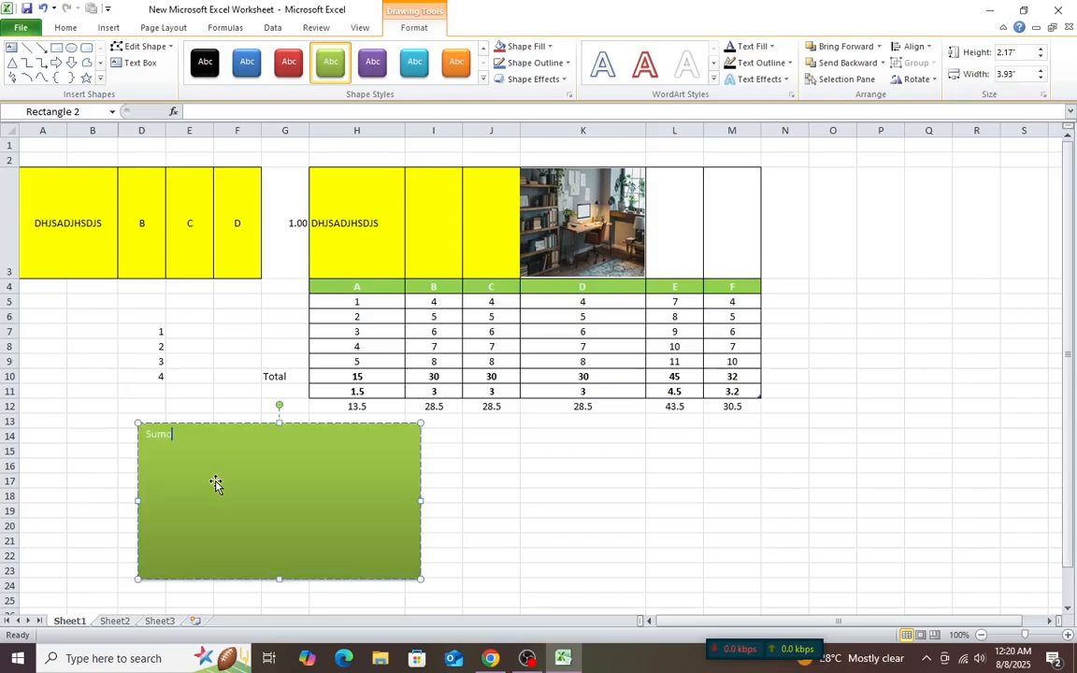
double_click(175, 438)
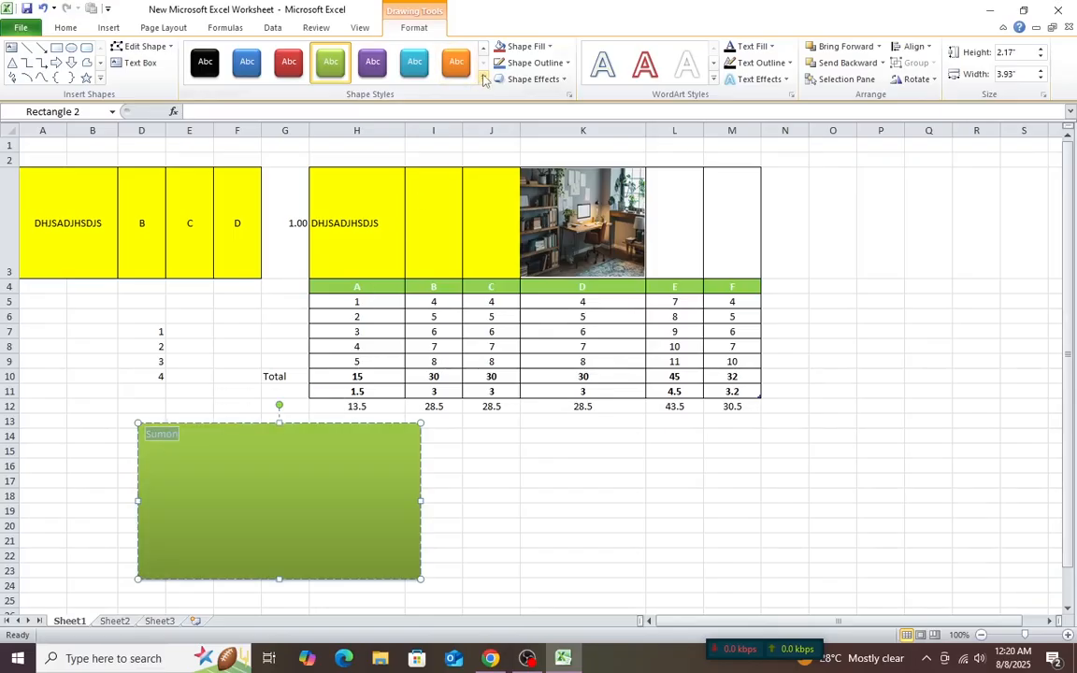
left_click(64, 28)
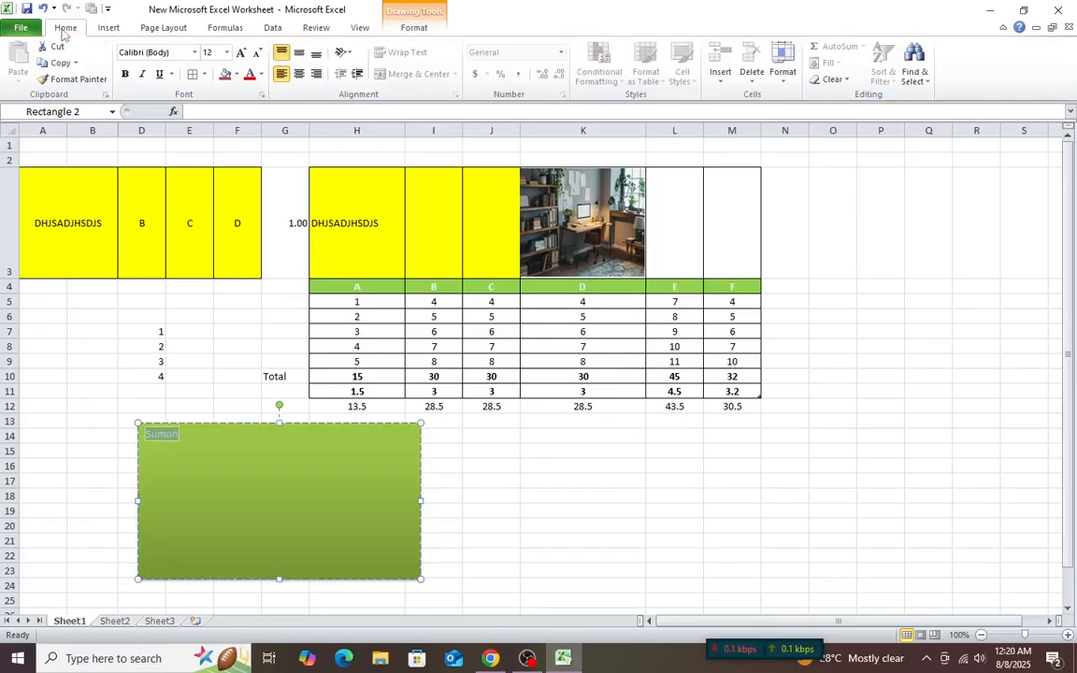
left_click(240, 52)
left_click(240, 52)
left_click(241, 53)
left_click(240, 52)
left_click(240, 53)
left_click(240, 53)
left_click(240, 52)
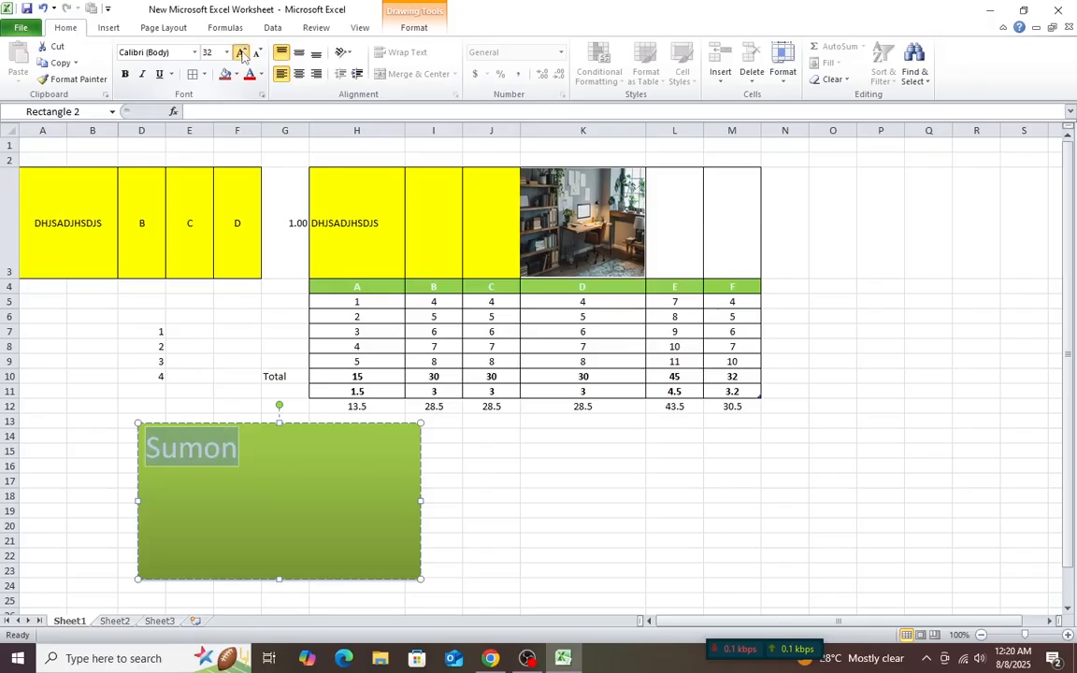
left_click(241, 52)
left_click(240, 52)
left_click(240, 53)
left_click(241, 52)
left_click(240, 52)
left_click(240, 52)
left_click(241, 52)
left_click(240, 52)
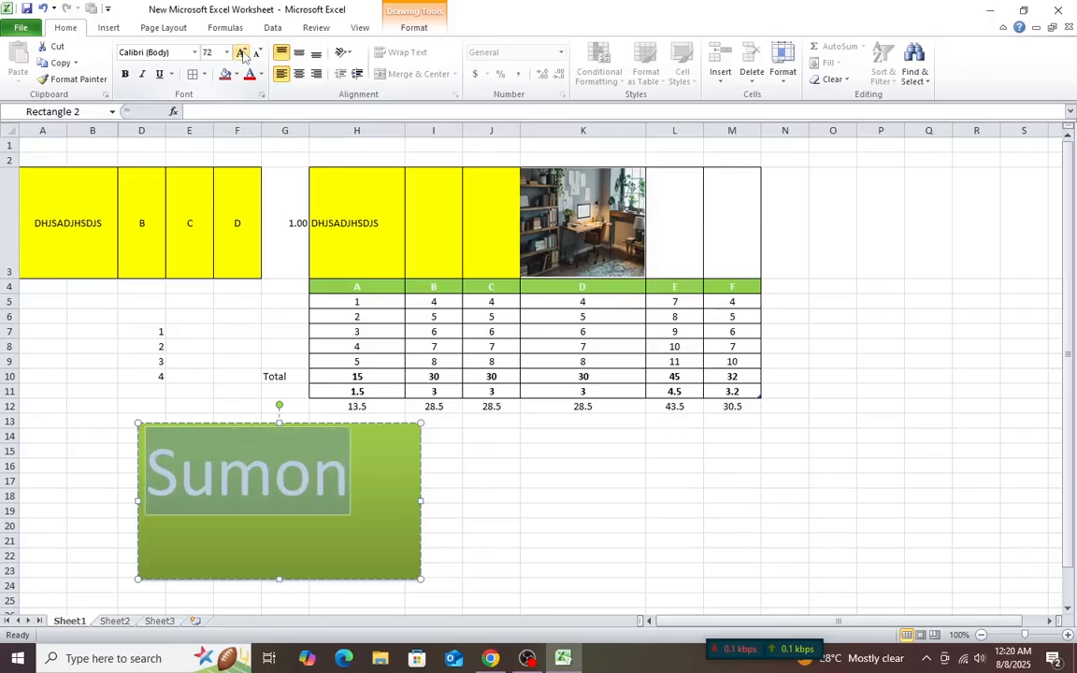
left_click(37, 465)
Change the font of the name in the green rectangle to Bernard MT Condensed.
left_click(361, 507)
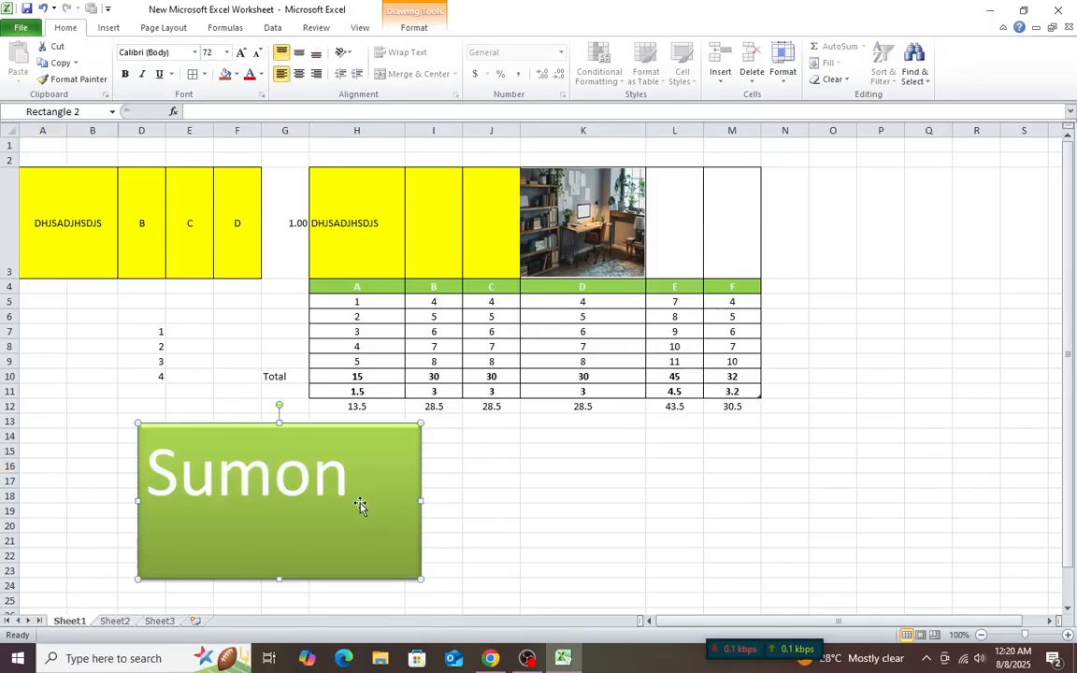
double_click(328, 487)
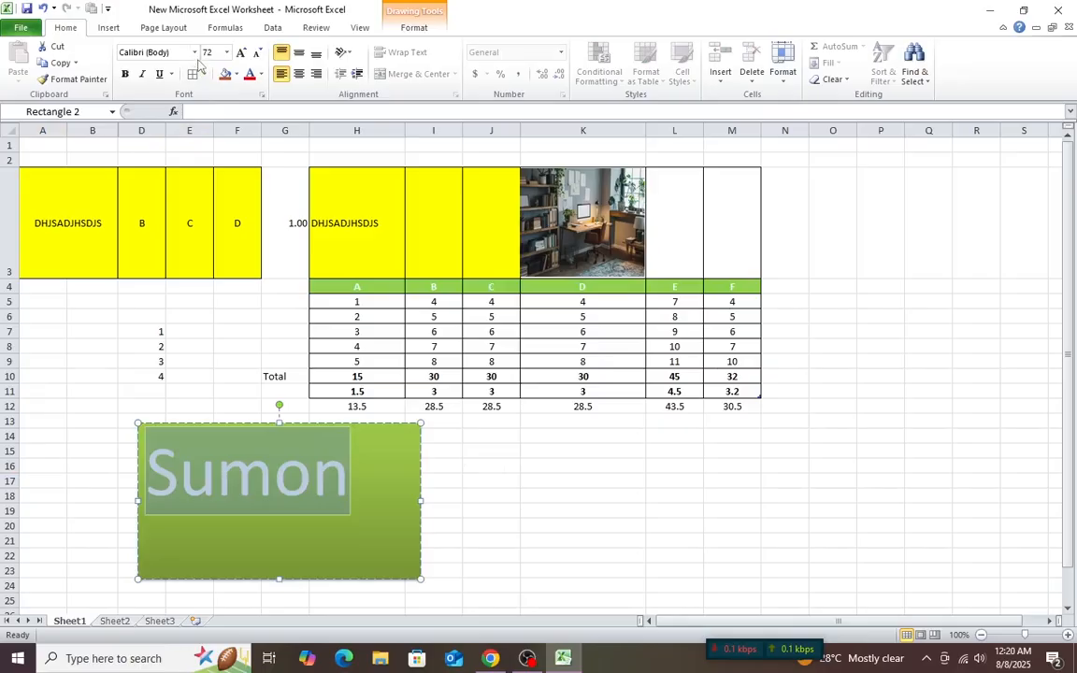
left_click(193, 52)
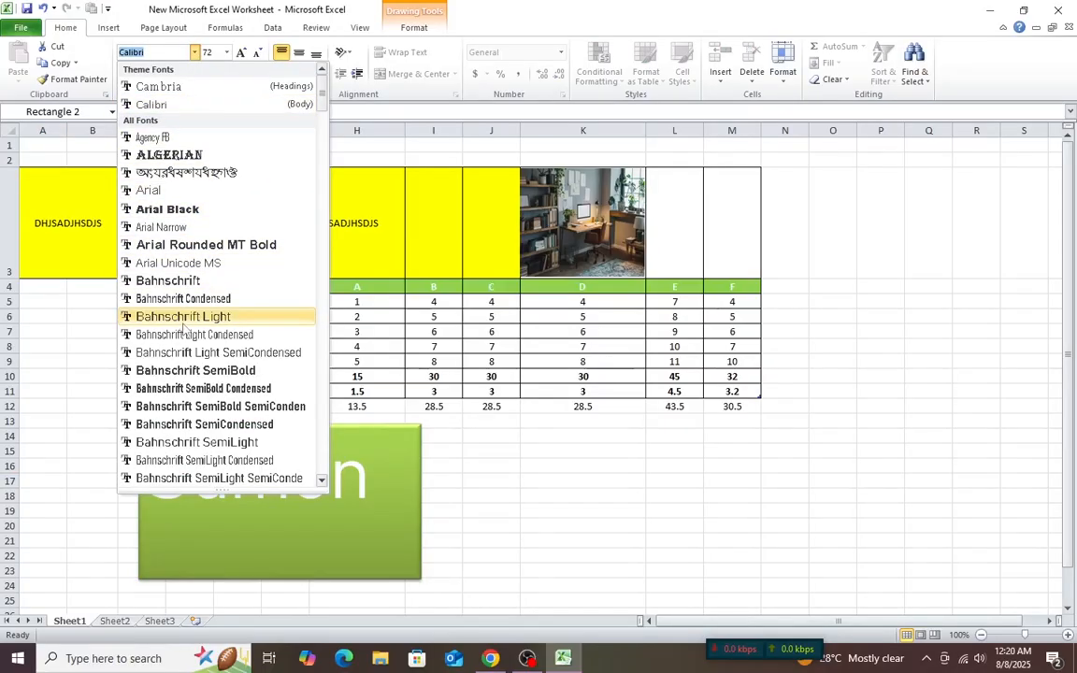
scroll(184, 328, "down", 5)
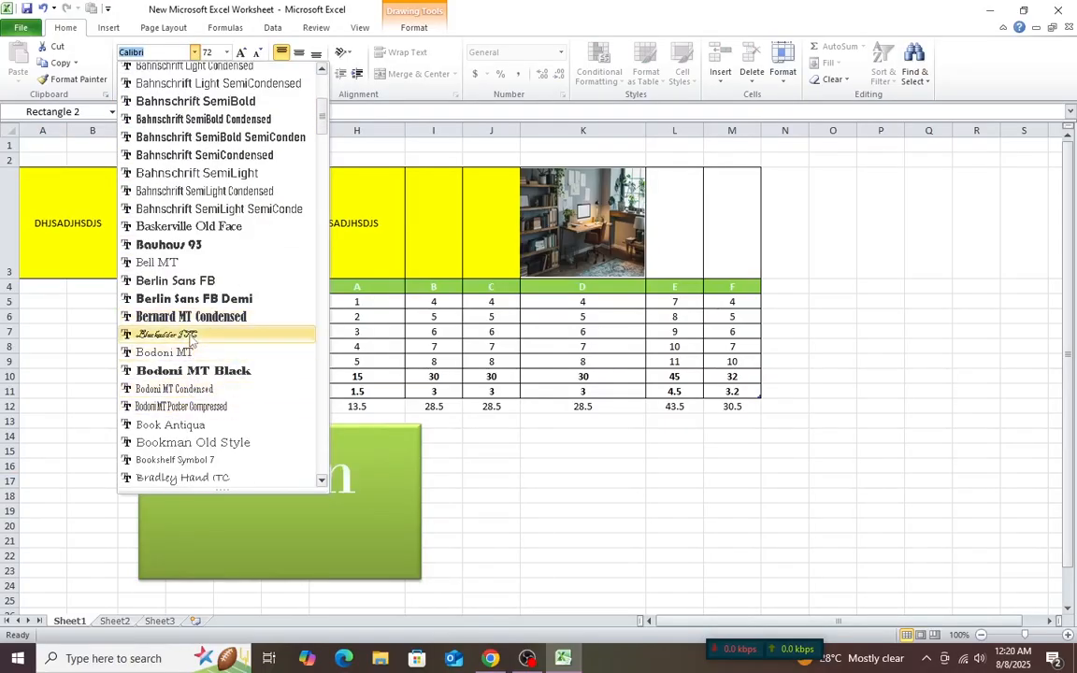
left_click(190, 318)
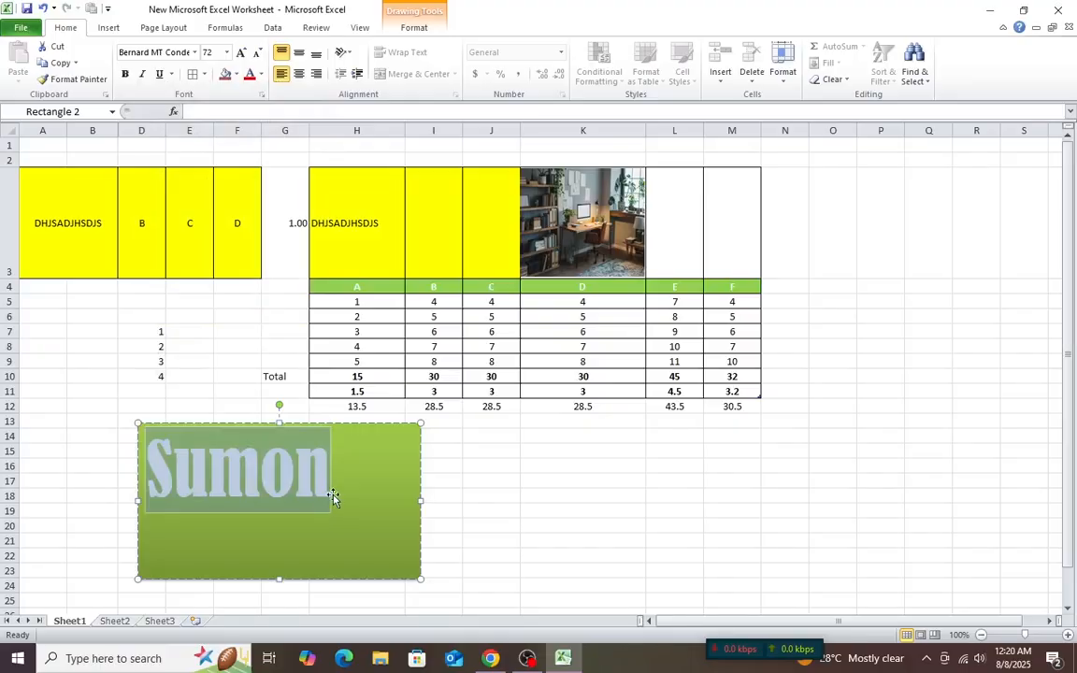
left_click(494, 496)
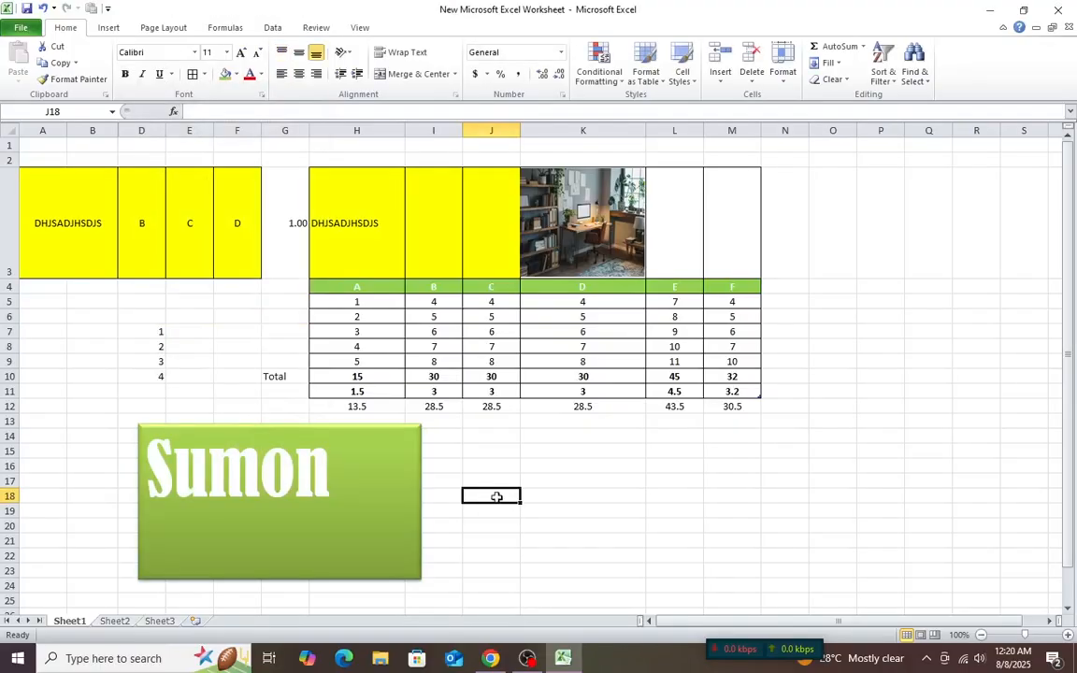
Reduce the green rectangle's width and height so it fits closely around the name.
left_click(367, 496)
left_click_drag(414, 582, 349, 550)
left_click(429, 548)
left_click(241, 547)
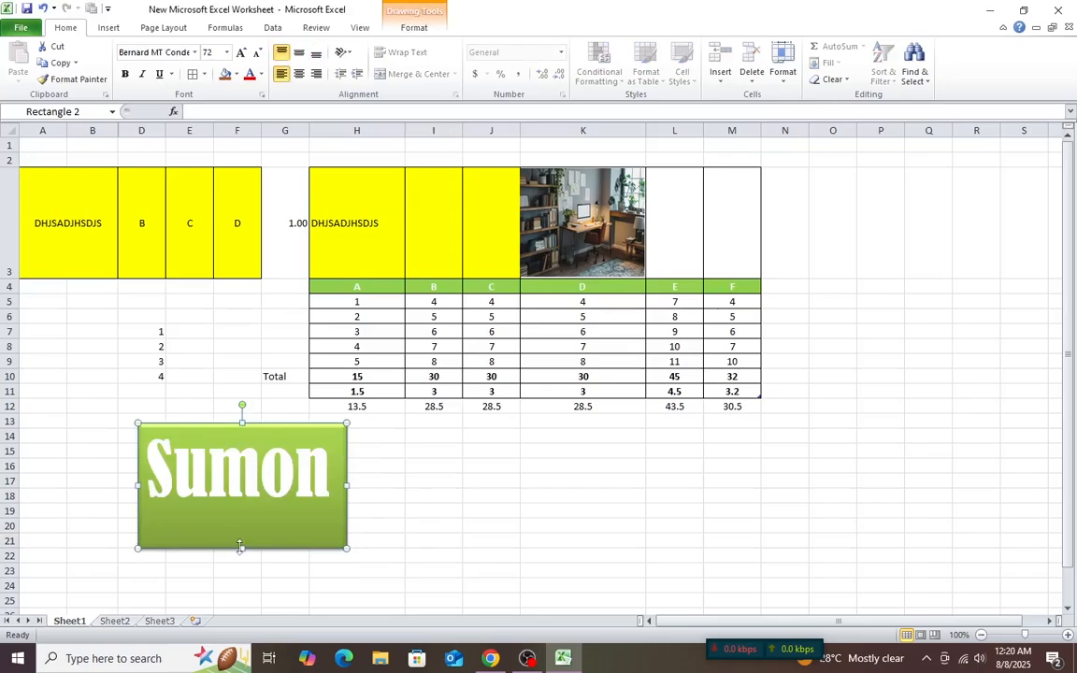
left_click_drag(242, 550, 243, 514)
left_click(500, 508)
left_click(557, 424)
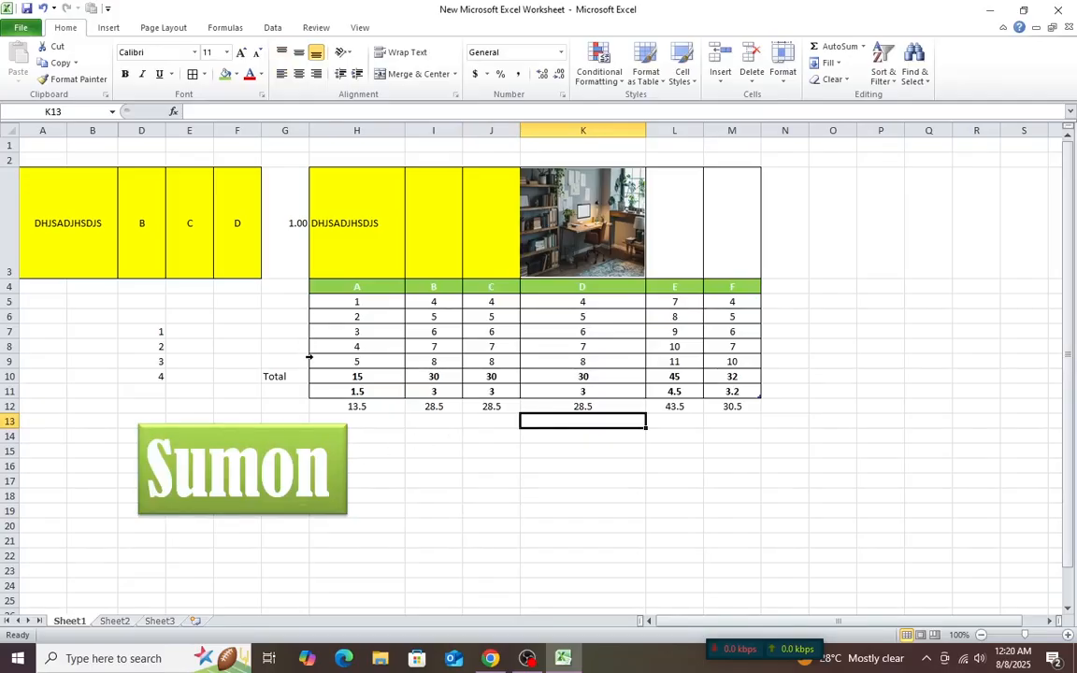
left_click(109, 28)
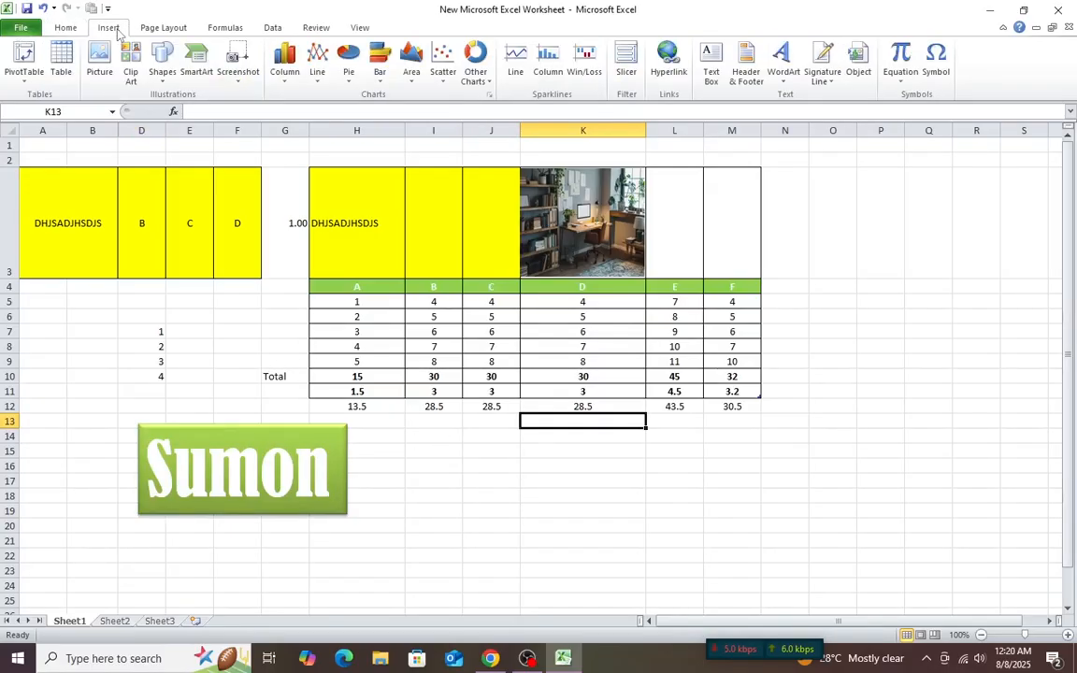
left_click(165, 73)
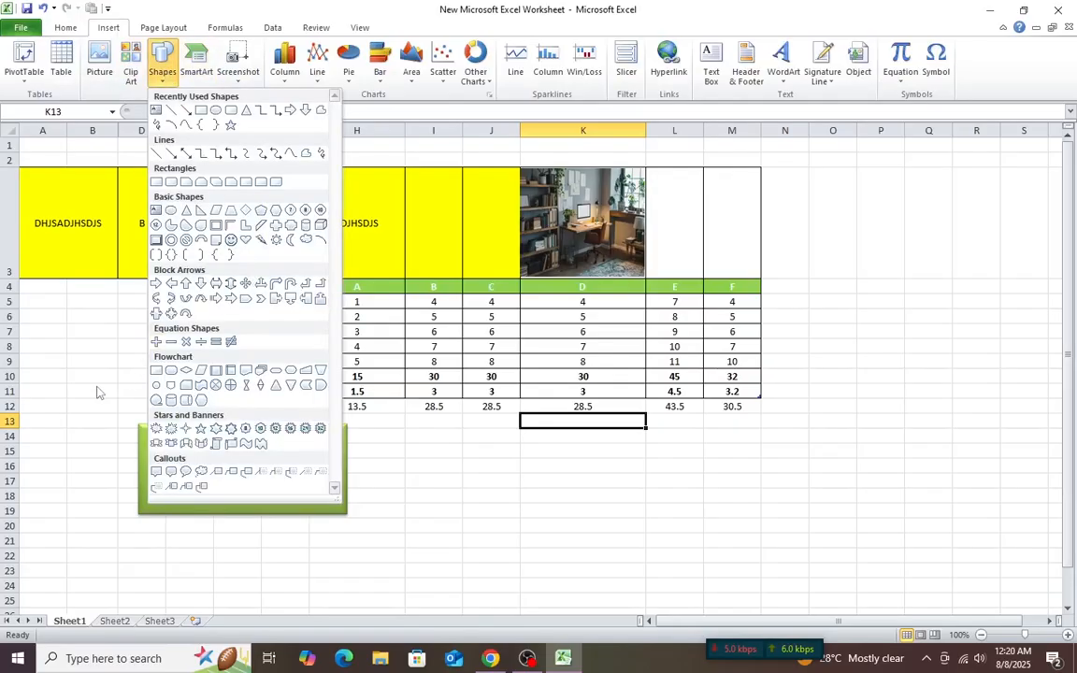
left_click(225, 512)
left_click(330, 436)
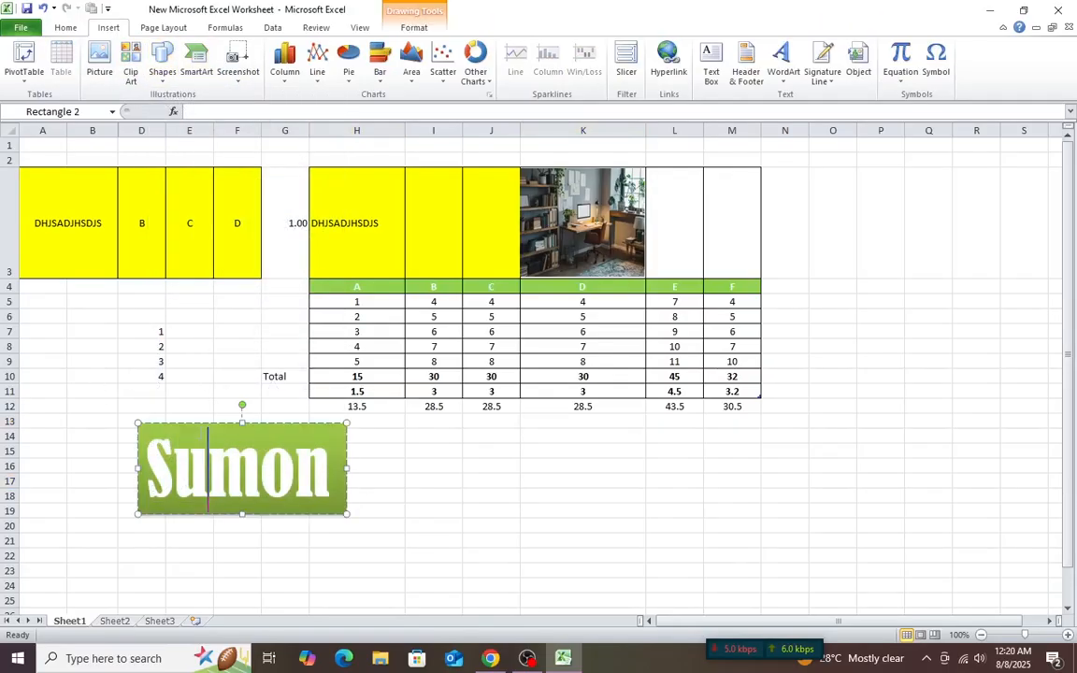
Draw a right arrow about 1.1" wide and 0.48" high beside the green rectangle and give it the aqua preset shape style.
left_click(162, 73)
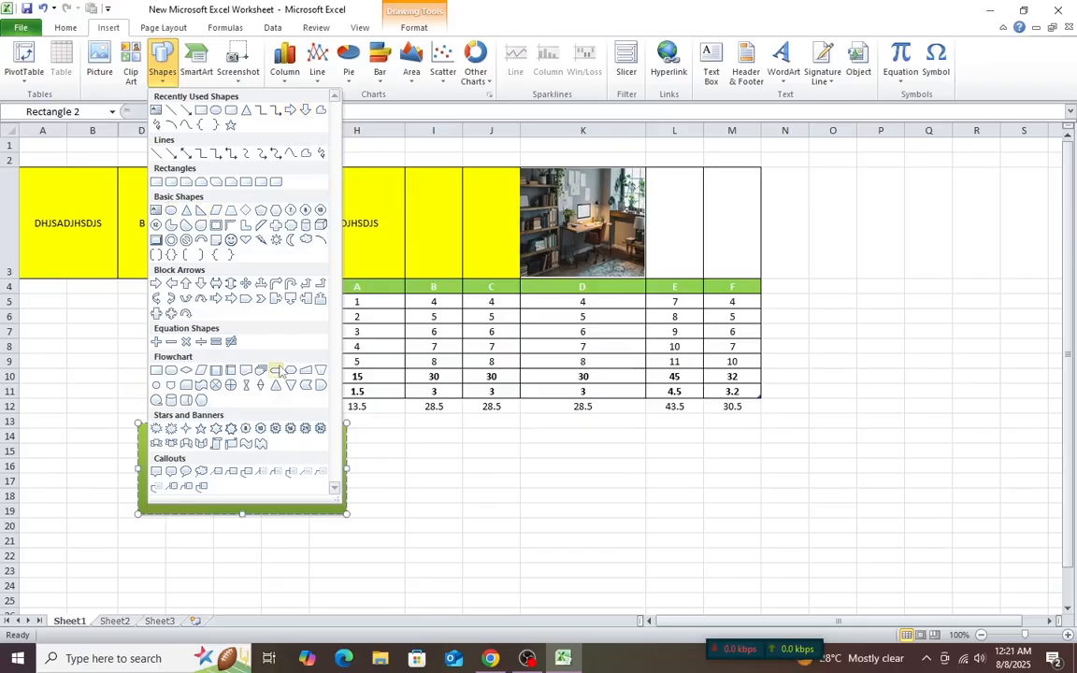
left_click(156, 284)
mouse_move(45, 456)
left_mouse_down()
mouse_move(118, 479)
mouse_move(125, 492)
mouse_move(86, 475)
left_mouse_up()
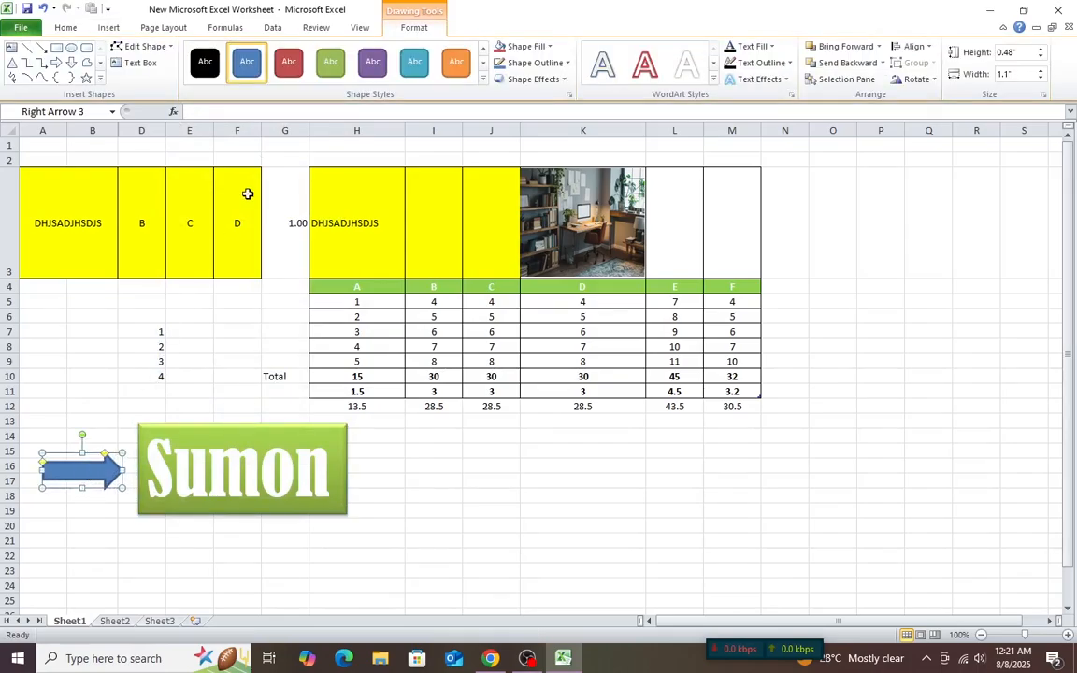
left_click(340, 71)
left_click(374, 70)
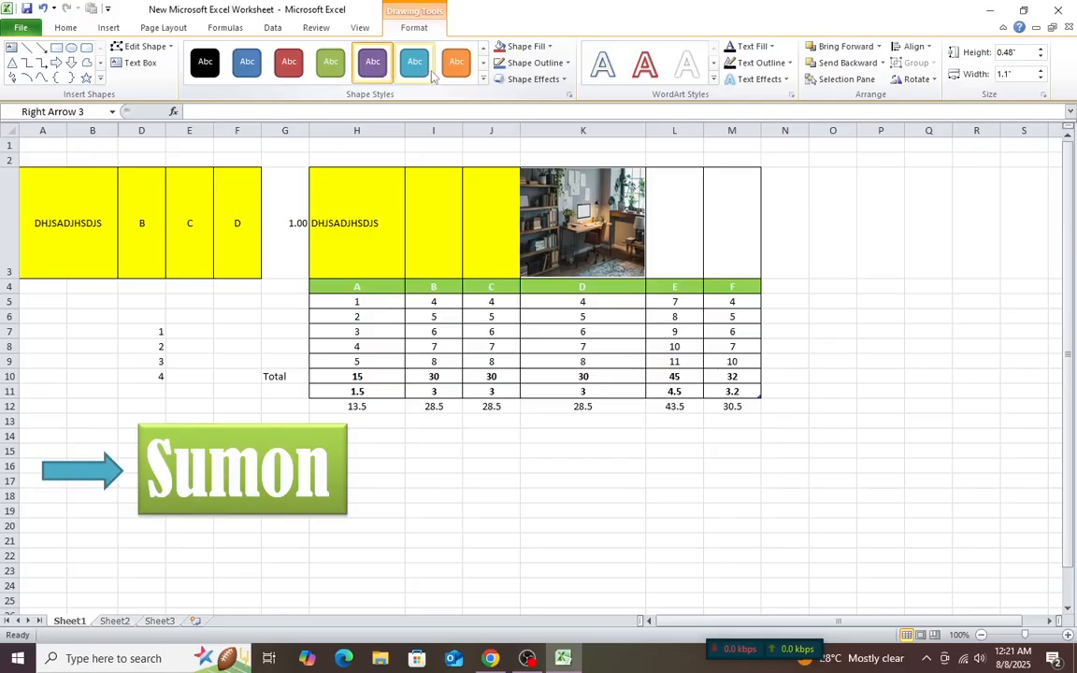
left_click(420, 73)
left_click(465, 543)
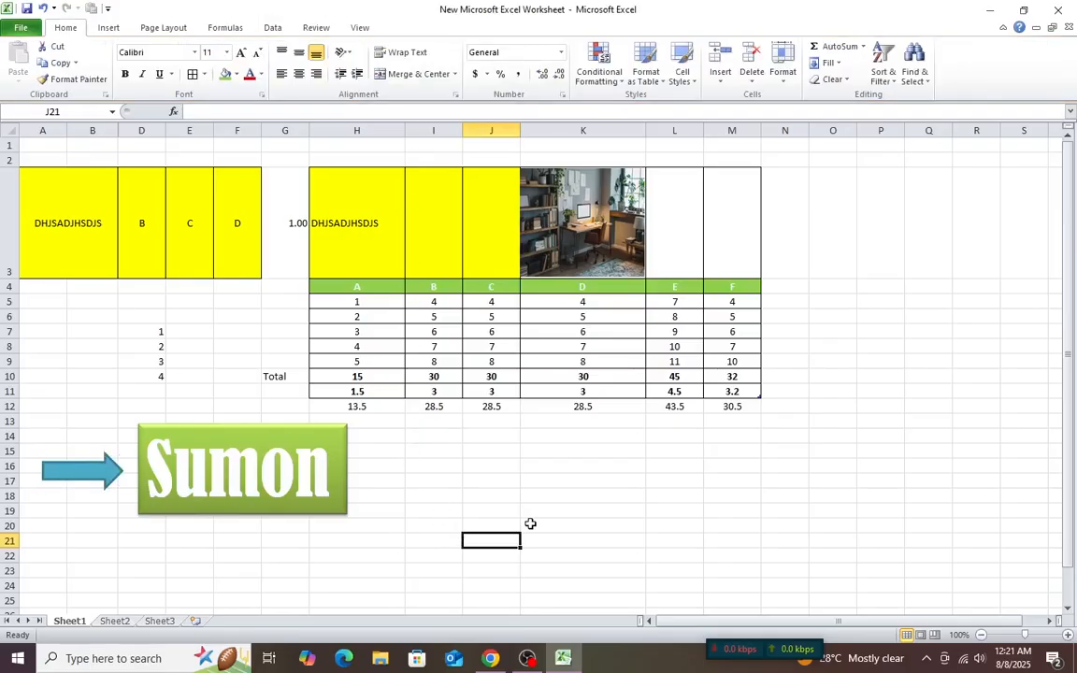
Insert an empty 3-D clustered column chart, move it down over the table's lower right part and apply the blue chart style.
left_click(108, 28)
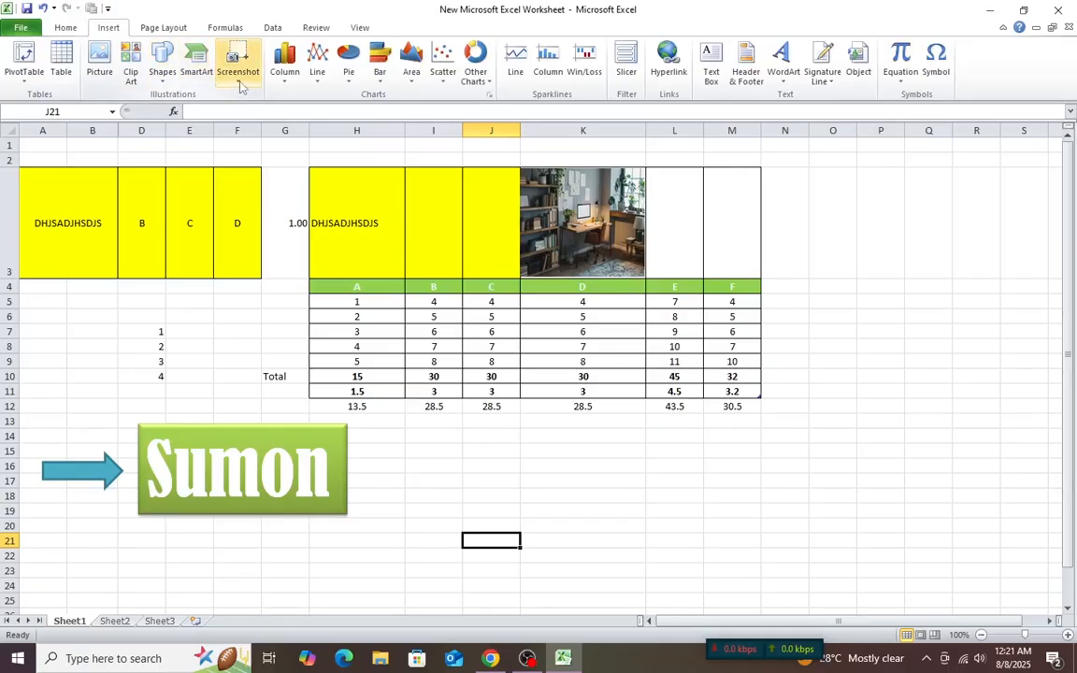
left_click(284, 64)
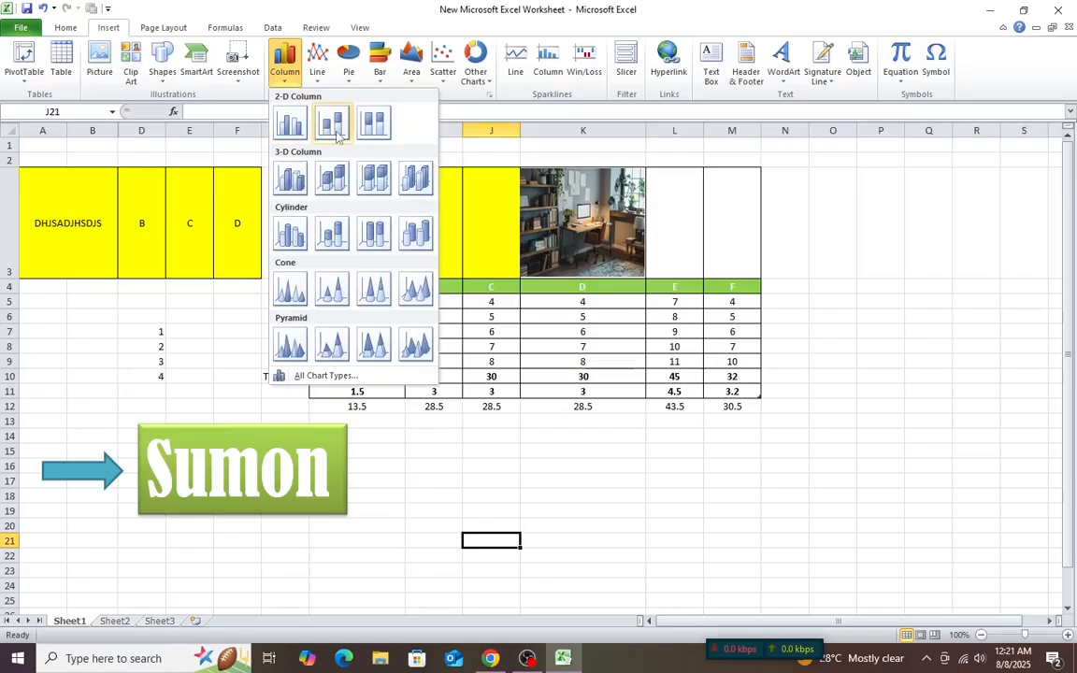
left_click(305, 190)
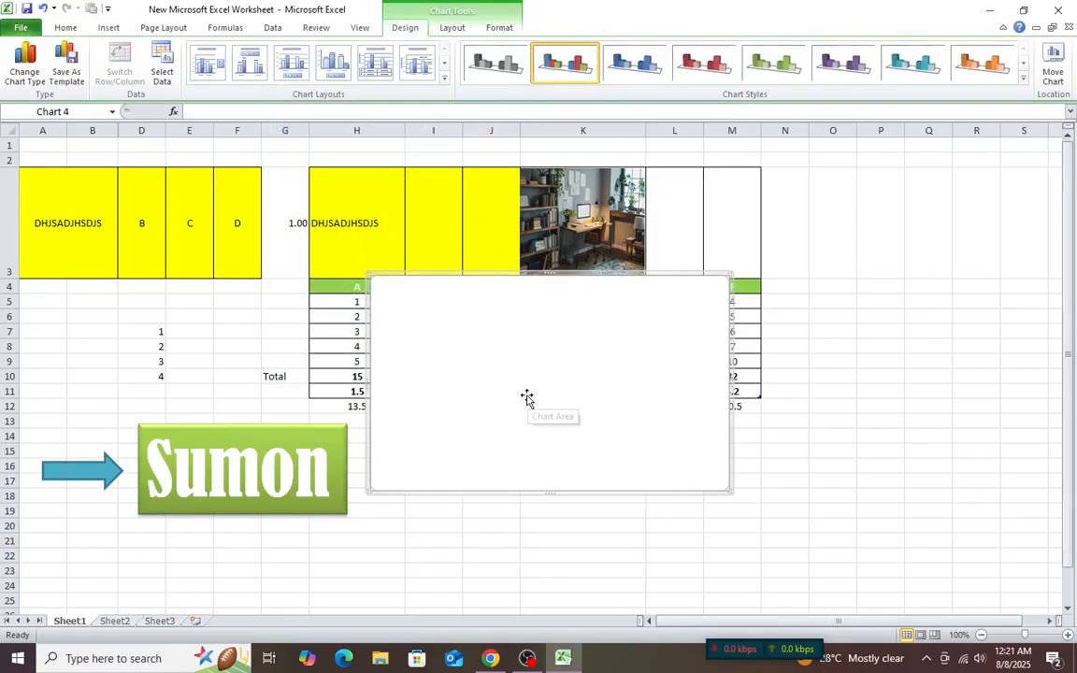
left_click_drag(558, 288, 681, 381)
left_click(634, 67)
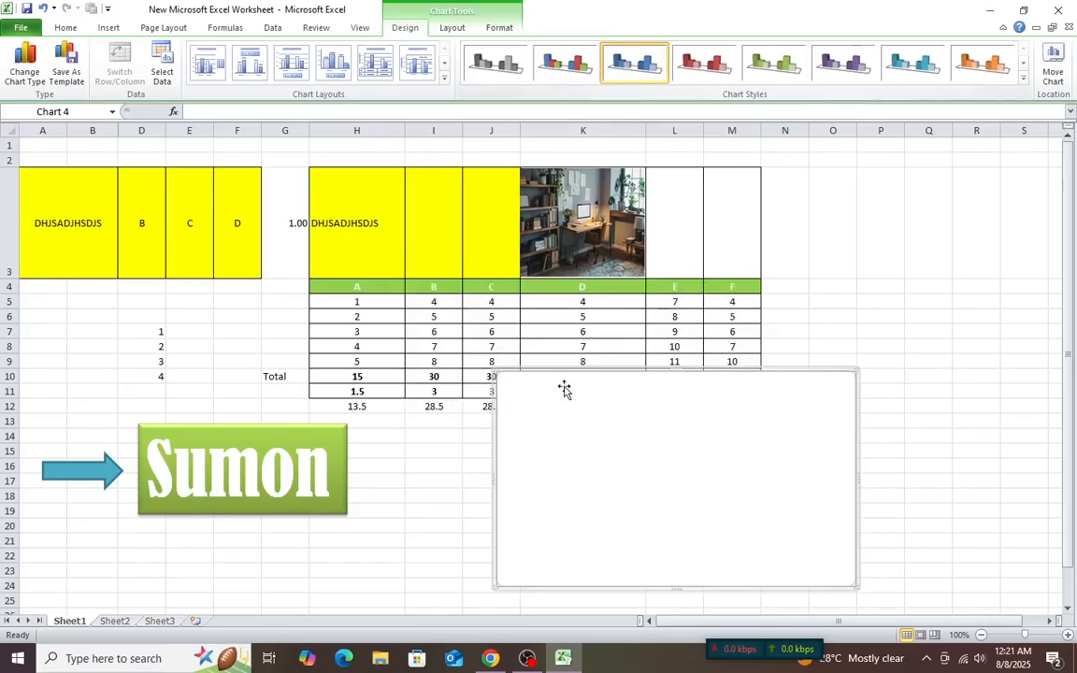
Look at the chart area formatting options without changing them and delete the empty column chart.
double_click(587, 465)
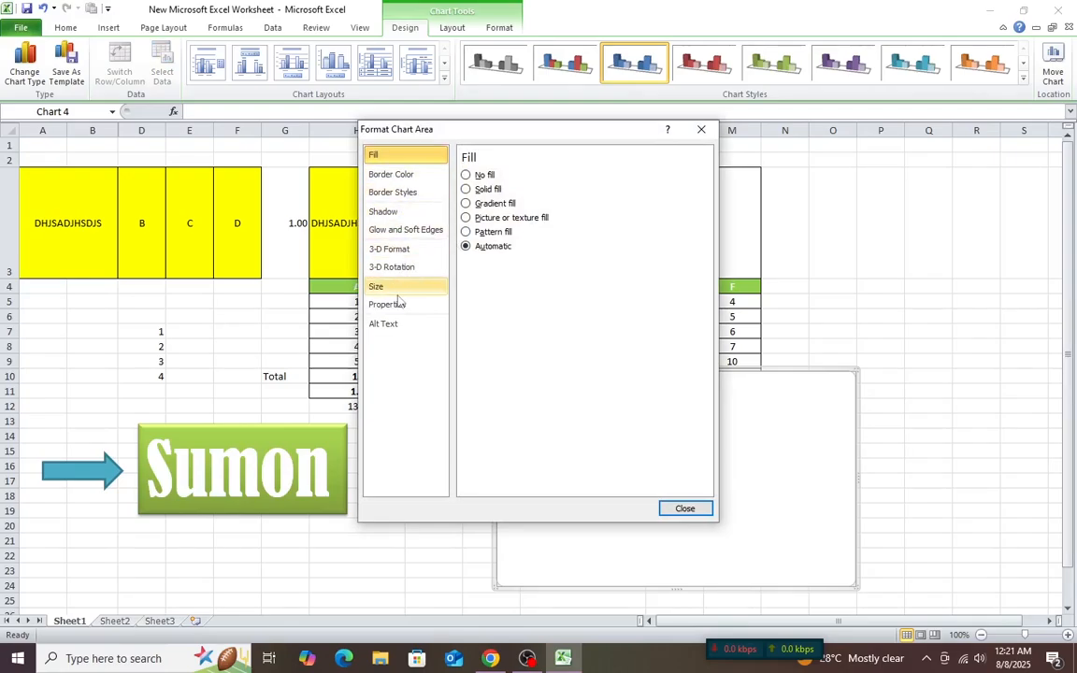
left_click(684, 510)
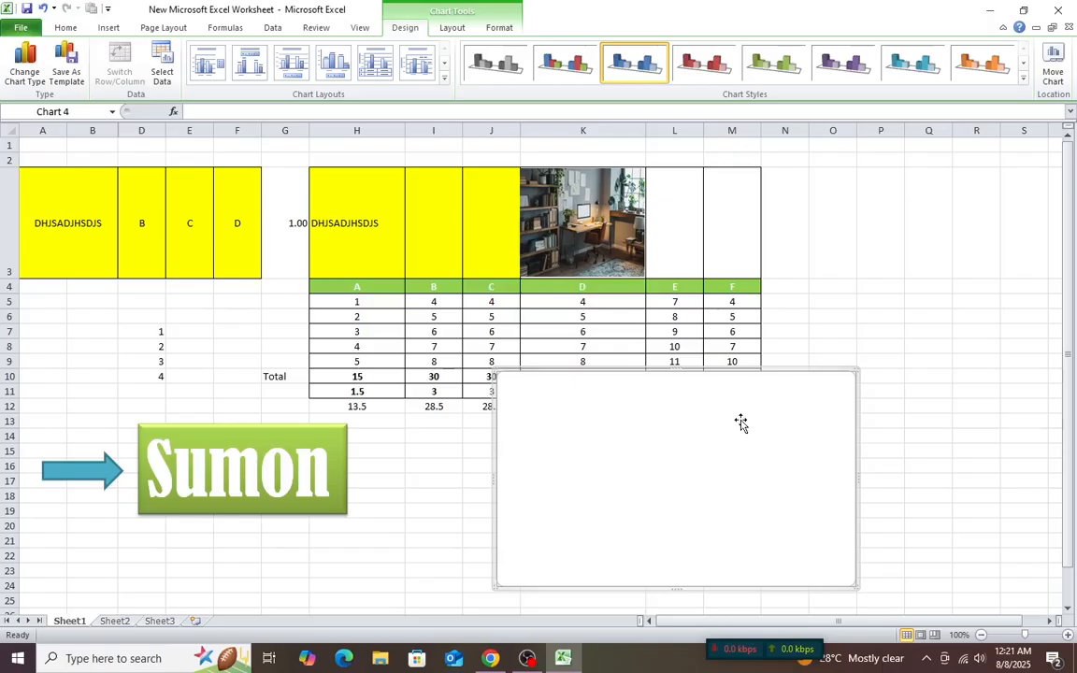
key("ctrl+z")
left_click(392, 248)
left_click(718, 489)
key("Delete")
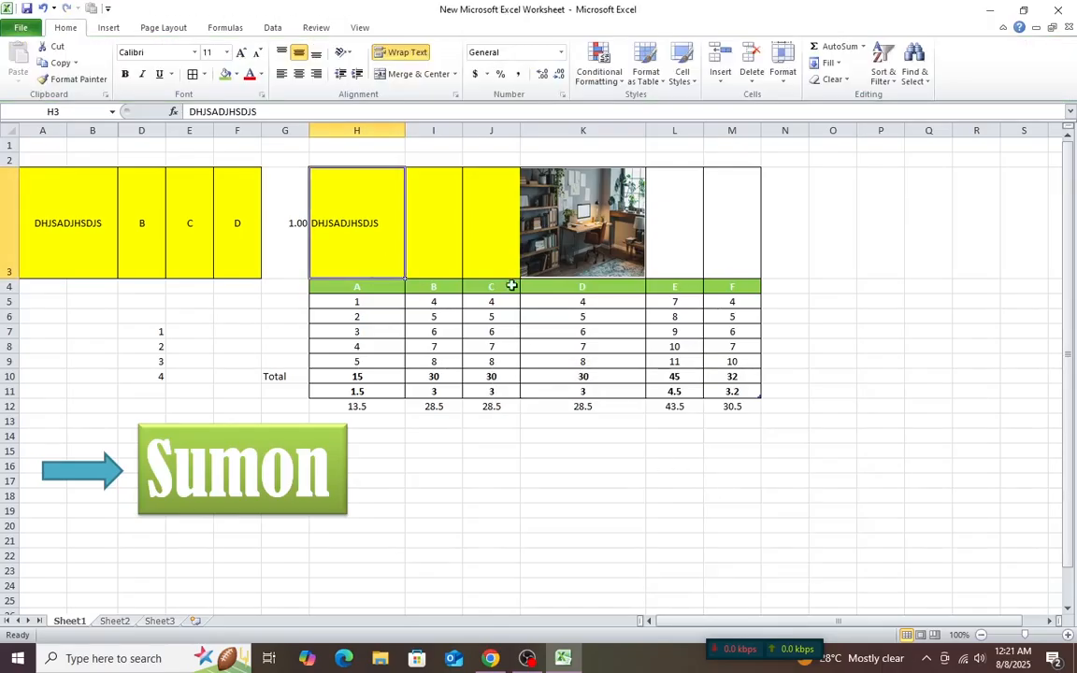
Try a stacked line chart with markers in the red chart style over the table's lower right part, and delete it.
left_click(110, 28)
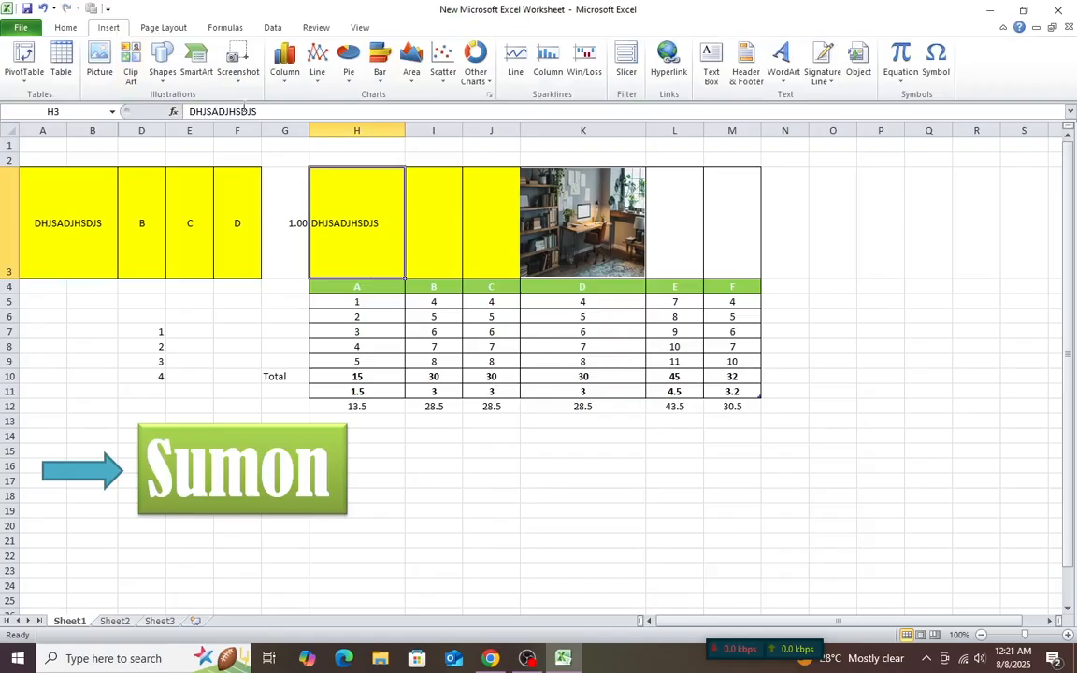
left_click(322, 84)
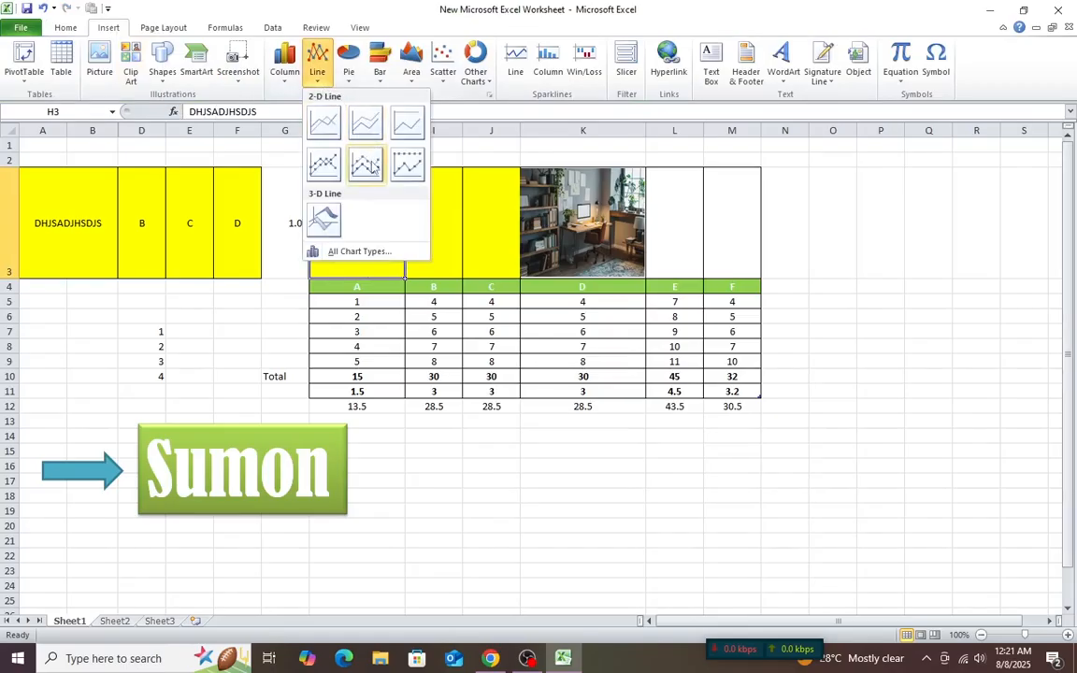
left_click(368, 165)
left_click_drag(651, 276, 766, 377)
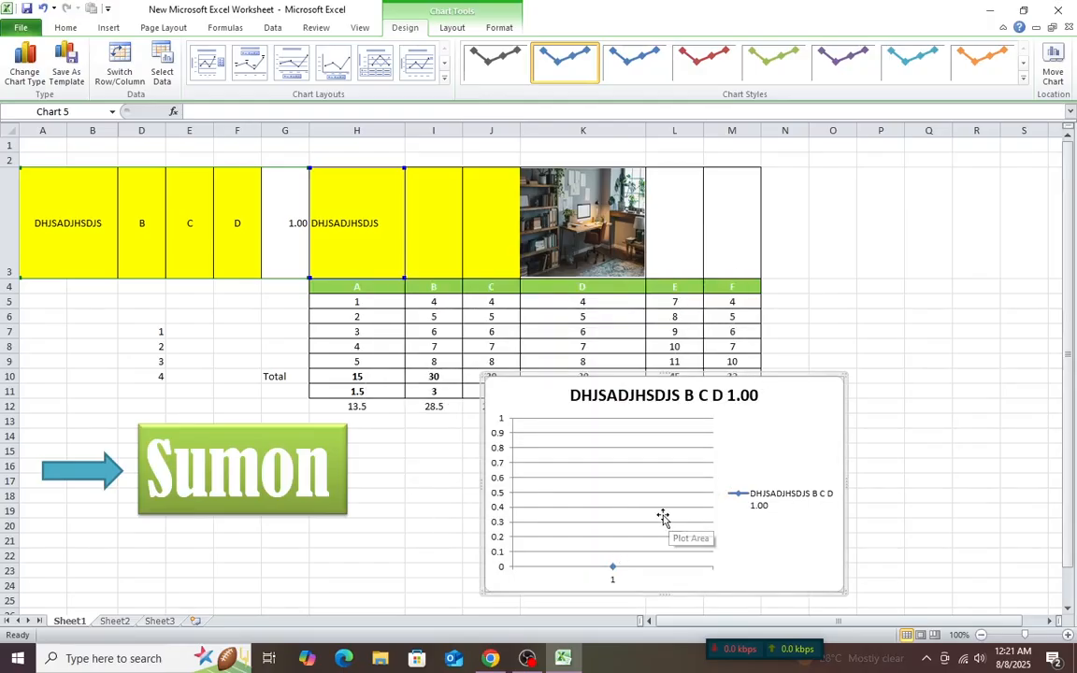
left_click(692, 64)
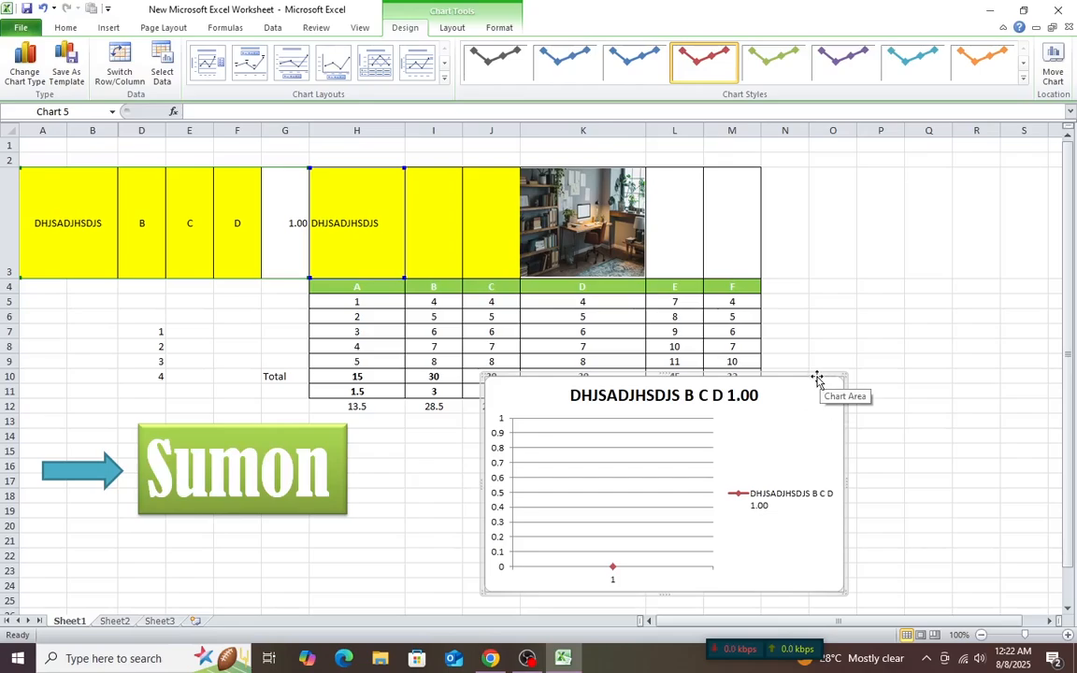
key("Delete")
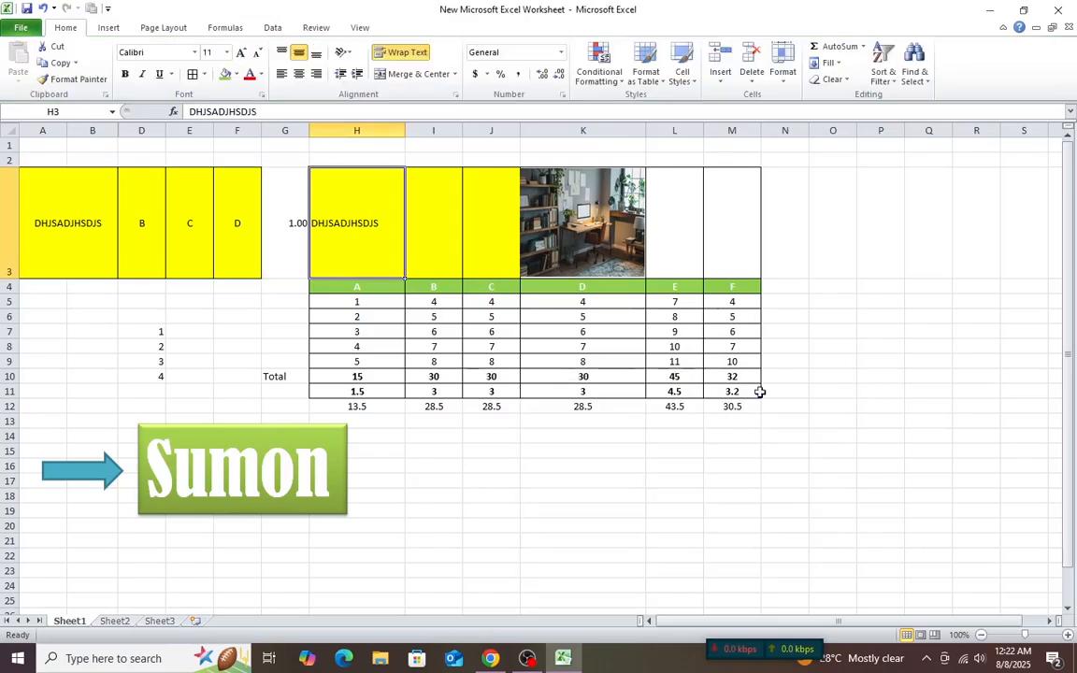
left_click(110, 27)
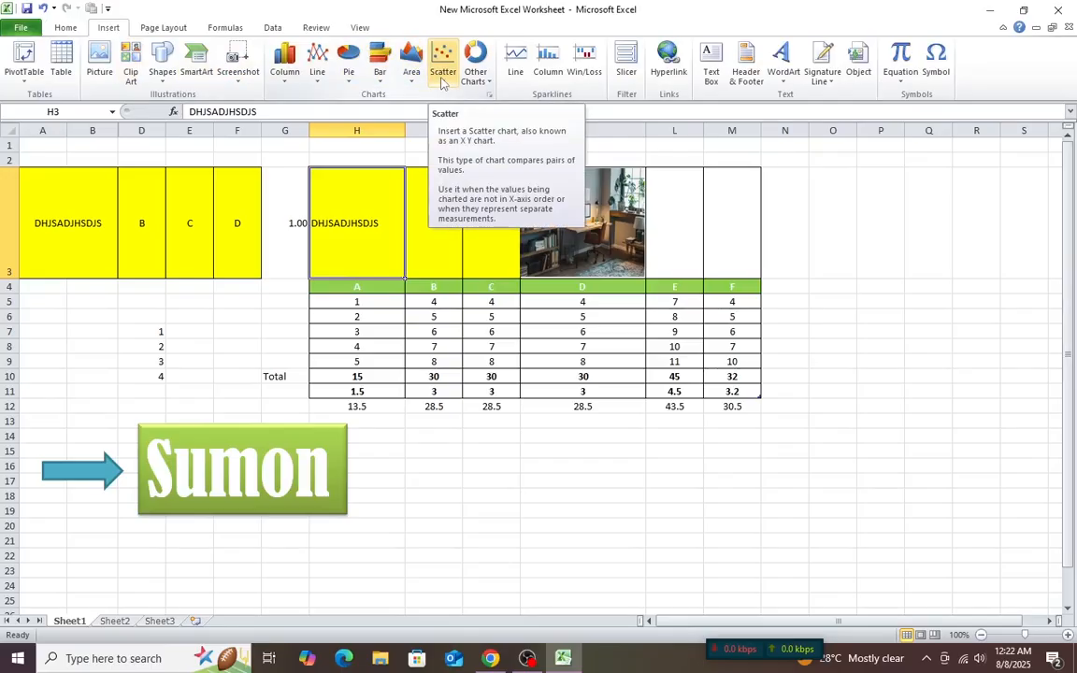
left_click(488, 82)
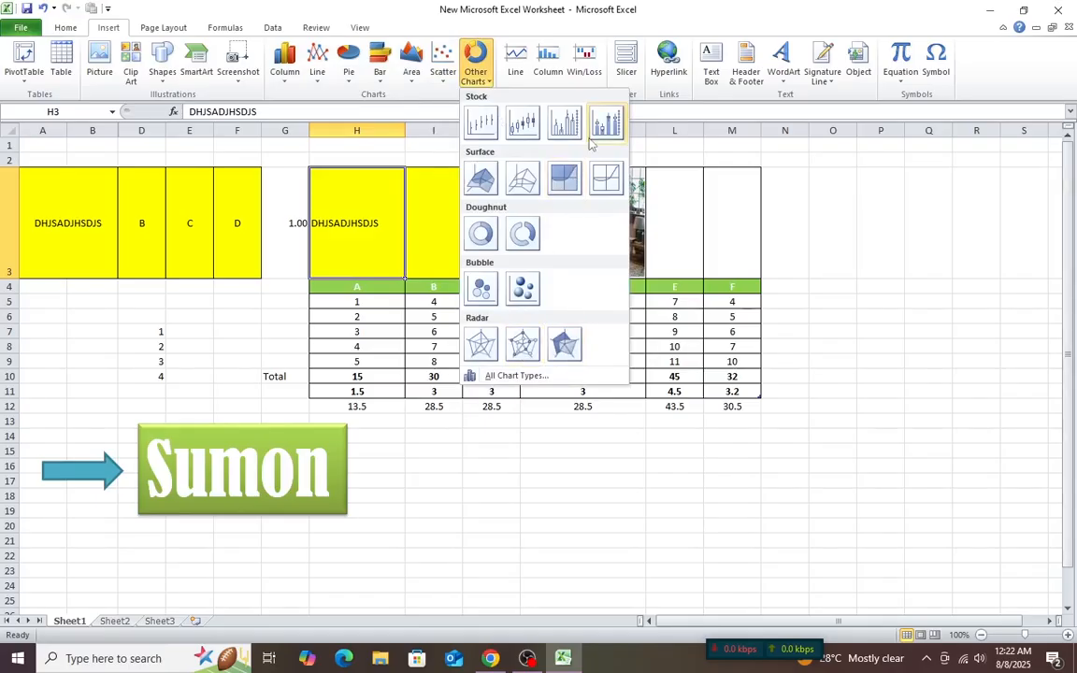
left_click(681, 8)
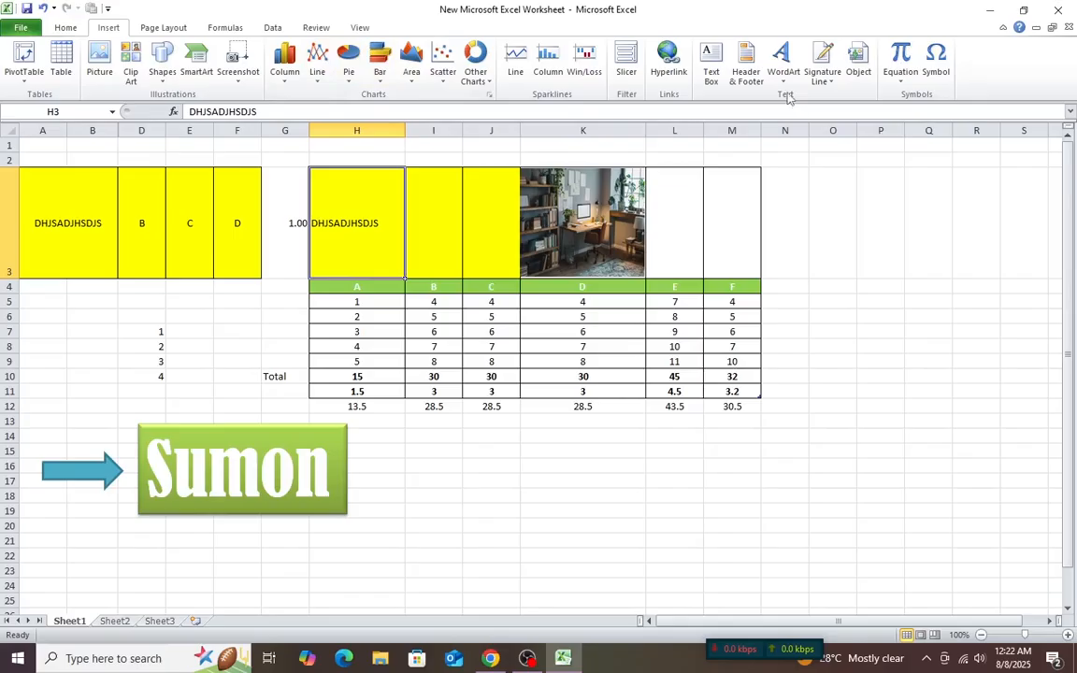
Insert a text box beside the table, spanning columns O to Q from row 7, and enter the text "adadada" in it.
left_click(715, 78)
left_click(832, 322)
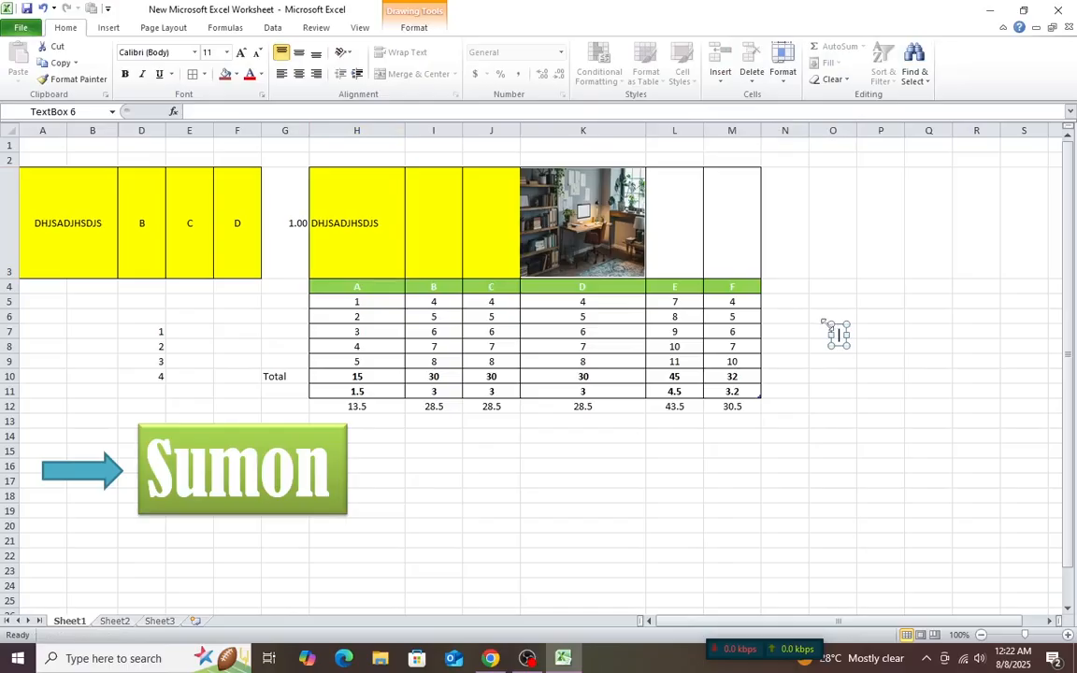
left_click_drag(847, 346, 955, 397)
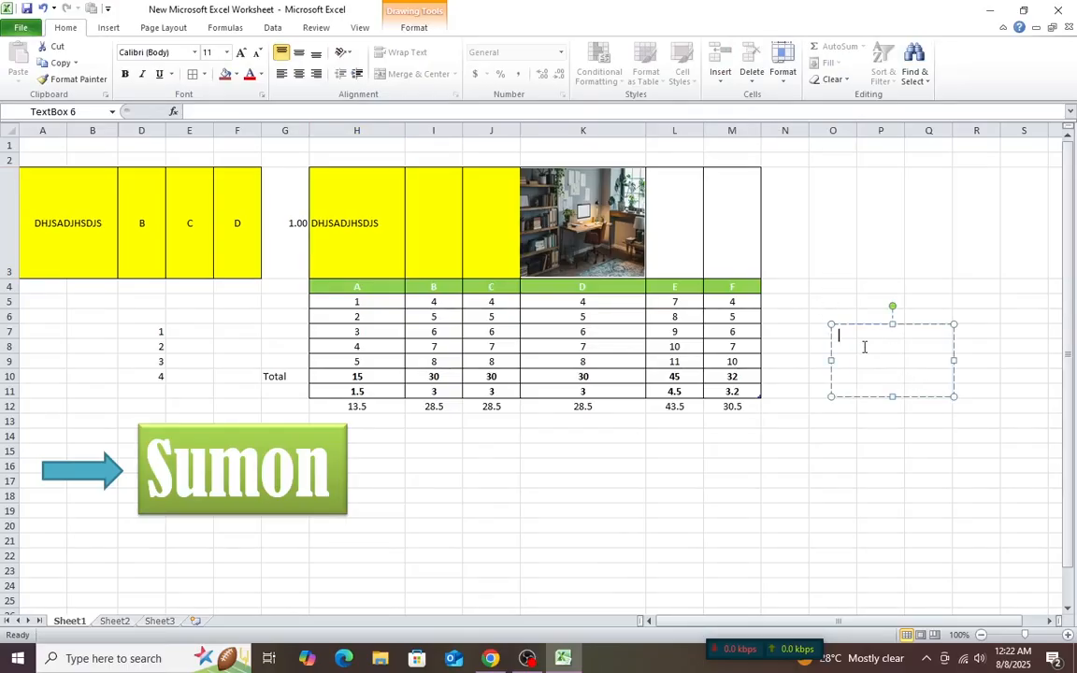
type("adadada")
left_click(890, 404)
left_click(867, 336)
left_click(853, 417)
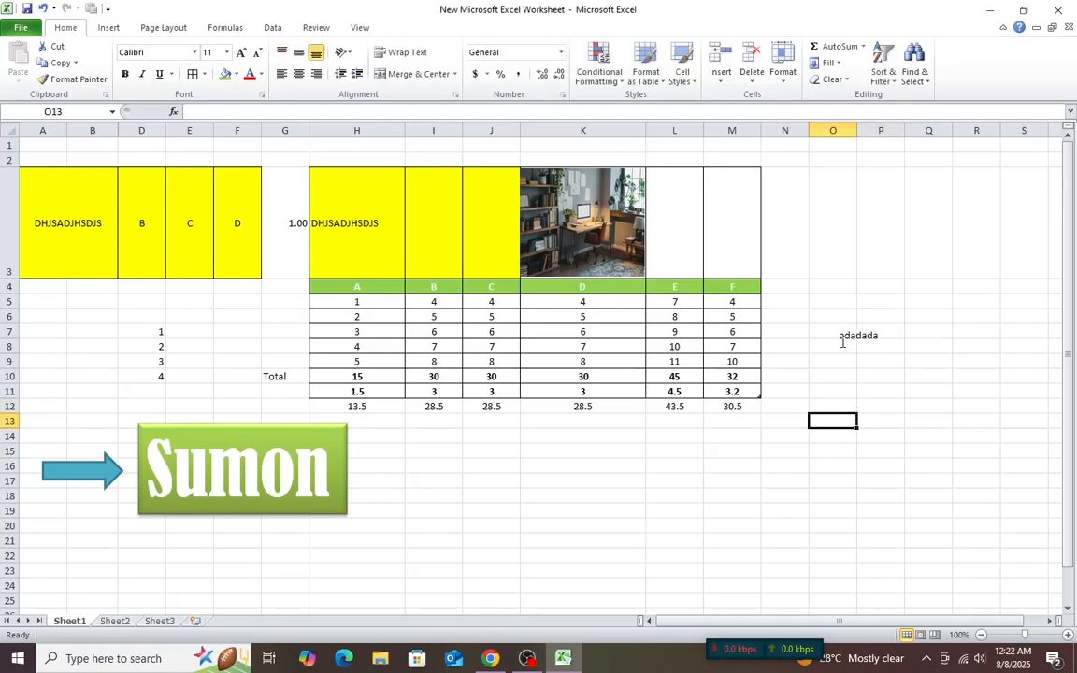
left_click(842, 338)
left_click(851, 302)
left_click(826, 302)
left_click(858, 335)
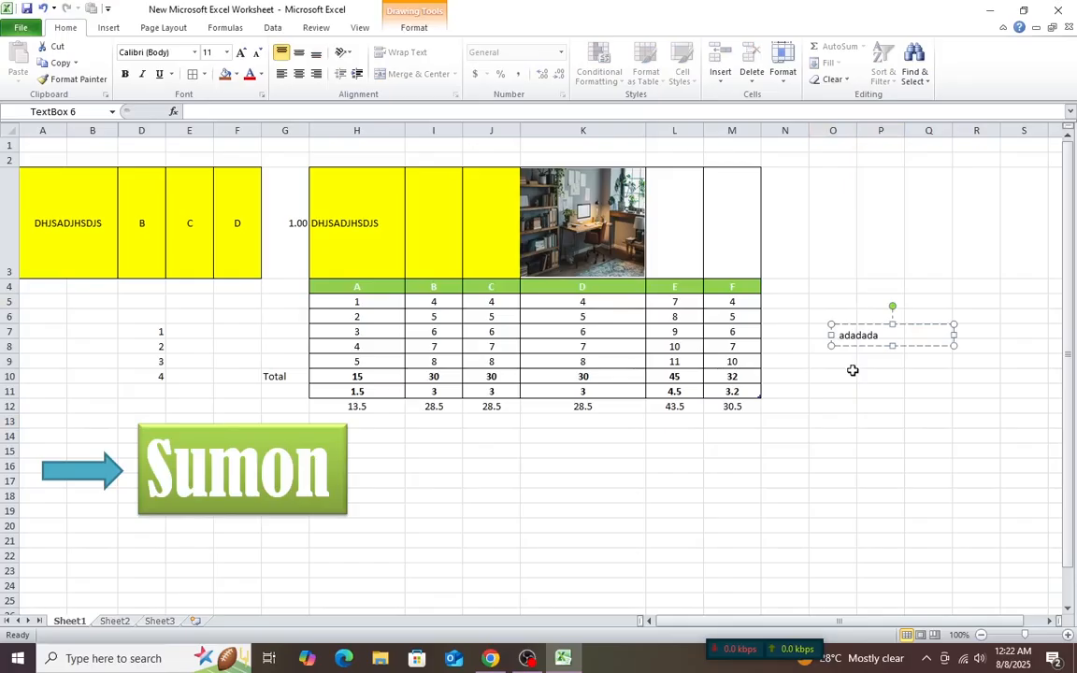
left_click(853, 372)
left_click(841, 336)
left_click(831, 419)
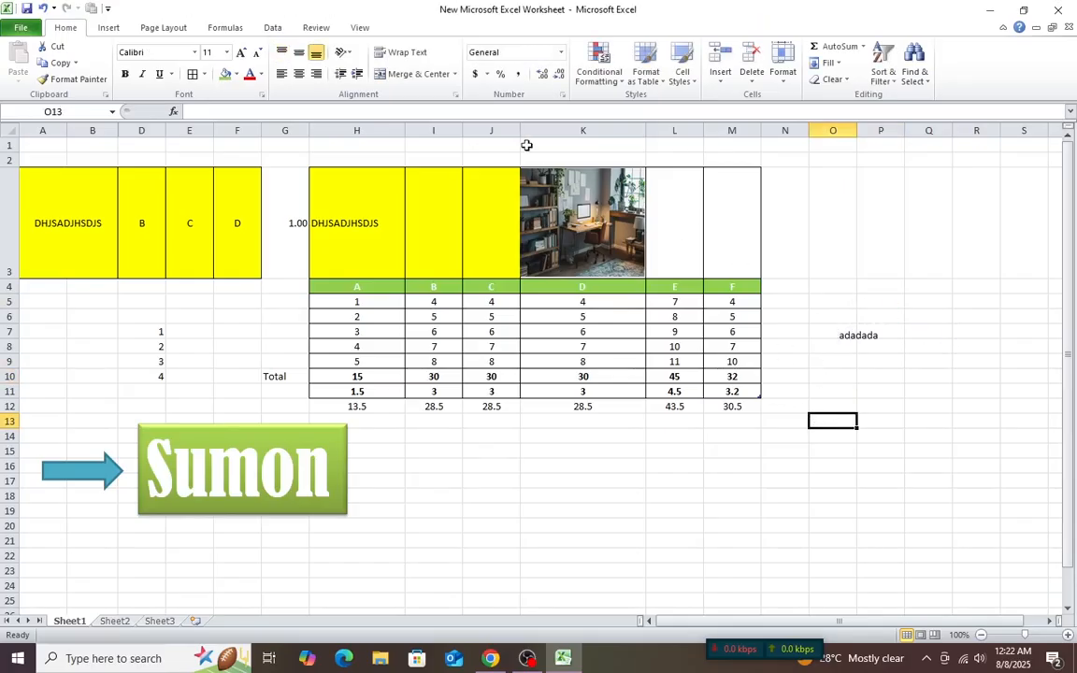
left_click(108, 27)
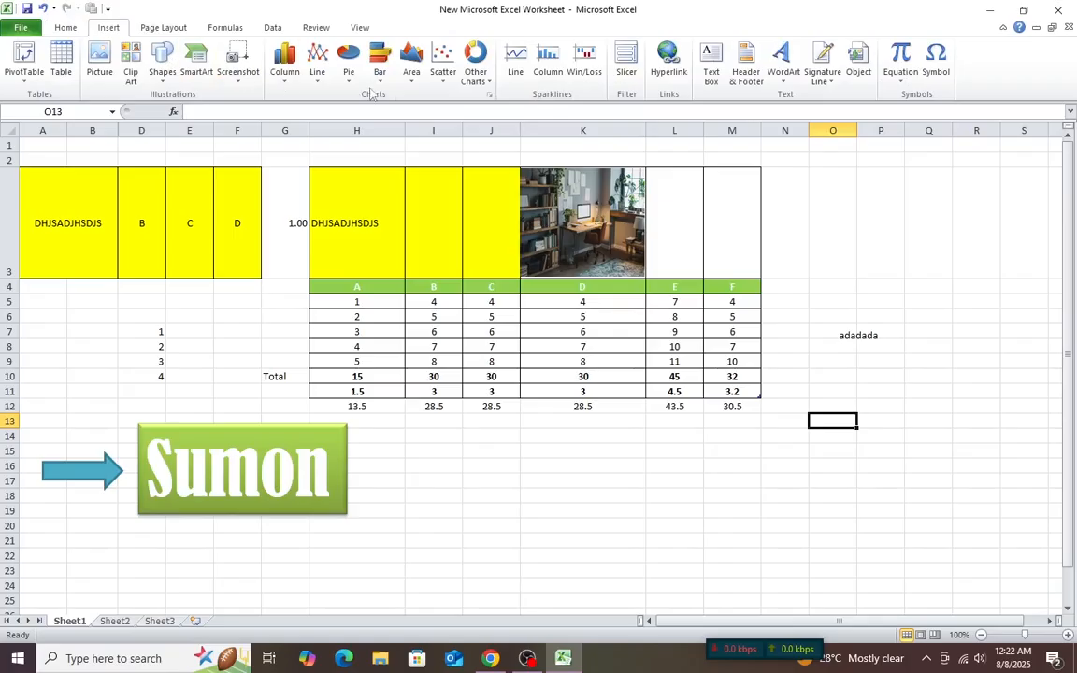
left_click(786, 75)
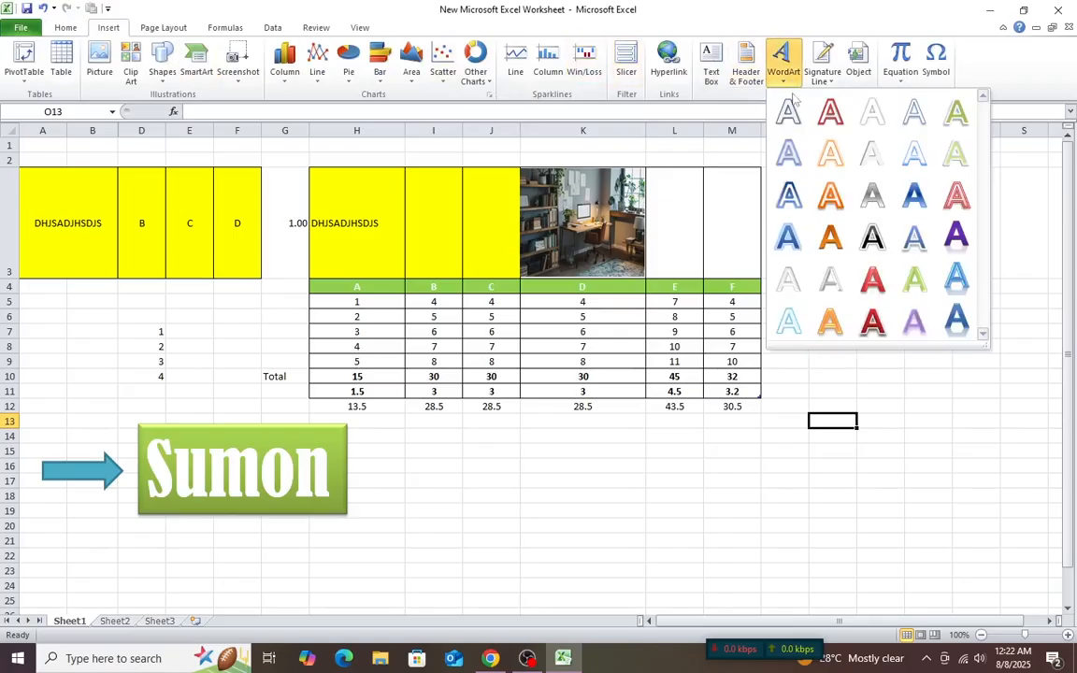
left_click(599, 327)
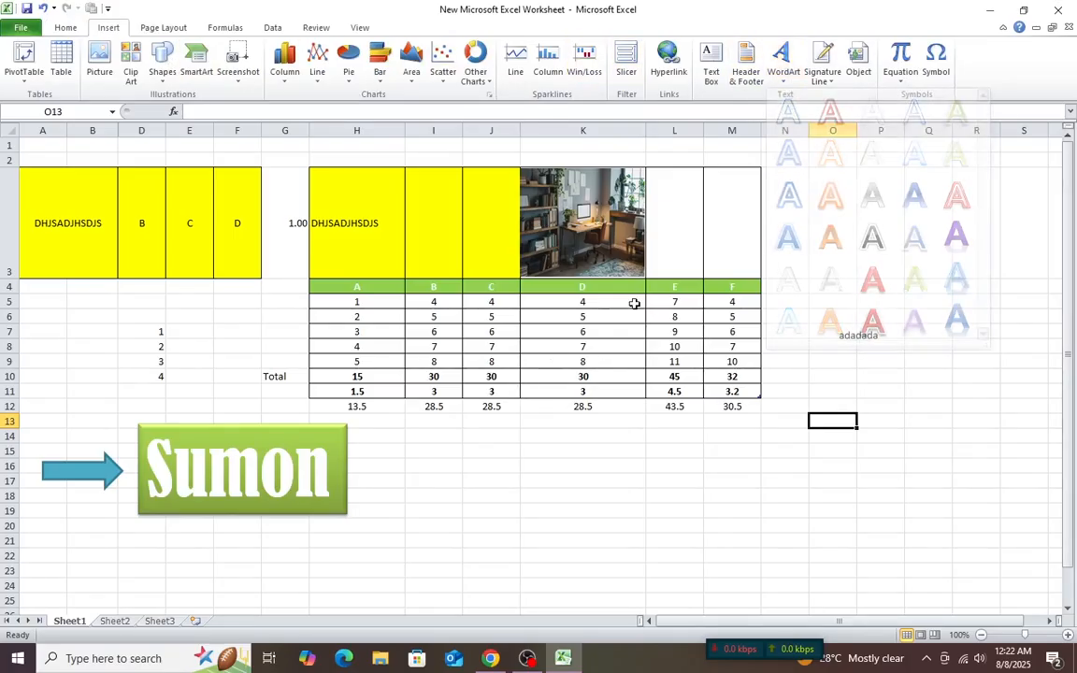
left_click(794, 80)
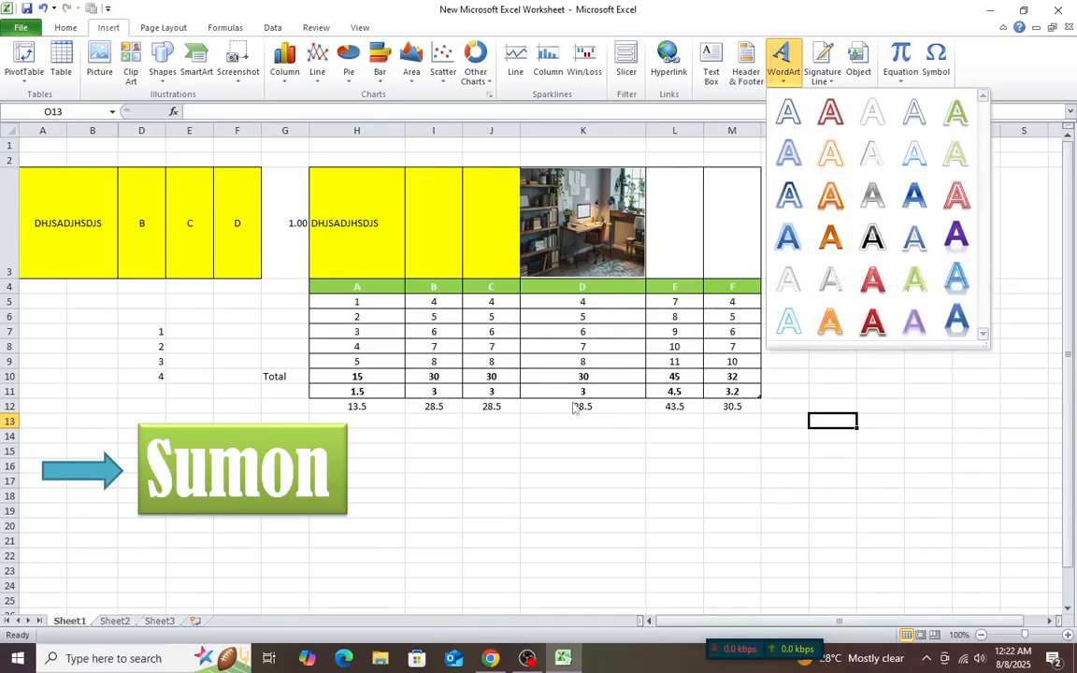
left_click(537, 463)
Enter the letter A in cell K16 and select that cell again.
left_click(543, 466)
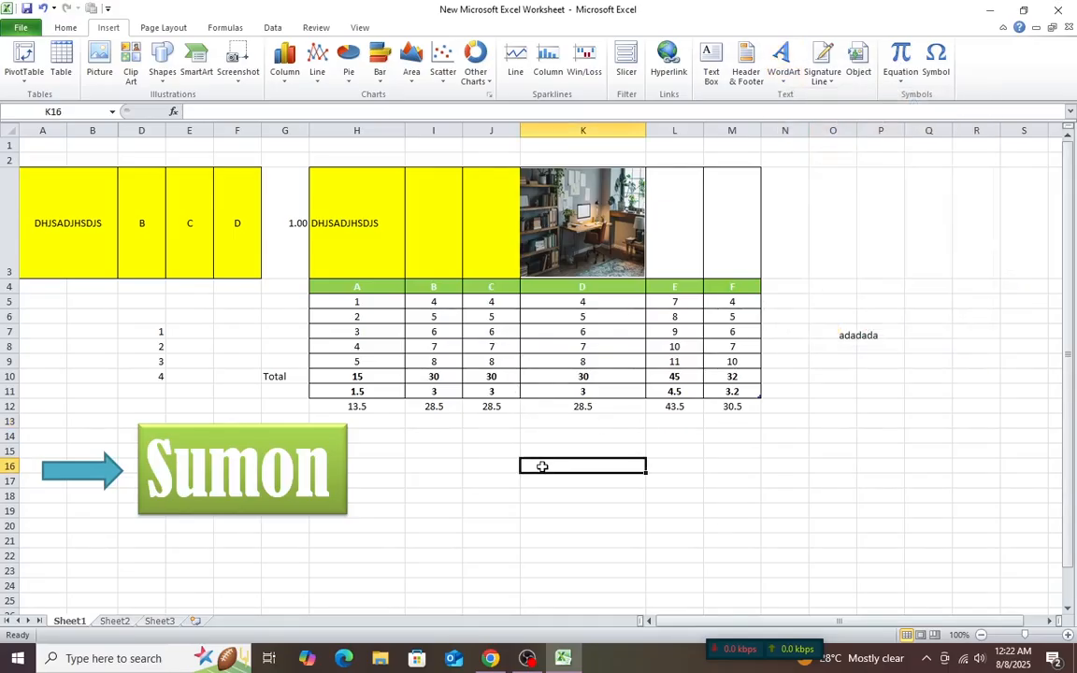
type("A")
left_click(614, 519)
left_click(560, 463)
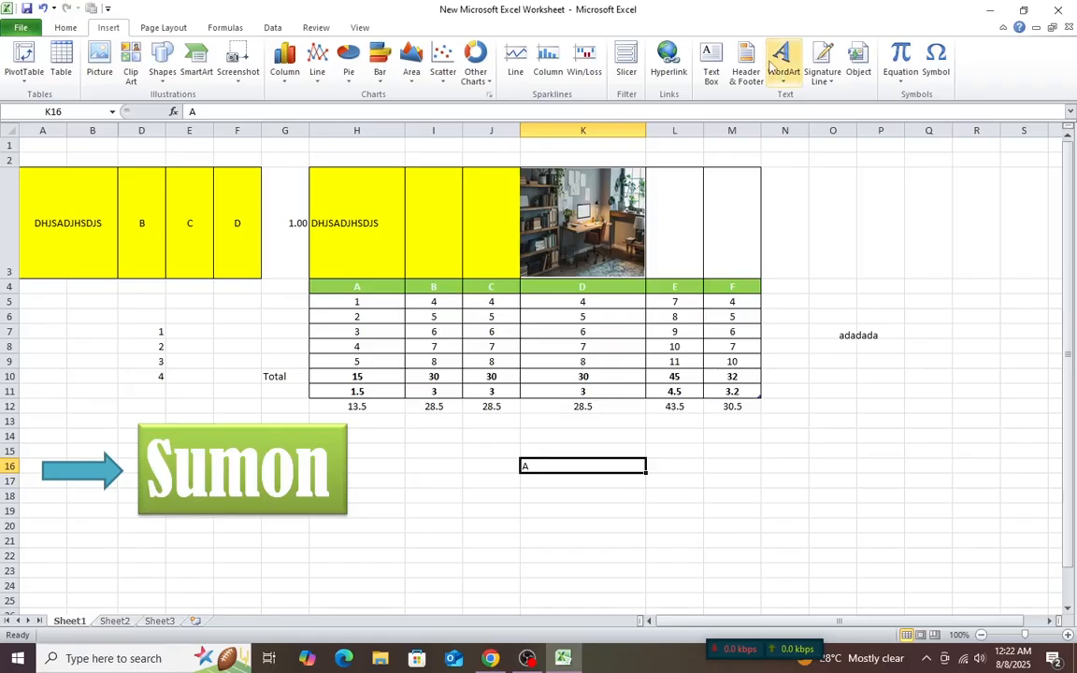
Insert a WordArt object in the orange outlined style with white fill and replace its placeholder text with a person's name.
left_click(773, 64)
left_click(825, 142)
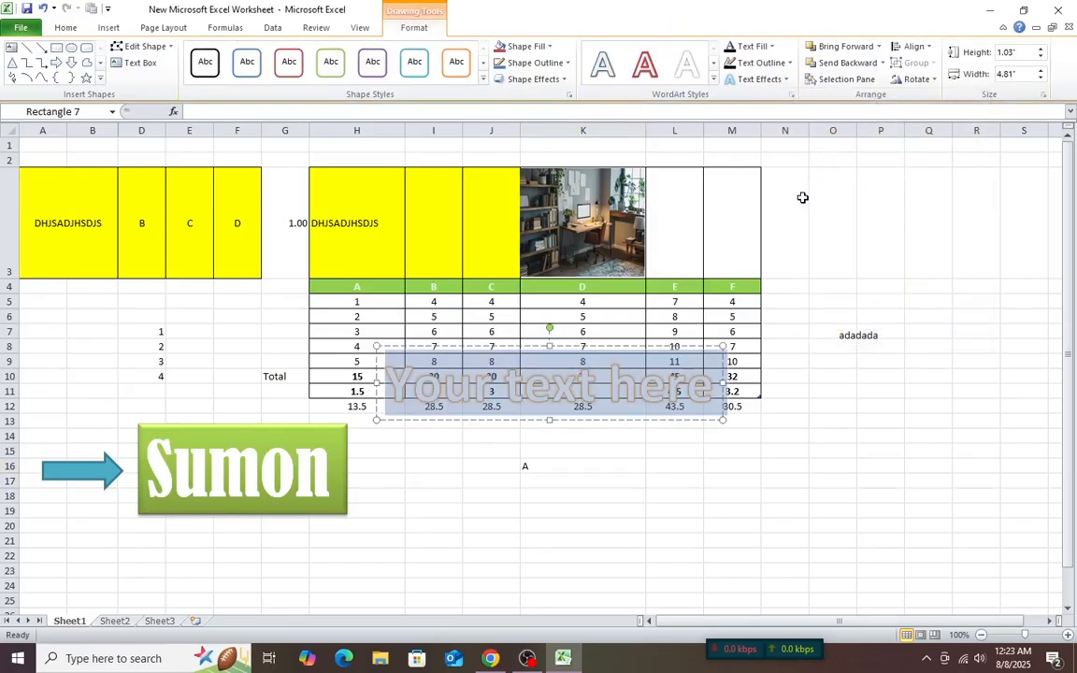
double_click(560, 392)
left_click(463, 393)
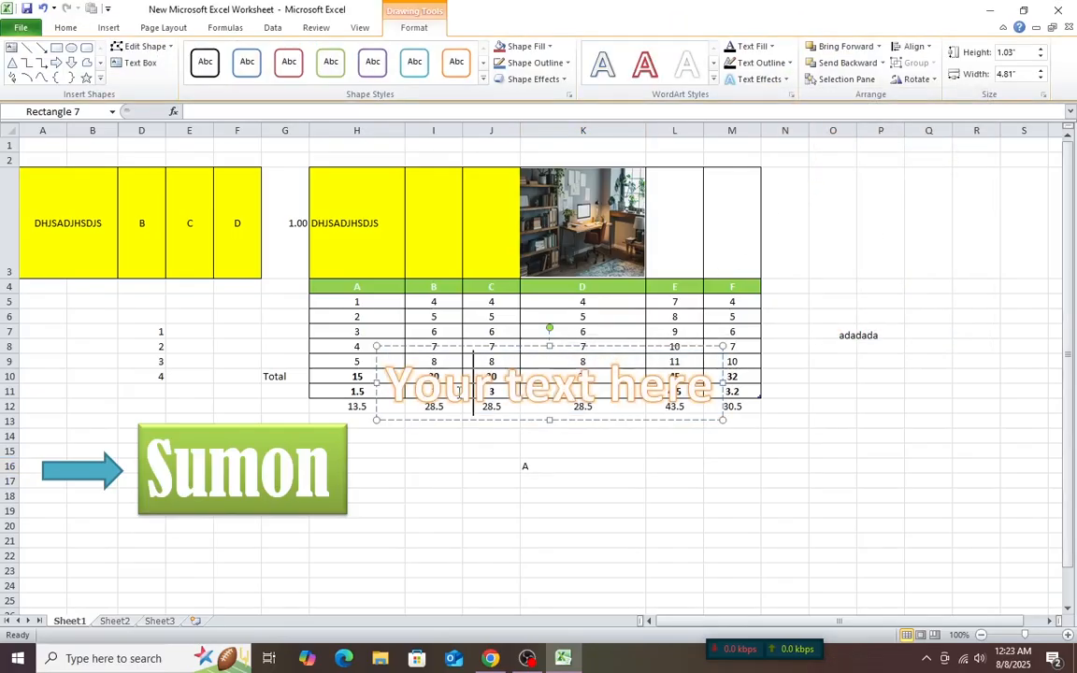
double_click(657, 393)
triple_click(556, 396)
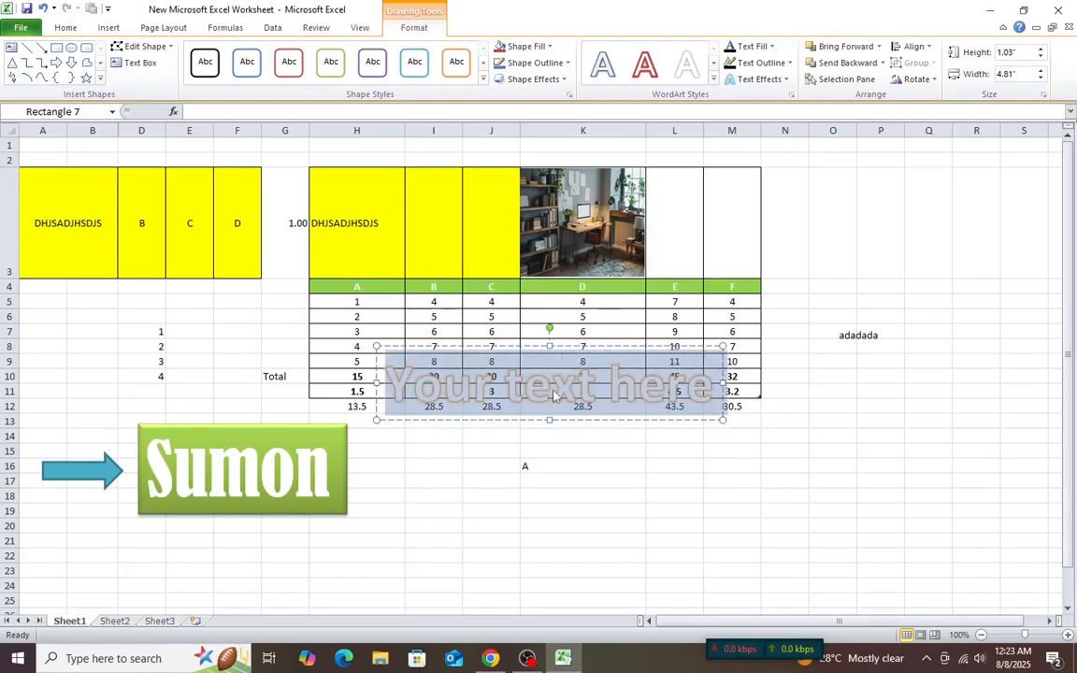
type("Sumon")
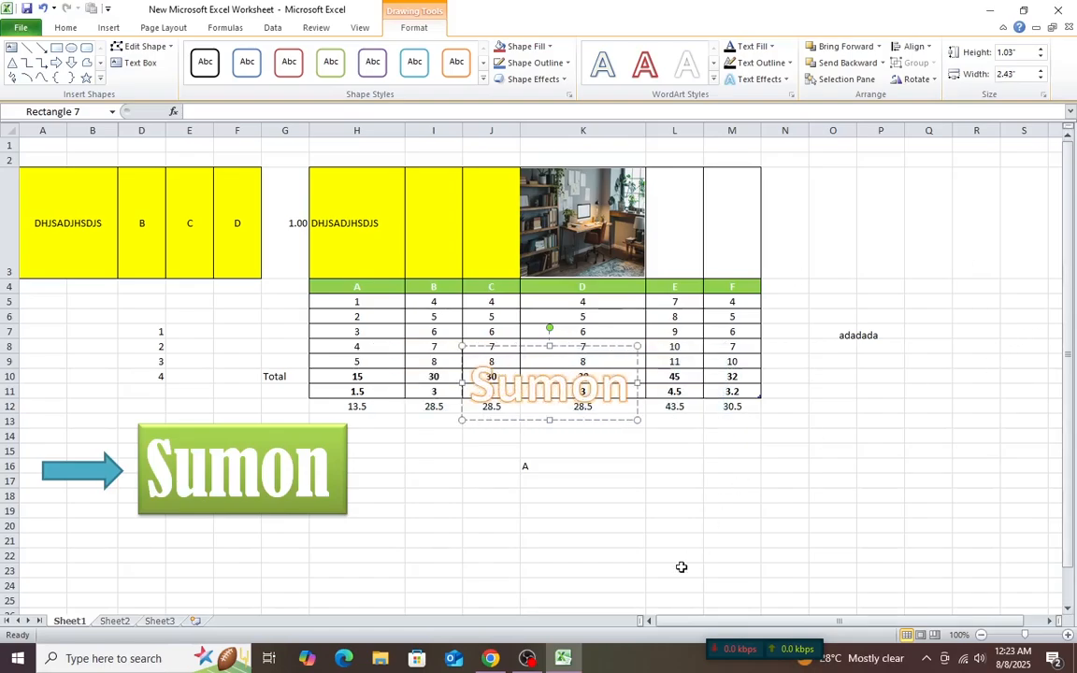
Move the letter A from cell K16 to N19 and replace the WordArt text with "Info tech bd".
left_click(769, 511)
left_click(557, 388)
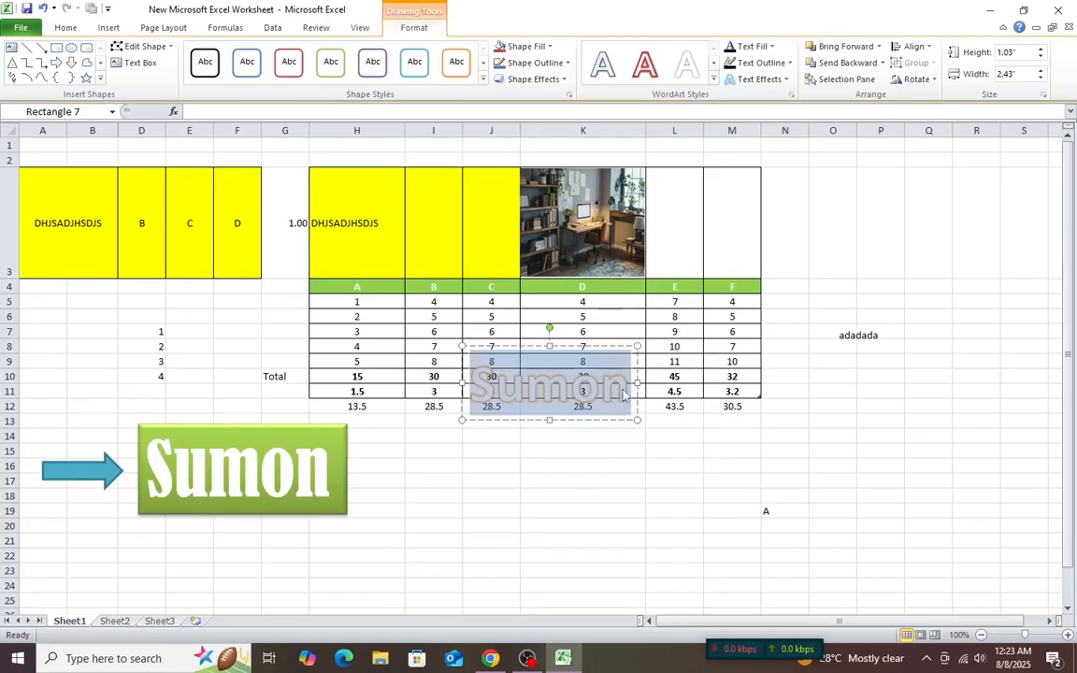
type("In")
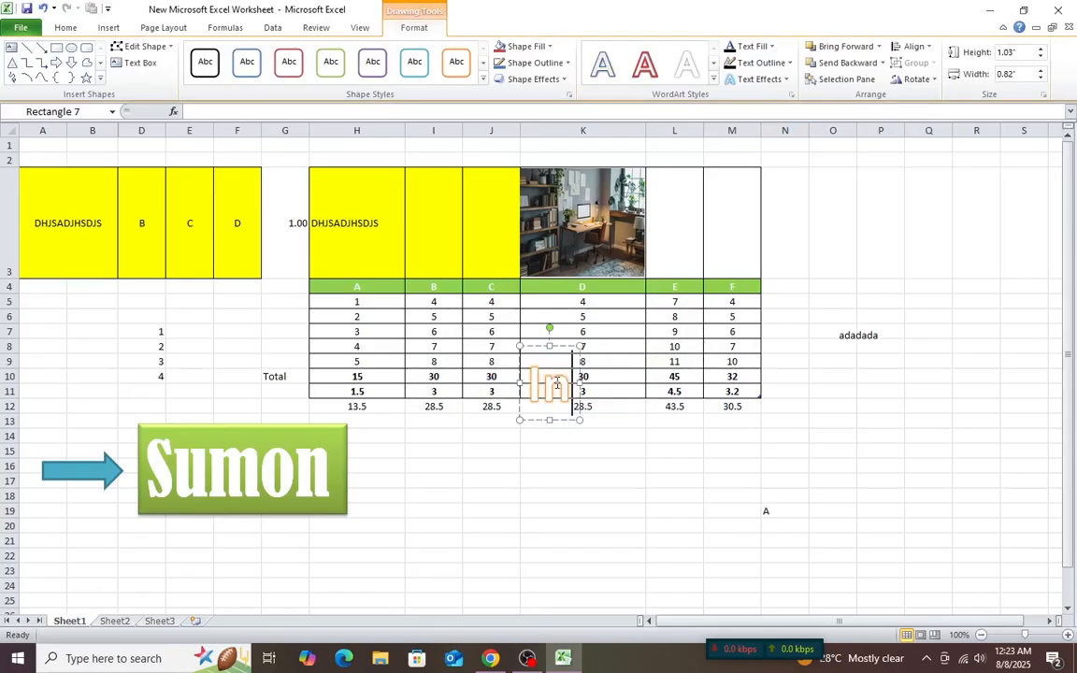
type("fo tech bd")
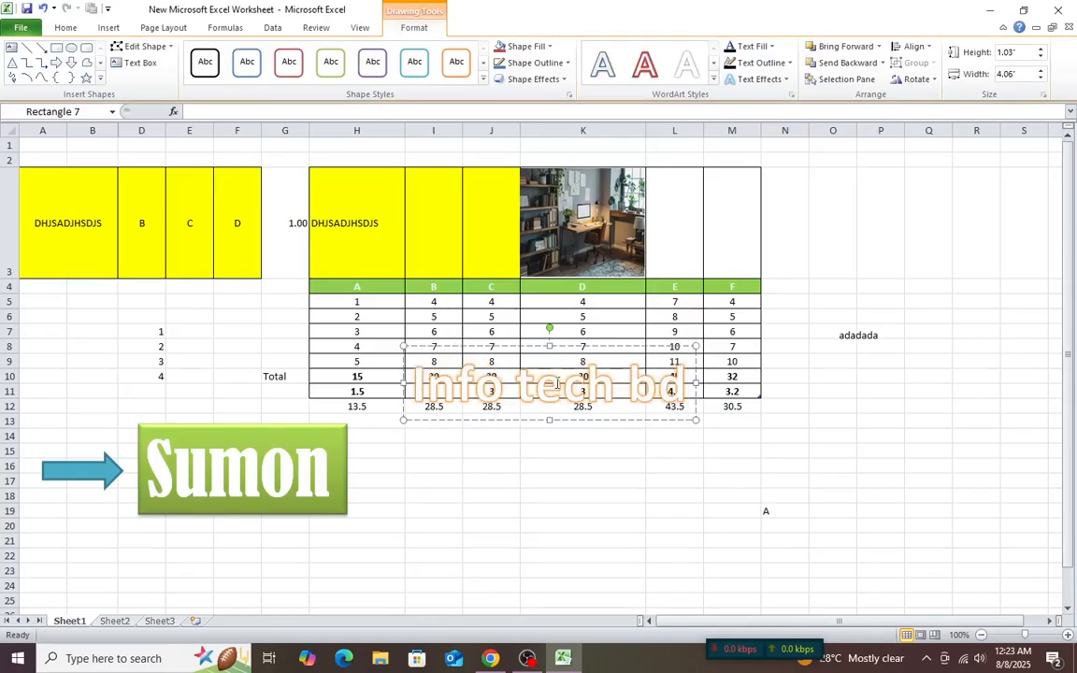
Apply the glossy red bevelled WordArt style to all of the "Info tech bd" text.
left_click(566, 476)
triple_click(567, 387)
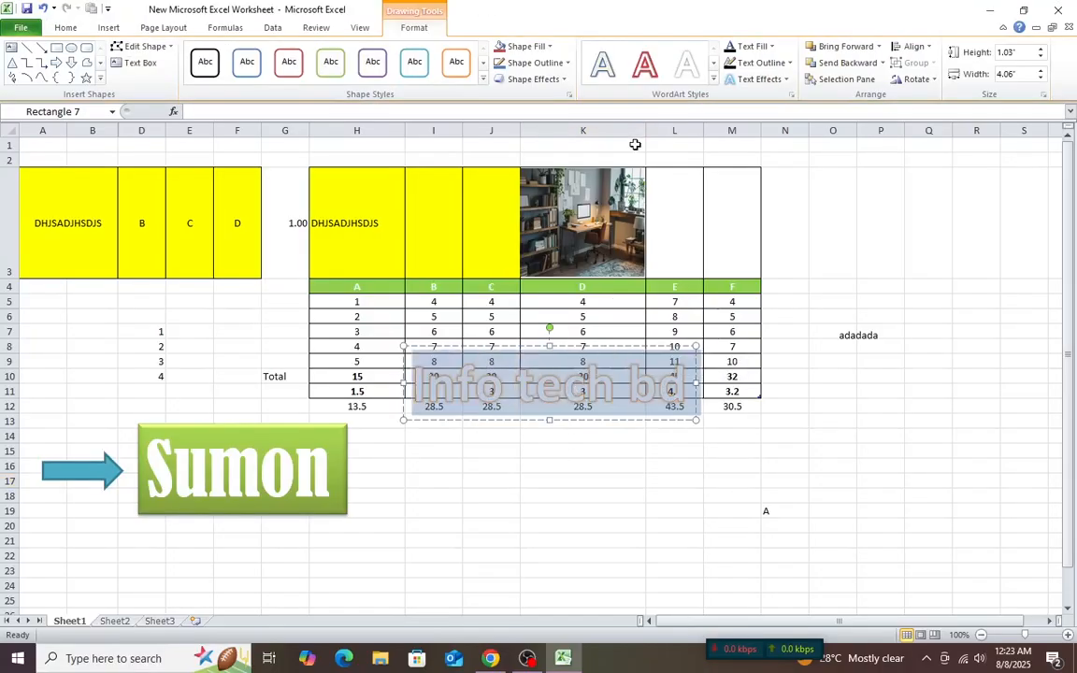
left_click(713, 80)
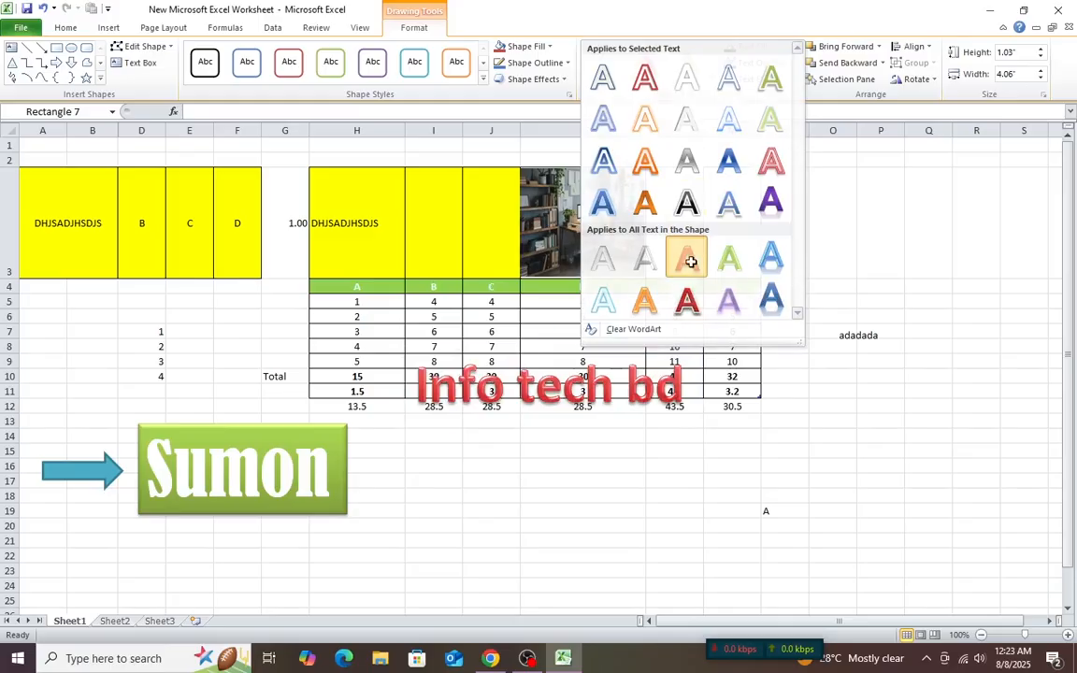
left_click(705, 281)
left_click(589, 480)
left_click_drag(570, 412, 632, 405)
left_click(632, 404)
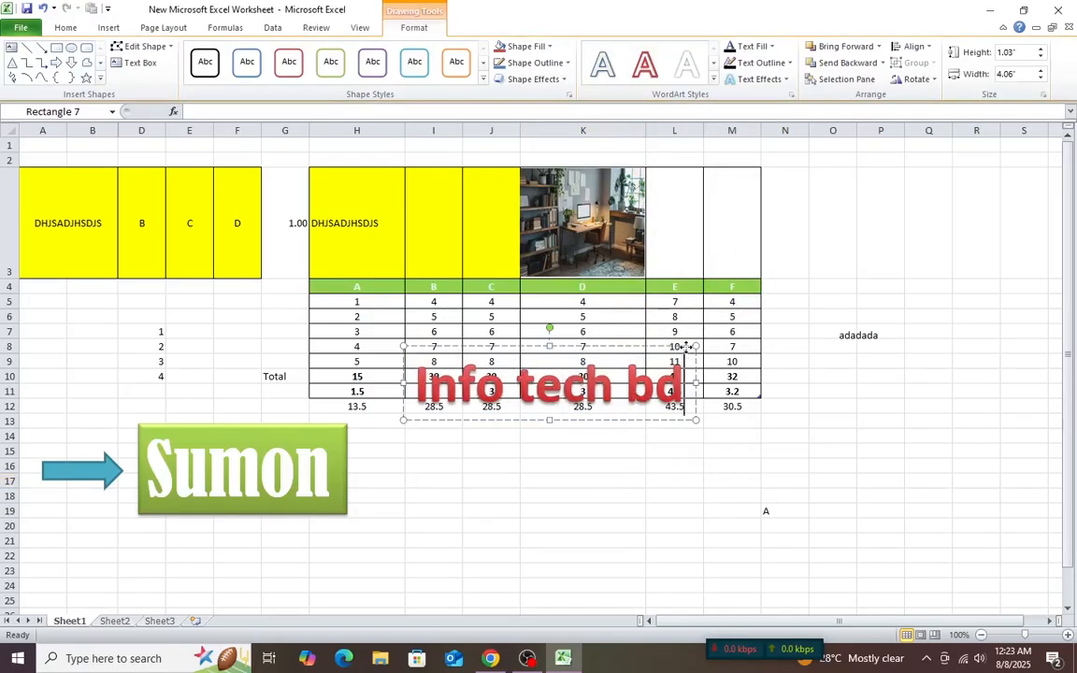
Move the "Info tech bd" WordArt below the table, spanning columns I to M from row 14 to row 19.
left_click_drag(687, 349, 671, 439)
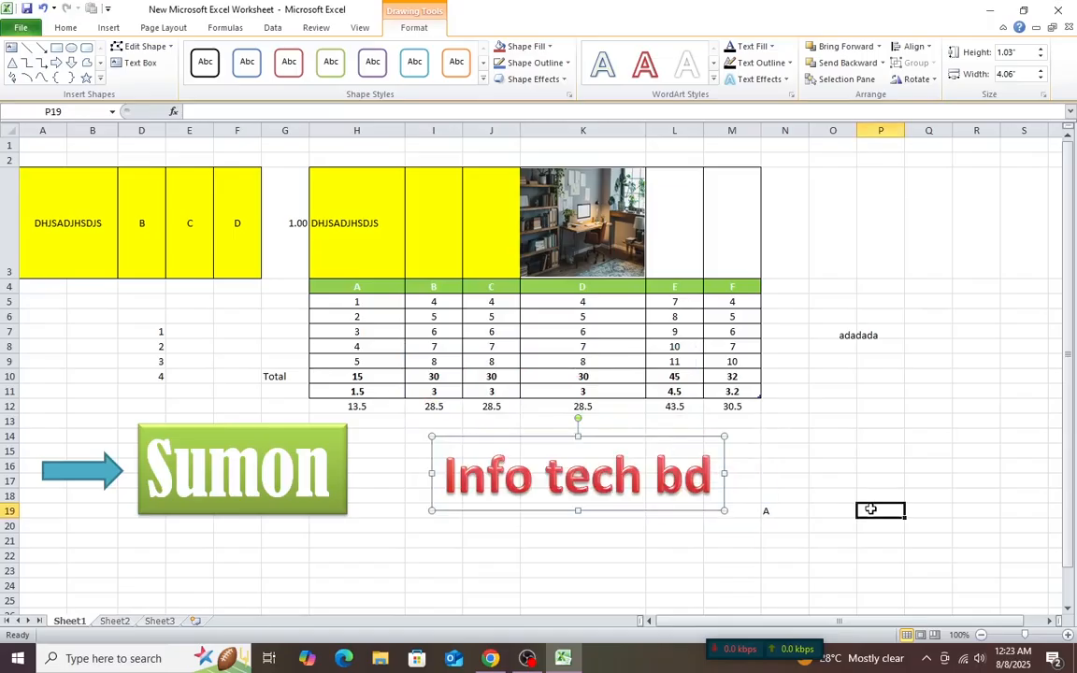
left_click(870, 510)
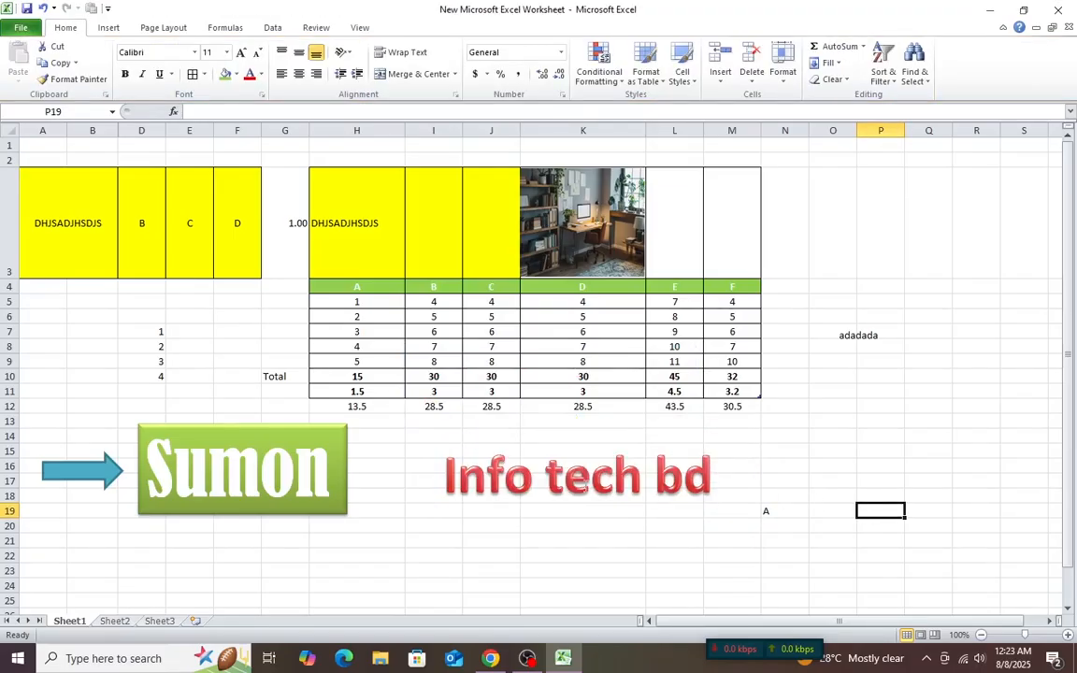
left_click(562, 474)
left_click(781, 464)
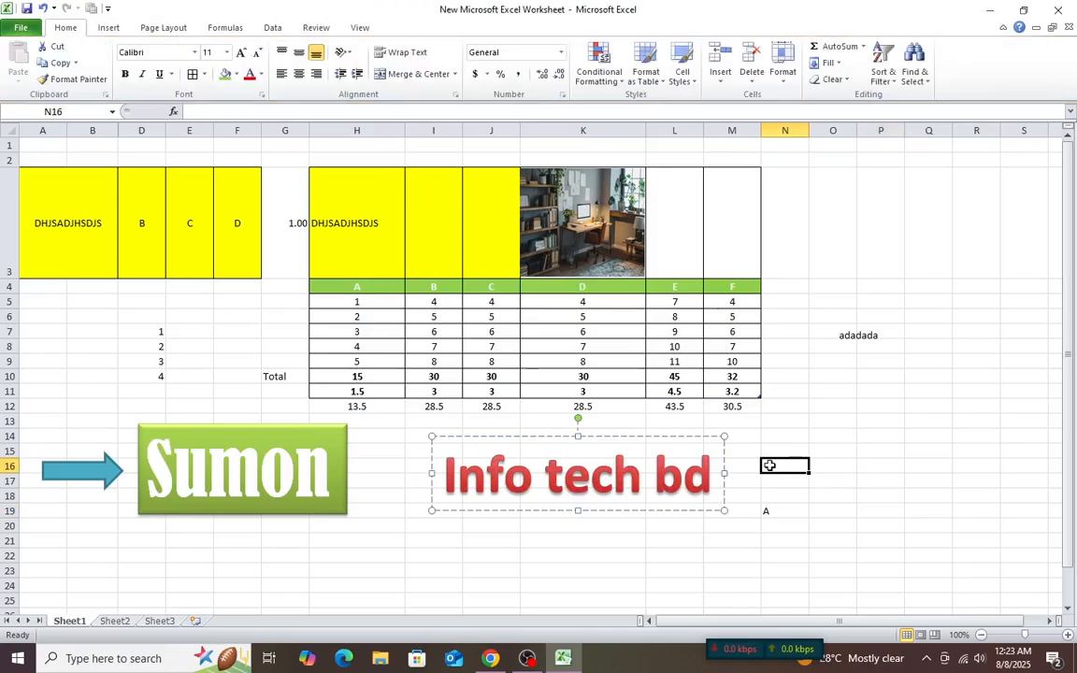
Restyle the whole "Info tech bd" WordArt with the blue all-capitals style that has a reflection.
left_click(725, 493)
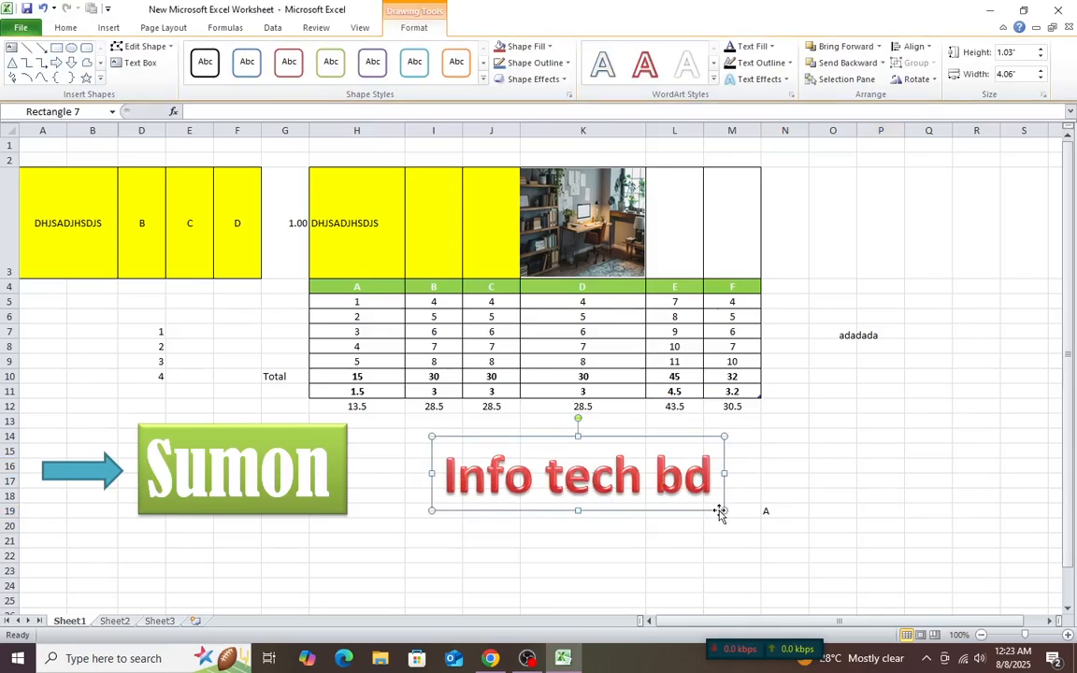
left_click(589, 541)
double_click(589, 496)
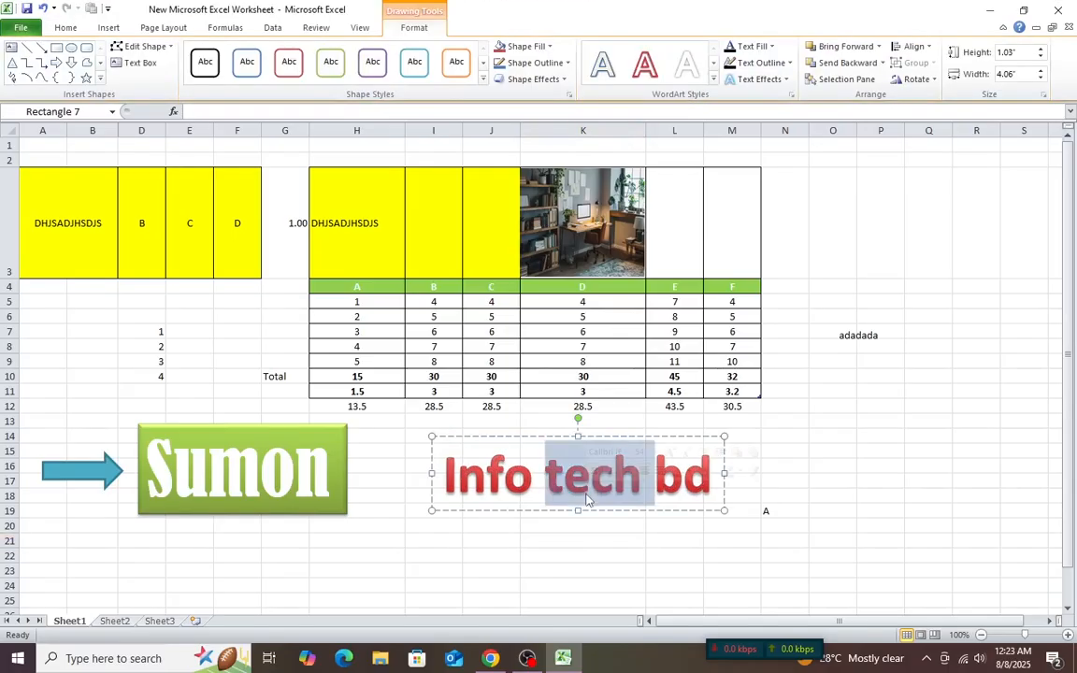
left_click(707, 511)
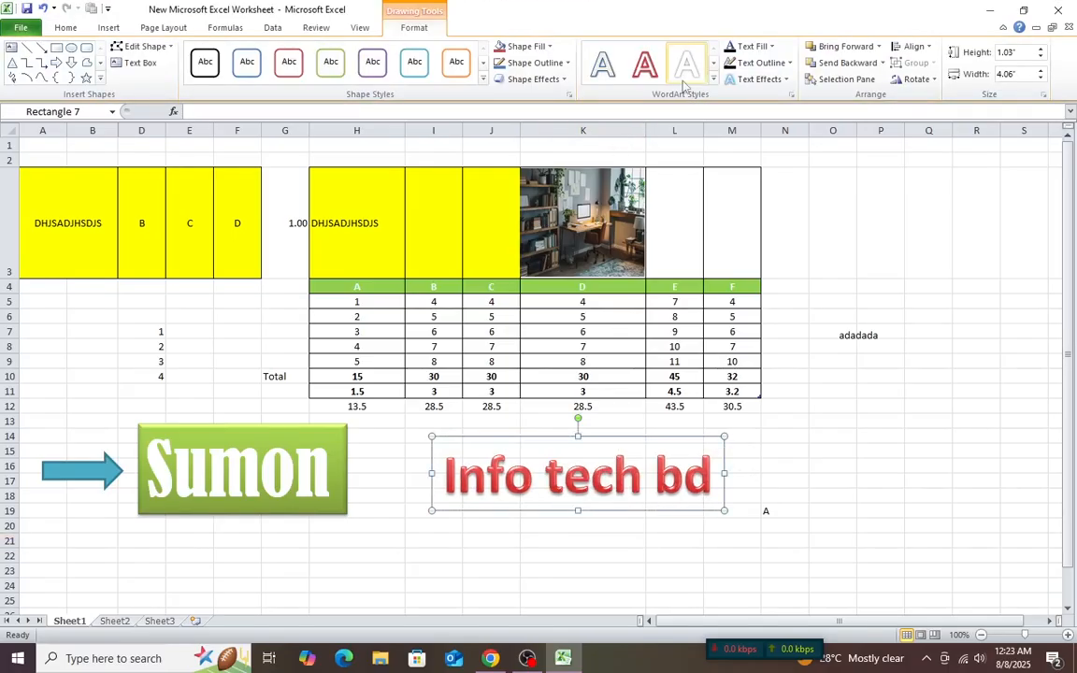
left_click(713, 79)
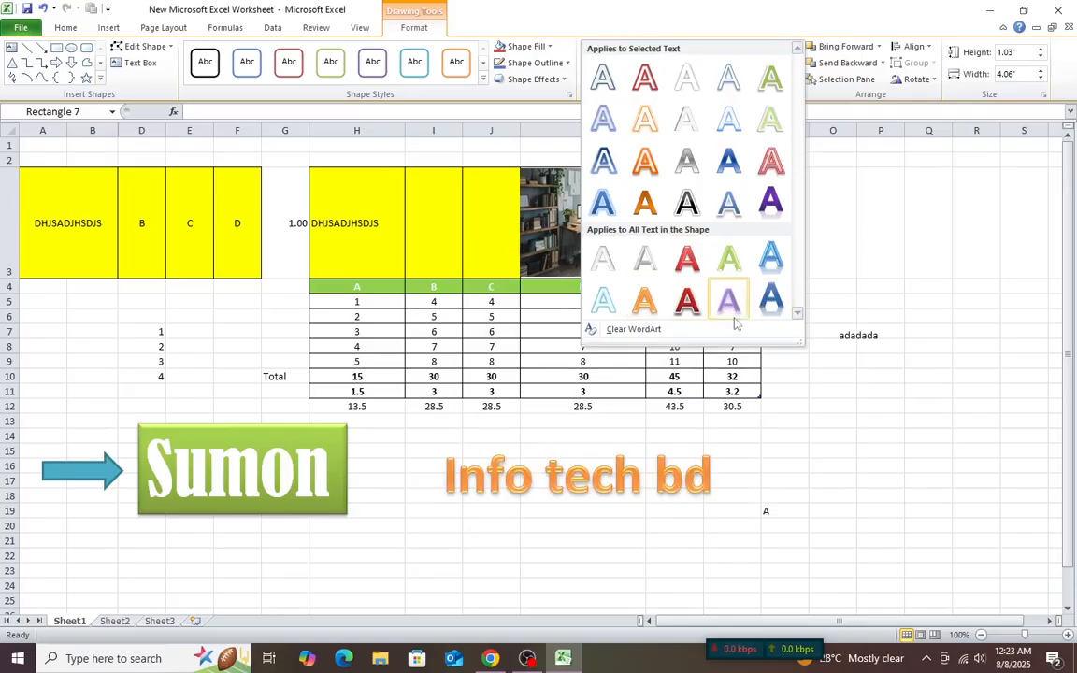
left_click(770, 300)
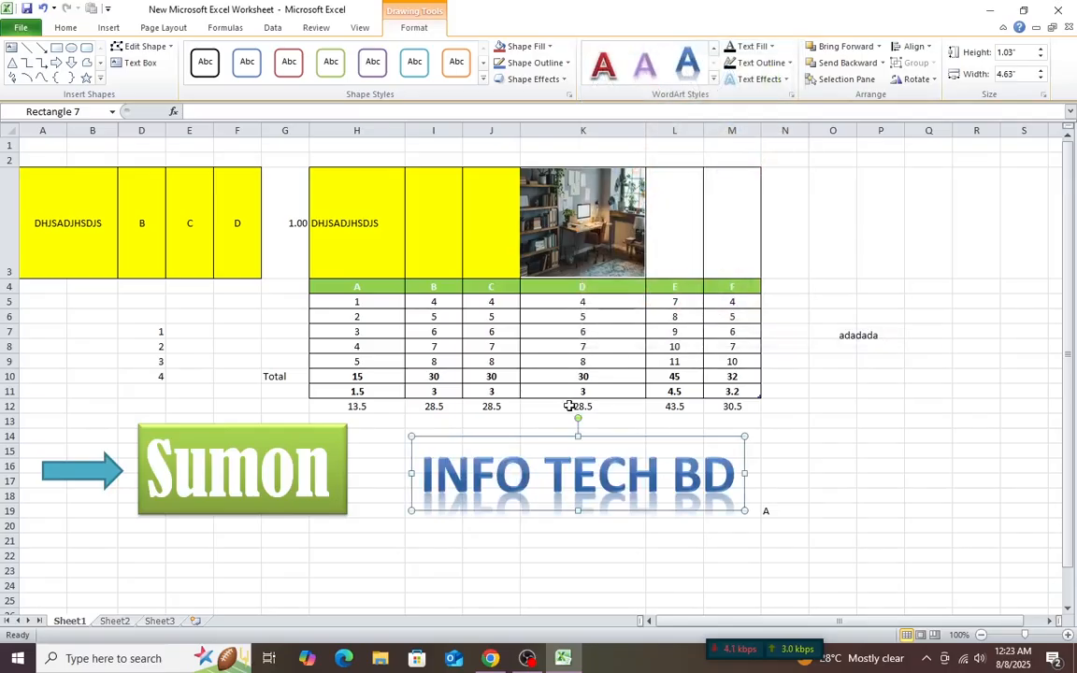
left_click(439, 512)
left_click(439, 460)
left_click(470, 474)
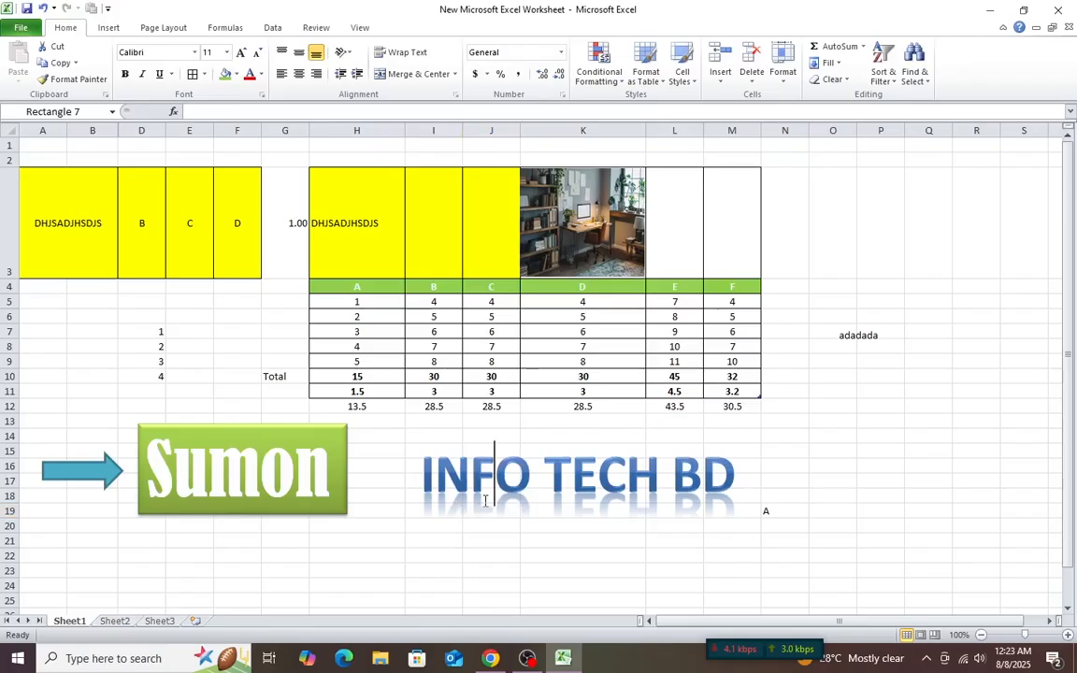
left_click(412, 448)
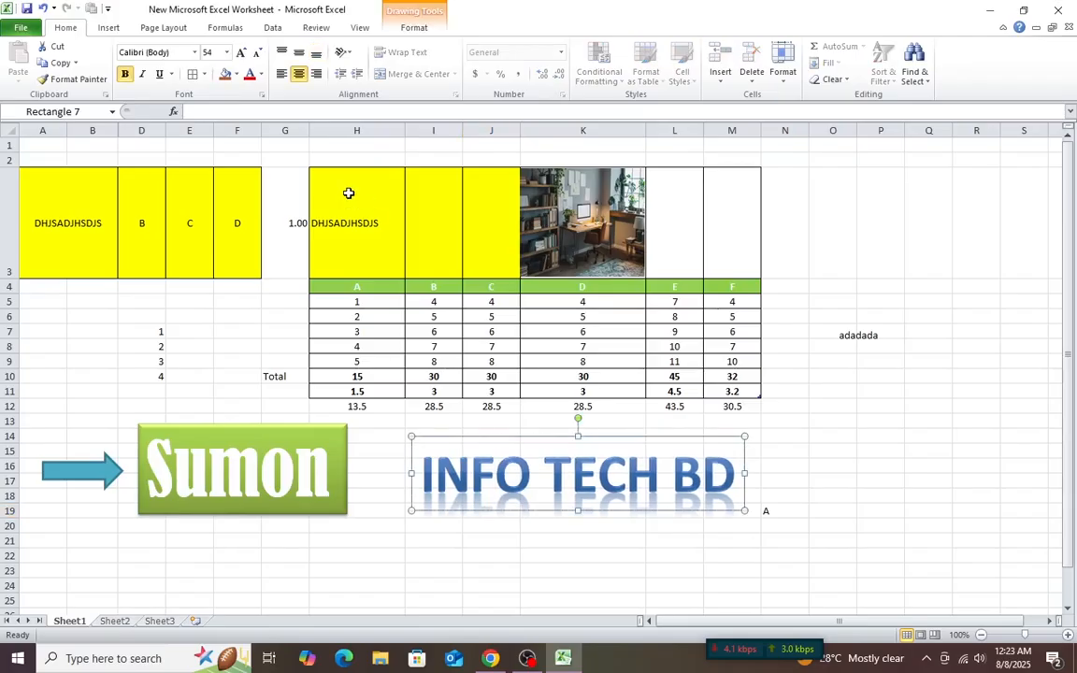
left_click(480, 442)
left_click(445, 466)
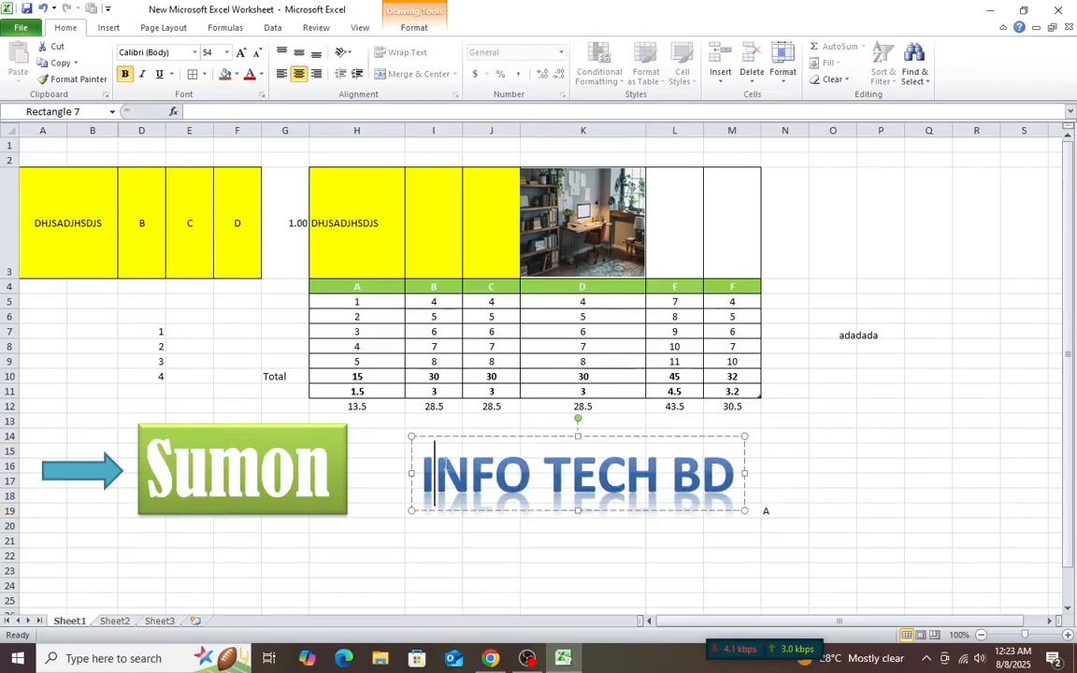
left_click(415, 511)
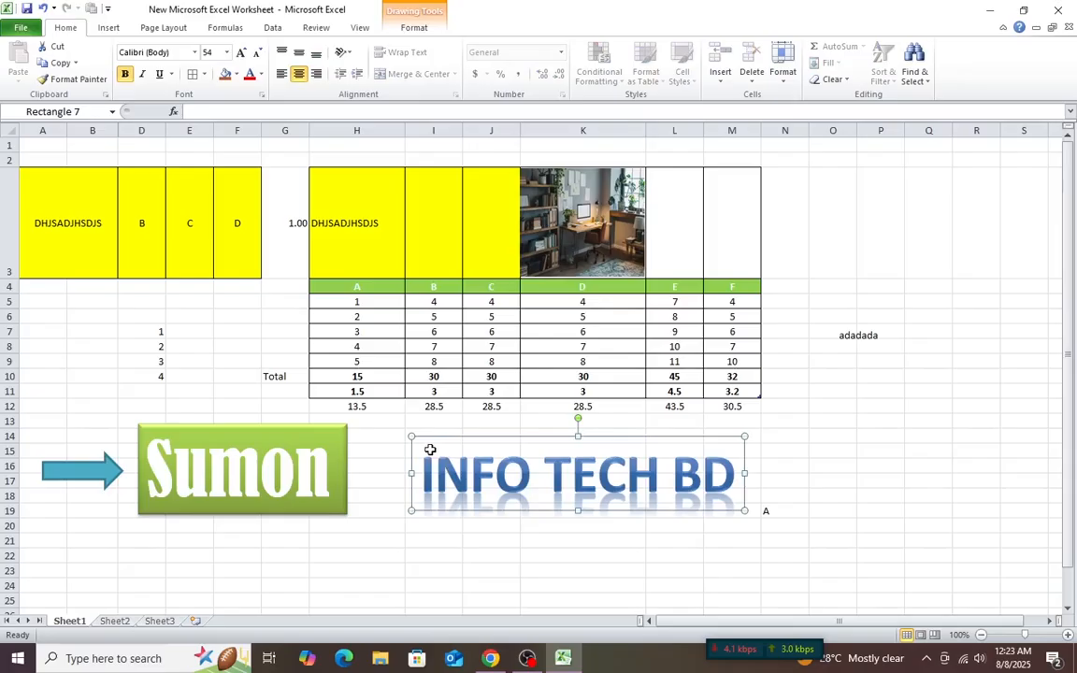
Examine the built-in equation gallery and the signature line options without inserting anything.
left_click(108, 27)
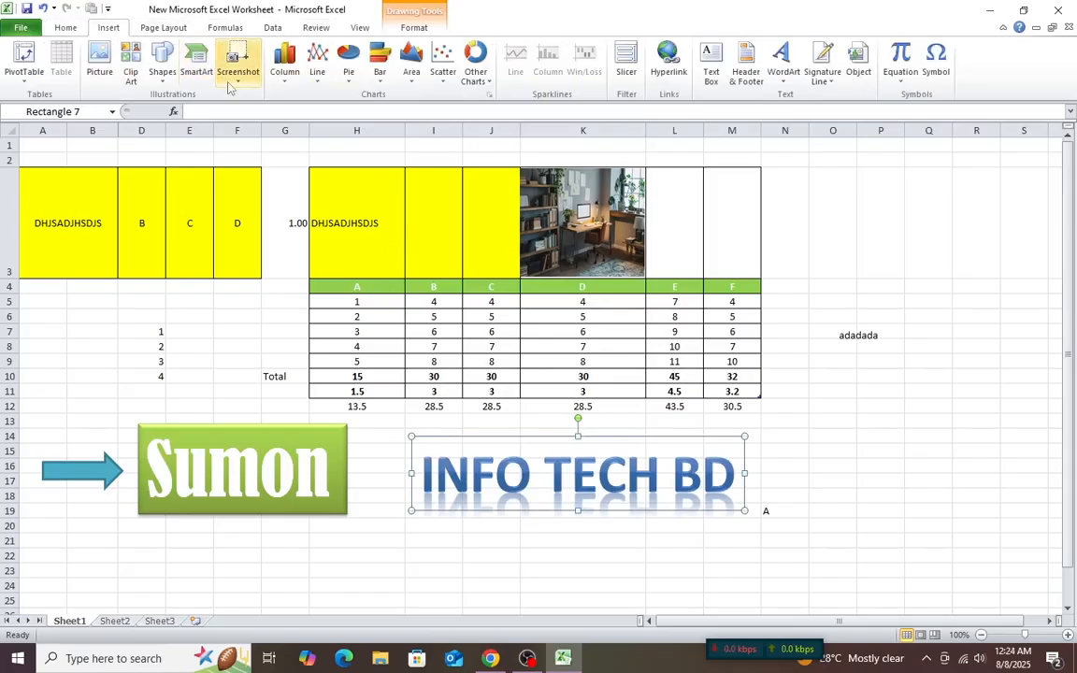
left_click(159, 28)
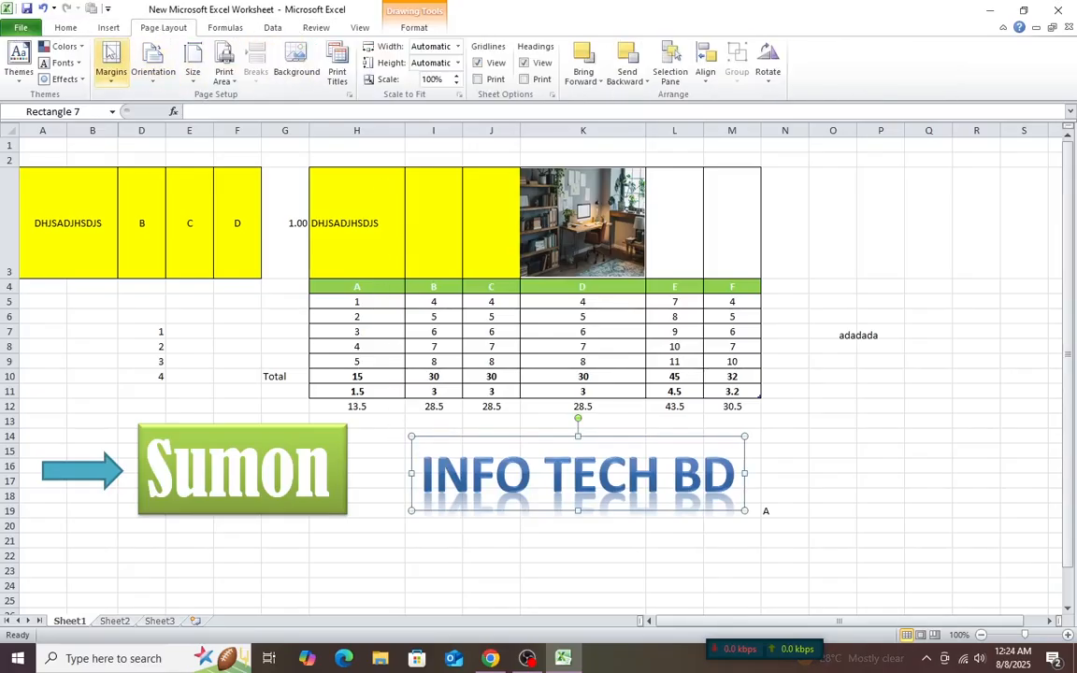
left_click(107, 30)
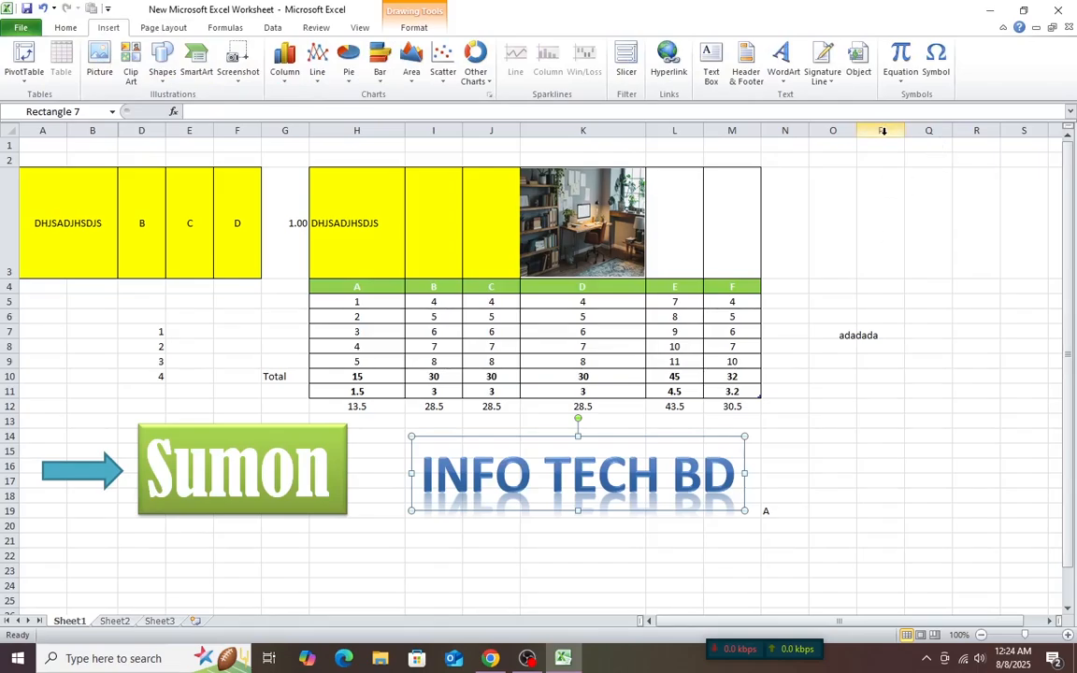
left_click(901, 74)
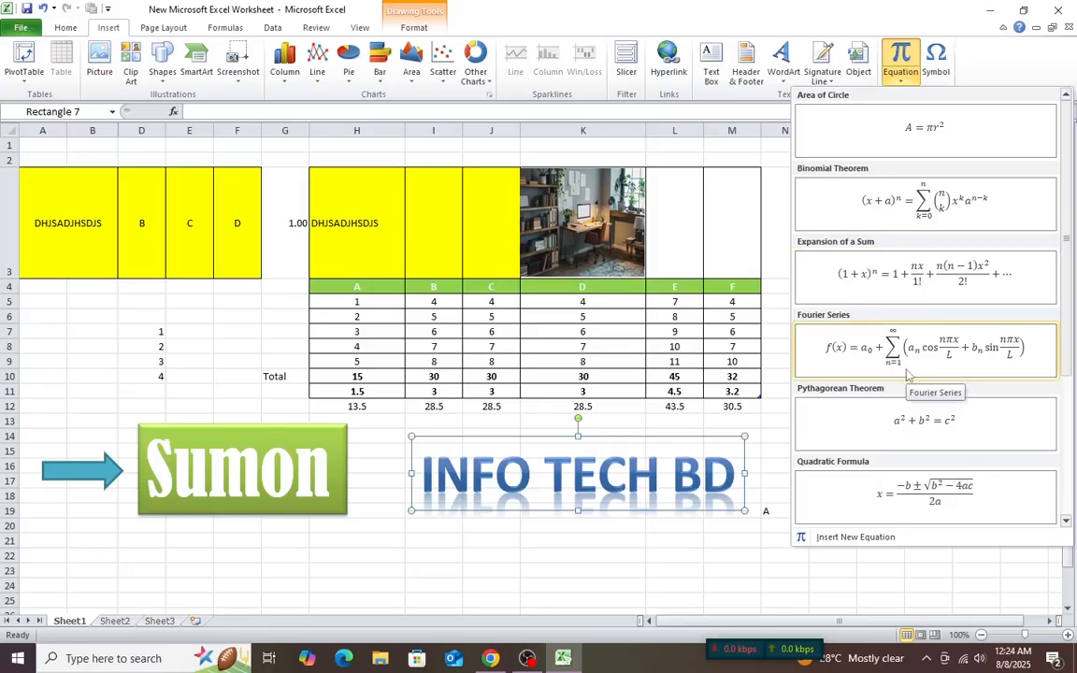
left_click(644, 568)
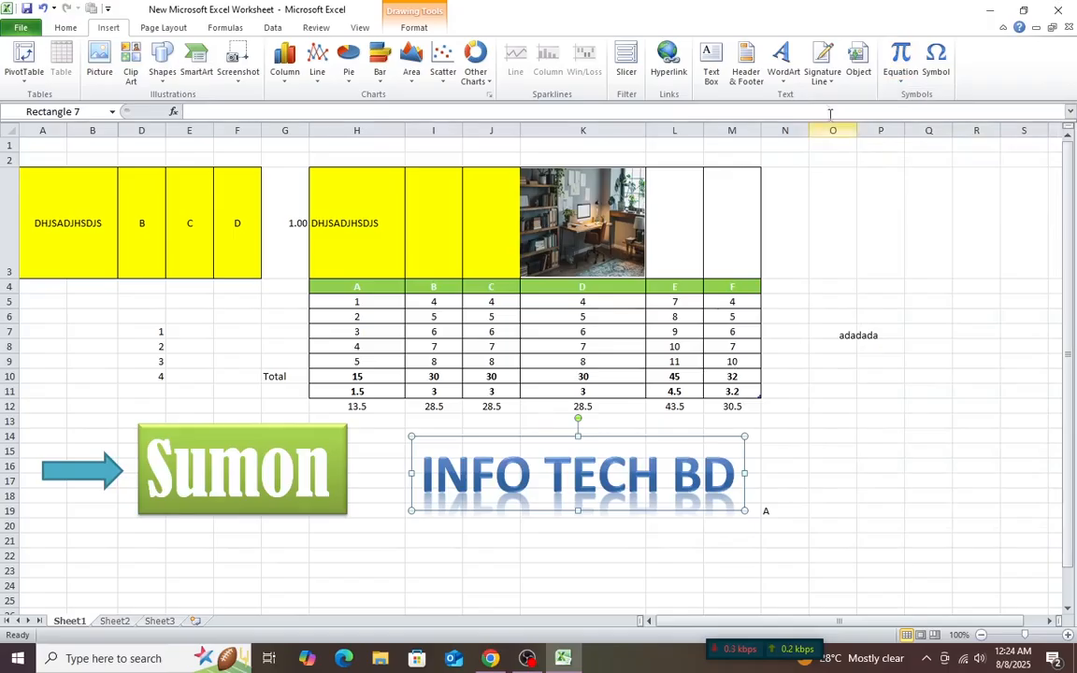
left_click(823, 77)
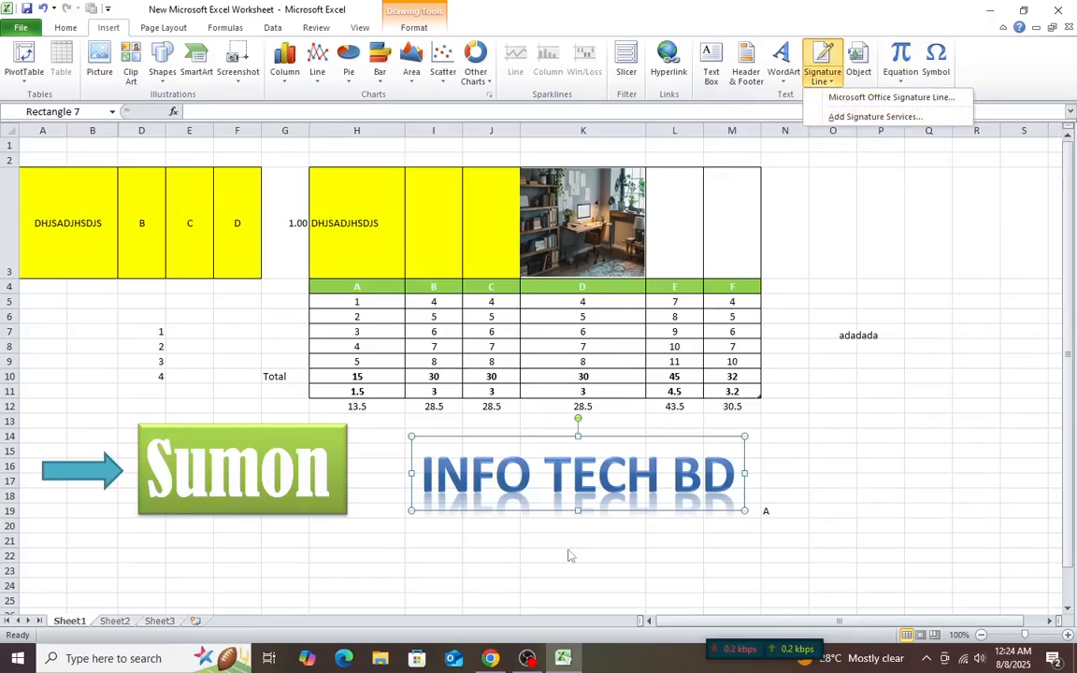
key("Escape")
left_click(163, 28)
left_click(109, 28)
left_click(159, 28)
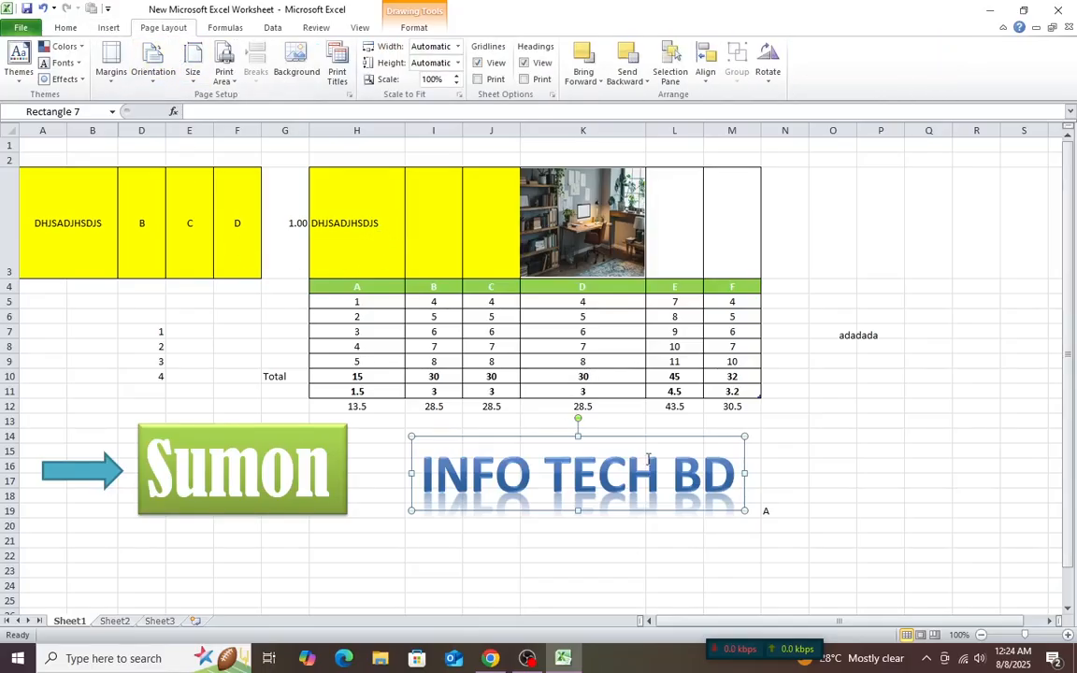
Apply the built-in Opulent theme to the workbook.
left_click(840, 439)
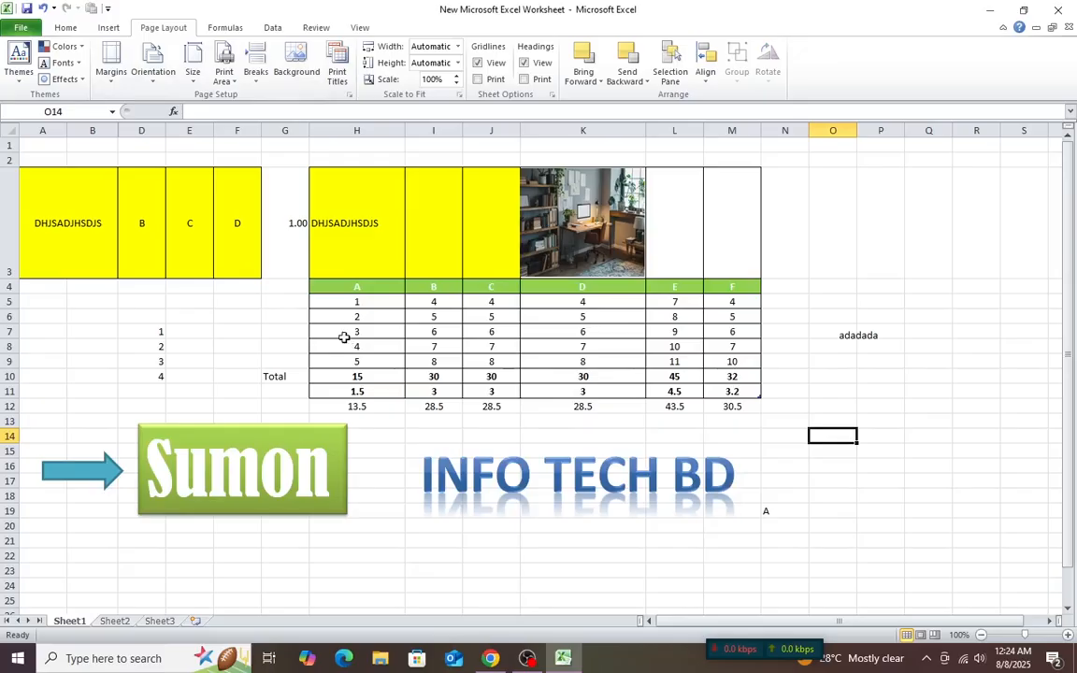
left_click(29, 80)
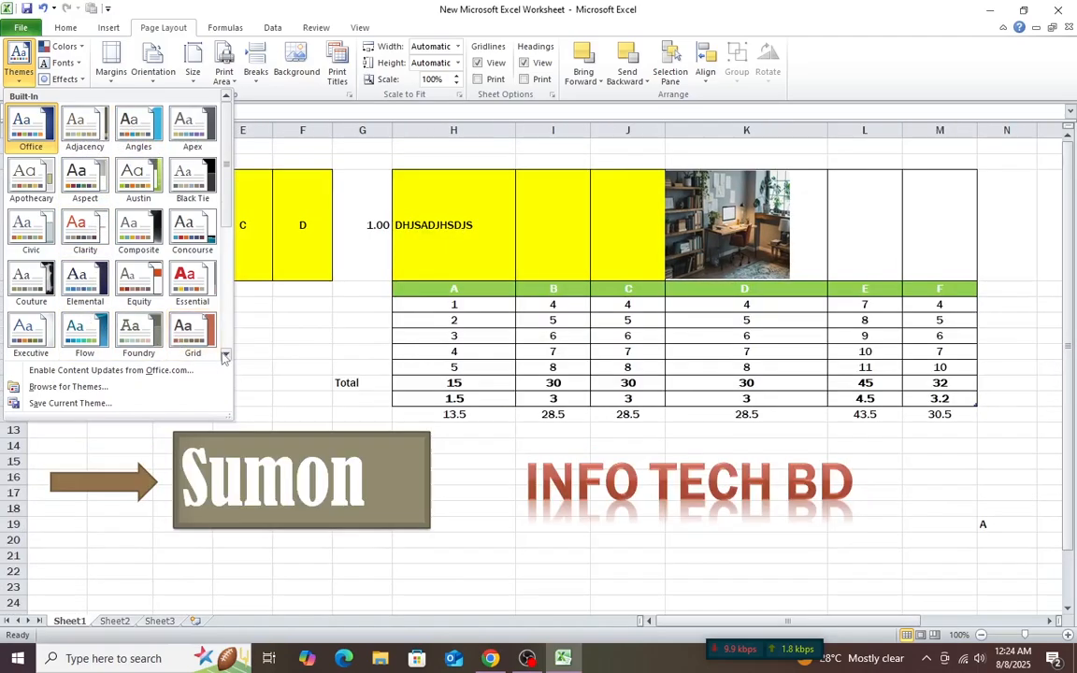
scroll(164, 337, "down", 3)
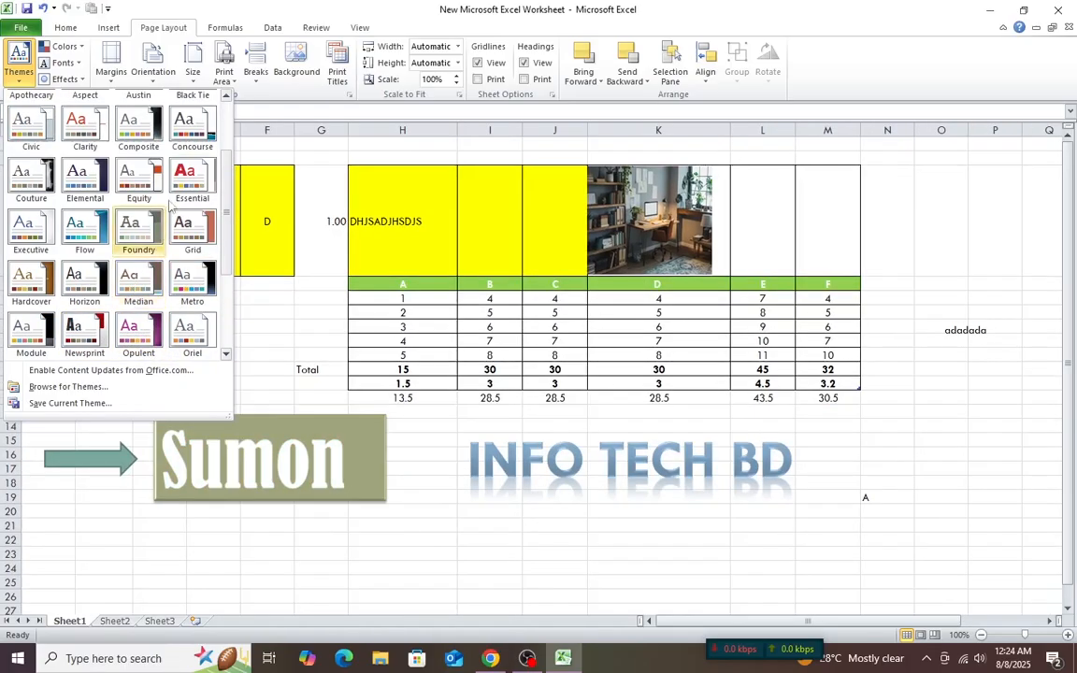
left_click(160, 336)
left_click(1005, 248)
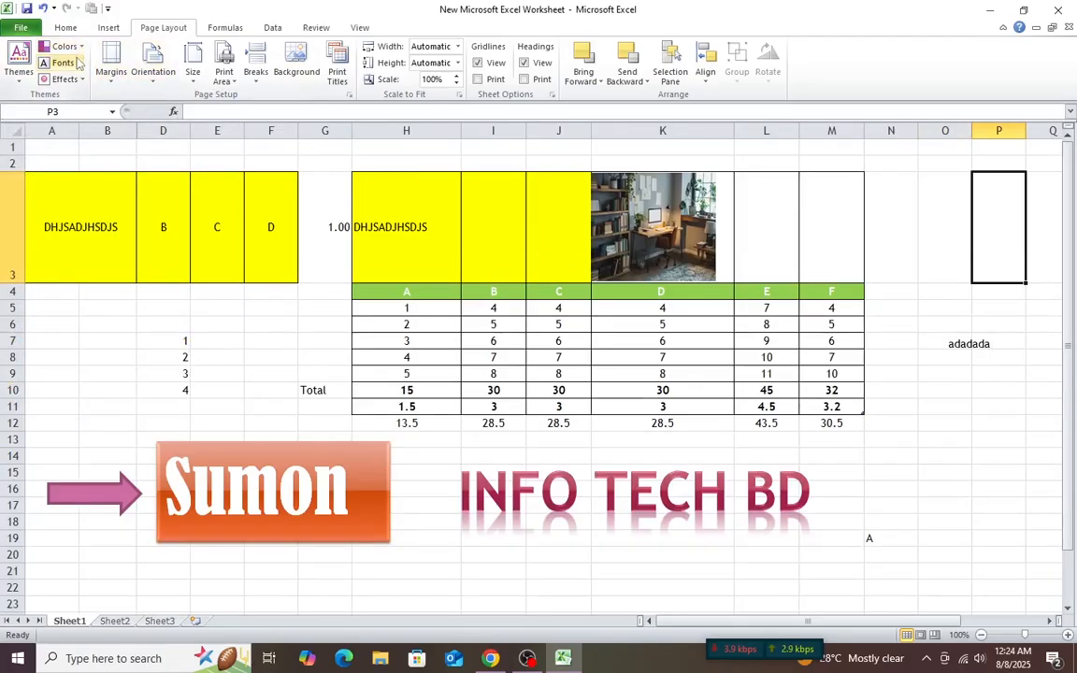
Preview the built-in theme effects on the sheet's shapes and WordArt, keeping the current effects.
left_click(65, 79)
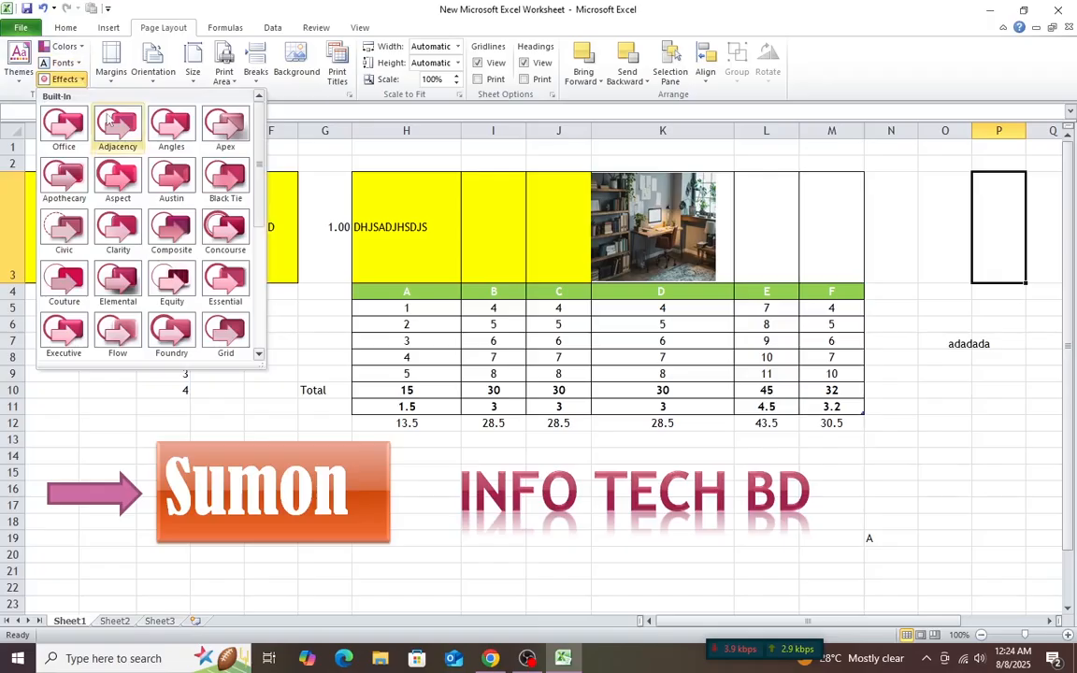
left_click(171, 224)
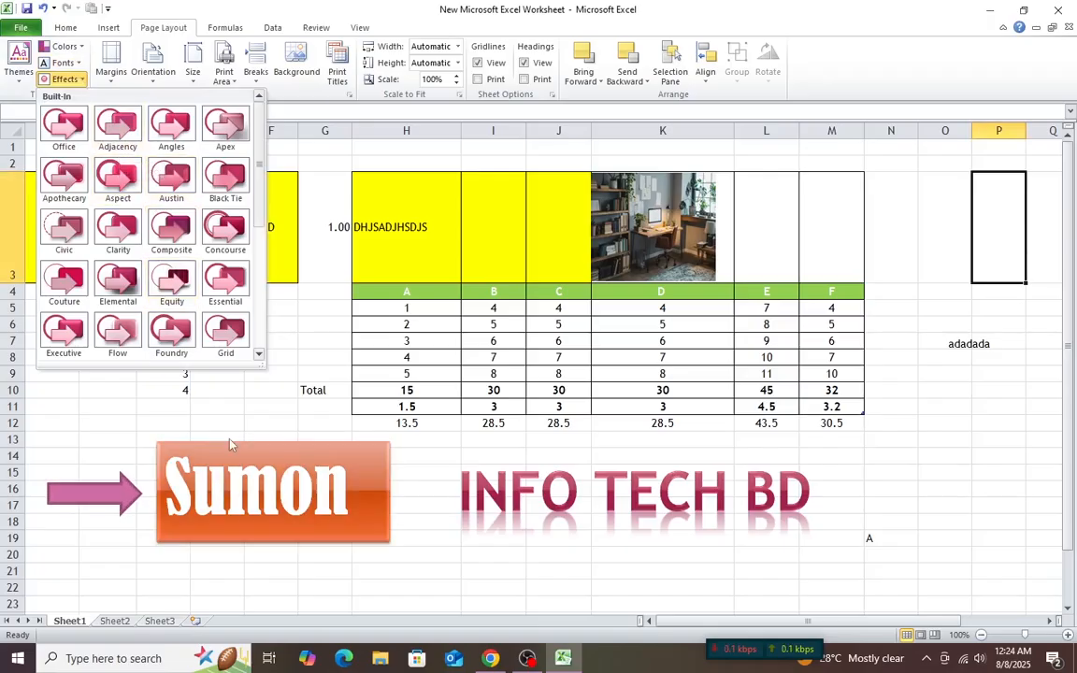
left_click(538, 495)
left_click(467, 502)
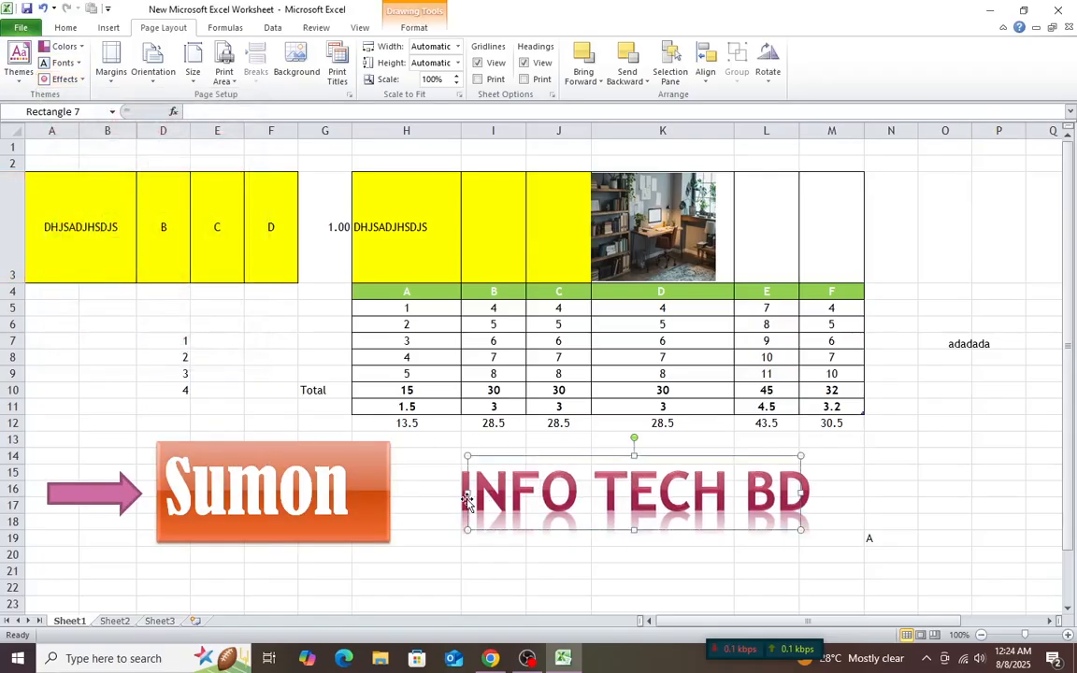
left_click(80, 80)
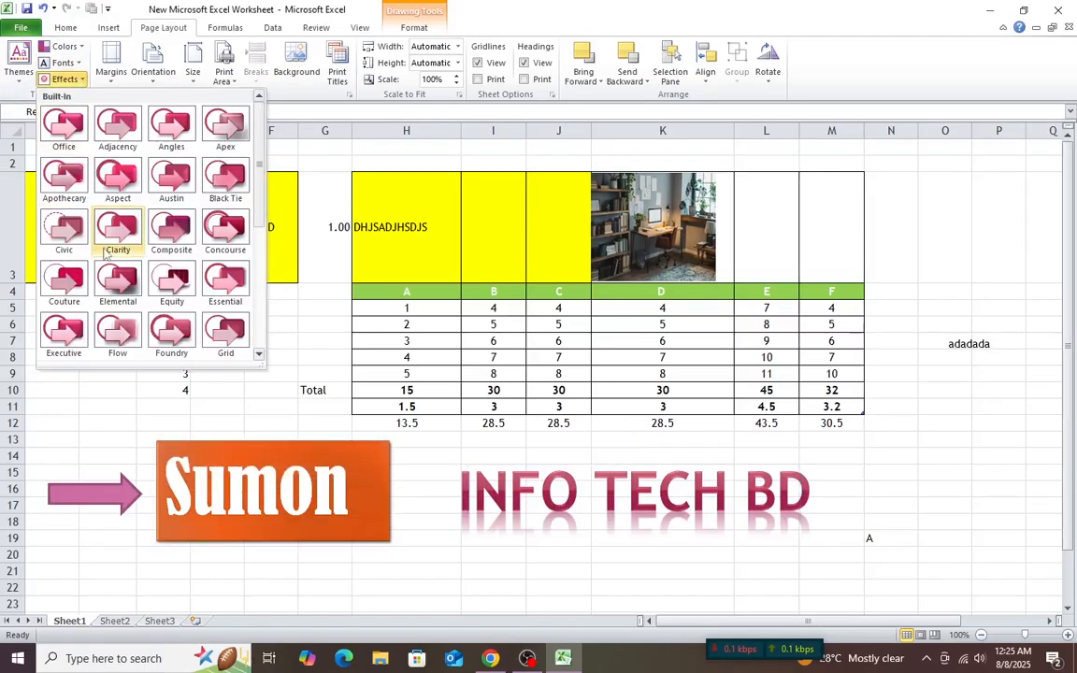
left_click(218, 9)
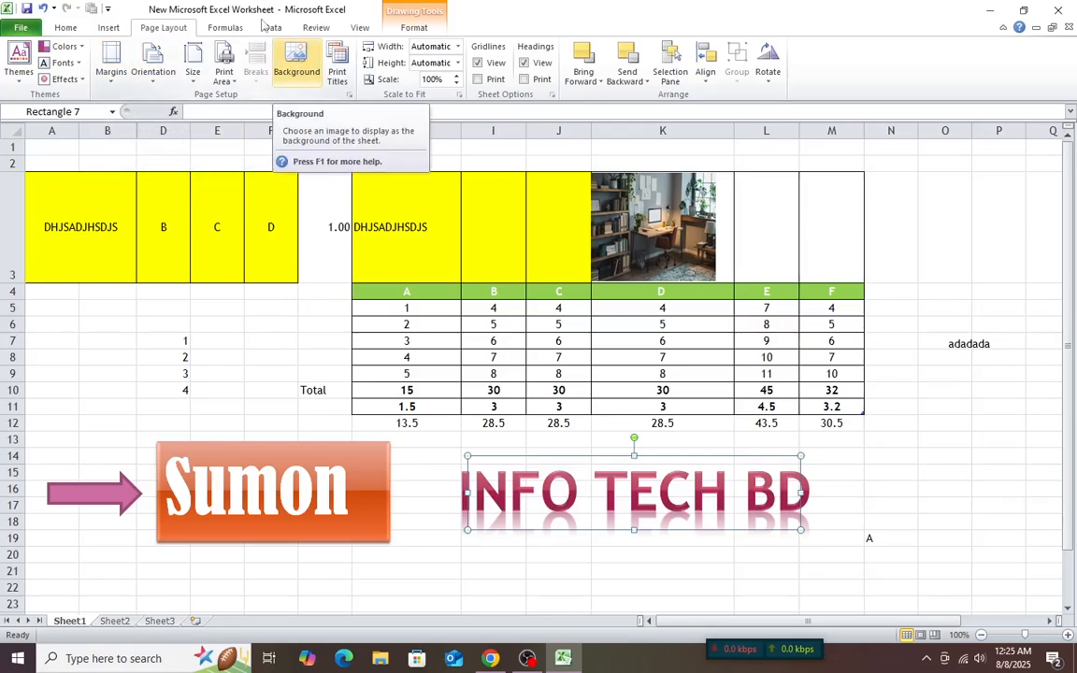
Examine the preset page margins, page orientations and paper sizes available for the sheet without changing any of them.
left_click(111, 70)
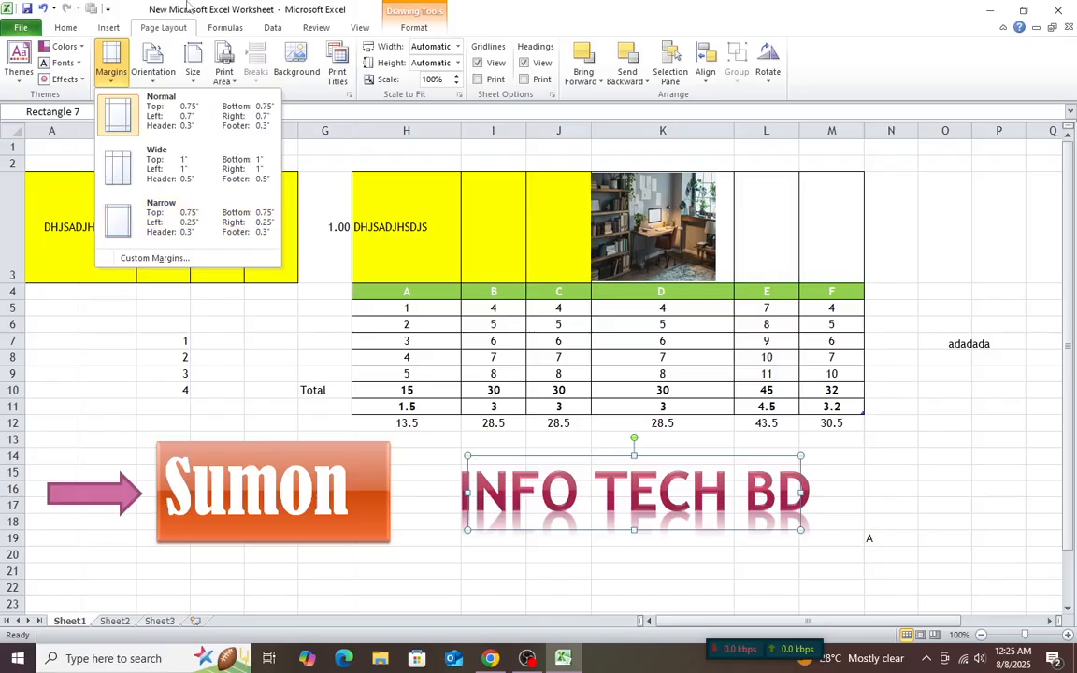
left_click(112, 68)
left_click(118, 82)
left_click(112, 67)
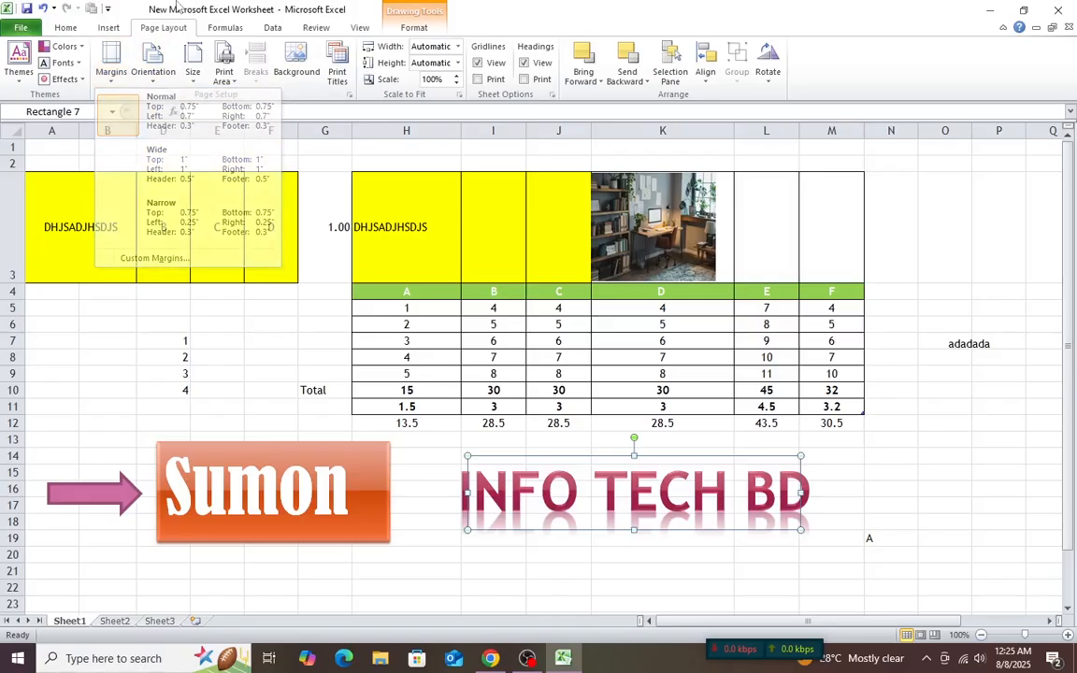
left_click(154, 75)
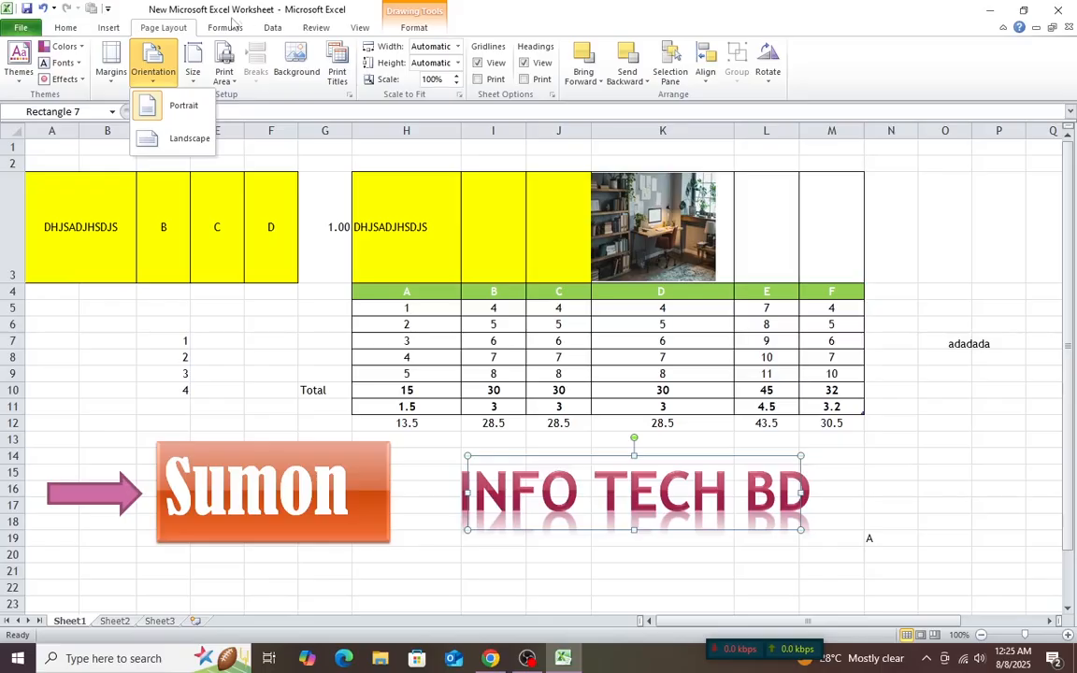
left_click(195, 86)
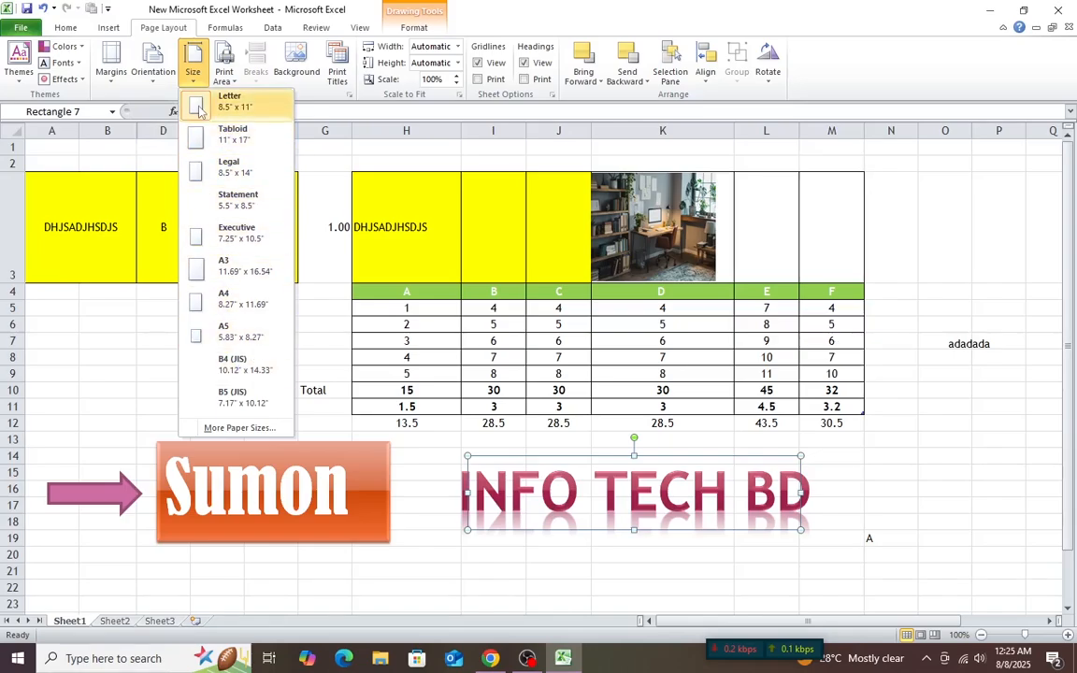
left_click(125, 332)
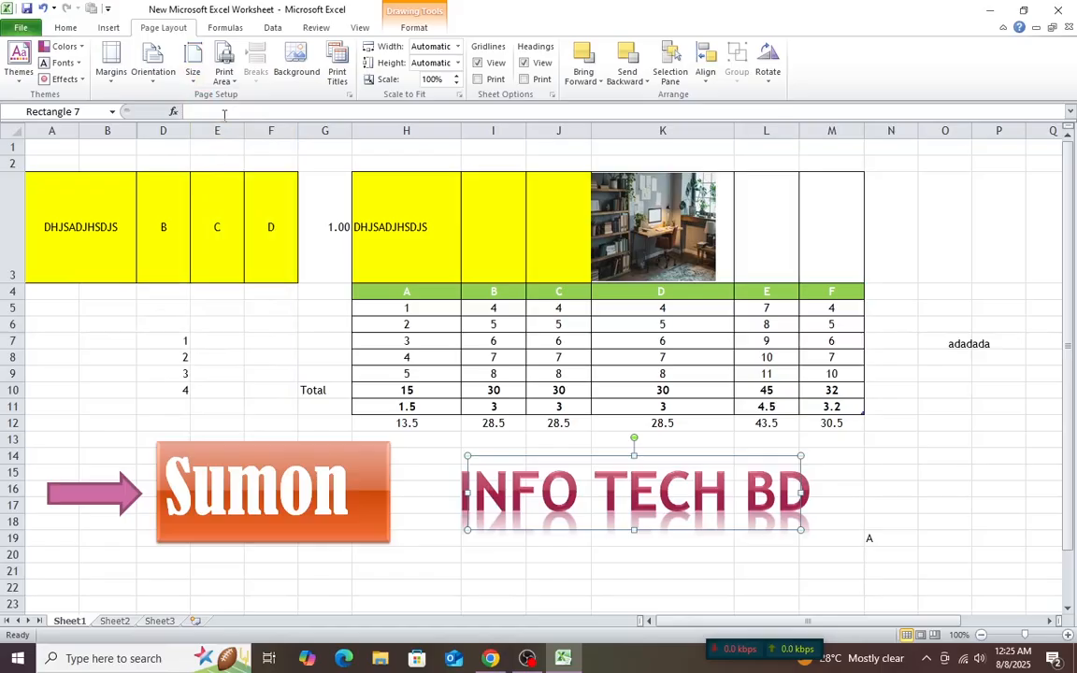
Clear the print area of Sheet1 and check the sheet down past the WordArt.
left_click(235, 84)
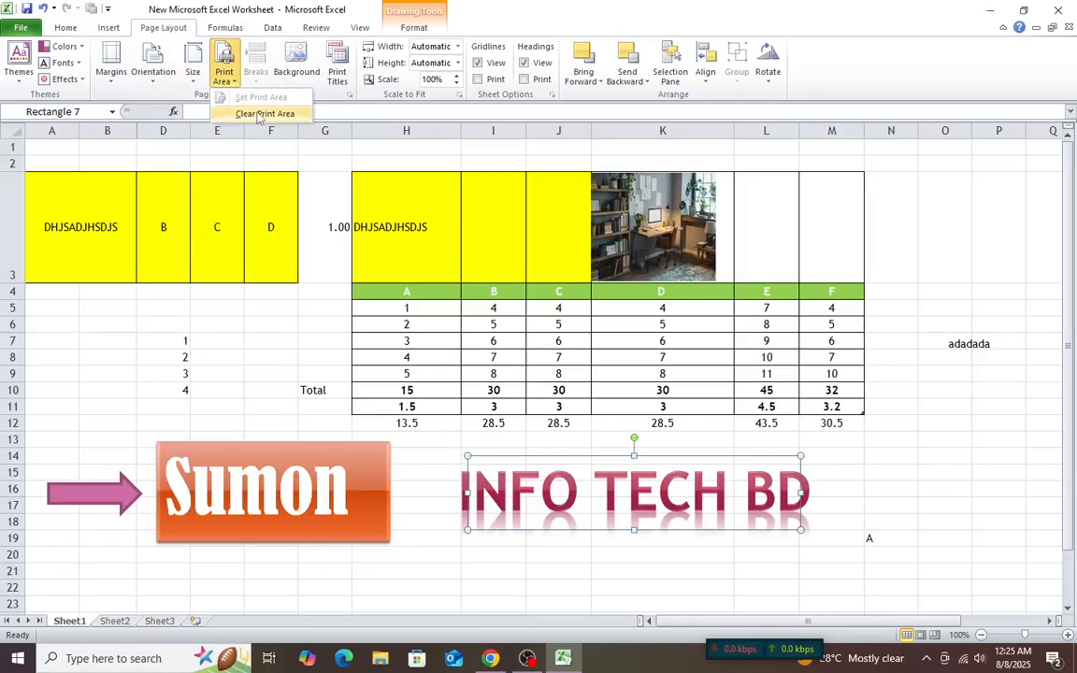
left_click(260, 114)
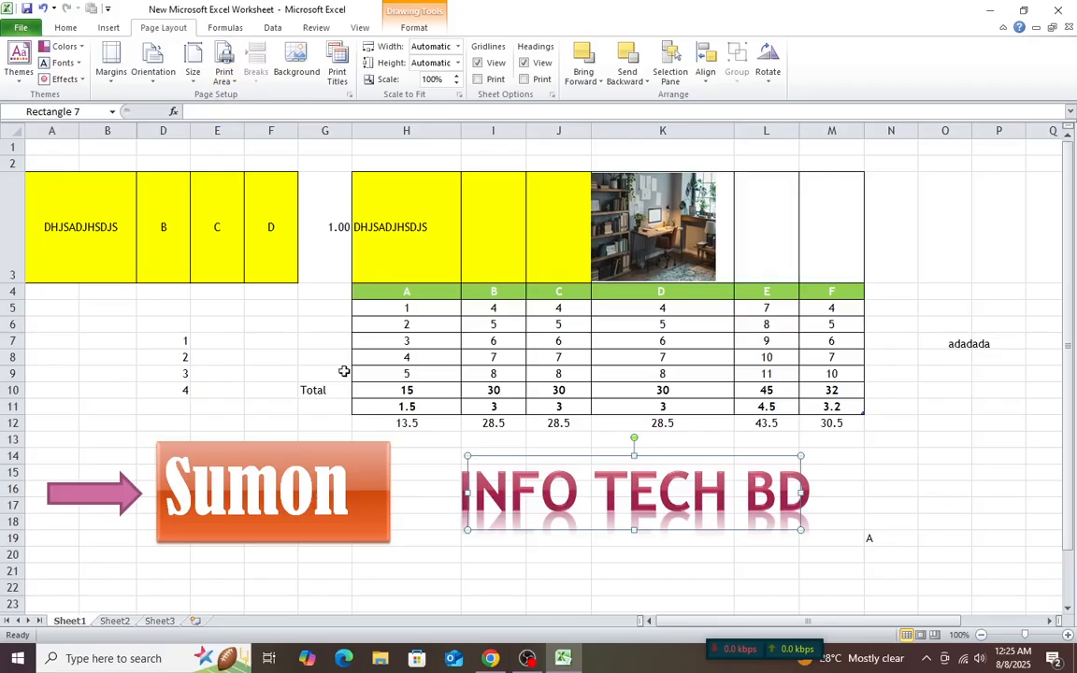
left_click(360, 374)
scroll(738, 450, "down", 1)
left_click(725, 413)
scroll(561, 449, "down", 1)
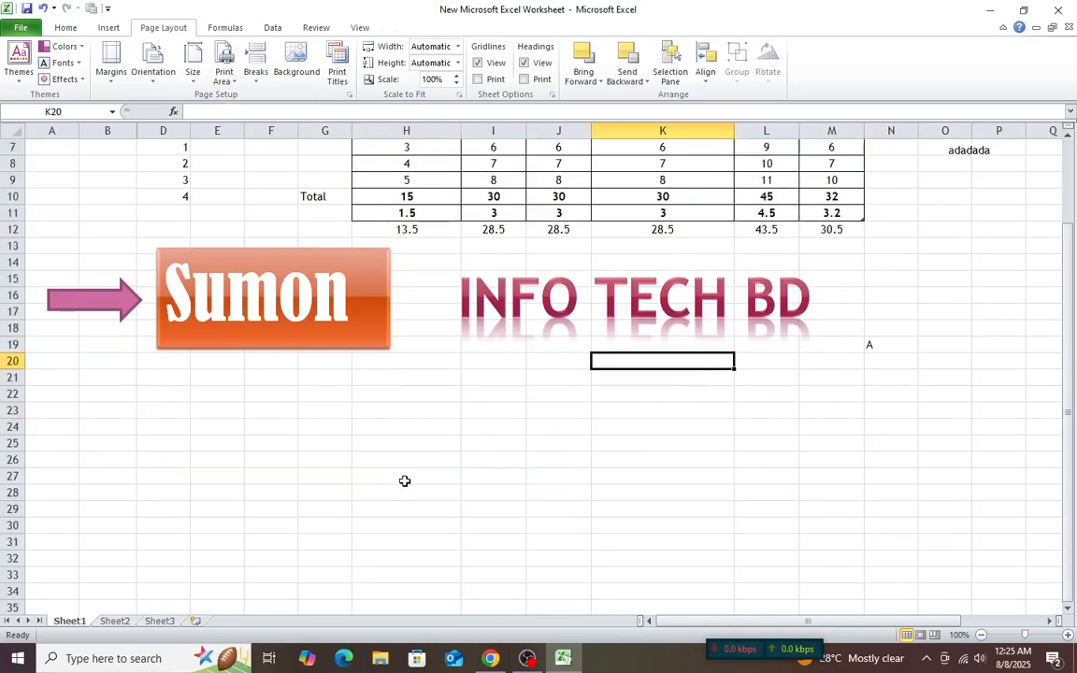
scroll(339, 411, "up", 2)
Select cell B7 and examine the page break options without inserting a break.
left_click(101, 341)
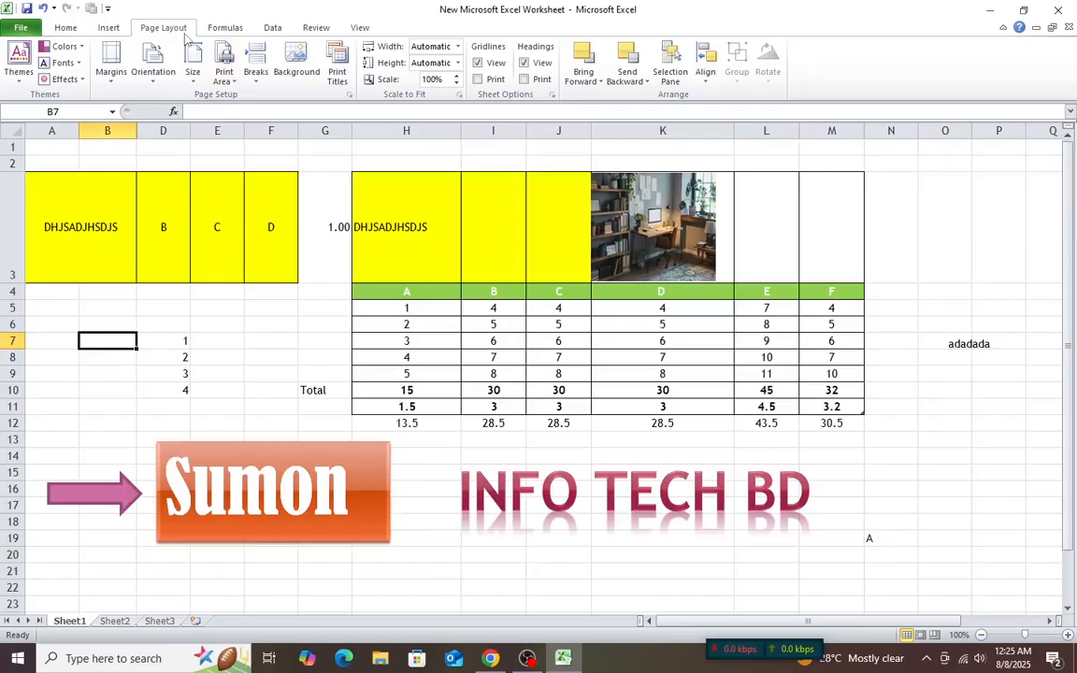
left_click(267, 74)
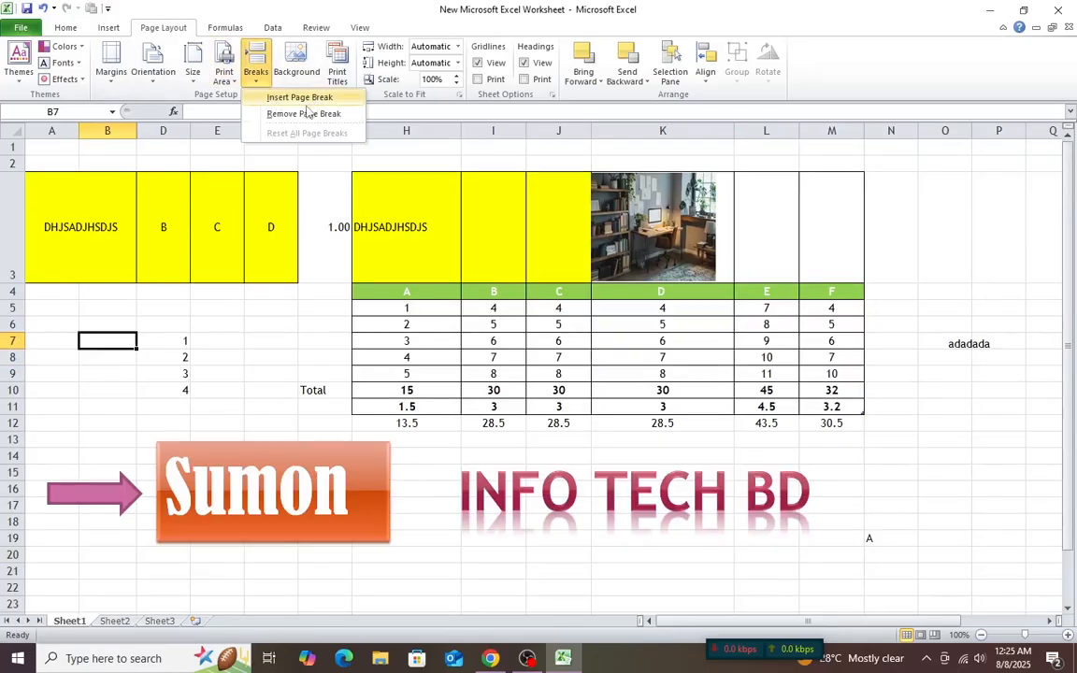
left_click(169, 344)
scroll(452, 365, "down", 2)
scroll(385, 377, "up", 1)
left_click(216, 214)
scroll(260, 316, "up", 1)
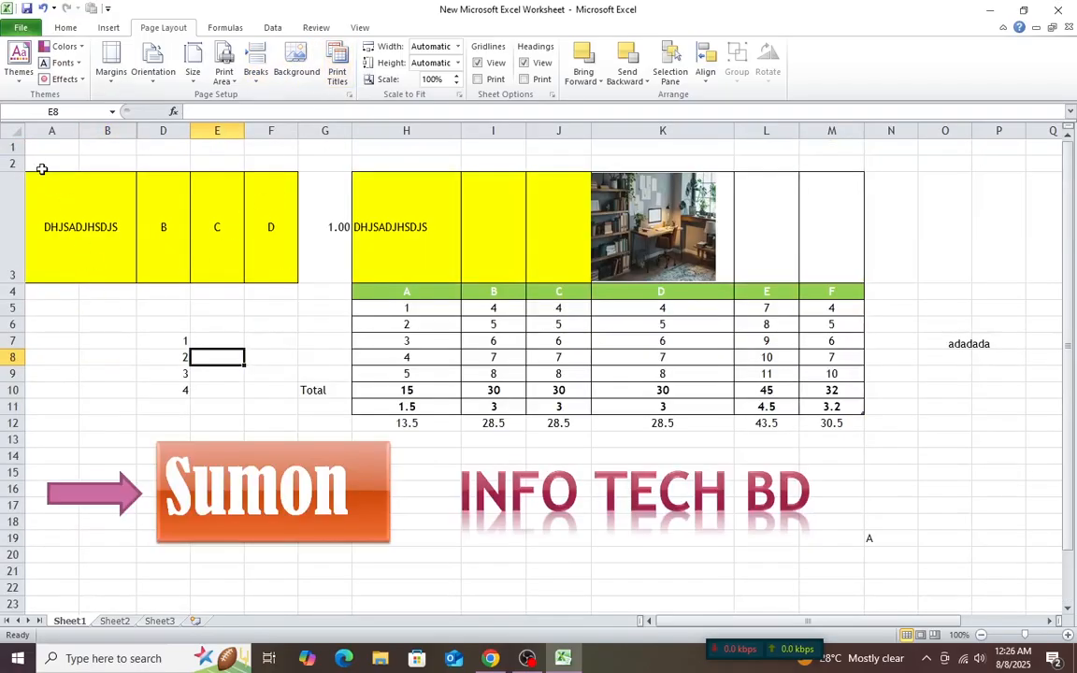
Select the whole sheet, review its page break options and look over the rows below the shapes.
left_click(11, 147)
left_click(12, 130)
left_click(54, 148)
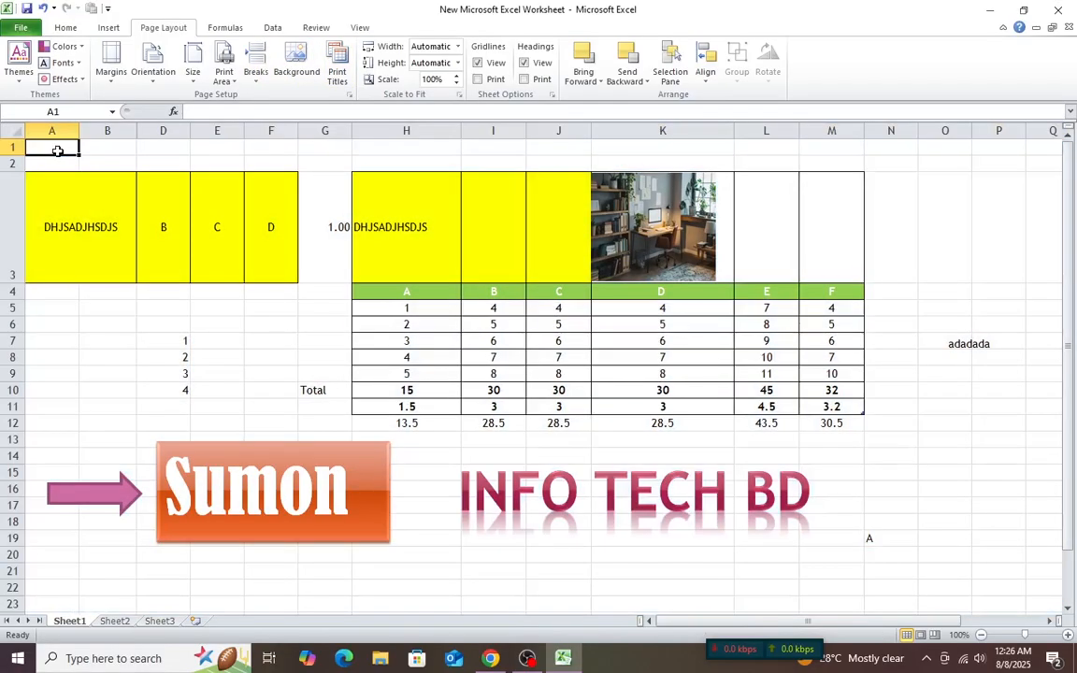
key("ctrl+a")
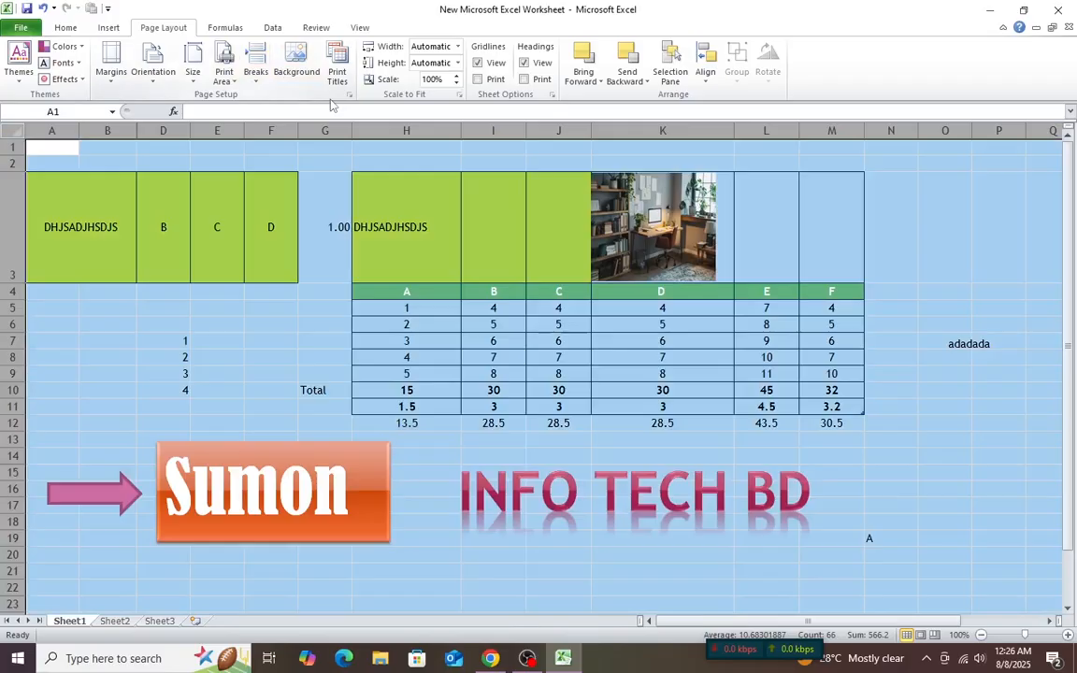
left_click(260, 79)
left_click(258, 79)
left_click(256, 81)
left_click(248, 94)
left_click(254, 401)
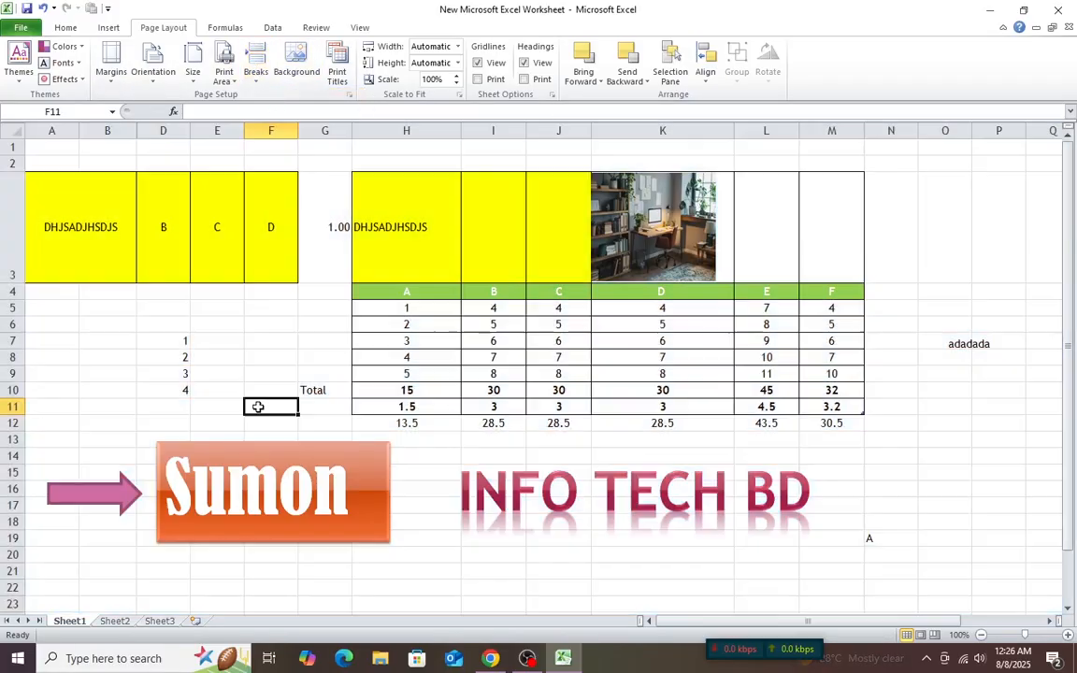
scroll(230, 355, "down", 4)
scroll(197, 393, "up", 4)
left_click(93, 405)
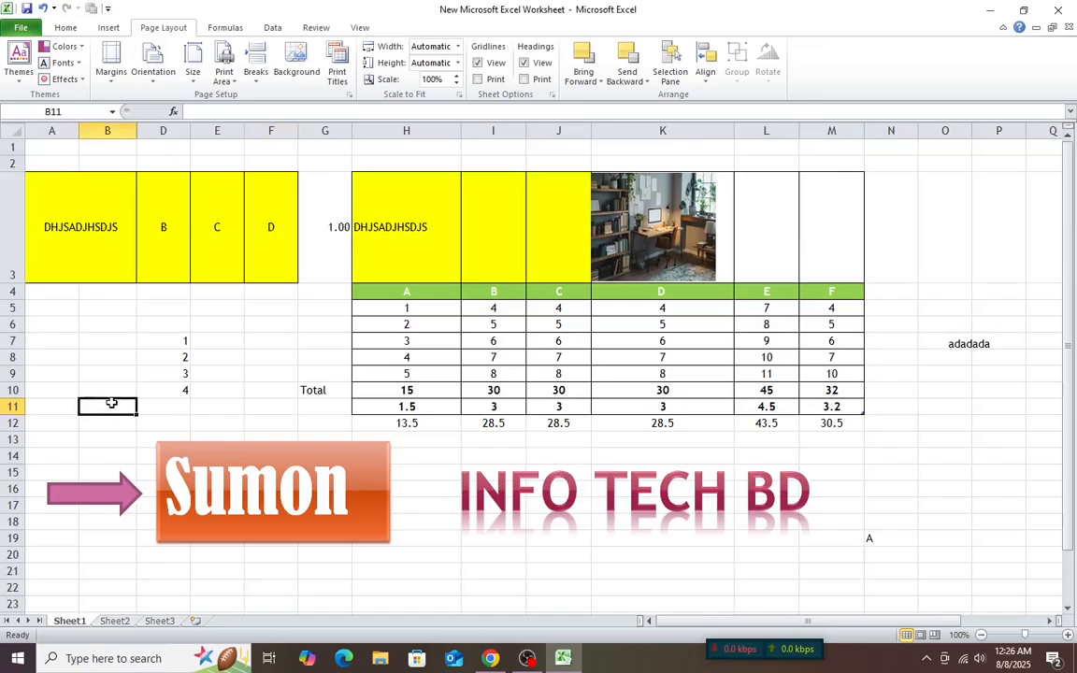
right_click(13, 423)
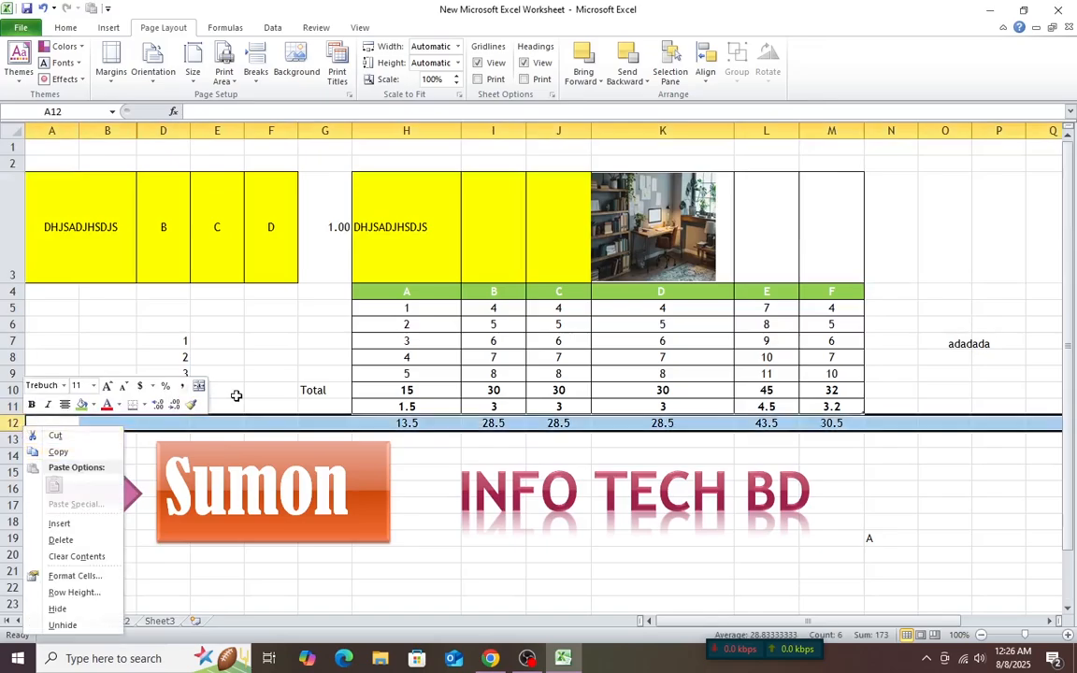
key("Escape")
left_click(221, 338)
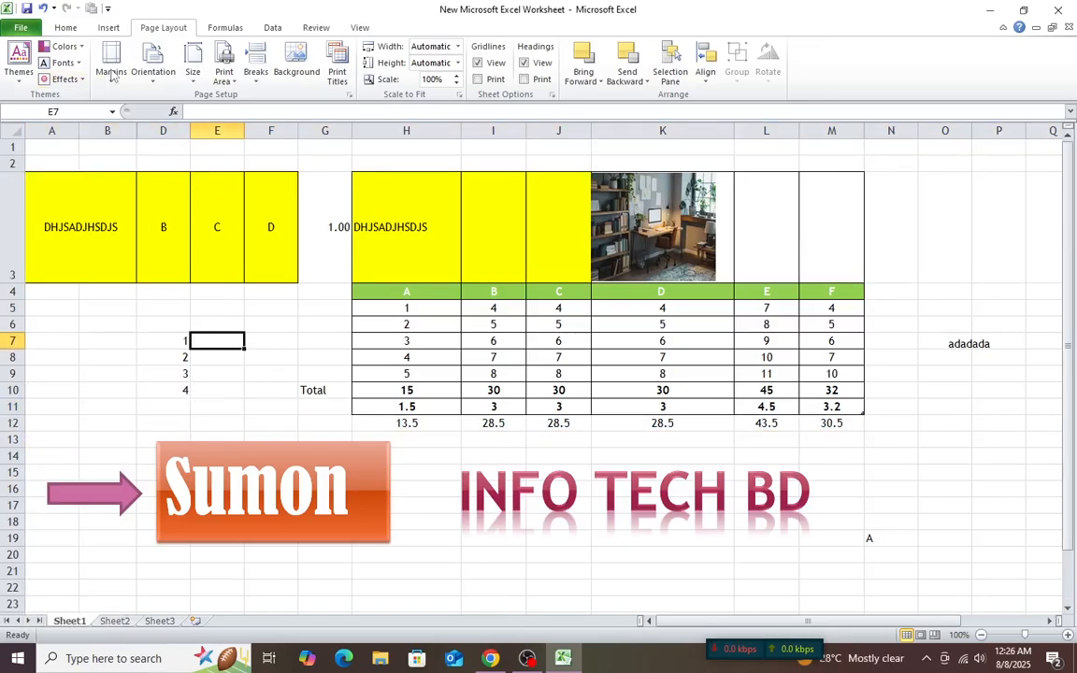
left_click(209, 30)
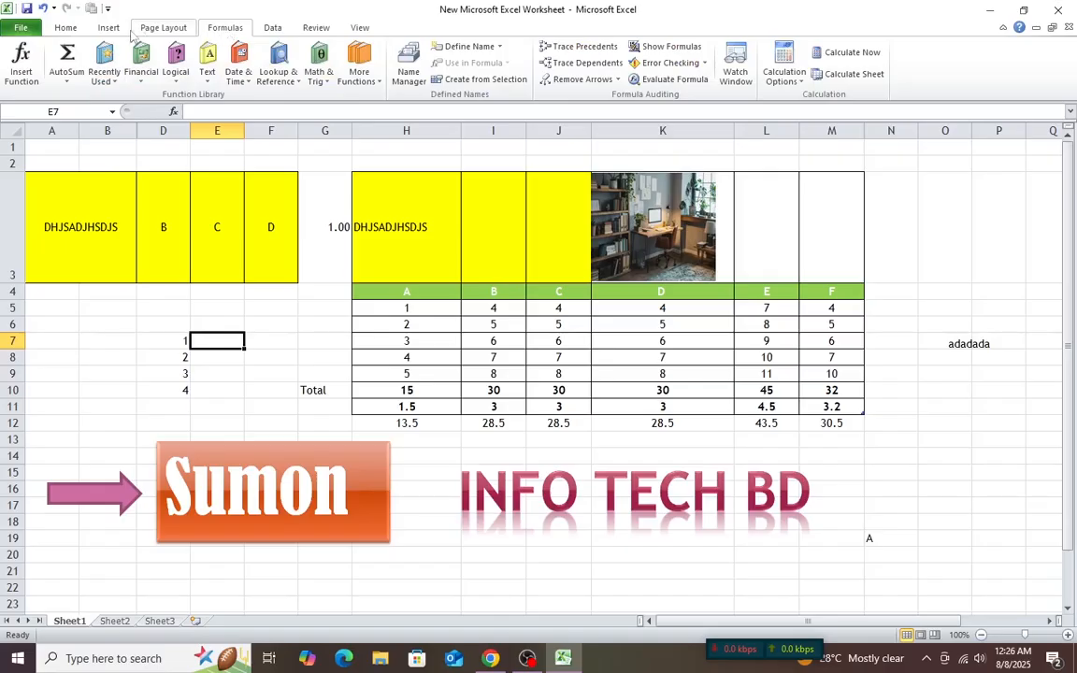
left_click(117, 31)
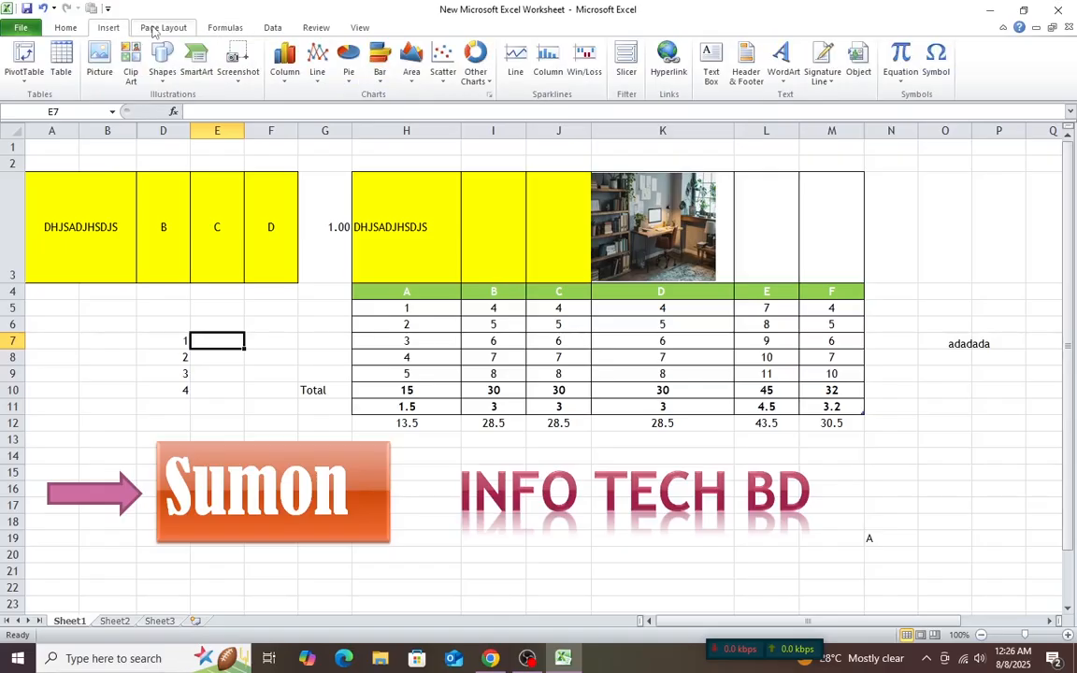
left_click(156, 30)
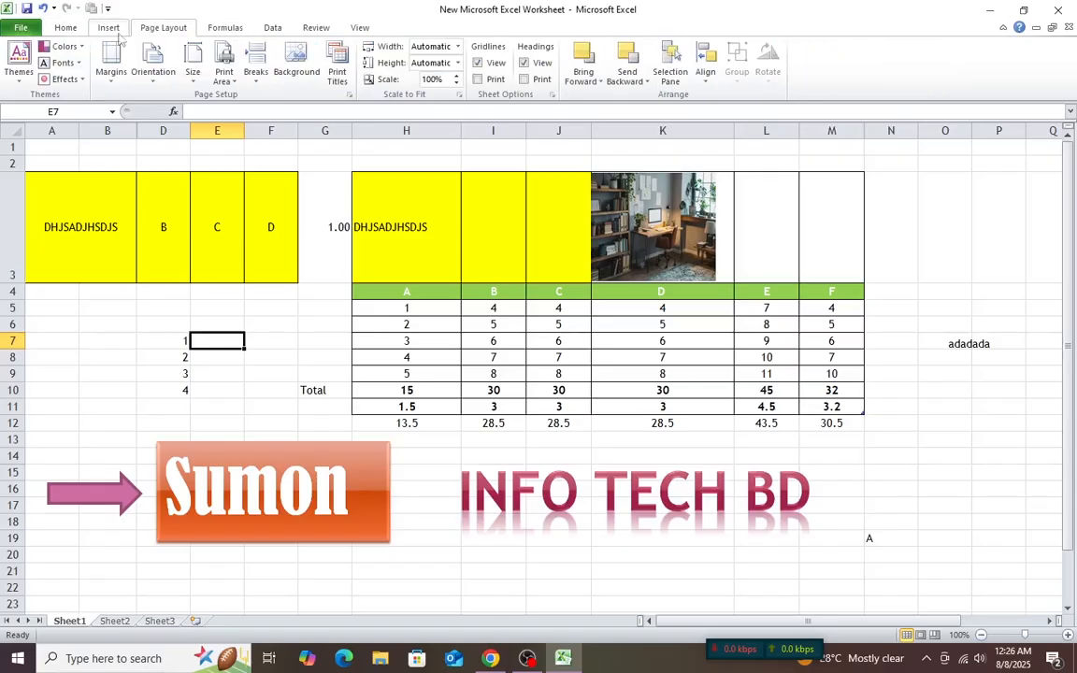
left_click(307, 75)
left_click(488, 334)
left_click(65, 163)
left_click(578, 490)
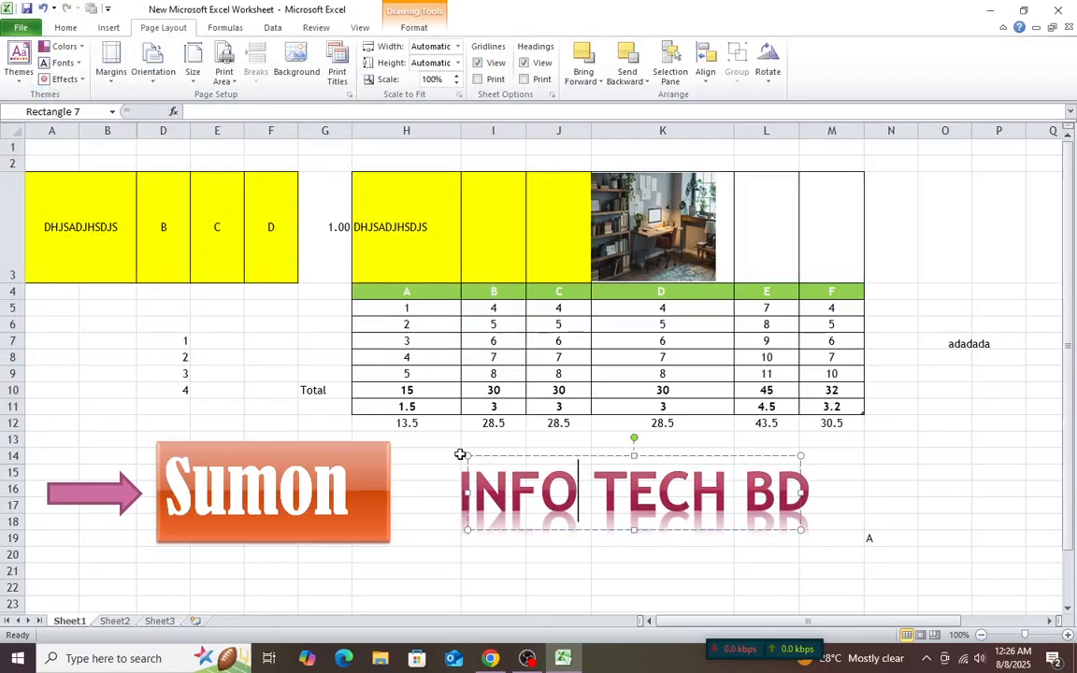
left_click(315, 373)
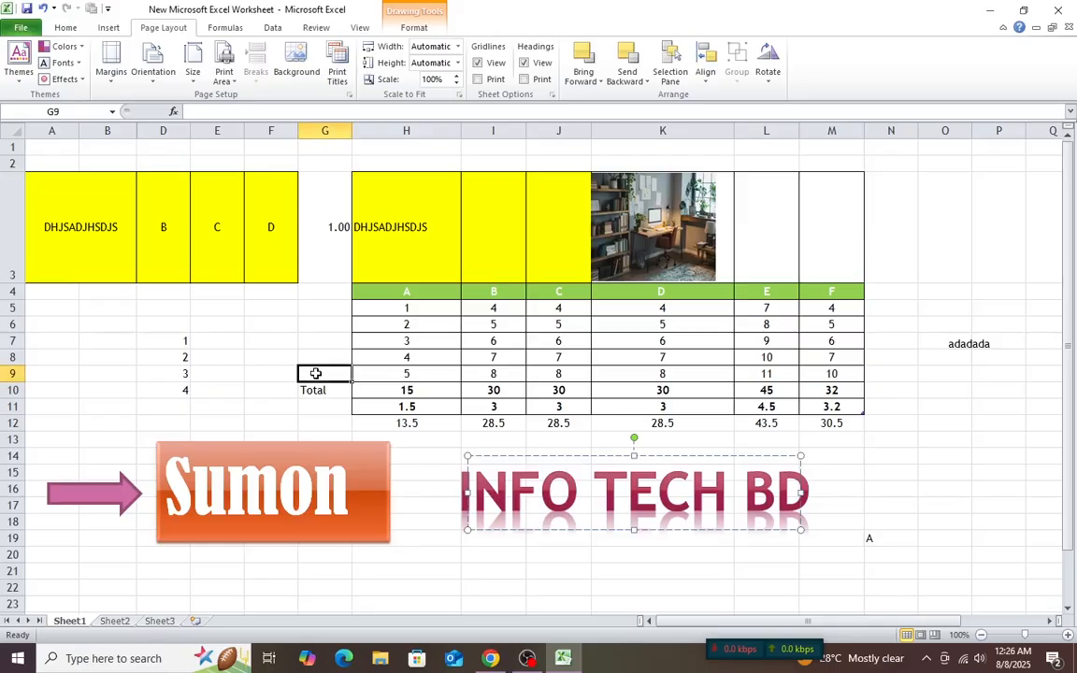
Select A3:M19 and set row 3 ($3:$3) as the print title row to repeat at the top of each page.
left_click_drag(80, 207, 830, 539)
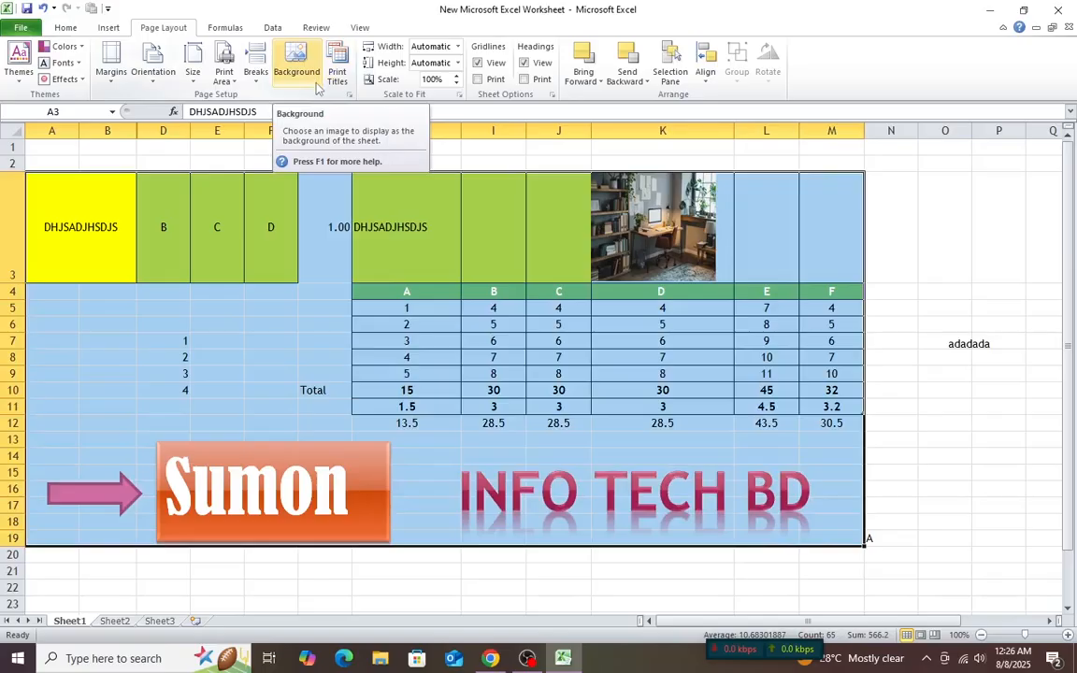
left_click(344, 81)
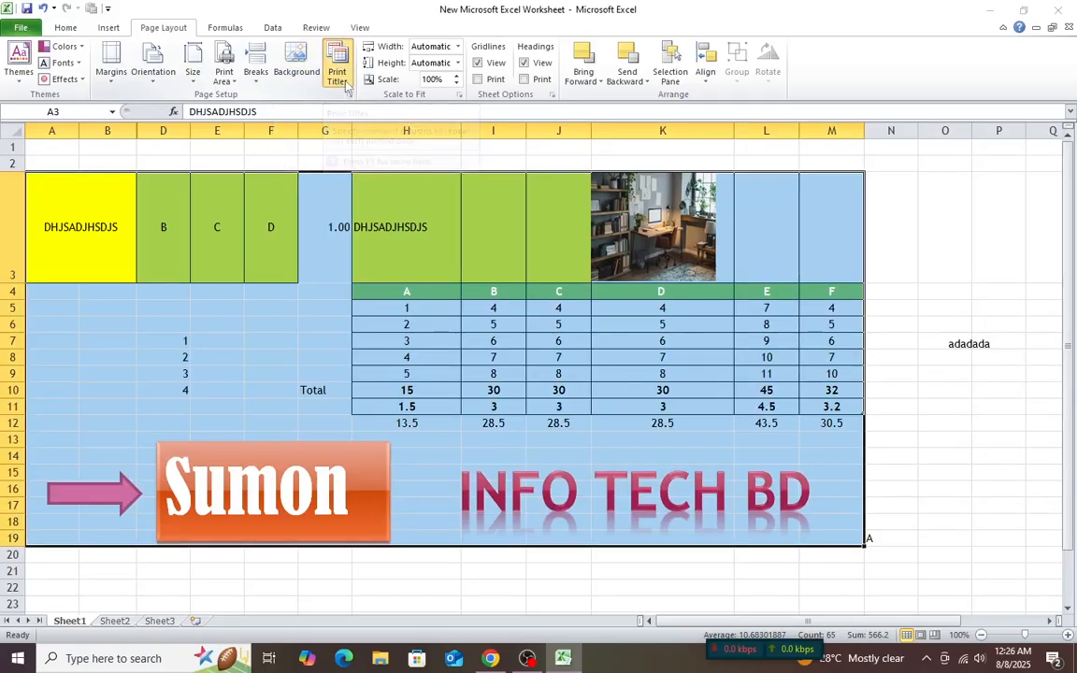
left_click_drag(552, 156, 601, 198)
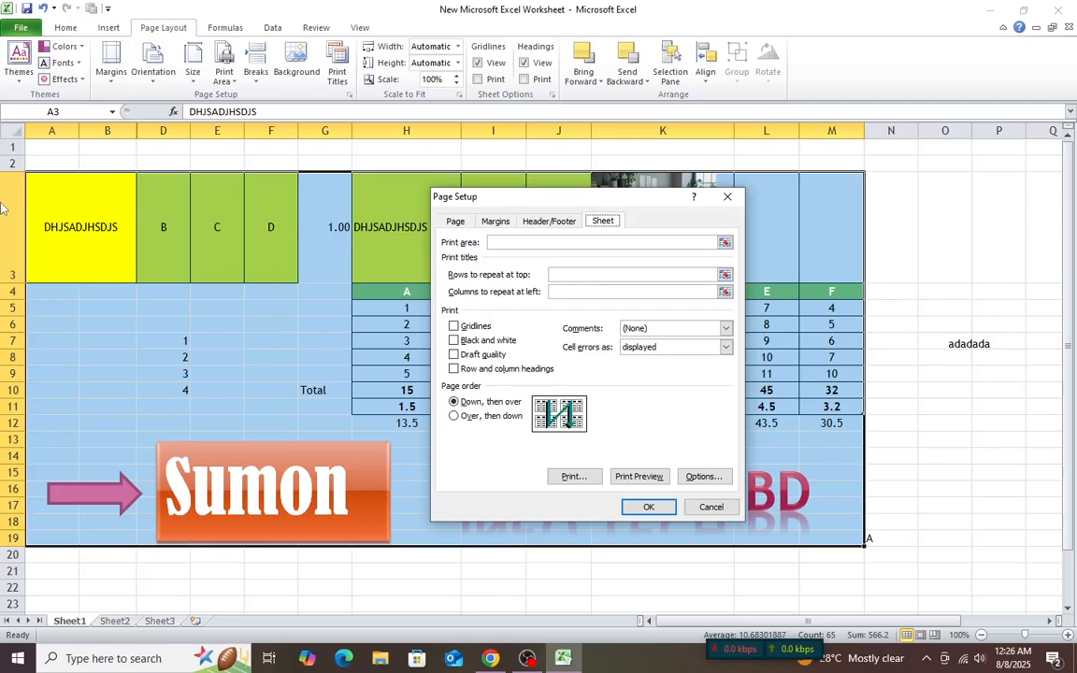
left_click(596, 274)
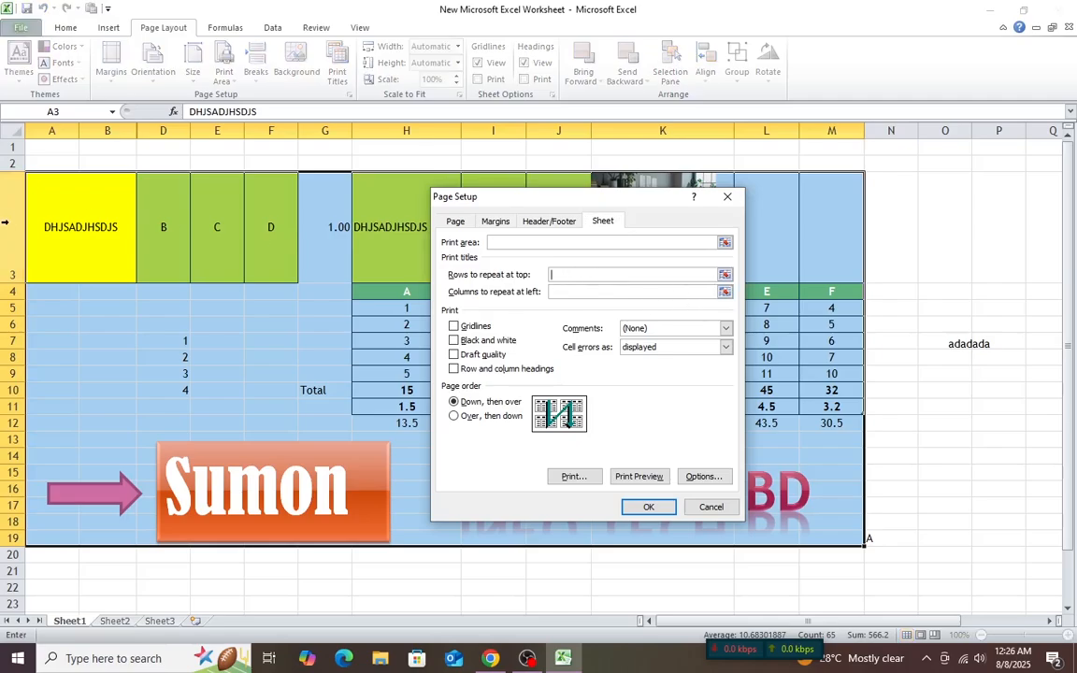
left_click(4, 223)
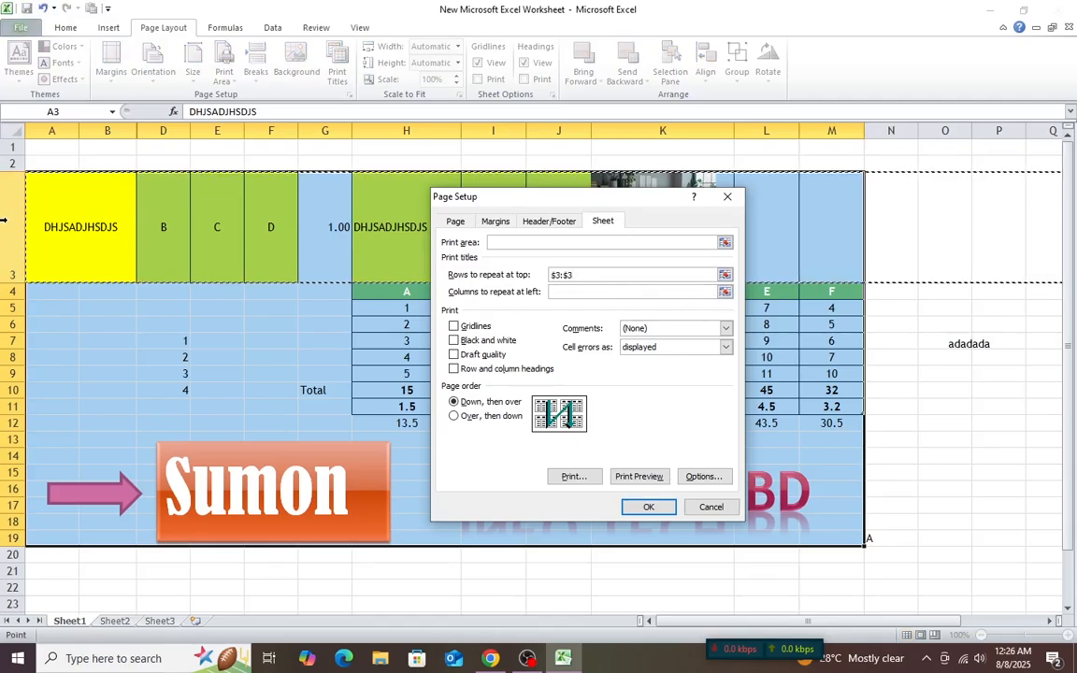
key("Return")
scroll(260, 313, "down", 5)
scroll(270, 307, "up", 5)
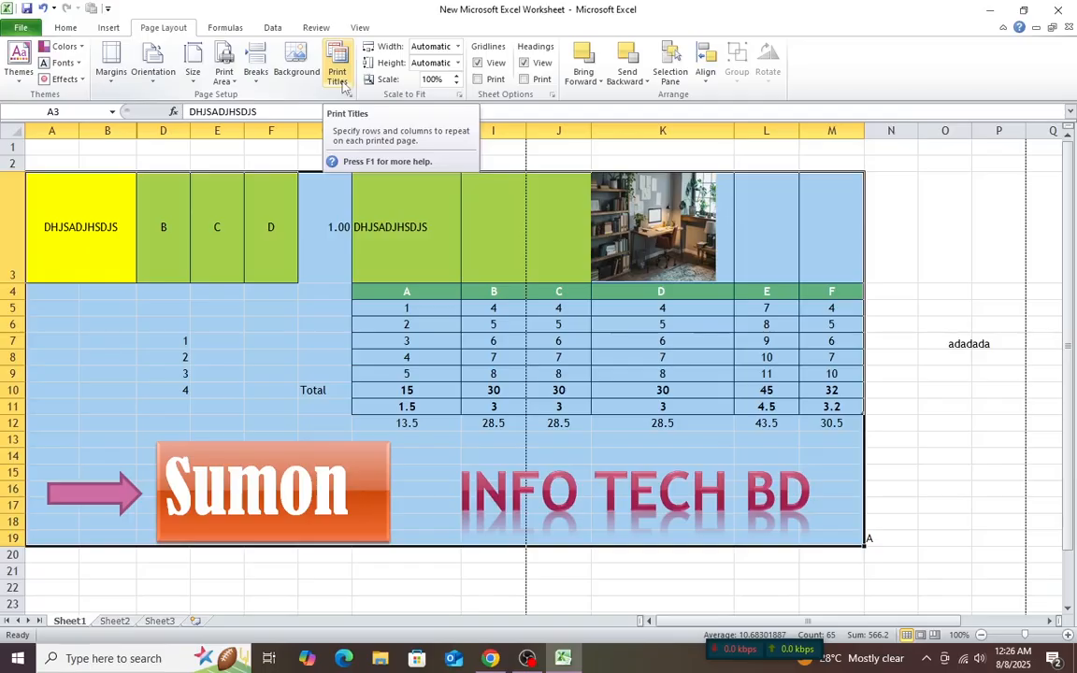
scroll(328, 57, "up", 1)
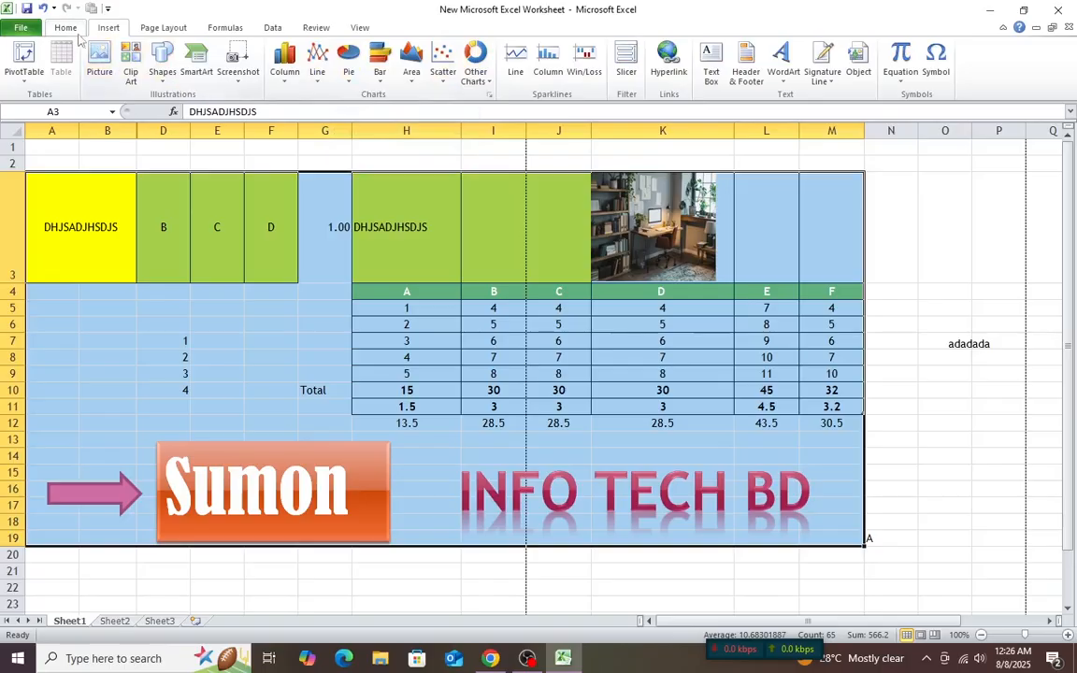
left_click(163, 27)
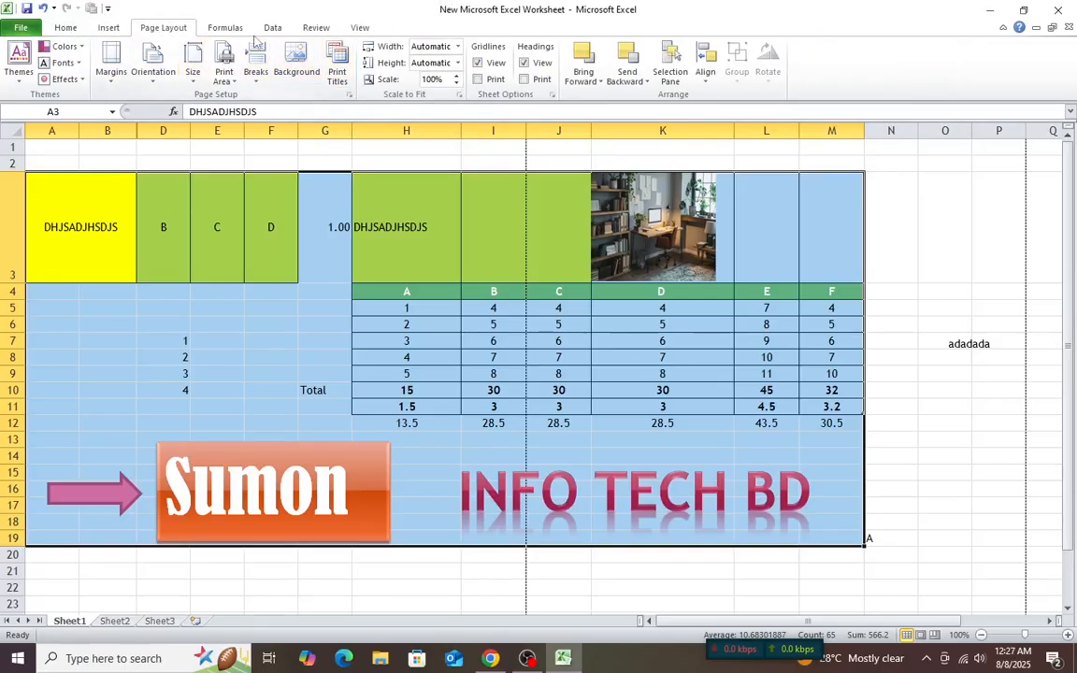
left_click(239, 29)
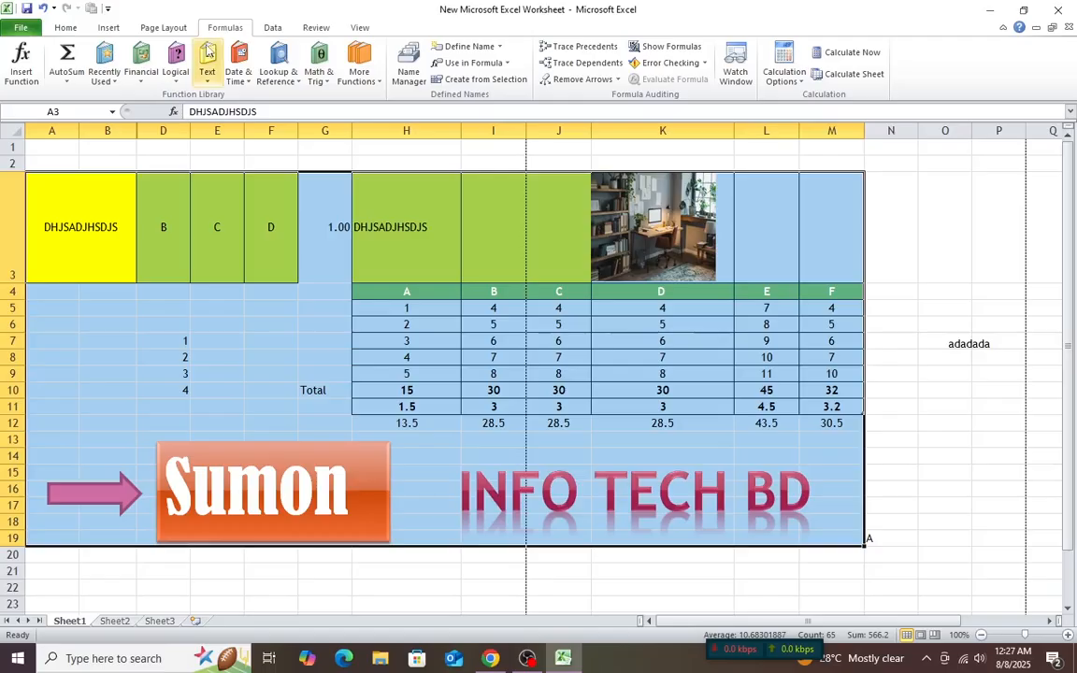
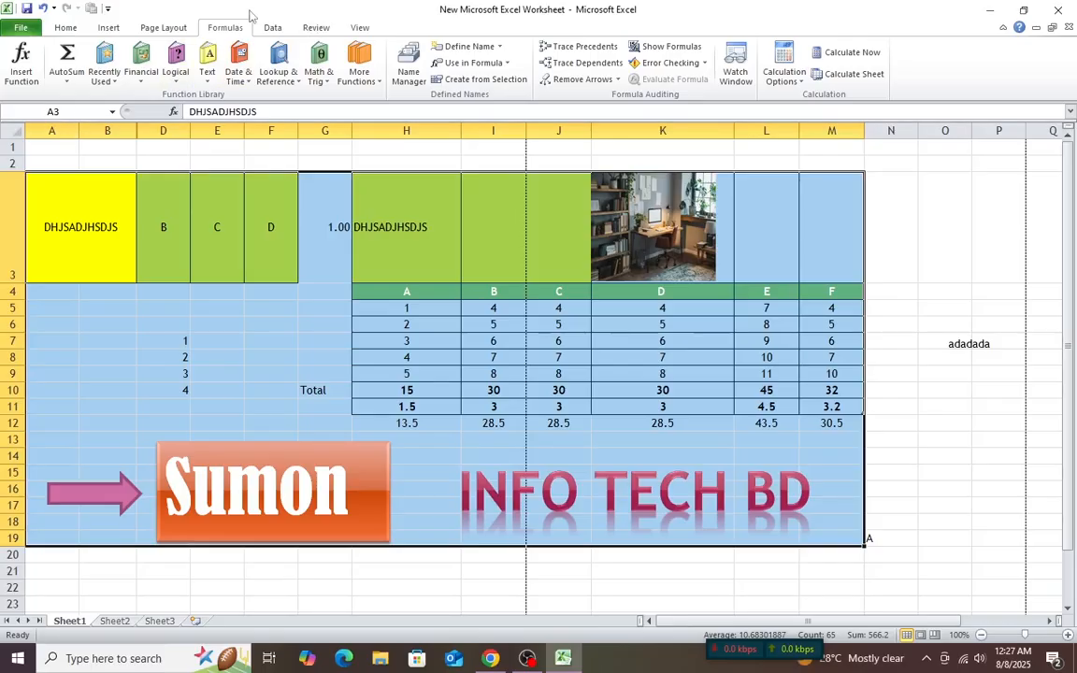
left_click(273, 28)
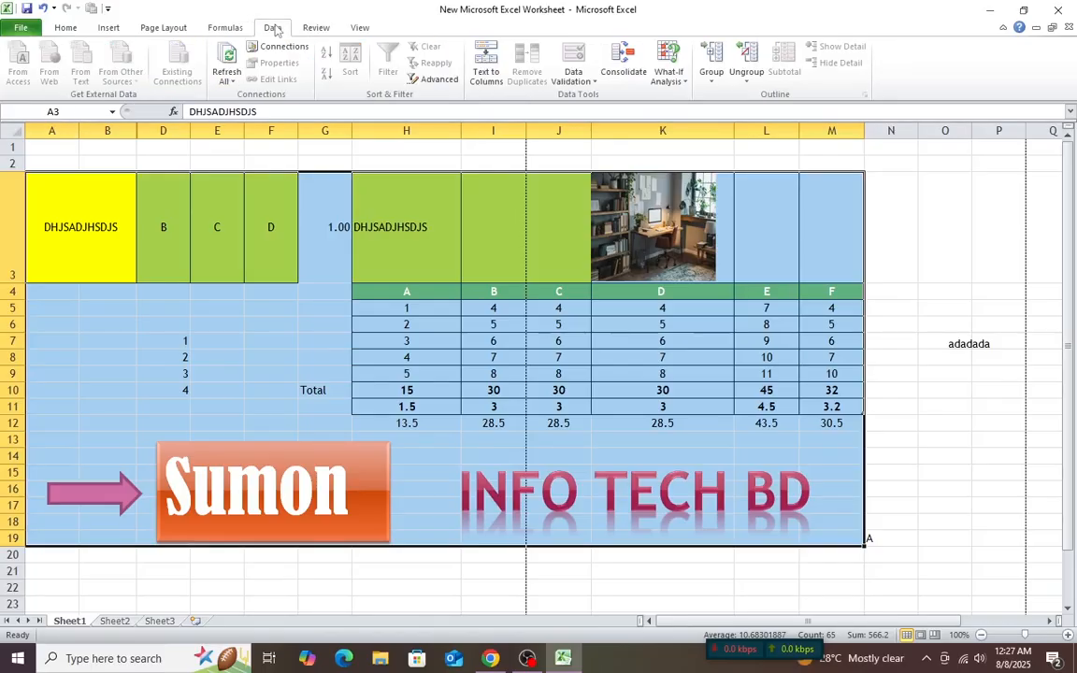
left_click(464, 357)
left_click(276, 307)
left_click(483, 360)
left_click(157, 225)
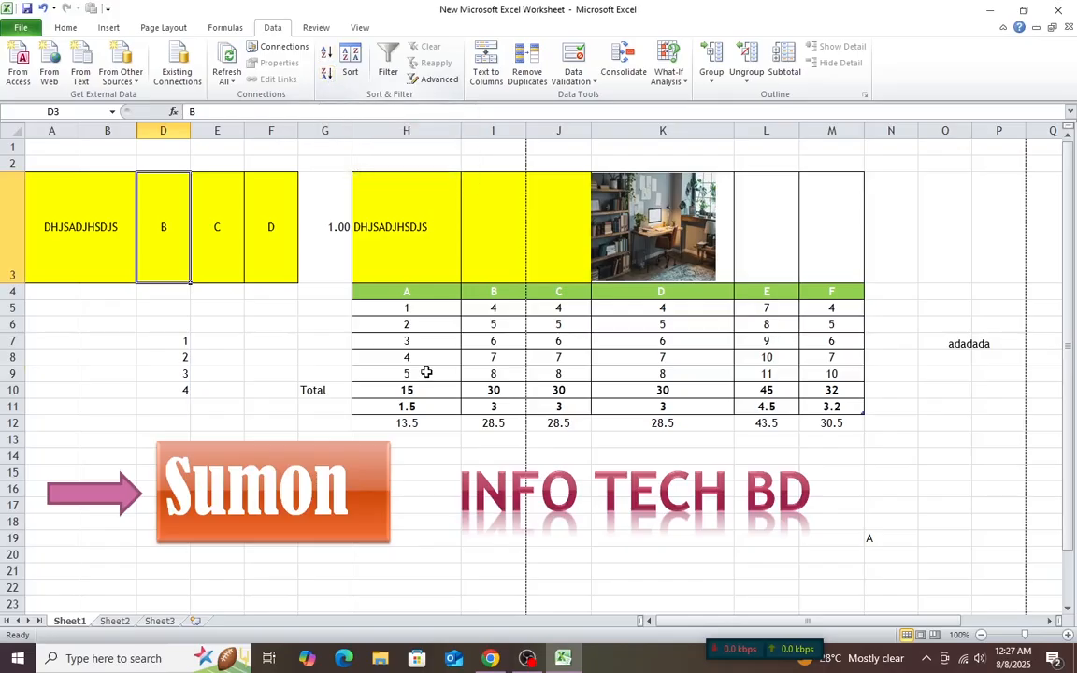
left_click(425, 373)
scroll(424, 393, "down", 5)
left_click(311, 381)
scroll(311, 382, "up", 5)
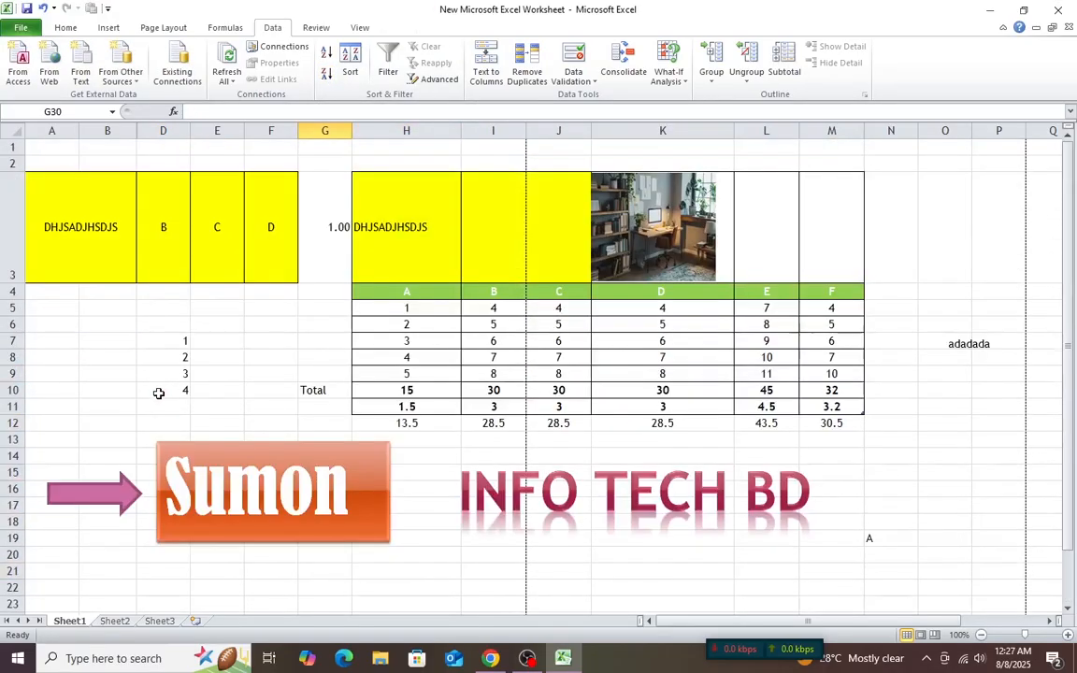
Sort the table by the values in H5:H11 from largest to smallest.
left_click_drag(166, 343, 166, 364)
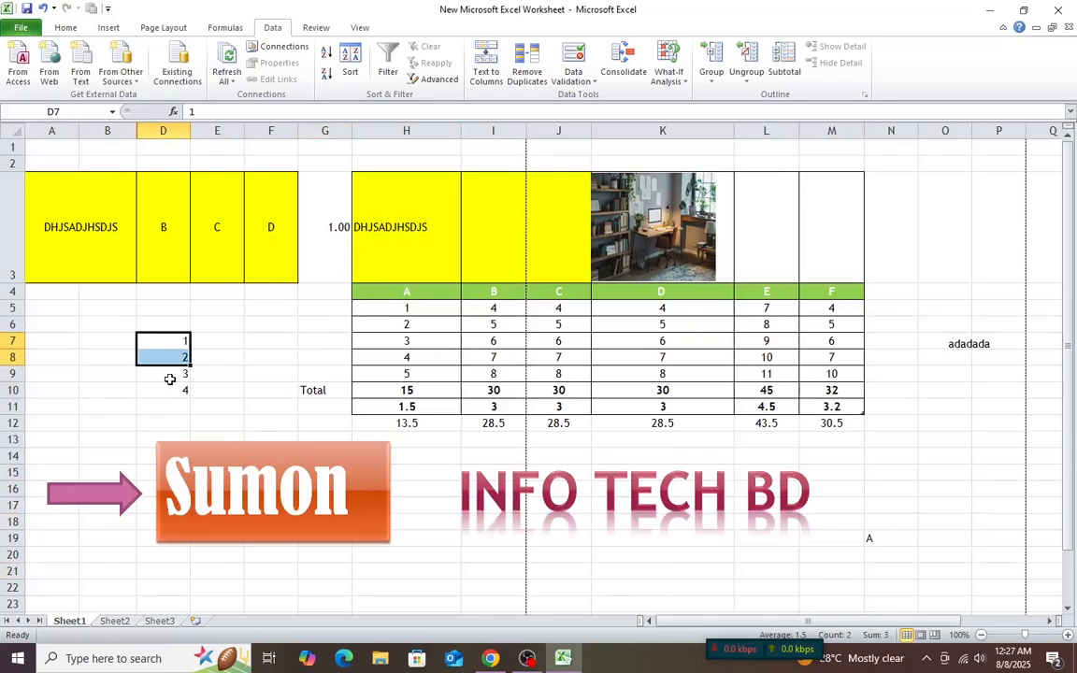
left_click(389, 337)
left_click(397, 312)
left_click_drag(398, 318, 411, 408)
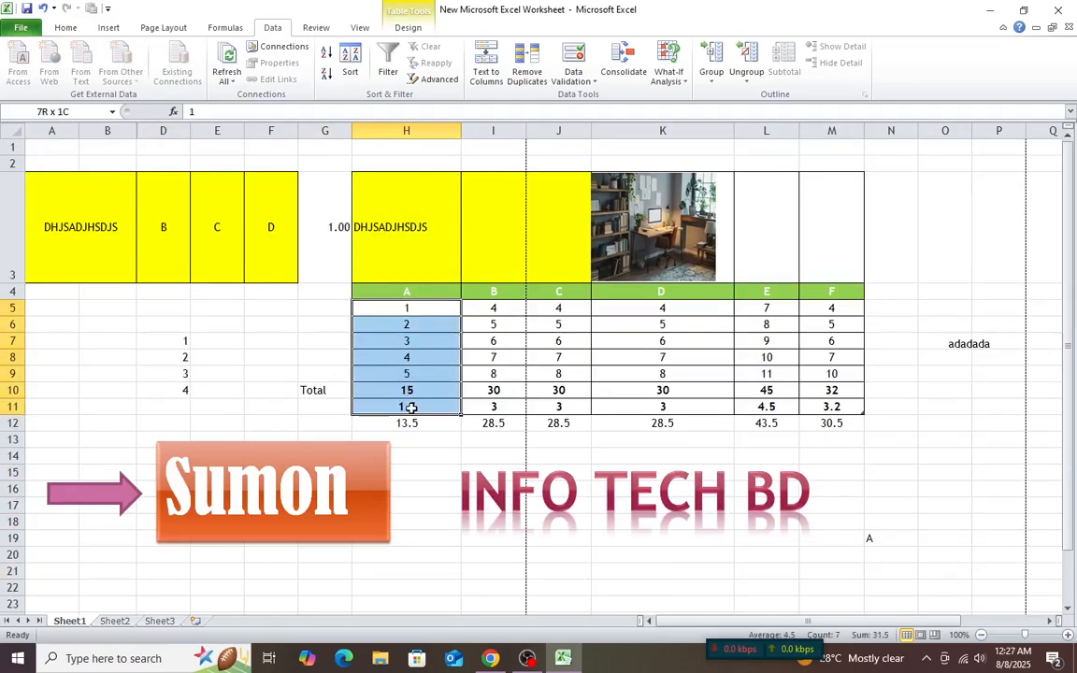
left_click(328, 74)
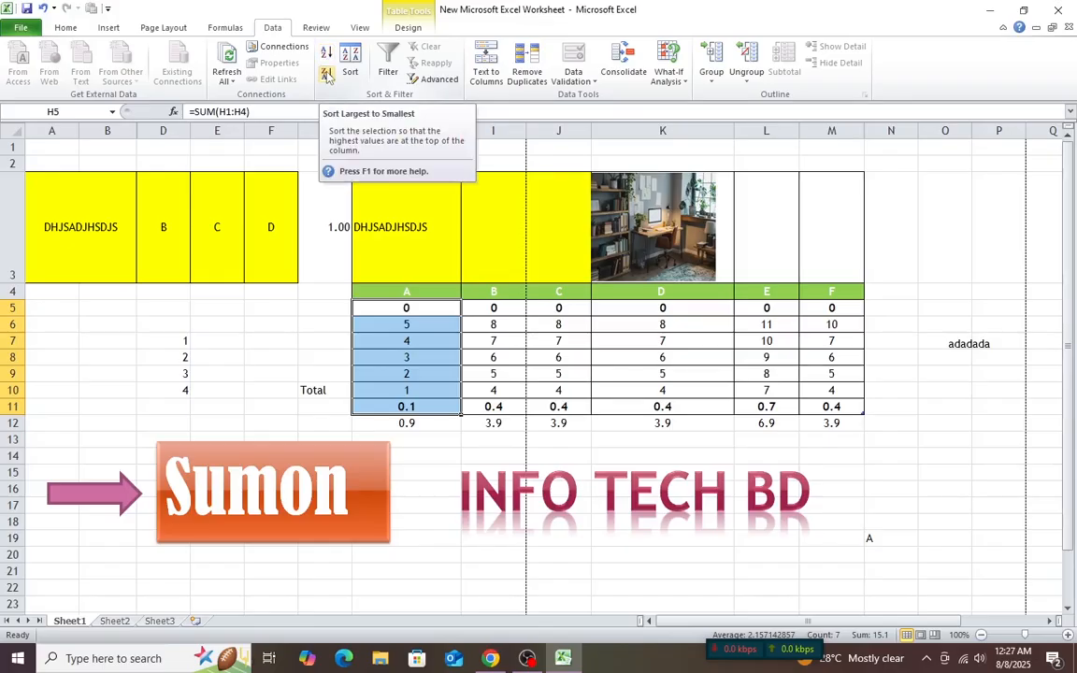
Review the column, sort-on and order choices of the custom Sort settings for the table without applying a sort.
left_click(348, 71)
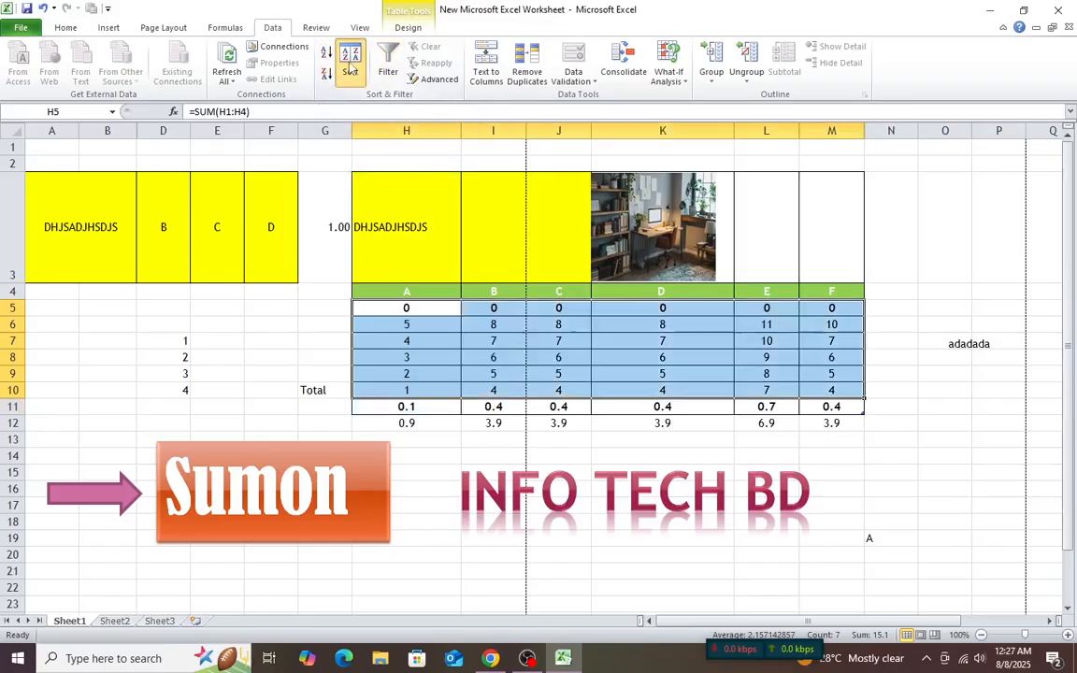
left_click_drag(627, 280, 371, 366)
left_click(248, 423)
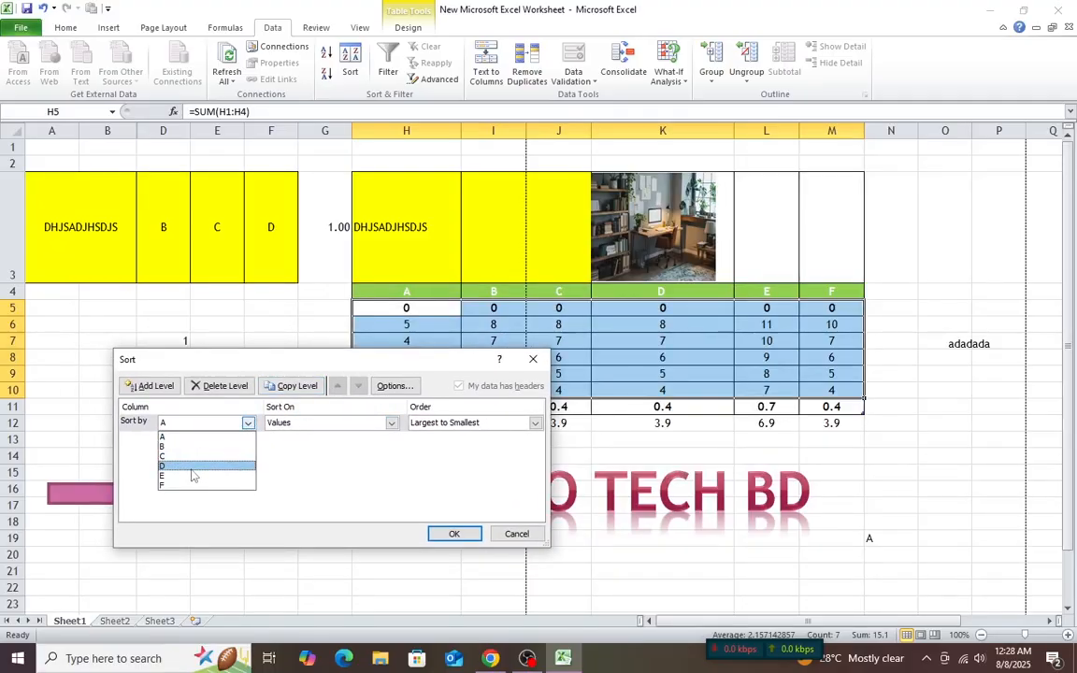
left_click(291, 463)
left_click(391, 423)
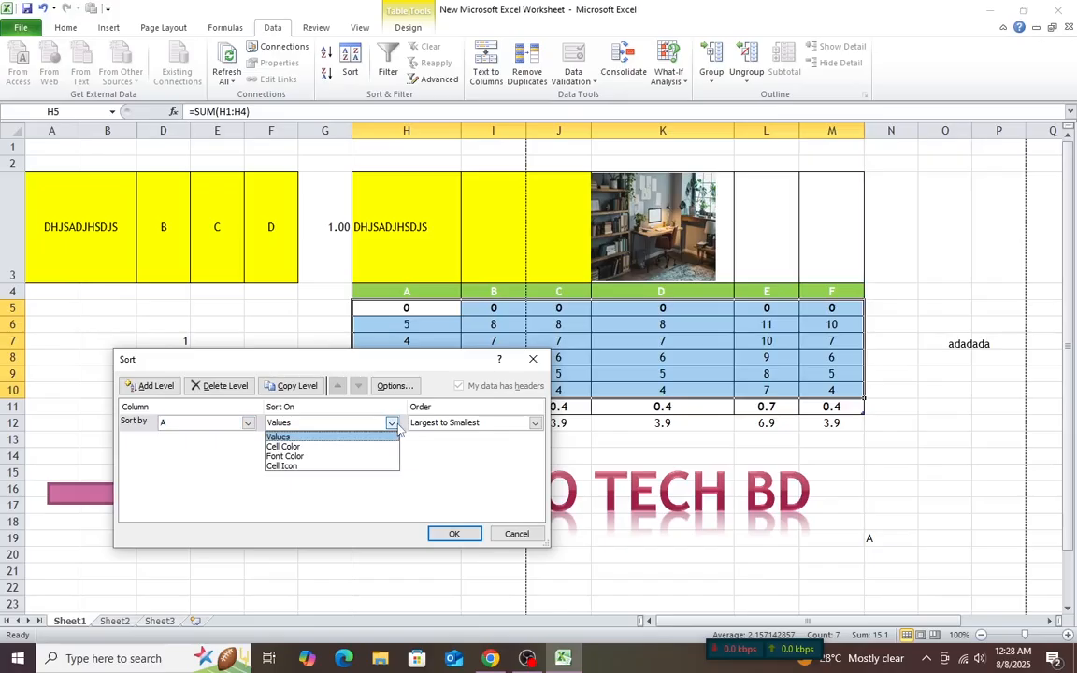
left_click(475, 456)
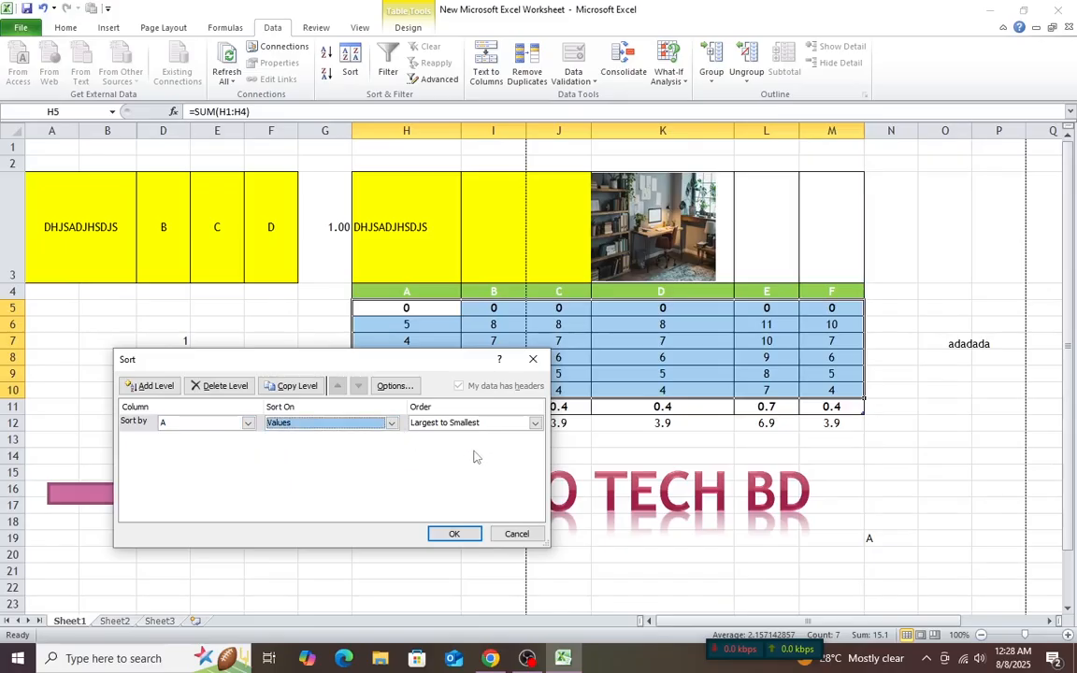
left_click(534, 423)
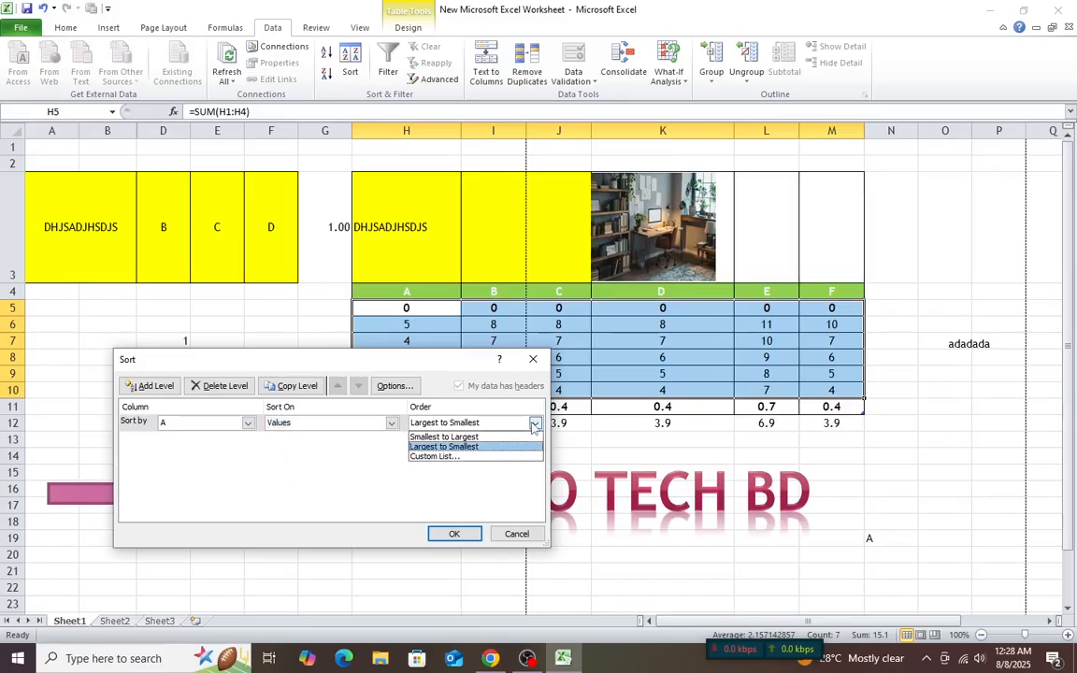
left_click(363, 456)
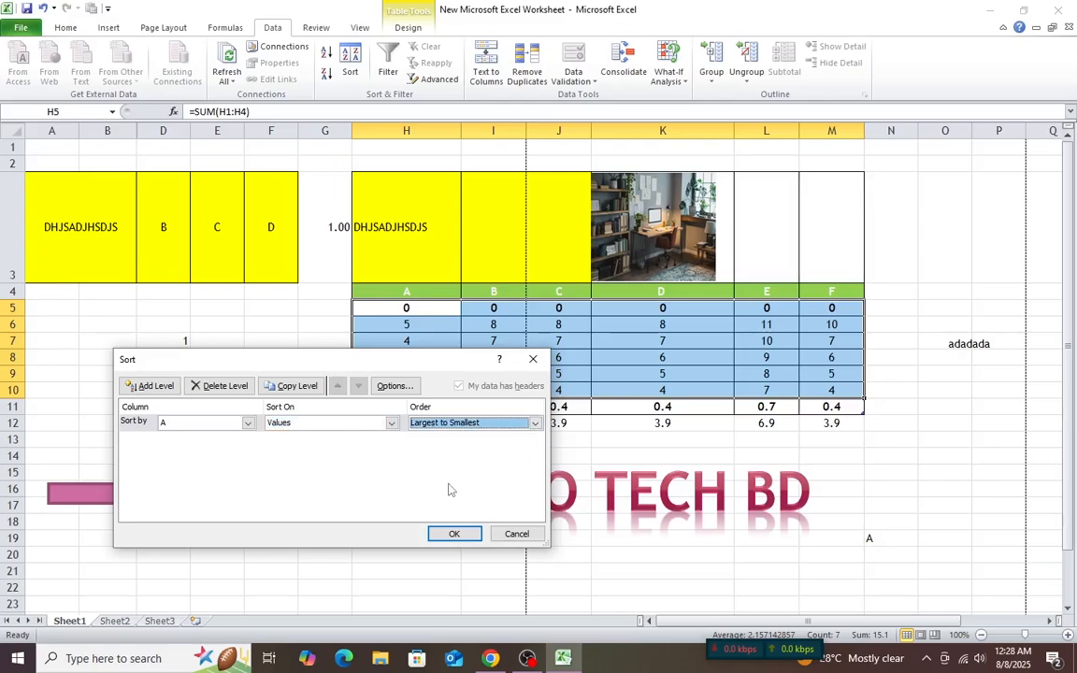
left_click(510, 535)
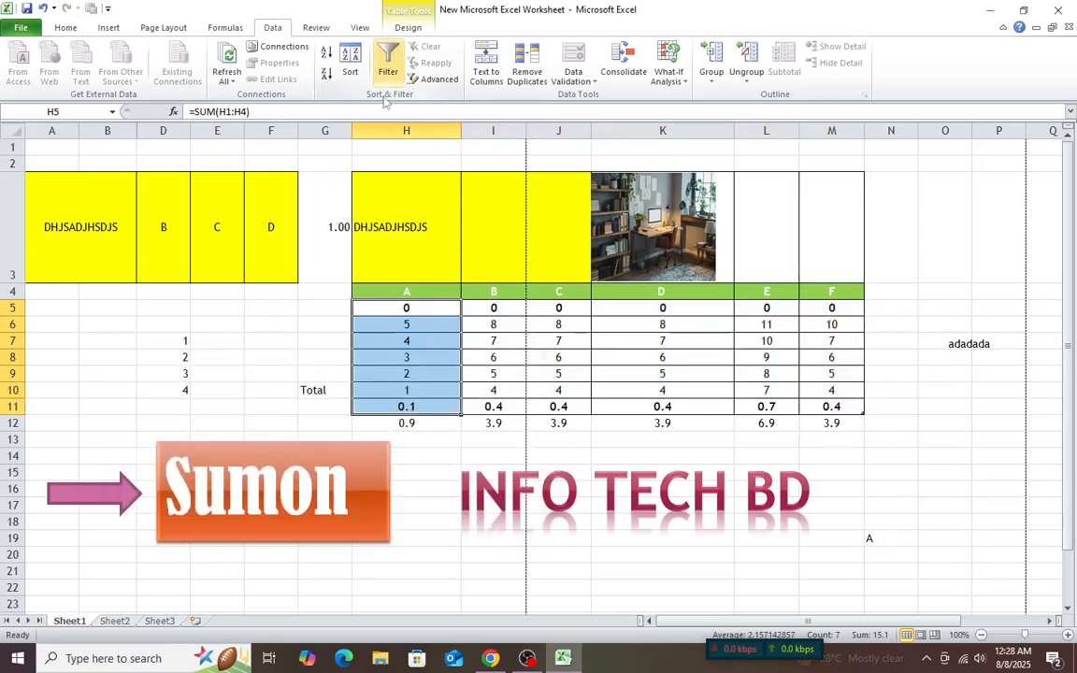
Turn on filtering for the table's header row H4:M4.
left_click(334, 198)
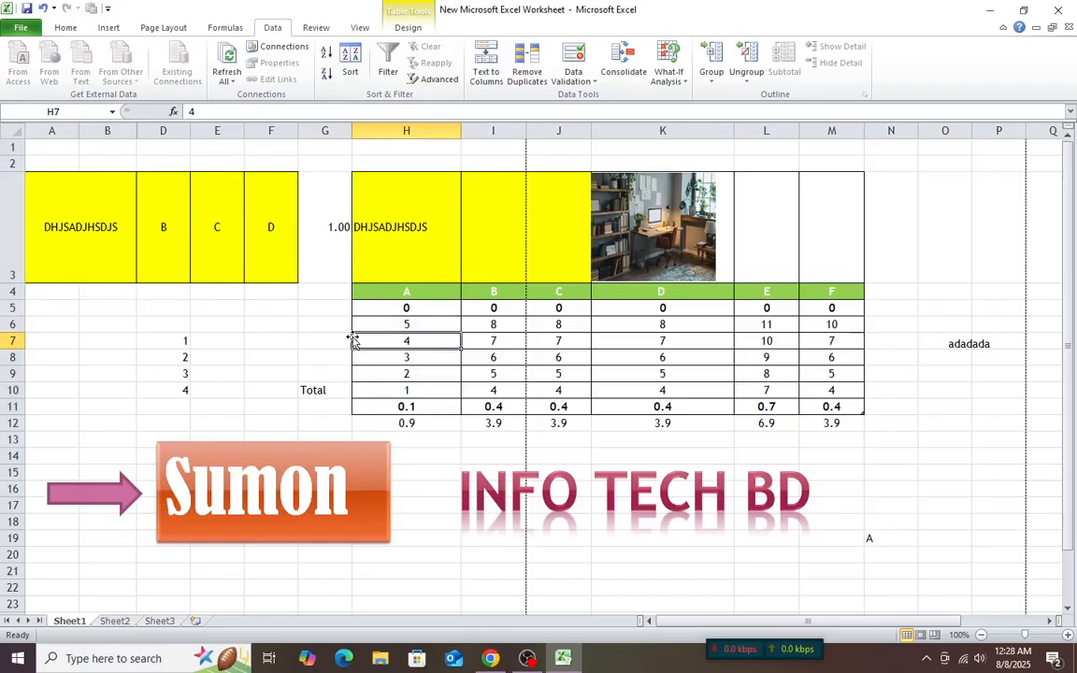
left_click_drag(366, 291, 819, 289)
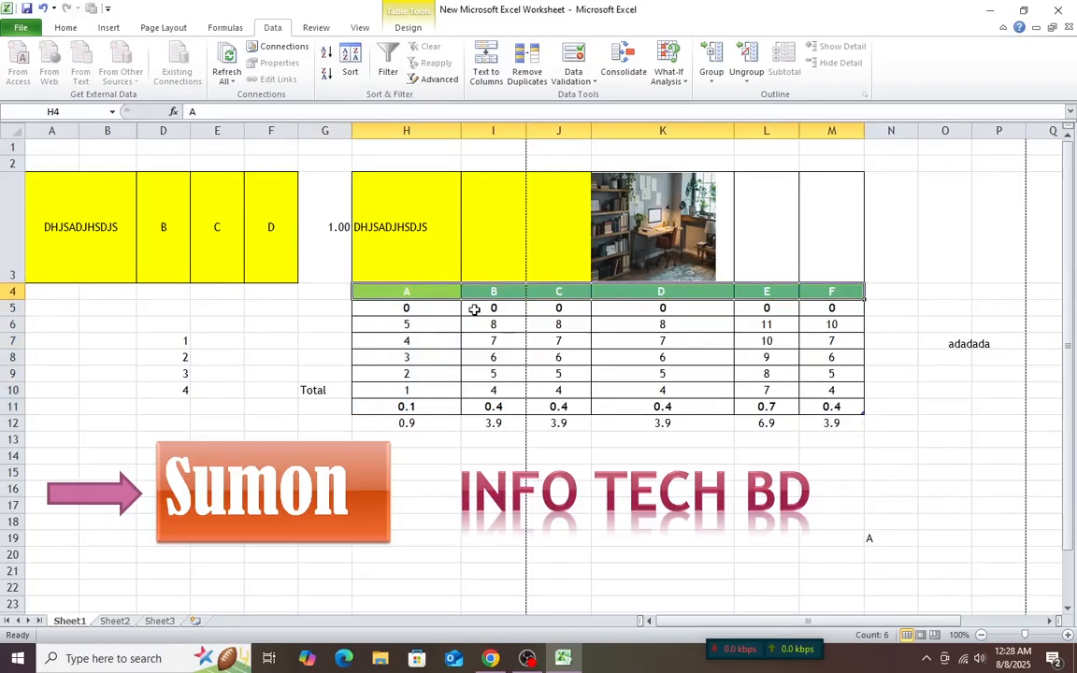
left_click(387, 64)
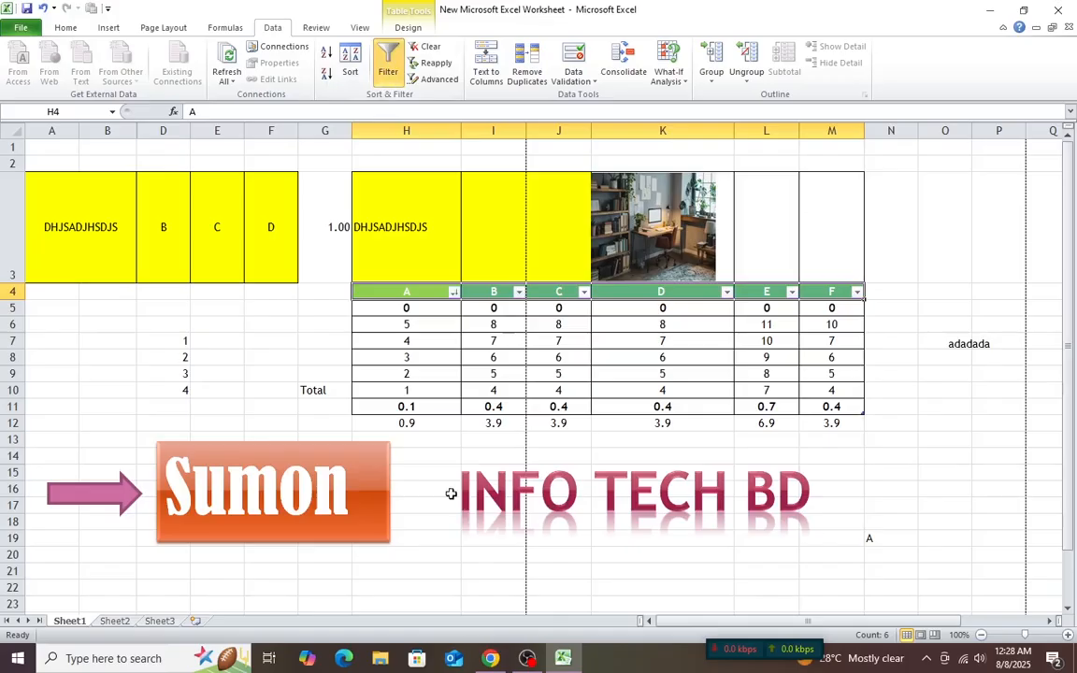
left_click(416, 470)
left_click_drag(404, 308, 825, 423)
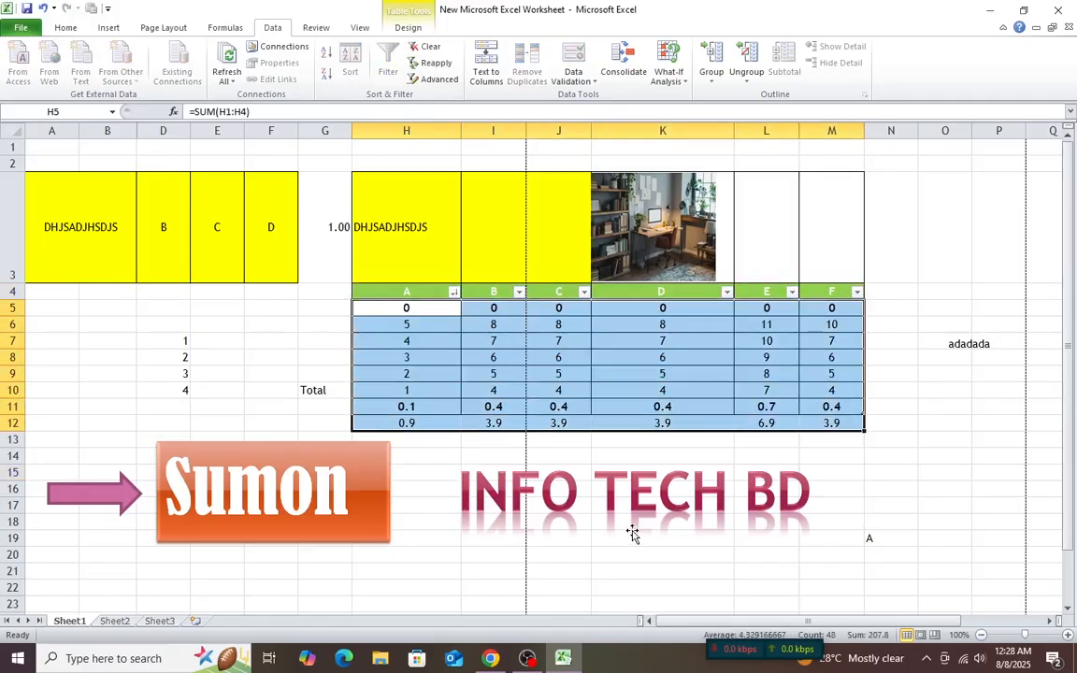
left_click(425, 505)
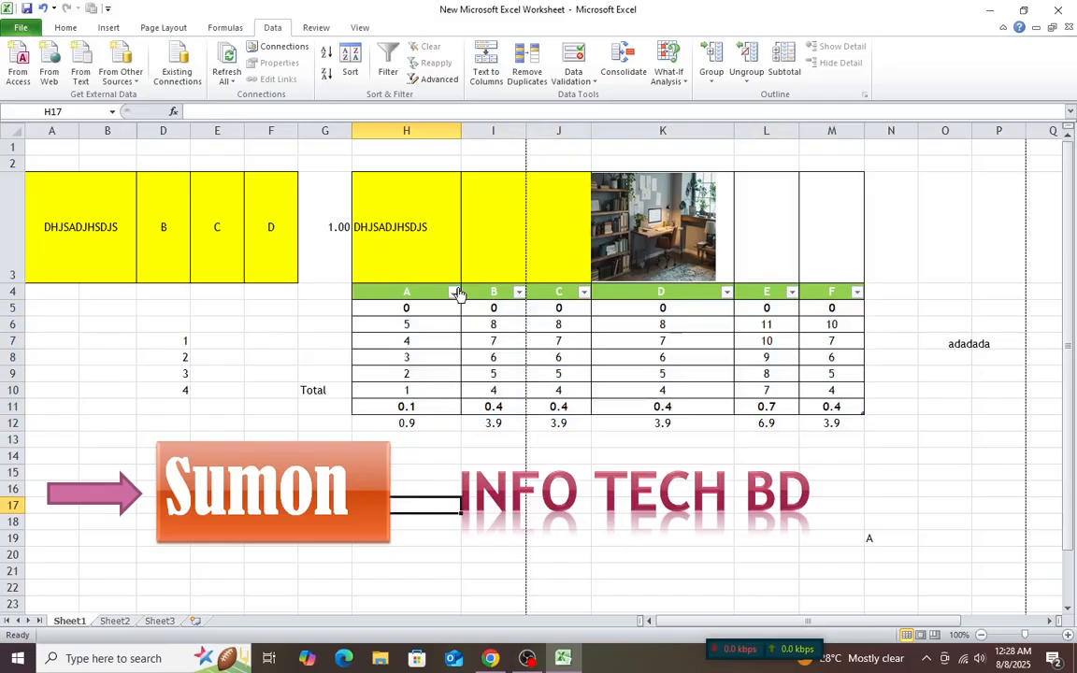
Examine the filter choices of table columns A, B, C and D without applying any filter.
left_click(456, 293)
left_click(307, 431)
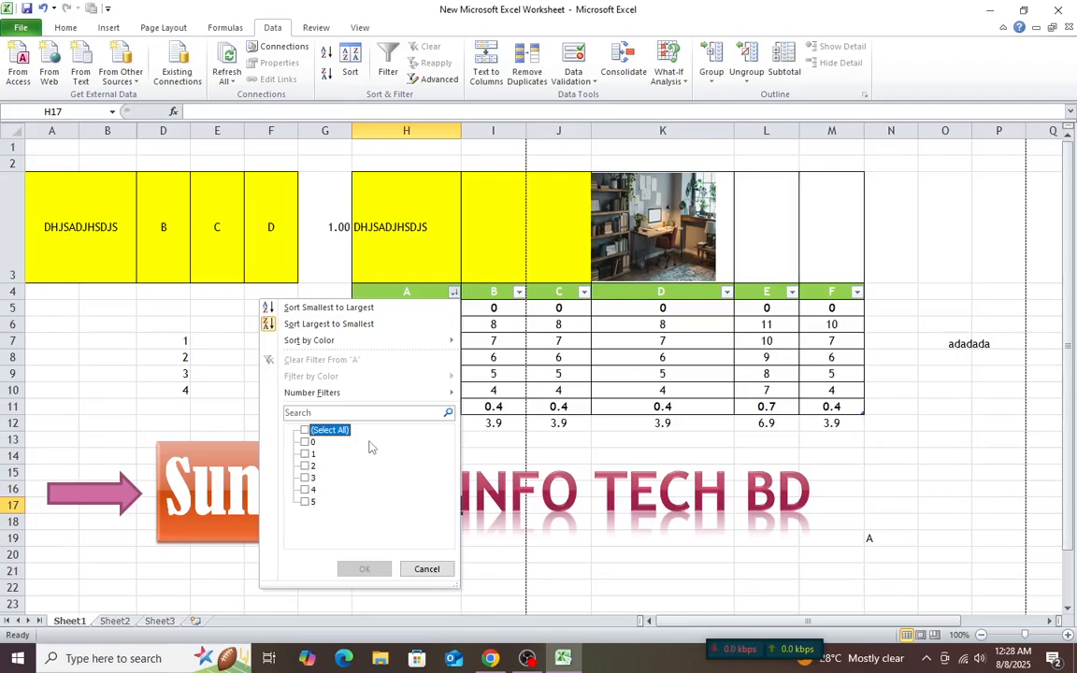
left_click(561, 352)
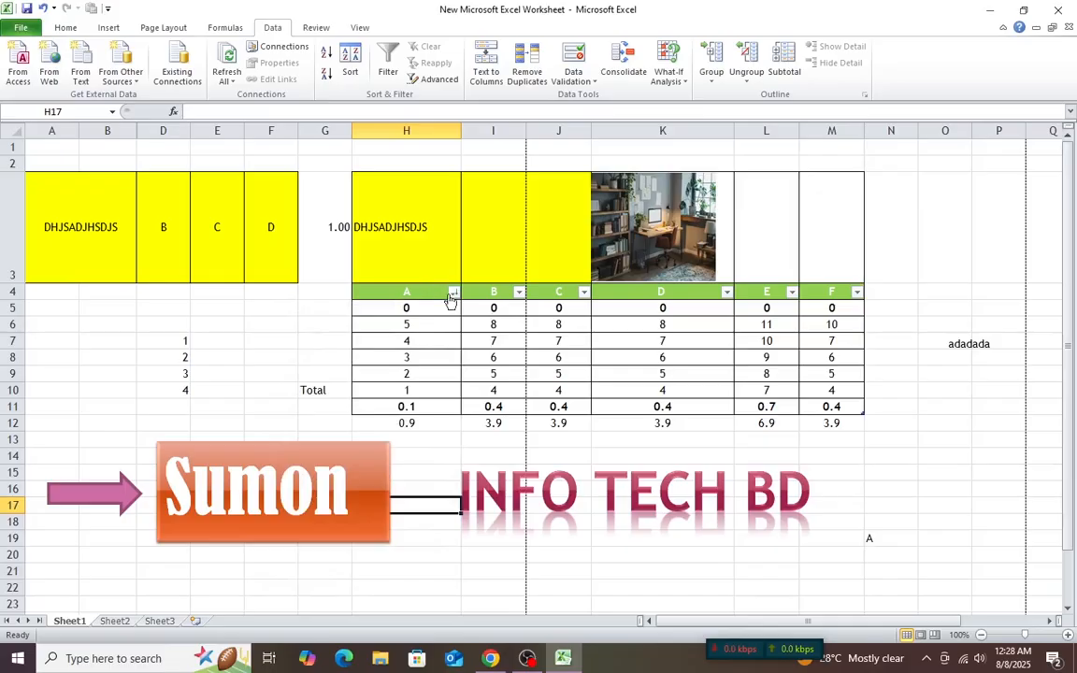
left_click(454, 292)
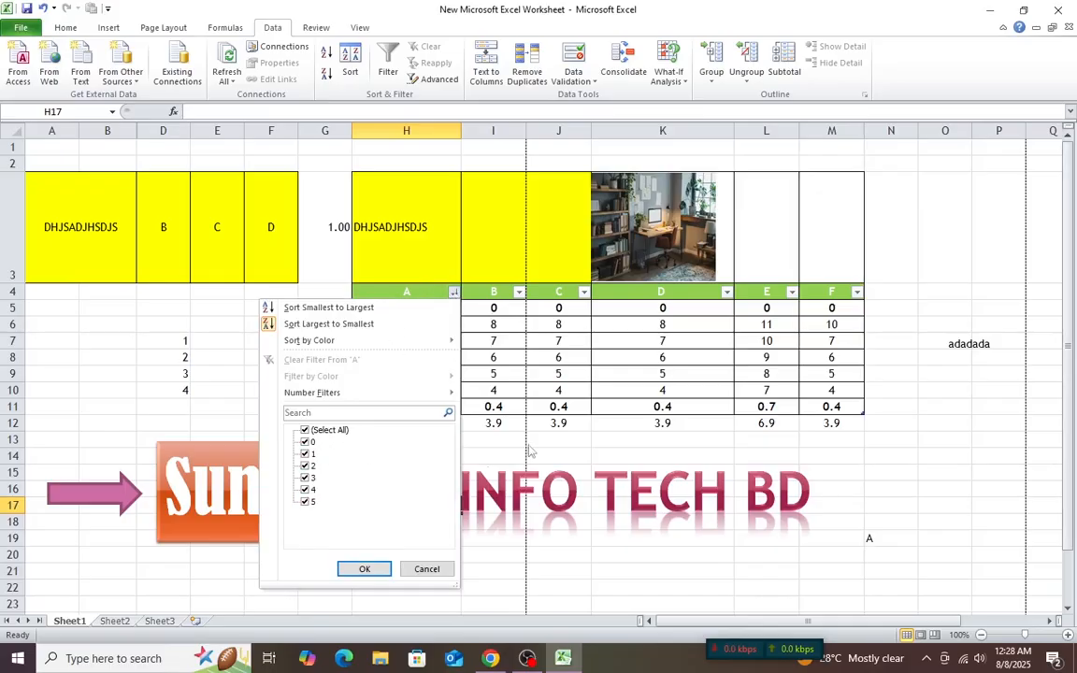
left_click(495, 378)
left_click(520, 293)
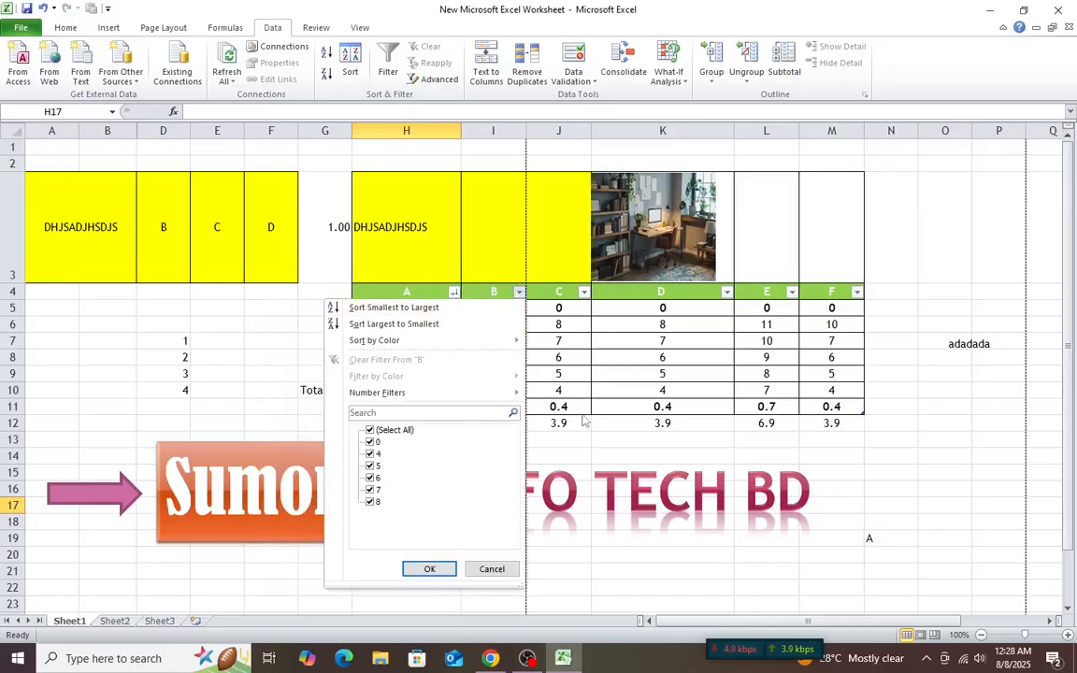
left_click(581, 421)
left_click(520, 293)
left_click(581, 376)
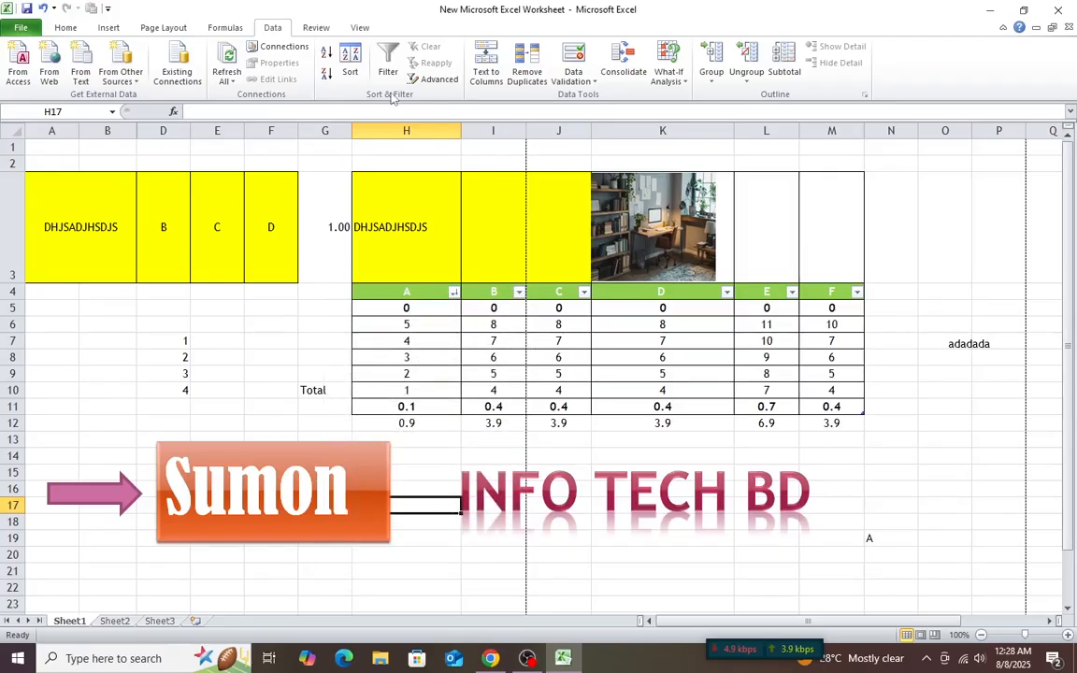
left_click(453, 292)
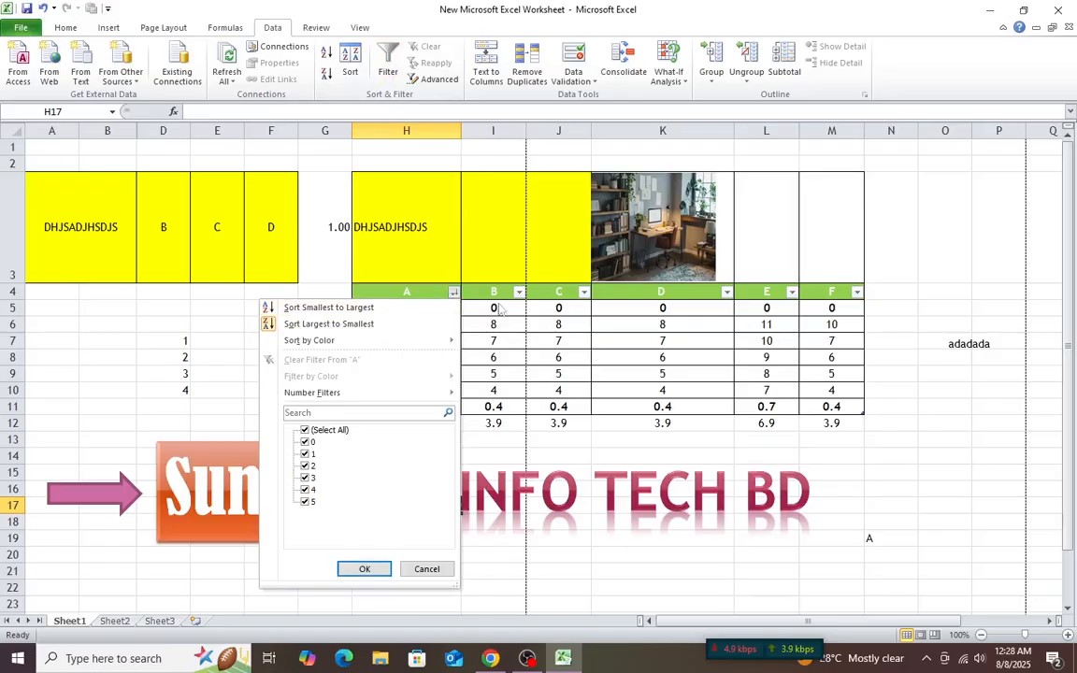
left_click(584, 293)
left_click(585, 293)
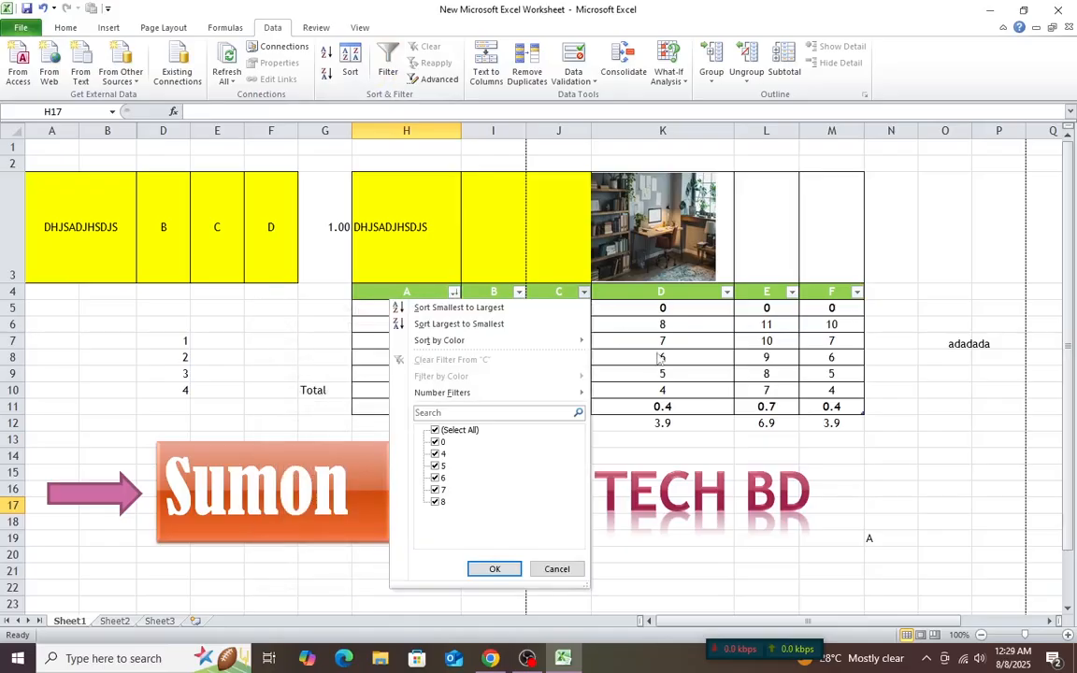
left_click(654, 354)
left_click(727, 293)
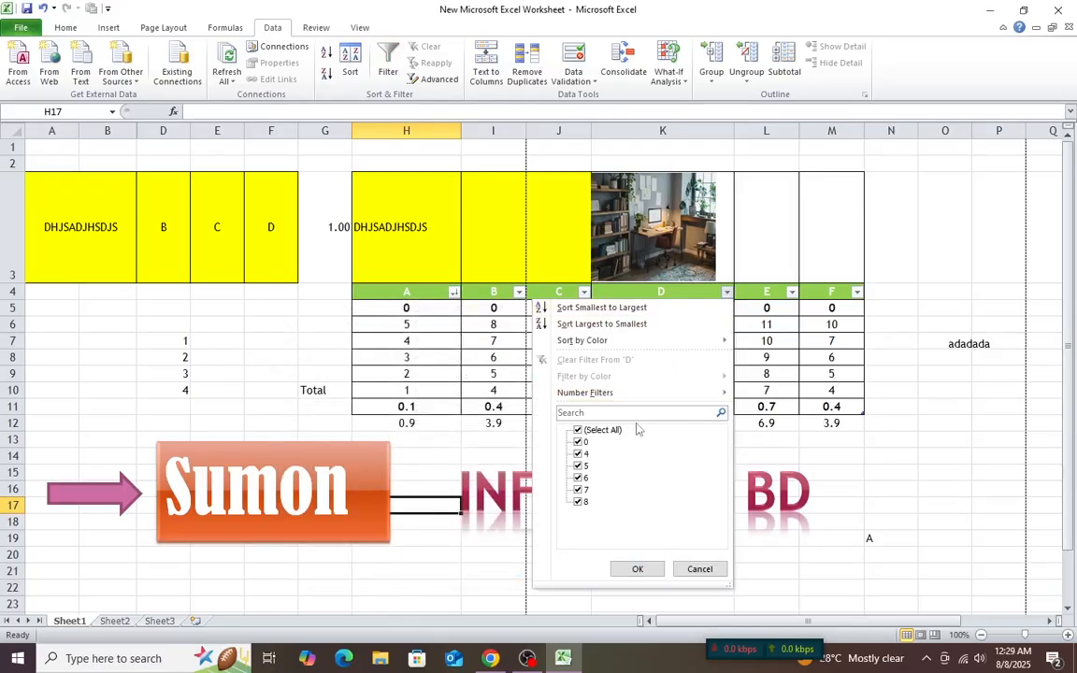
left_click(496, 394)
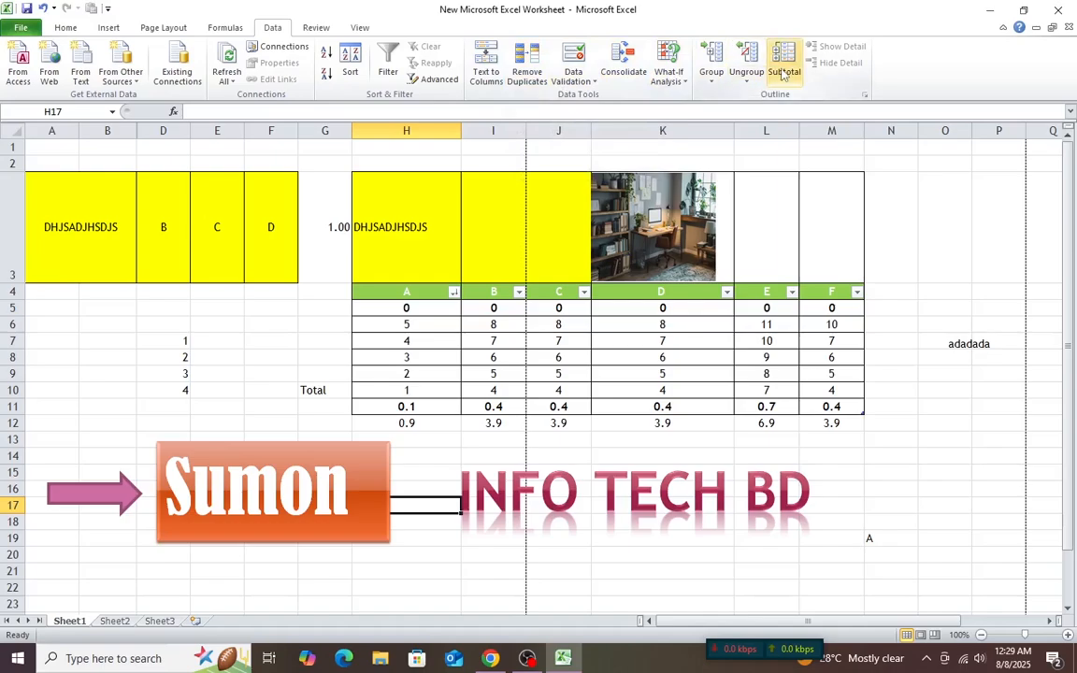
left_click(488, 372)
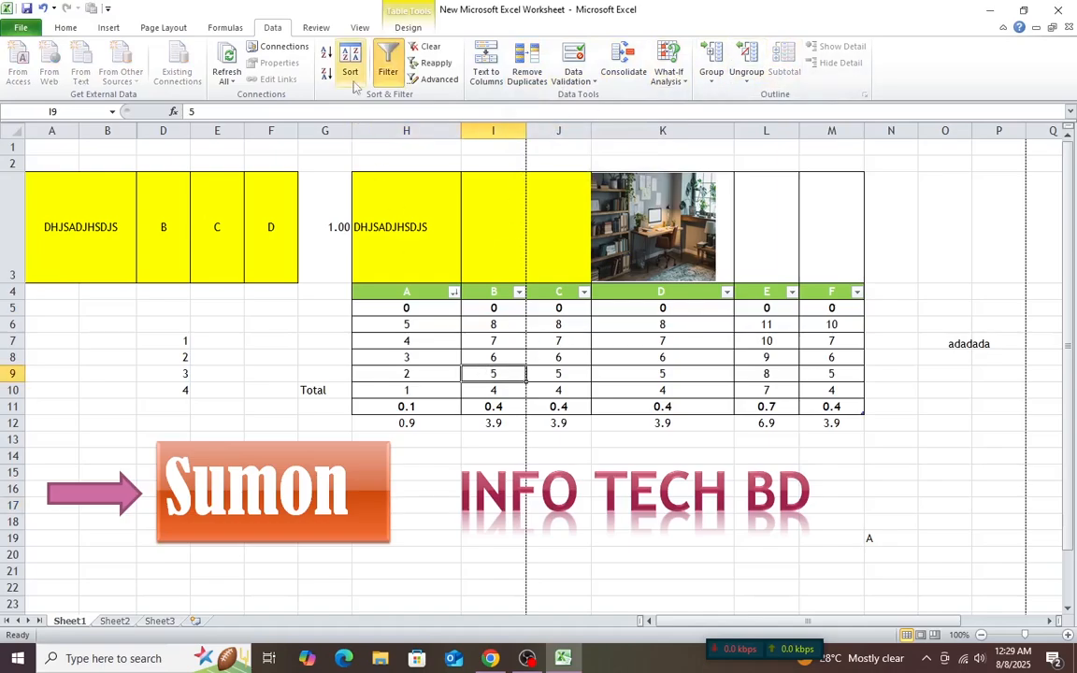
left_click(327, 29)
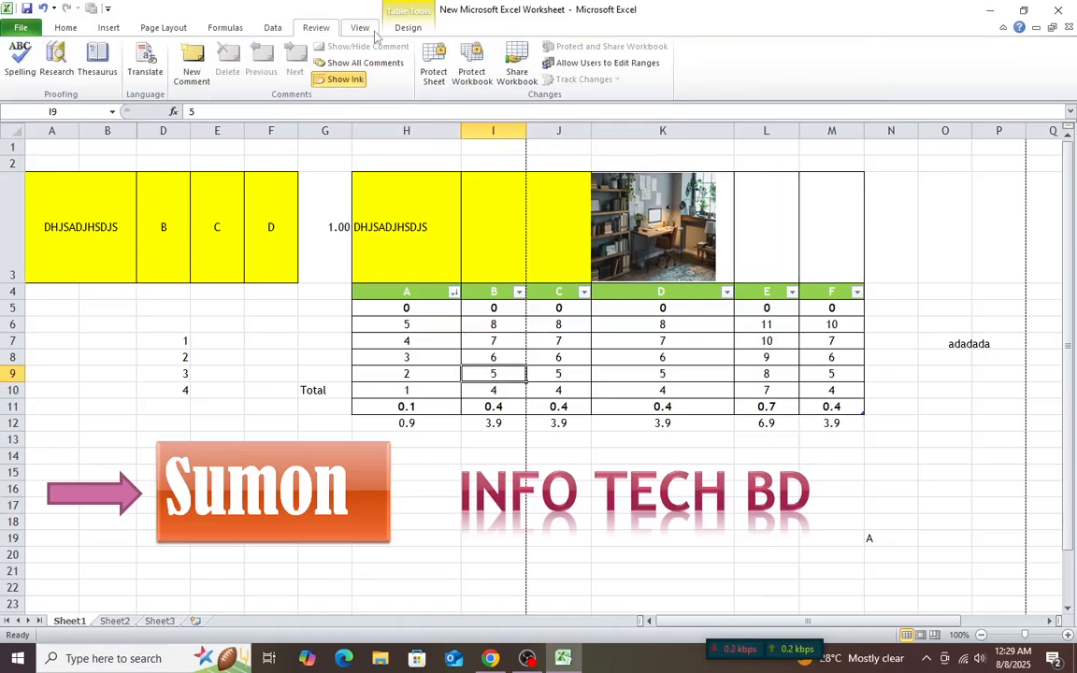
left_click(365, 29)
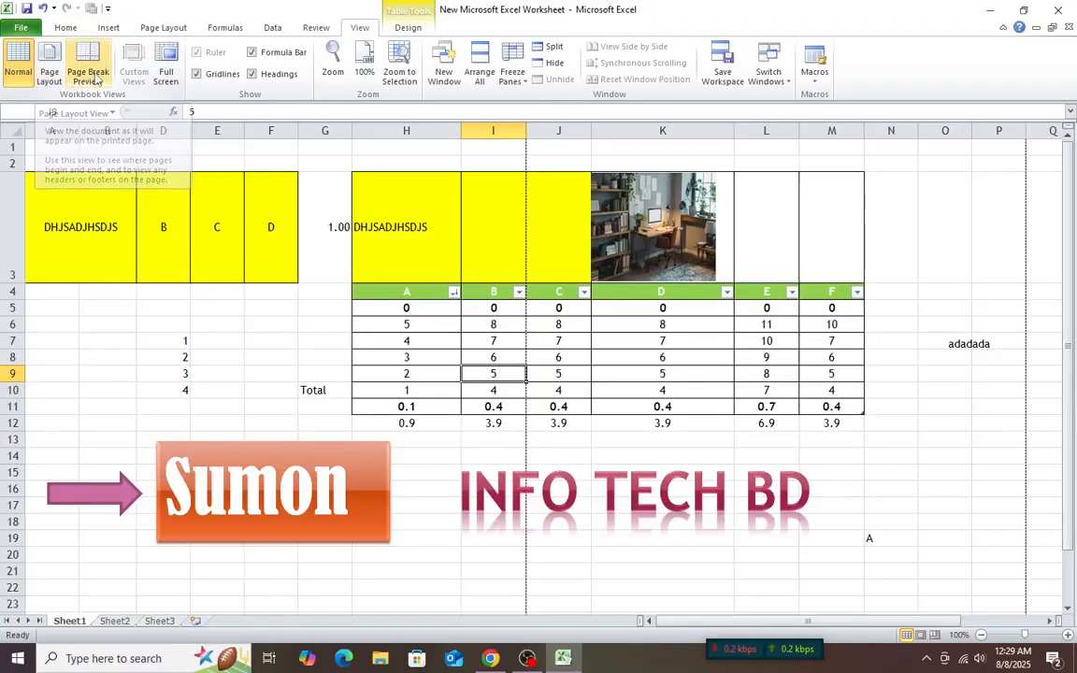
left_click(623, 424)
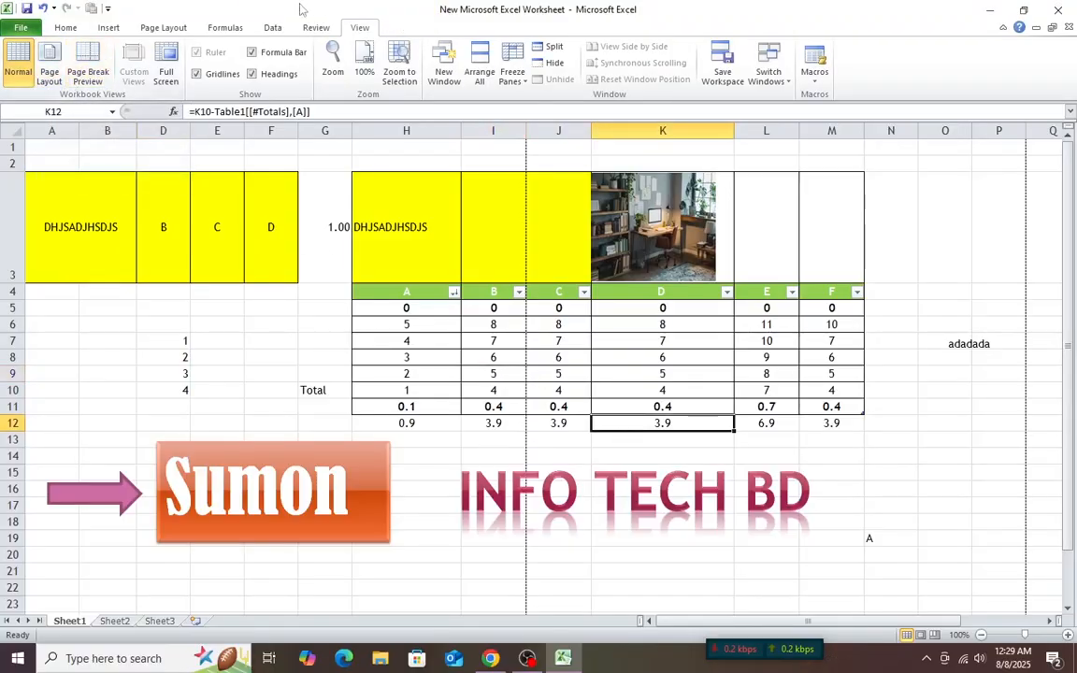
left_click(65, 28)
left_click(109, 29)
left_click(163, 28)
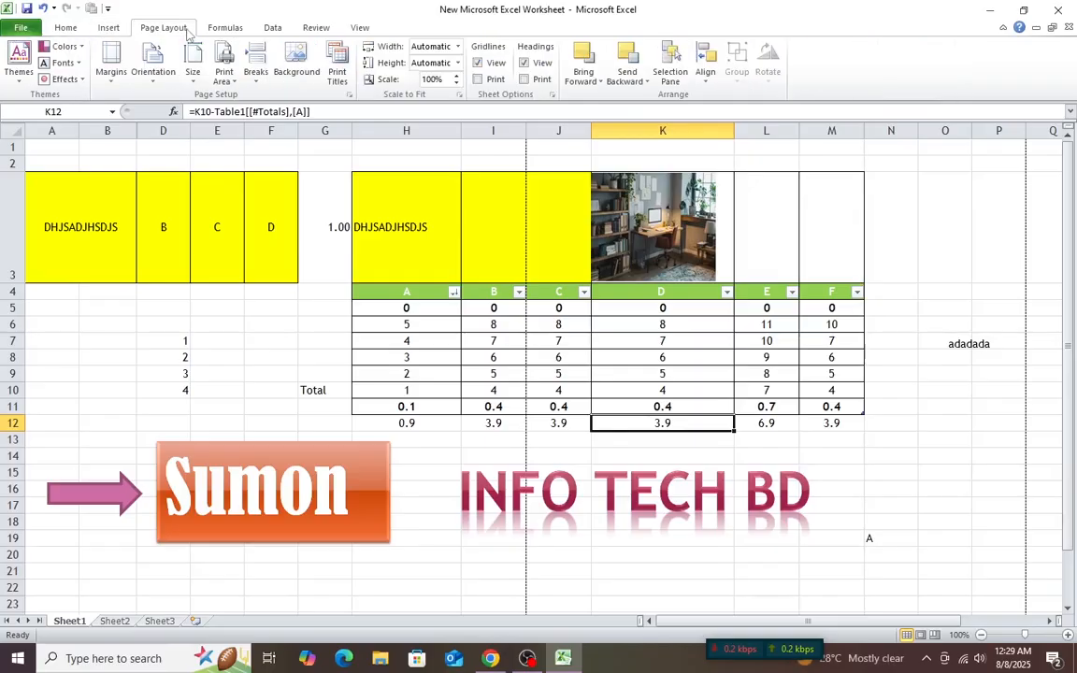
left_click(66, 28)
left_click(272, 28)
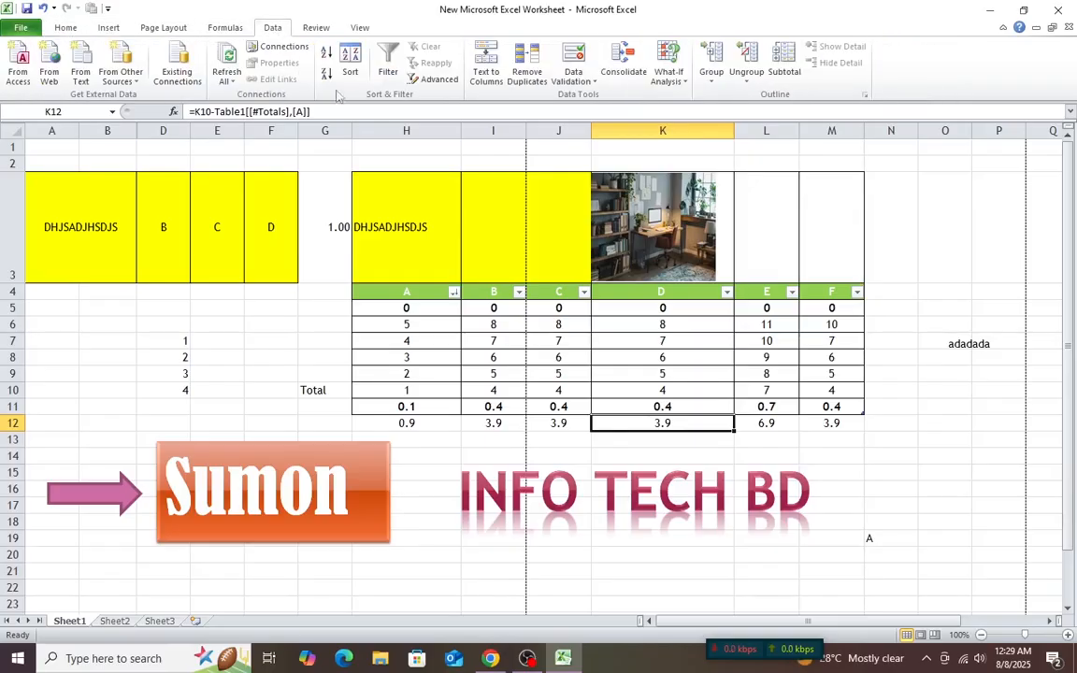
left_click(262, 342)
scroll(269, 385, "down", 5)
scroll(269, 386, "down", 1)
scroll(272, 389, "up", 6)
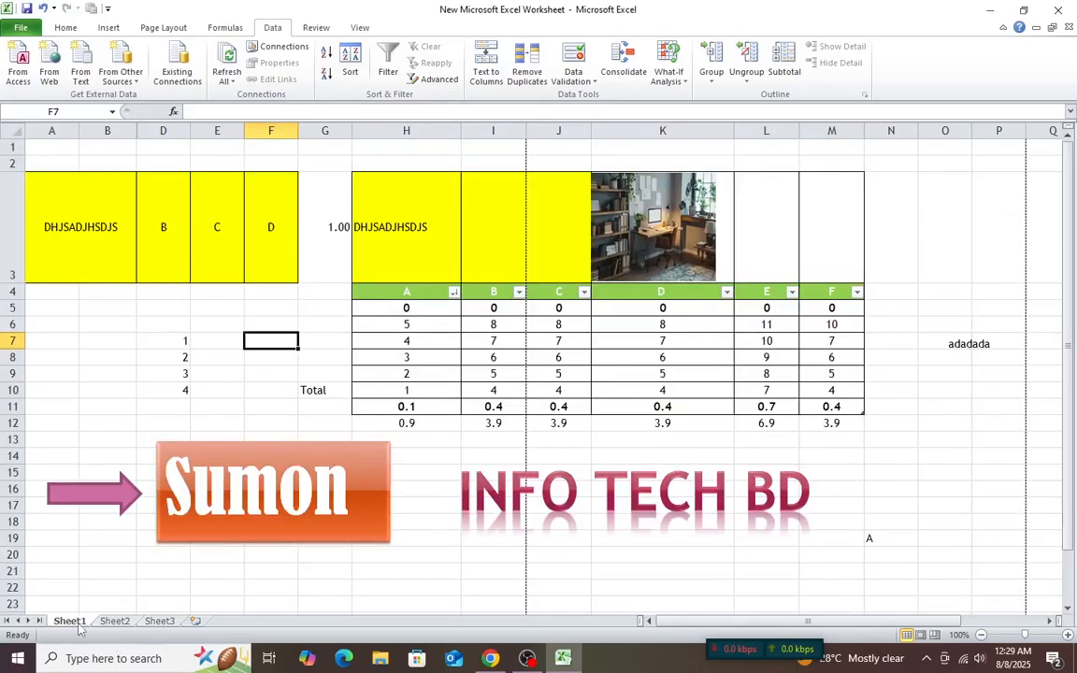
Look through the contents of Sheet1, Sheet2 and Sheet3.
left_click(112, 622)
left_click(67, 621)
left_click(101, 622)
left_click(73, 622)
left_click(114, 622)
left_click(157, 622)
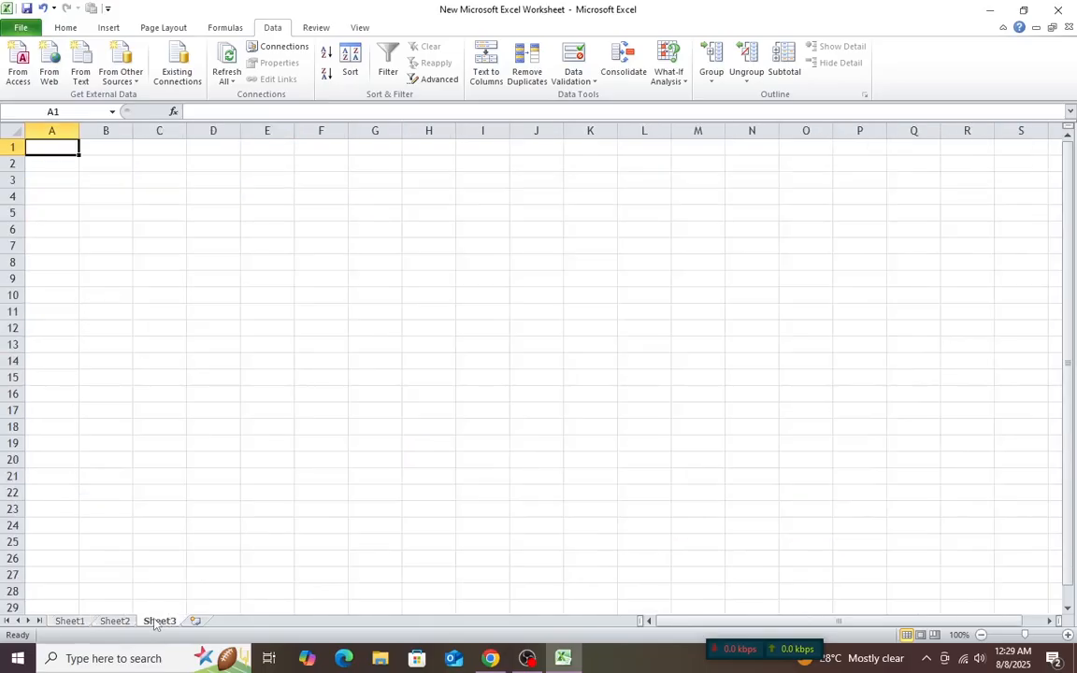
left_click(67, 622)
left_click(152, 622)
Add six new blank worksheets after Sheet3.
left_click(194, 622)
left_click(239, 621)
left_click(284, 622)
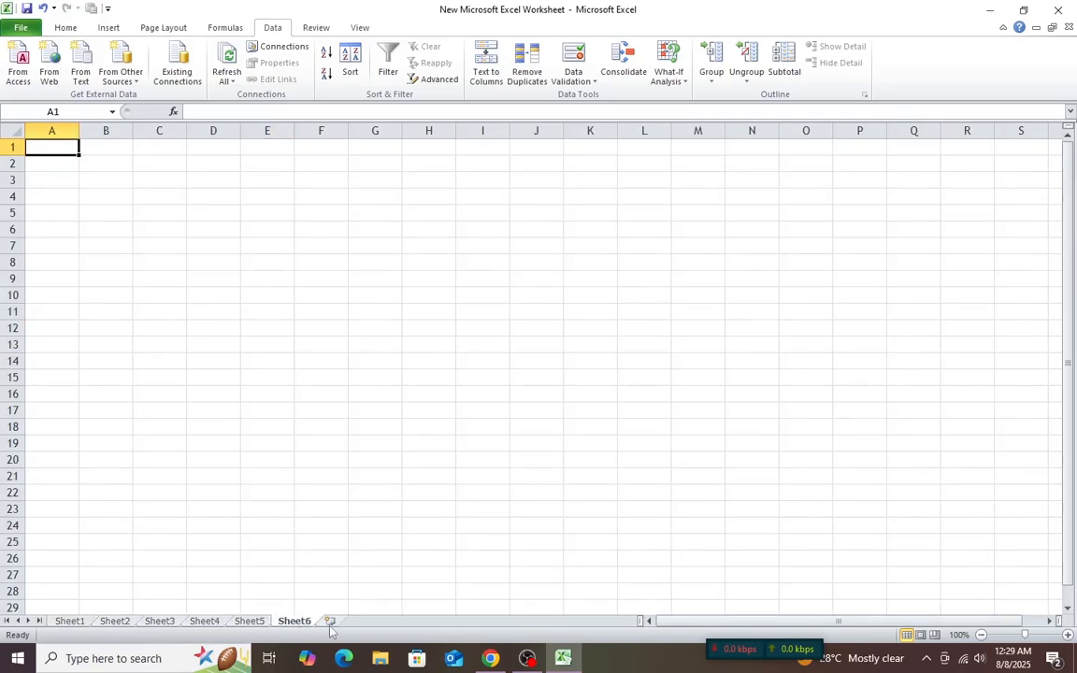
left_click(333, 622)
left_click(375, 622)
left_click(420, 622)
Rename Sheet1 to match the name written in the orange shape.
left_click(72, 622)
left_click(112, 622)
left_click(71, 622)
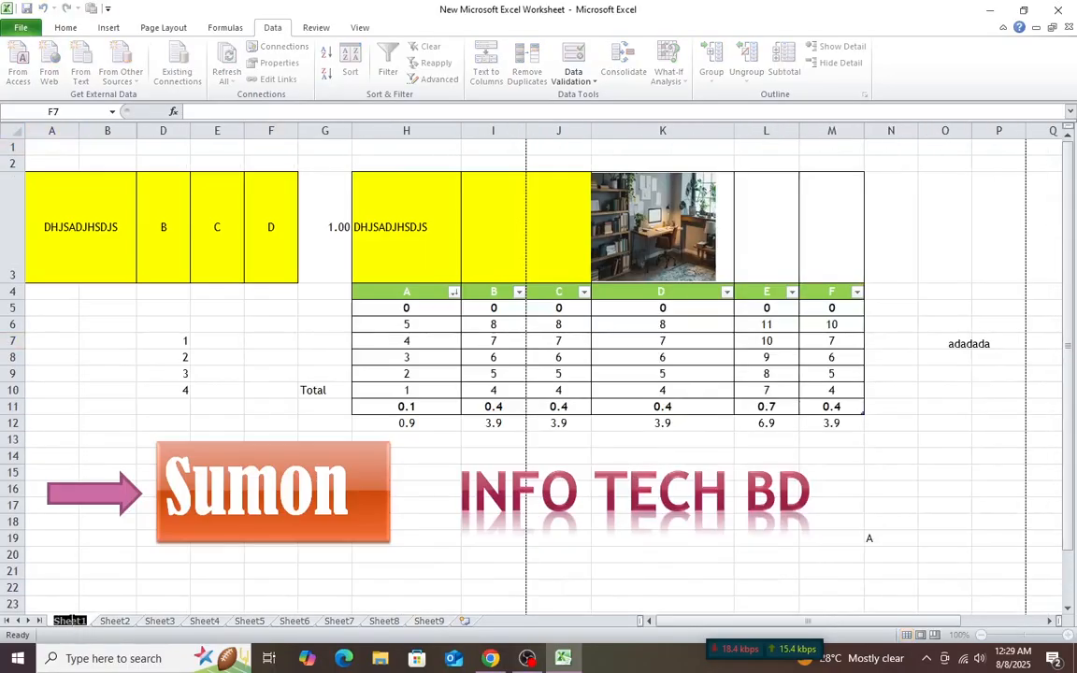
type("Sumon")
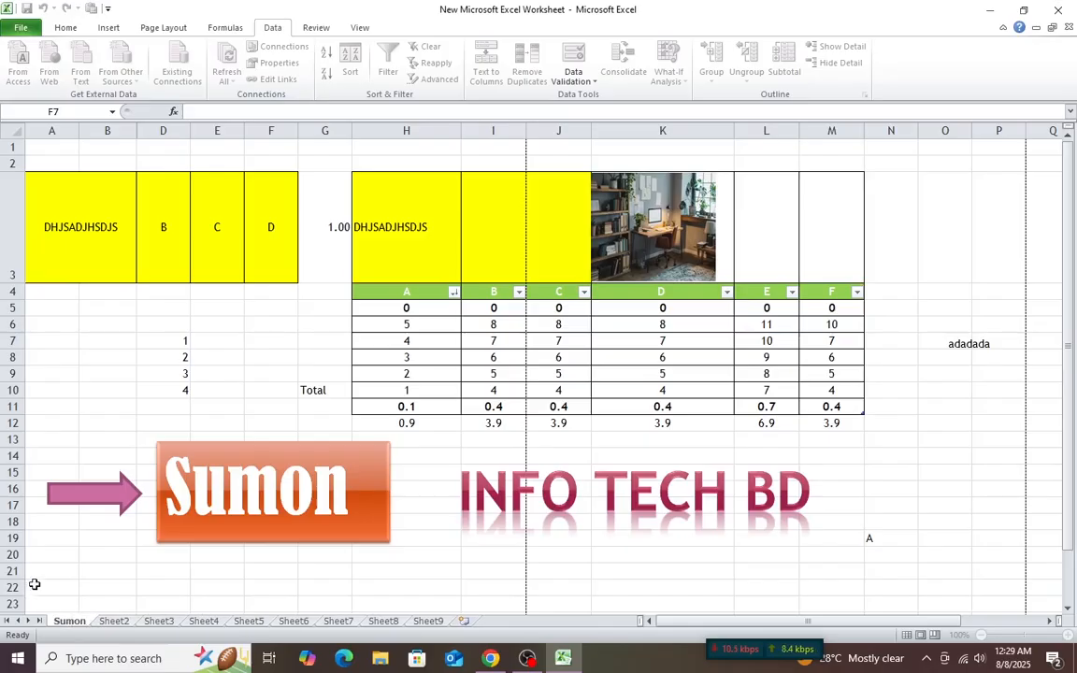
Rename Sheet2 as A and Sheet3 as B.
left_click(164, 587)
left_click(113, 622)
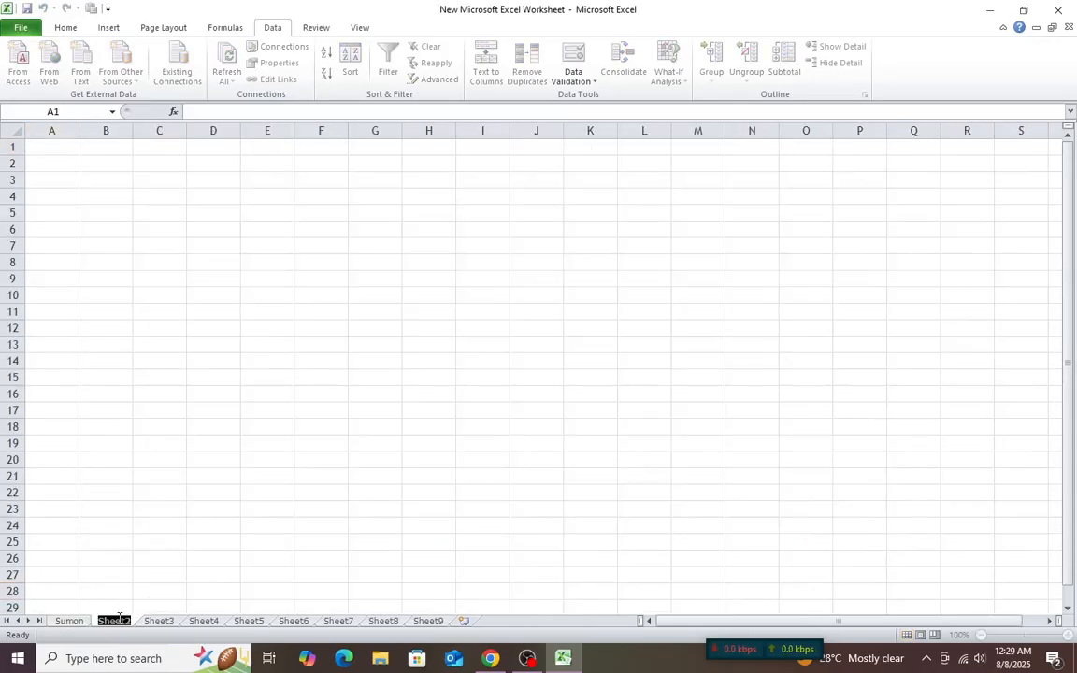
type("A")
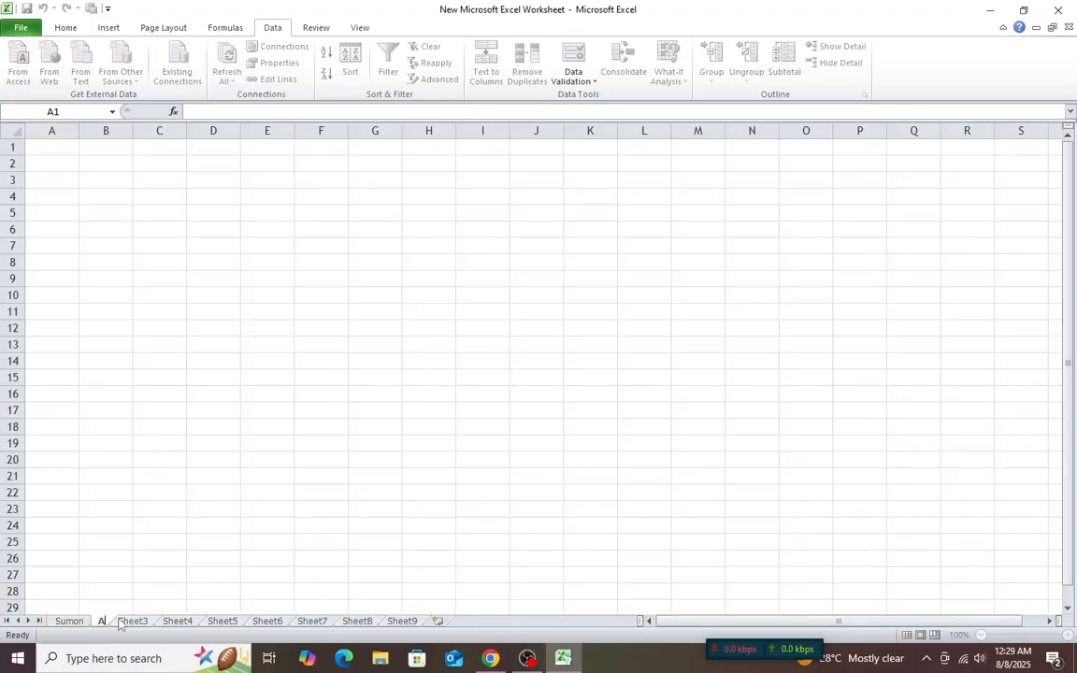
double_click(131, 622)
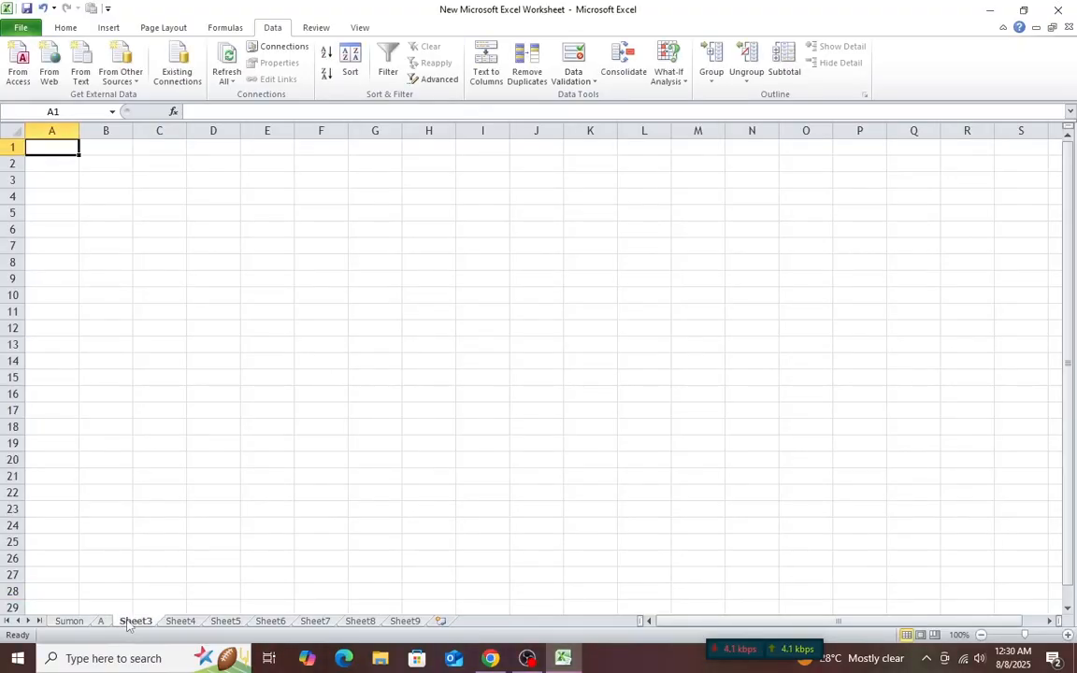
type("B")
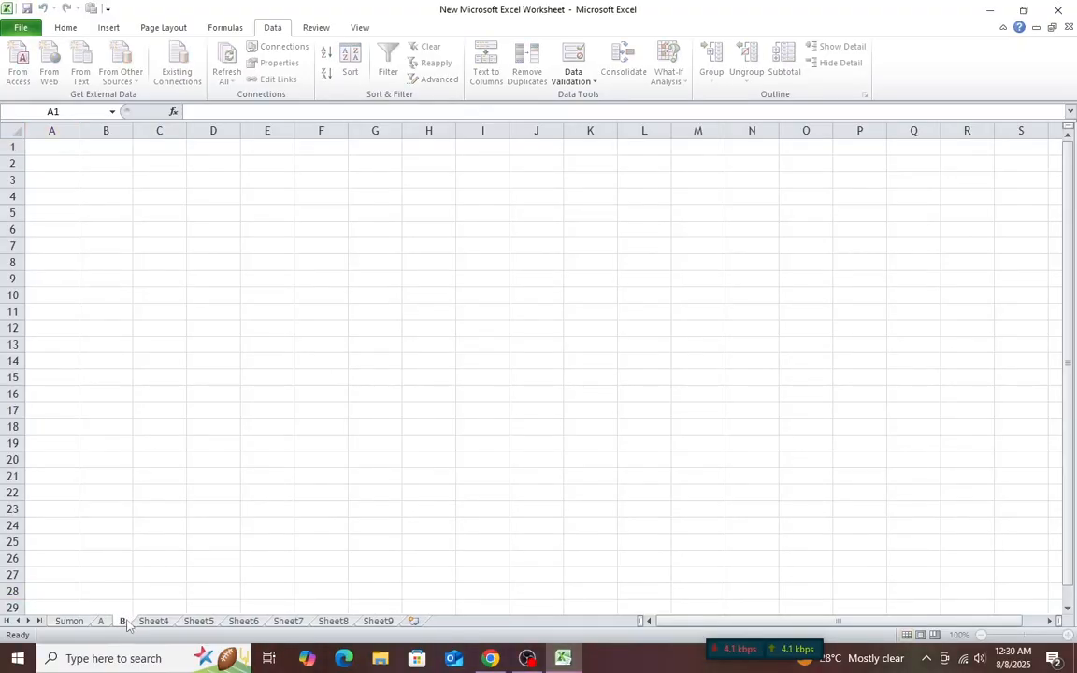
left_click(253, 542)
Look through the first worksheet and the sheets A and B, ending on the first worksheet.
left_click(74, 622)
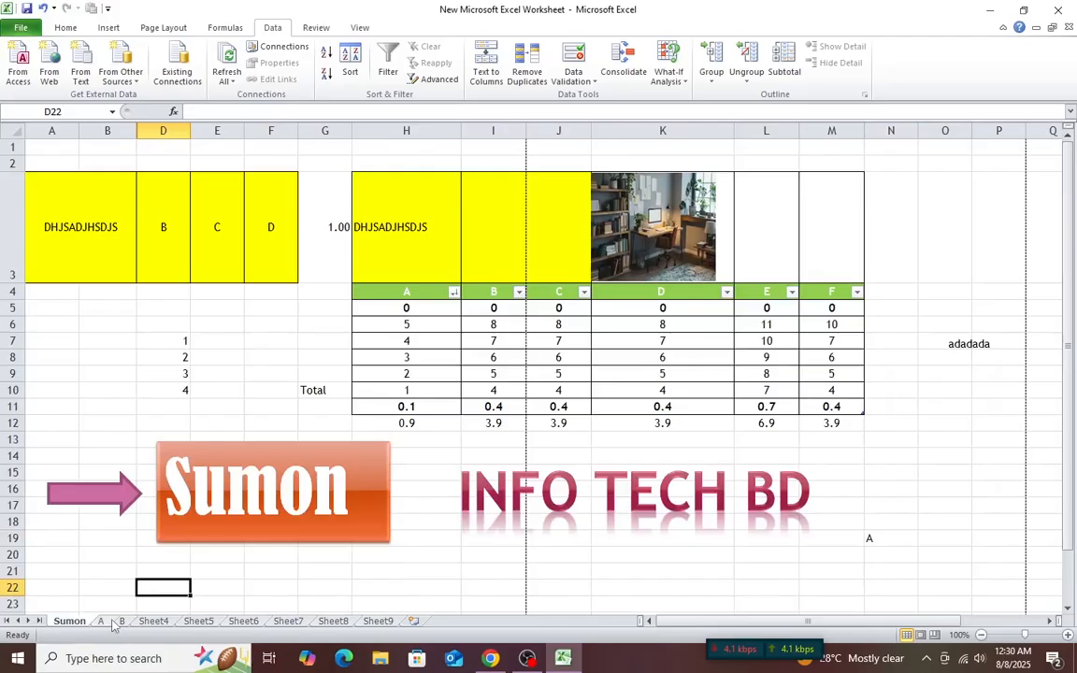
left_click(102, 622)
left_click(121, 621)
left_click(101, 622)
left_click(70, 622)
left_click(232, 356)
scroll(133, 385, "down", 1)
scroll(132, 382, "up", 1)
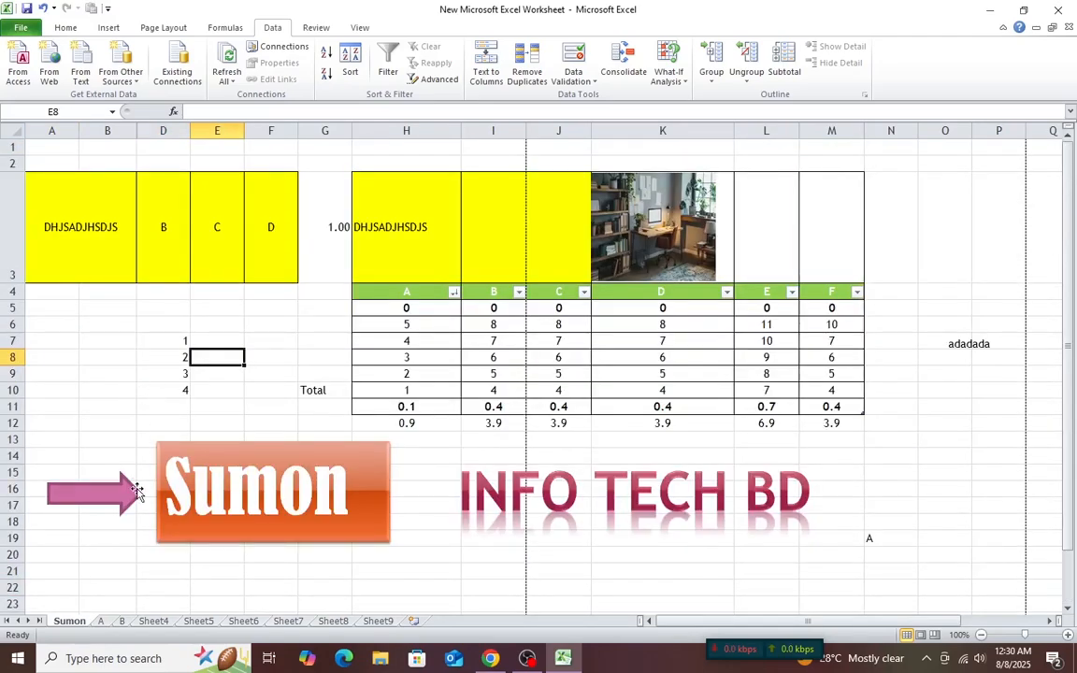
left_click(121, 385)
left_click(215, 372)
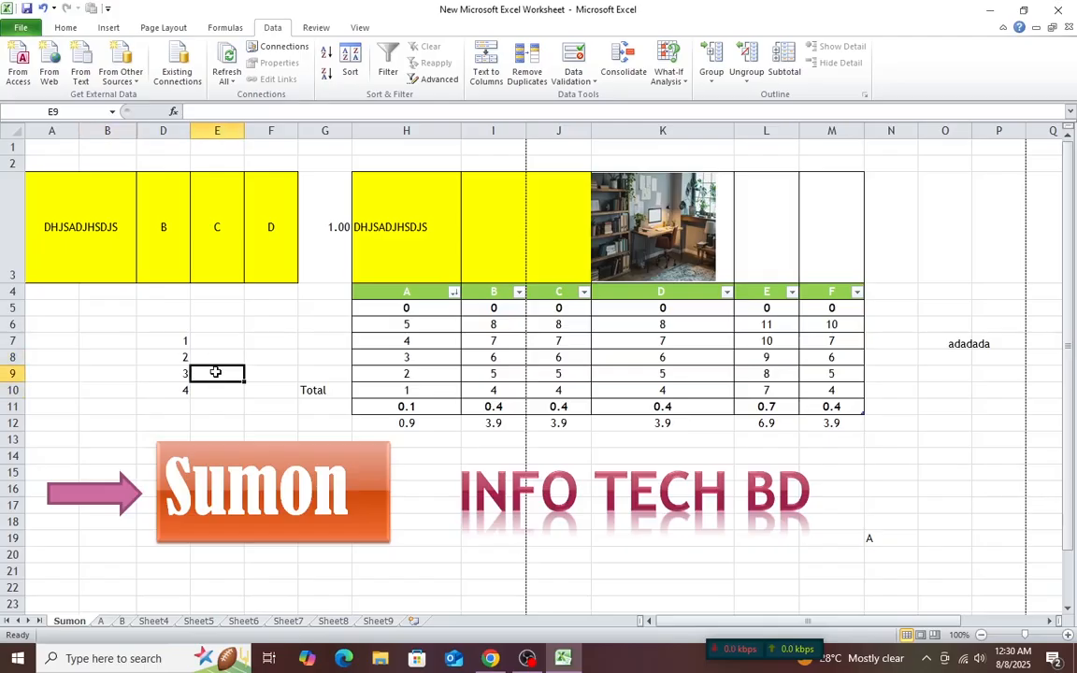
left_click(86, 324)
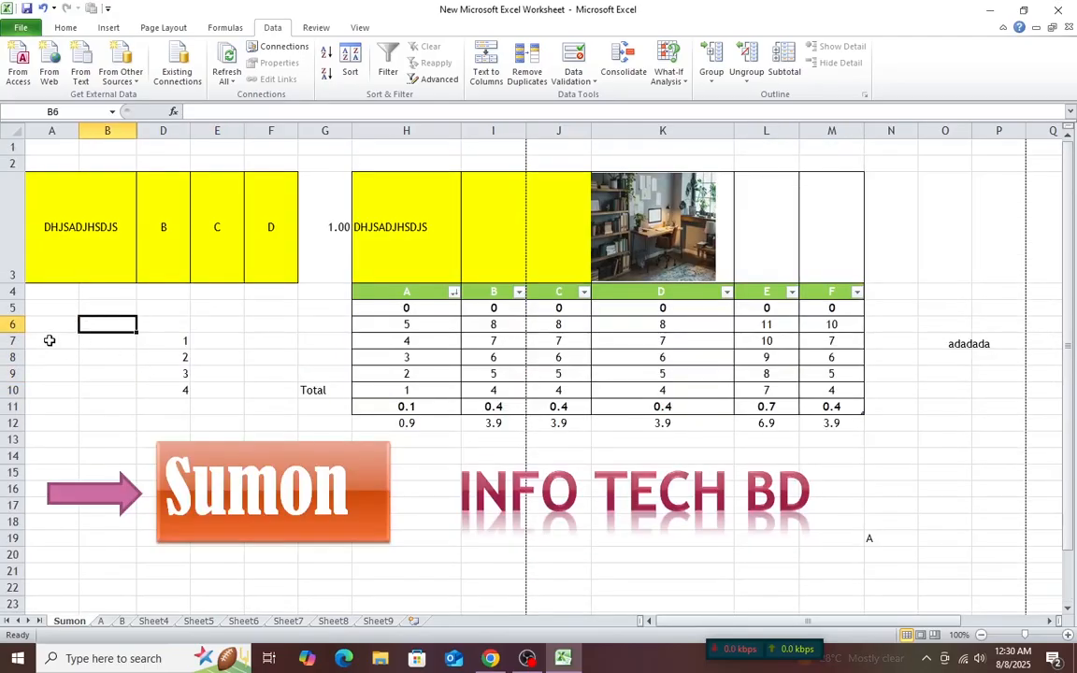
Set the height of row 7 to 30.
left_click(169, 342)
left_click_drag(169, 341, 178, 356)
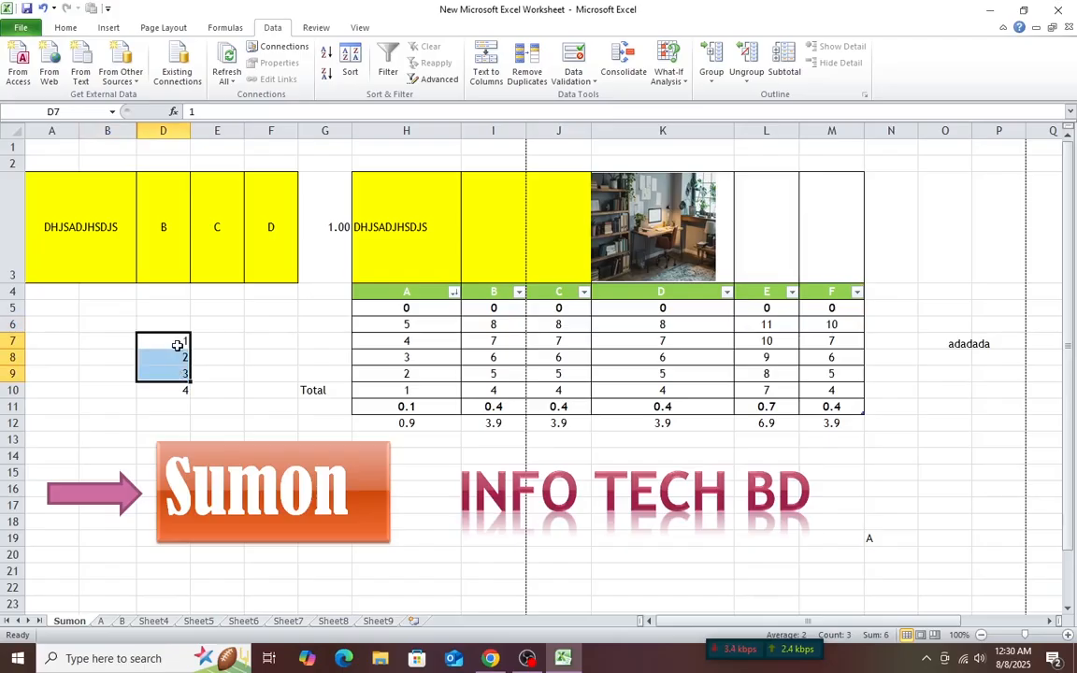
left_click(176, 344)
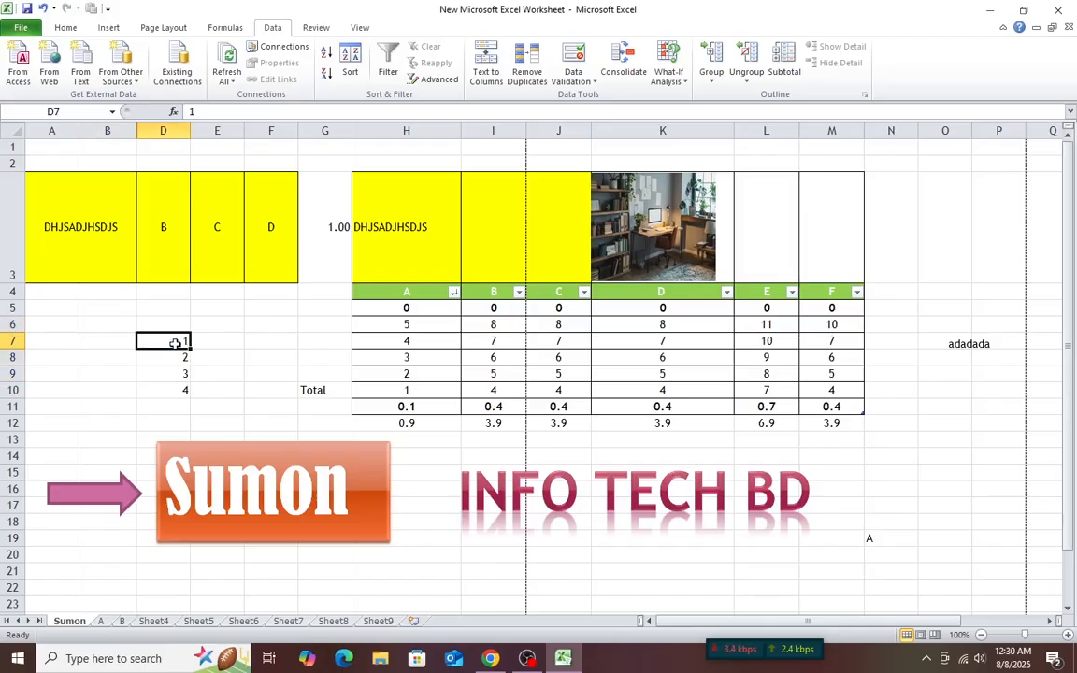
right_click(13, 341)
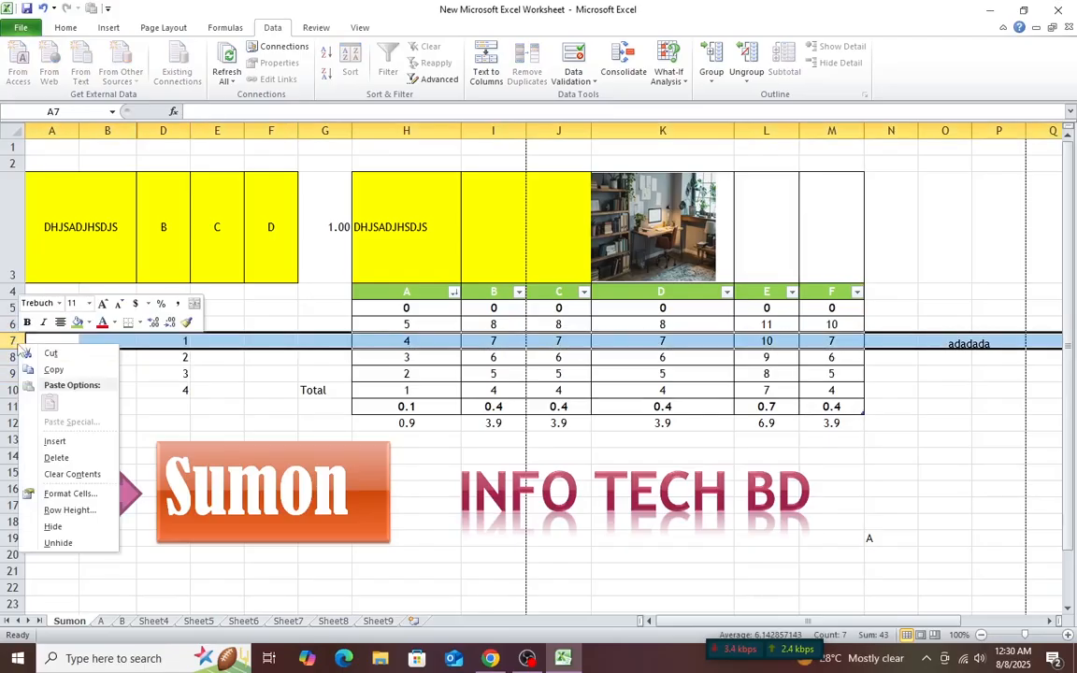
left_click(68, 510)
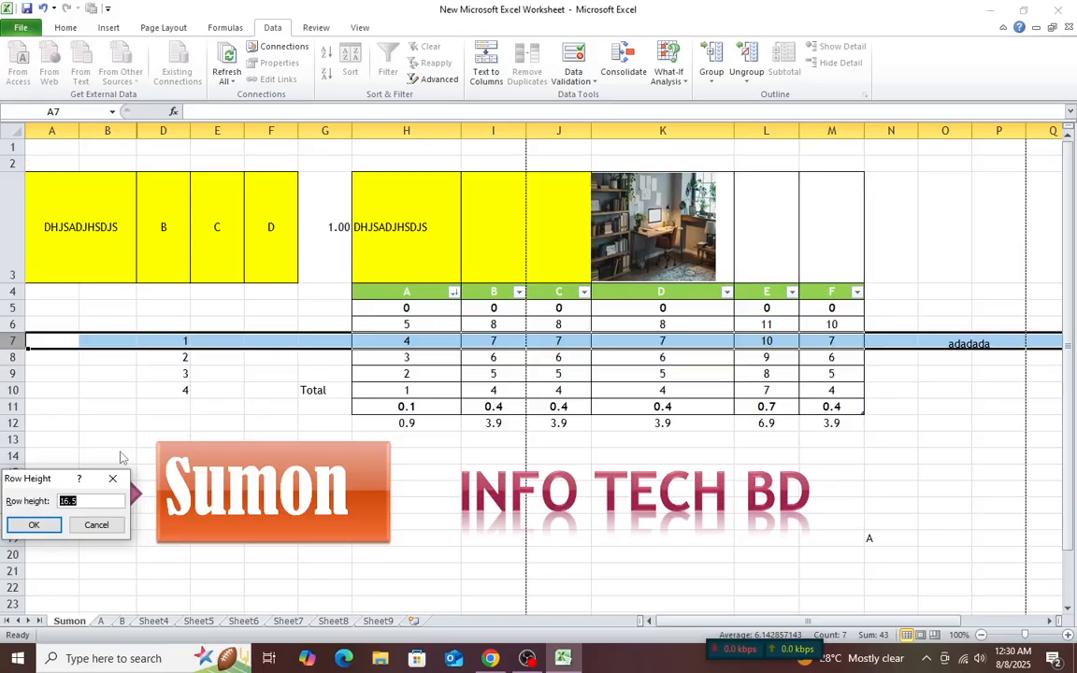
type("30")
key("Return")
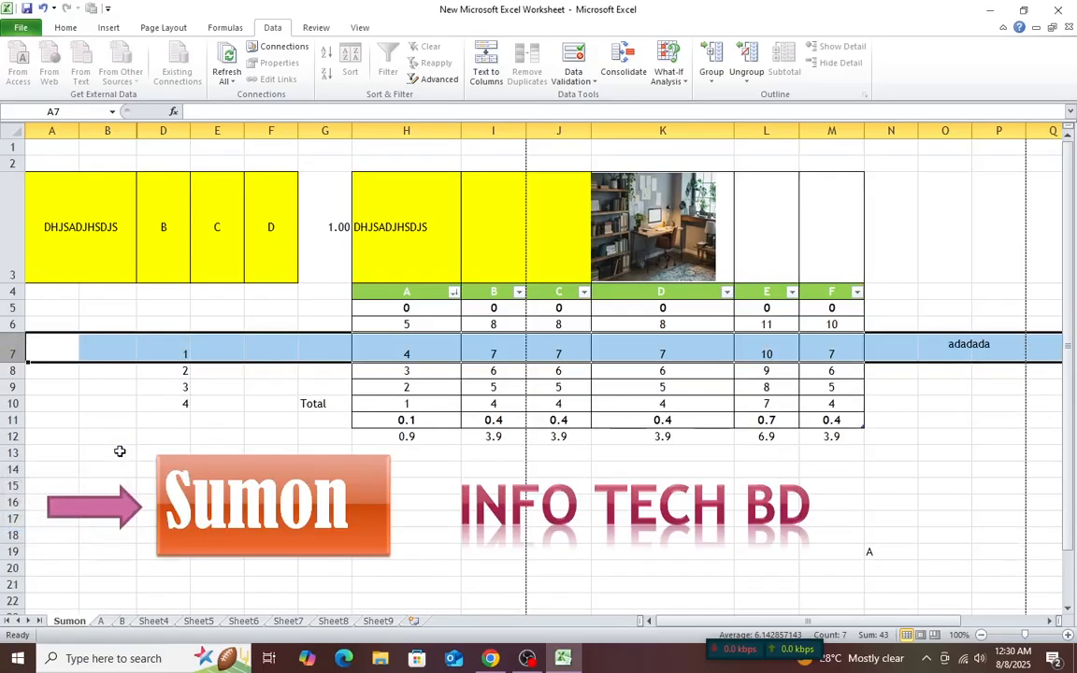
left_click(99, 420)
Set the width of column D to 20.
left_click(168, 130)
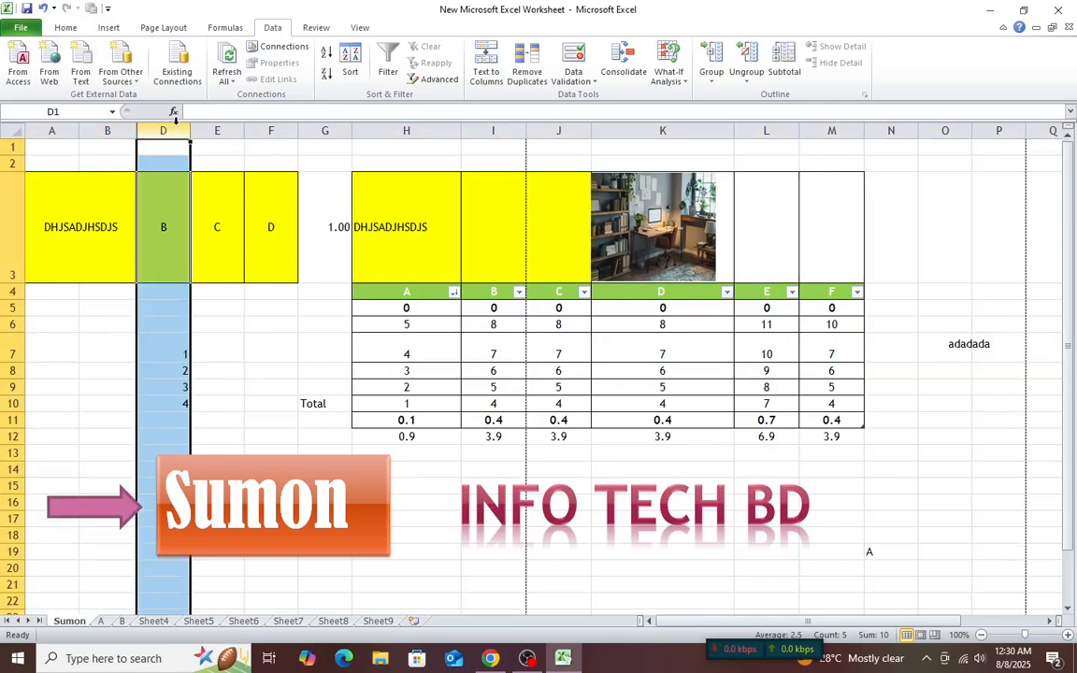
right_click(166, 140)
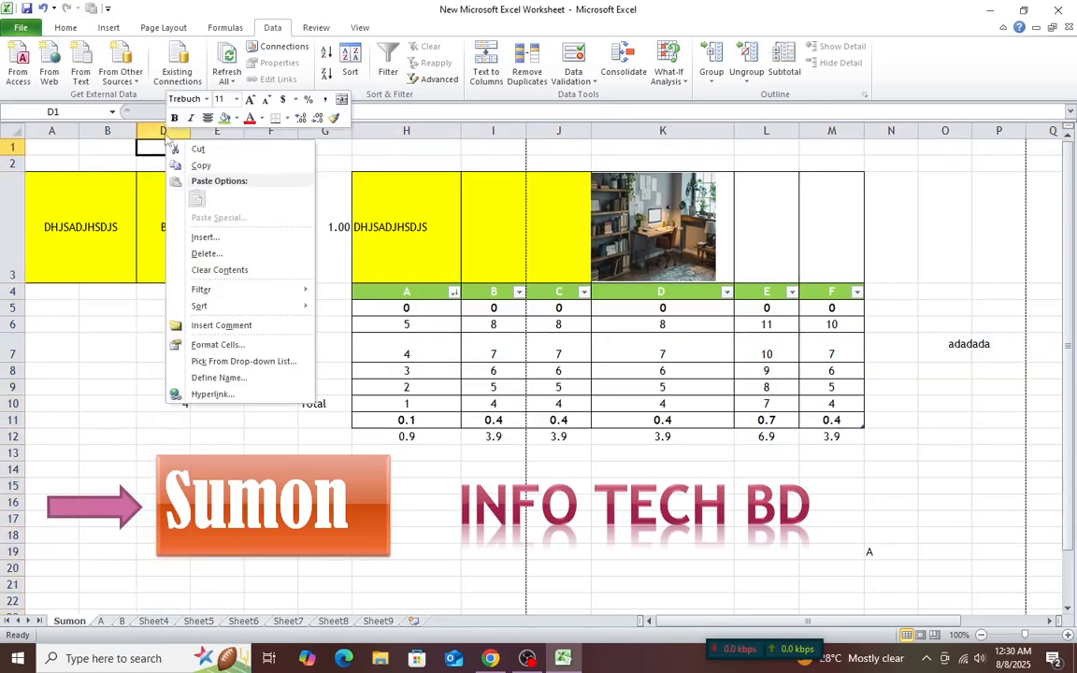
right_click(165, 132)
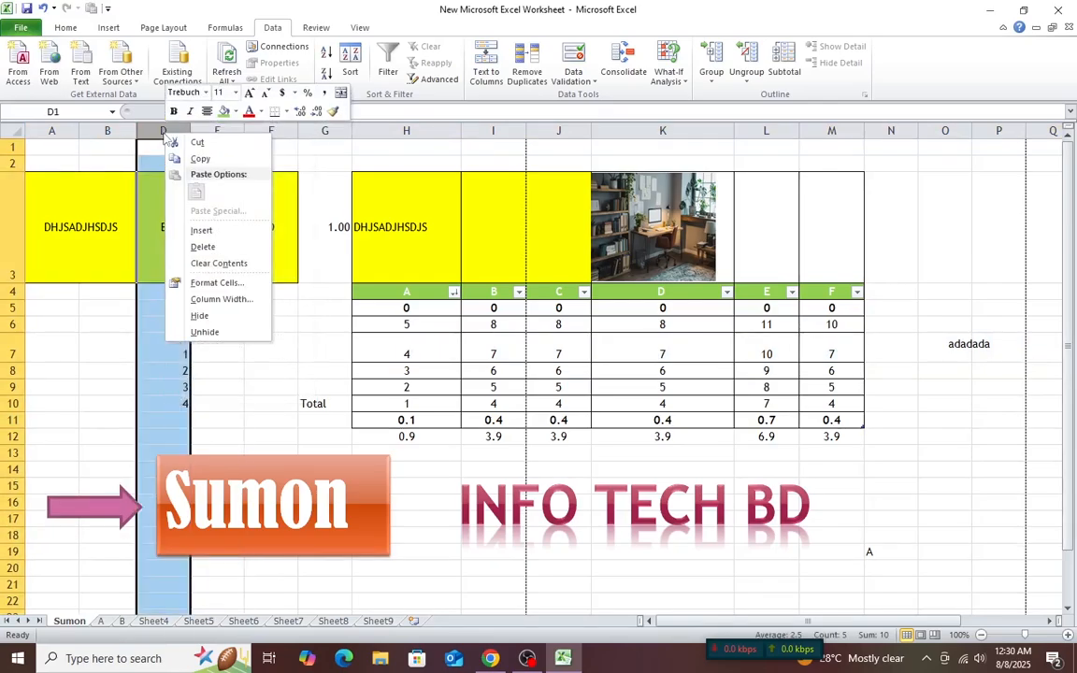
left_click(216, 300)
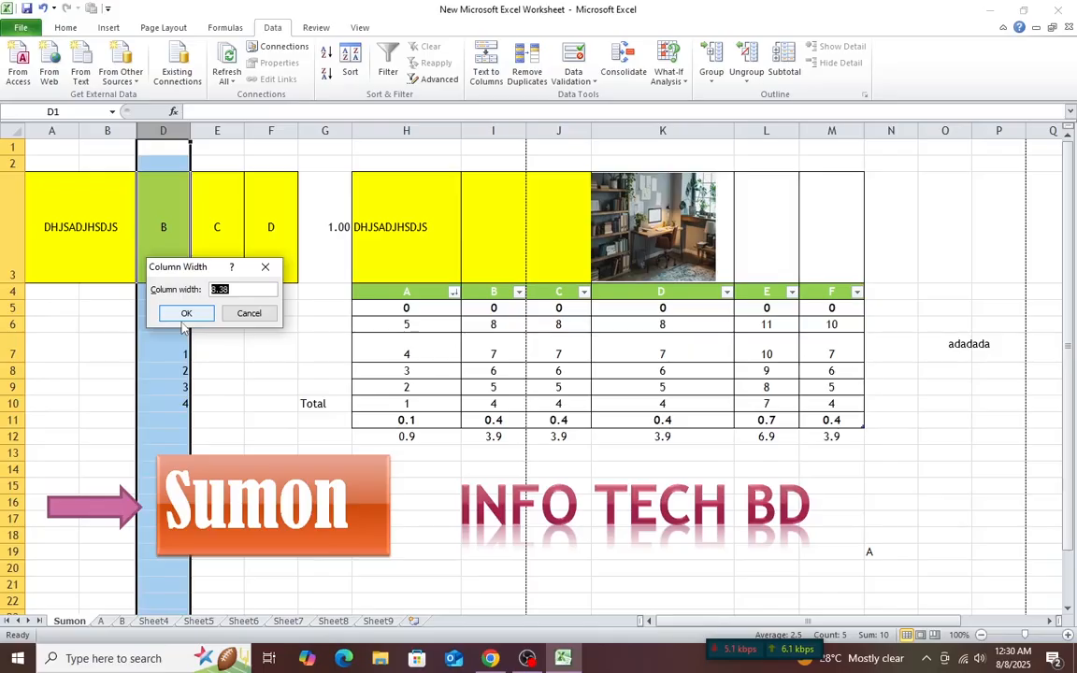
type("20")
left_click(183, 317)
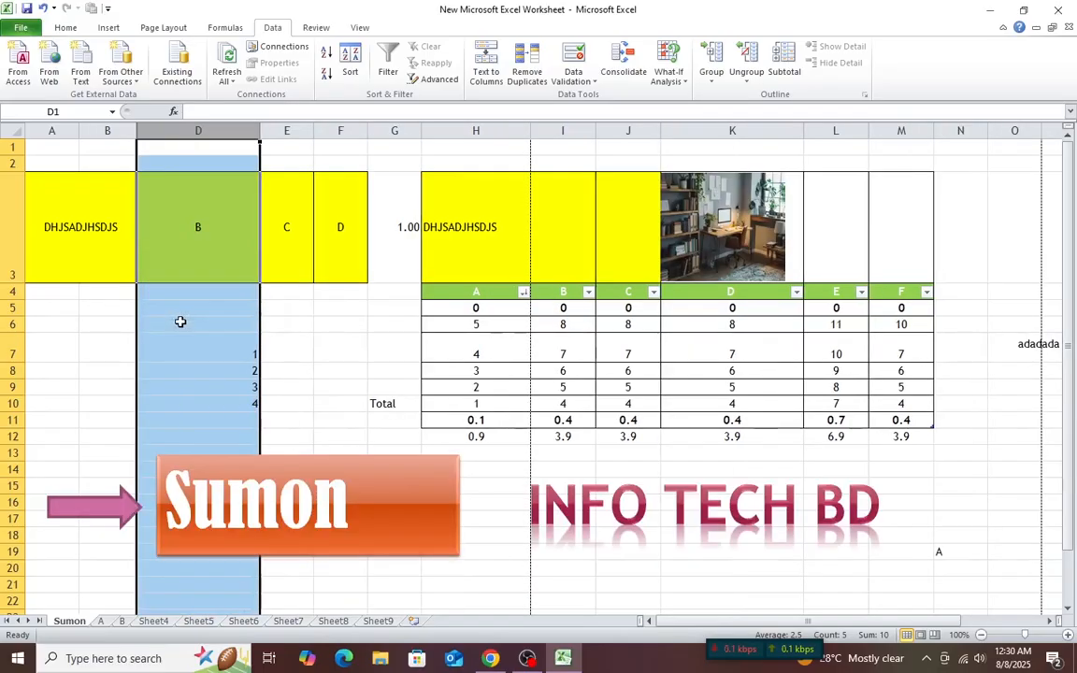
left_click(147, 321)
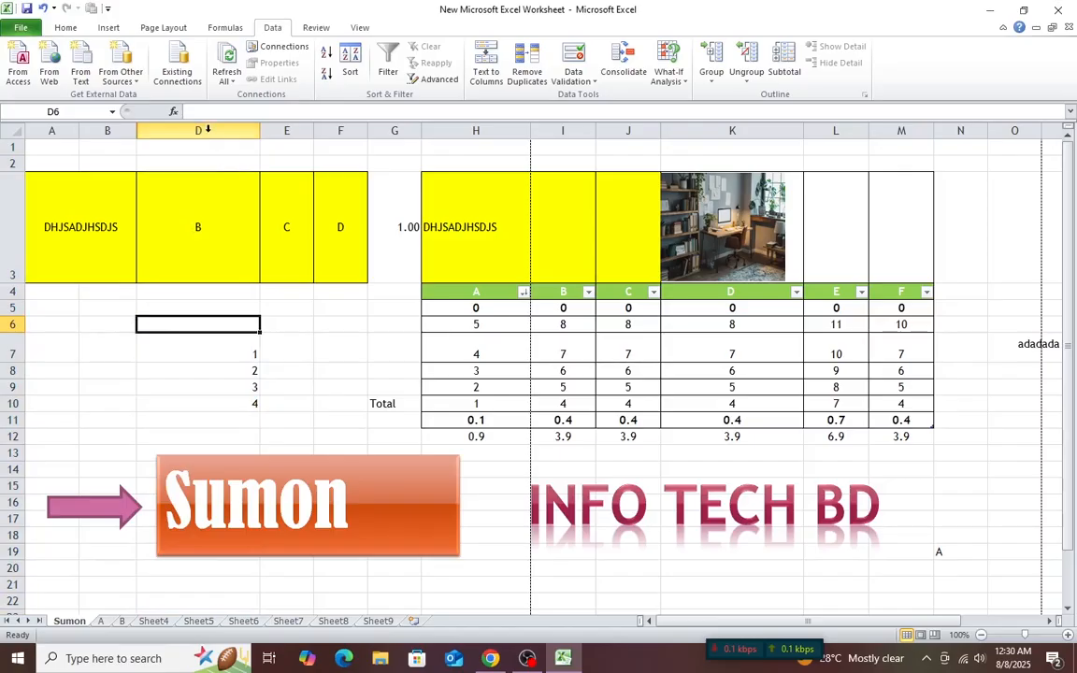
Narrow column D by hand to slightly less than column E's width and shrink row 7 to match the neighbouring rows.
left_click(210, 131)
left_click_drag(254, 129, 184, 132)
left_click(207, 223)
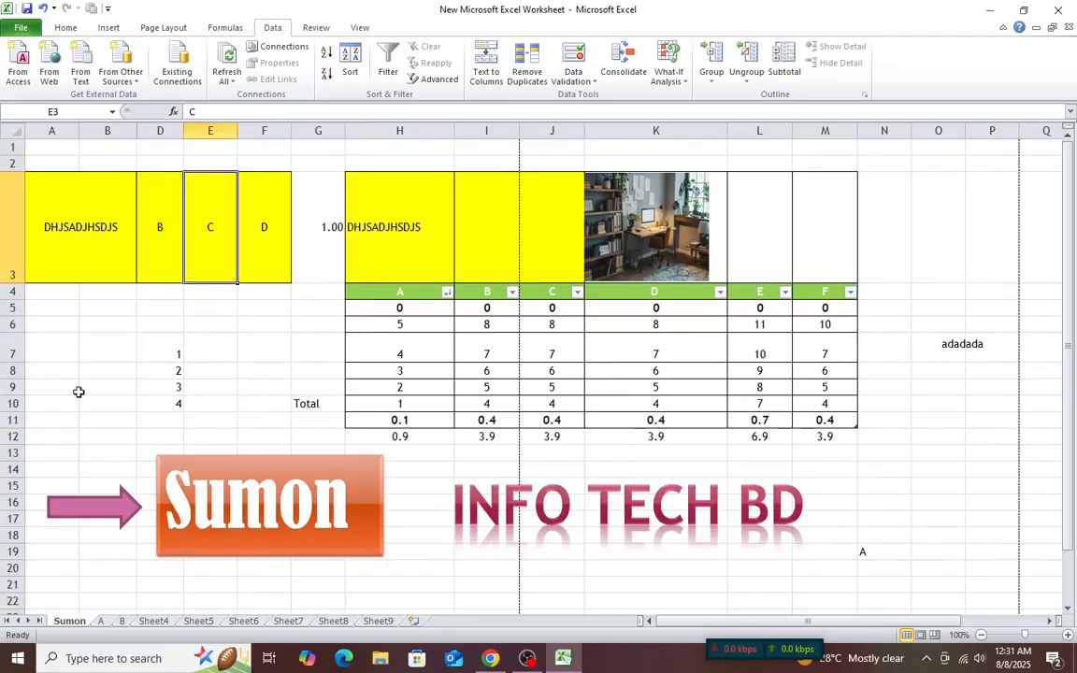
left_click_drag(17, 359, 15, 349)
left_click(156, 388)
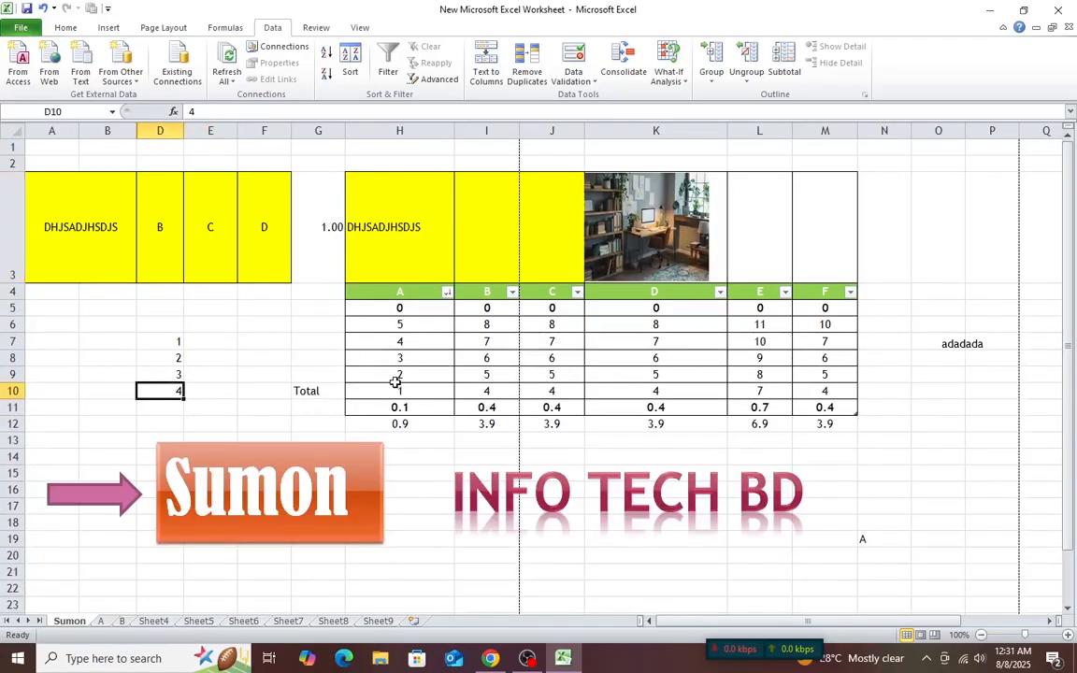
left_click(486, 342)
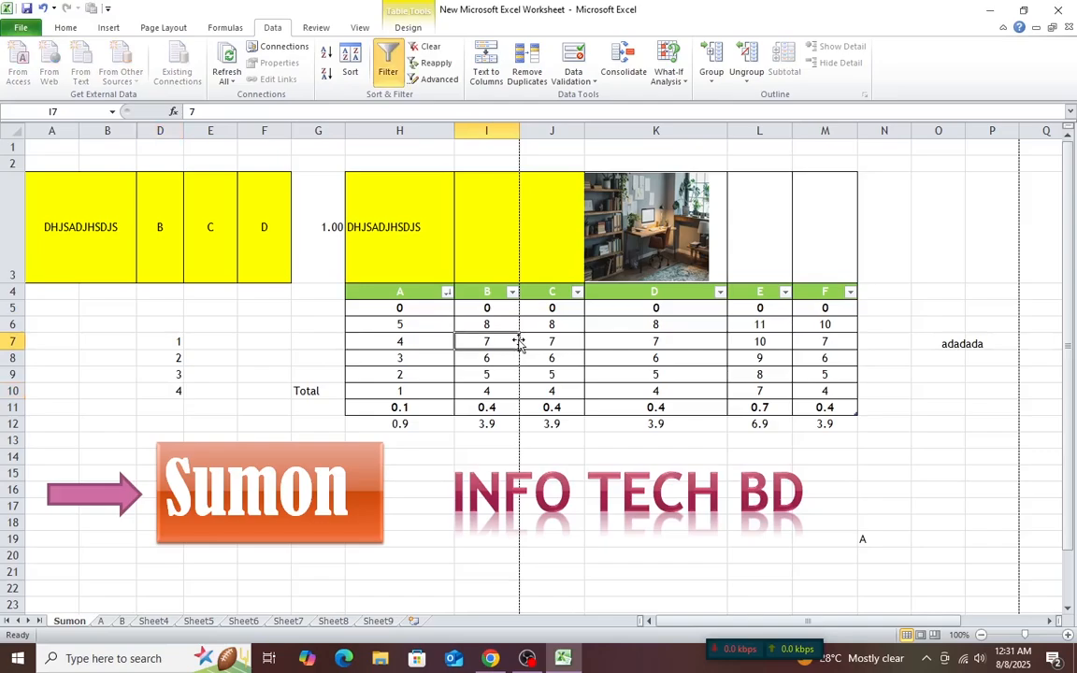
left_click(385, 356)
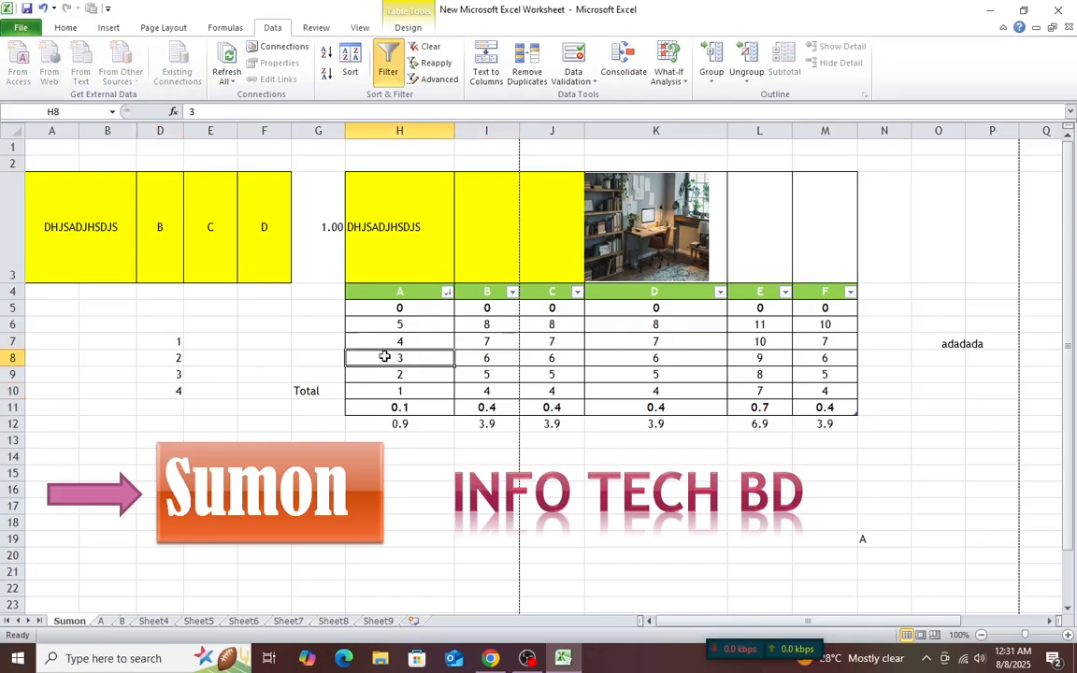
Save the workbook to the Desktop as an Excel Workbook named Info Tech.
left_click(21, 27)
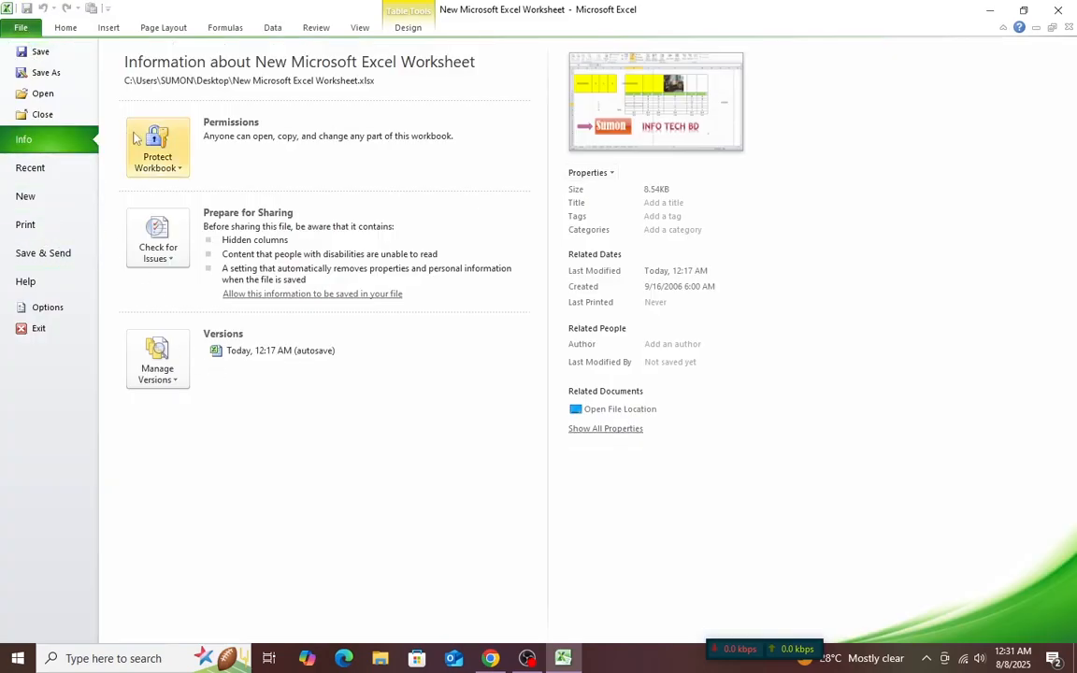
left_click(45, 72)
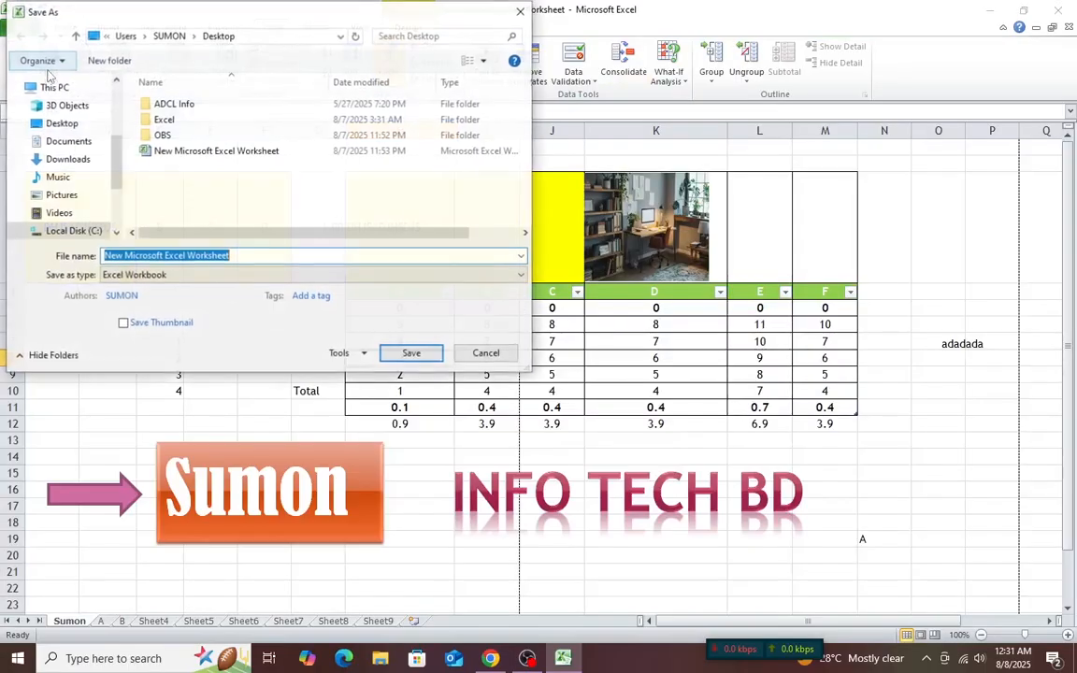
left_click(64, 126)
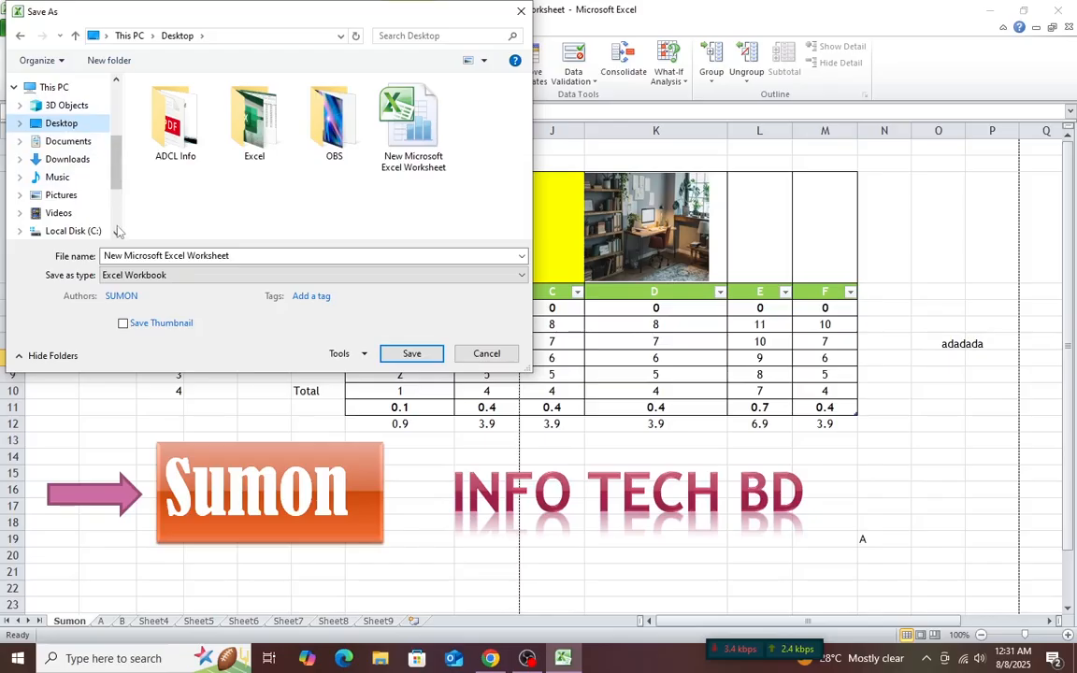
left_click(167, 260)
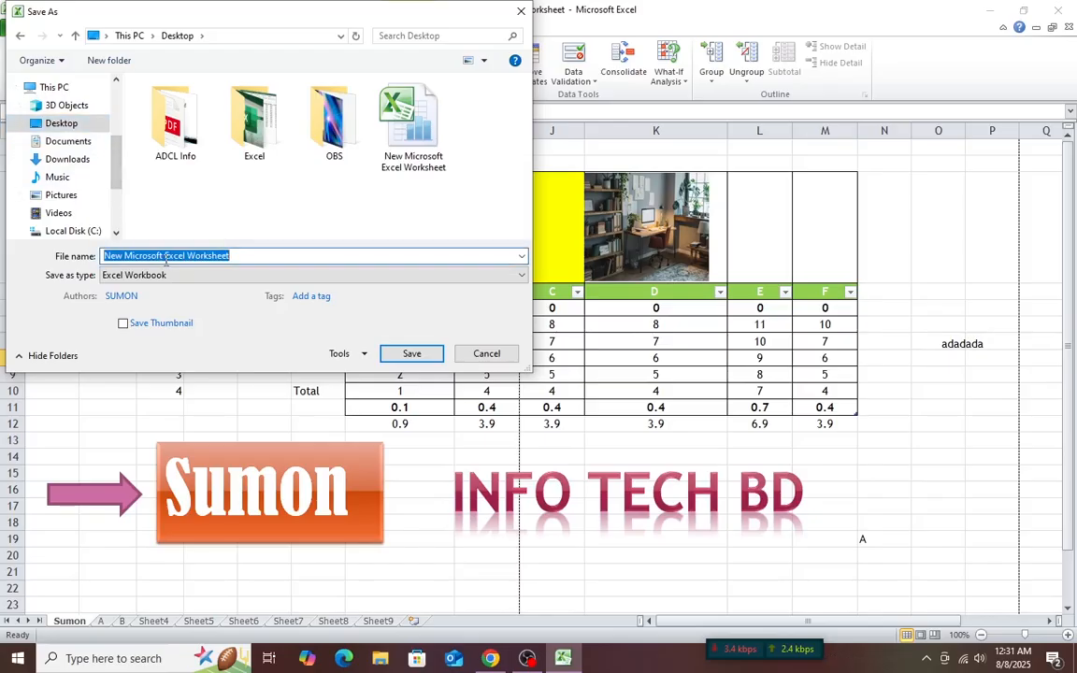
type("Sum")
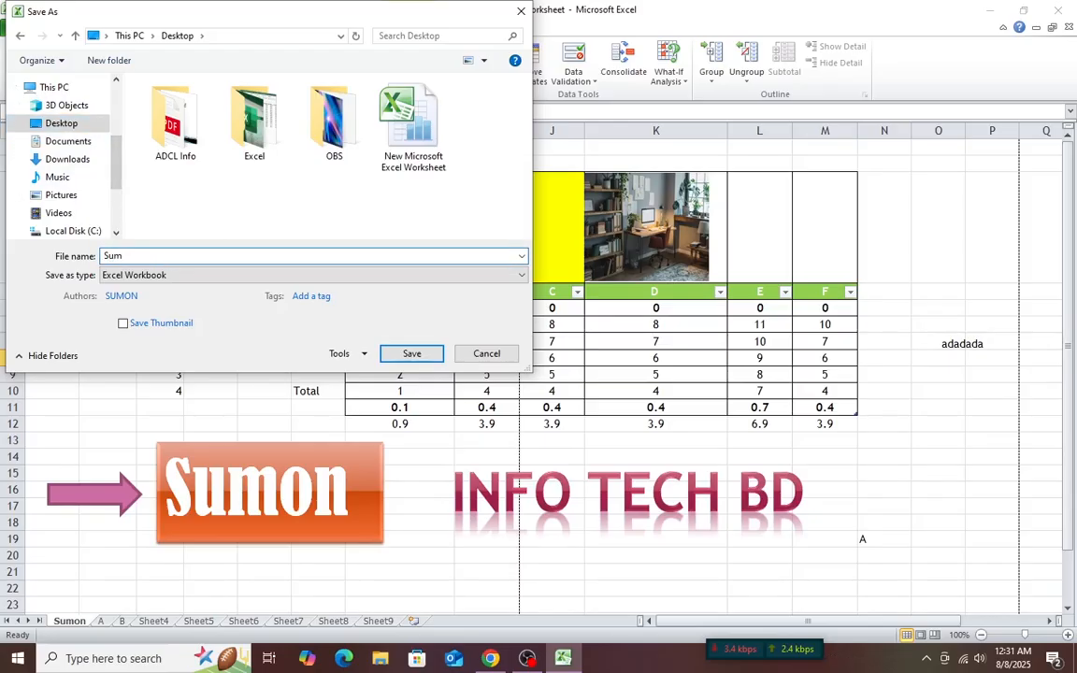
key("BackSpace")
key("BackSpace")
key("BackSpace")
type("Inf")
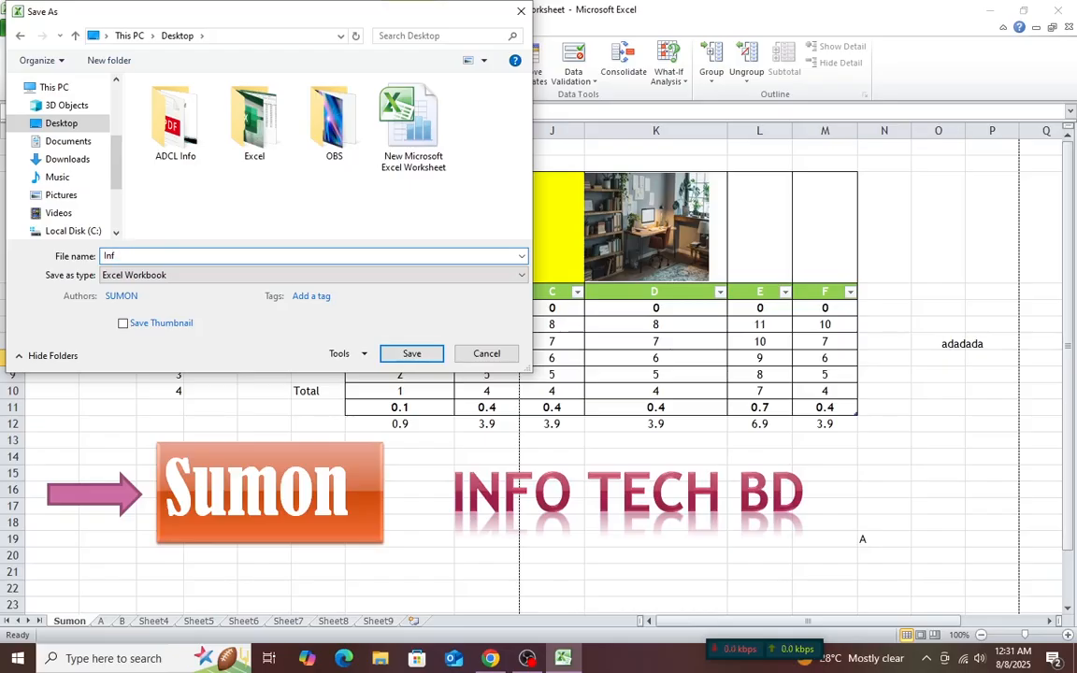
type(" oTech")
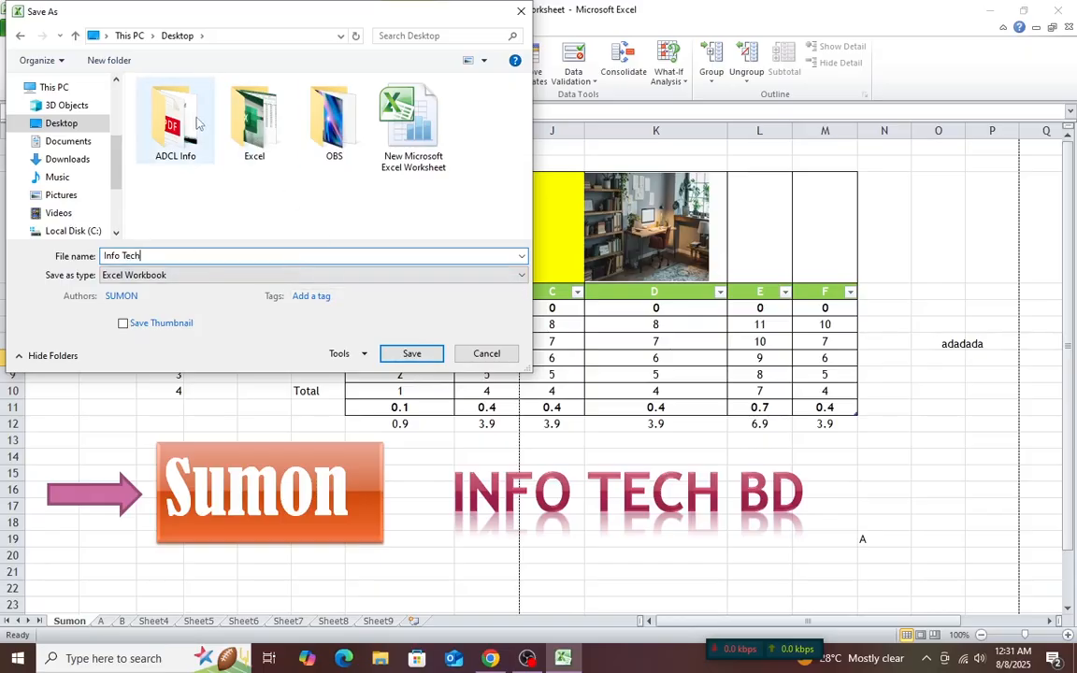
left_click(412, 353)
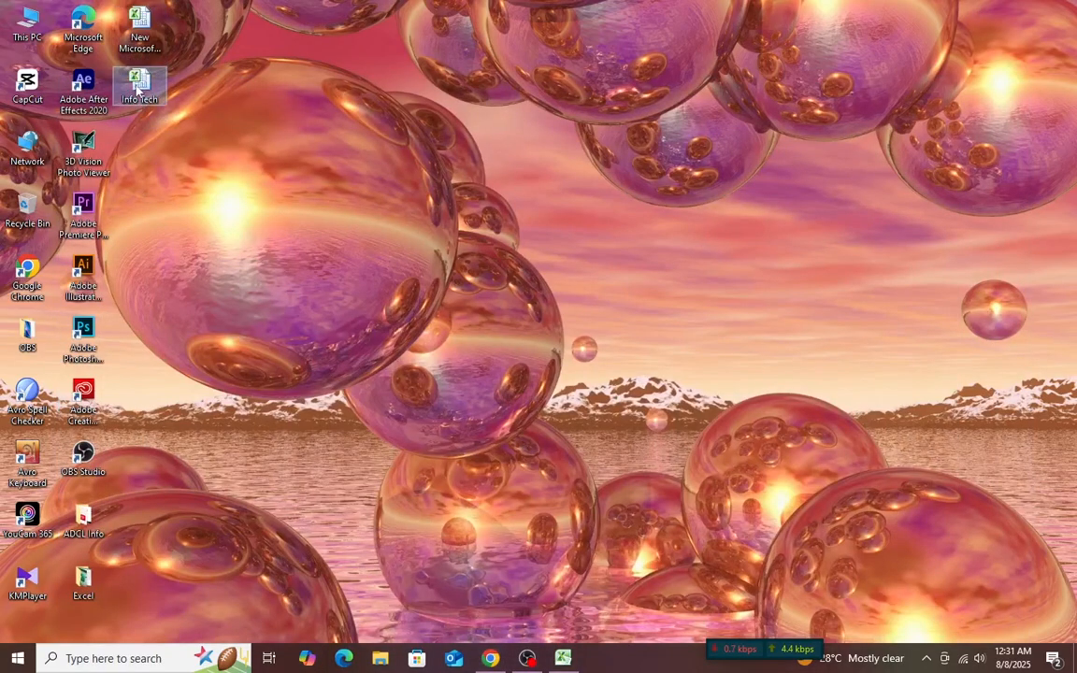
Open the saved Info Tech workbook from the desktop to check it, and return to it after viewing the desktop.
double_click(136, 89)
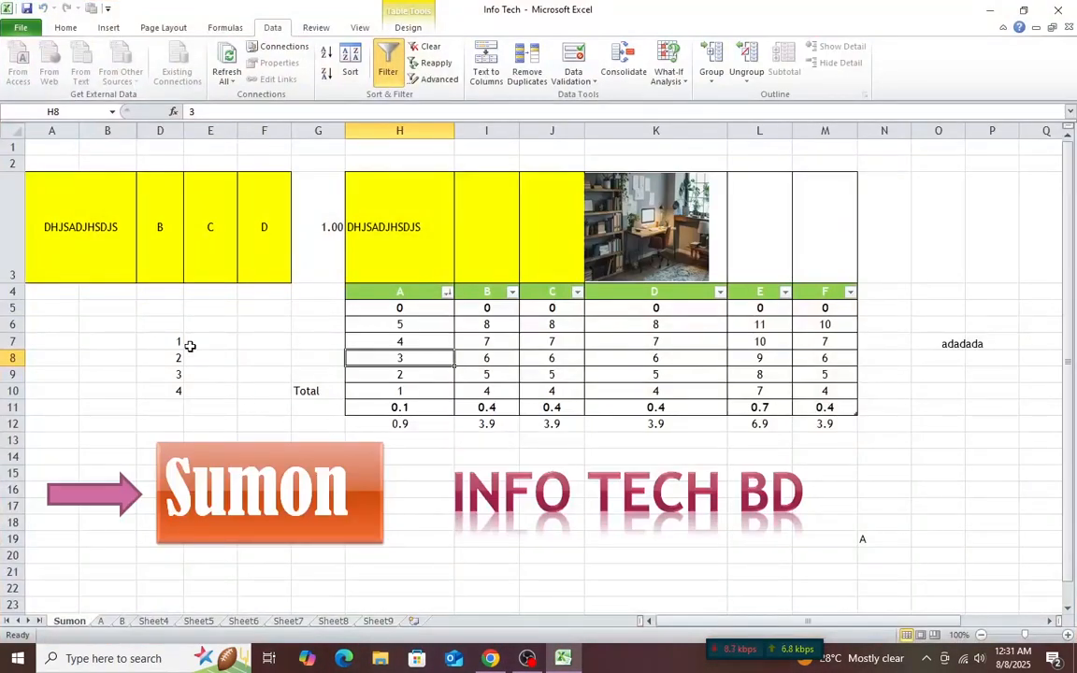
left_click(987, 11)
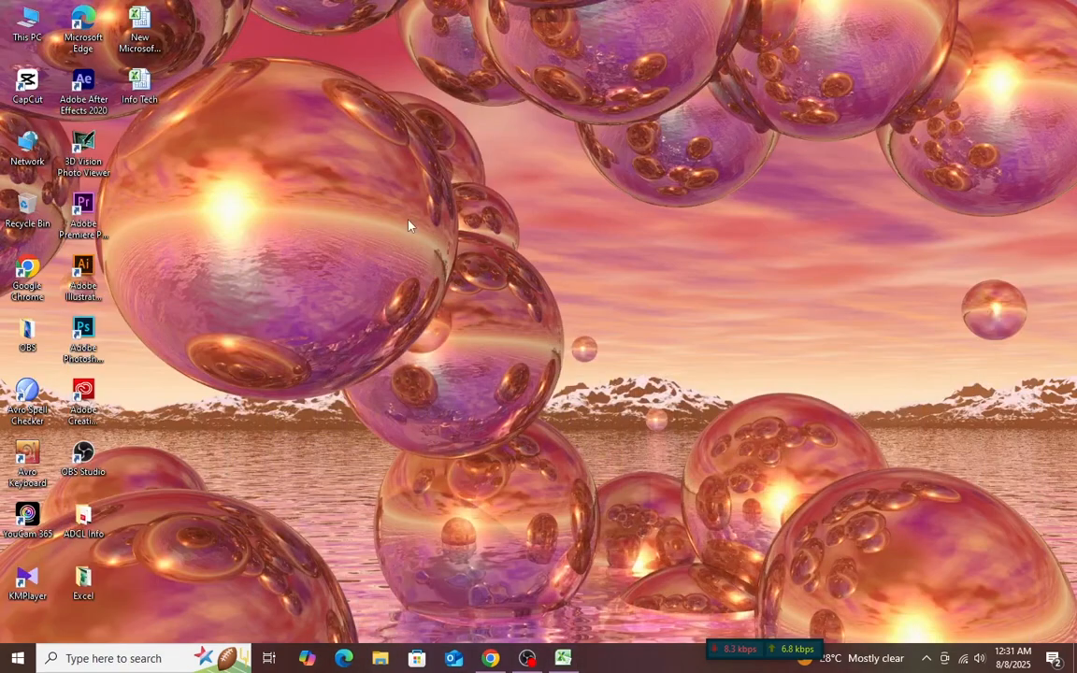
right_click(341, 213)
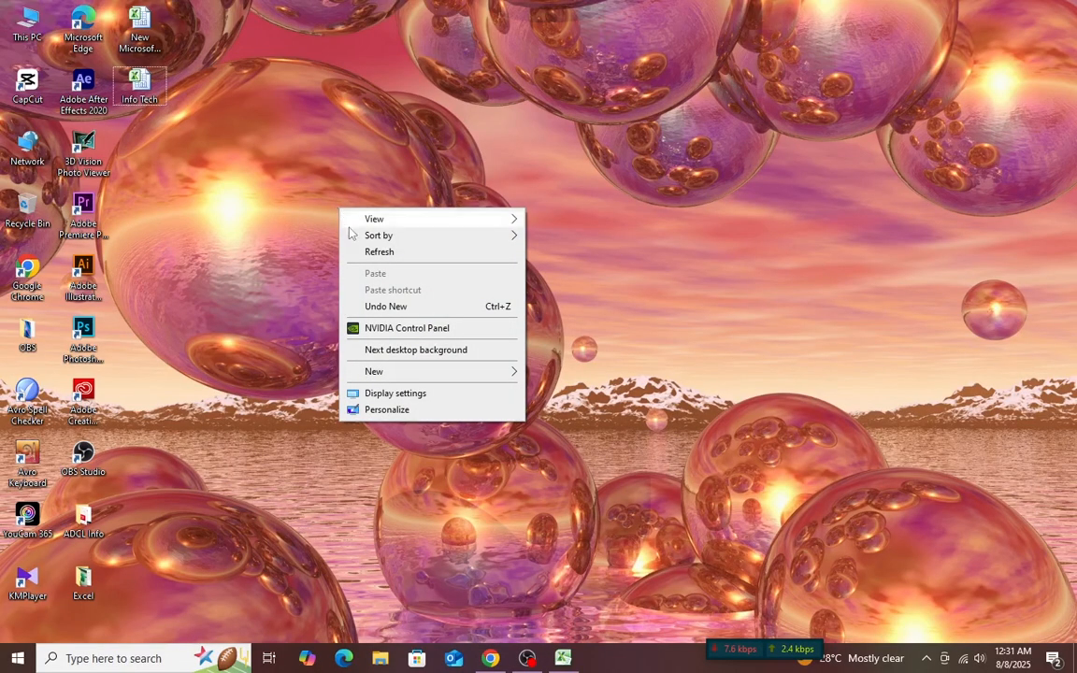
left_click(561, 656)
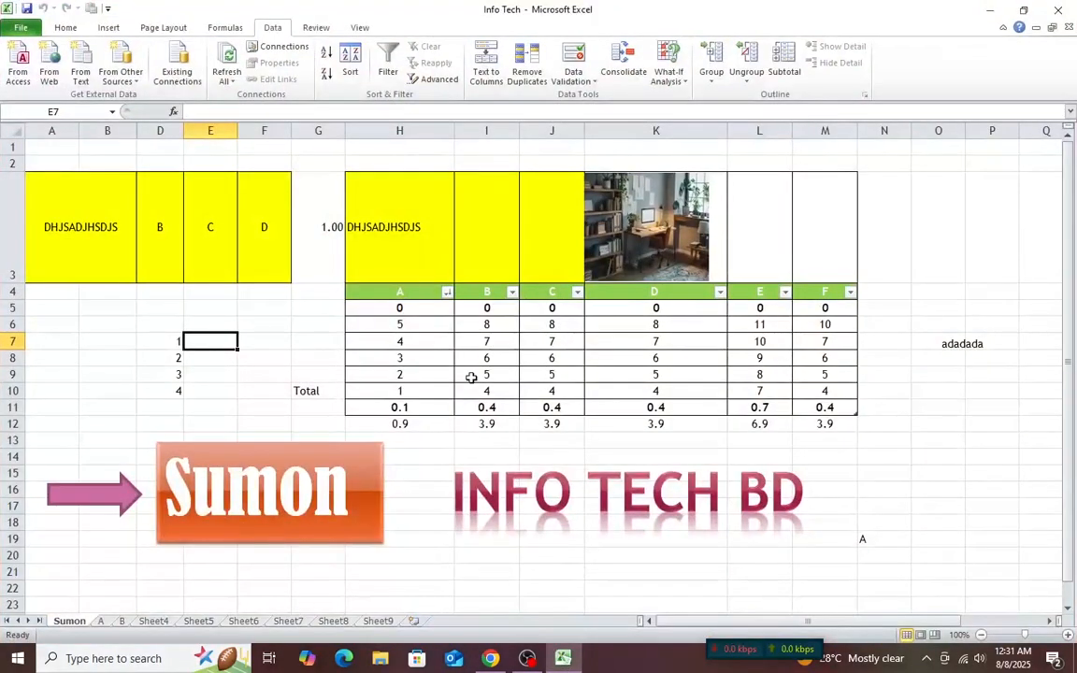